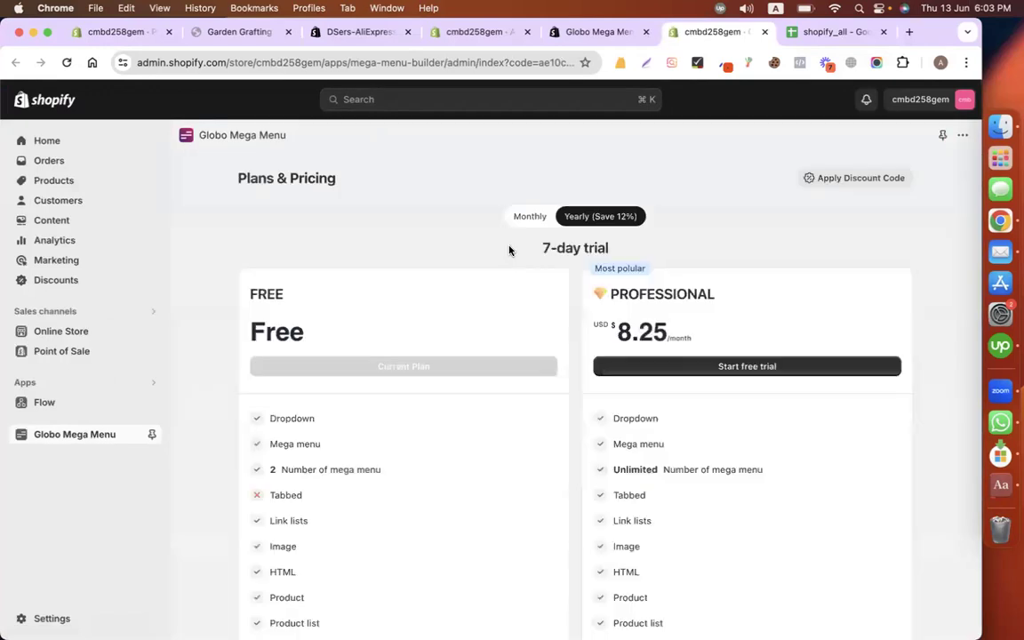
Step: Review the Globo Mega Menu pricing plans and keep the app on the Free plan
scroll(514, 410, down, 5)
scroll(514, 411, down, 3)
scroll(514, 411, up, 8)
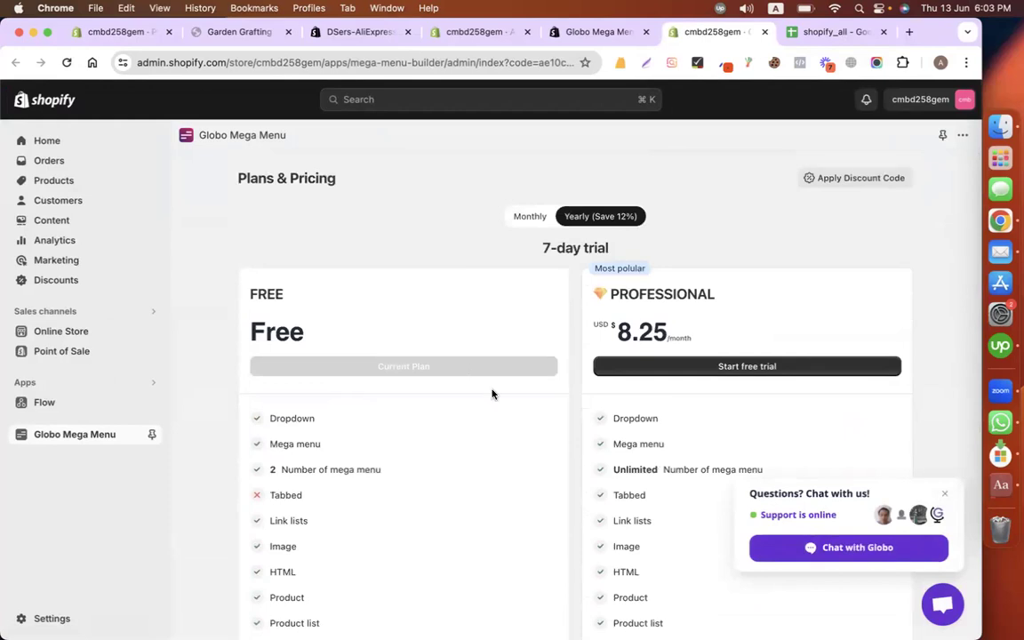
scroll(492, 394, down, 12)
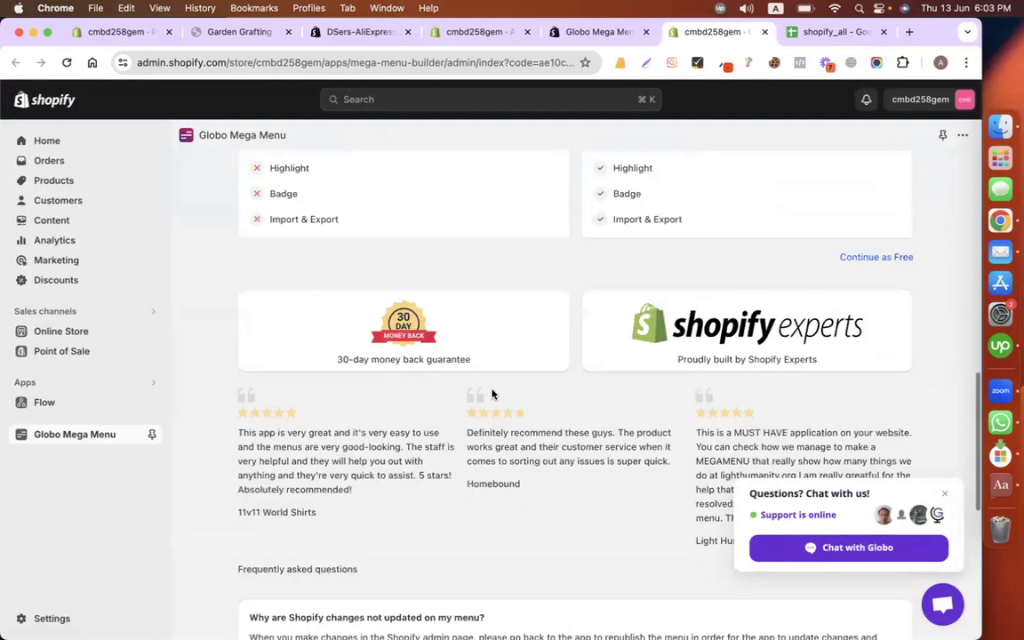
scroll(493, 394, up, 2)
scroll(493, 393, down, 5)
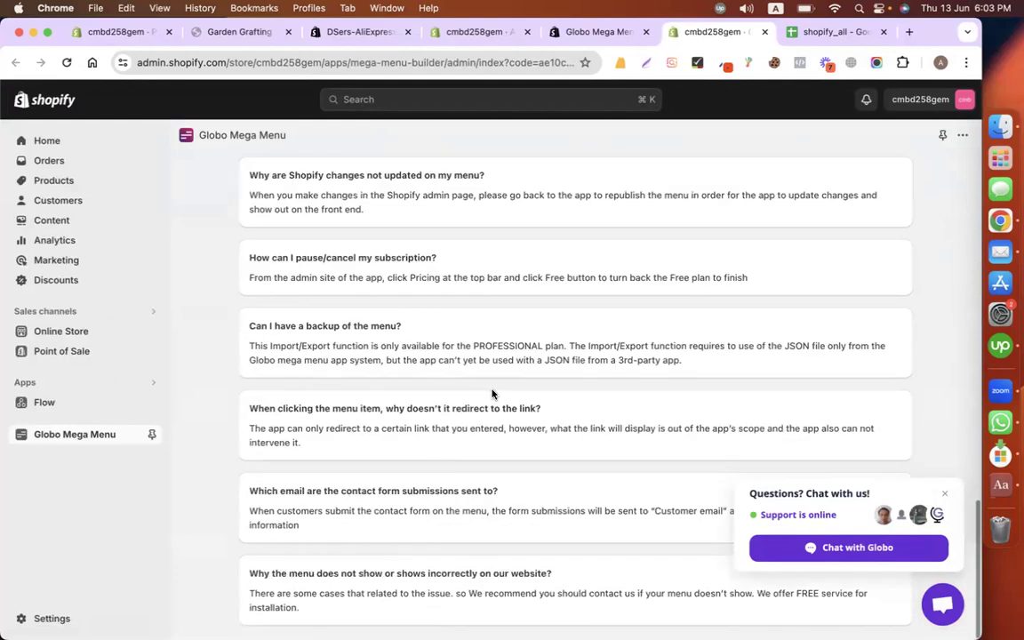
scroll(492, 394, up, 7)
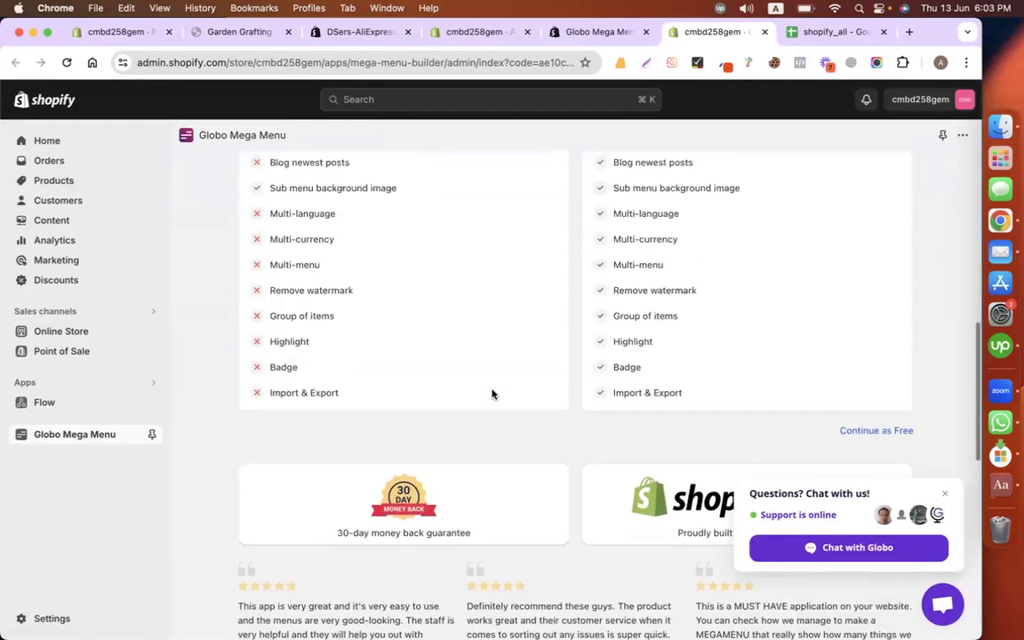
click(889, 433)
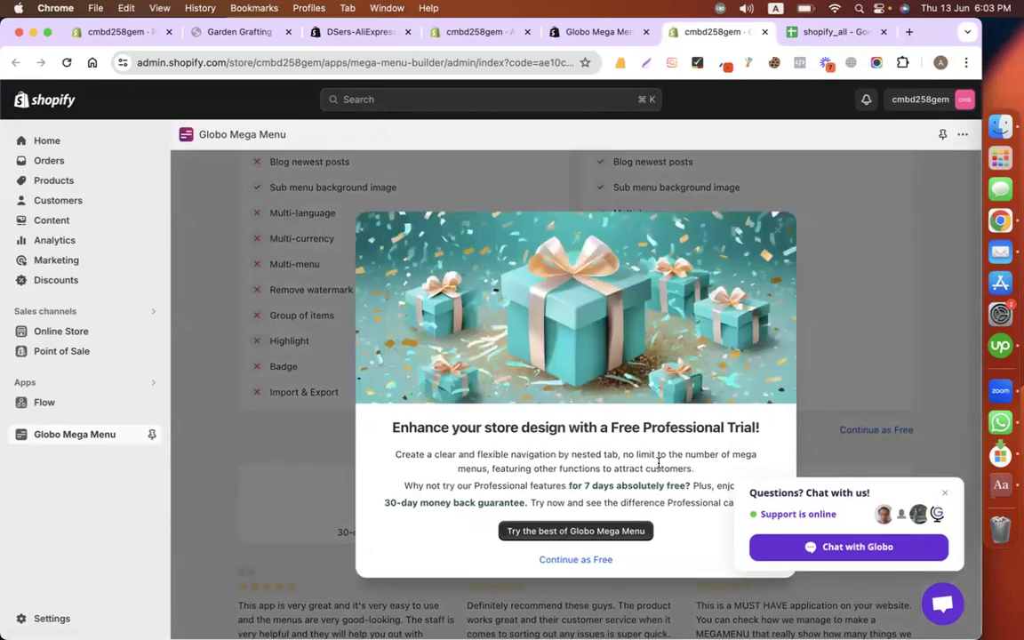
click(580, 561)
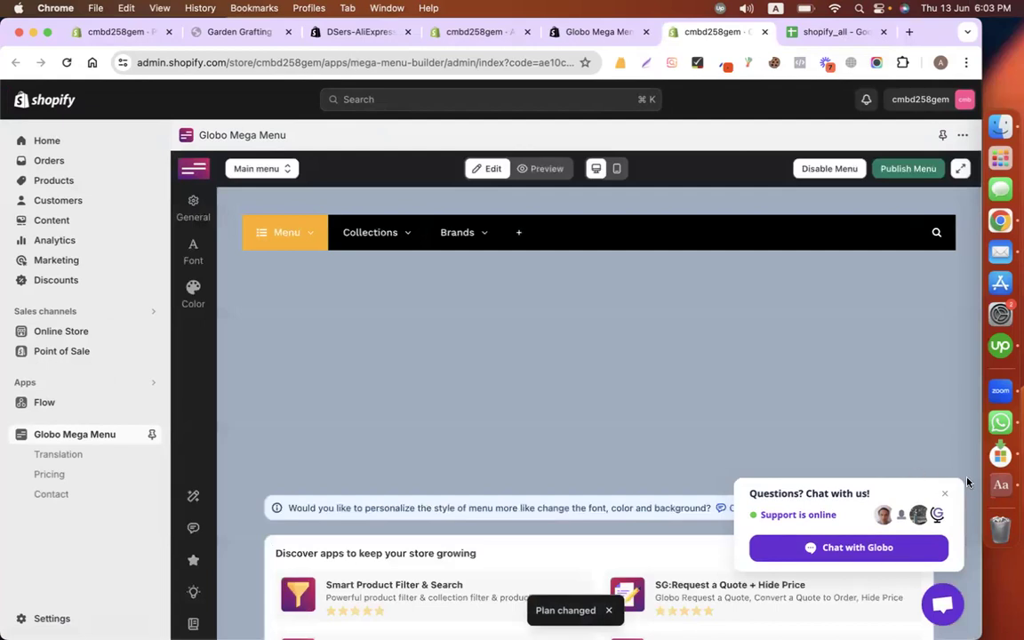
Step: Dismiss the chat popup and preview the Garden Grafting storefront home page
click(946, 494)
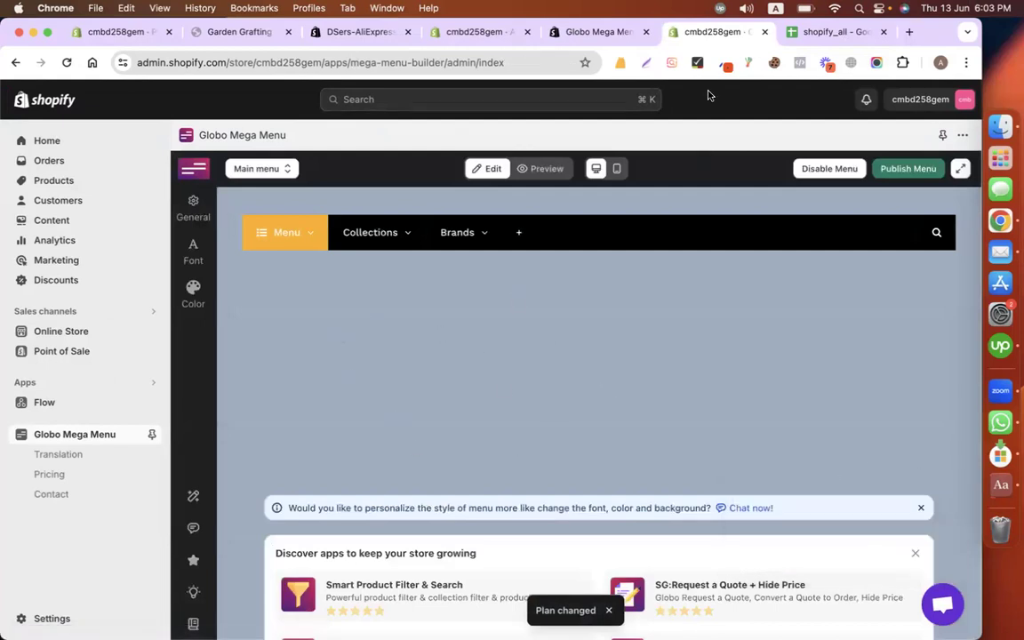
click(598, 32)
click(334, 35)
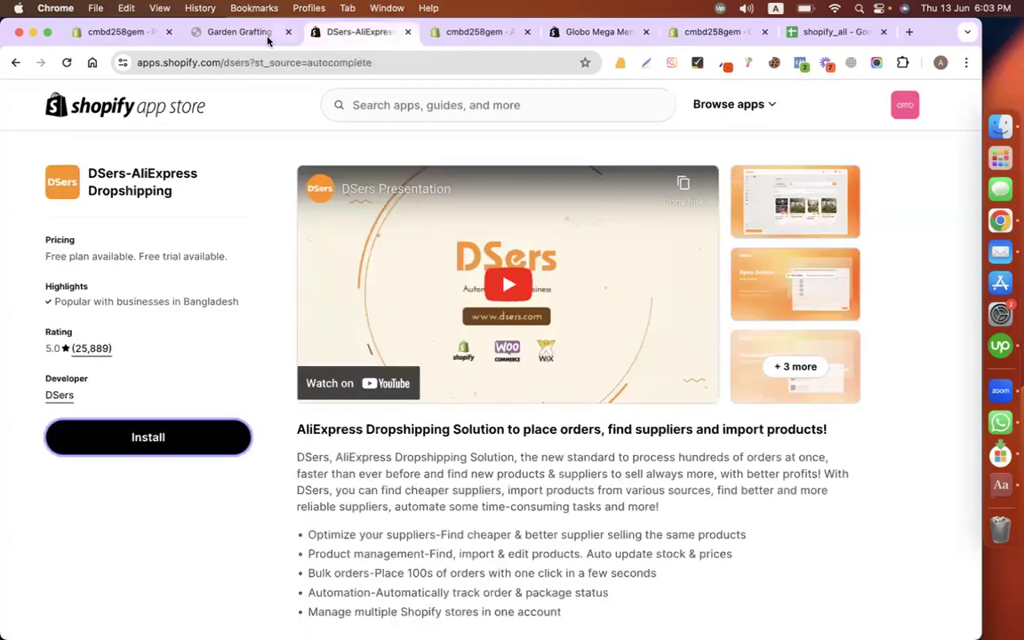
click(235, 32)
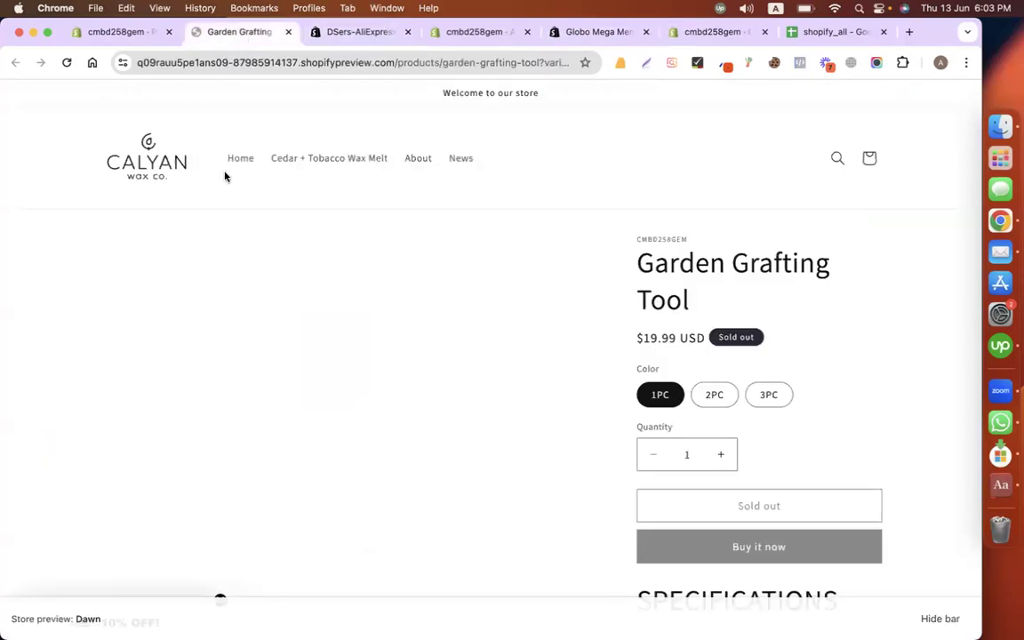
click(147, 160)
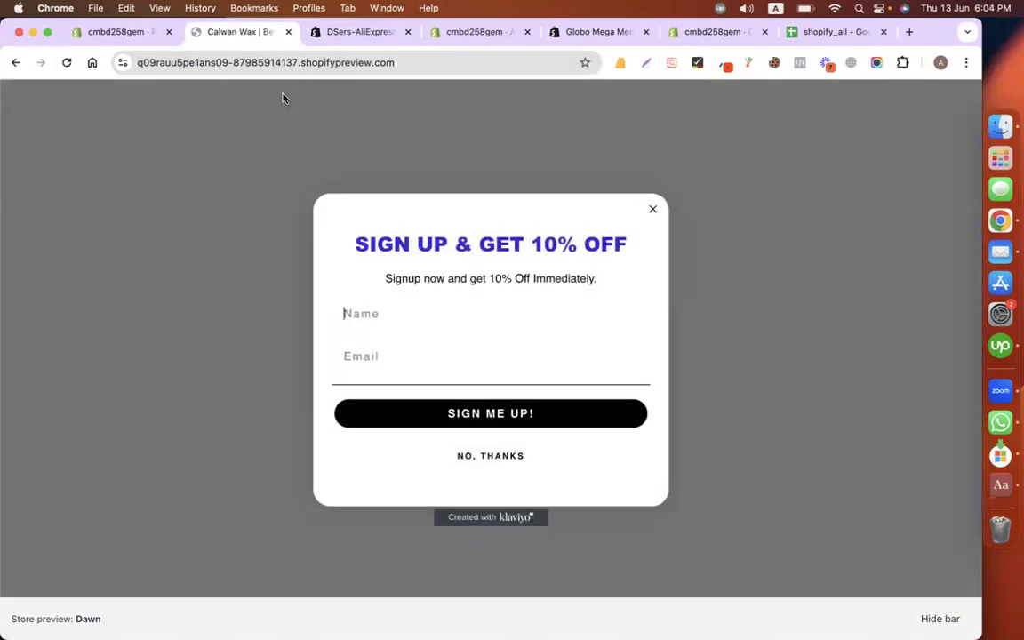
Step: Close the Calwan Wax and DSers-AliExpress tabs and reload the online store preview
click(287, 32)
click(140, 32)
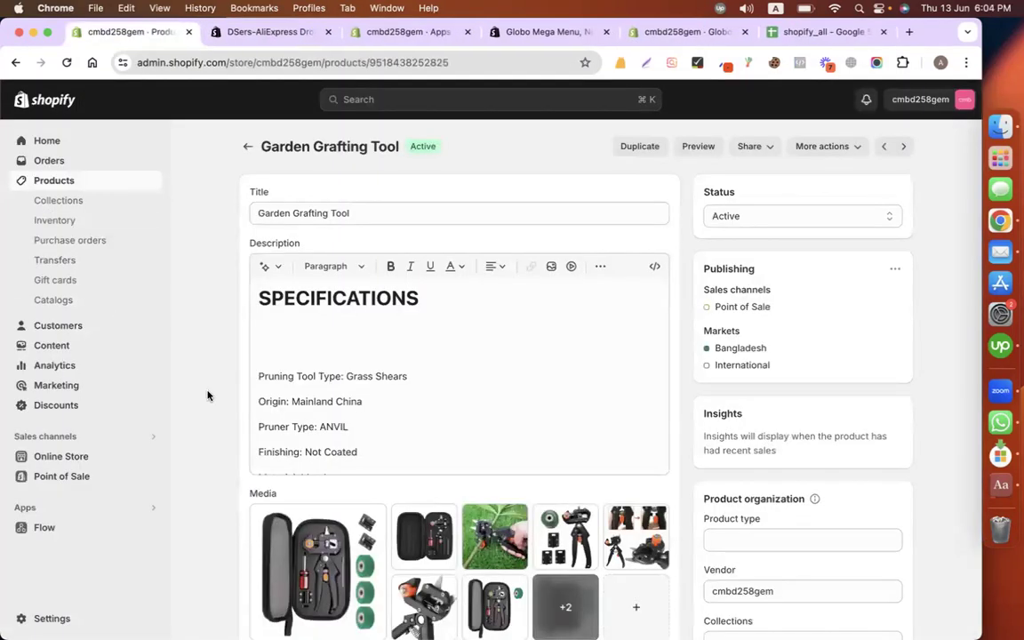
click(153, 456)
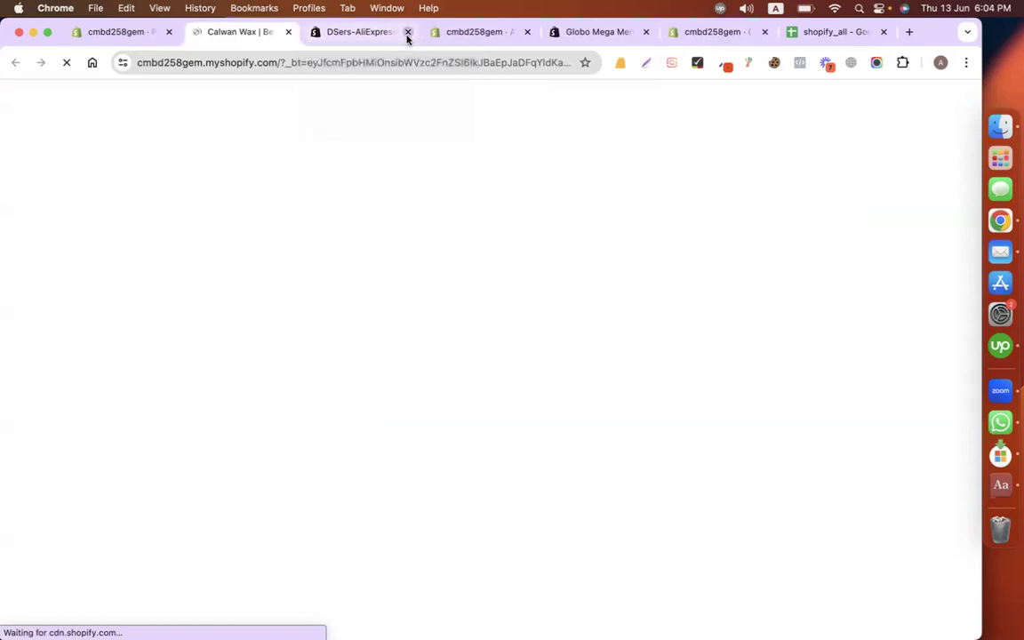
click(408, 32)
click(369, 34)
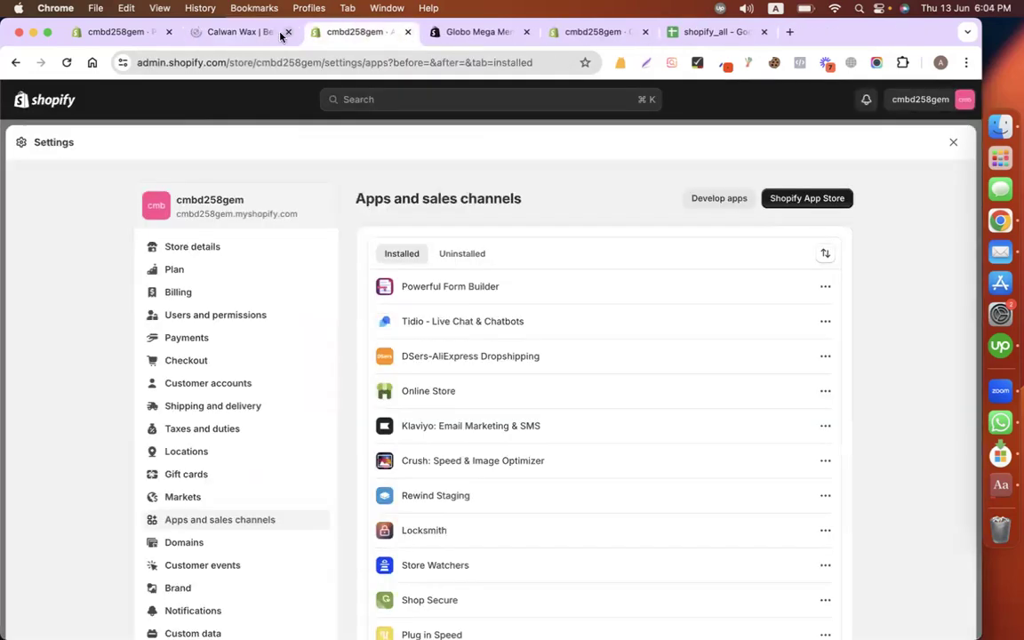
click(279, 33)
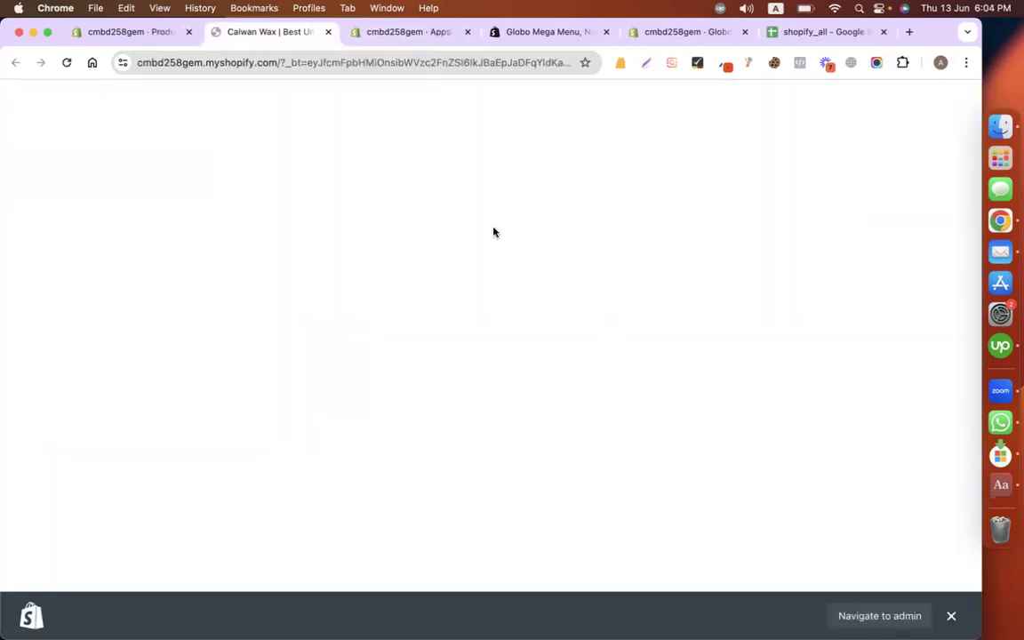
click(66, 62)
Step: Close the storefront and Apps settings tabs, returning to the Garden Grafting Tool product
click(536, 33)
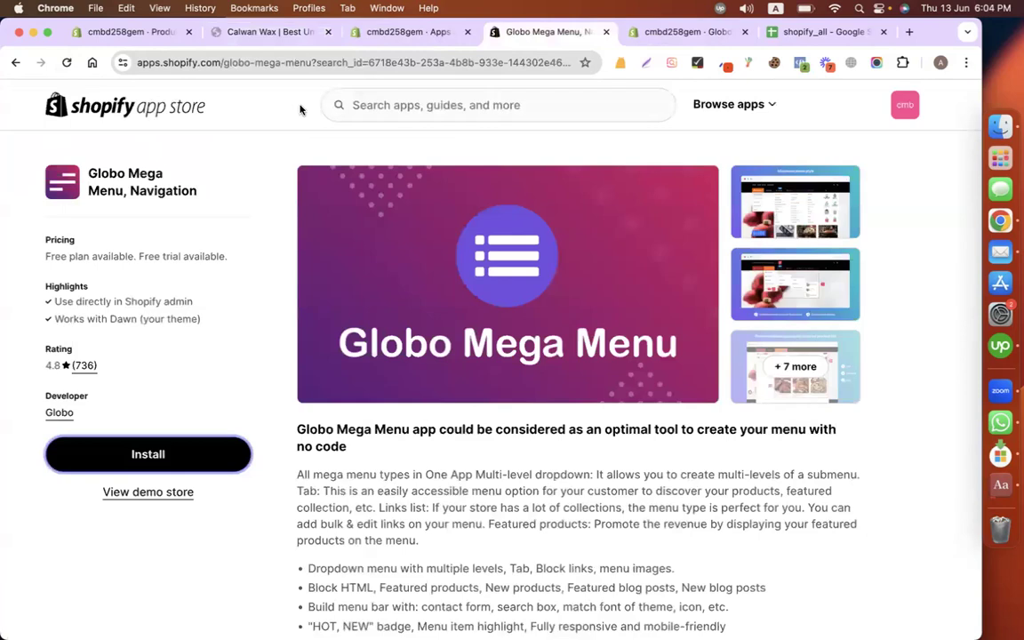
click(242, 36)
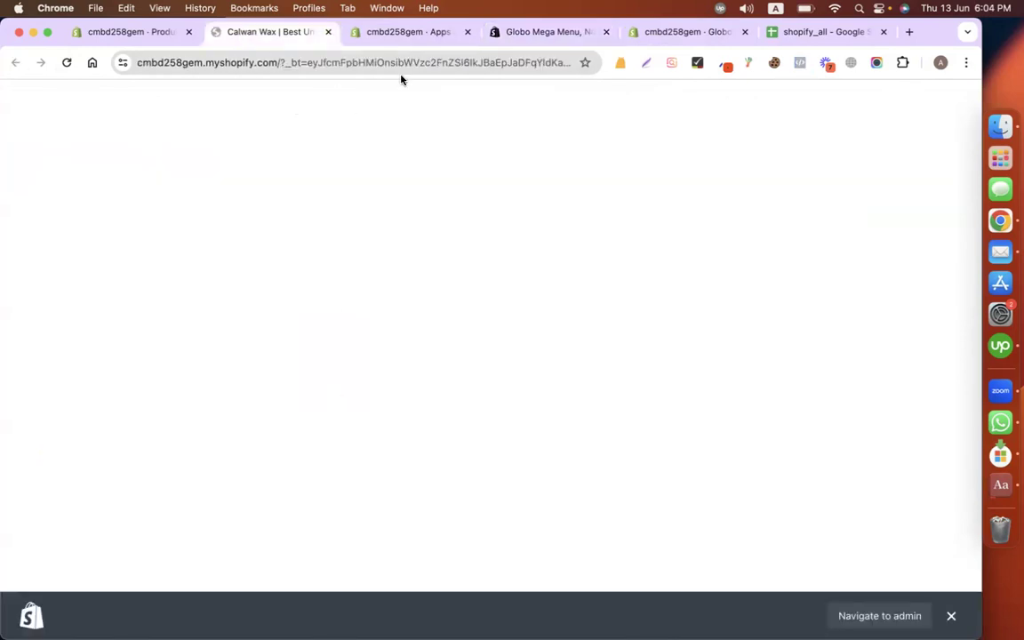
click(326, 34)
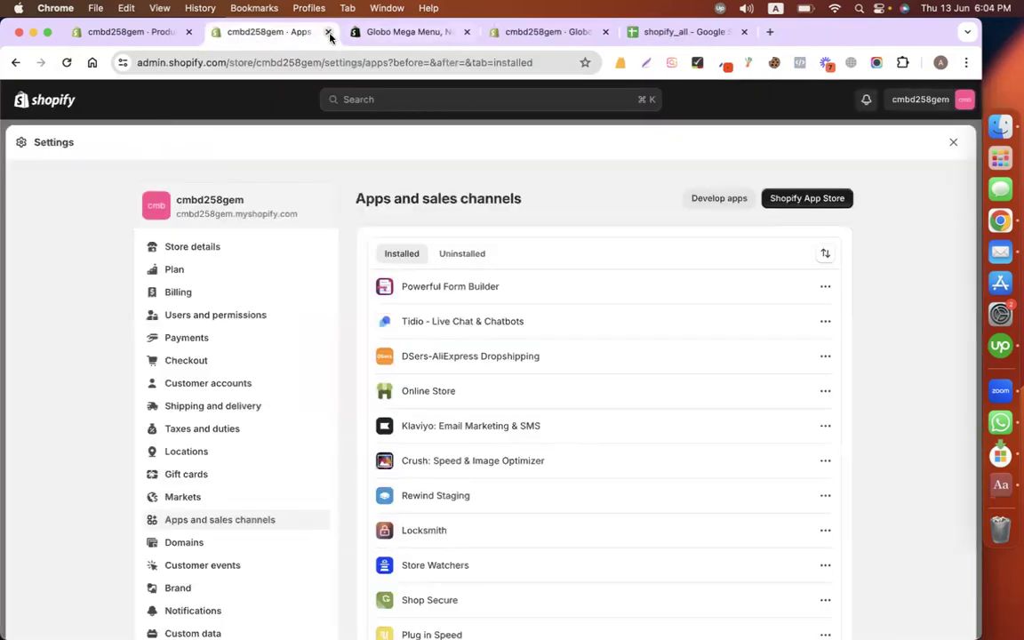
click(327, 34)
click(156, 35)
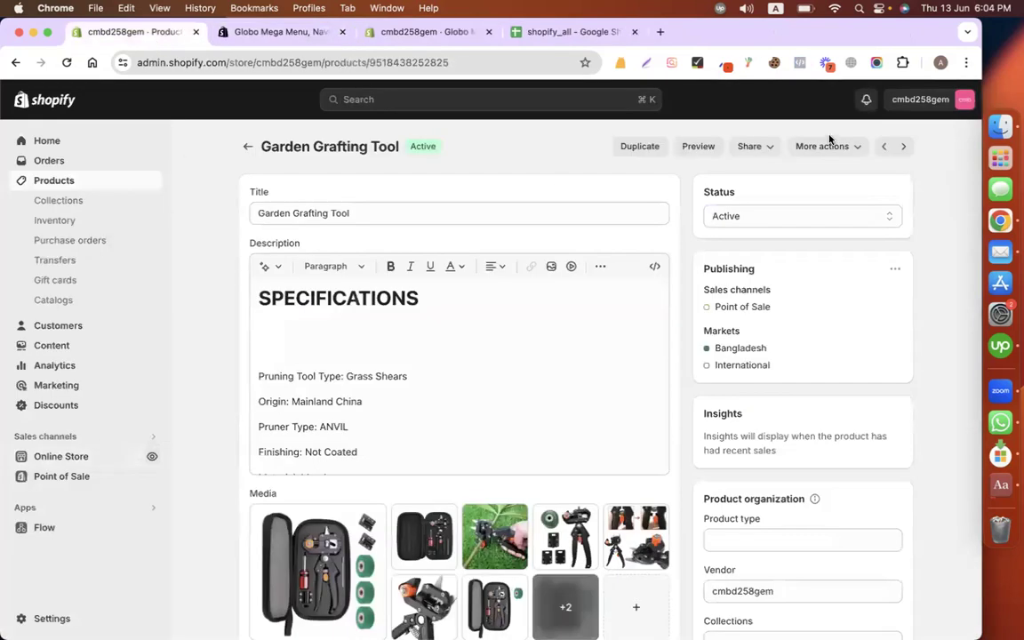
Step: Switch to the PEAK Chocolate store from the account menu
click(934, 100)
click(849, 165)
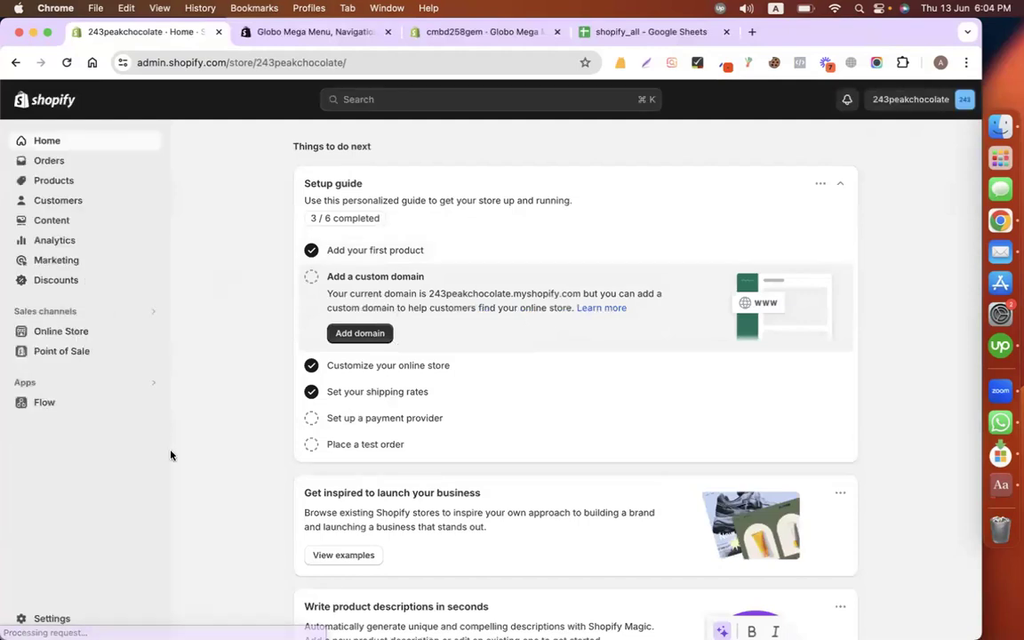
click(147, 384)
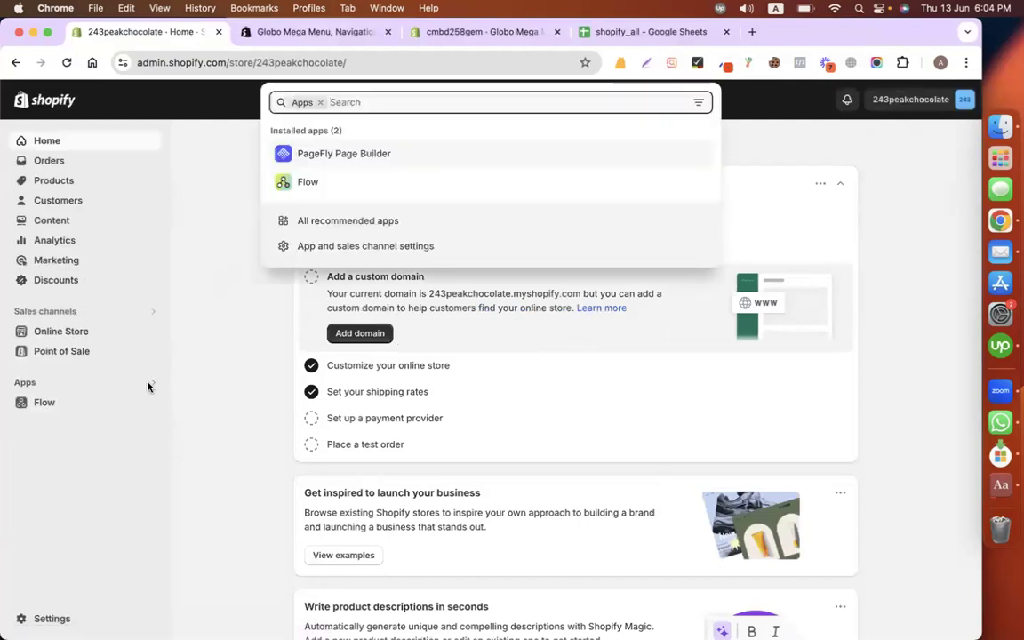
click(149, 387)
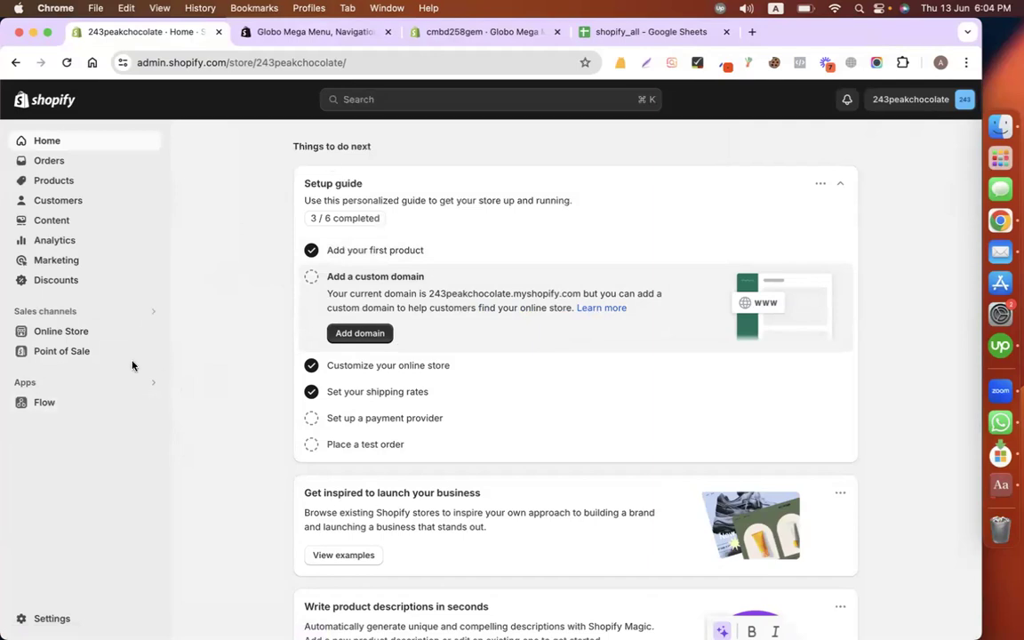
Step: Open the Shopify App Store from Settings > Apps and sales channels
click(147, 331)
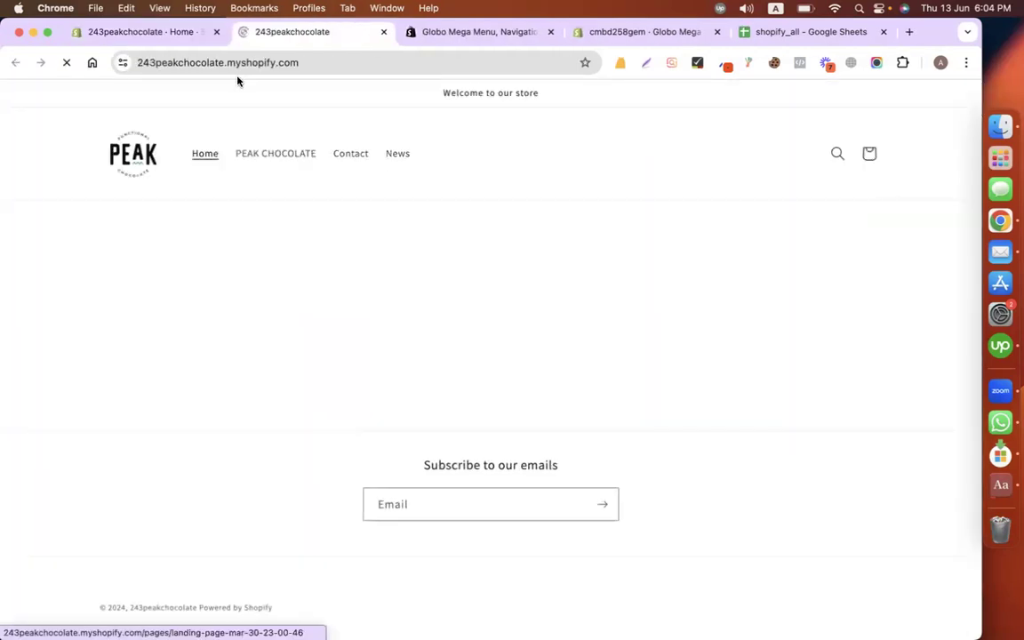
click(133, 33)
click(145, 388)
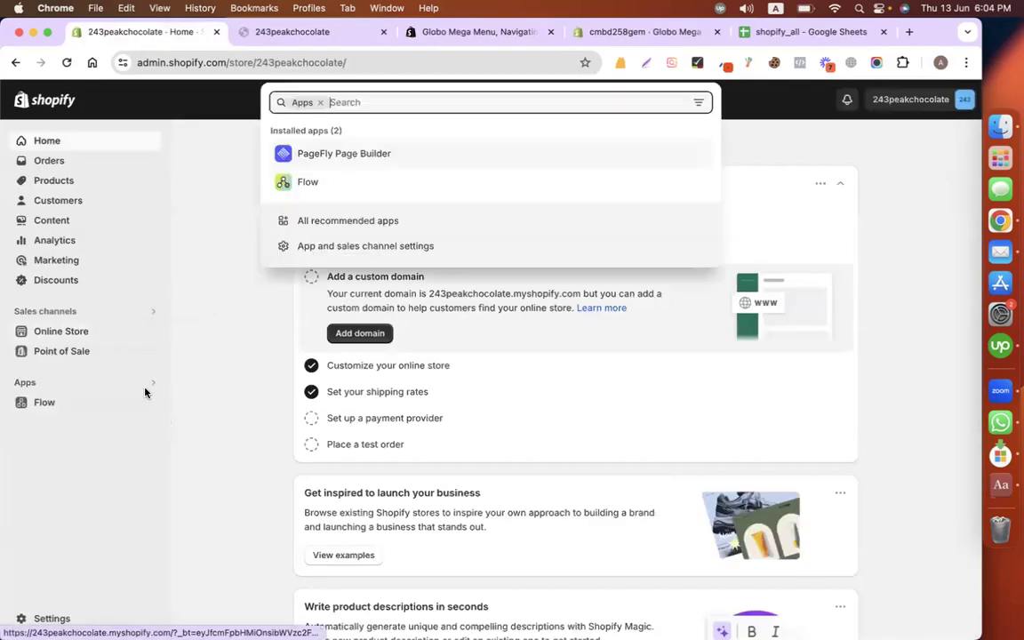
click(336, 245)
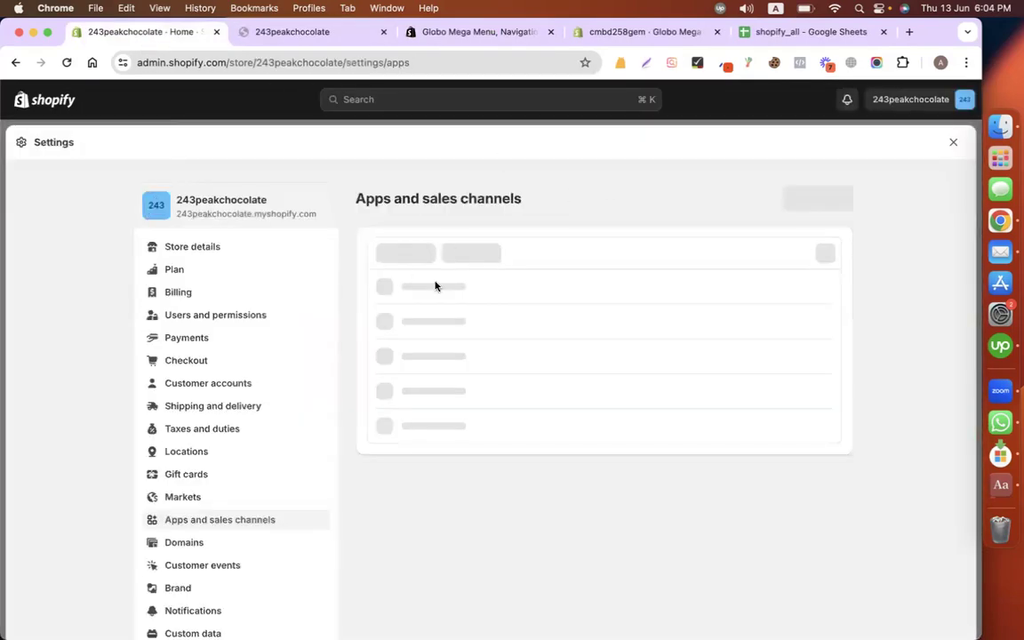
click(803, 200)
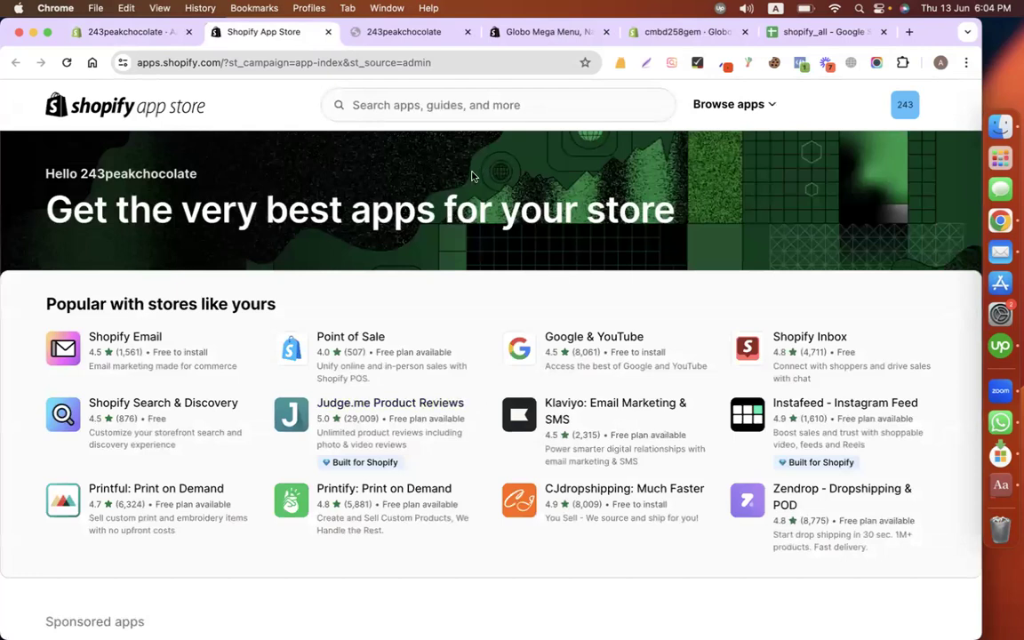
Step: Search the App Store for 'mega menu' and start installing Globo Mega Menu, Navigation
click(416, 105)
text(mega)
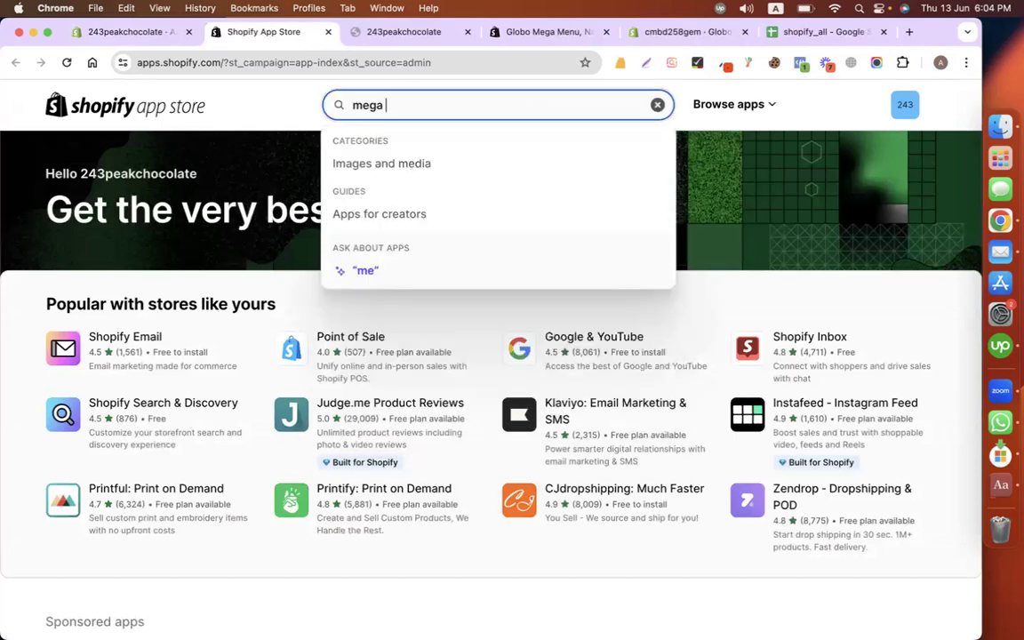
text( menu)
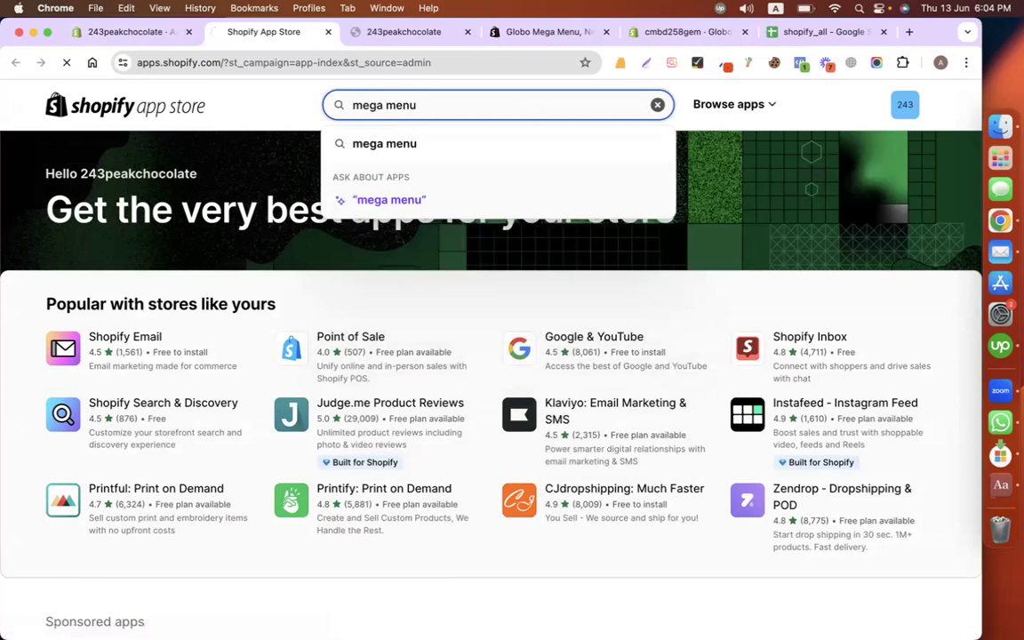
key(Return)
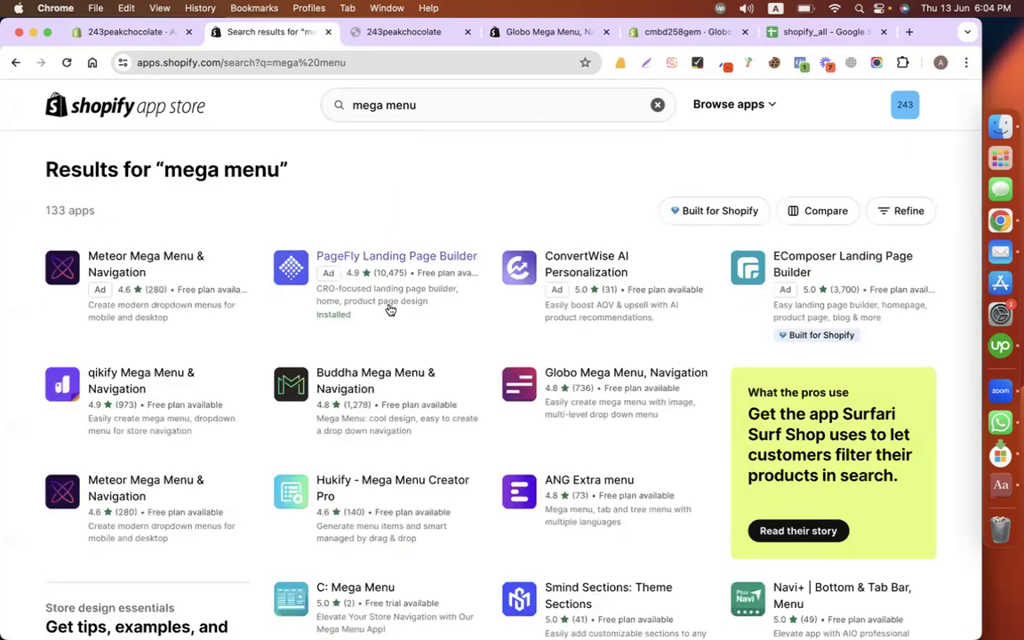
click(624, 377)
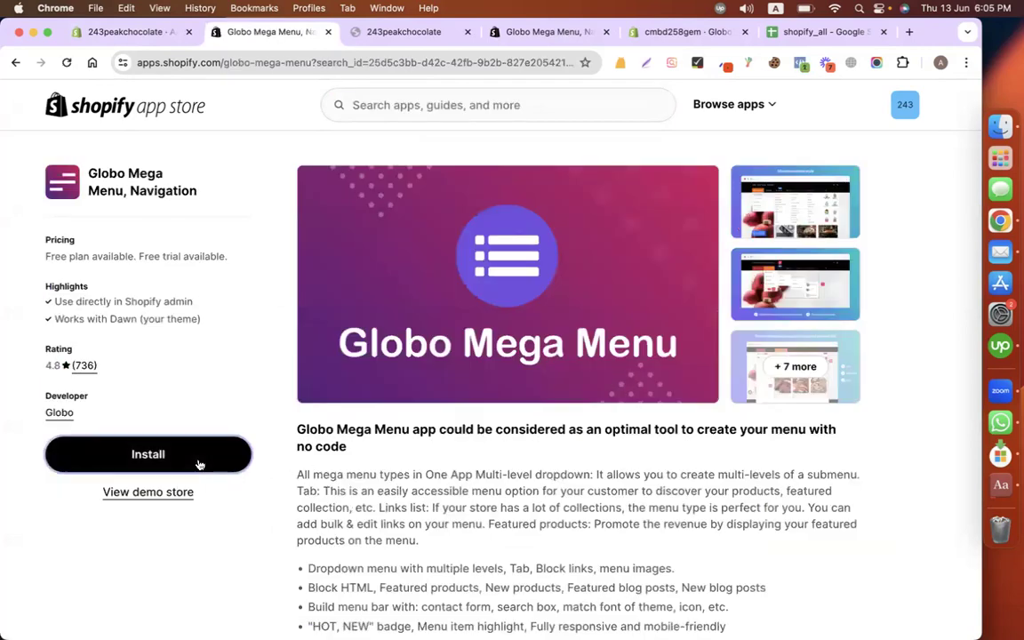
click(198, 463)
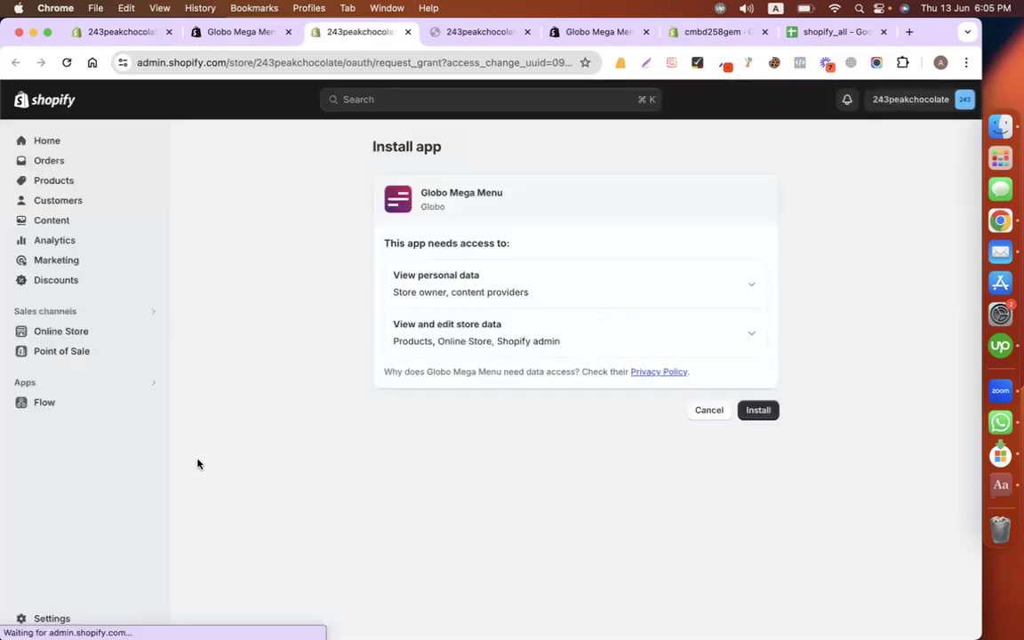
Step: Approve Globo Mega Menu's data access, keep the Free plan, and preview the Collections dropdown
click(758, 410)
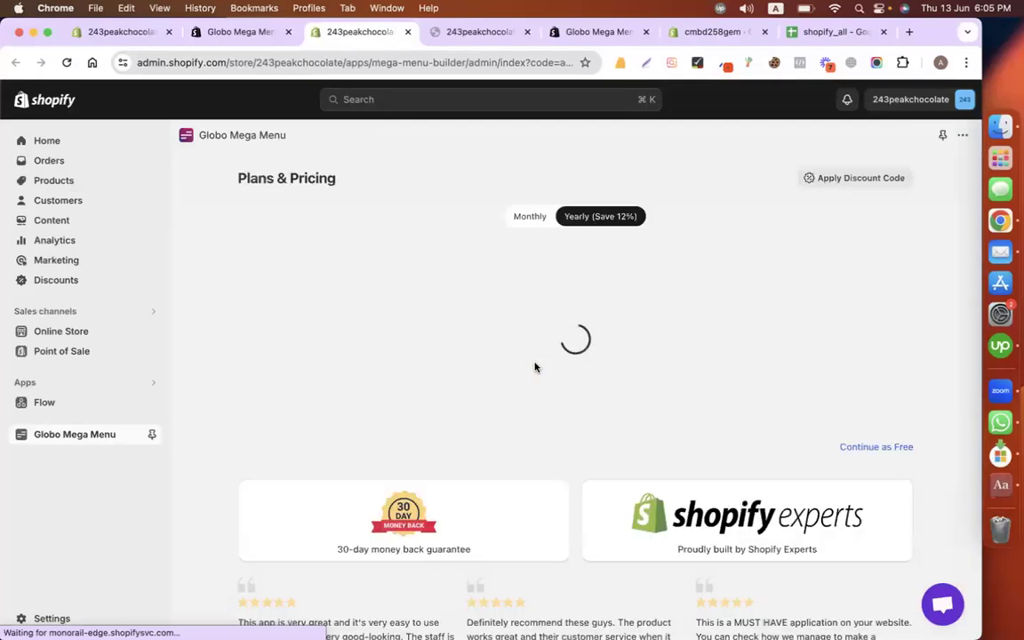
scroll(535, 365, down, 10)
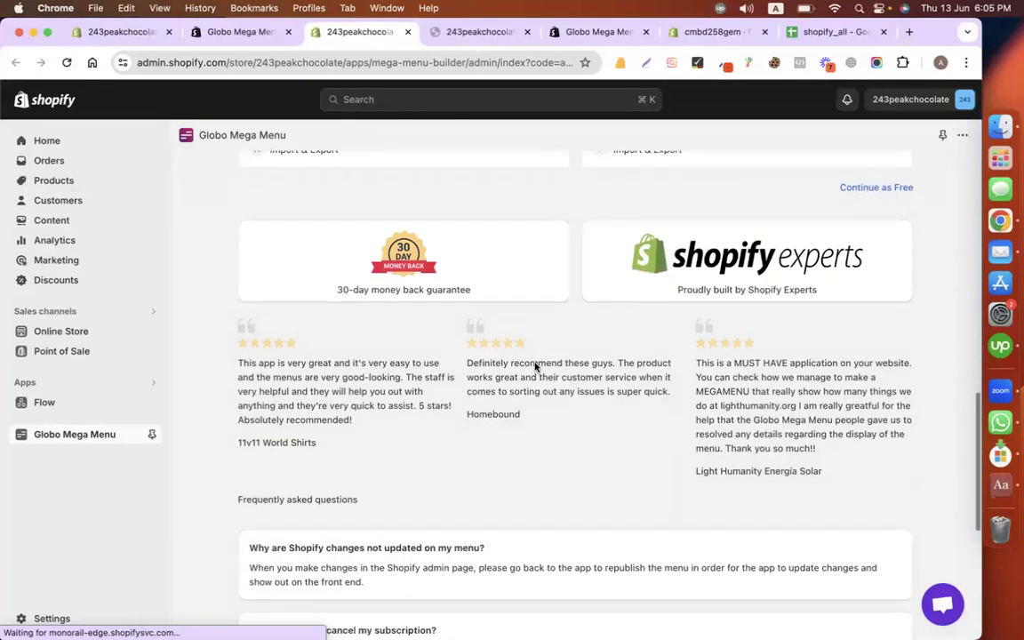
scroll(862, 236, up, 1)
click(876, 203)
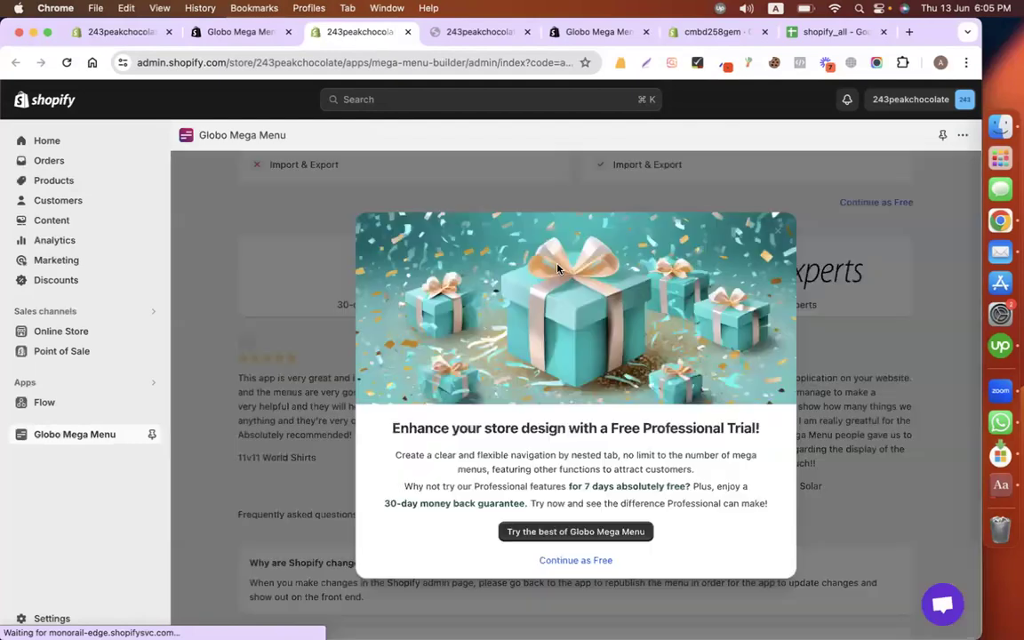
click(583, 561)
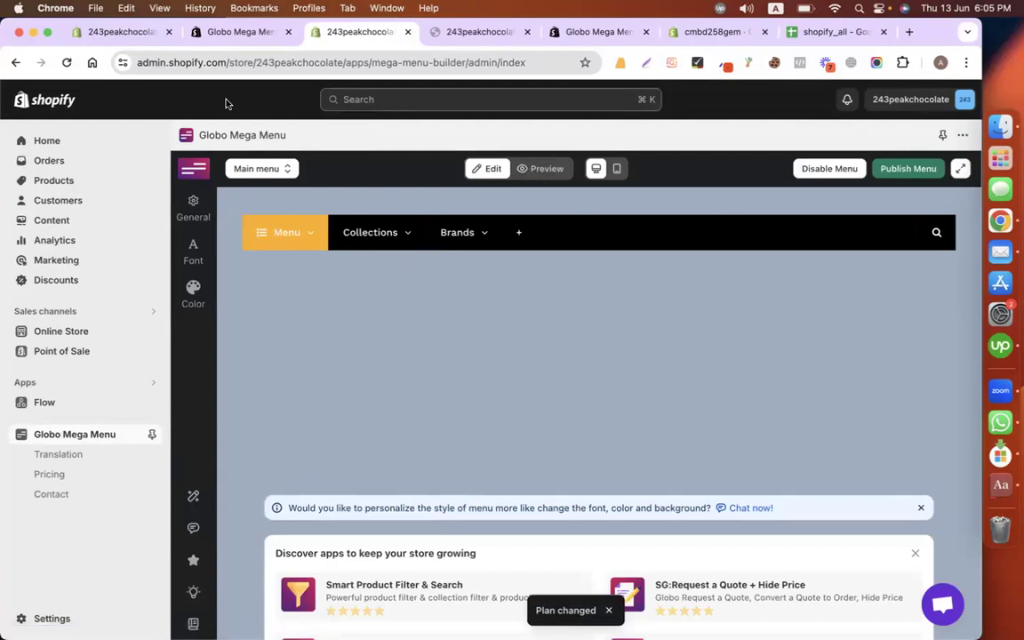
click(364, 243)
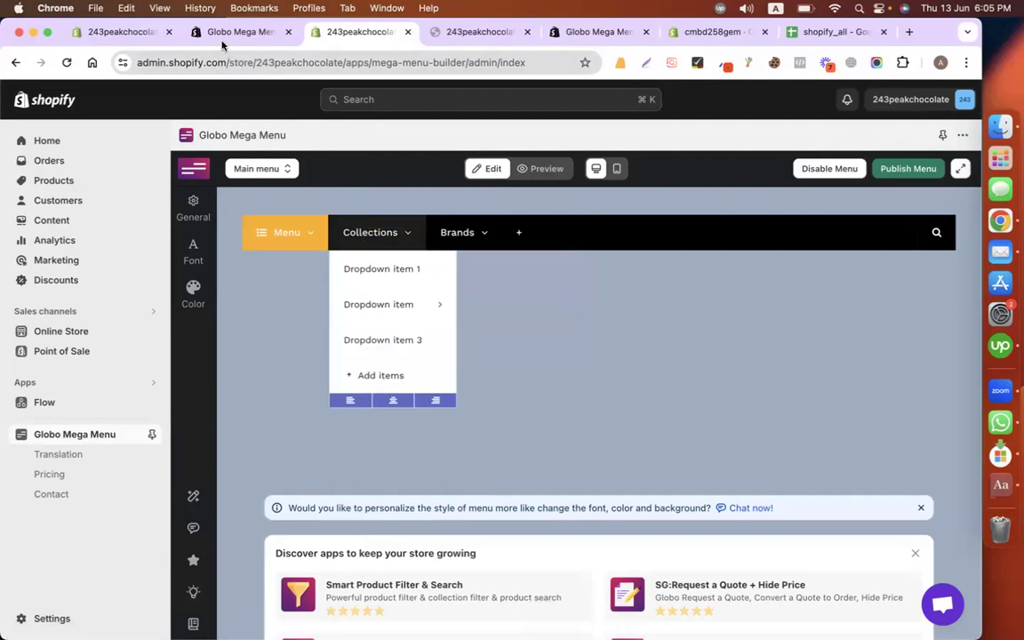
click(127, 35)
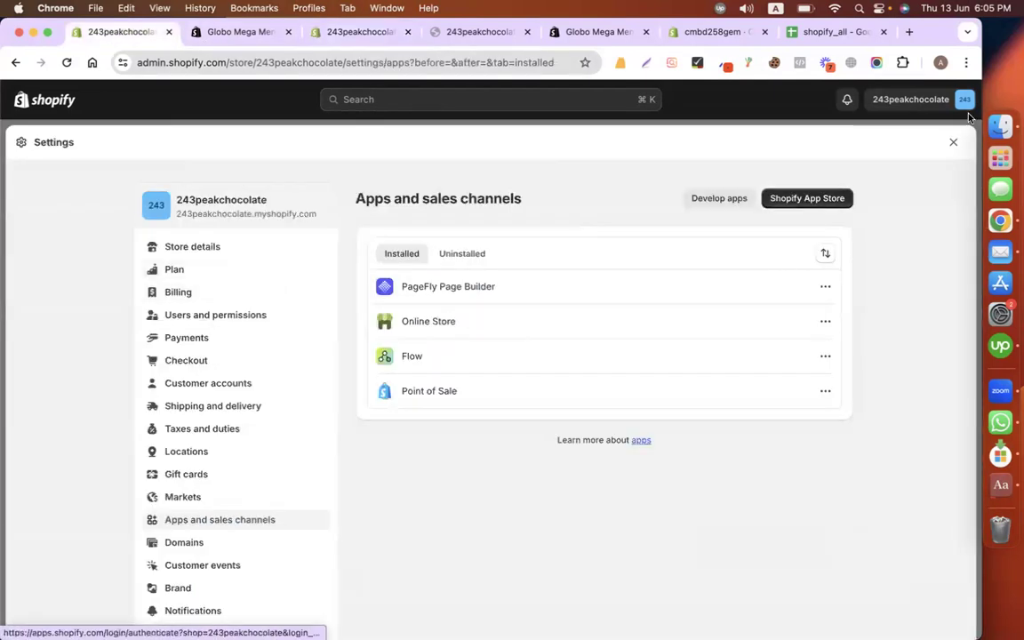
Step: Create and save a new collection named Wax Products
click(954, 143)
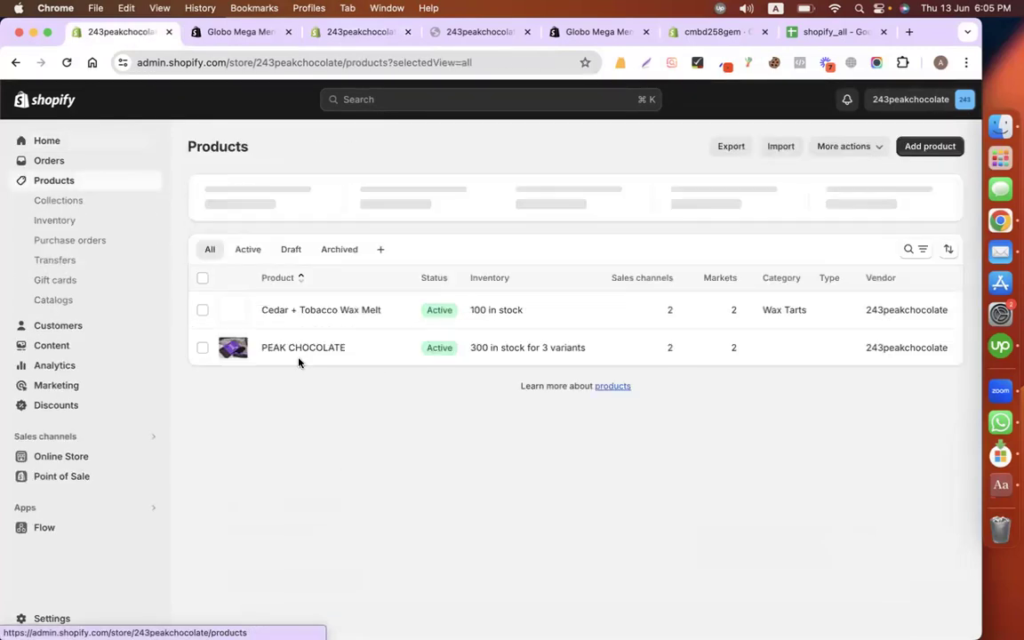
click(71, 203)
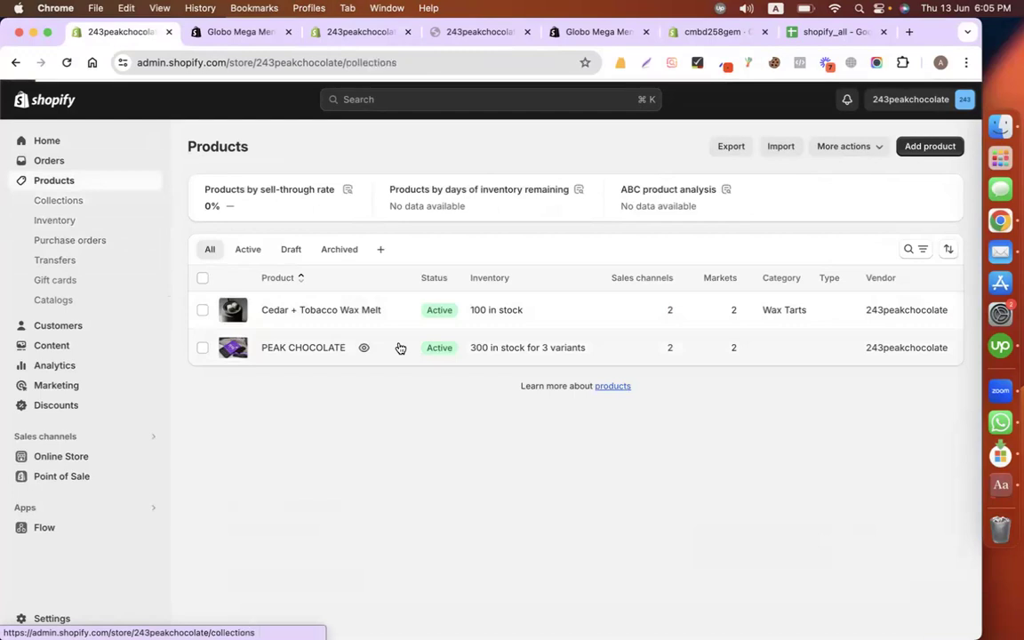
click(925, 148)
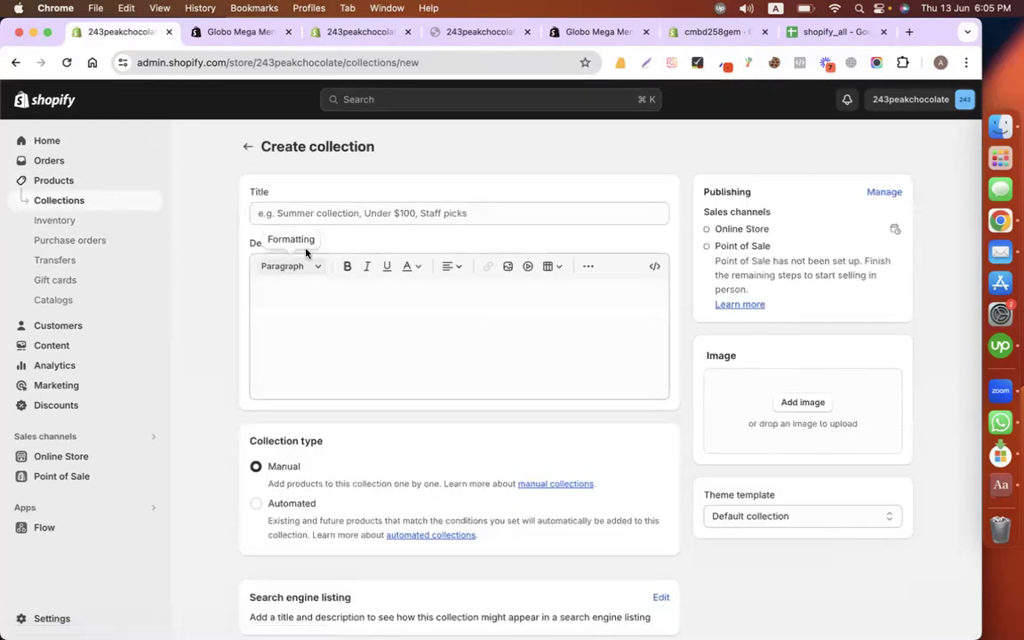
text(Wax Products)
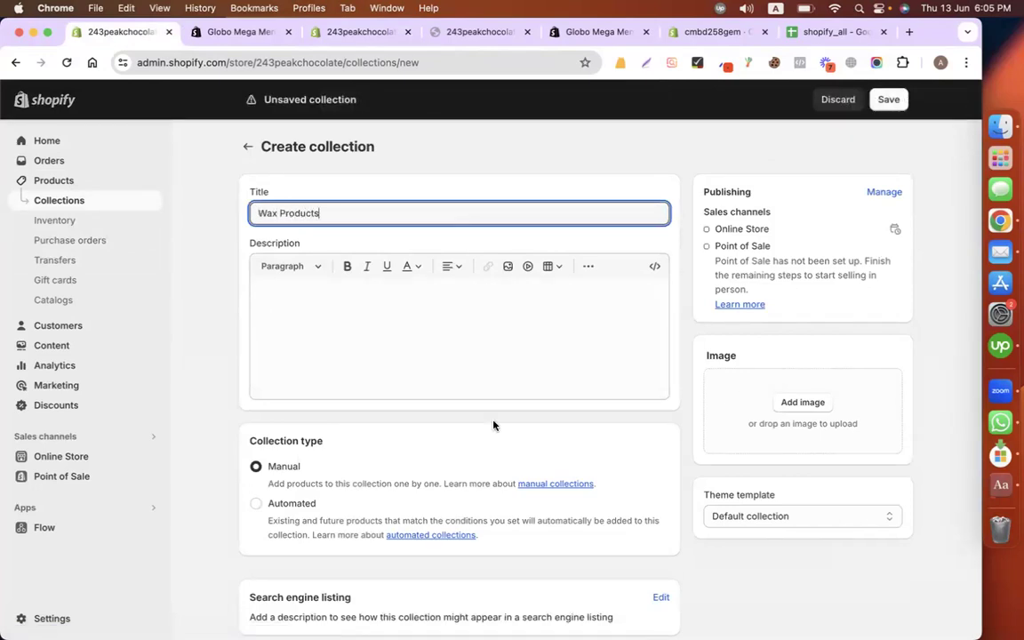
scroll(492, 425, down, 2)
scroll(551, 384, up, 2)
click(887, 101)
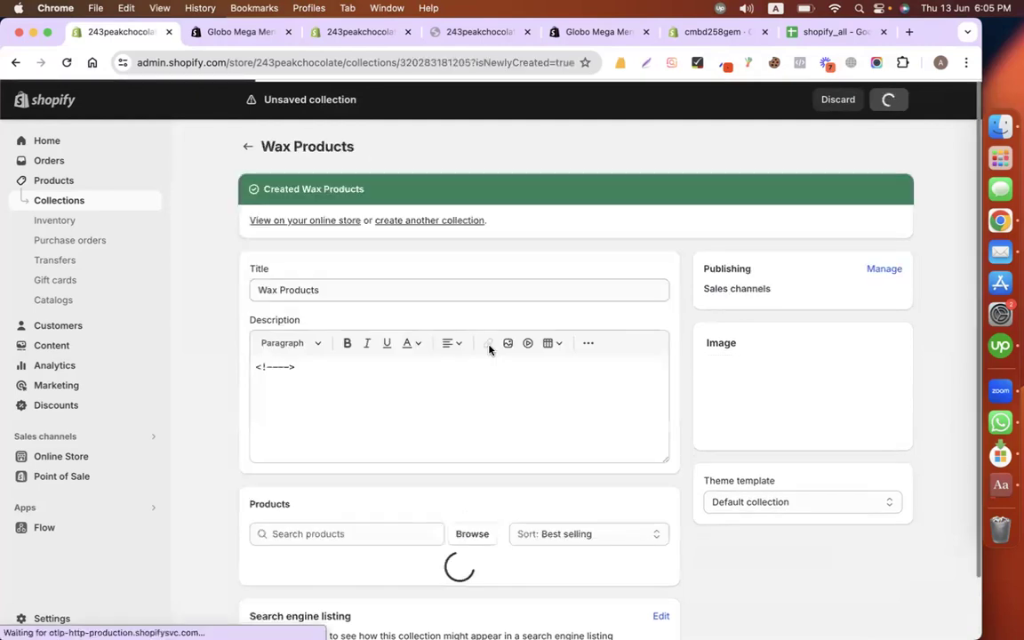
Step: Add Cedar + Tobacco Wax Melt to the Wax Products collection
scroll(552, 357, down, 3)
click(481, 382)
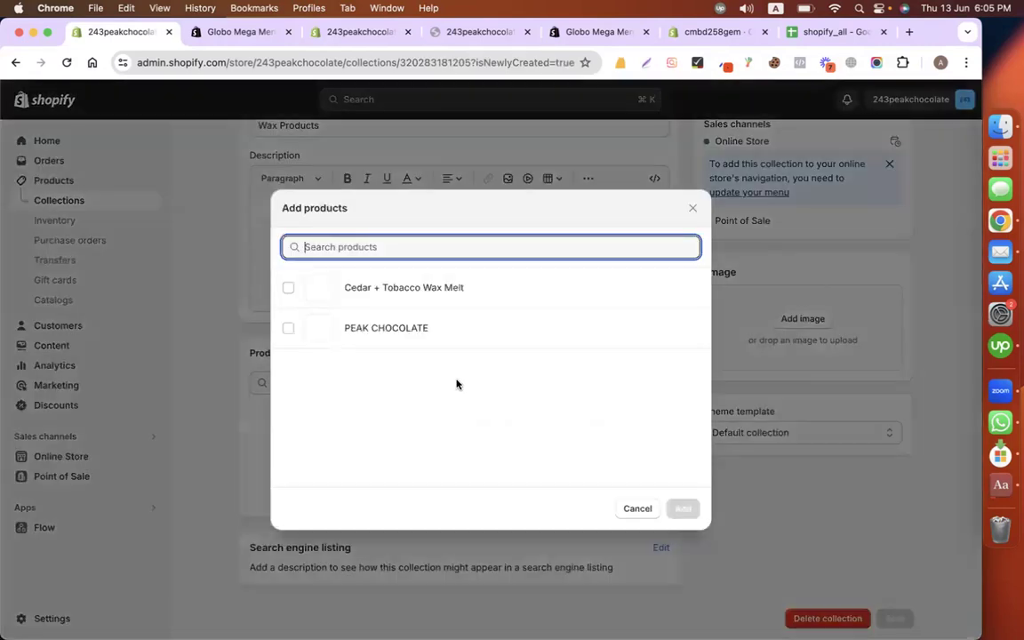
click(405, 295)
click(406, 297)
click(404, 297)
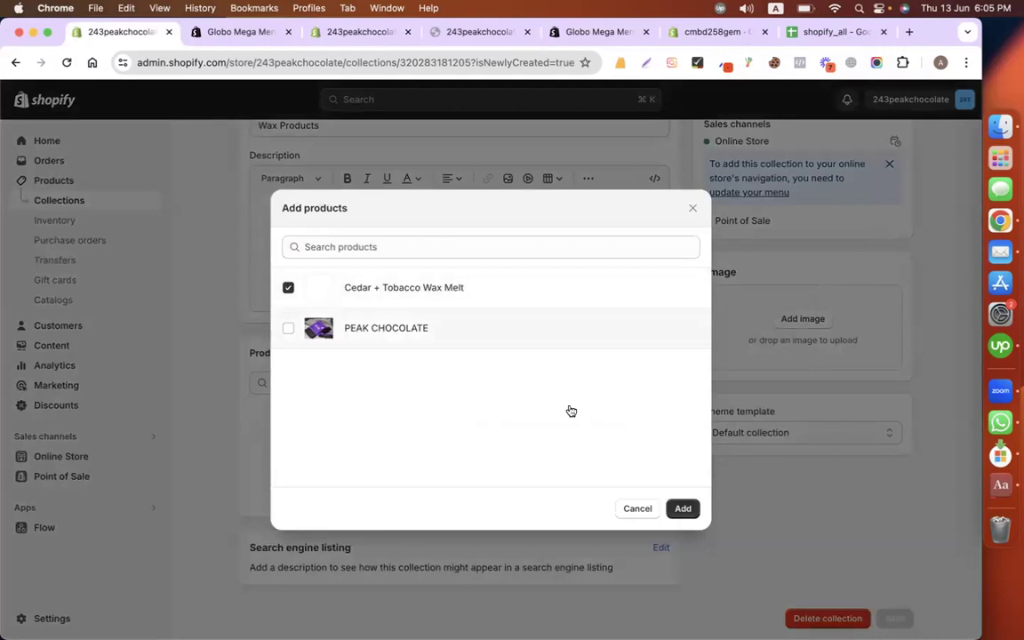
click(681, 507)
scroll(700, 384, up, 3)
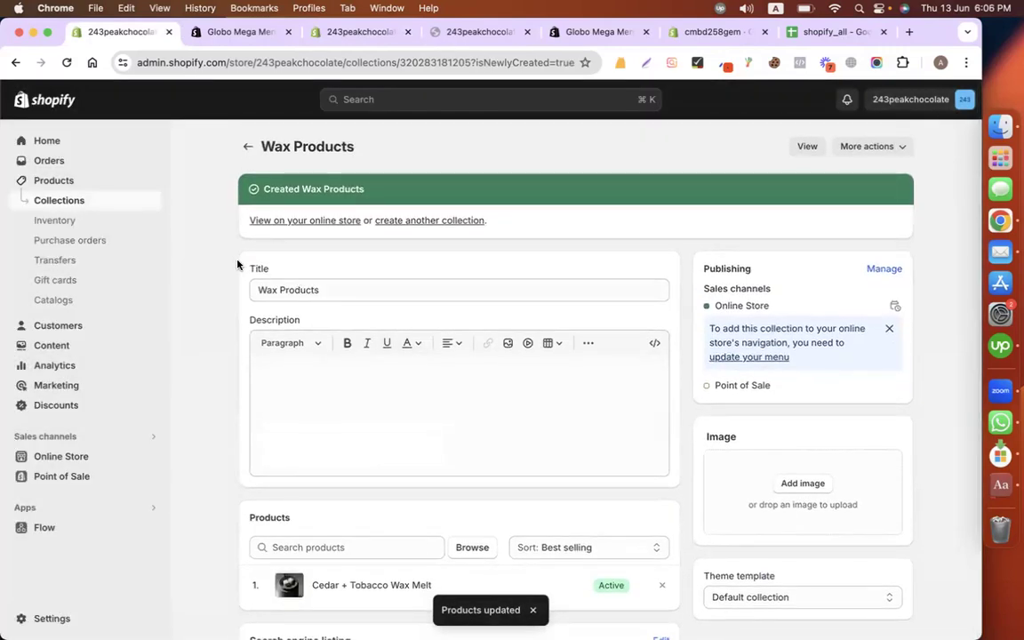
scroll(355, 436, down, 2)
click(474, 455)
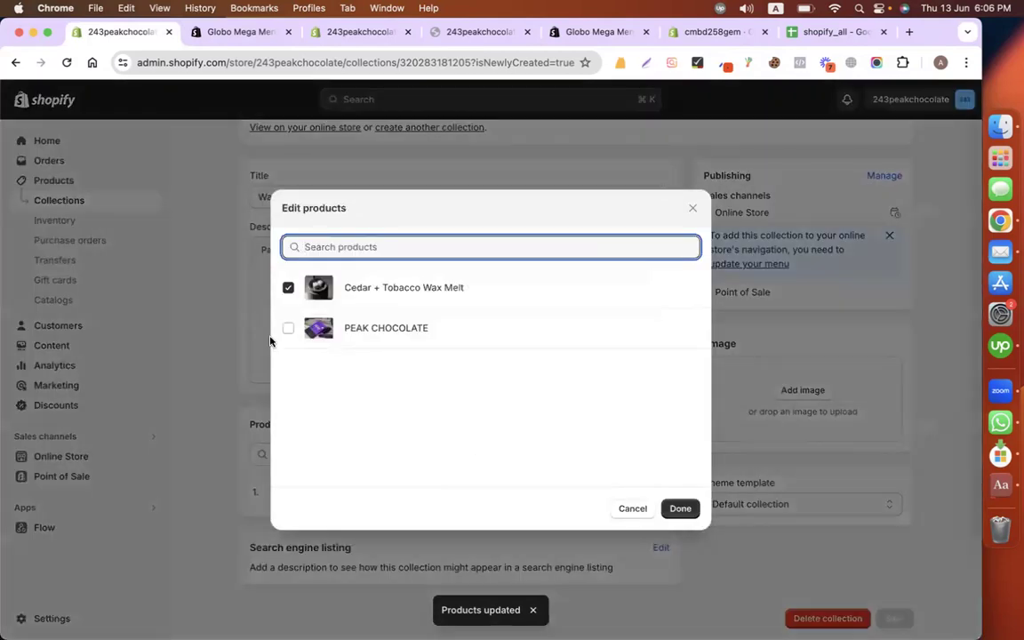
click(181, 261)
click(63, 201)
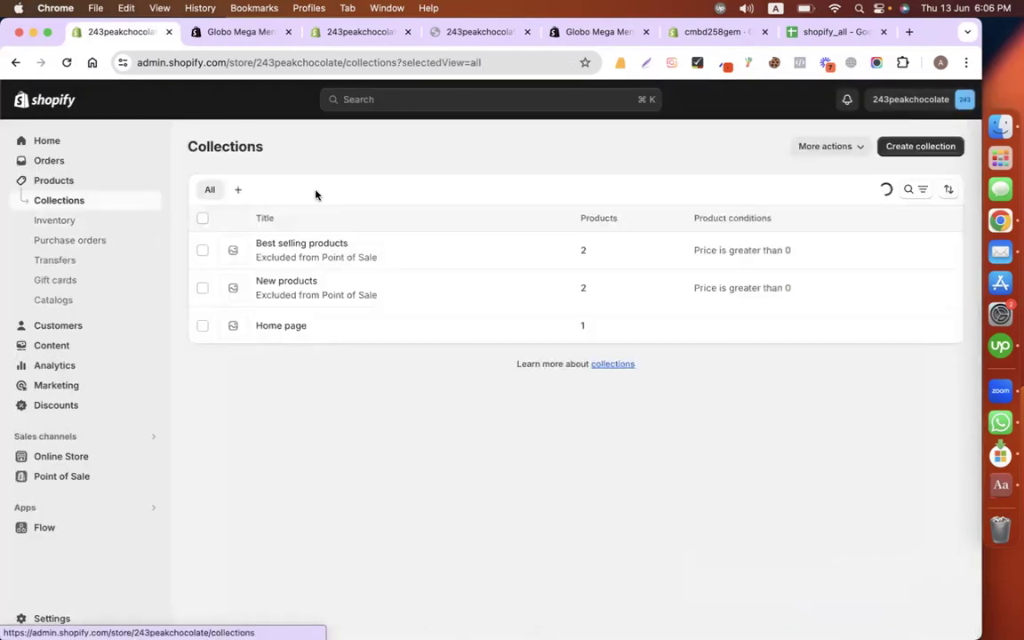
Step: Create and save a new collection named Chocolate
click(925, 147)
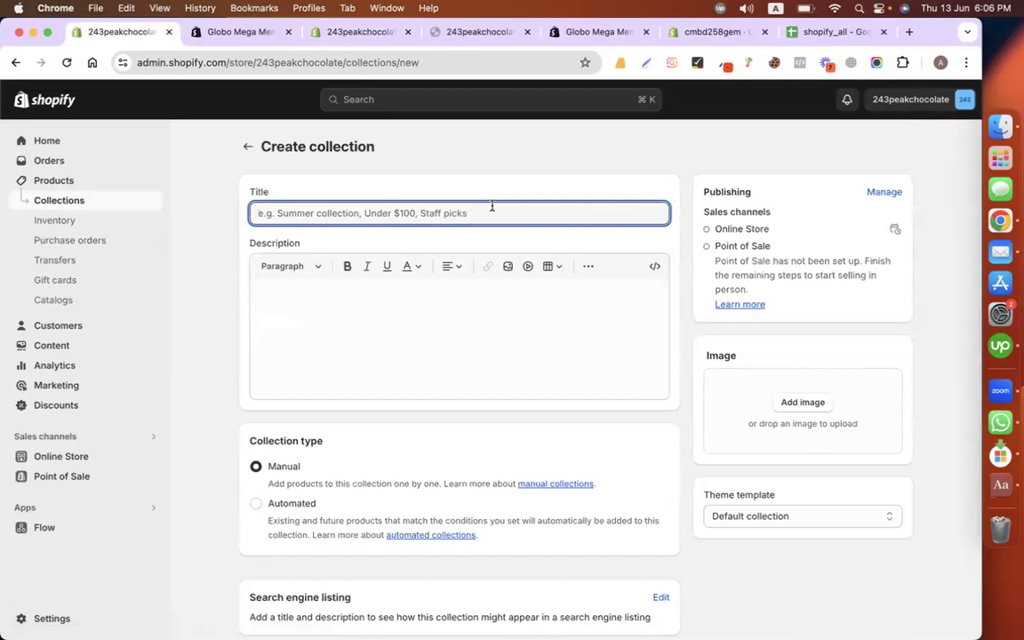
text(Chocolate)
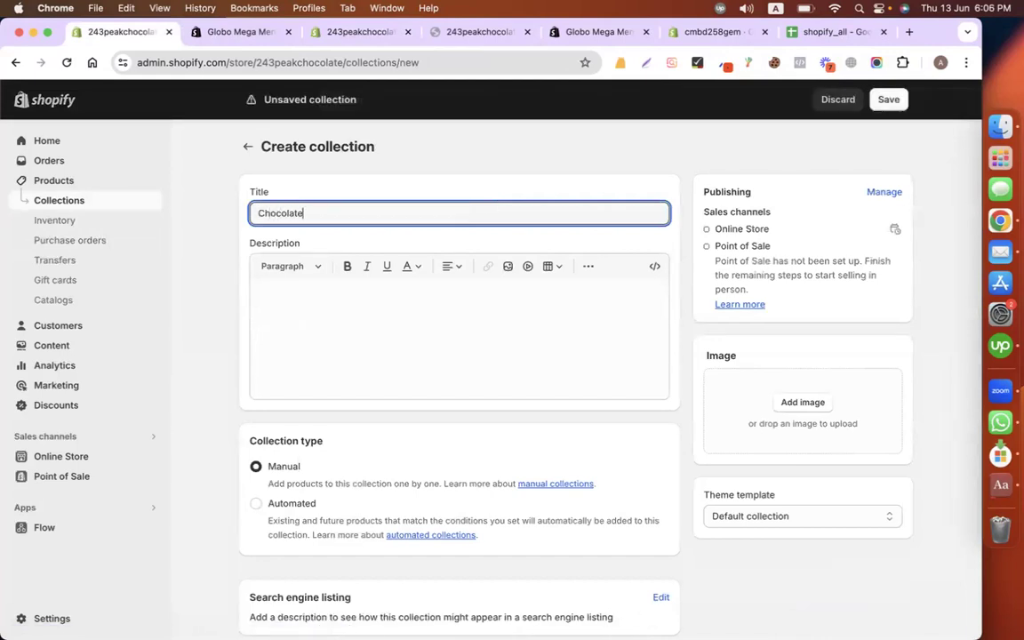
scroll(633, 320, down, 1)
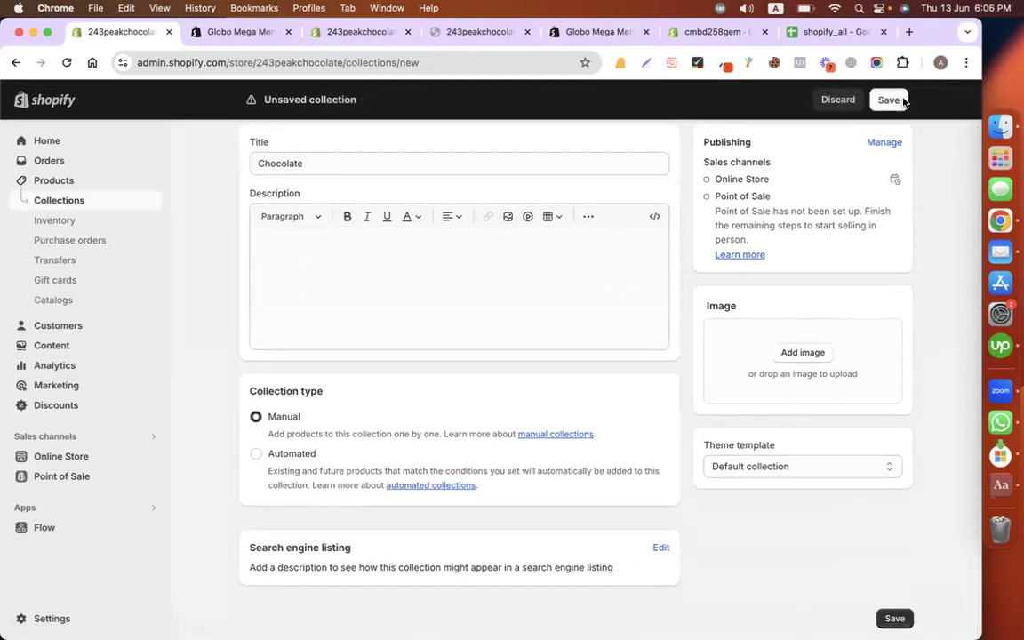
click(904, 102)
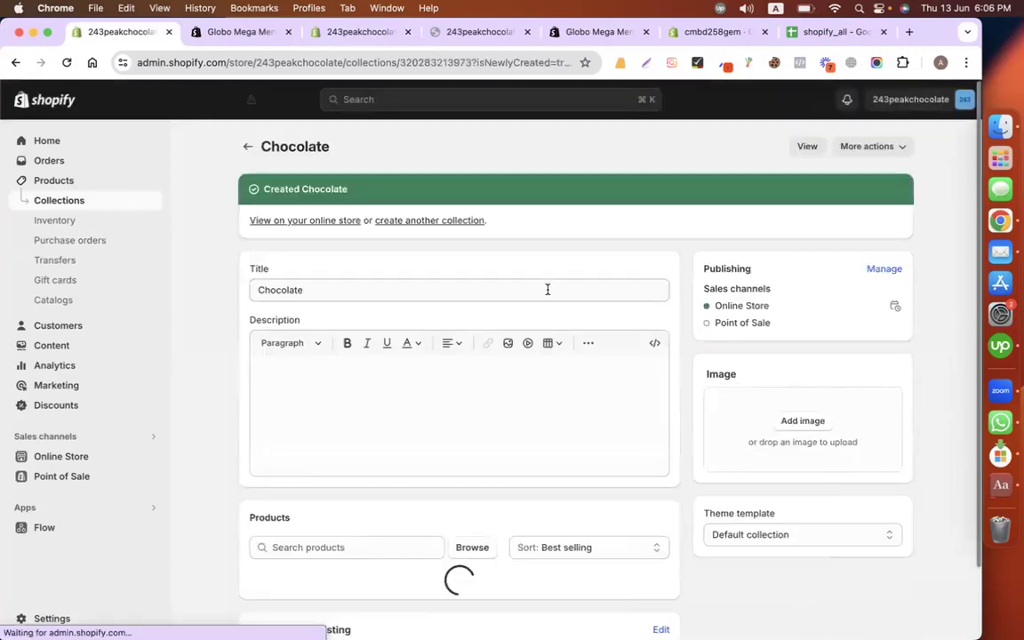
Step: Add PEAK CHOCOLATE to the Chocolate collection
scroll(441, 444, down, 2)
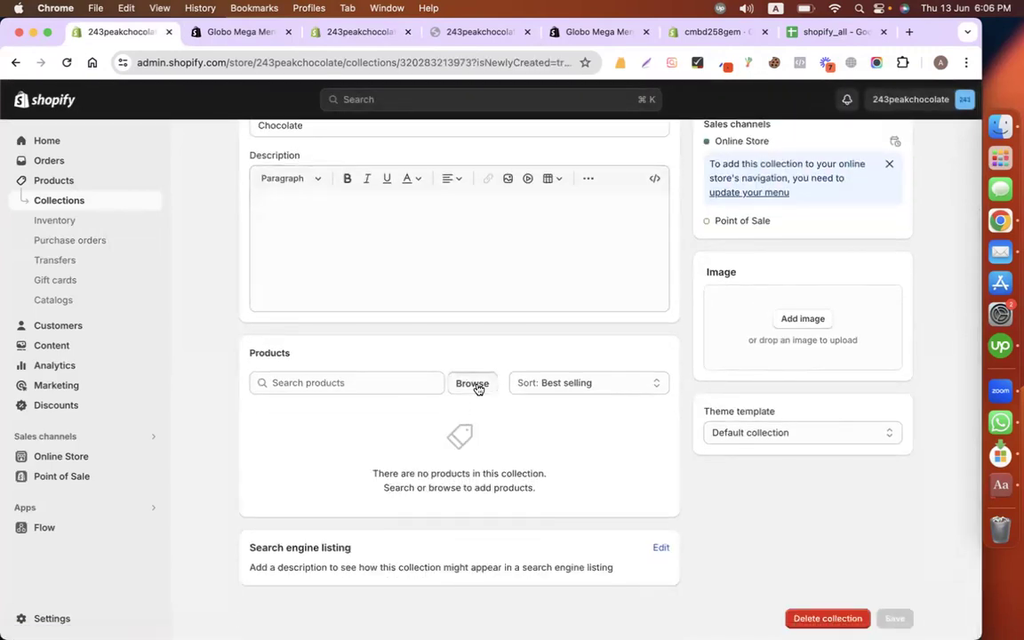
click(477, 389)
click(348, 327)
click(681, 507)
scroll(559, 396, up, 3)
scroll(559, 395, down, 2)
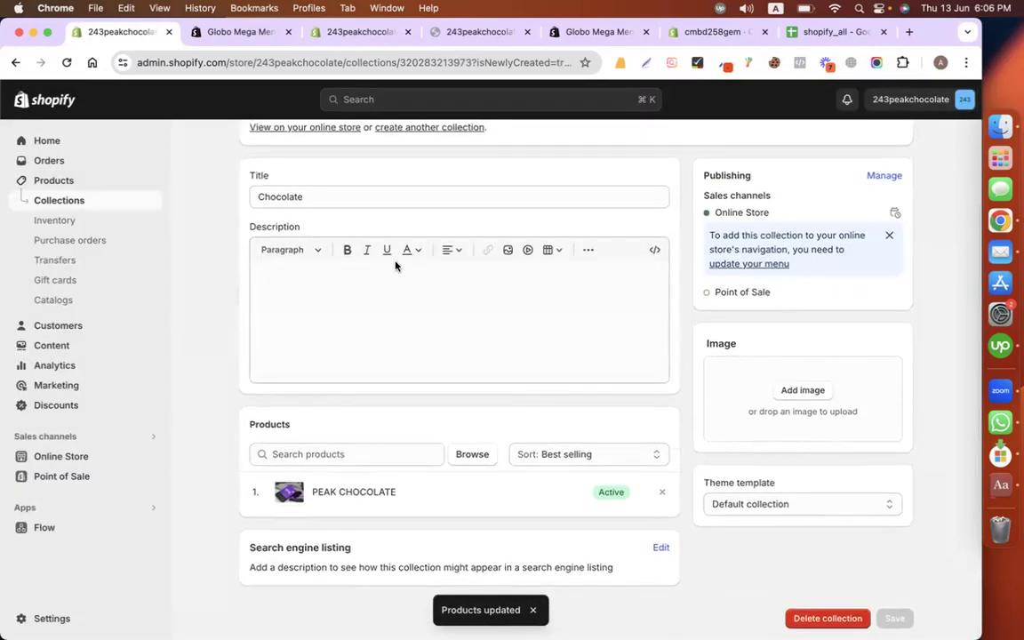
scroll(805, 258, up, 3)
scroll(804, 258, down, 3)
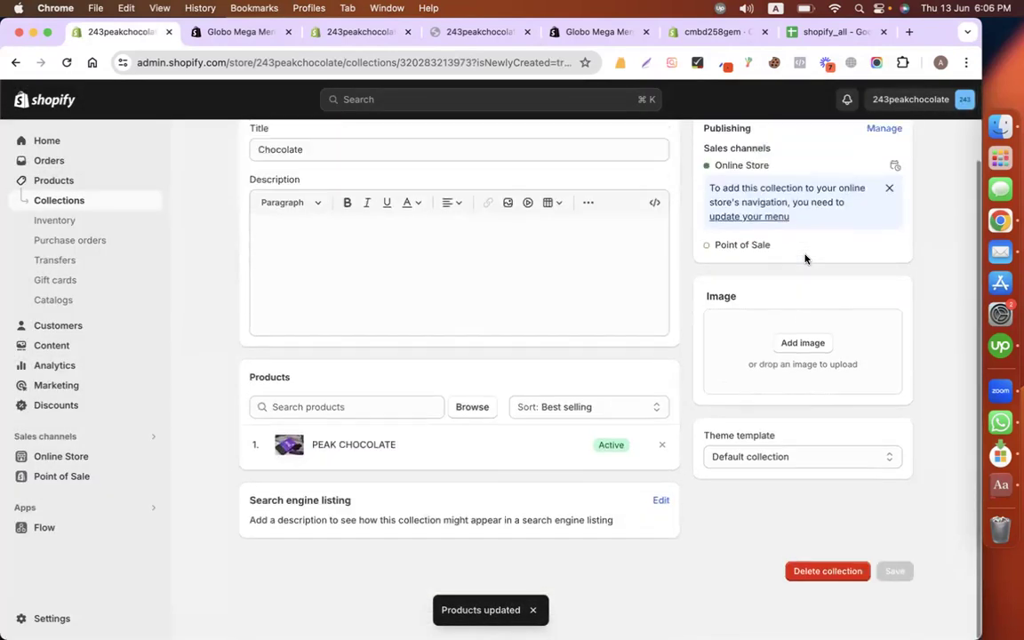
scroll(804, 258, up, 1)
click(355, 32)
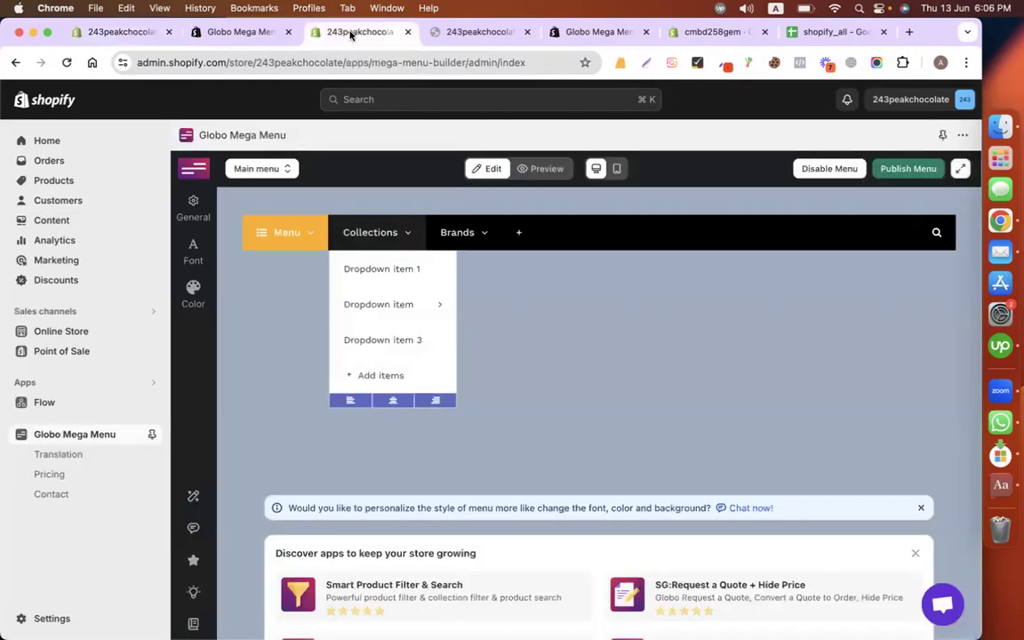
Step: Rename Dropdown item 1 to Wax Collection
click(66, 62)
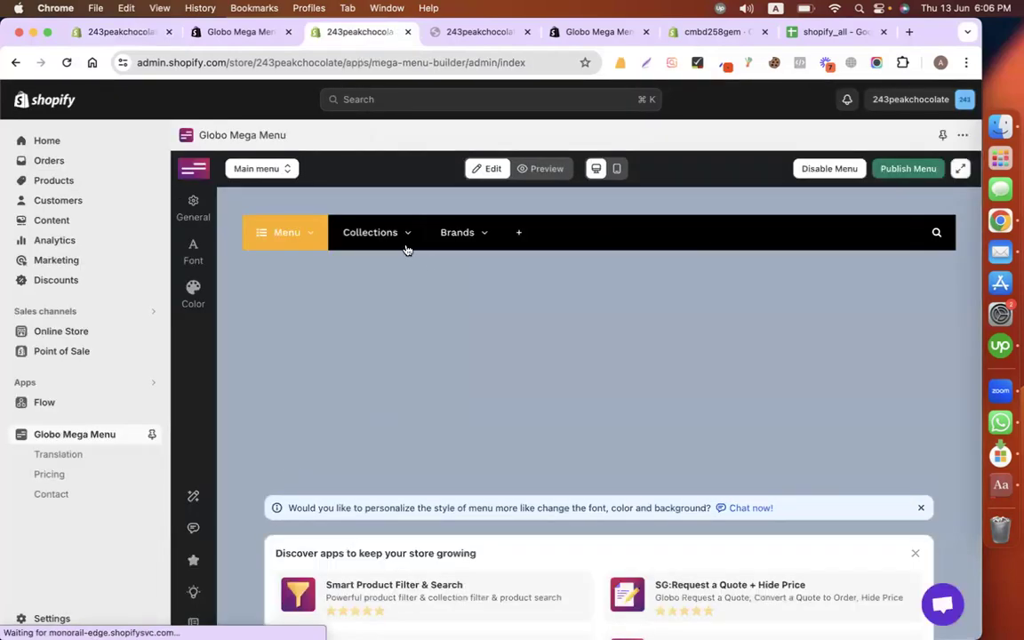
mouse_move(371, 240)
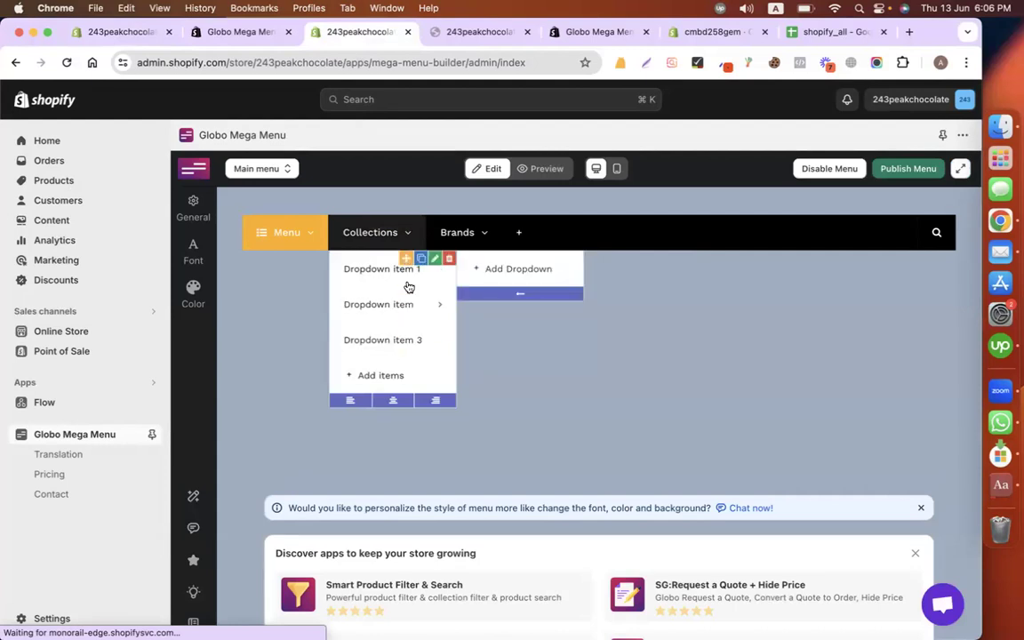
click(434, 260)
triple_click(836, 260)
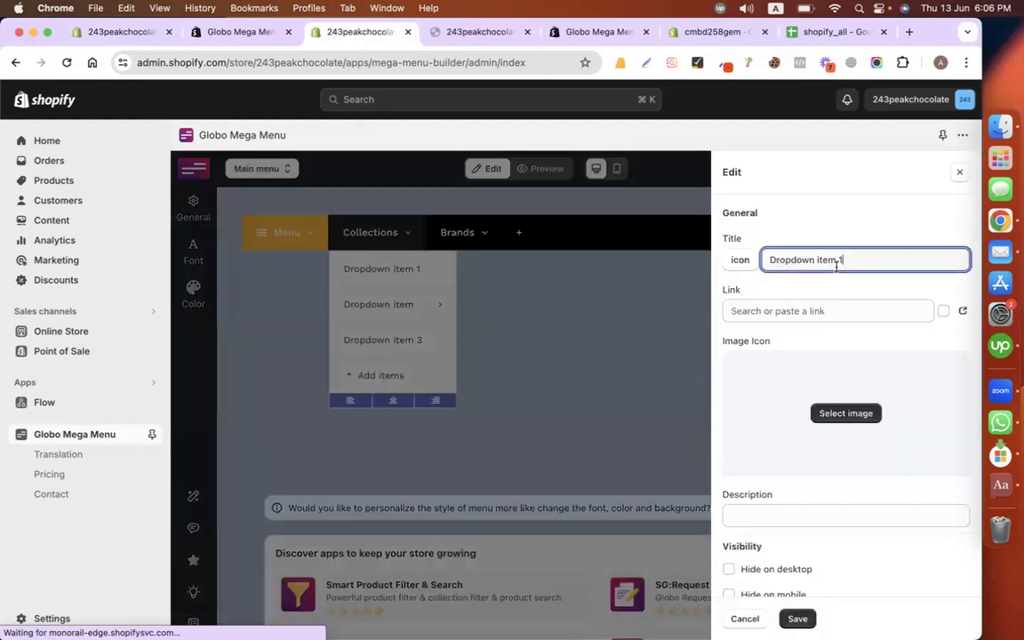
text(Wax Collection)
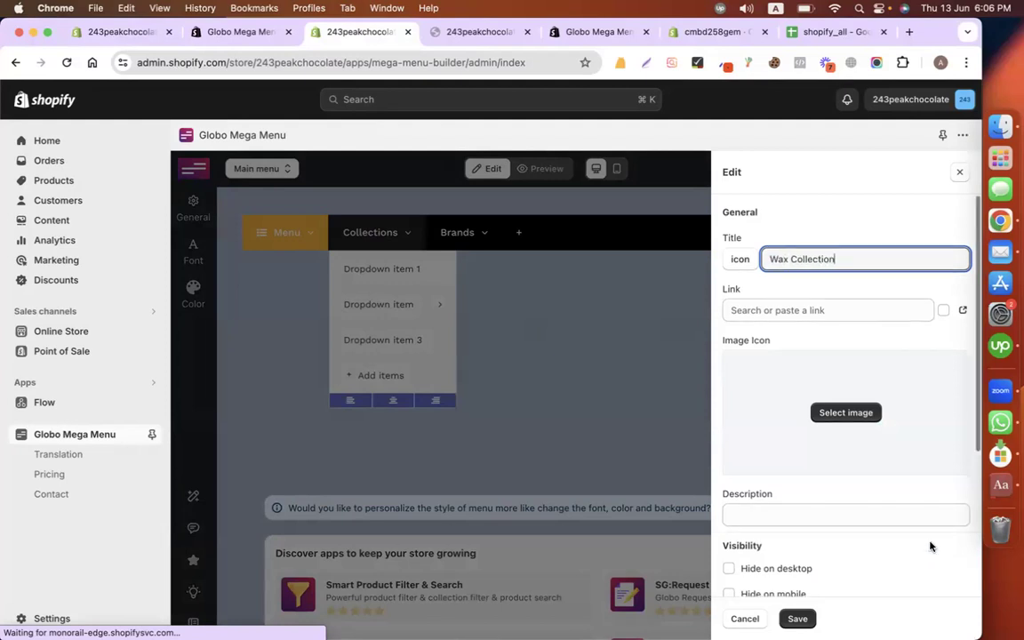
scroll(930, 545, down, 5)
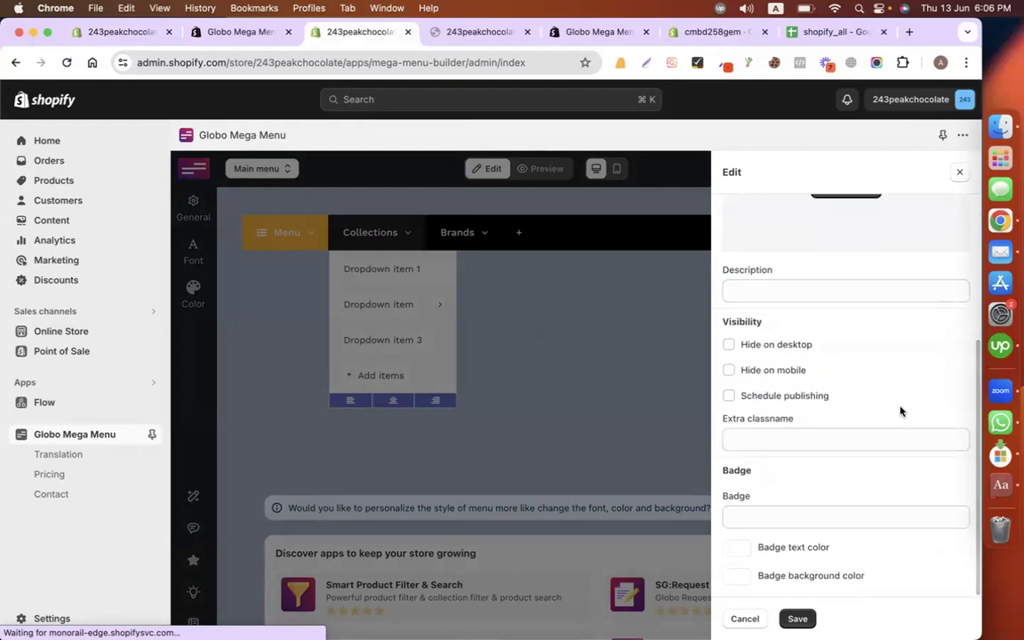
scroll(901, 412, up, 5)
Step: Link the Wax Collection item to the Wax Products collection (/collections/wax-products)
click(811, 312)
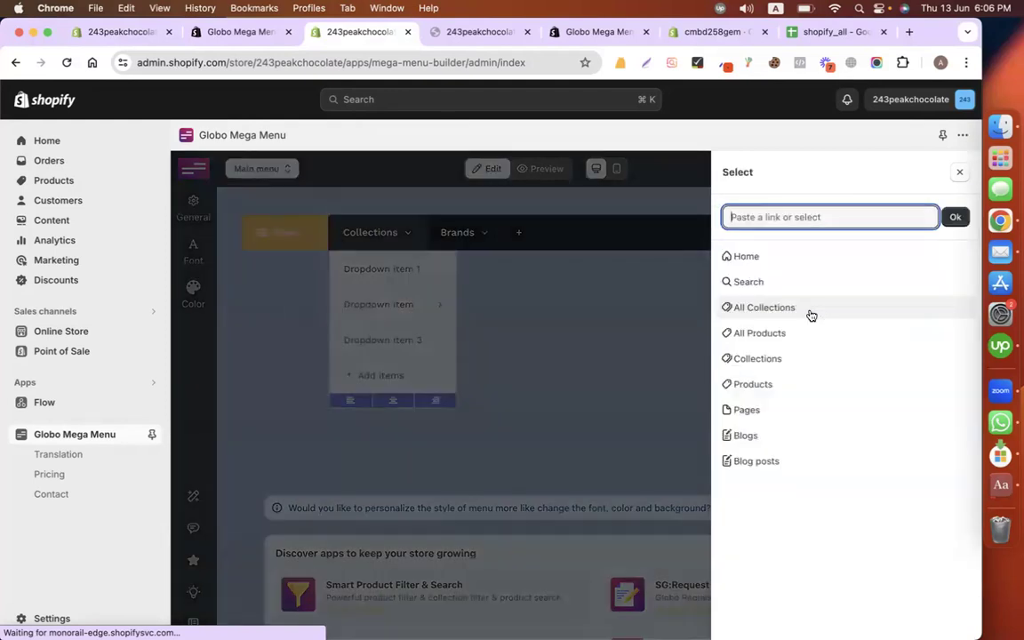
click(772, 307)
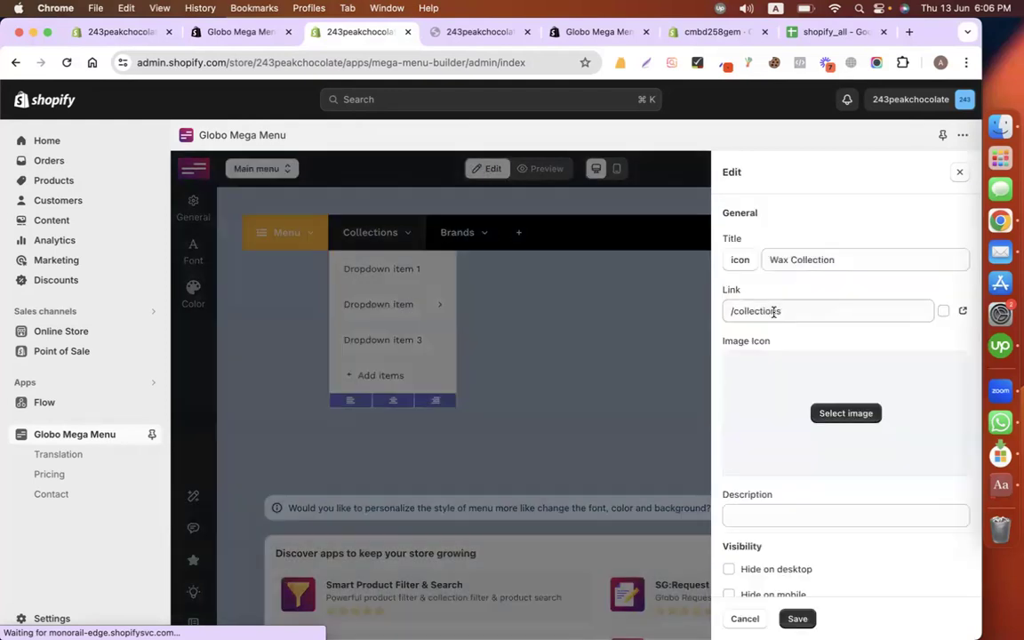
click(891, 309)
key(super+a)
key(BackSpace)
click(879, 308)
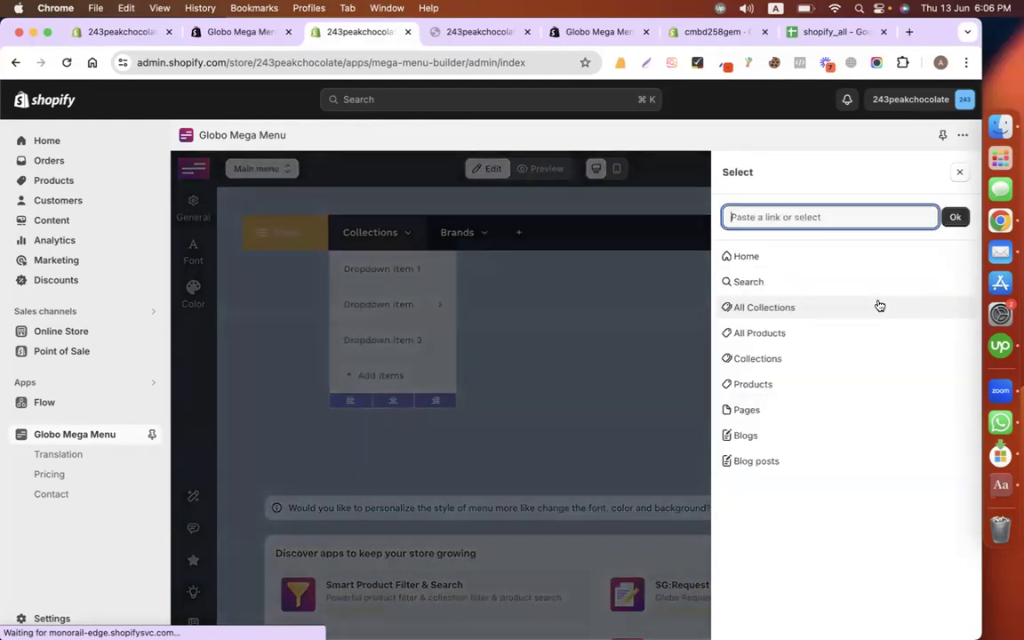
click(806, 359)
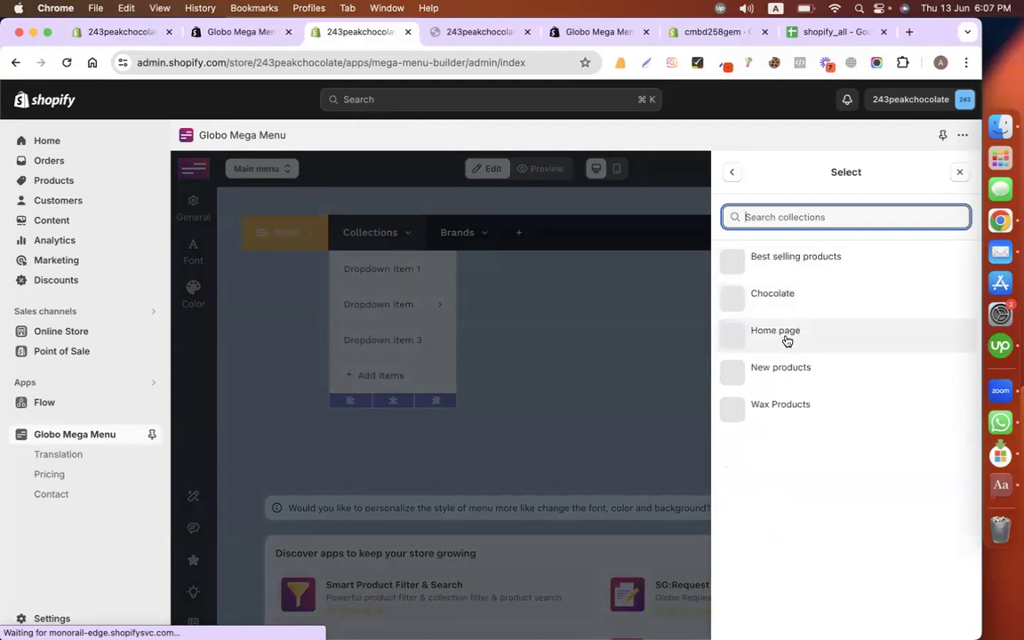
click(749, 407)
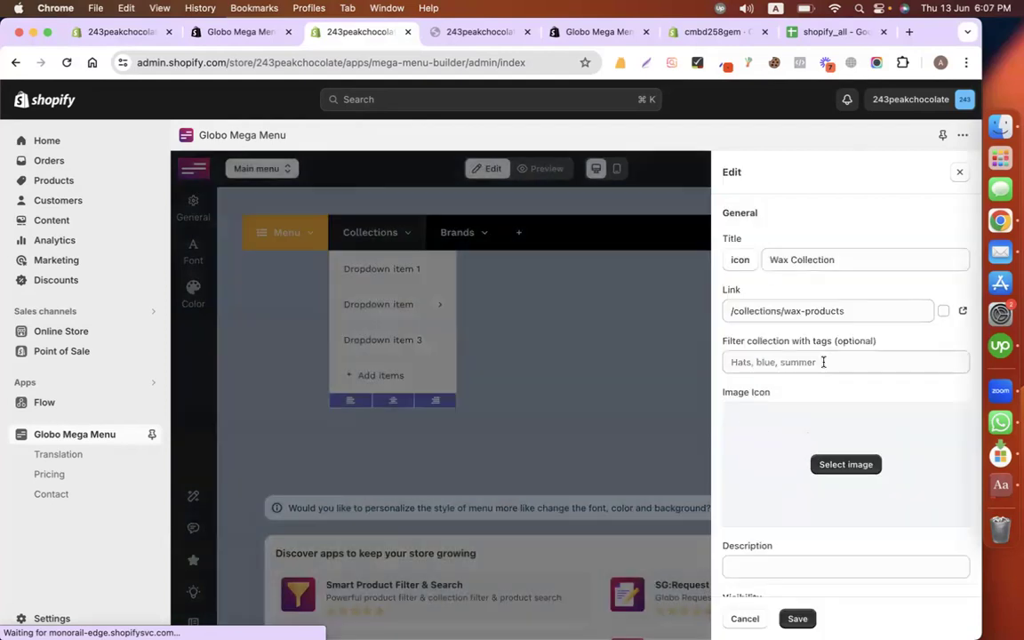
Step: Give the Wax Collection item a badge of 3 and save it
scroll(866, 441, down, 5)
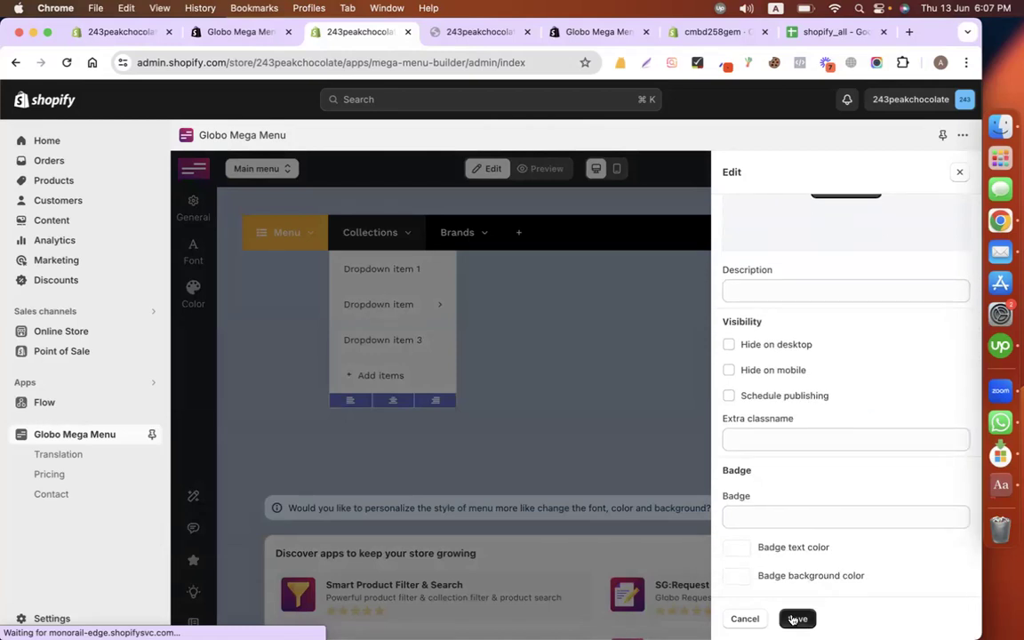
scroll(811, 377, up, 3)
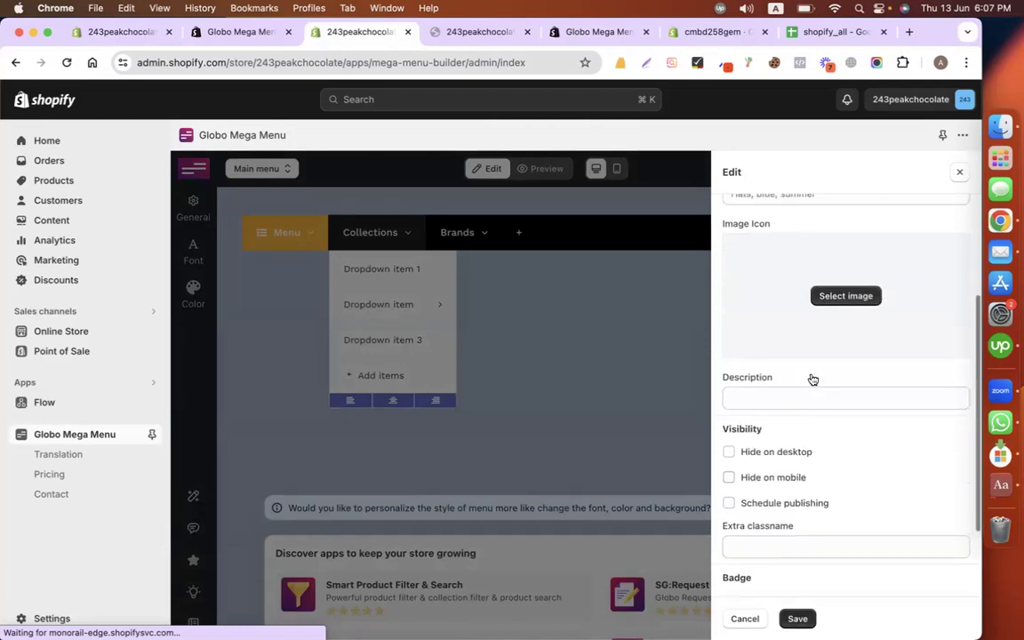
scroll(812, 380, up, 4)
scroll(812, 380, down, 5)
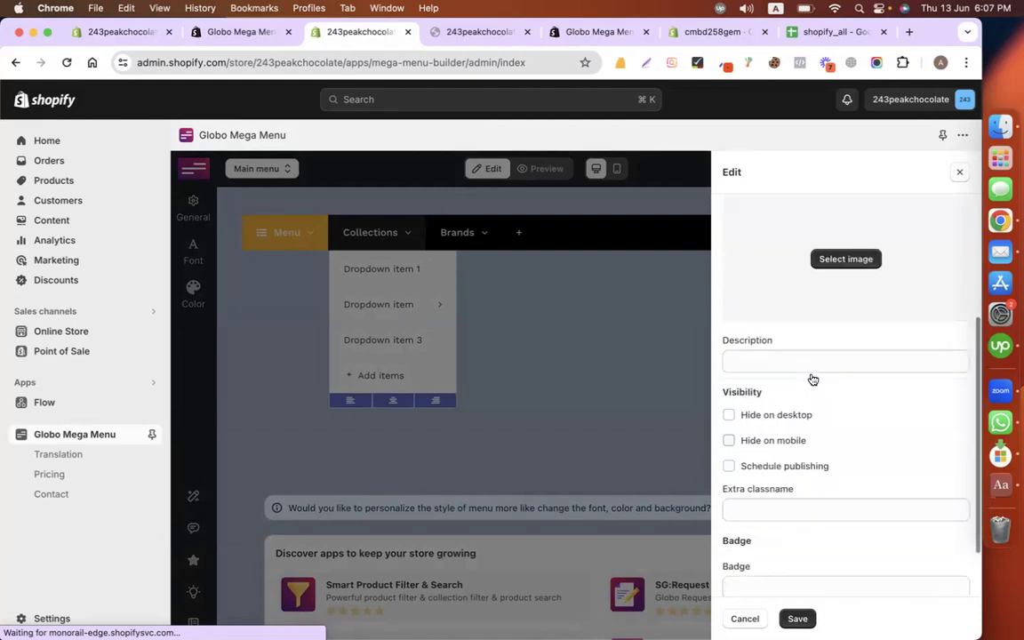
scroll(812, 379, down, 2)
click(778, 512)
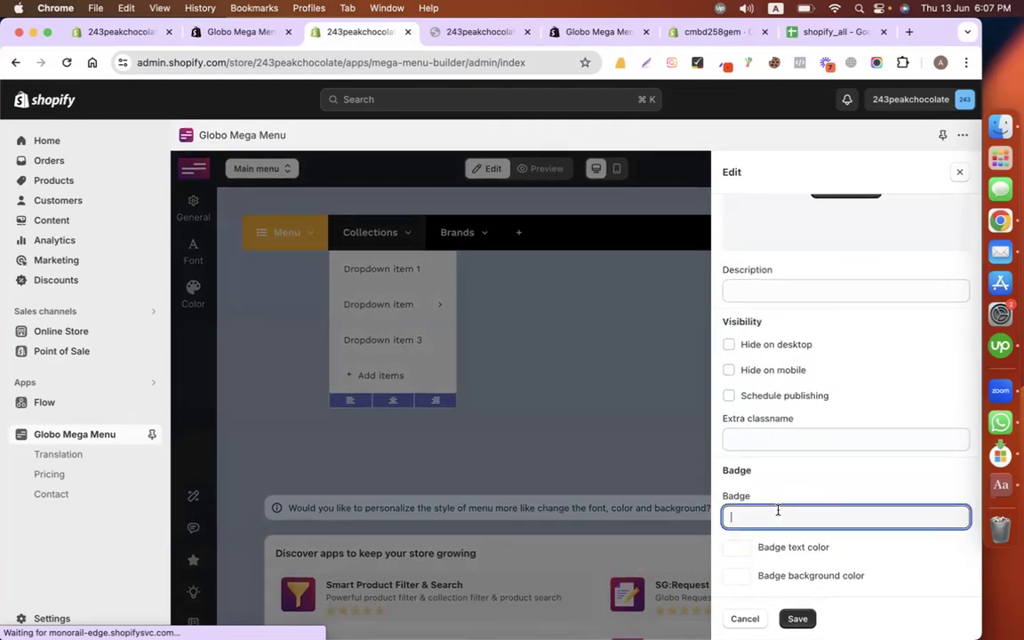
click(830, 480)
click(794, 618)
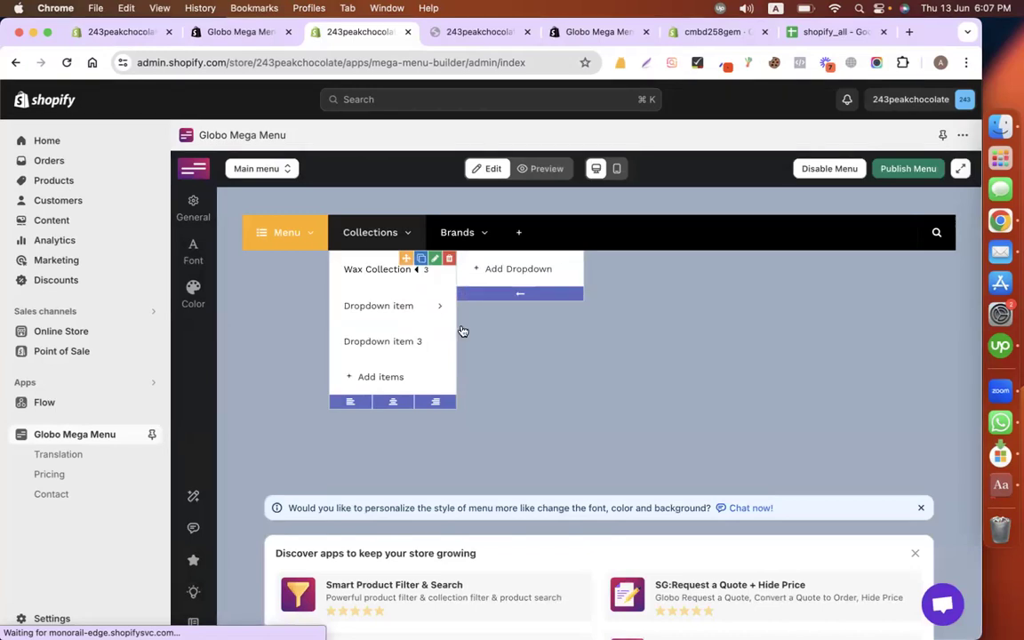
Step: Give the Wax Collection badge red text on a light peach background and save
click(434, 260)
scroll(750, 492, down, 5)
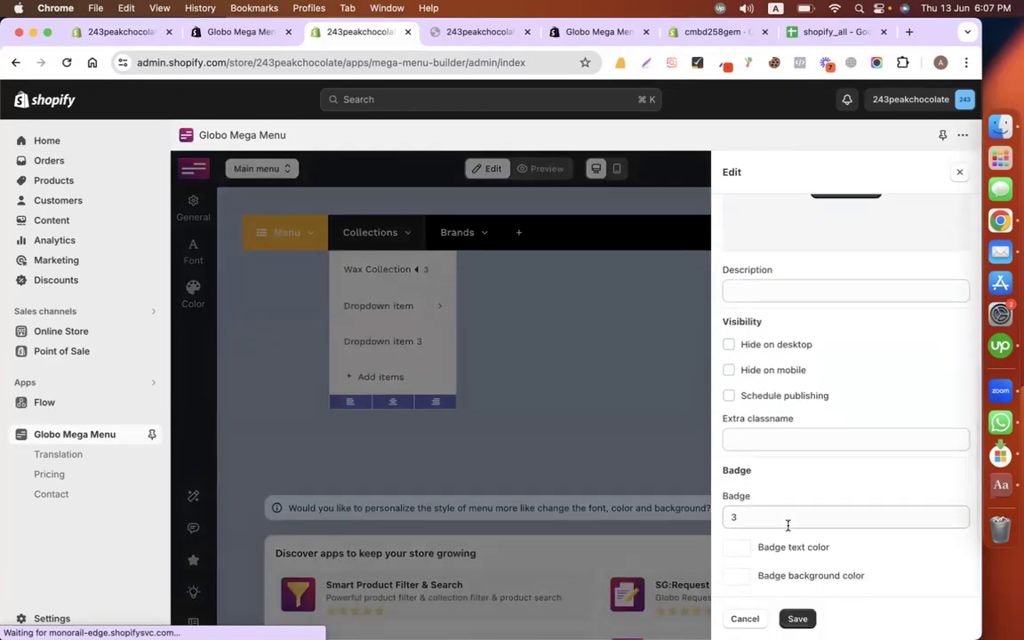
click(738, 548)
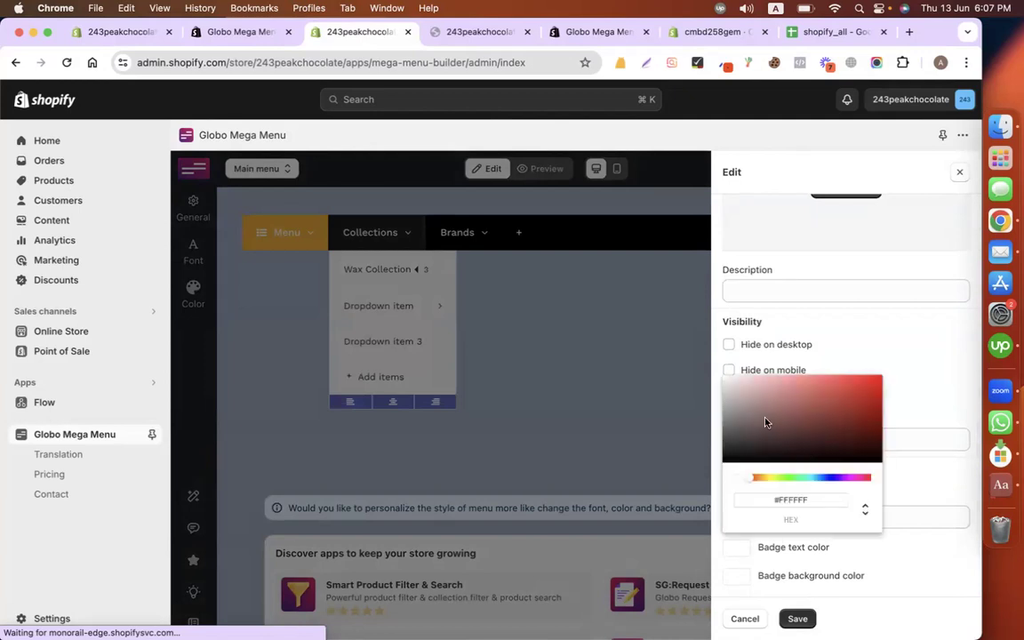
drag(797, 456, 856, 403)
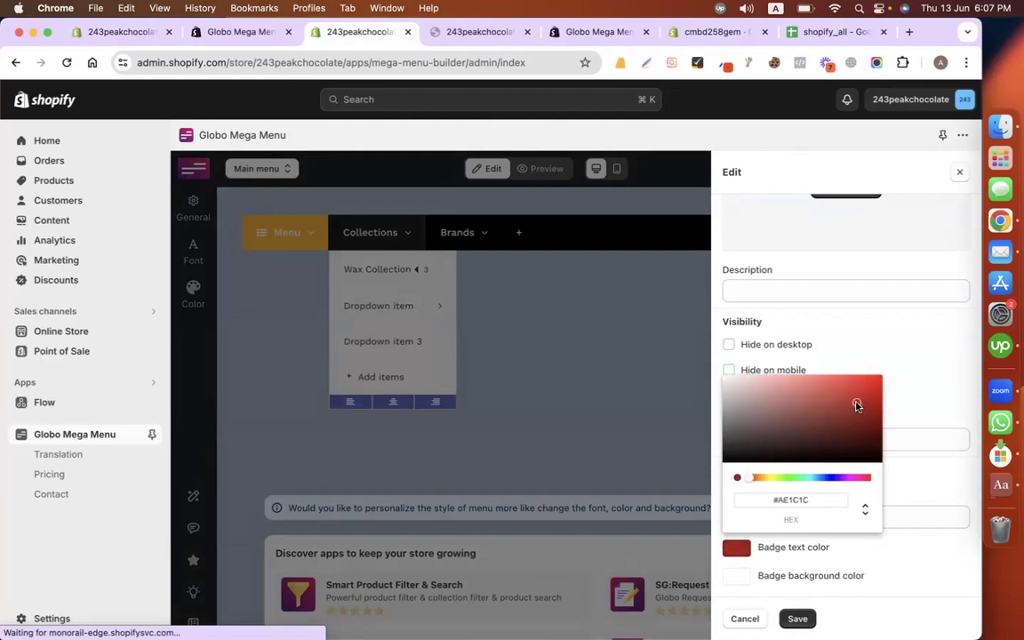
click(956, 487)
click(737, 578)
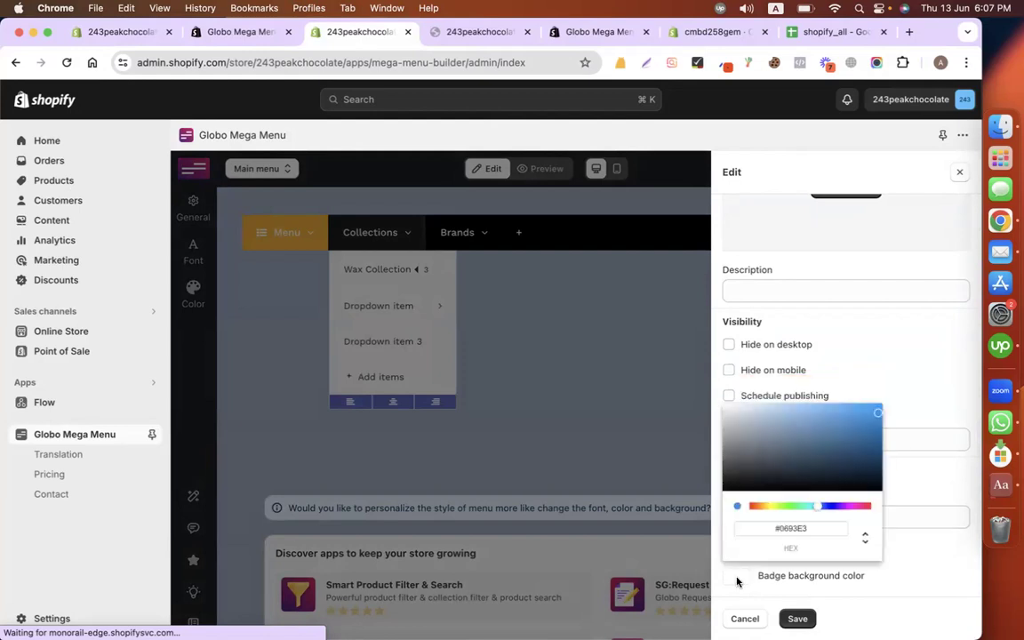
click(759, 506)
click(806, 422)
drag(807, 418, 795, 402)
click(915, 389)
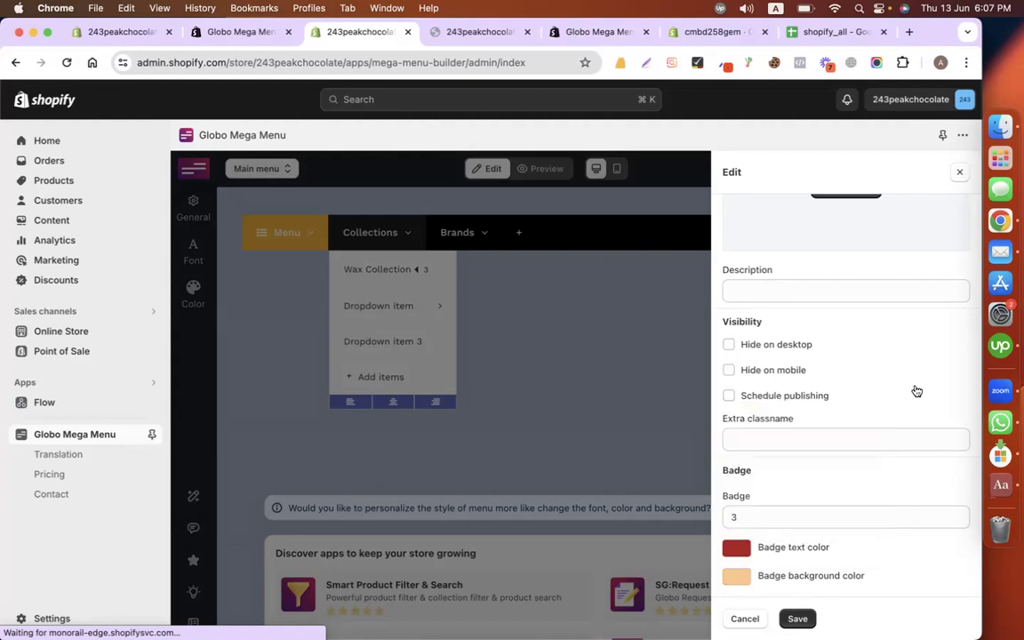
click(795, 619)
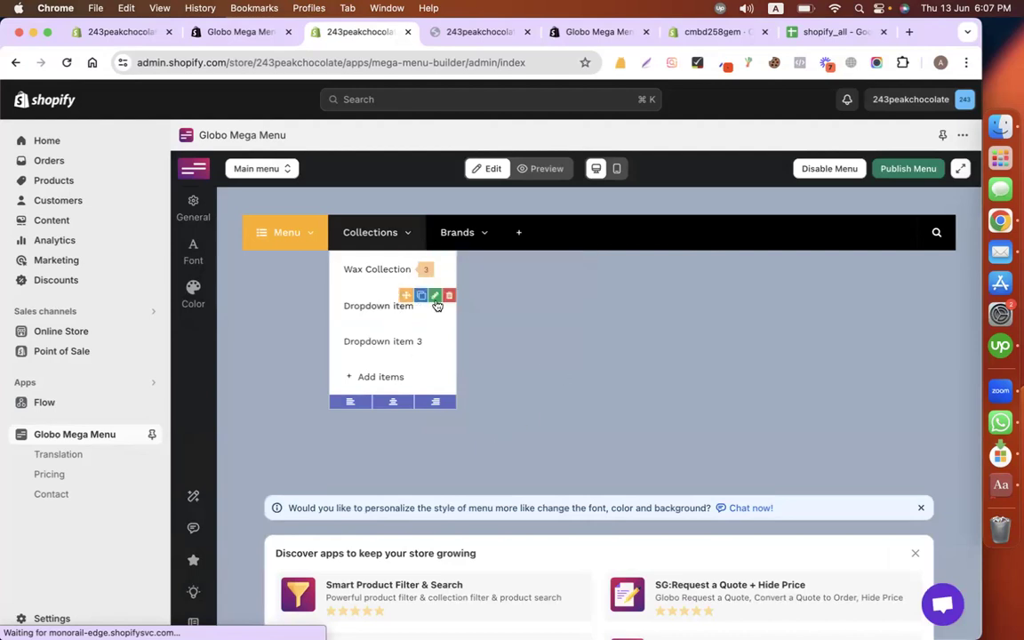
Step: Rename the second dropdown item to Chocolate Collection, linked to /collections/chocolate
click(435, 296)
click(837, 257)
key(super+a)
text(Co)
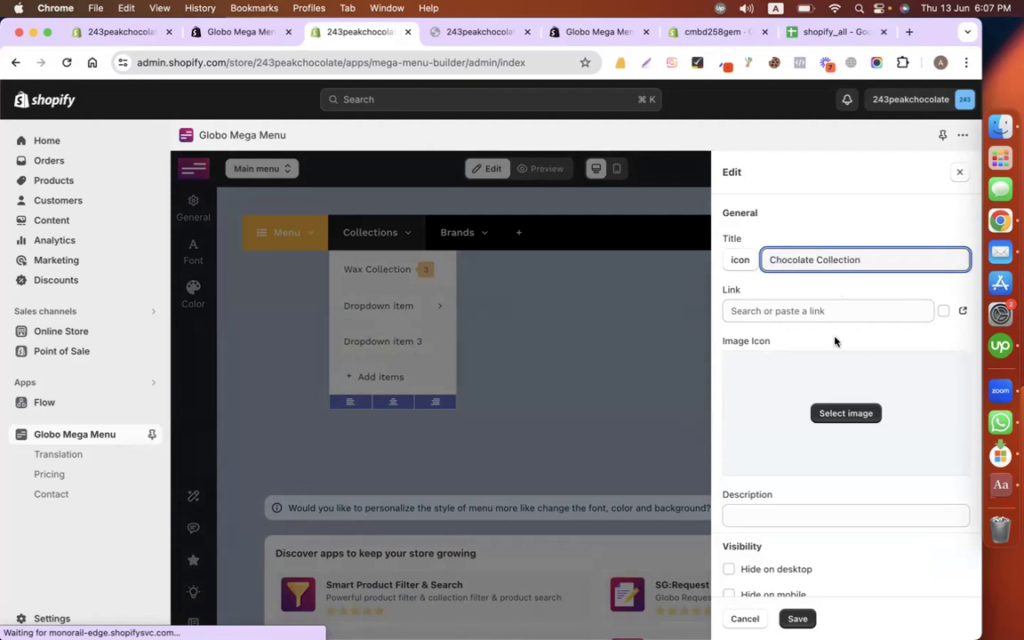
click(821, 312)
click(797, 362)
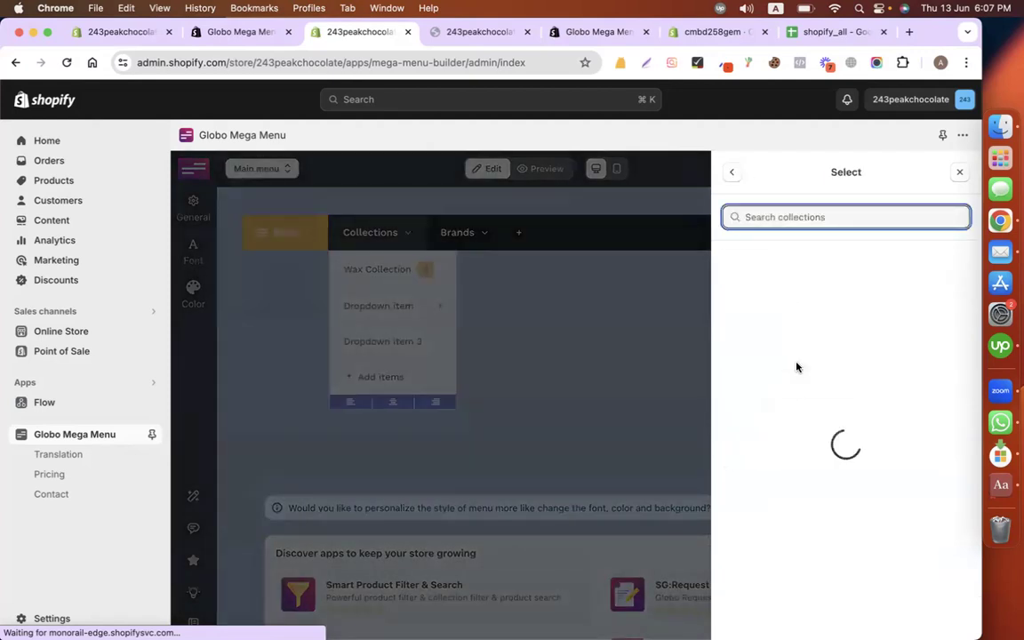
click(798, 296)
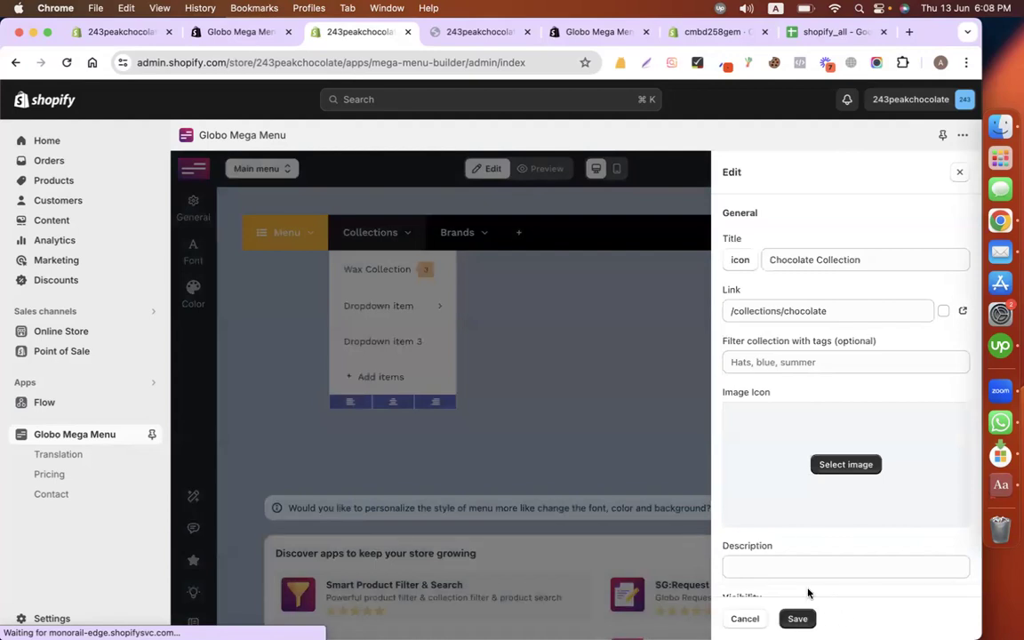
Step: Give the Chocolate Collection item a badge of 2 and save it
scroll(802, 531, down, 3)
scroll(802, 531, down, 2)
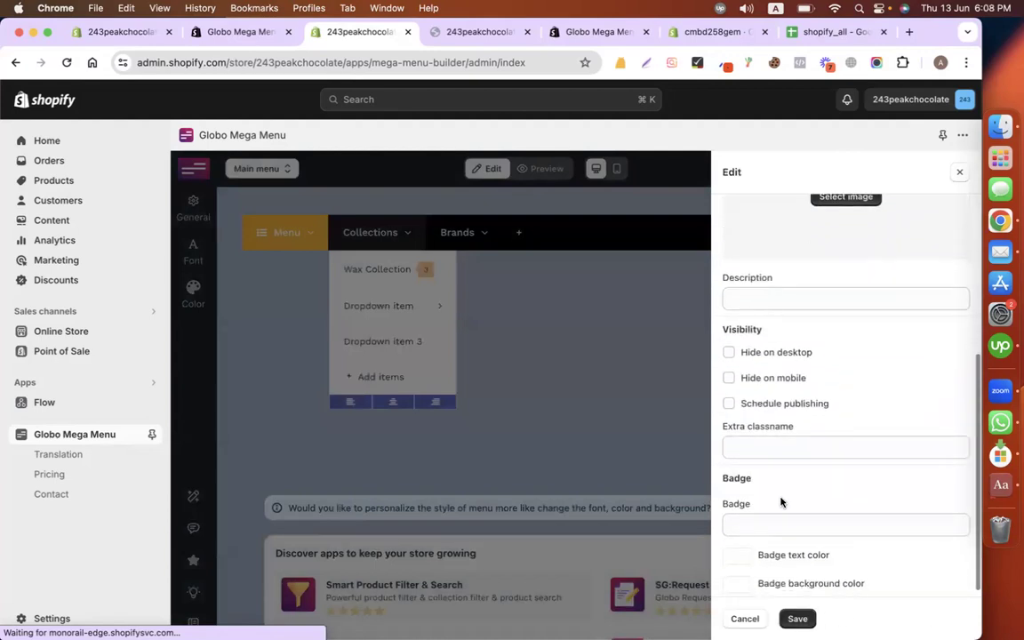
click(773, 523)
text(2)
scroll(826, 489, down, 1)
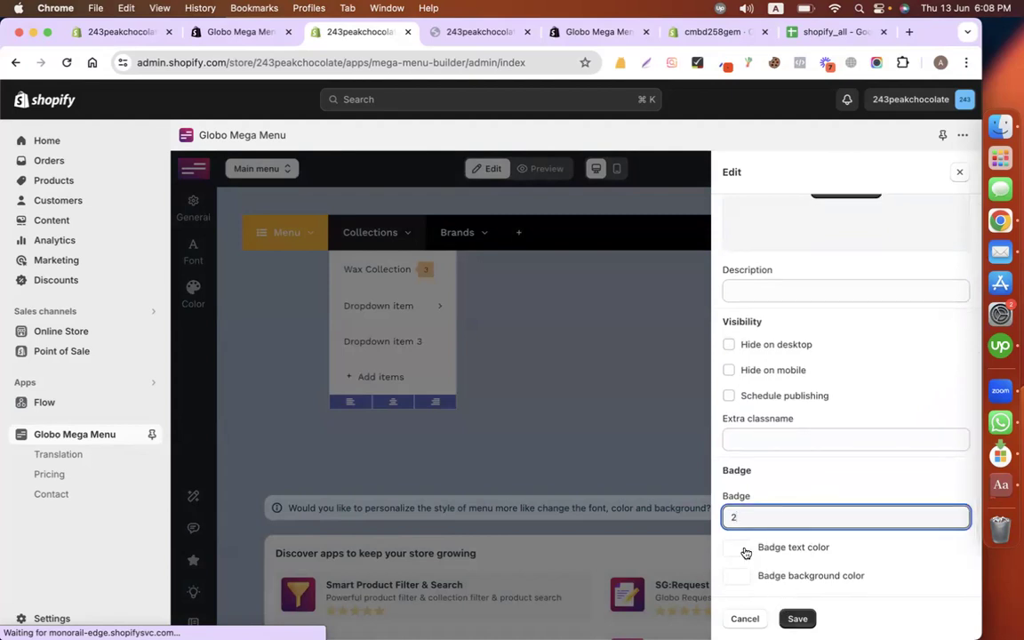
click(796, 618)
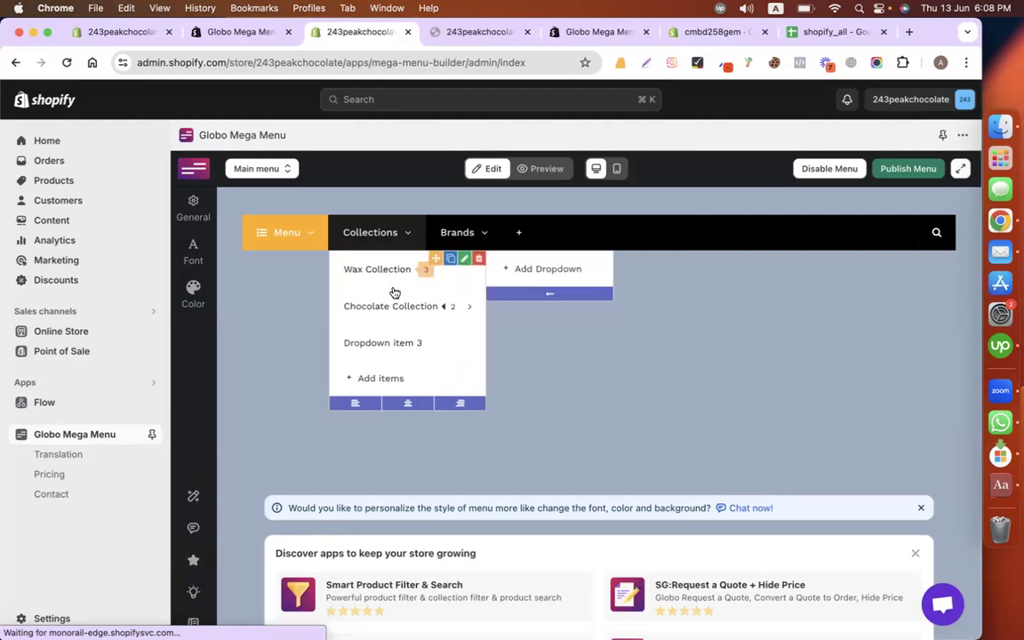
Step: Delete Dropdown item 3 from the Collections dropdown
mouse_move(471, 353)
click(478, 333)
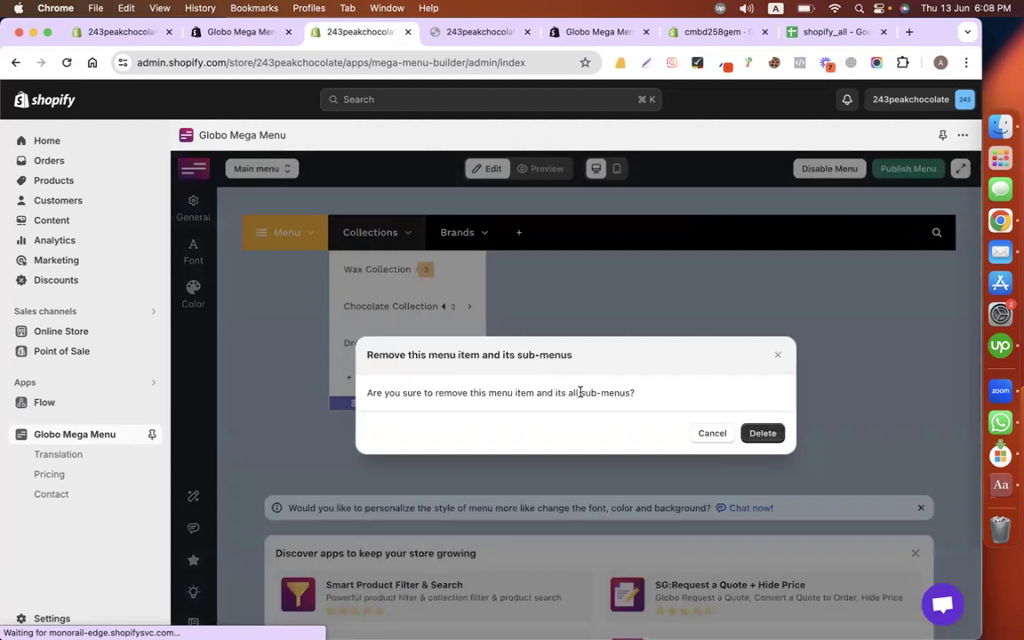
click(763, 433)
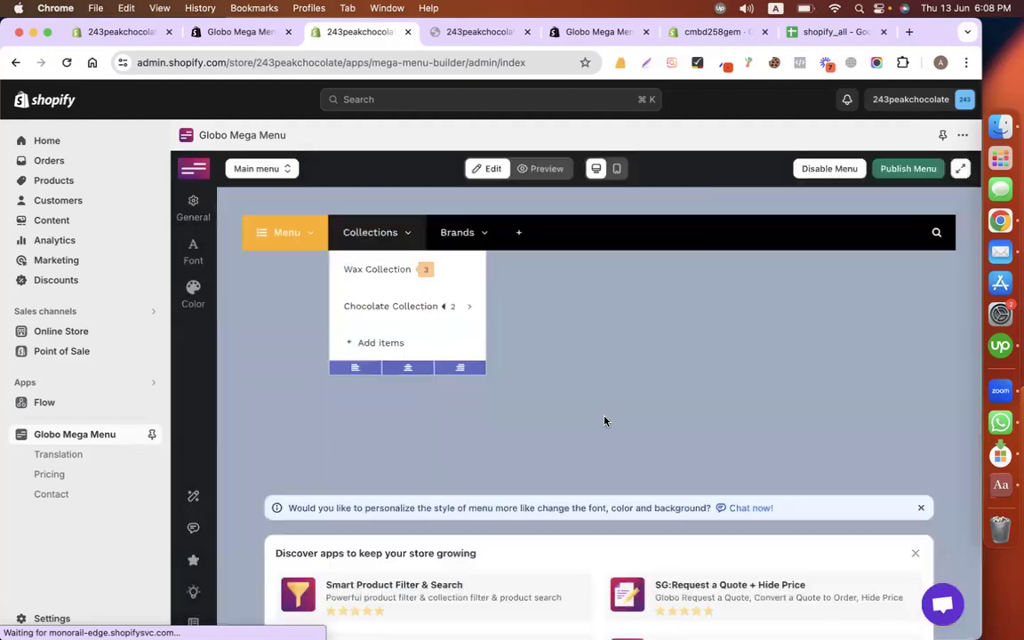
mouse_move(392, 270)
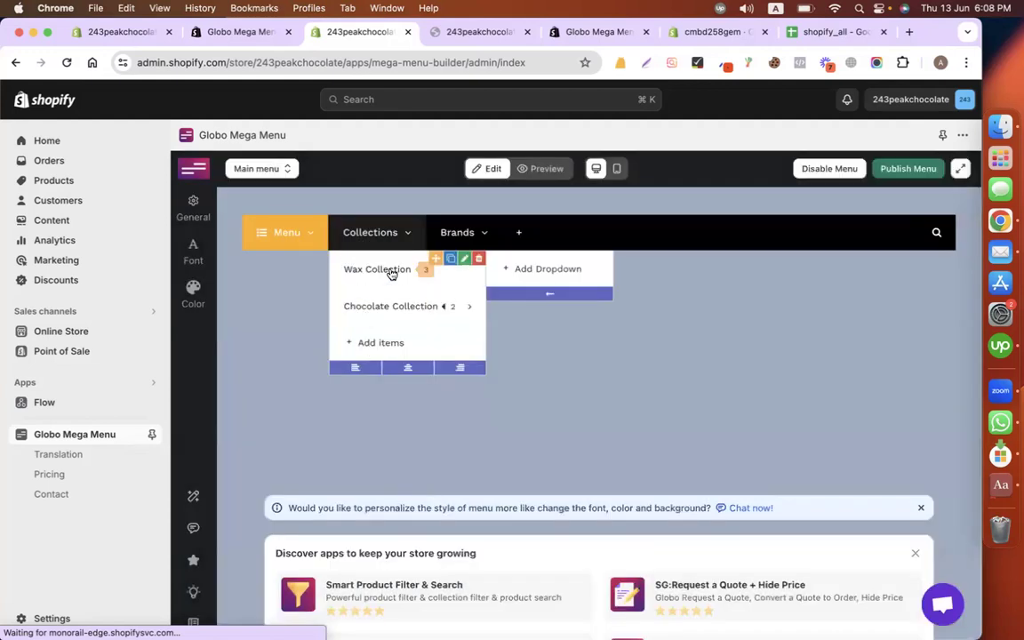
click(567, 271)
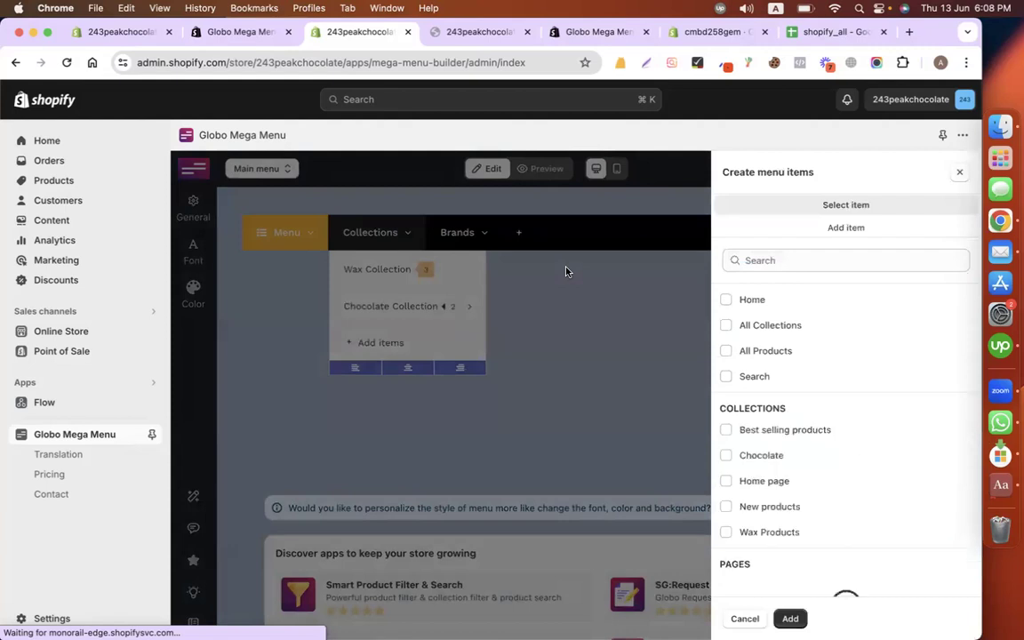
Step: Start a custom sub-item under Wax Collection and title it Melt Wax Candle
click(566, 272)
mouse_move(439, 275)
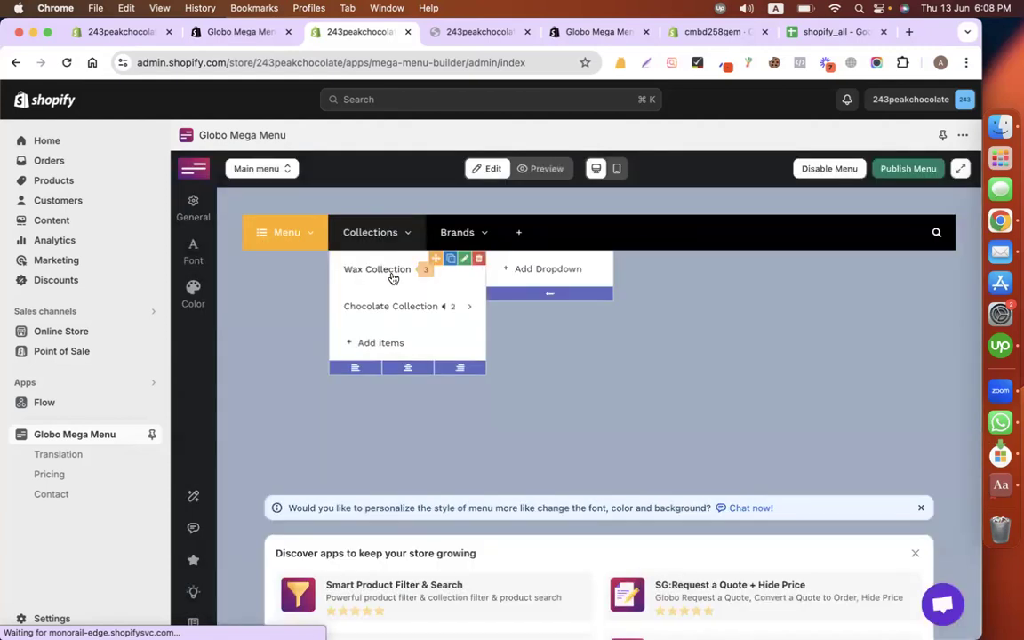
click(532, 277)
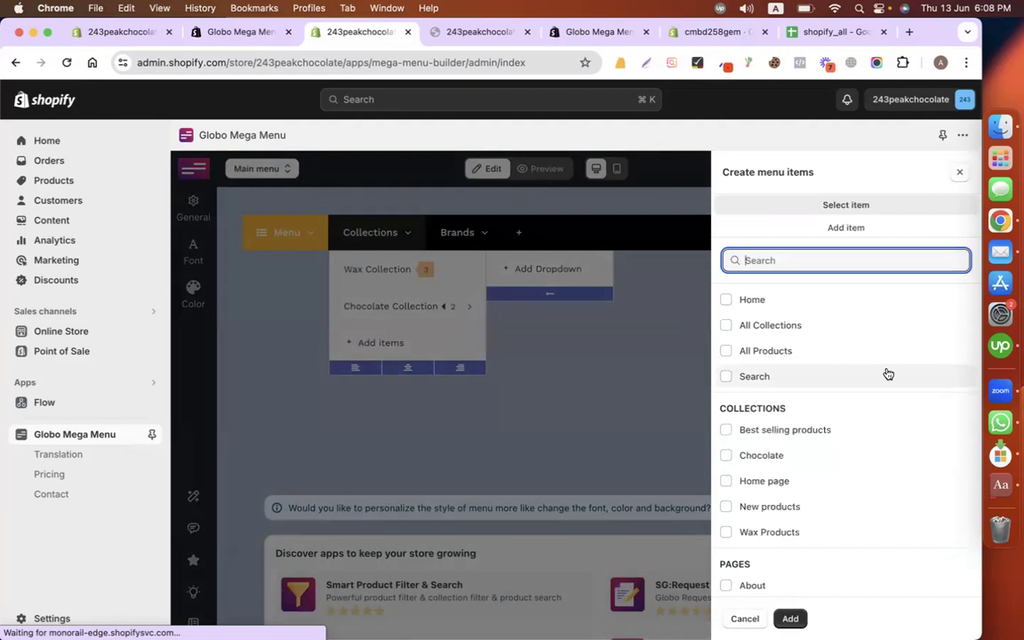
scroll(834, 441, down, 1)
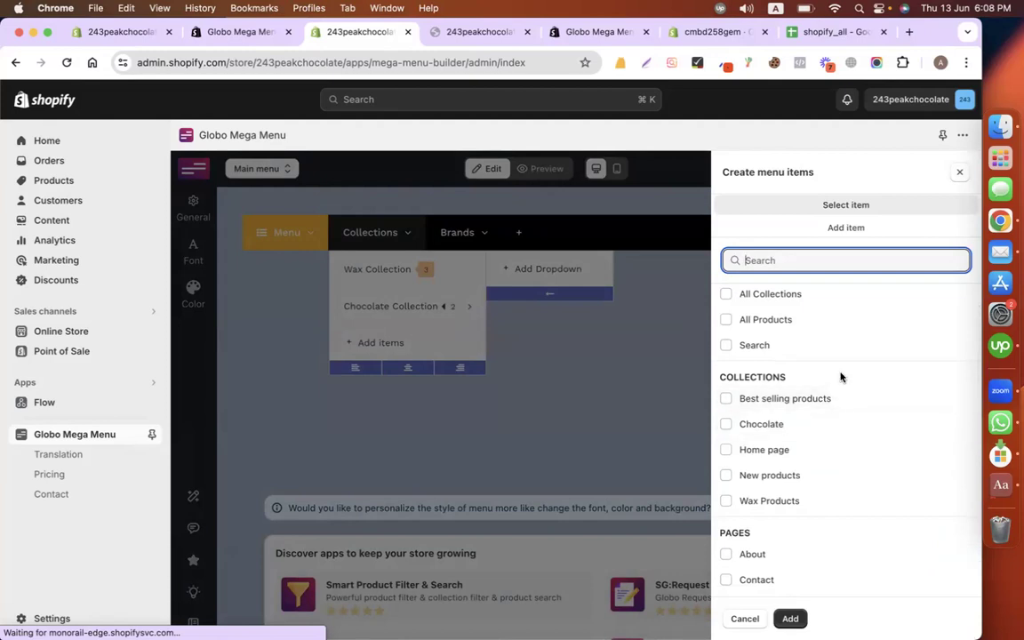
scroll(839, 377, up, 1)
scroll(840, 377, down, 2)
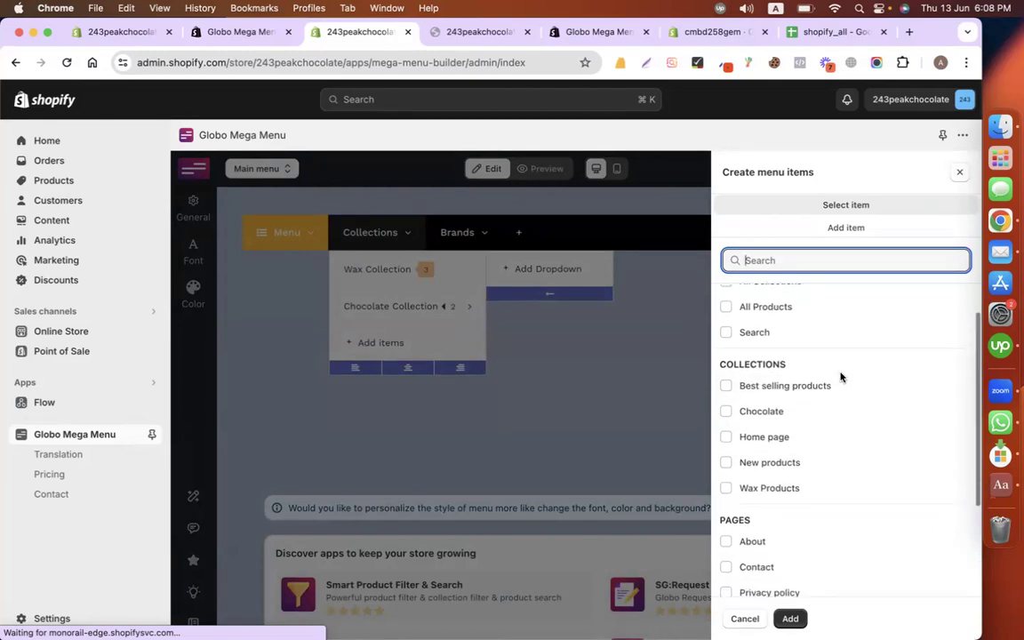
click(846, 206)
click(832, 230)
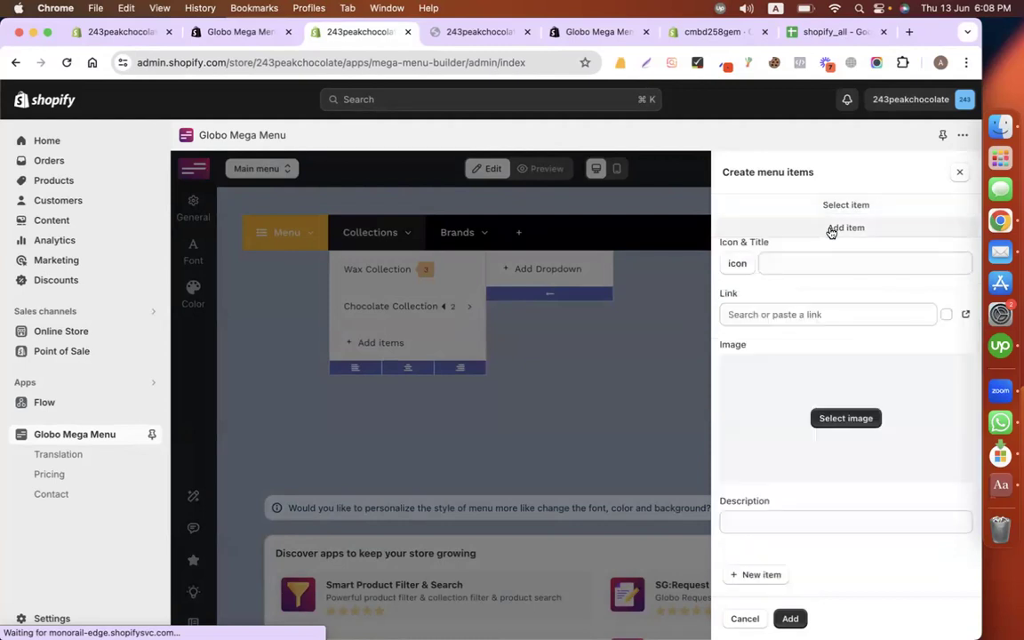
scroll(807, 373, up, 1)
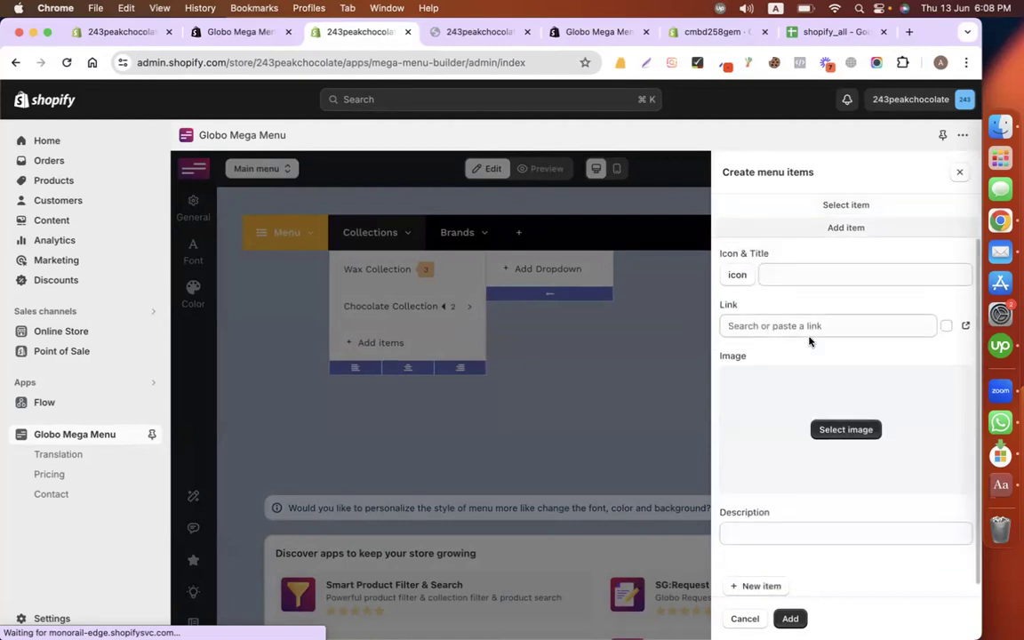
click(834, 278)
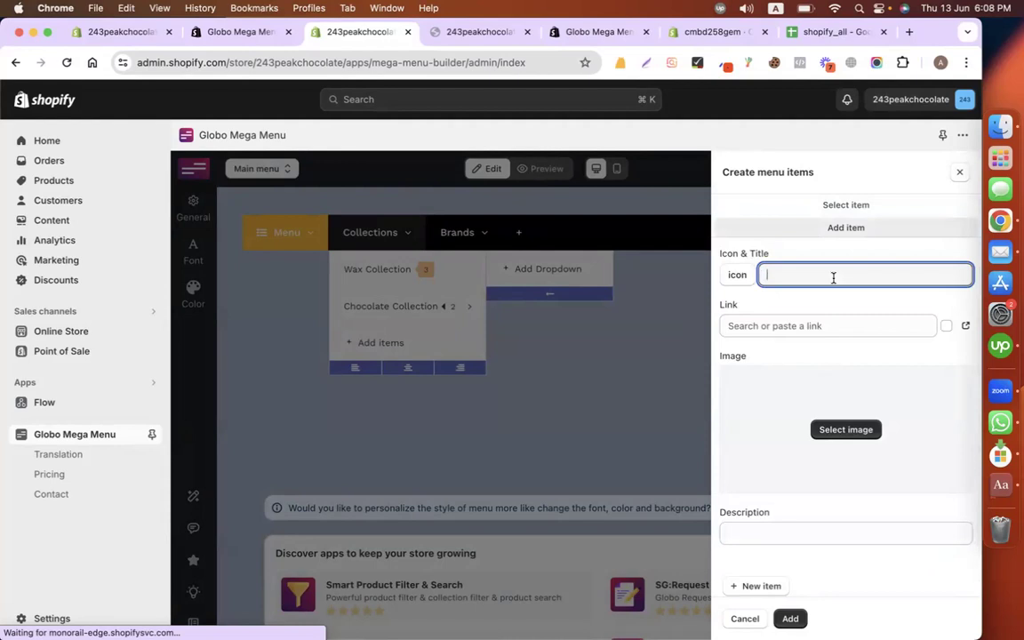
text(Peak Active Chcoo)
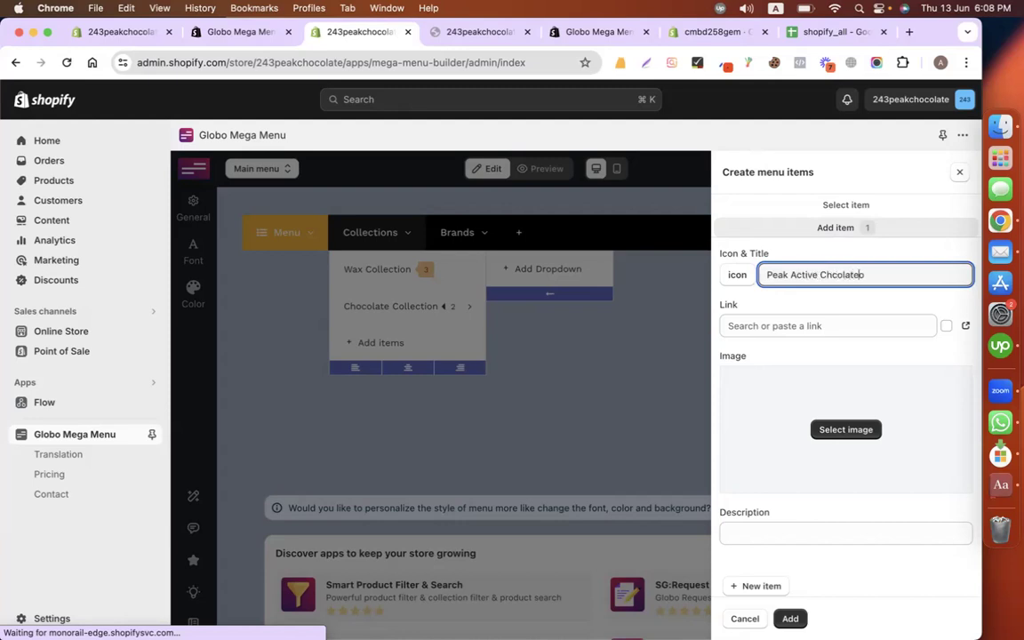
key(super+a)
text(Wax)
key(super+a)
text(M)
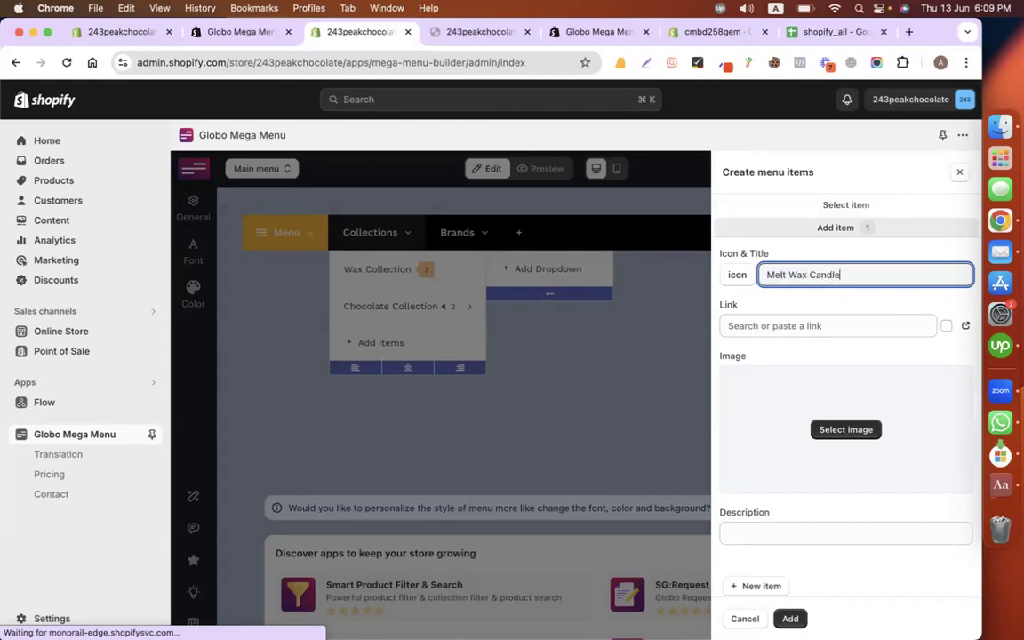
Step: Link Melt Wax Candle to the Cedar + Tobacco Wax Melt product and add it
click(903, 325)
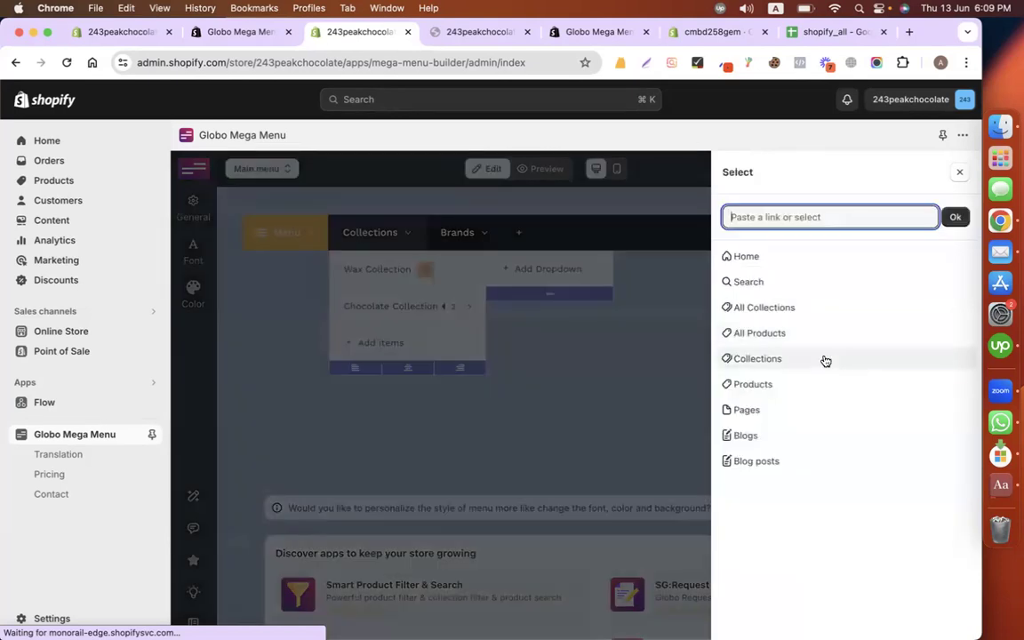
click(823, 385)
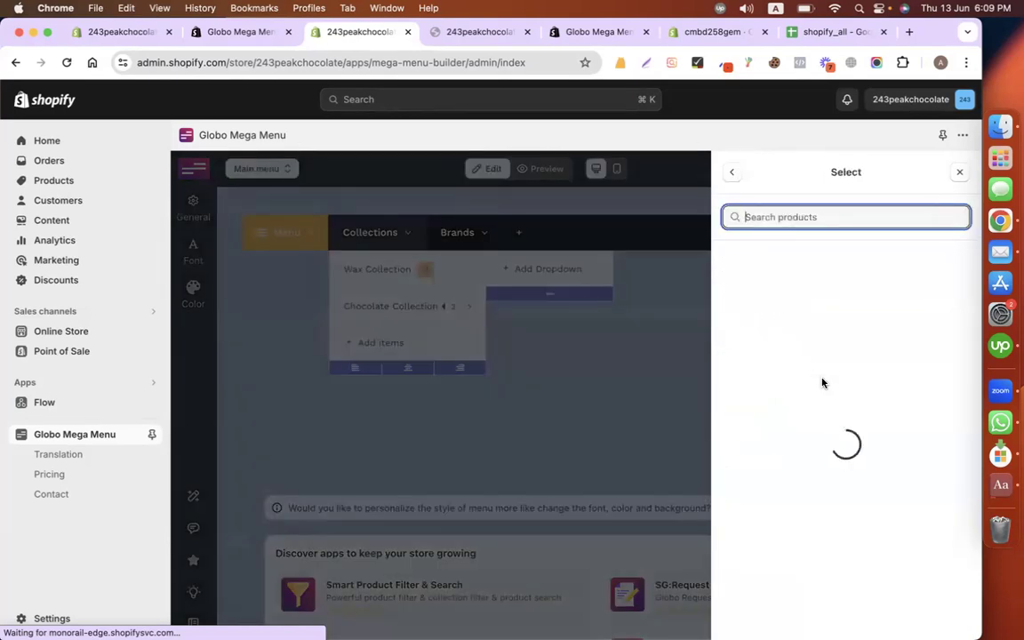
click(782, 261)
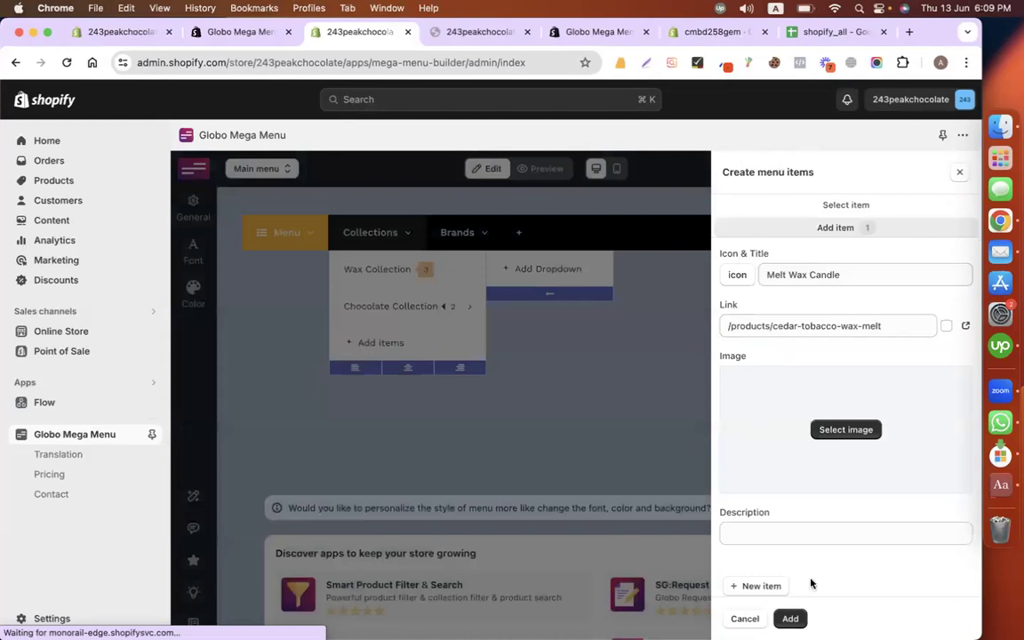
click(790, 619)
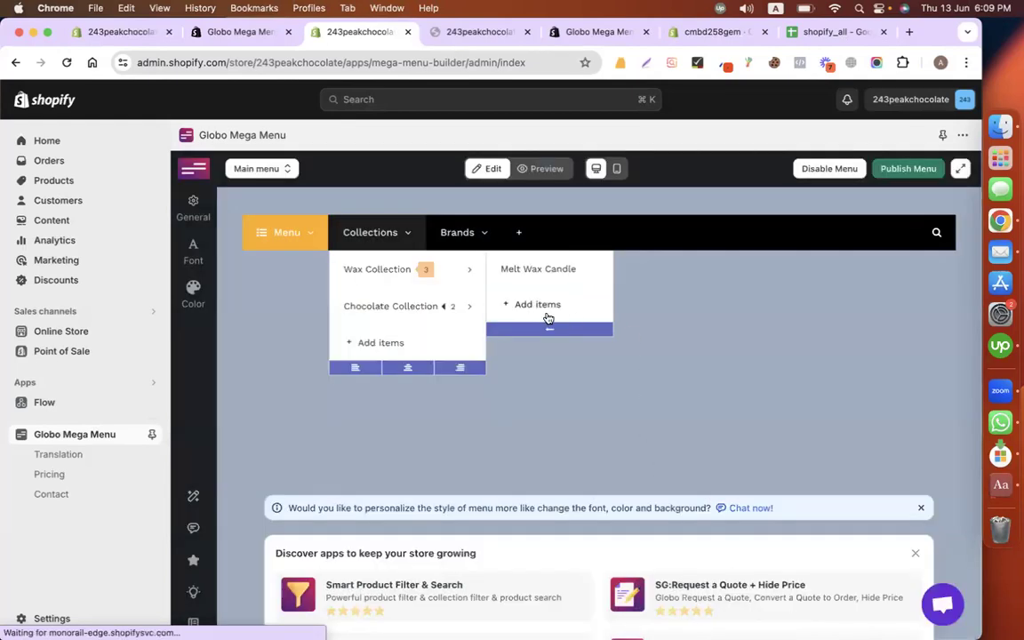
Step: Add a second Wax Collection sub-item, Cedar Wax, also linked to Cedar + Tobacco Wax Melt
click(540, 305)
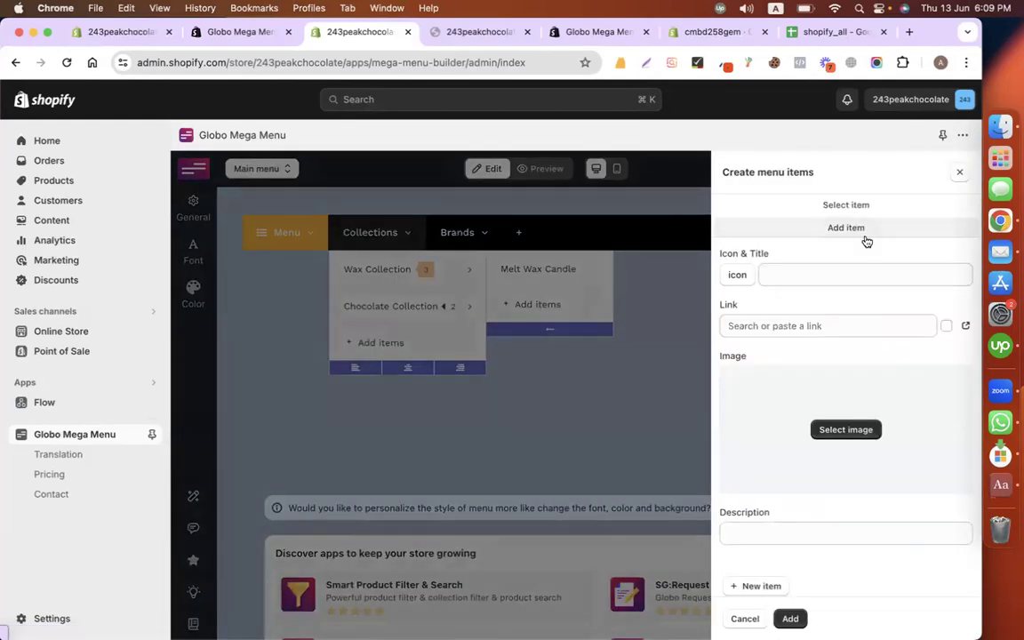
click(834, 278)
text(Cedar Wax)
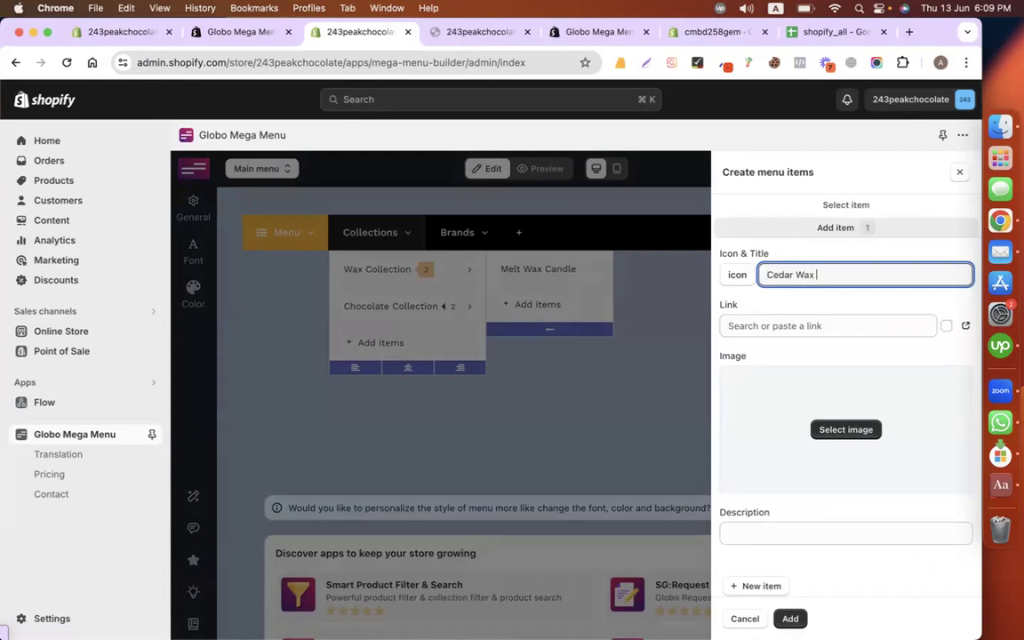
click(818, 326)
click(800, 382)
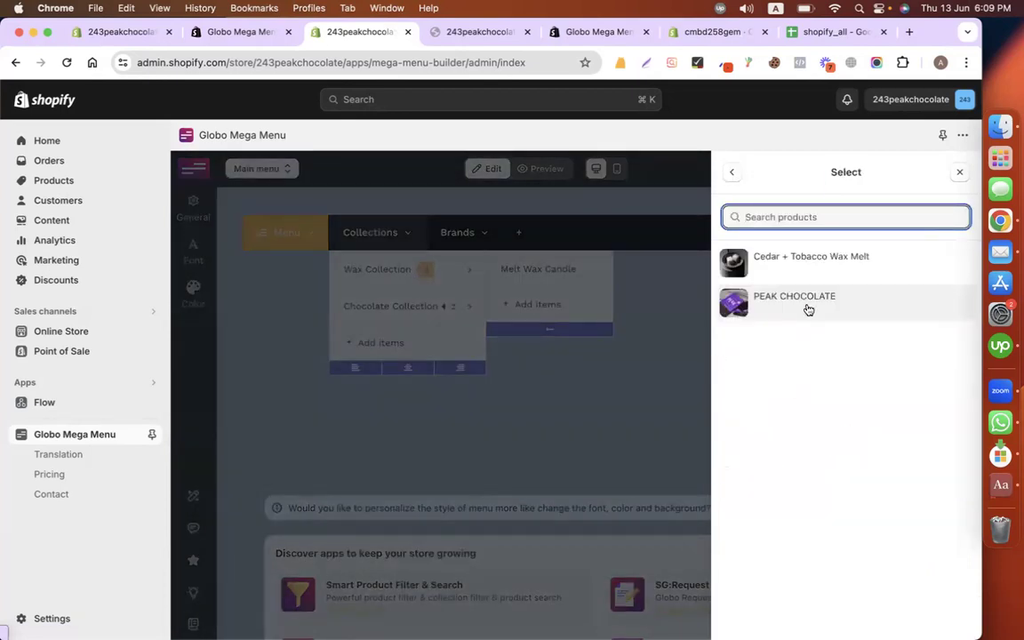
click(800, 259)
click(790, 619)
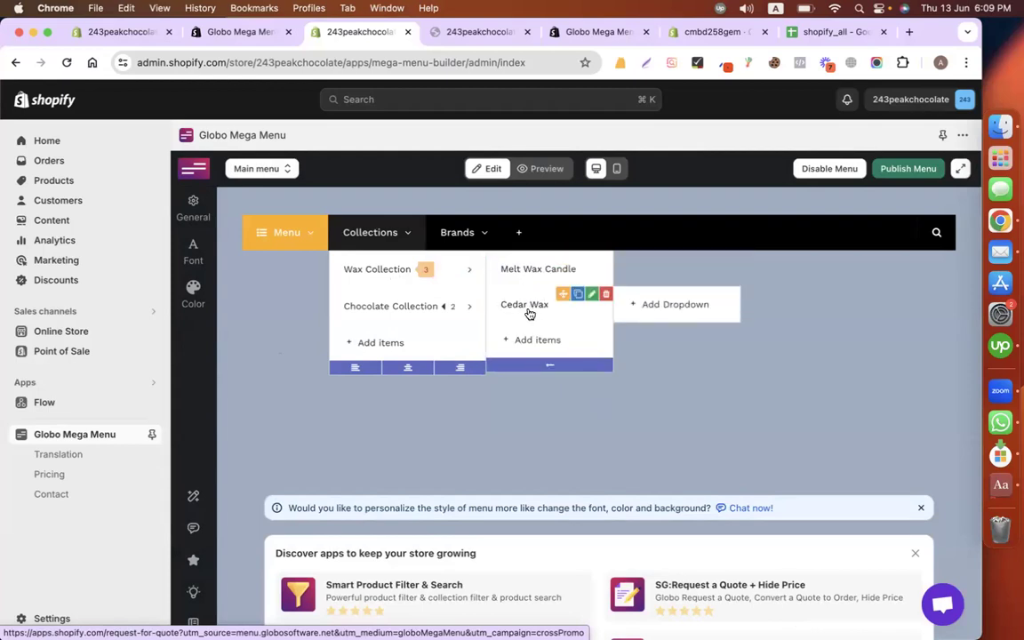
Step: Delete Submenu item 3 from the Chocolate Collection
mouse_move(398, 317)
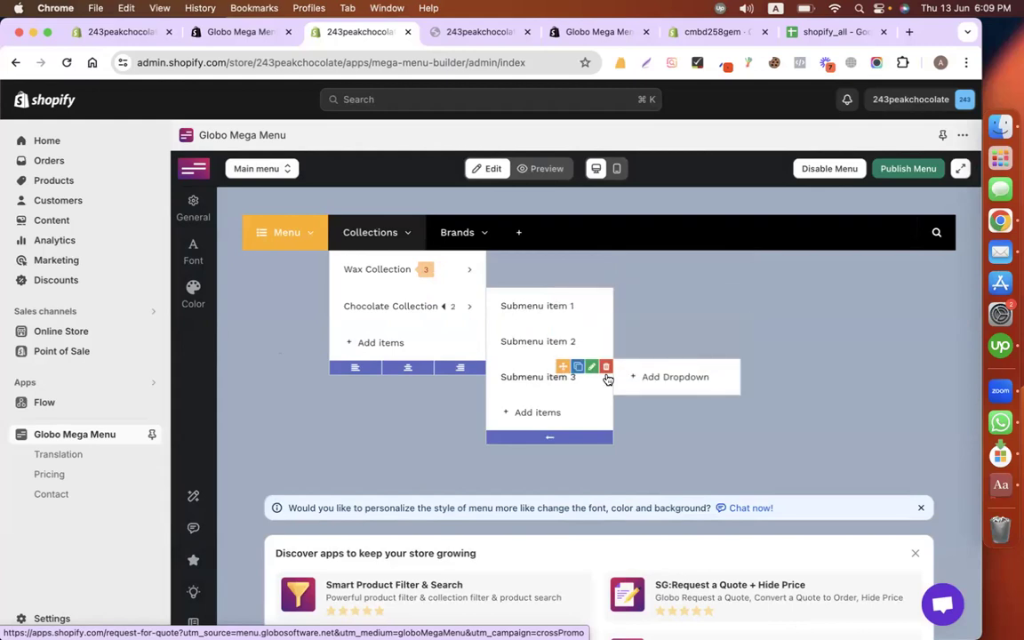
click(607, 367)
click(763, 433)
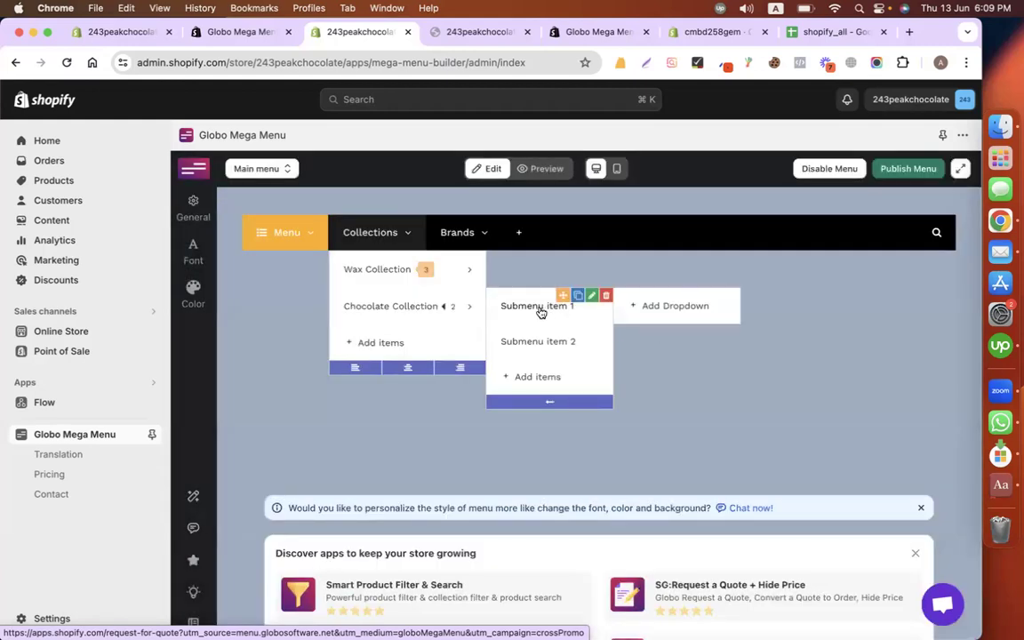
Step: Rename Submenu item 1 to Peak Active Chocolate, linked to the PEAK CHOCOLATE product, and save
click(589, 296)
click(869, 255)
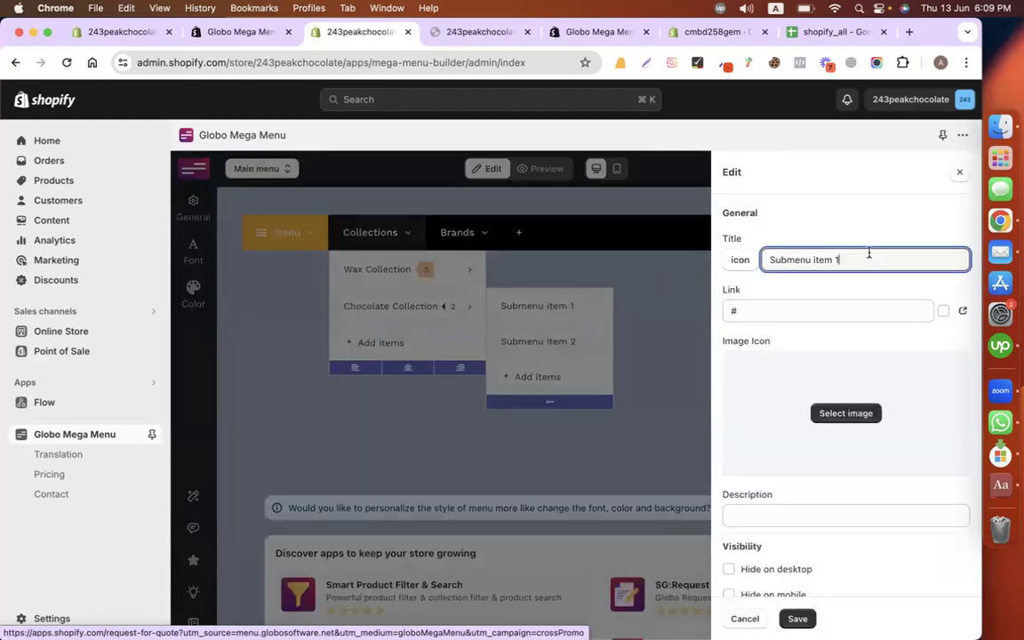
key(super+a)
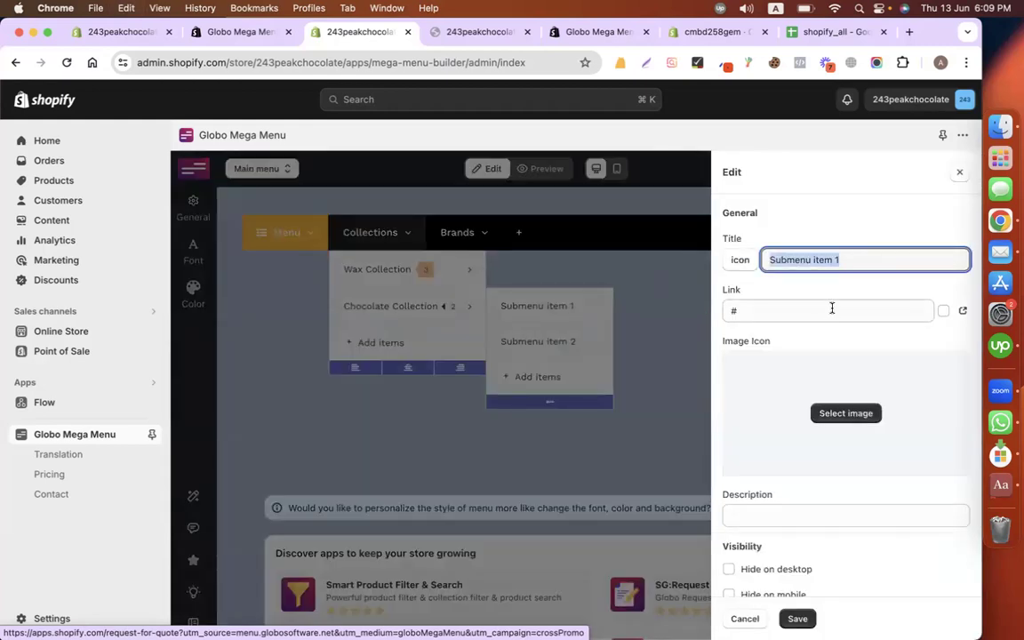
text(Peak Active Chocolate)
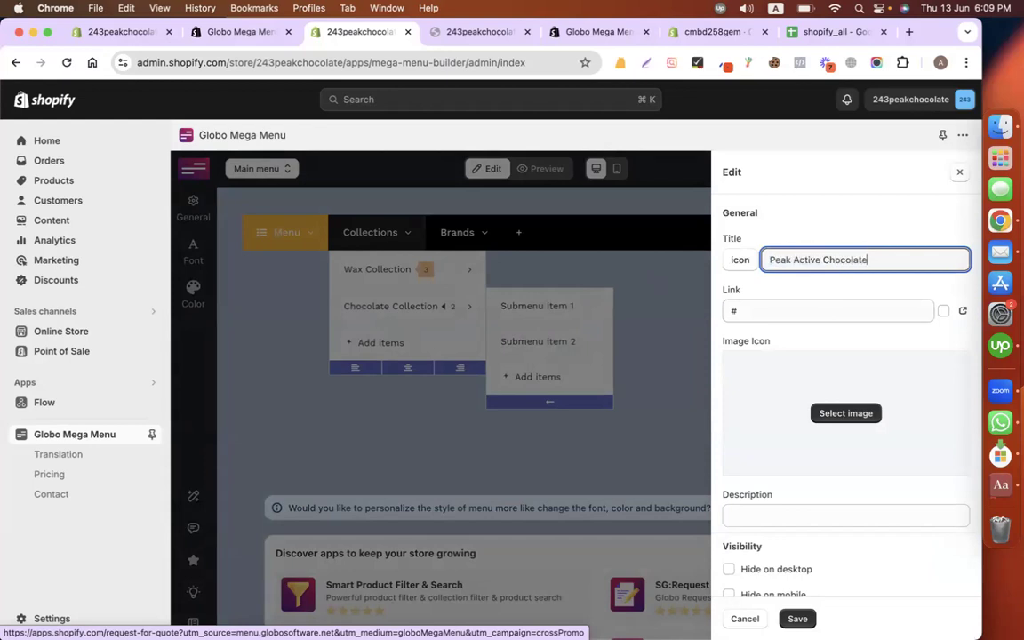
click(789, 313)
key(BackSpace)
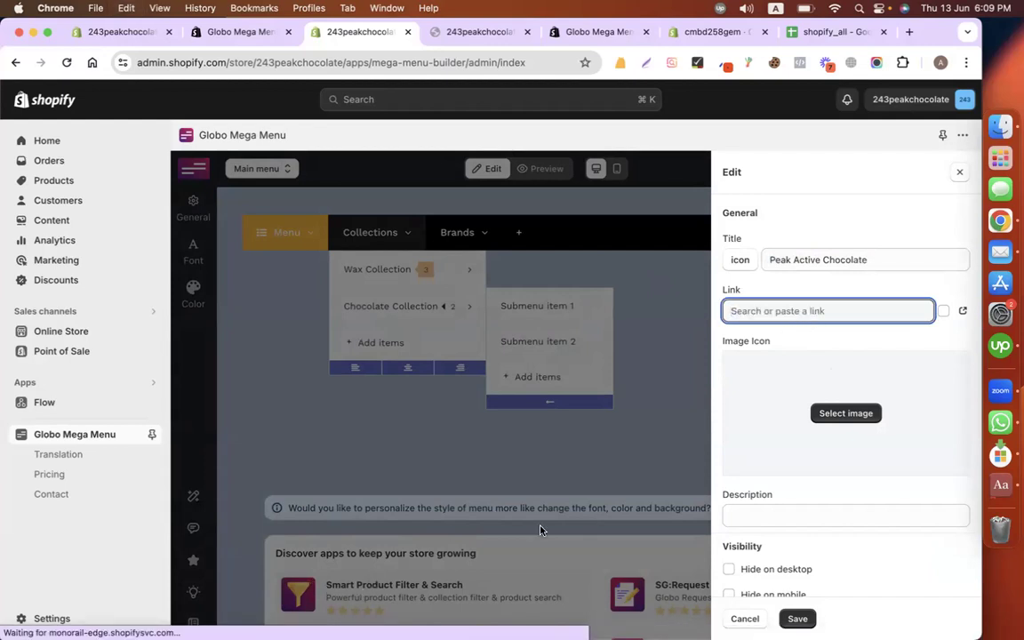
click(949, 336)
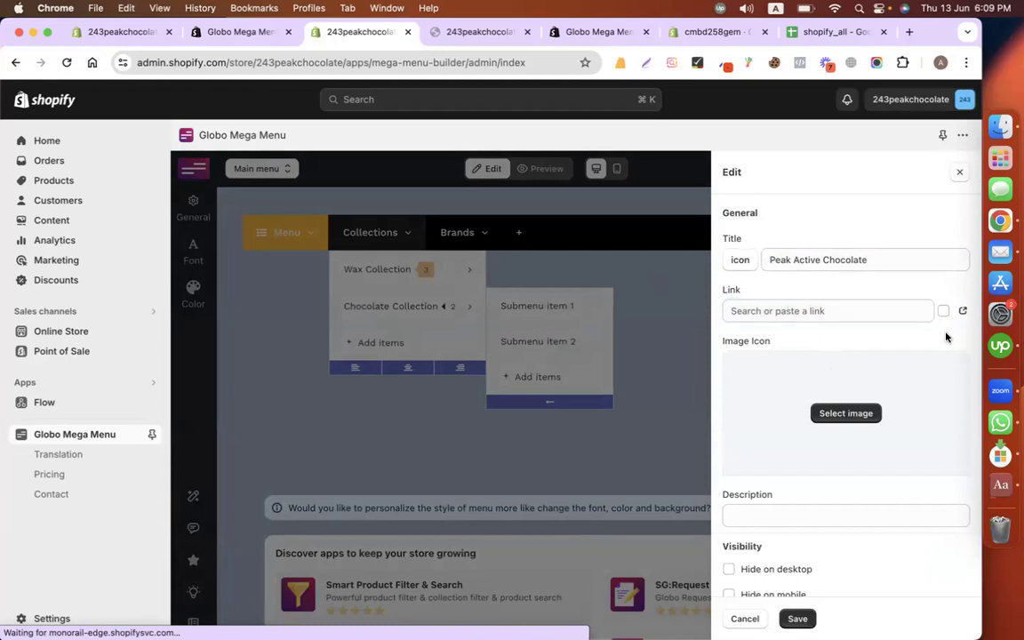
click(873, 316)
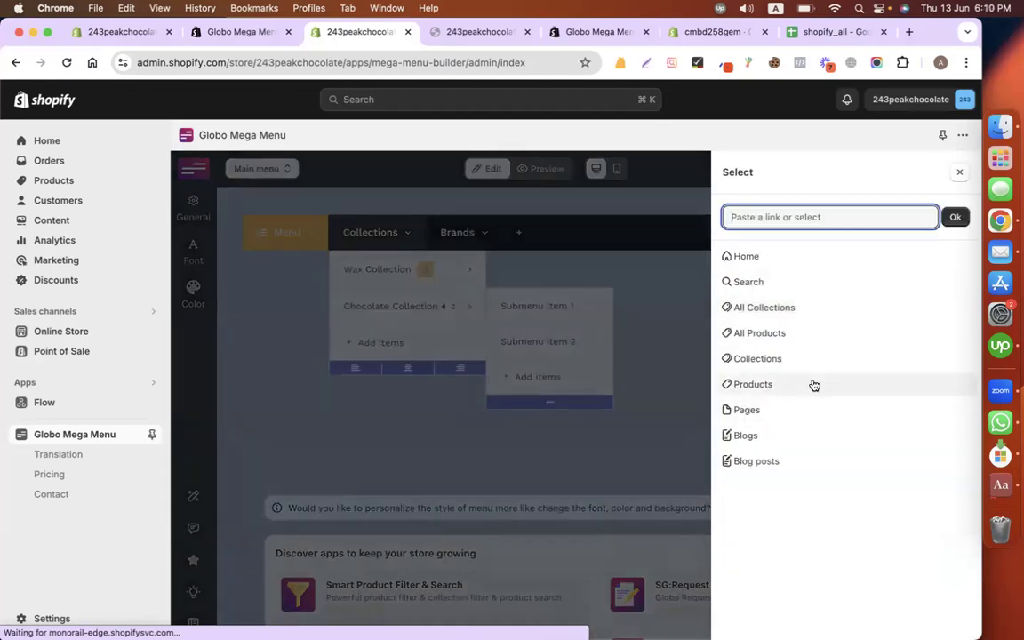
click(789, 384)
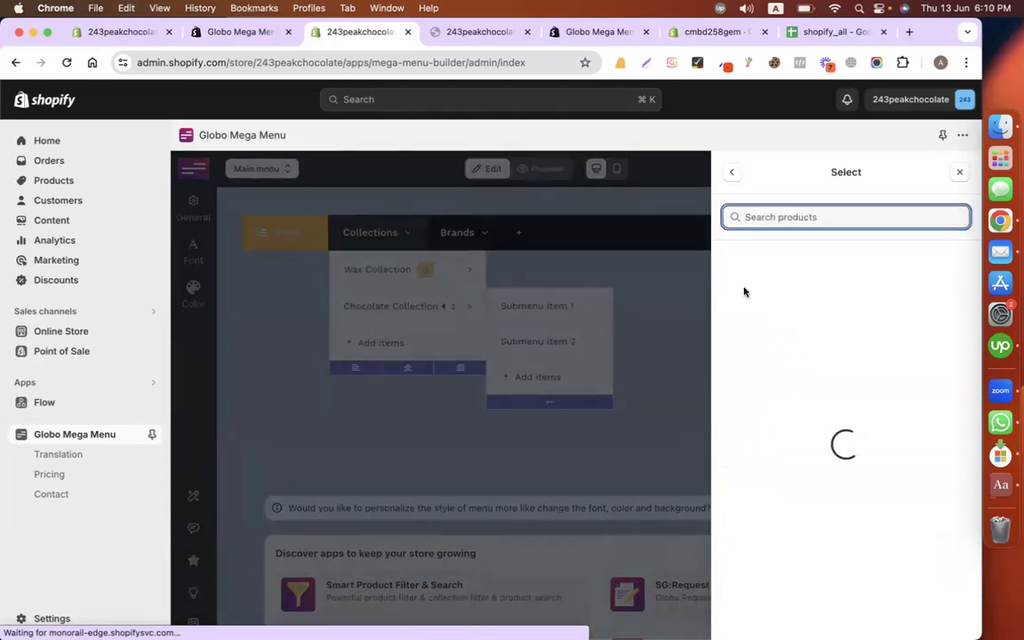
click(803, 305)
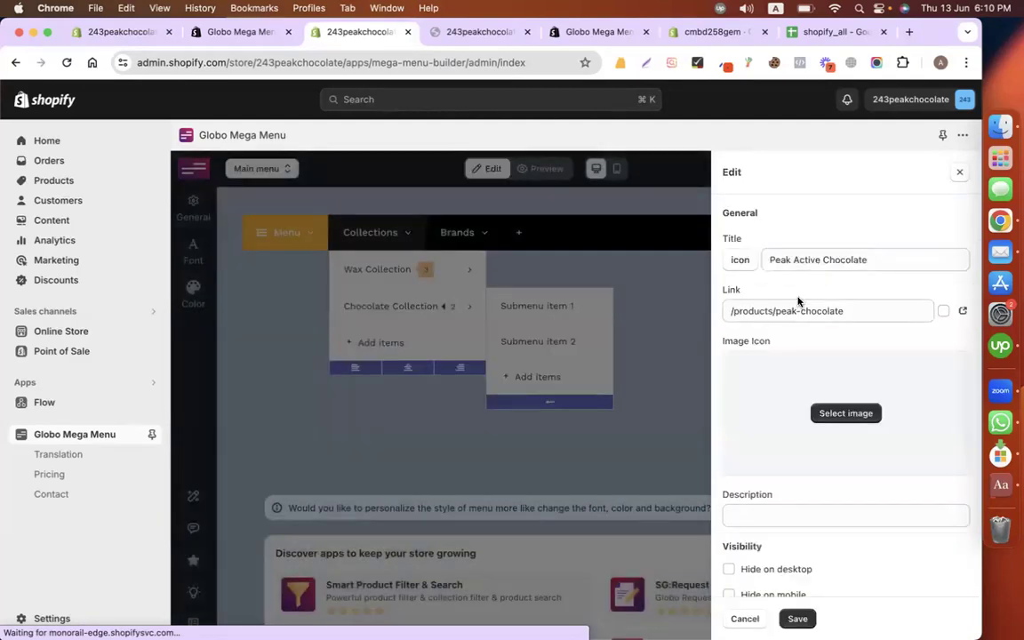
click(797, 618)
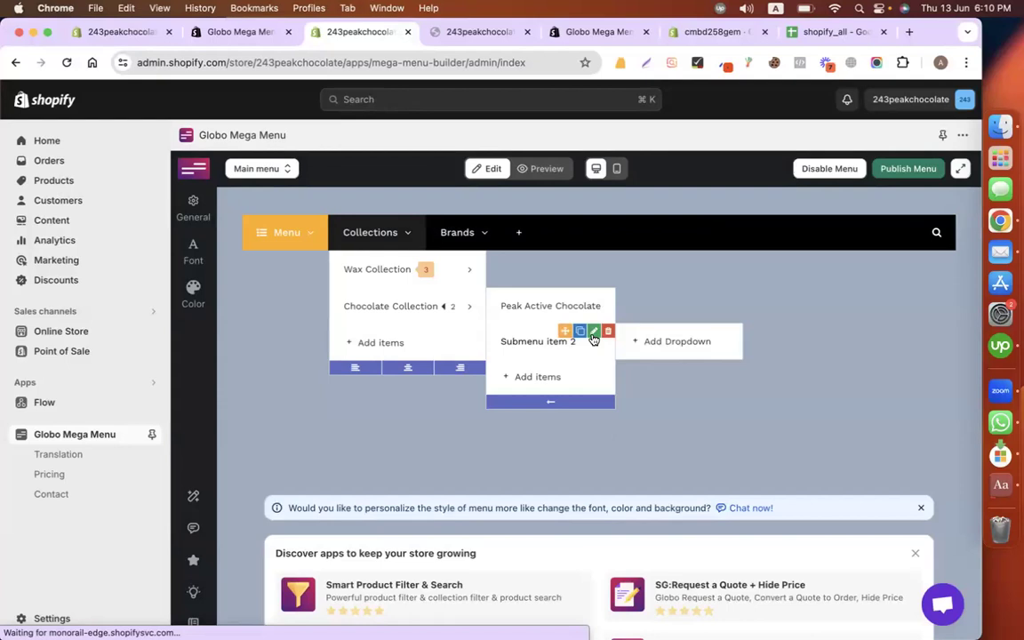
click(594, 332)
Step: Retitle Submenu item 2 as Peak Drinking Chocolate, linked to the PEAK CHOCOLATE product, and save
triple_click(793, 258)
text(Peak Drinking Chocolate)
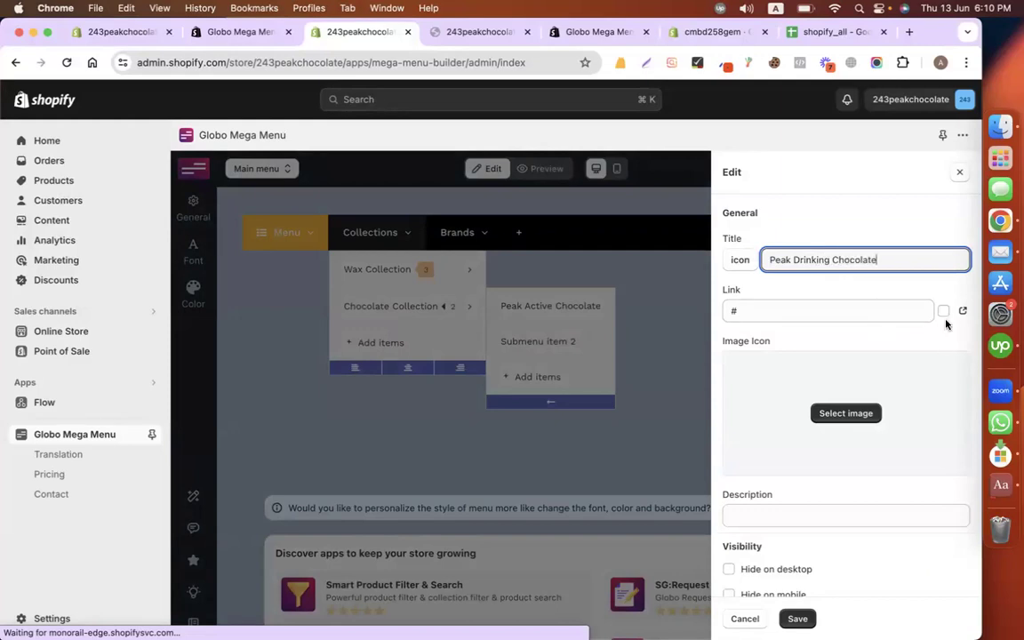
click(867, 311)
key(BackSpace)
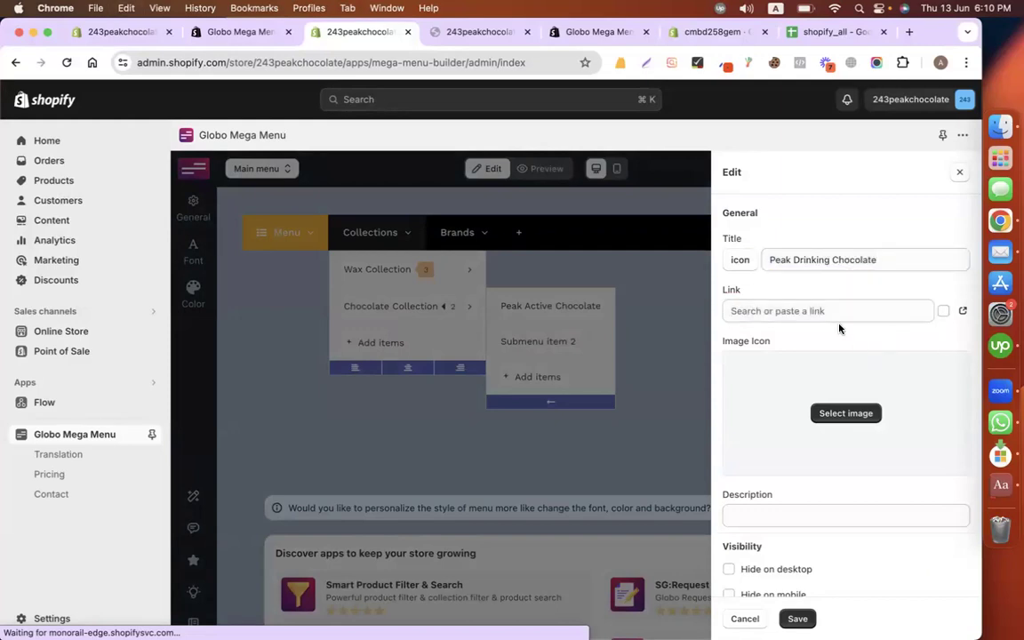
click(820, 312)
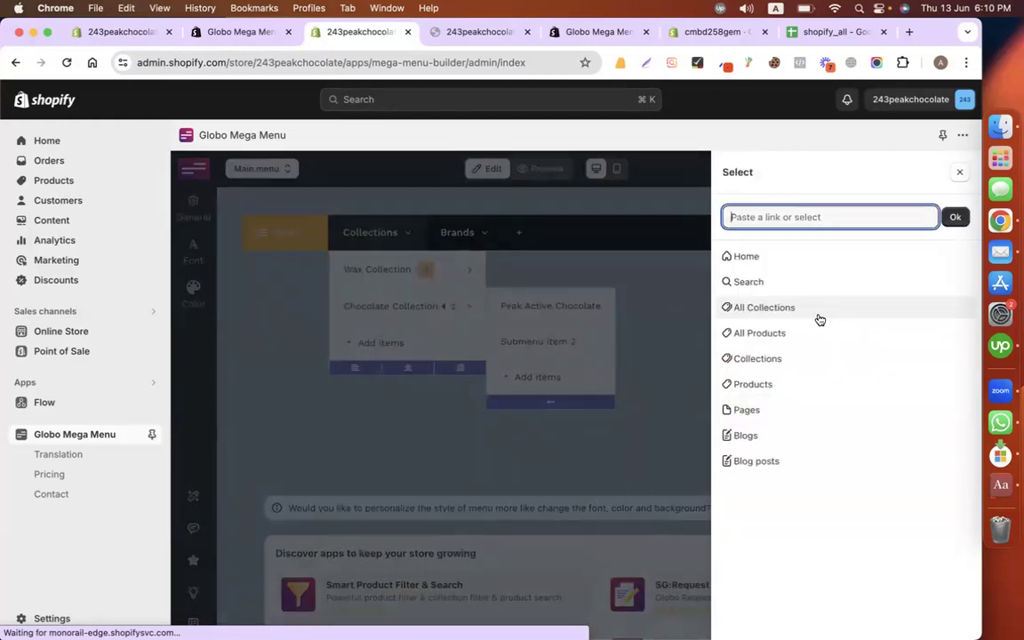
click(760, 384)
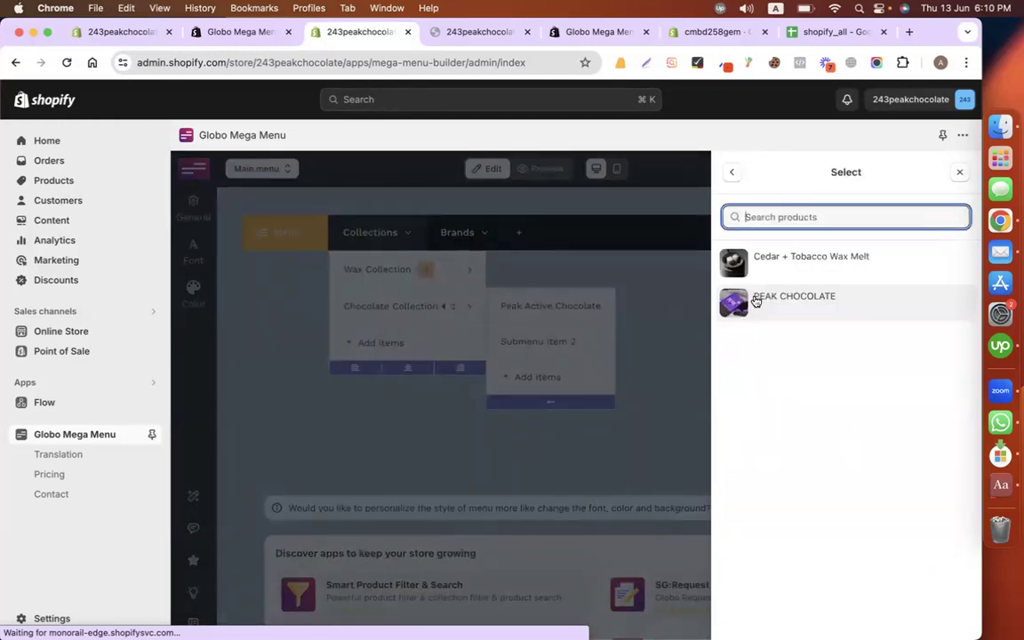
click(817, 297)
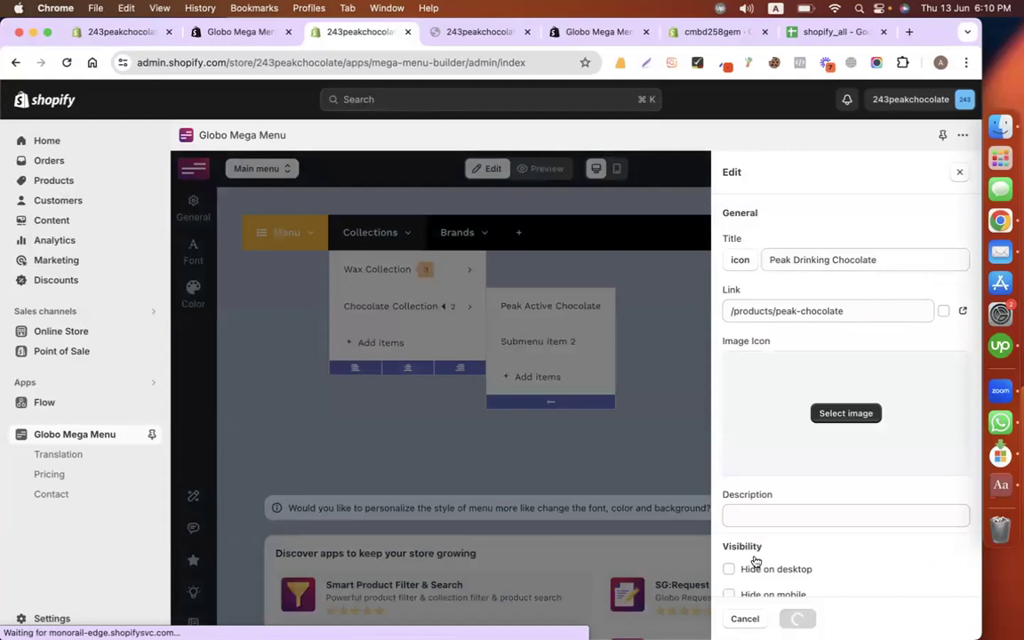
click(798, 619)
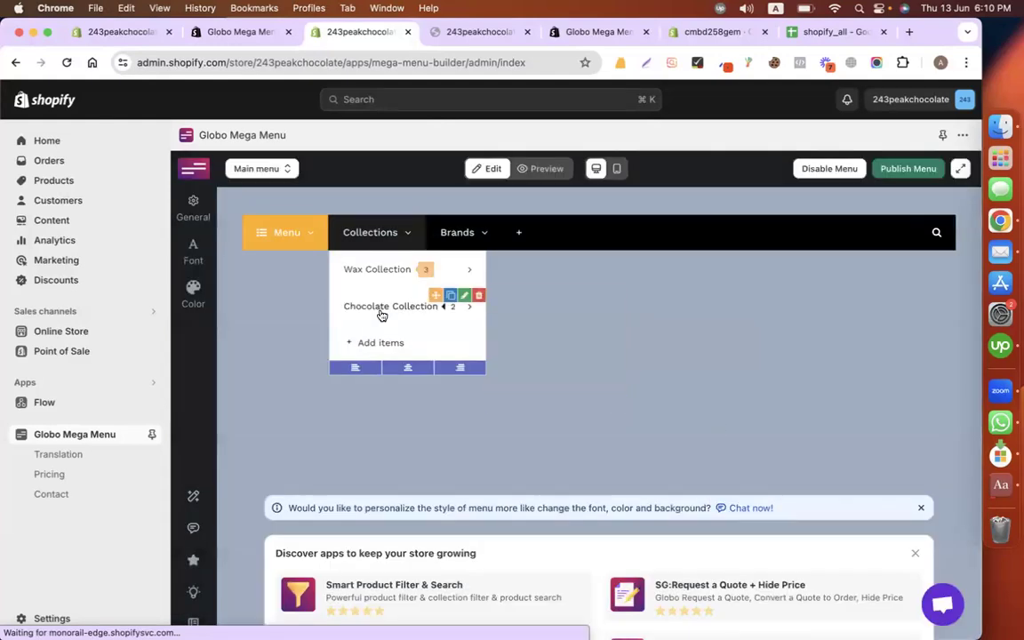
mouse_move(569, 306)
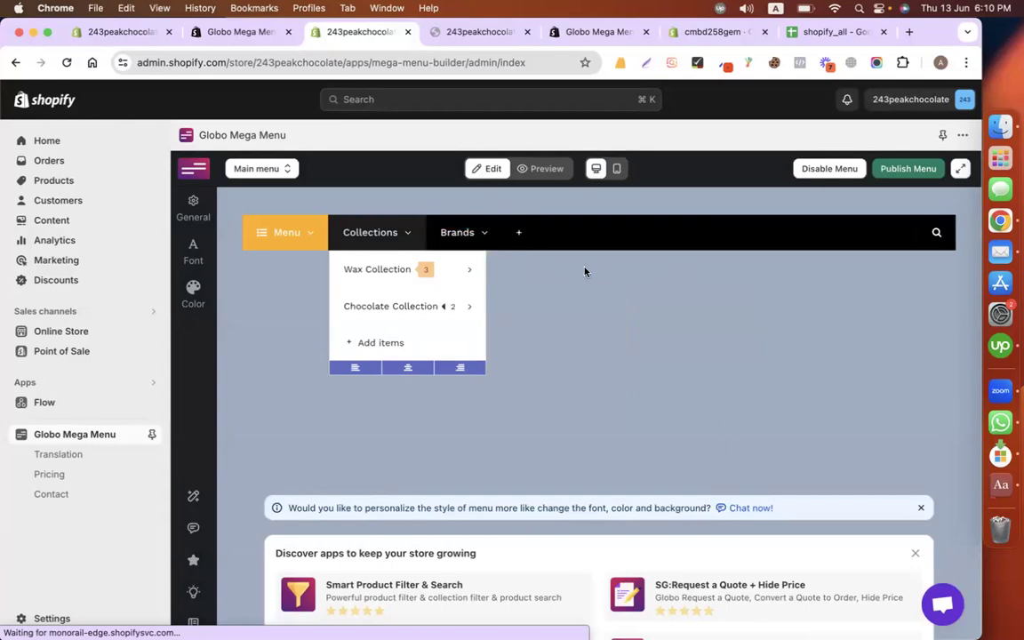
click(387, 241)
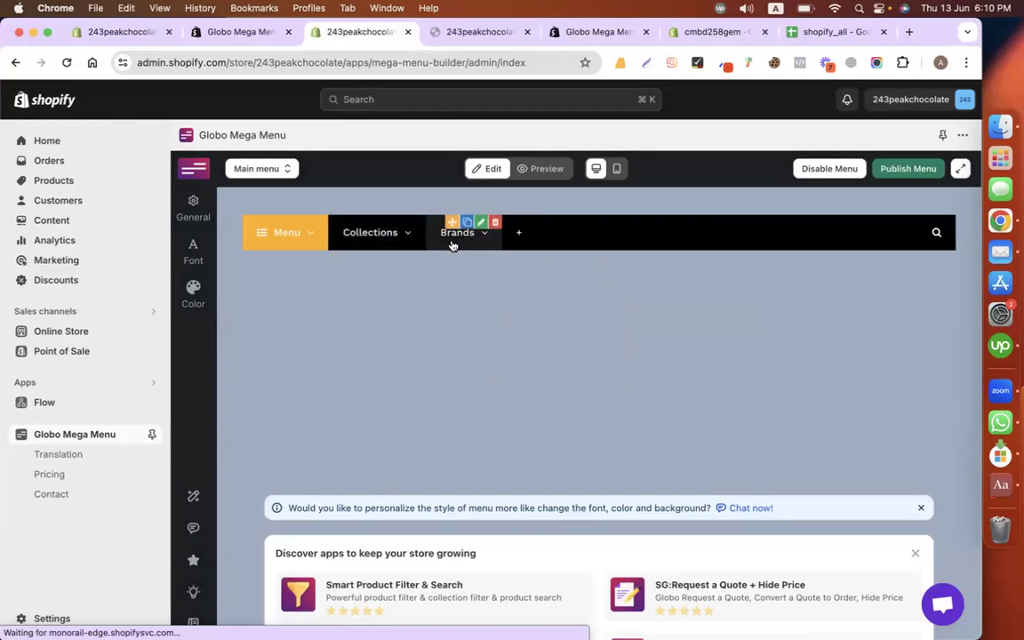
Step: Delete Brands and add a Home item linked to the homepage, placed before Collections
click(495, 222)
click(779, 437)
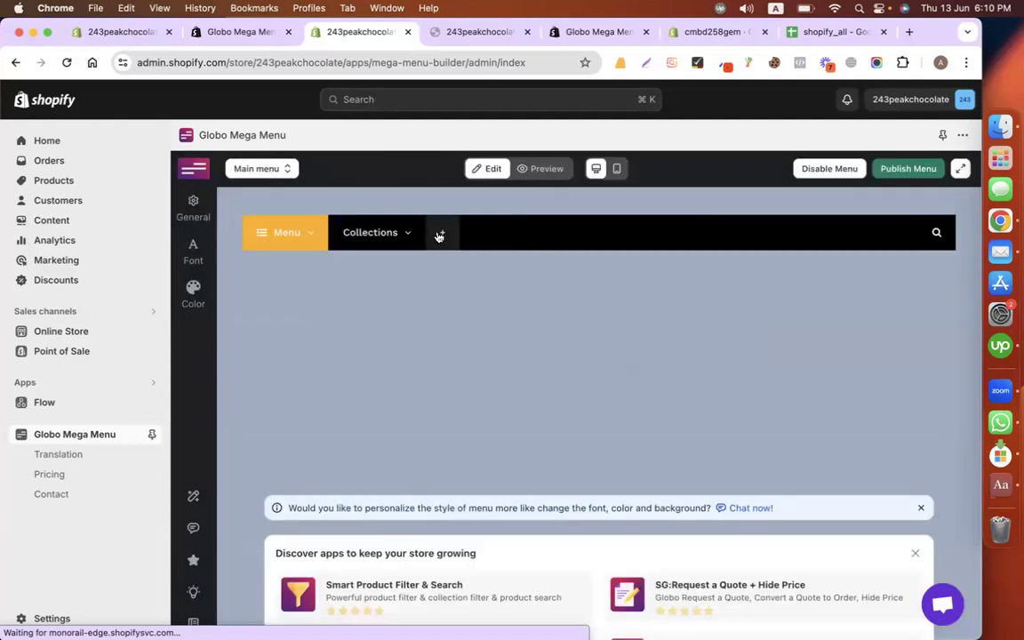
click(439, 234)
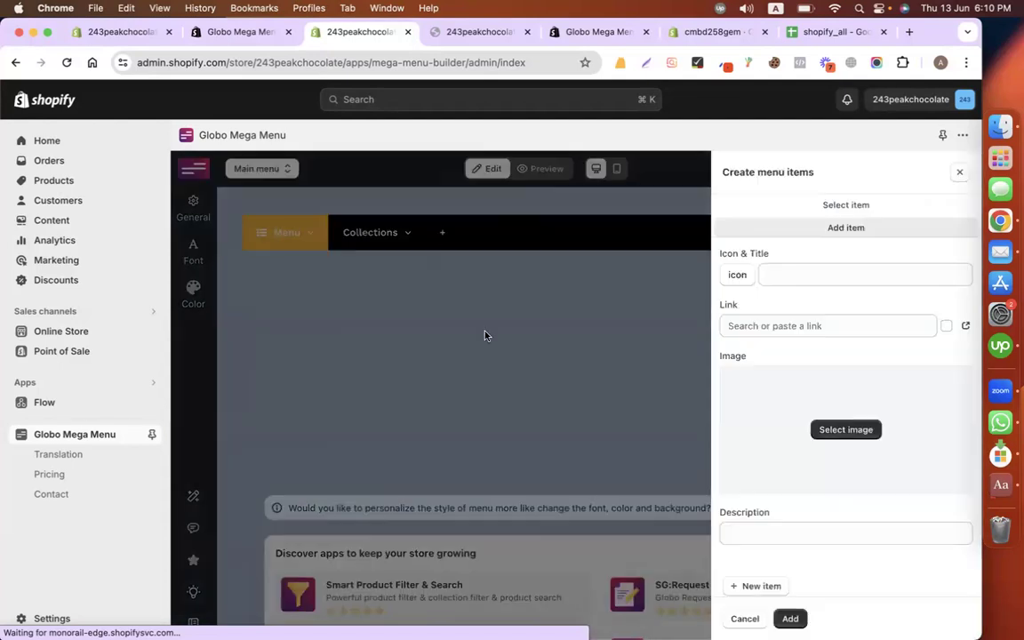
click(829, 326)
click(783, 258)
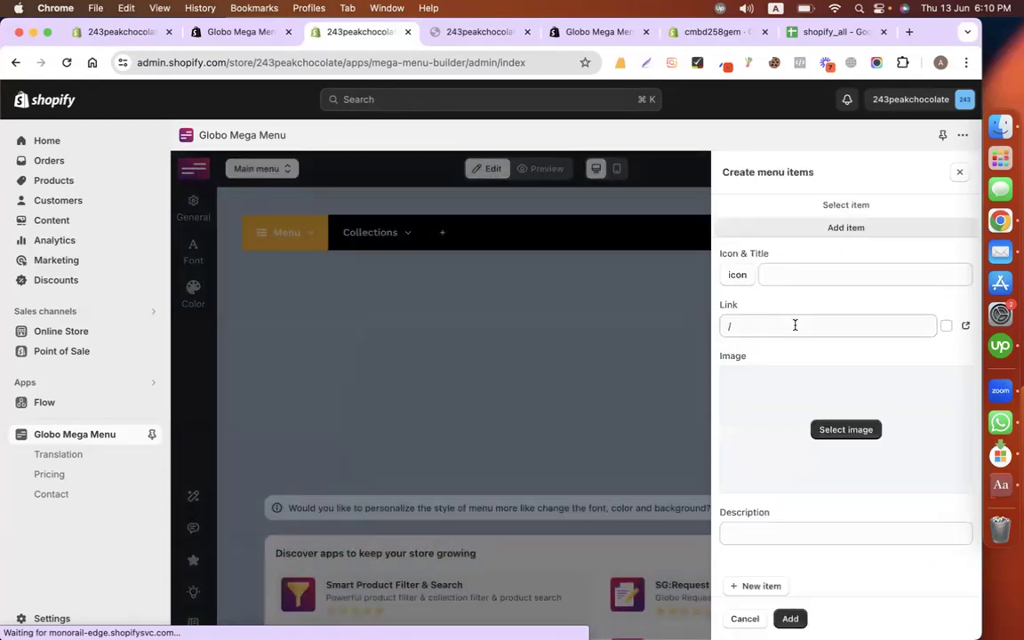
click(799, 274)
text(Home)
click(609, 415)
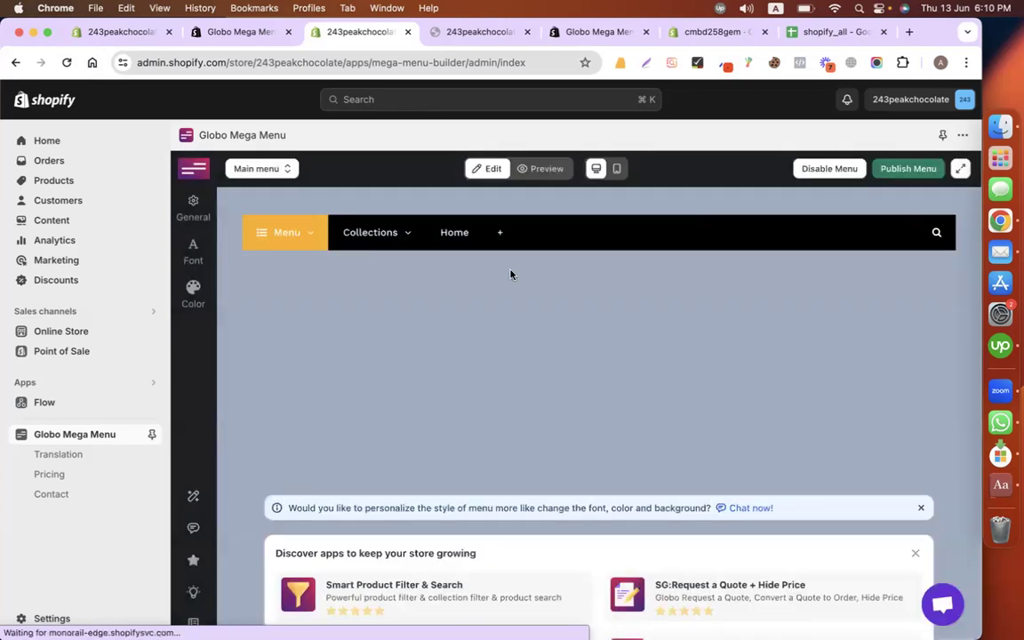
mouse_move(460, 242)
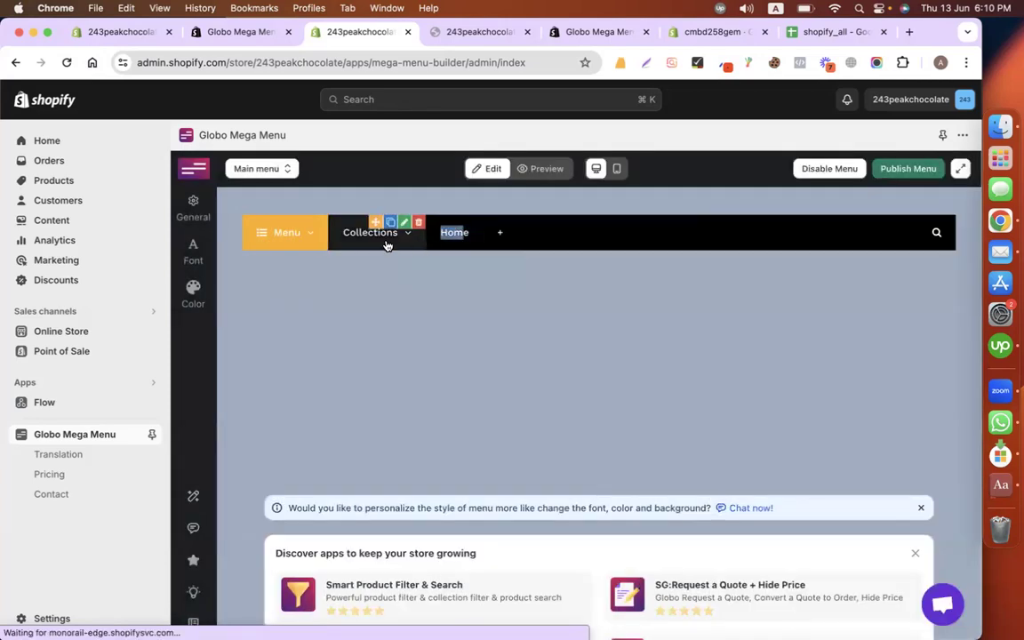
drag(433, 223, 343, 229)
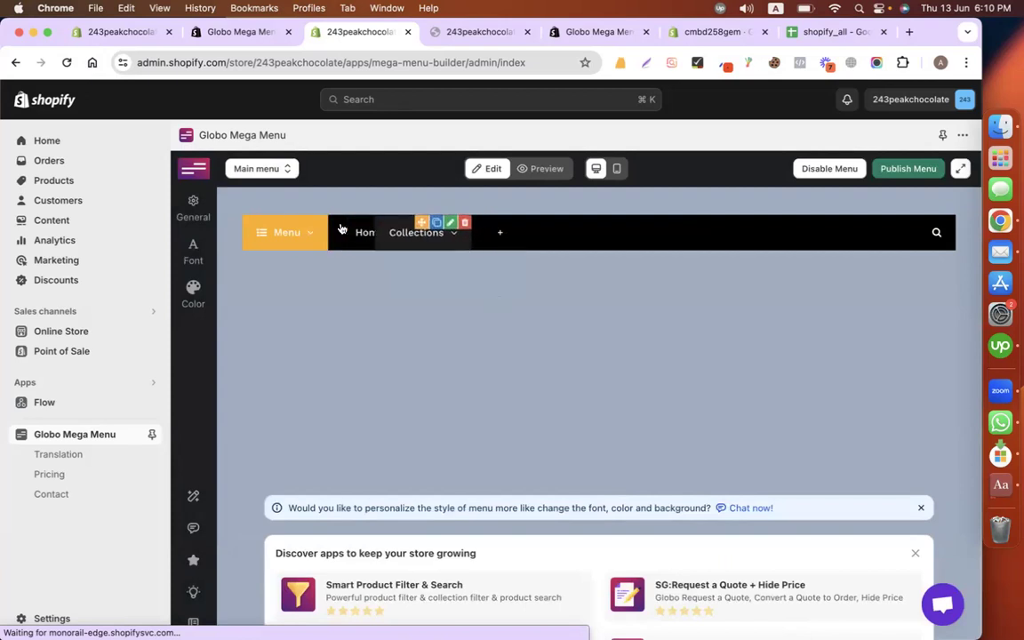
Step: Add a Contact menu item linked to the landing page
click(500, 232)
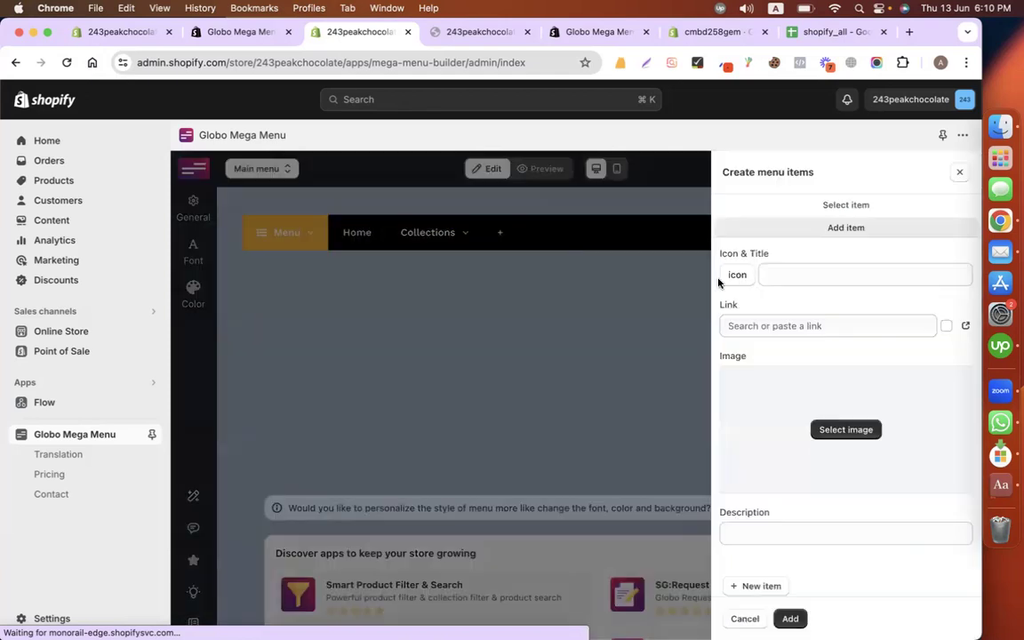
click(805, 325)
click(768, 414)
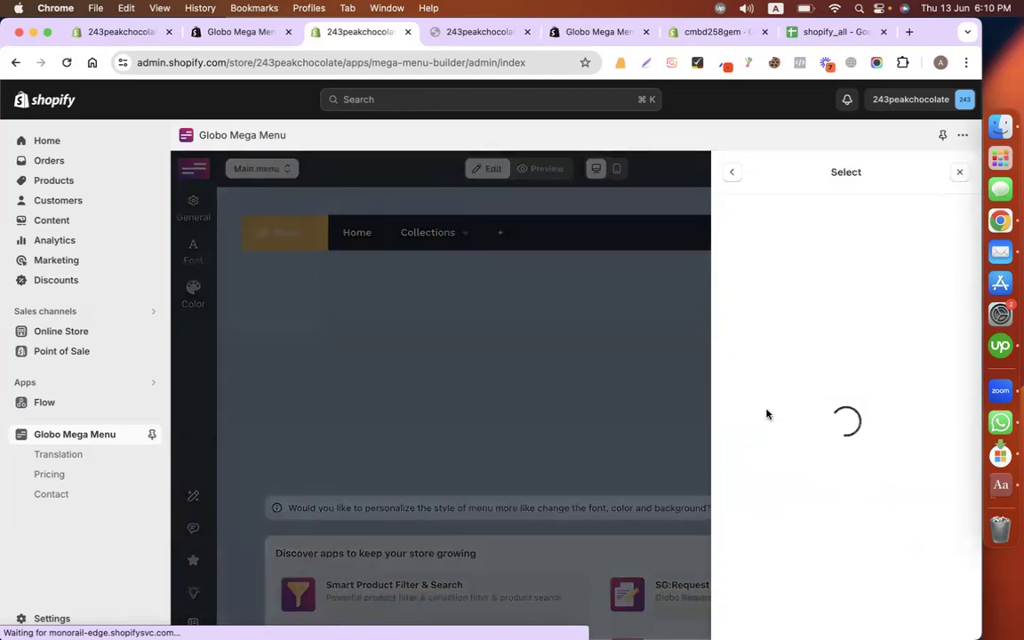
click(757, 237)
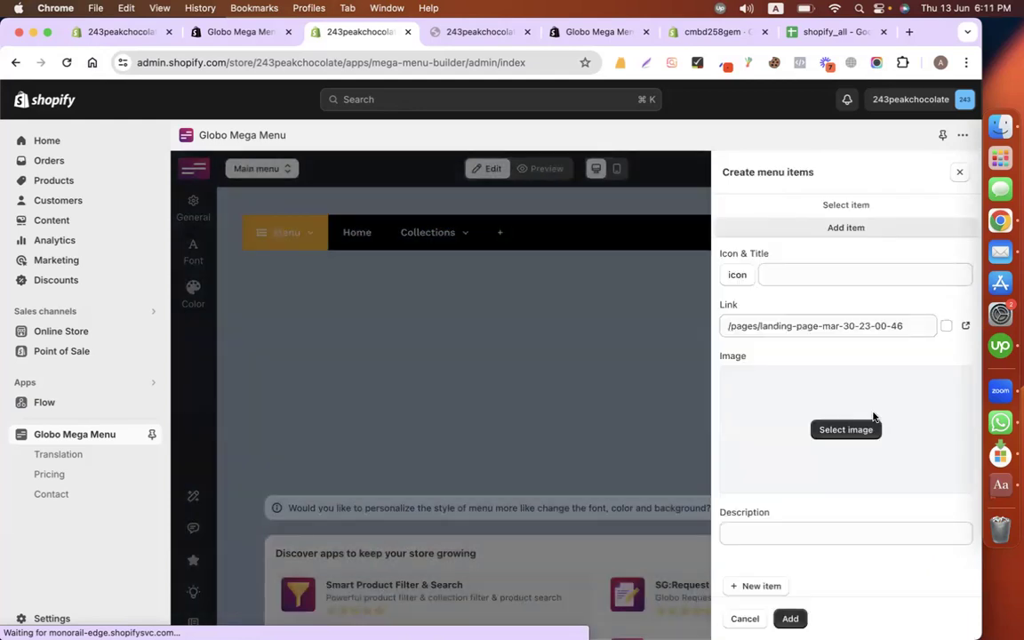
click(842, 276)
text(Contact)
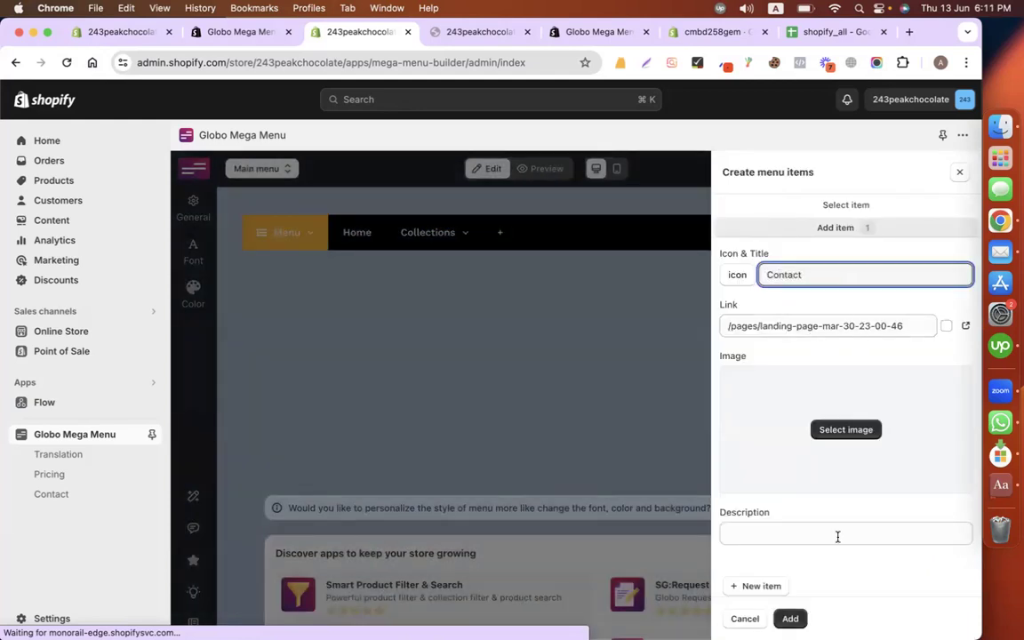
click(791, 619)
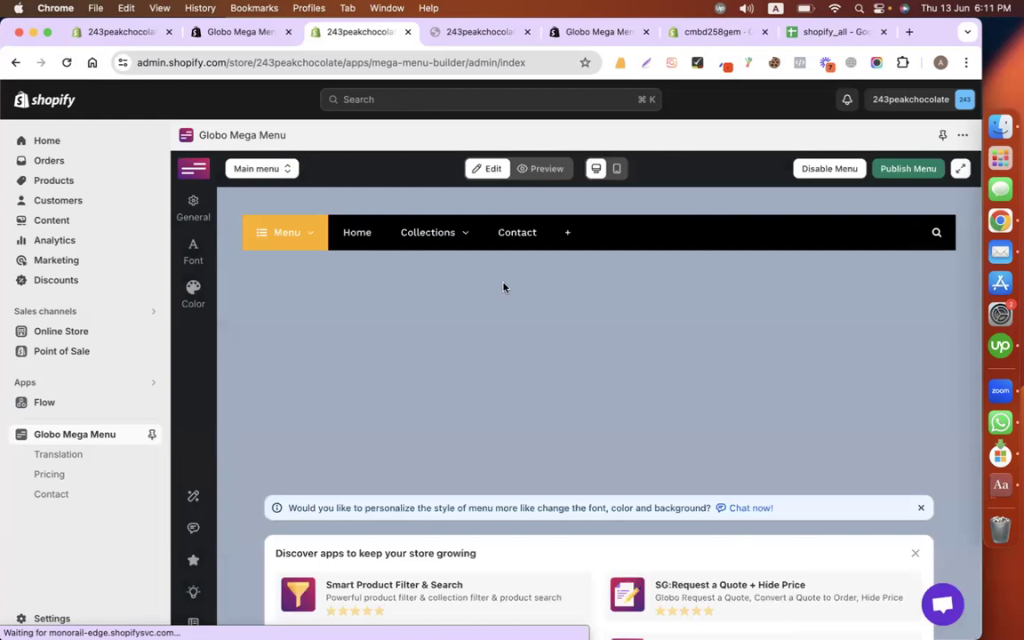
Step: Add a Shop menu item linked to all products
click(567, 234)
click(805, 325)
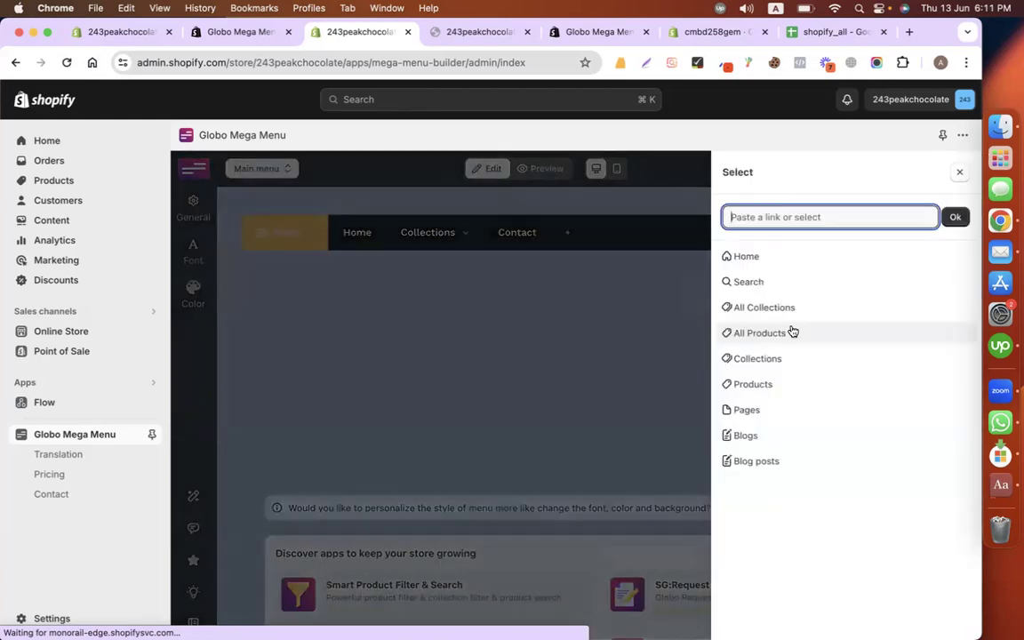
click(798, 333)
click(805, 272)
text(Shop)
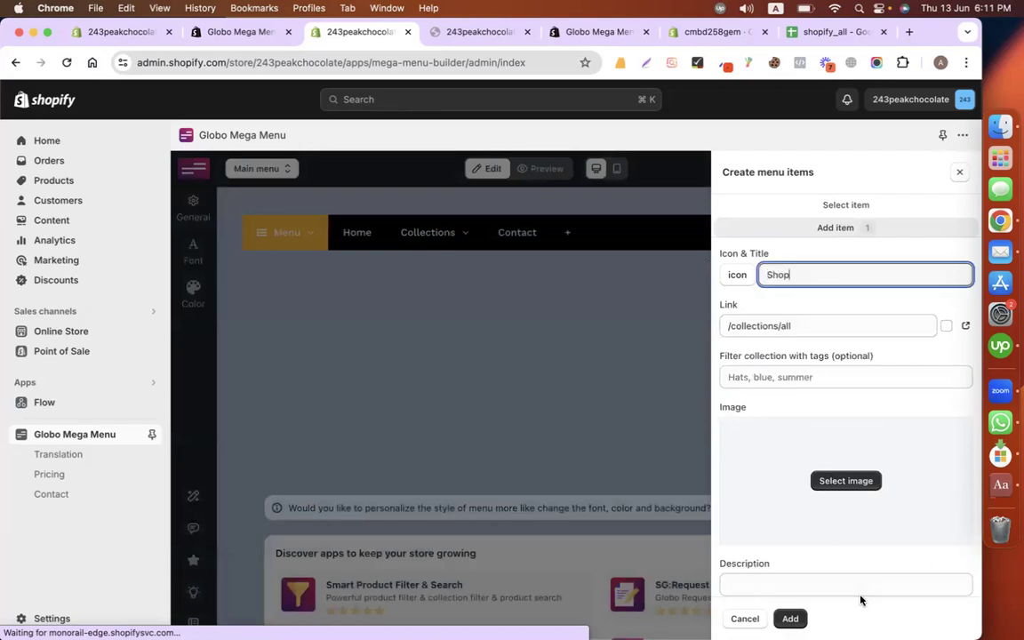
click(791, 619)
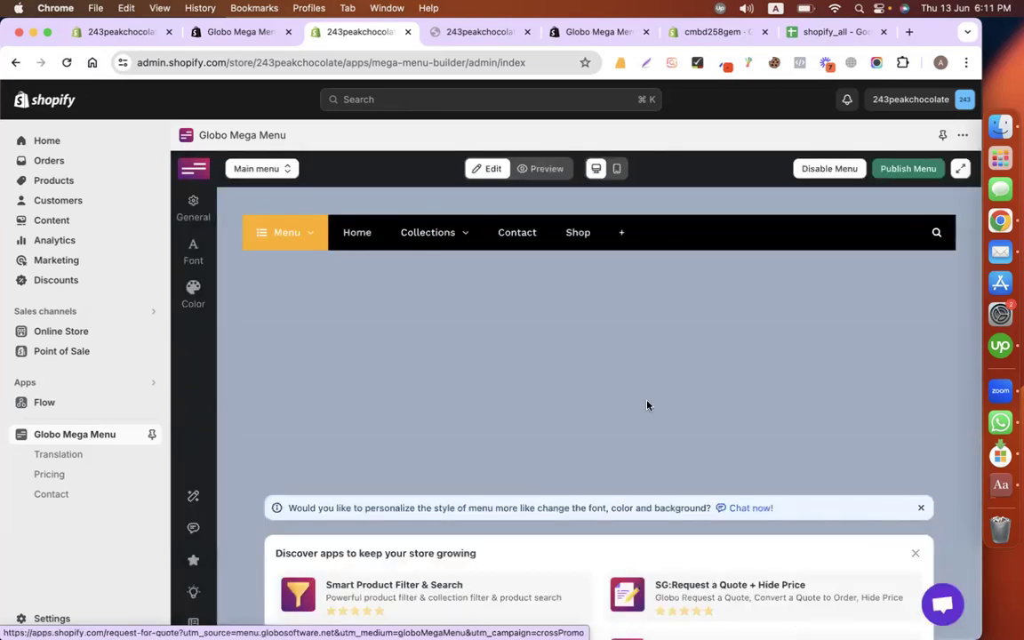
Step: Add a Blogs menu item linked to the News blog
click(625, 233)
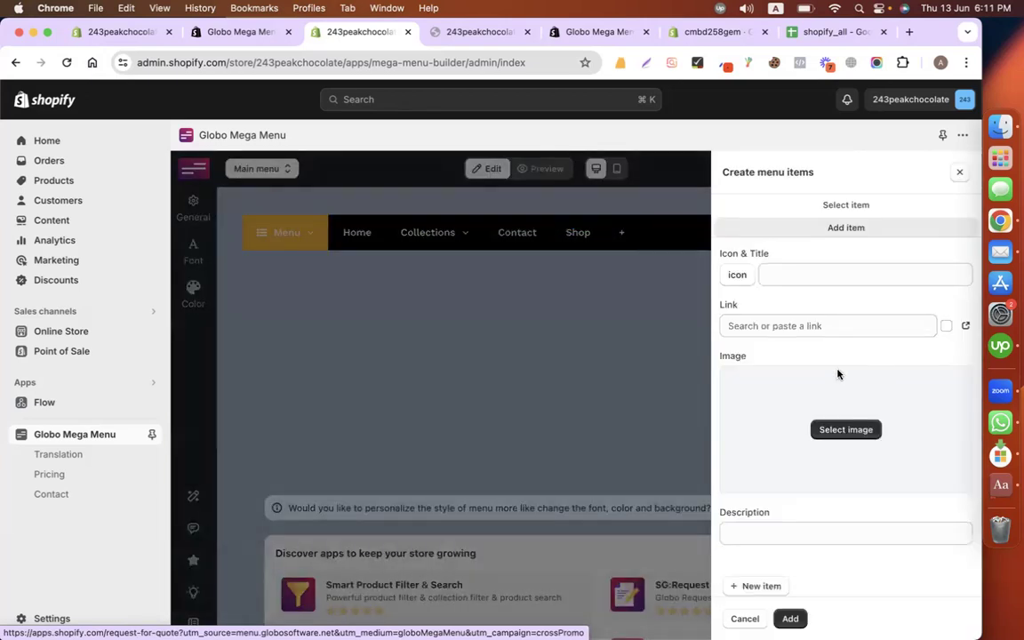
click(811, 327)
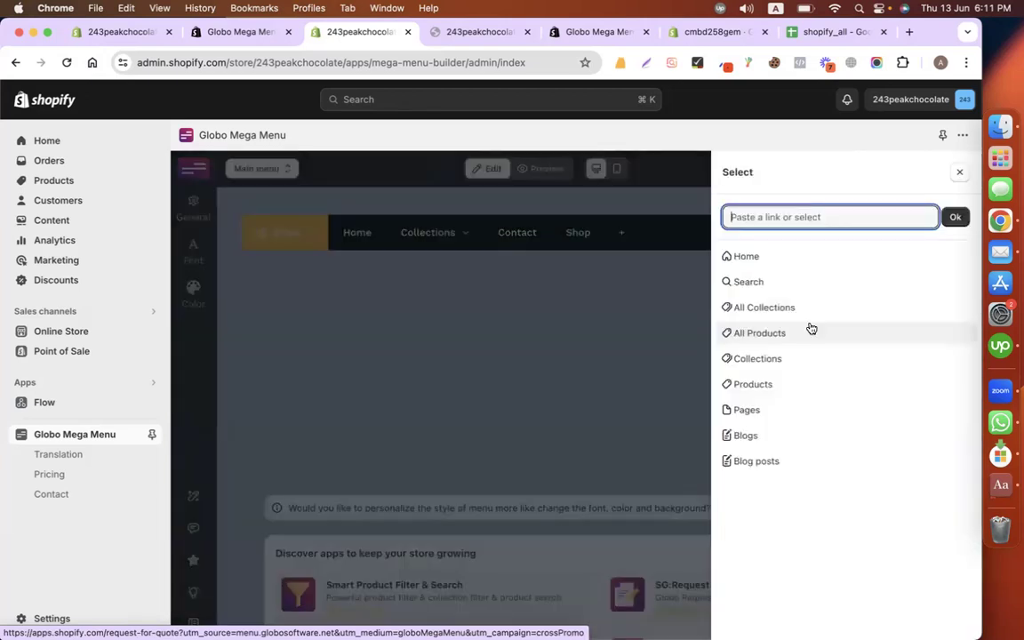
click(814, 434)
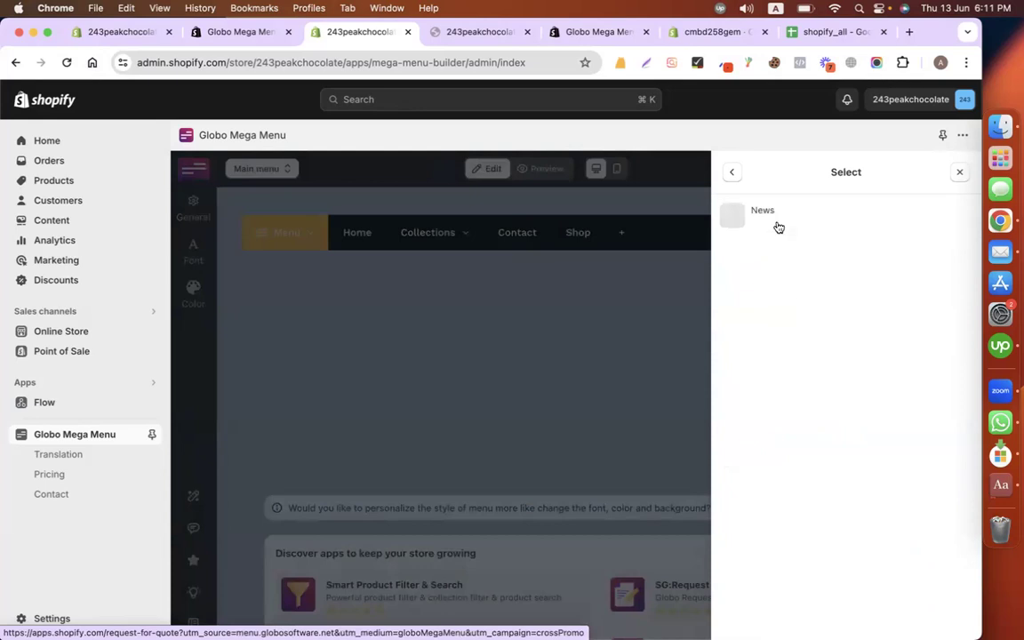
click(777, 223)
click(800, 275)
text(Blogs)
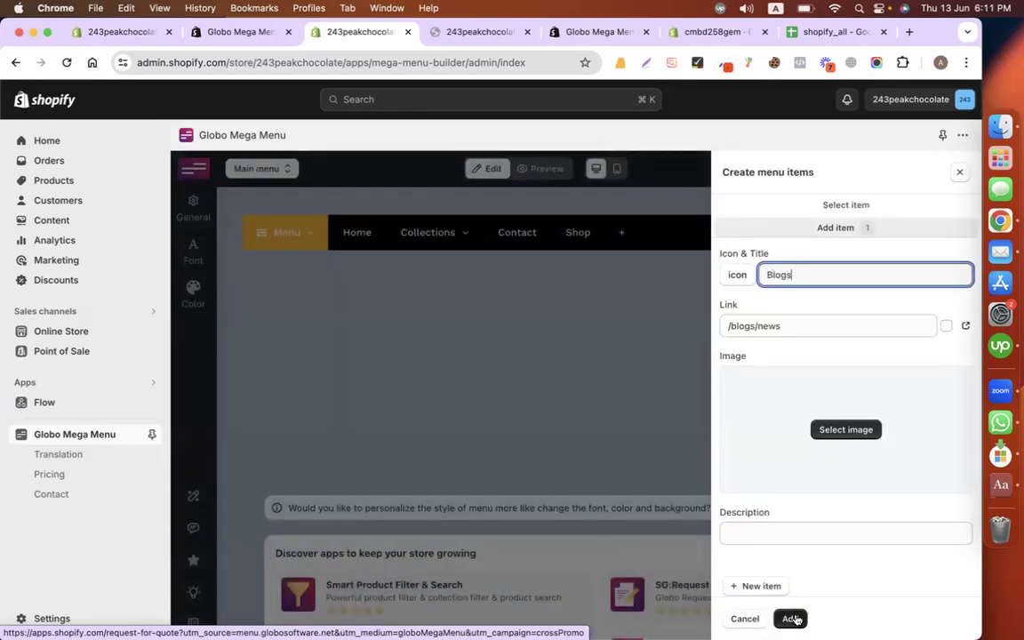
click(792, 619)
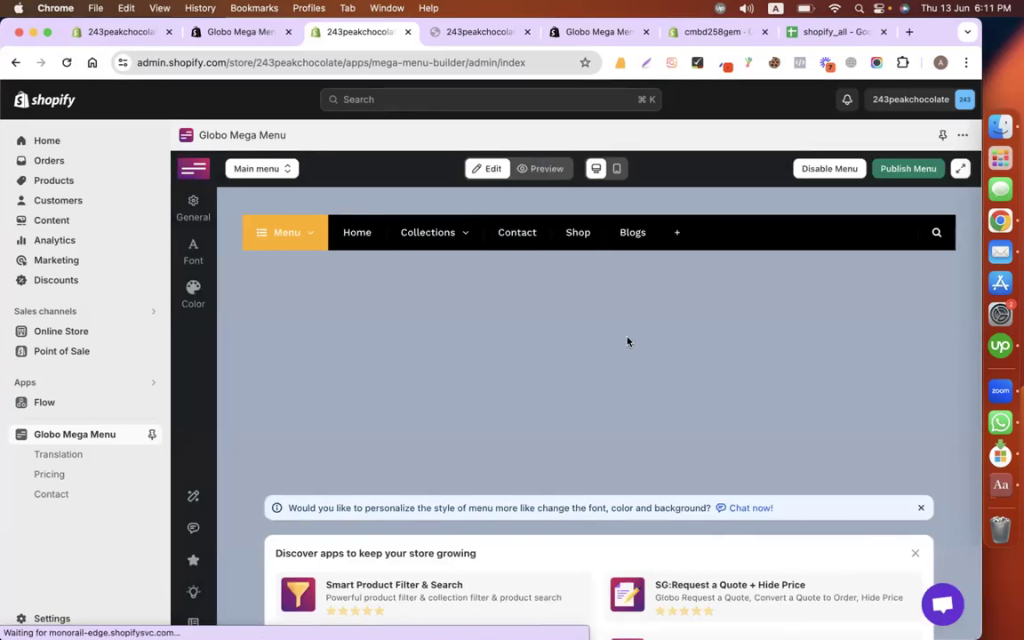
Step: Discard an extra unfinished menu item
click(677, 232)
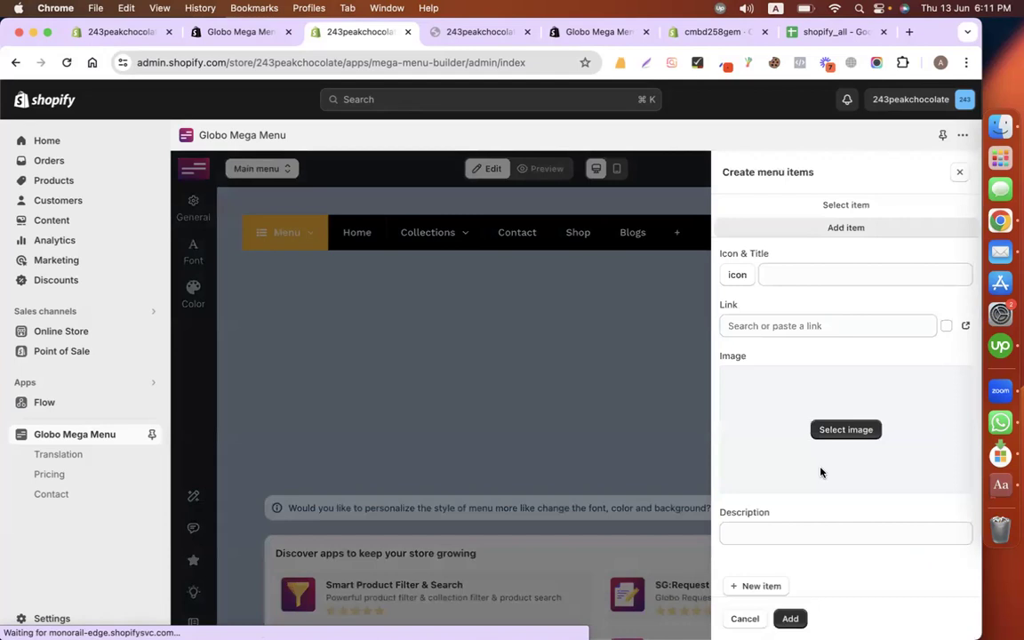
click(820, 326)
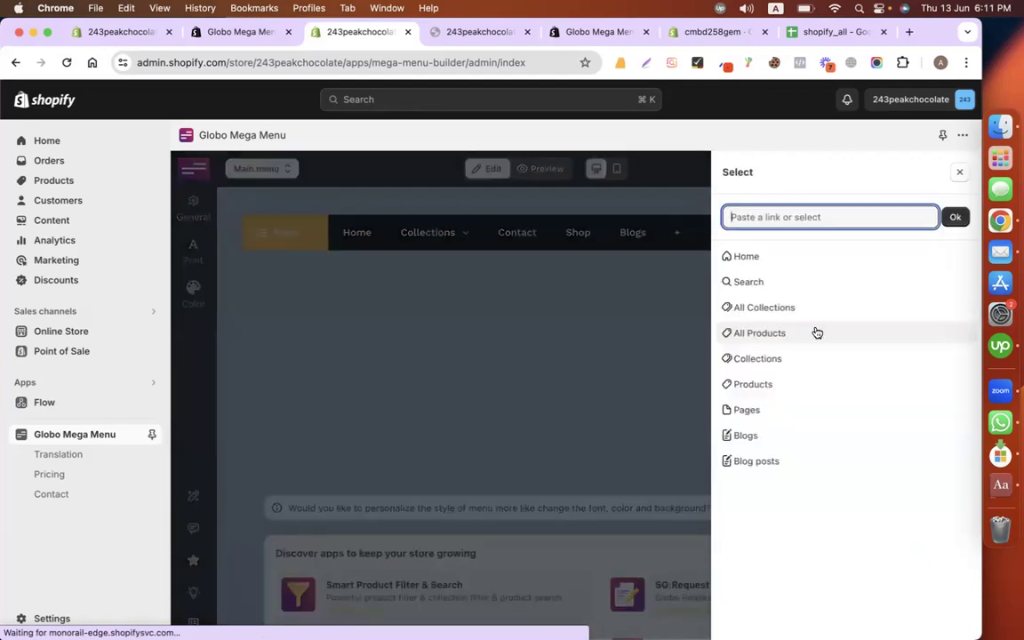
click(553, 439)
click(390, 358)
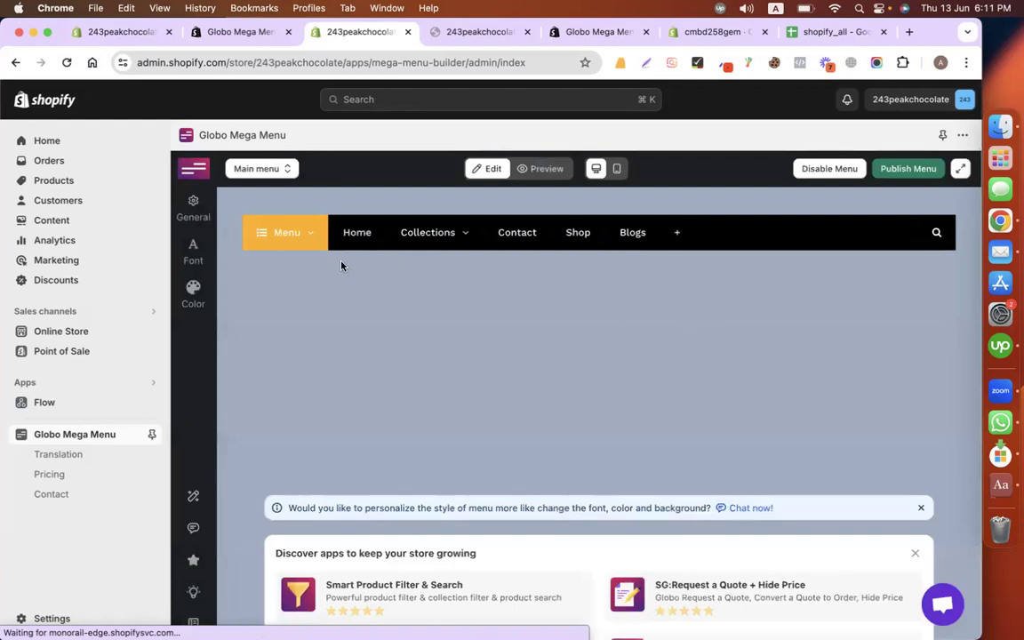
click(301, 243)
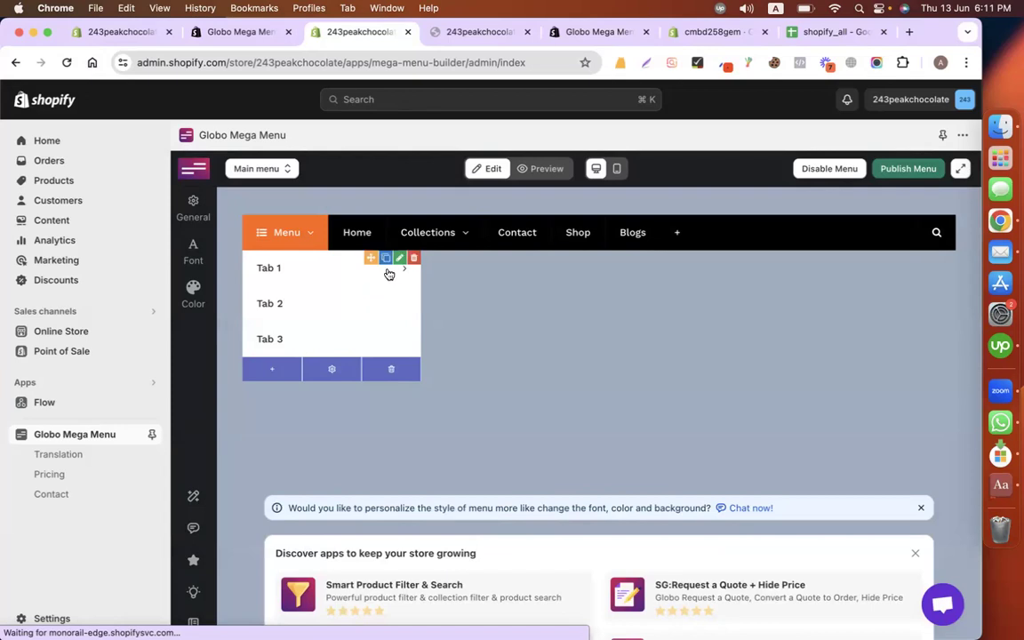
Step: Retitle Tab 1 as Best Seller Products and bring up its link destinations
click(399, 260)
click(824, 263)
key(super+a)
text(Best)
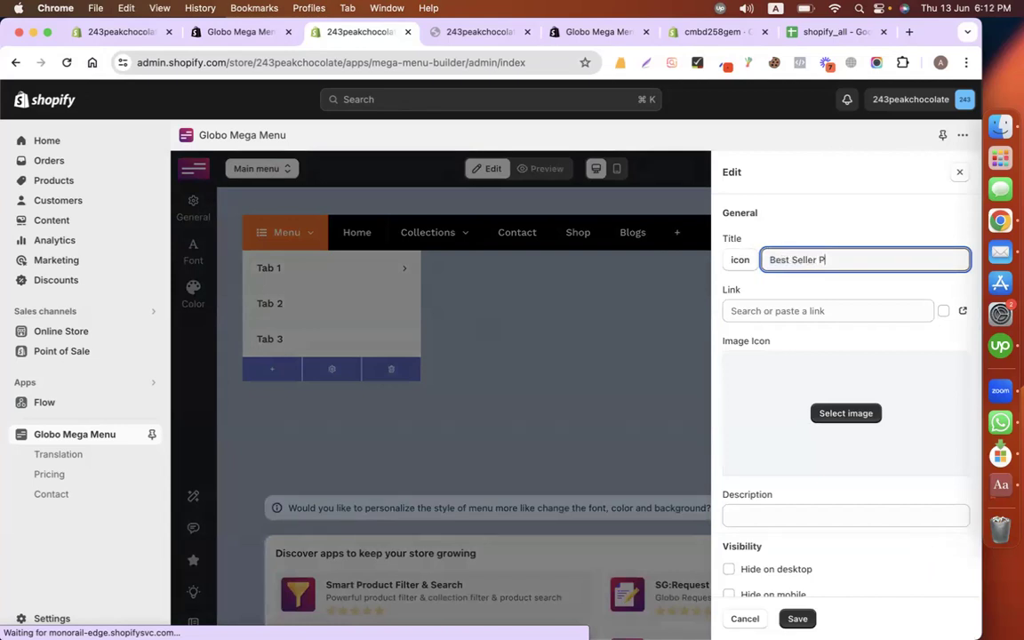
click(840, 306)
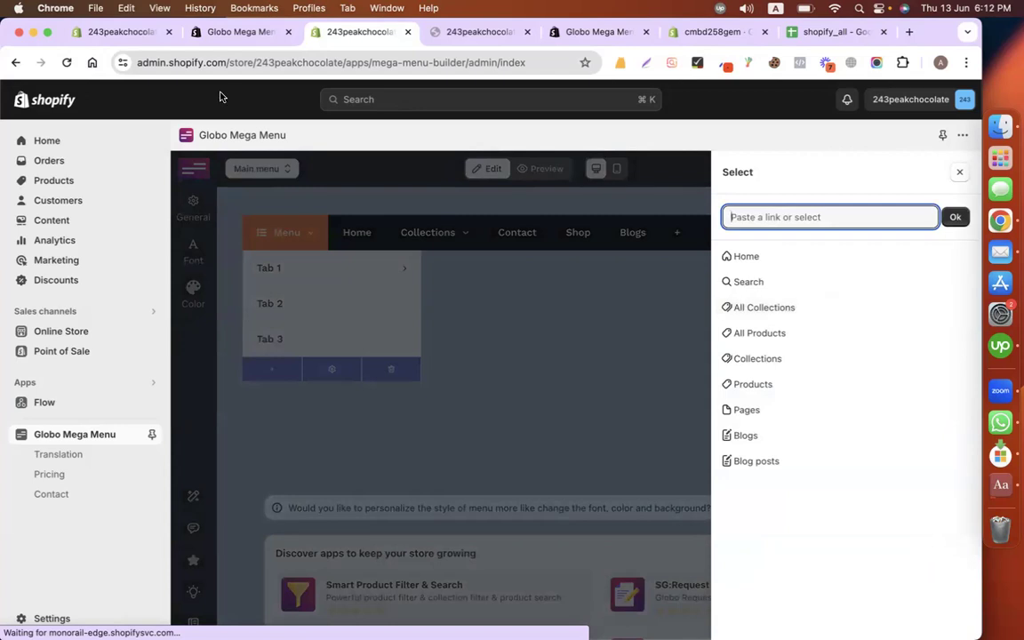
click(111, 33)
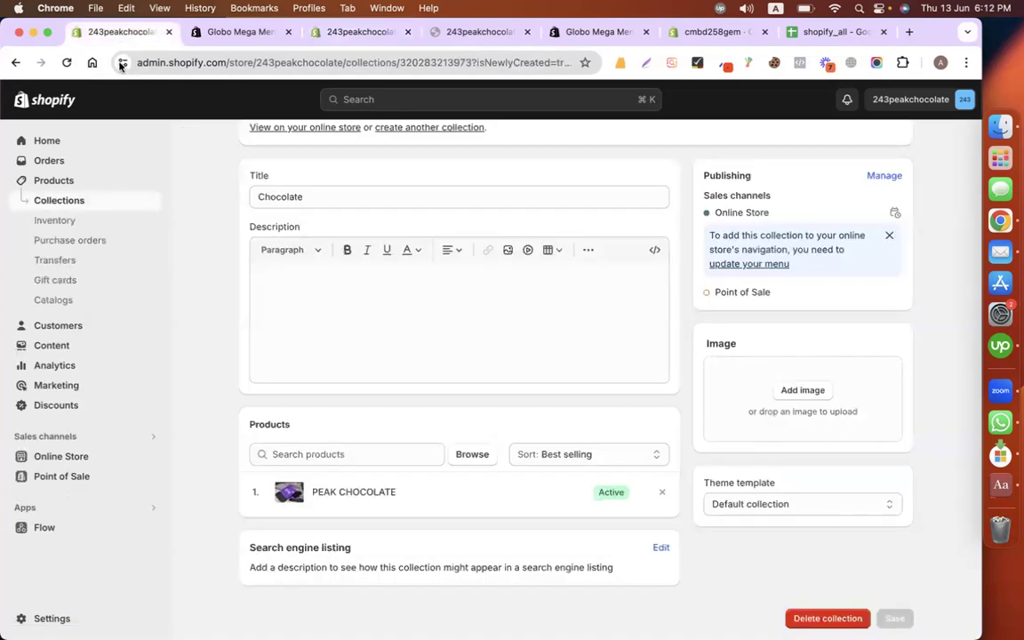
click(71, 199)
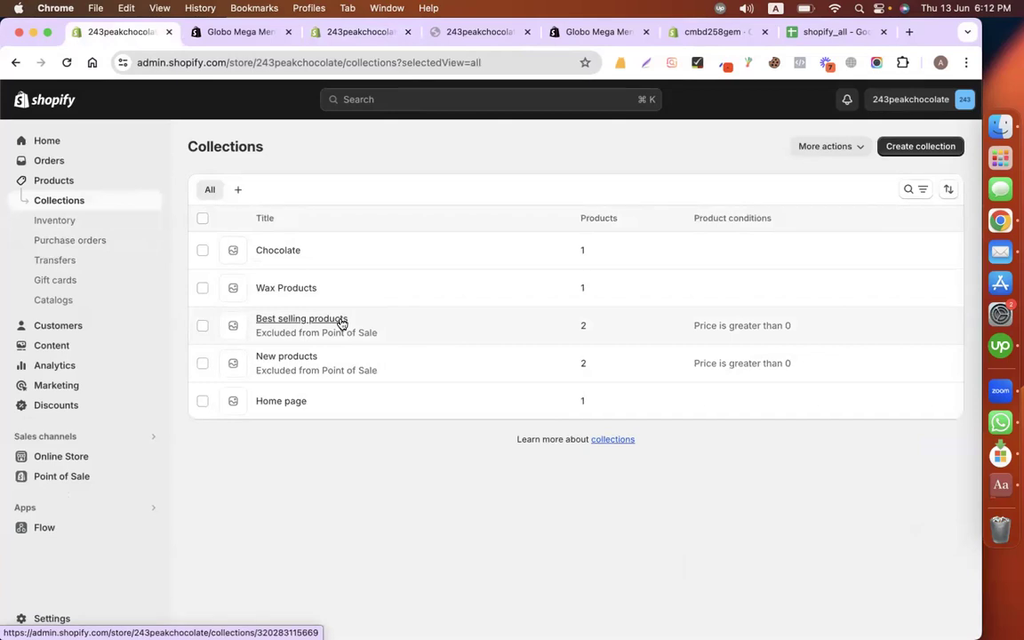
click(341, 322)
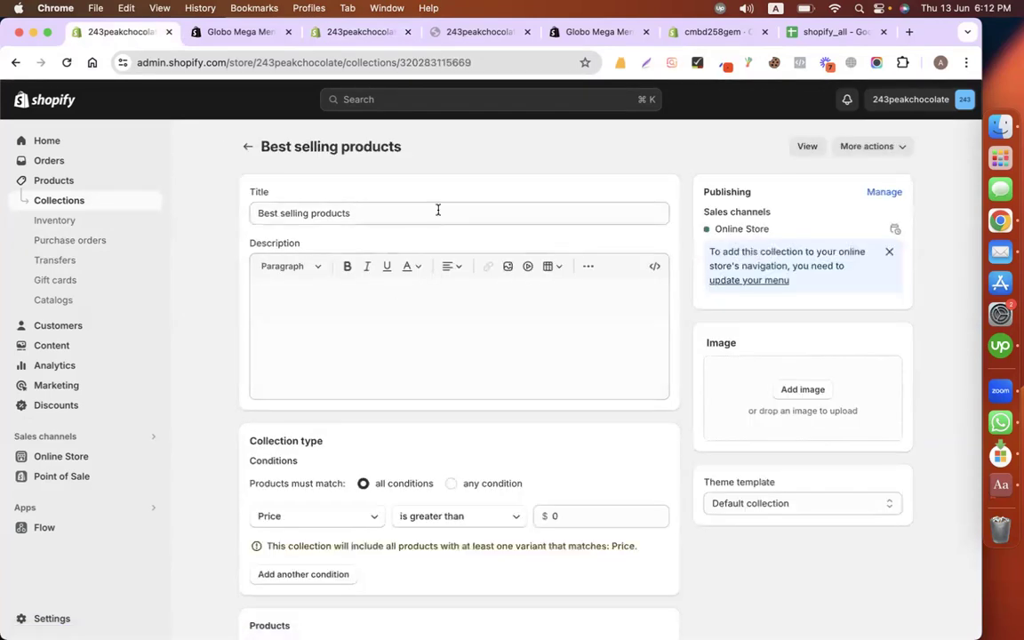
click(442, 214)
scroll(476, 338, down, 5)
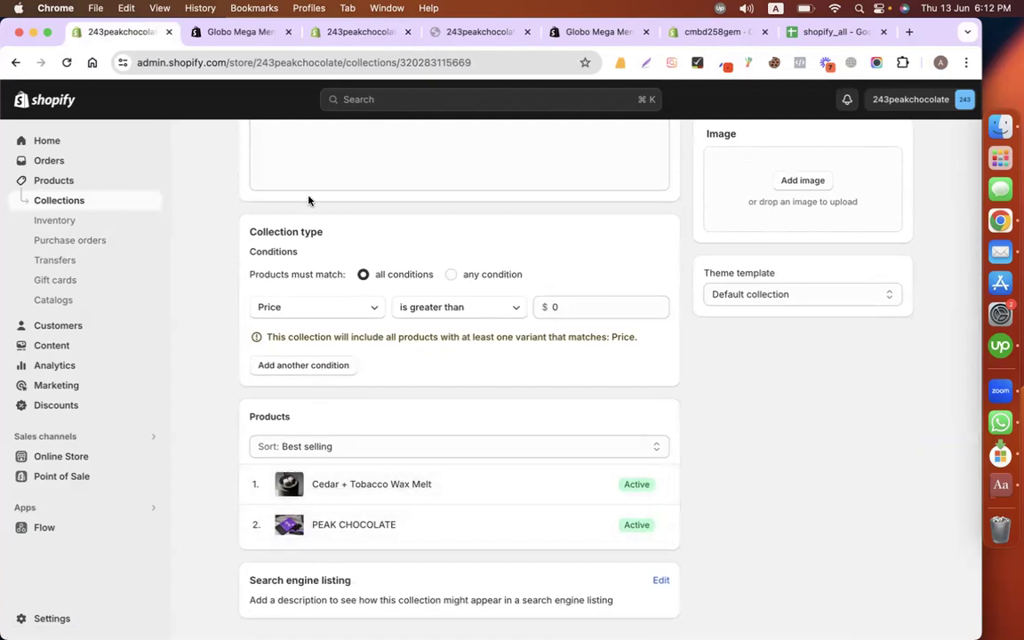
click(359, 32)
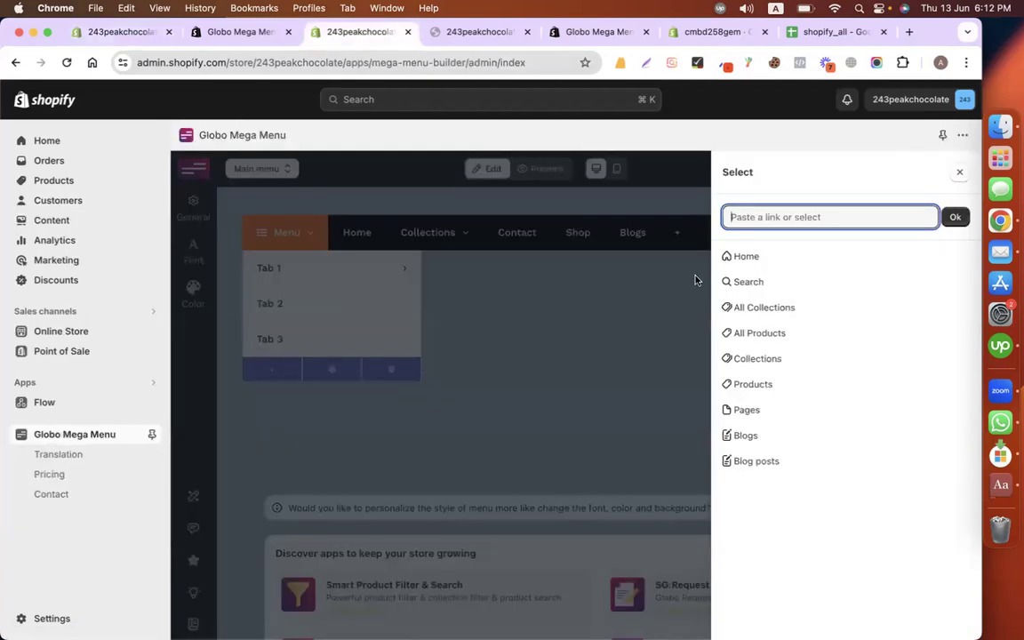
Step: Link Best Seller Products to the Best selling products collection and save the tab
click(787, 358)
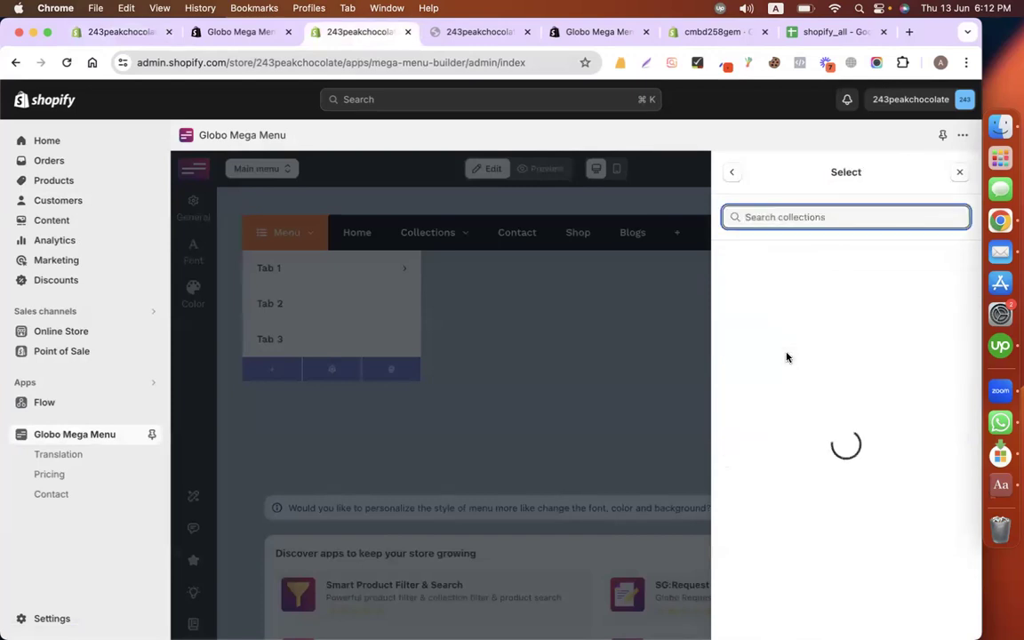
click(819, 265)
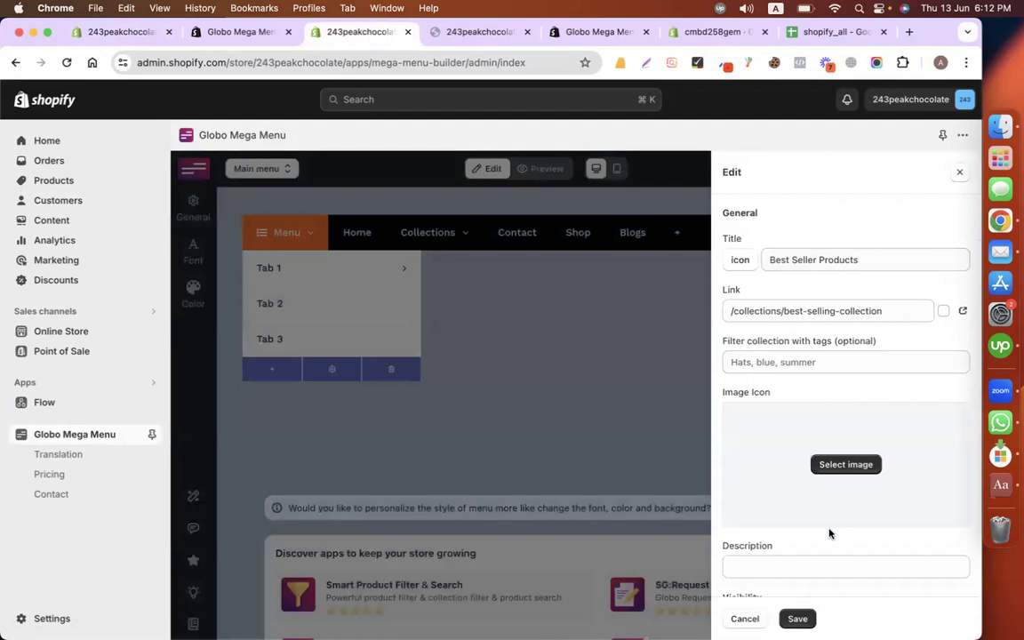
click(797, 619)
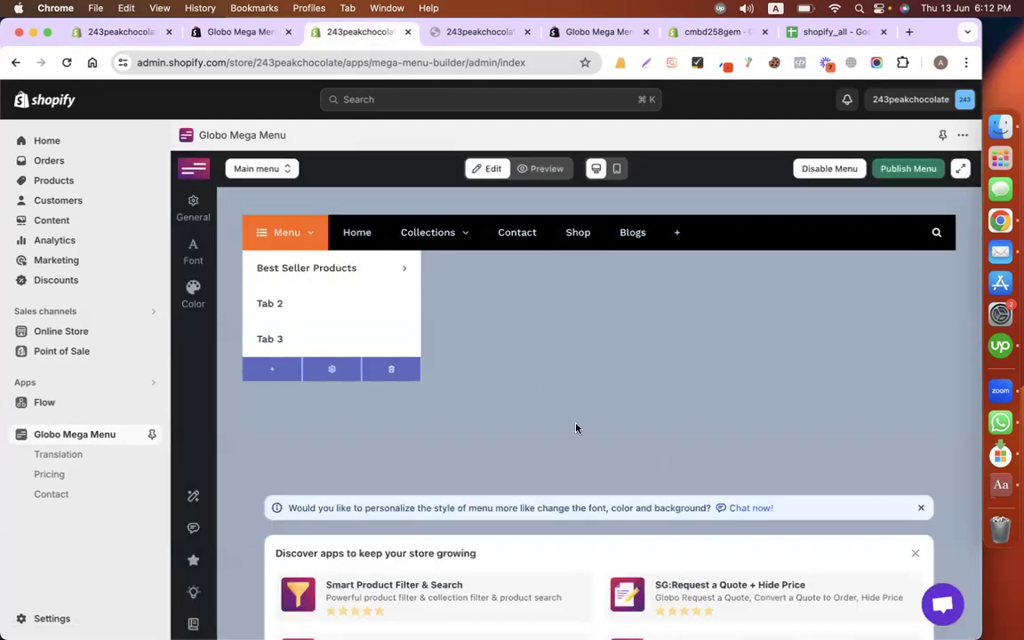
click(336, 268)
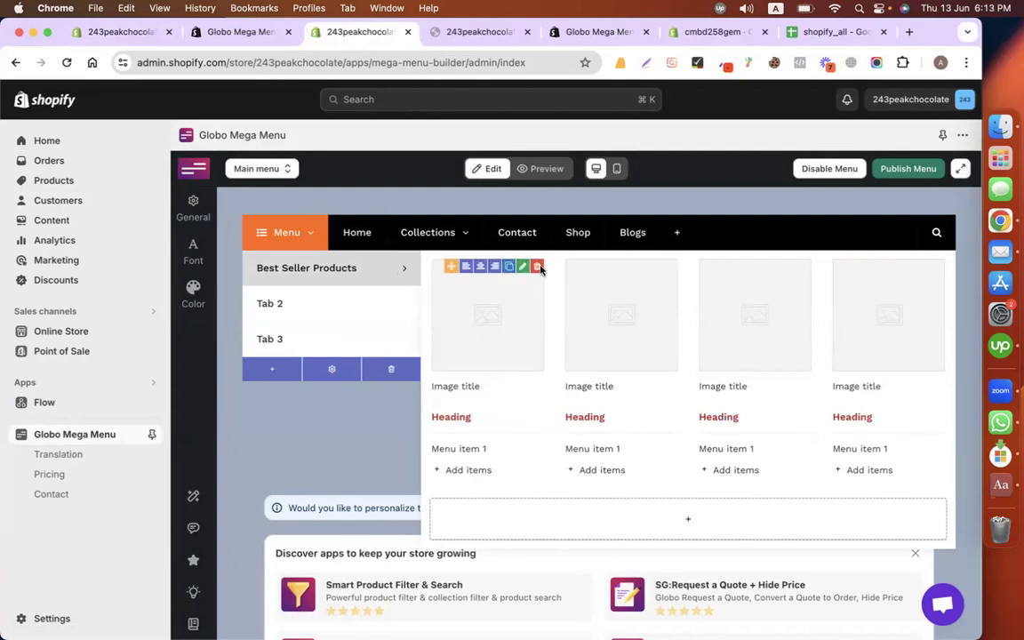
Step: Delete every image and heading column from the Best Seller Products tab, confirming each removal
click(538, 266)
click(761, 436)
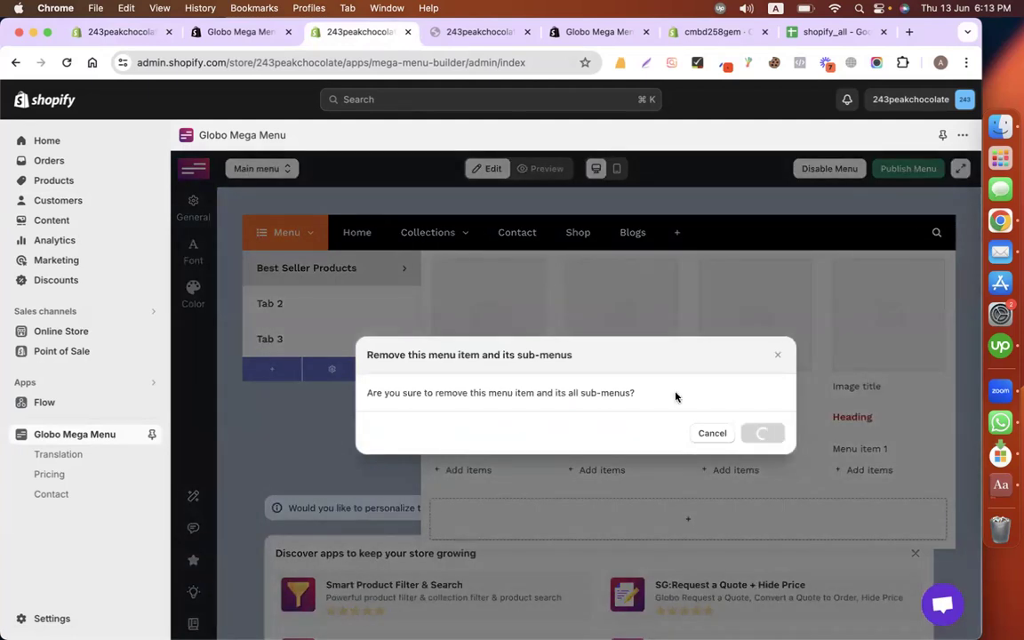
click(535, 271)
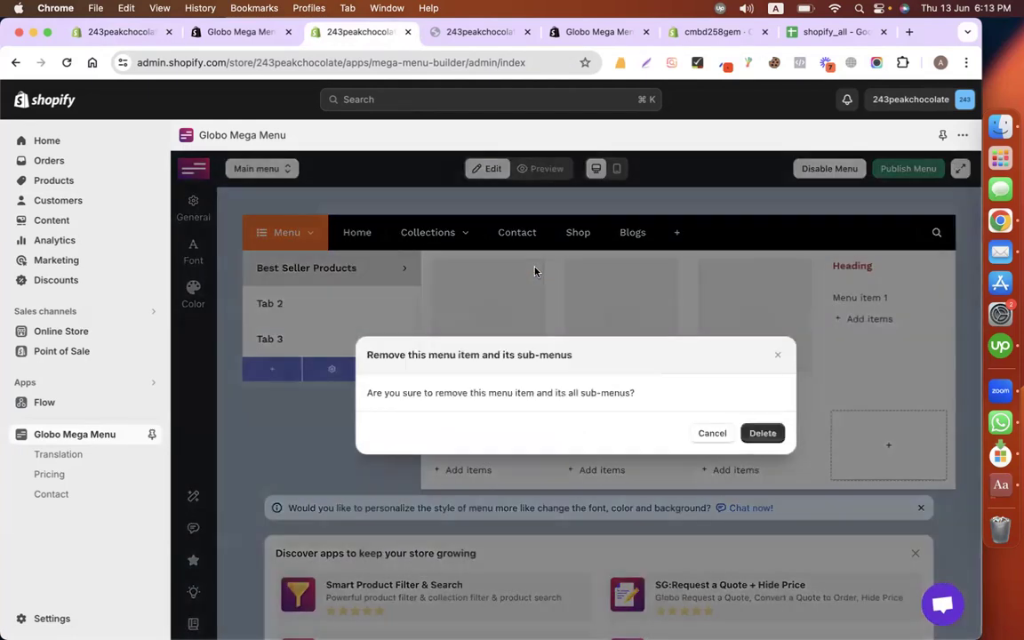
click(762, 433)
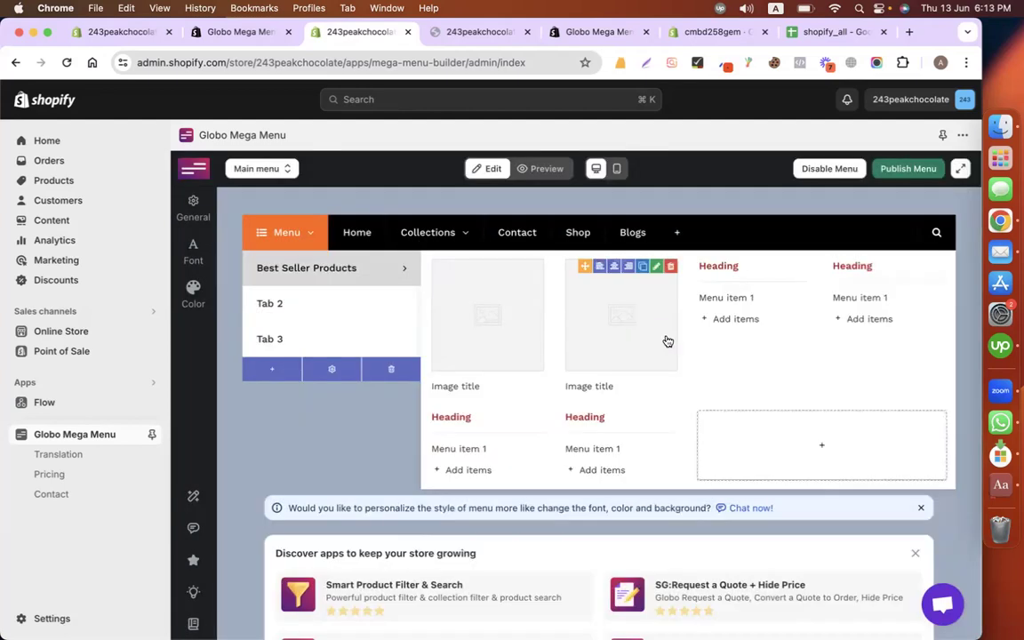
click(538, 267)
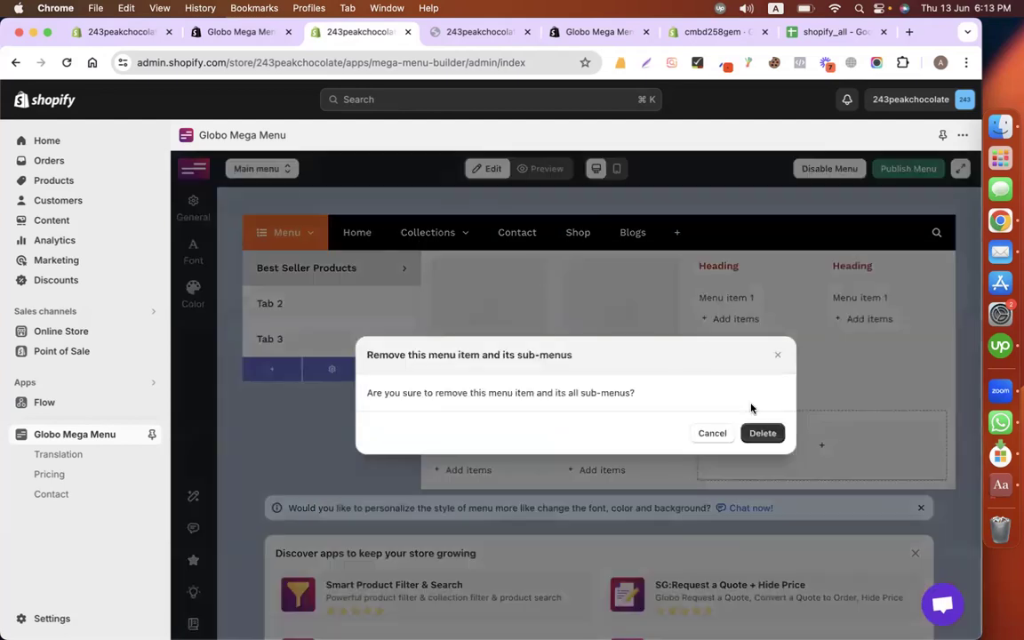
click(761, 433)
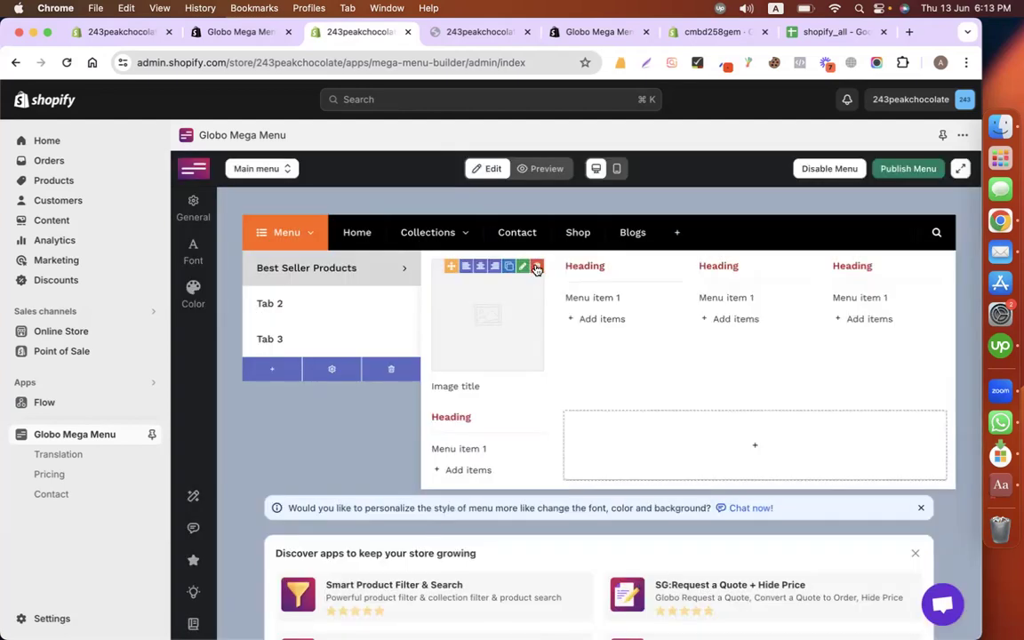
click(537, 269)
click(761, 433)
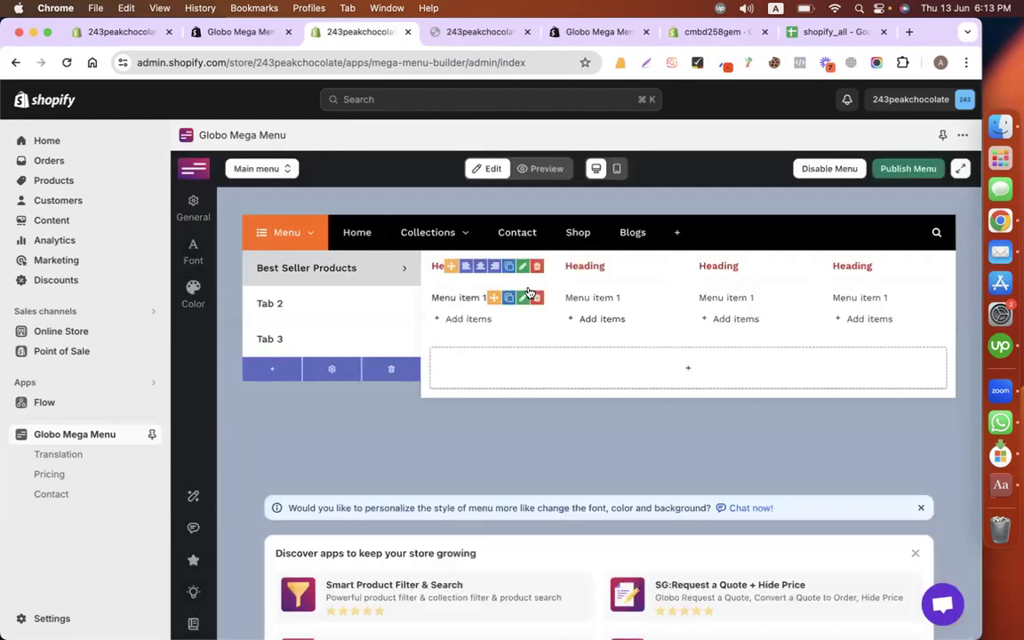
click(537, 268)
click(763, 434)
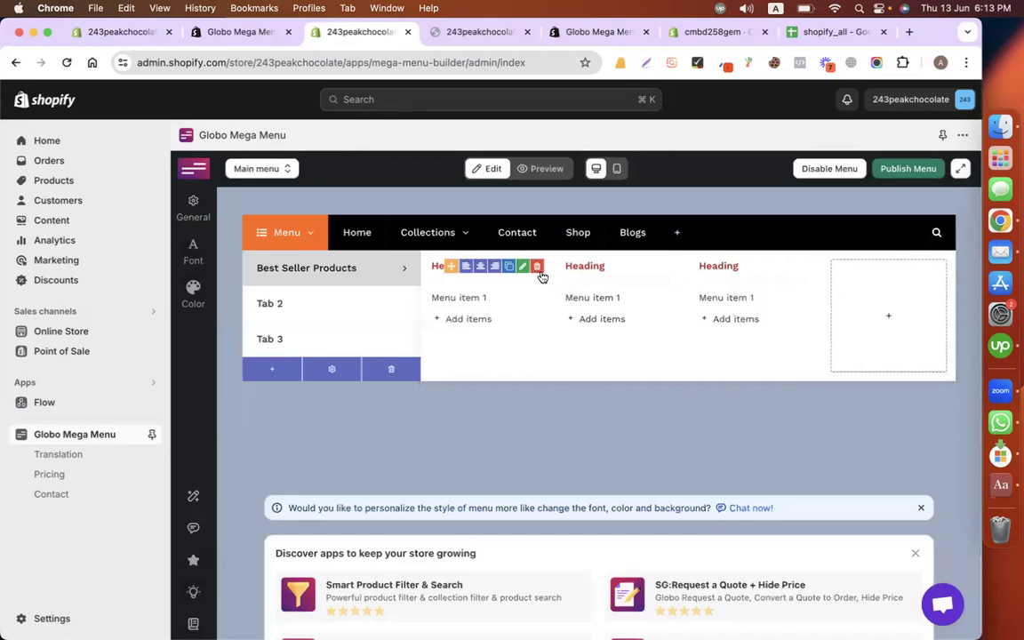
click(537, 268)
click(762, 433)
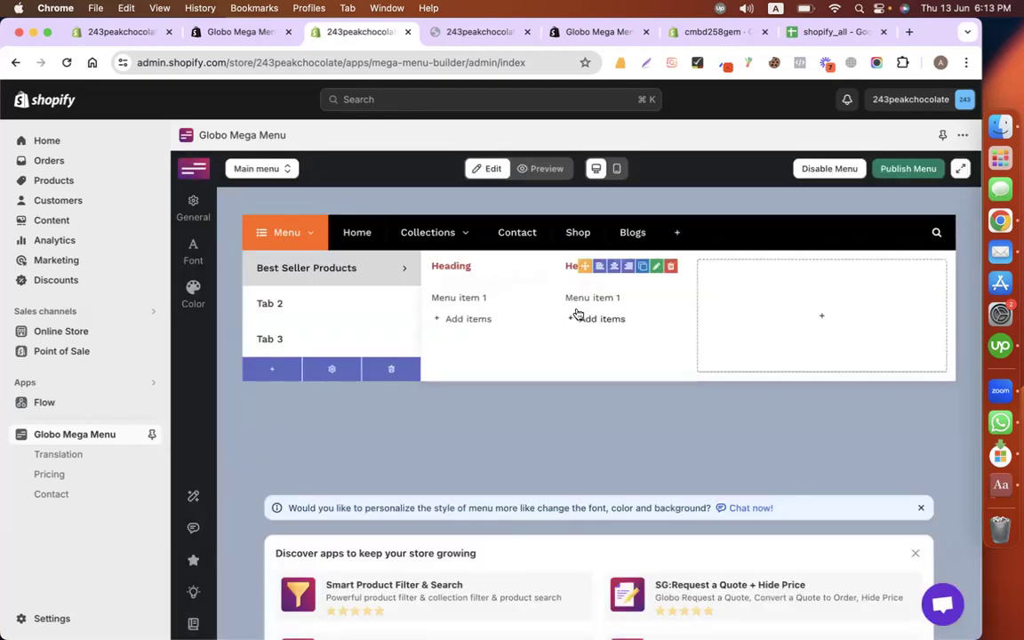
click(536, 266)
click(763, 433)
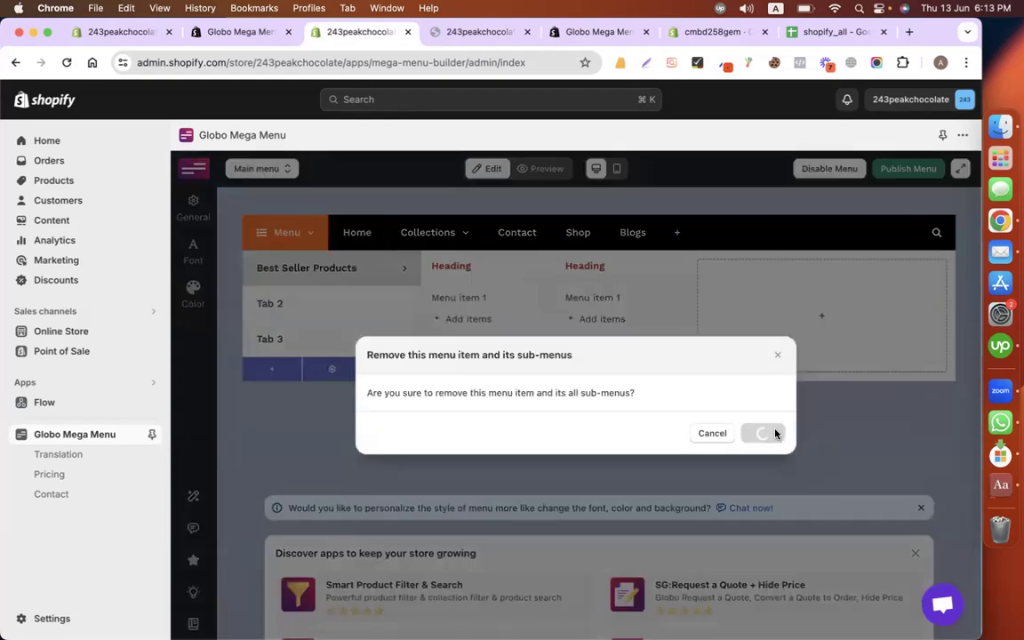
mouse_move(537, 282)
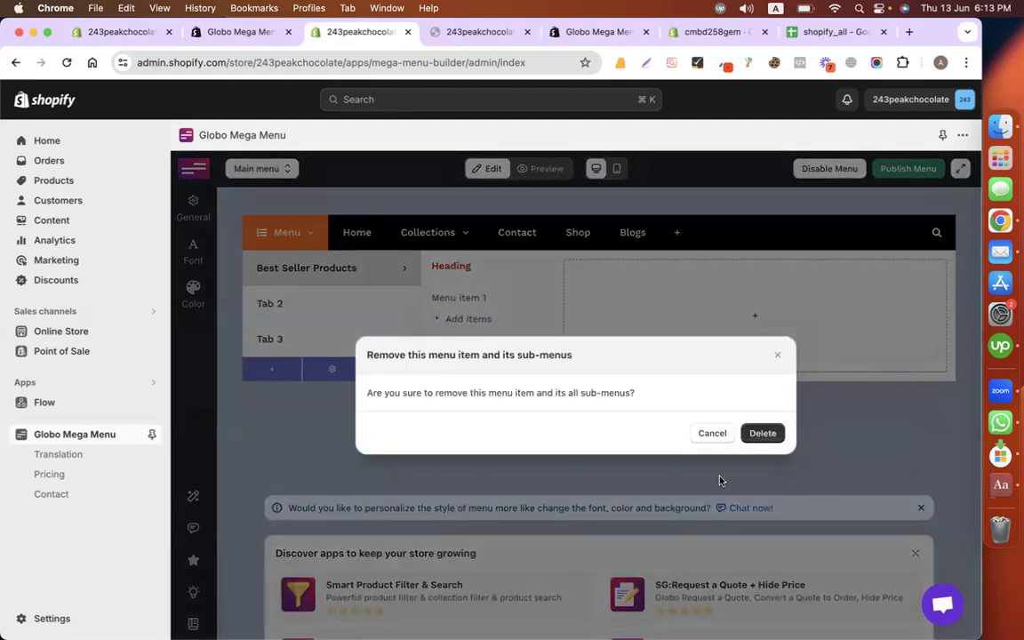
click(759, 438)
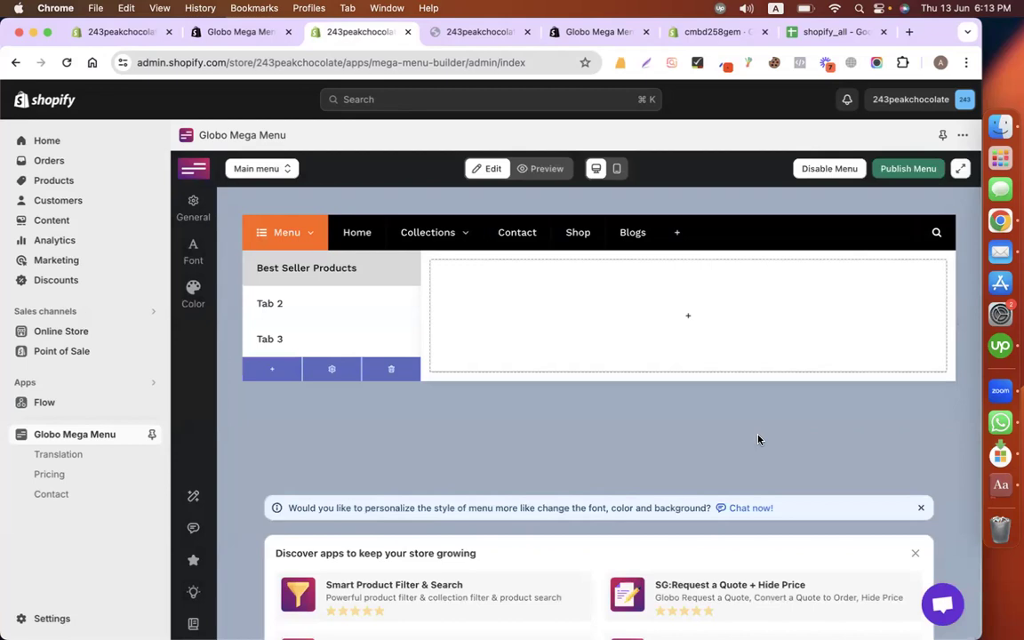
click(664, 306)
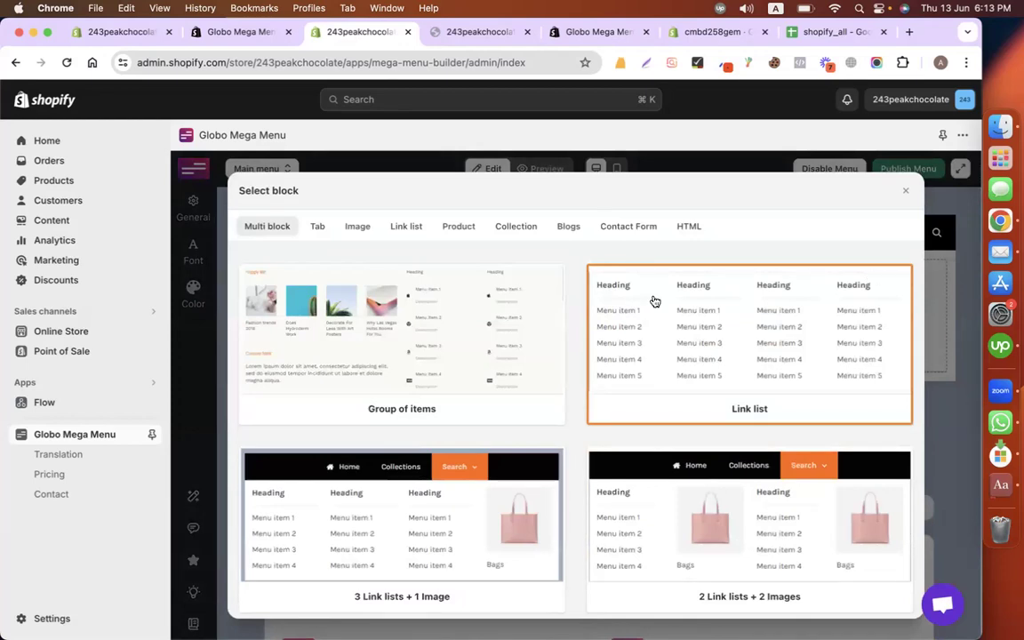
Step: Add a single-product block for PEAK CHOCOLATE ($19.00) at 4/12 width and save it
click(457, 229)
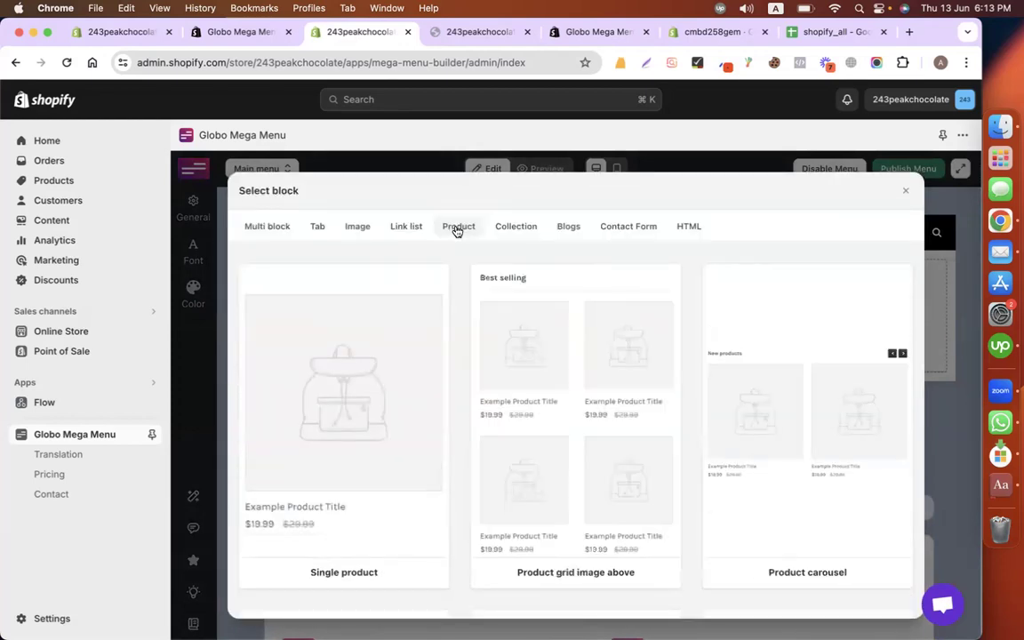
click(363, 397)
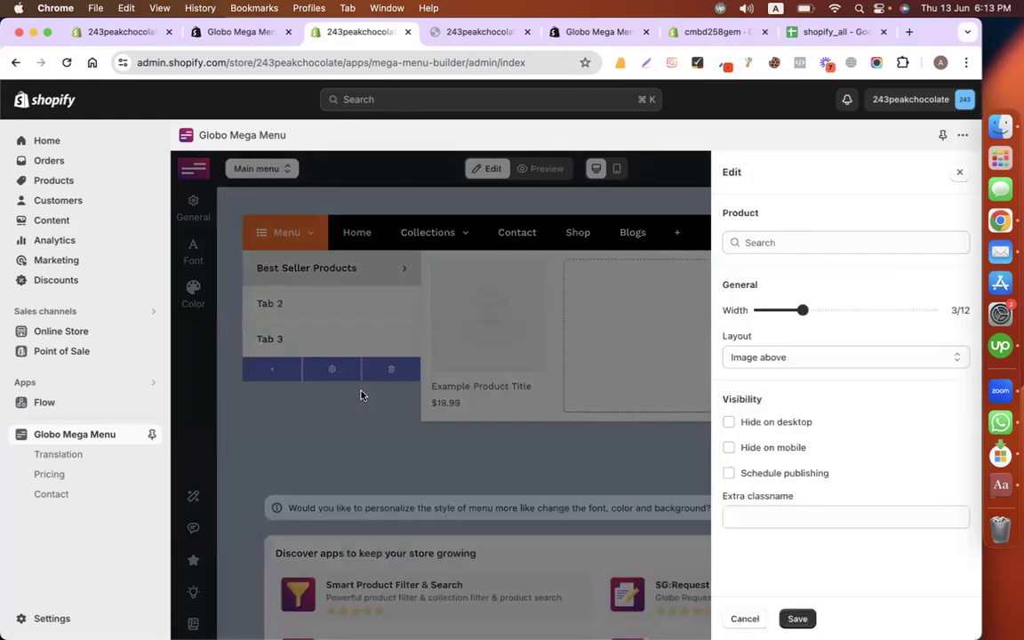
click(792, 240)
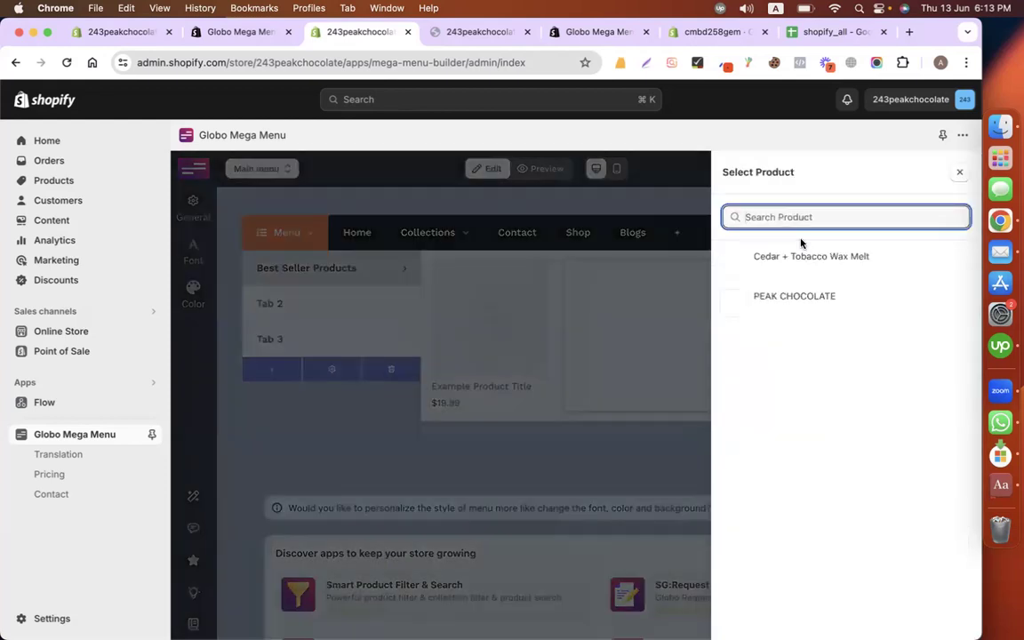
click(813, 297)
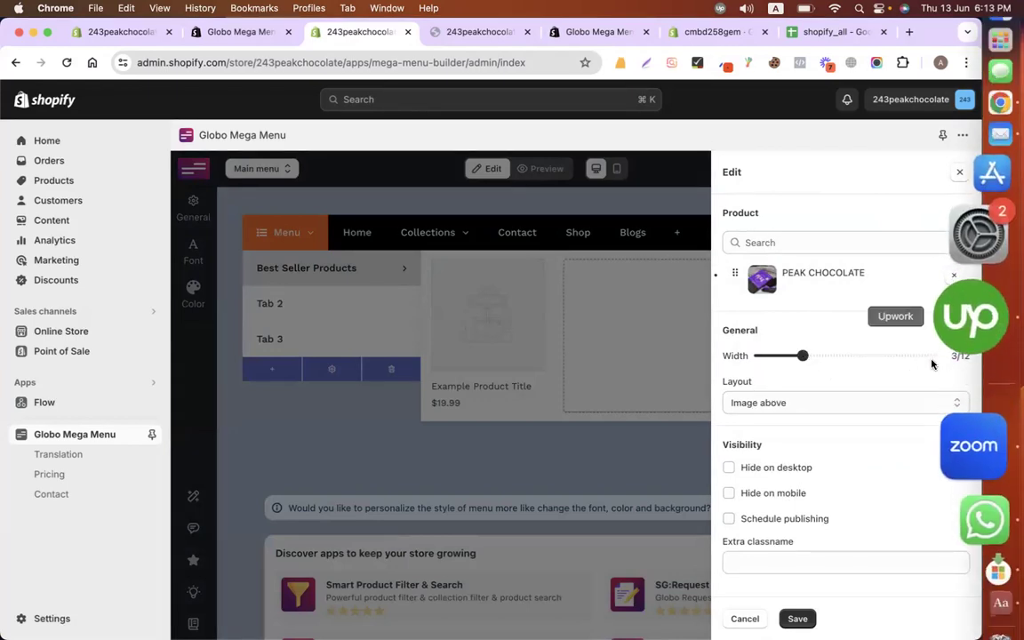
click(803, 355)
drag(803, 355, 816, 356)
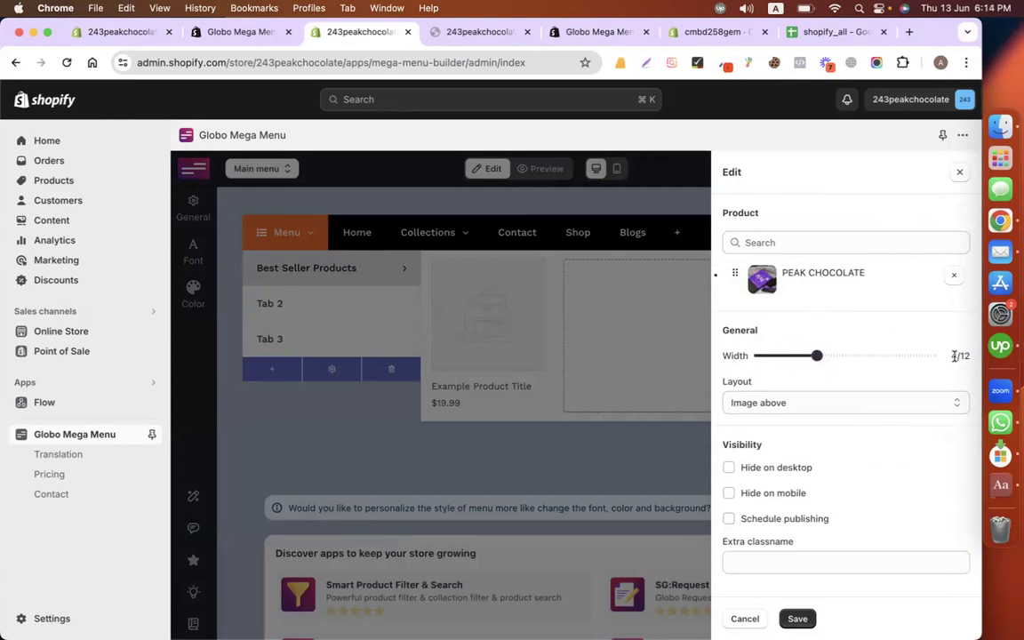
click(801, 618)
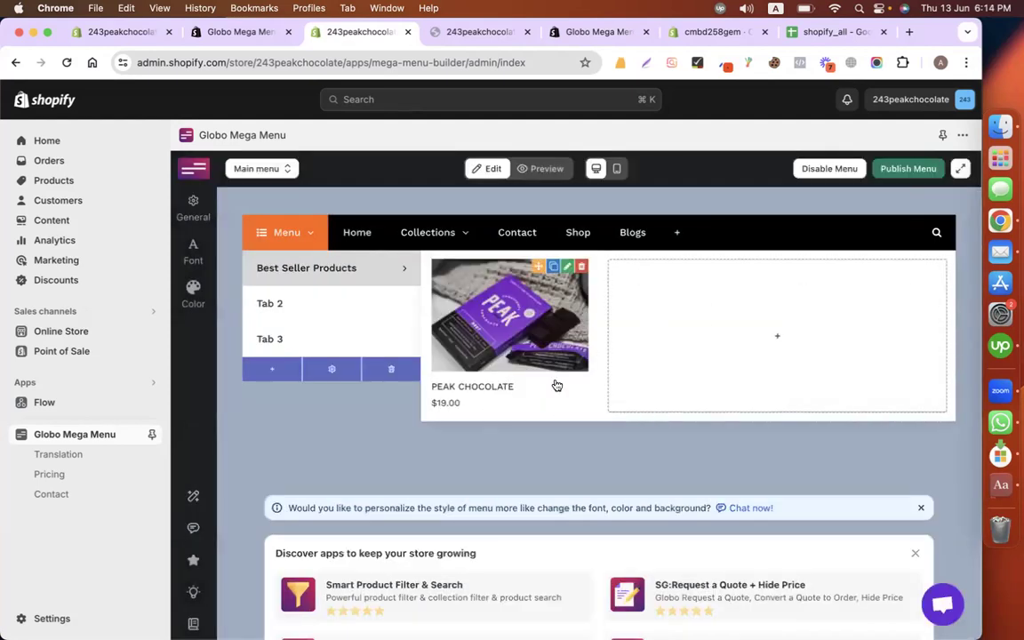
click(749, 349)
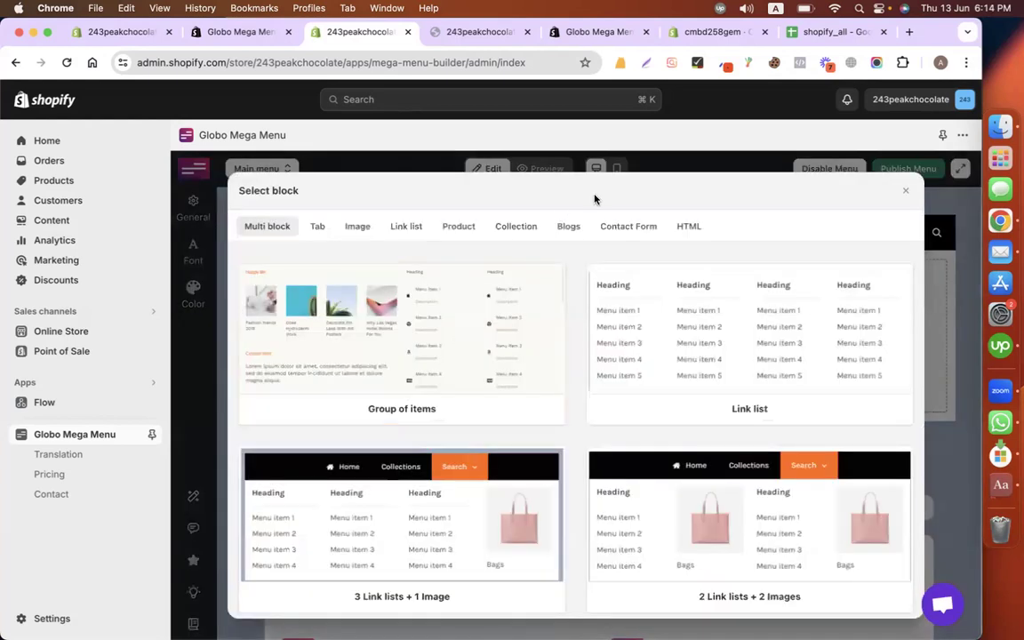
Step: Add a Cedar + Tobacco Wax Melt product block at 4/12 width and save it
click(458, 227)
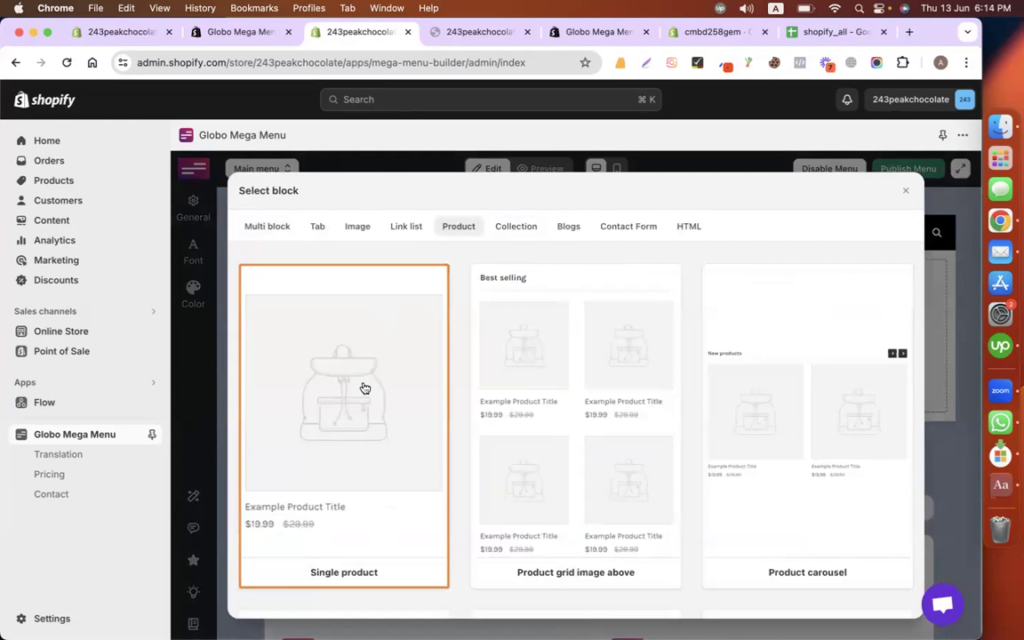
click(362, 385)
click(845, 248)
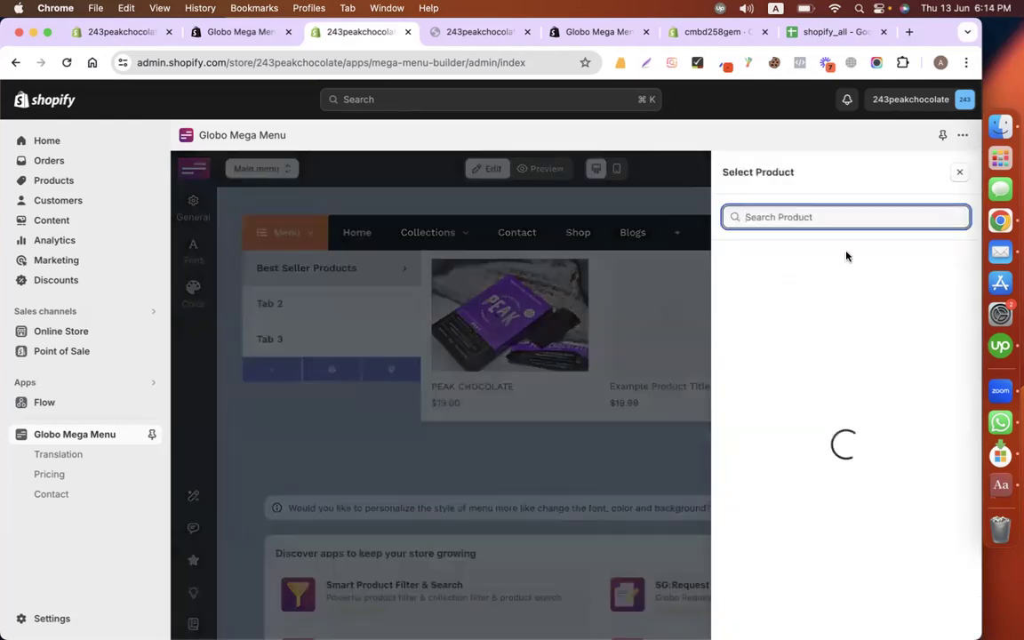
click(824, 267)
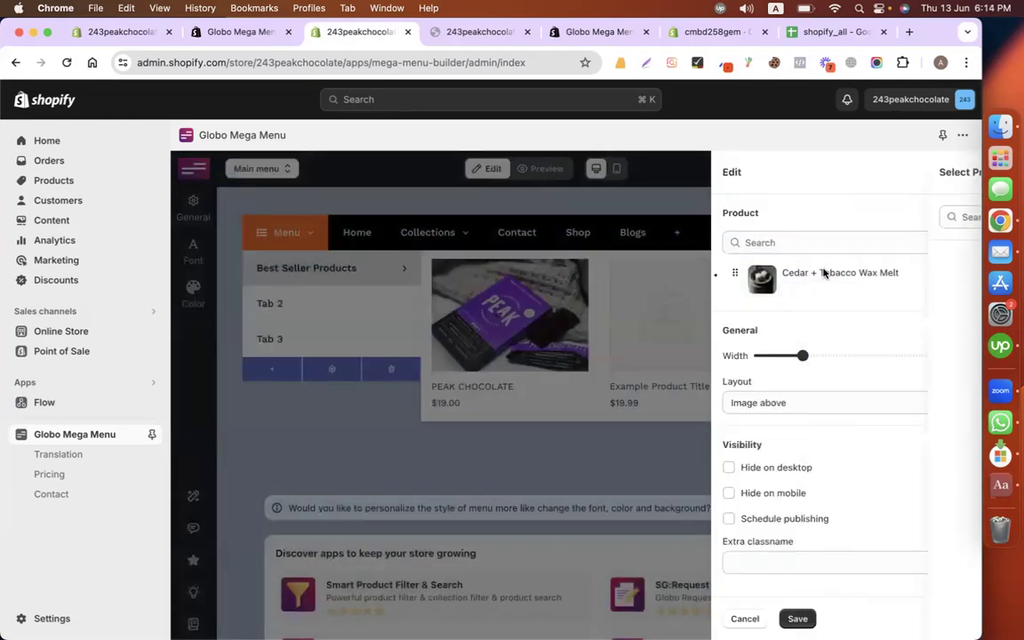
drag(809, 359, 817, 356)
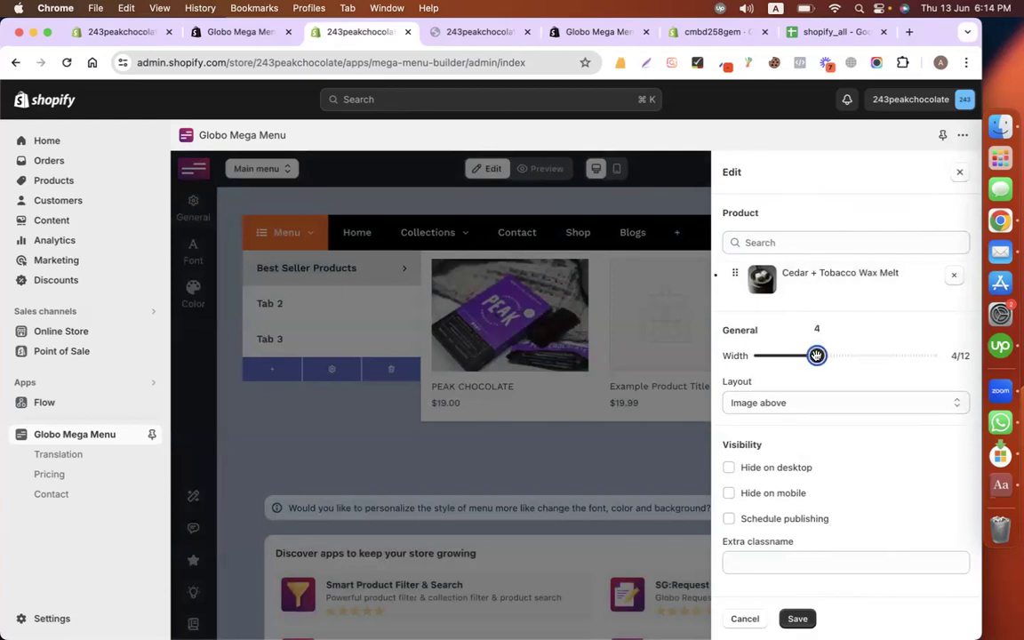
click(799, 619)
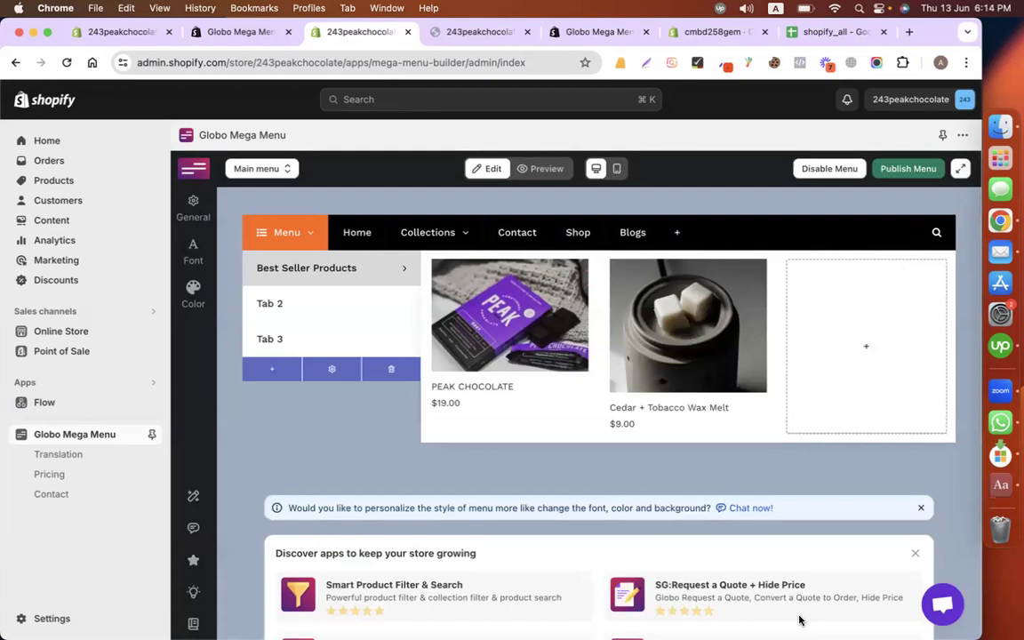
Step: Add a third product block for PEAK CHOCOLATE, widened to 4/12
click(849, 395)
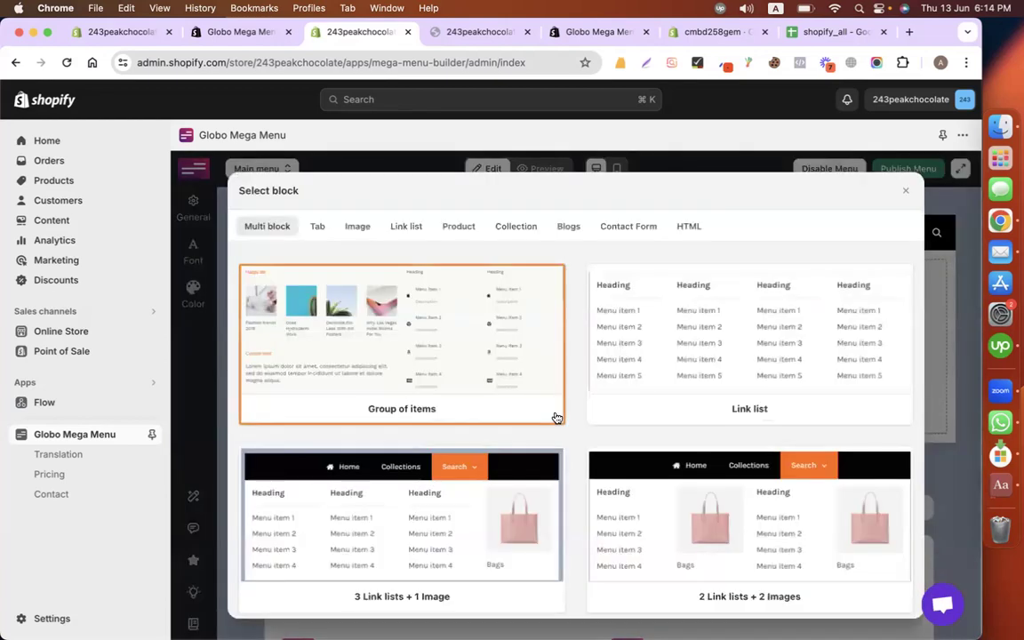
click(459, 226)
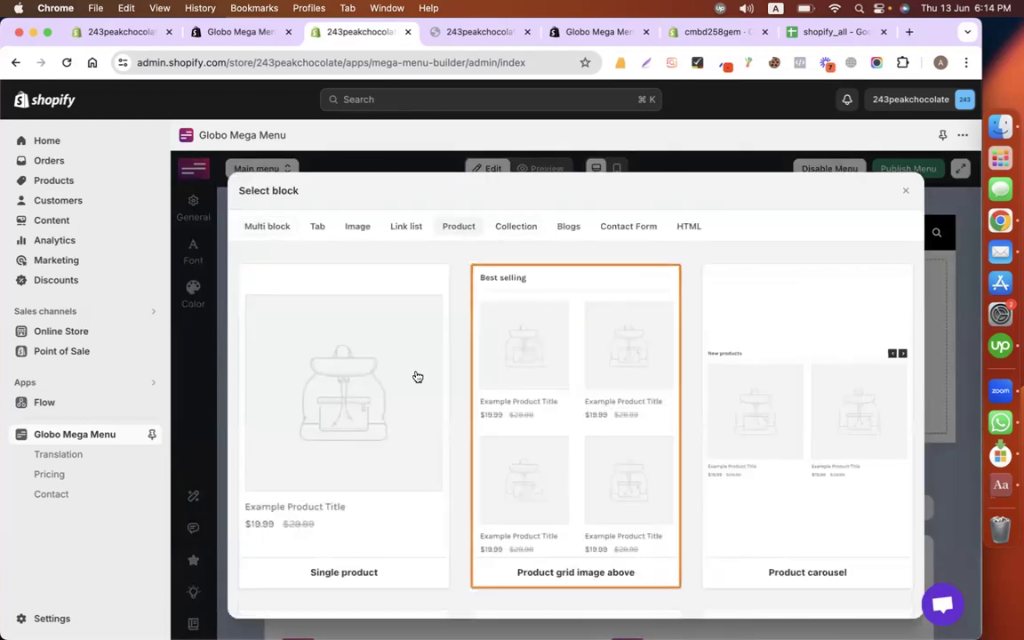
click(793, 302)
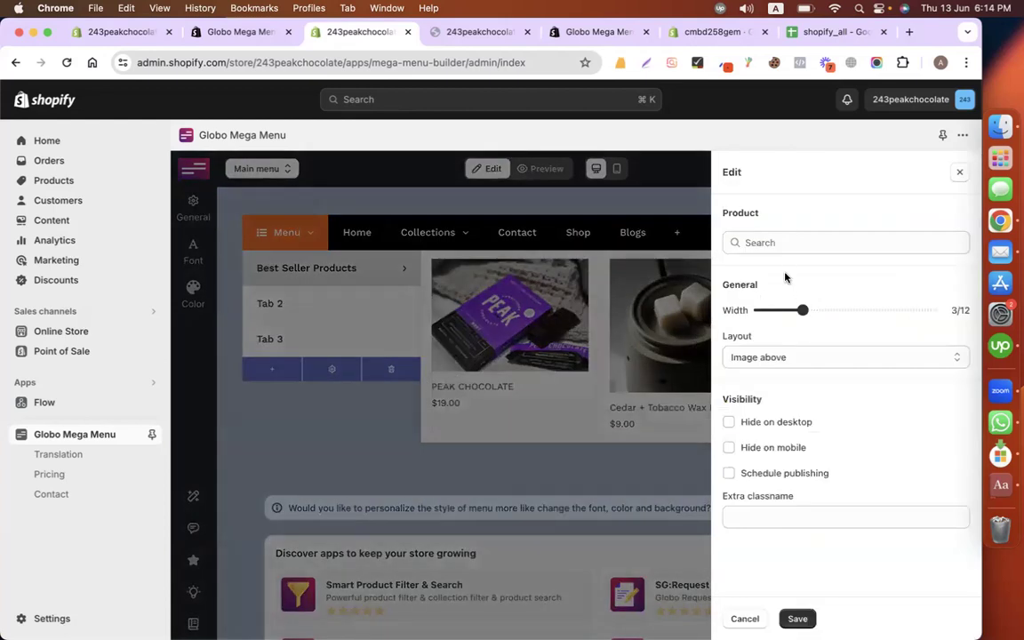
click(836, 242)
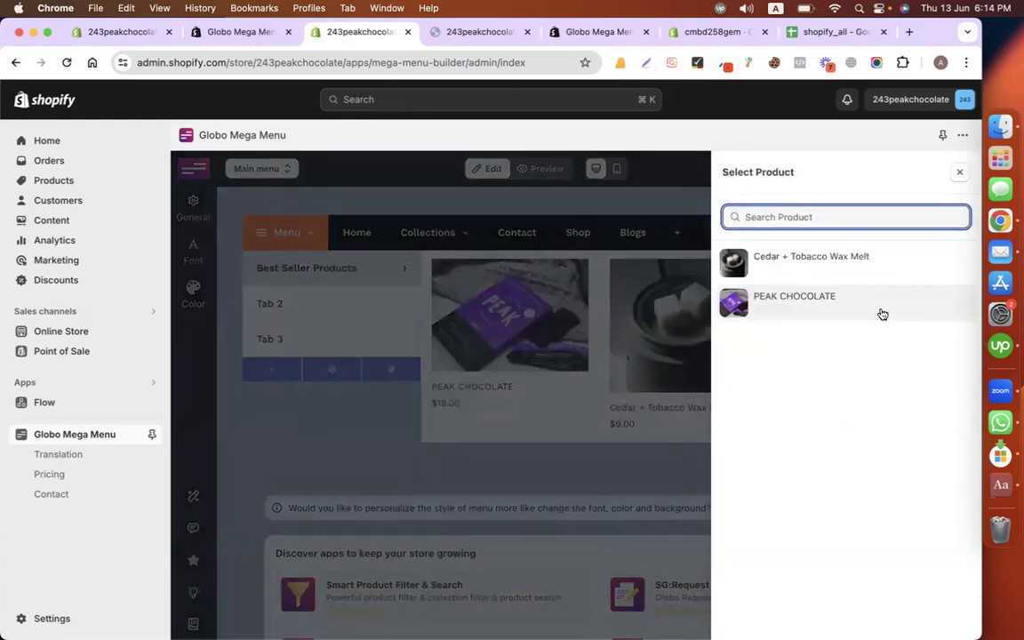
click(883, 314)
drag(805, 354, 817, 355)
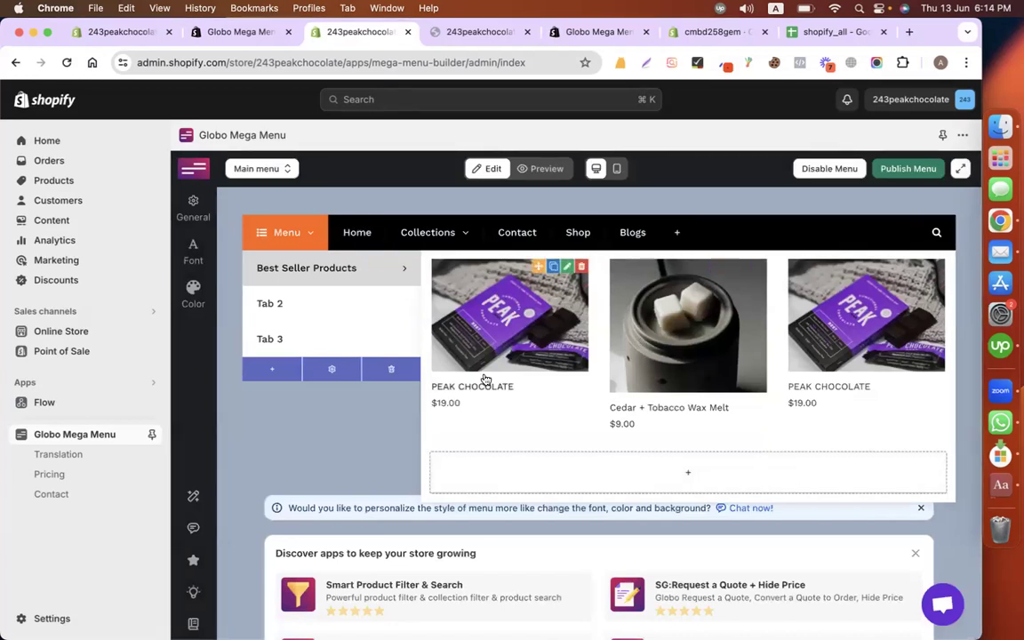
click(397, 296)
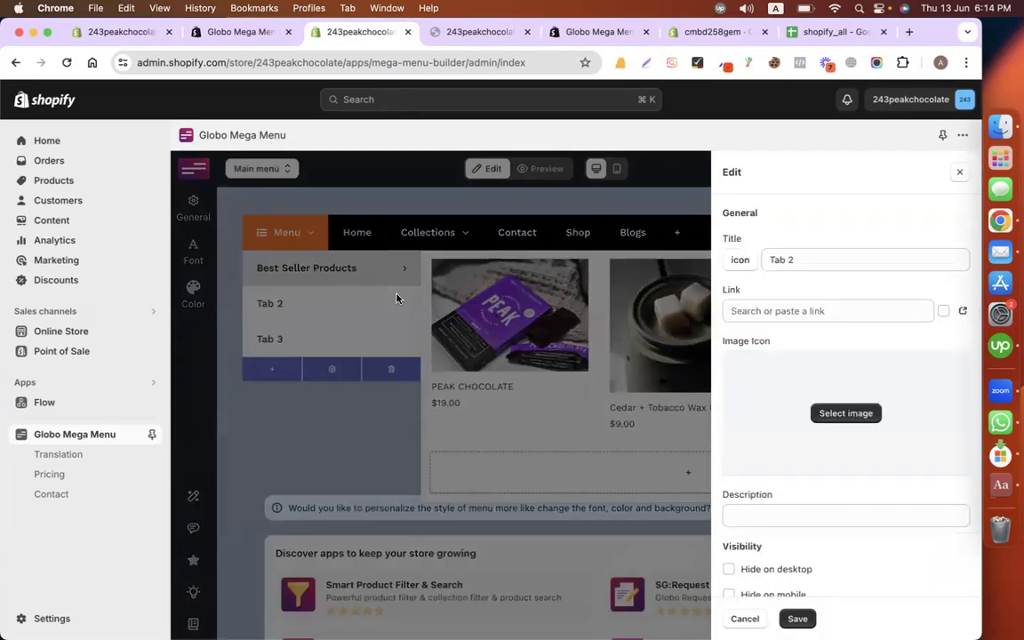
Step: Rename Tab 2 to Sale Products, link it to the New products collection, and save
triple_click(825, 259)
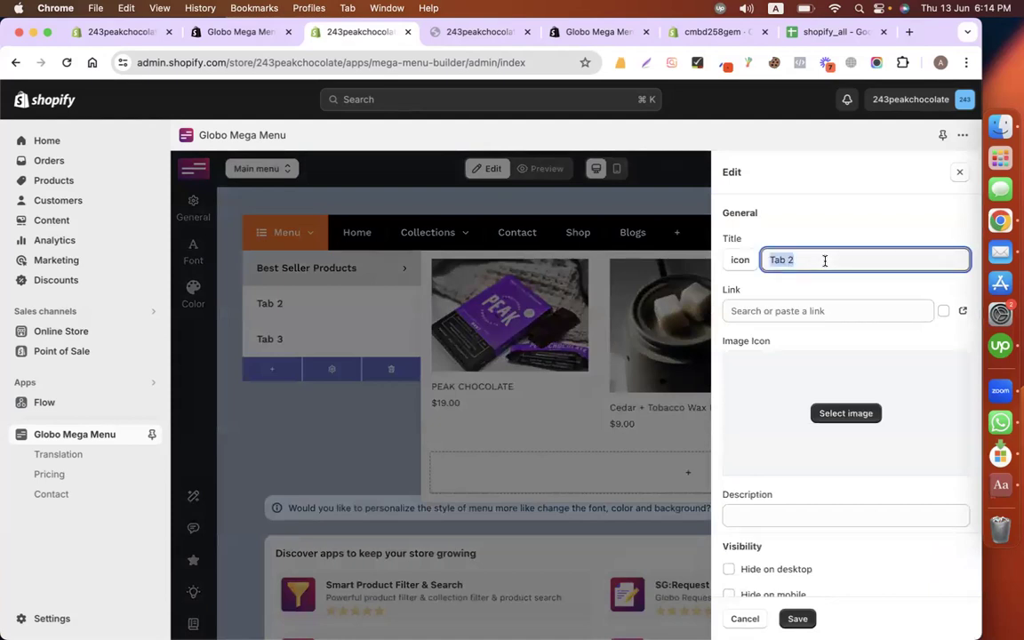
text(Sale)
click(844, 313)
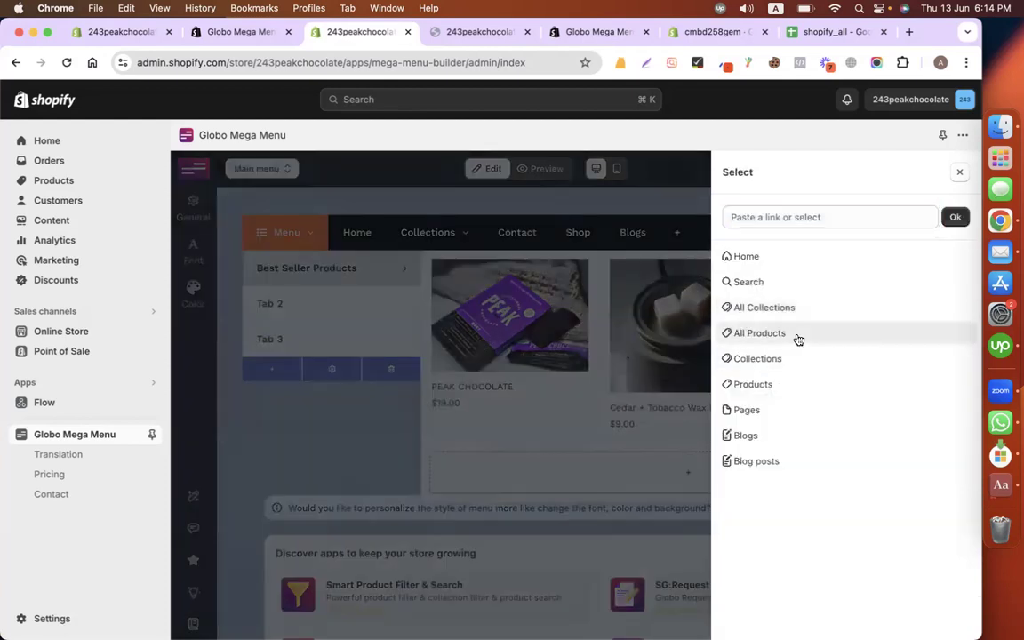
click(796, 336)
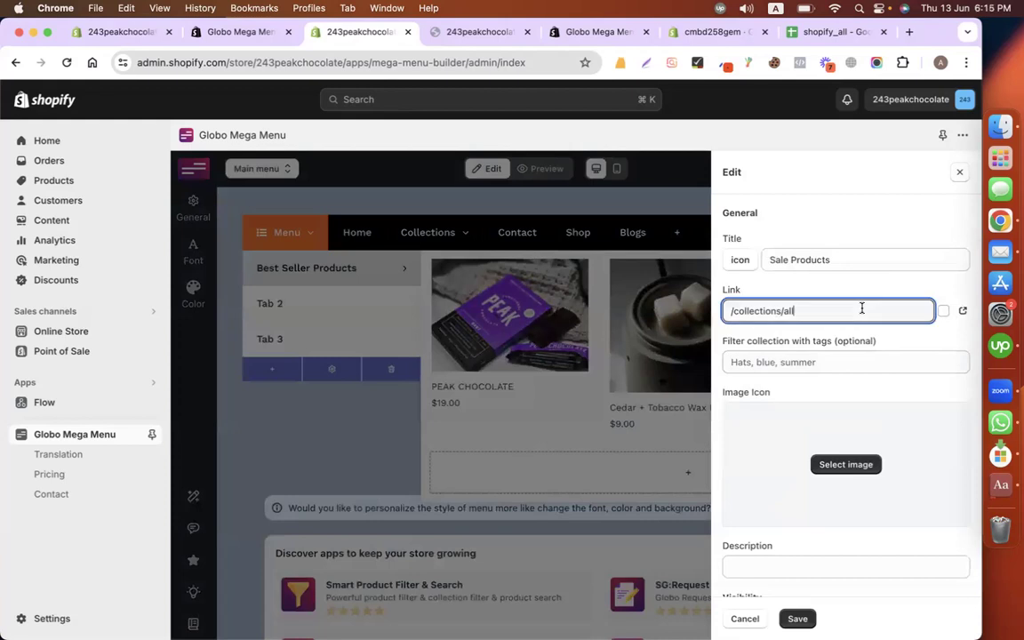
key(super+a)
key(BackSpace)
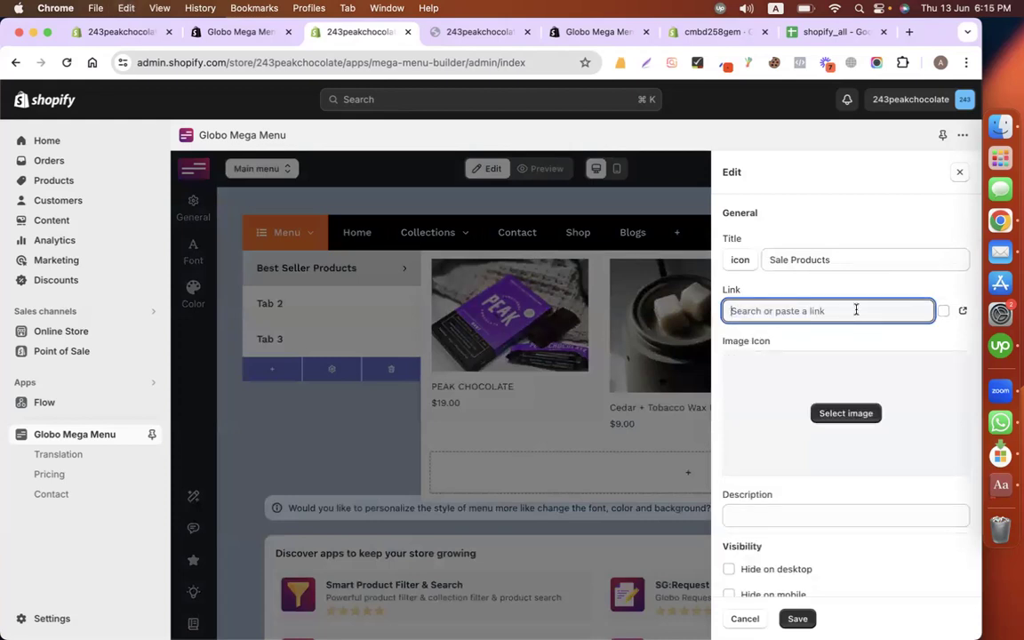
click(817, 306)
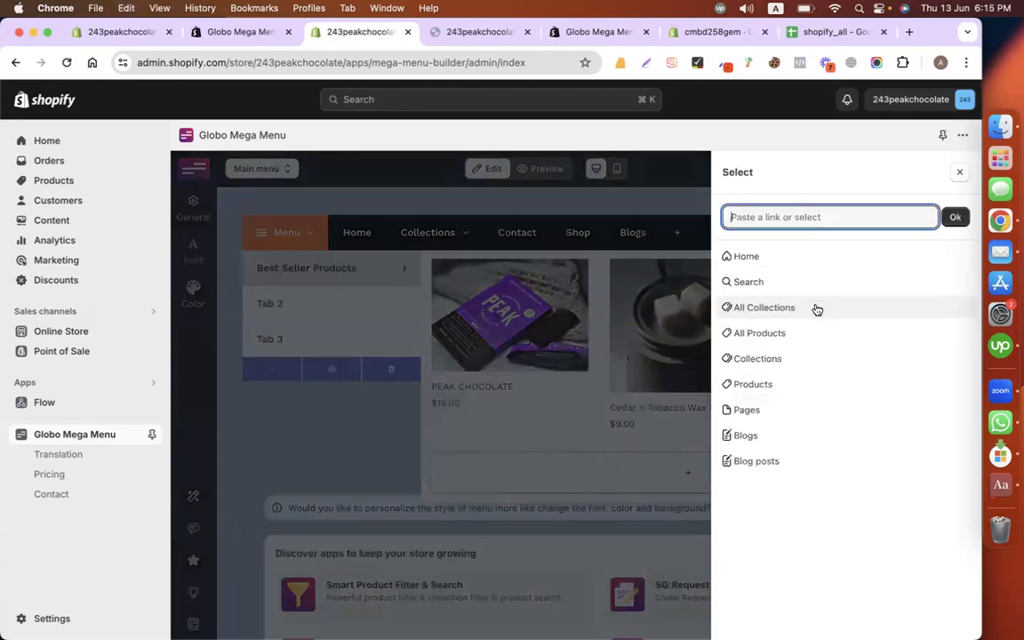
click(775, 361)
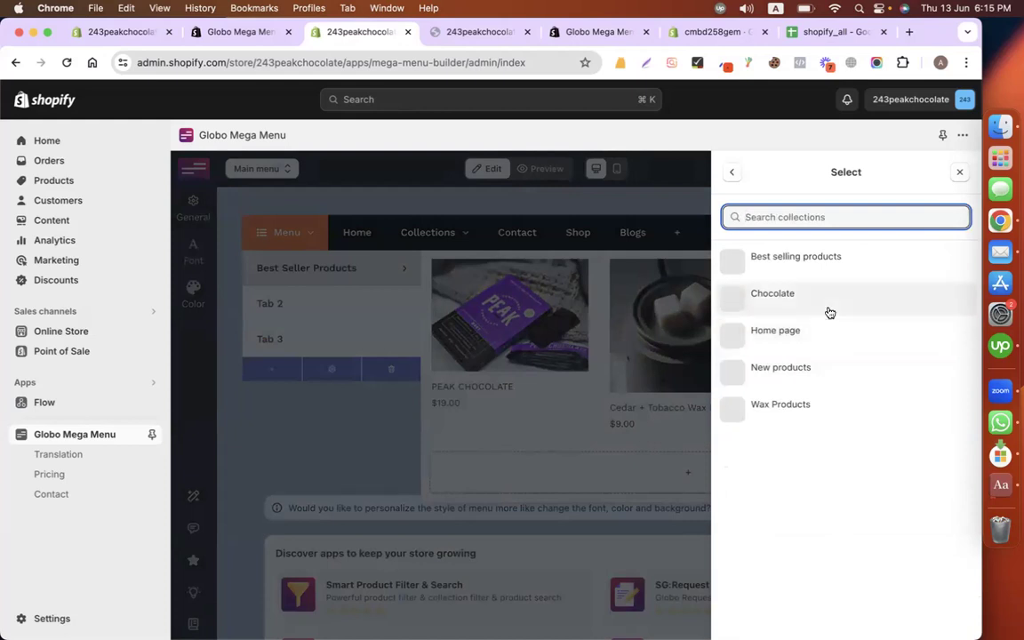
click(811, 376)
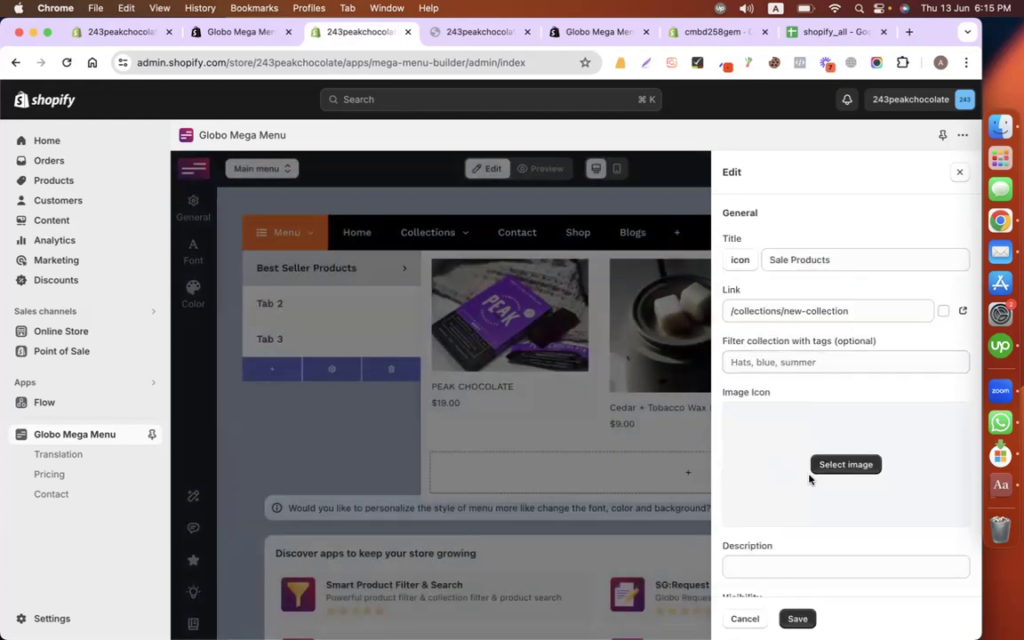
click(800, 616)
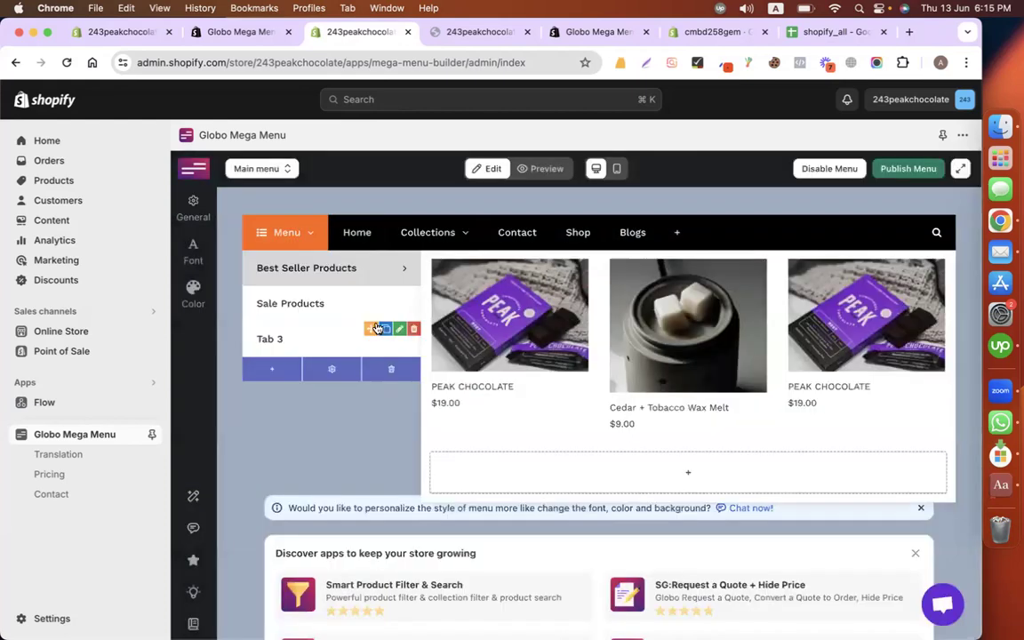
Step: Add a single-product PEAK CHOCOLATE block to Sale Products at width 5 of 12
click(346, 313)
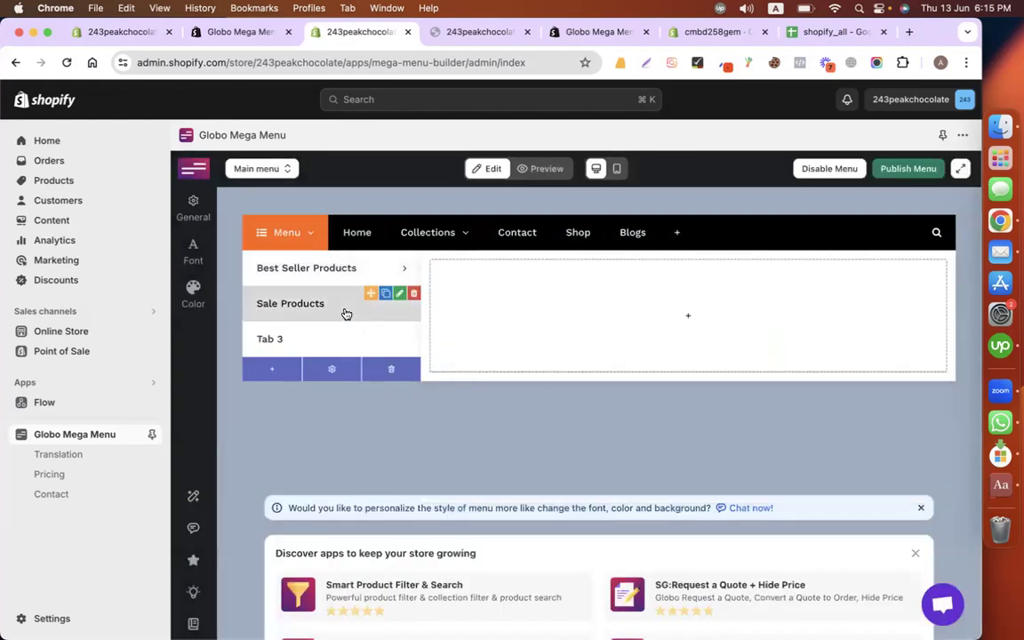
click(575, 313)
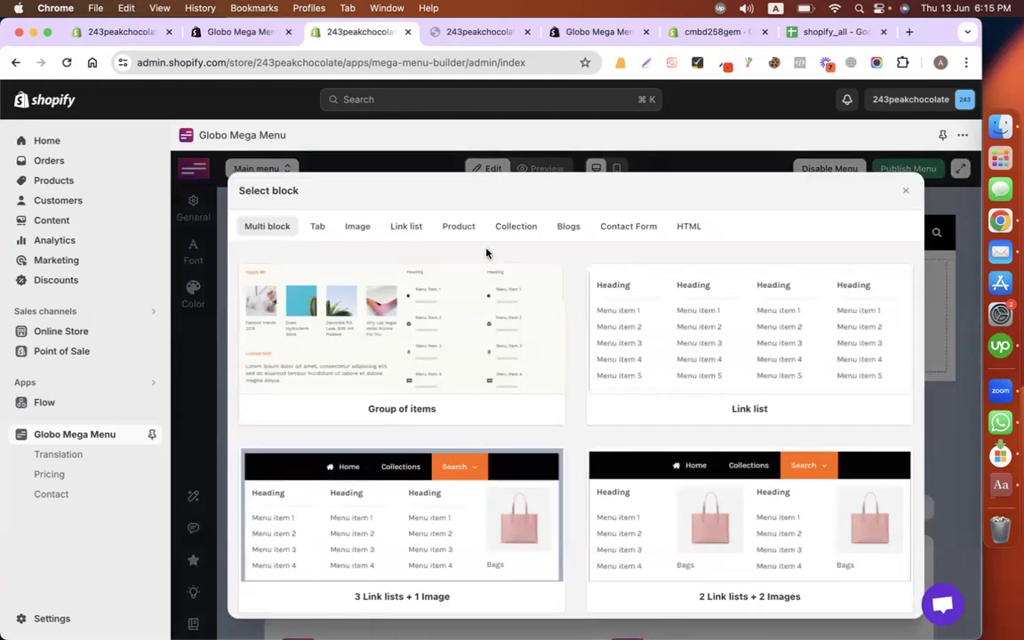
click(474, 230)
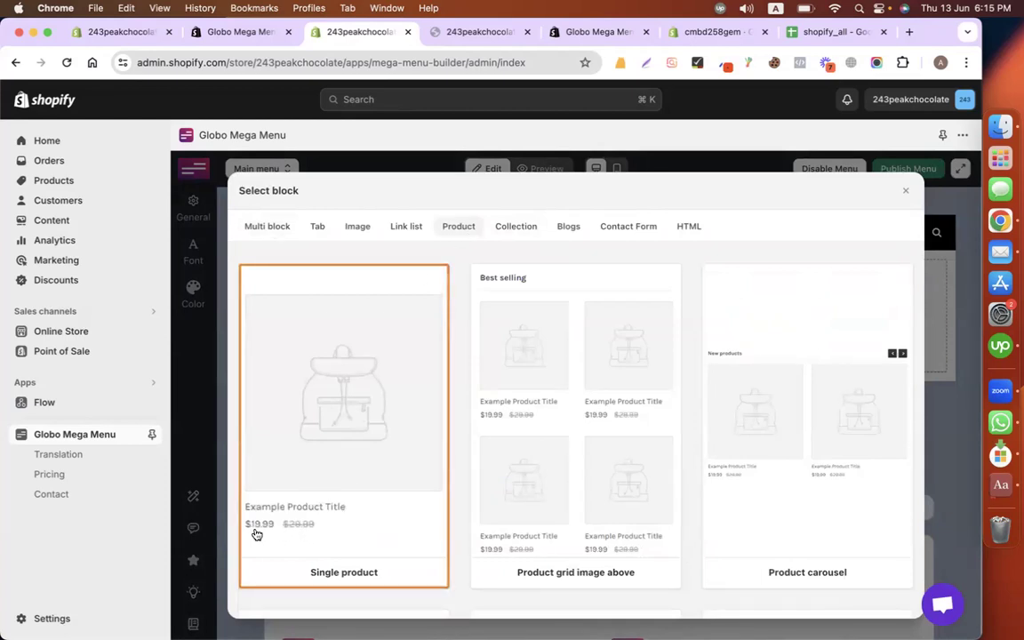
click(601, 517)
click(923, 237)
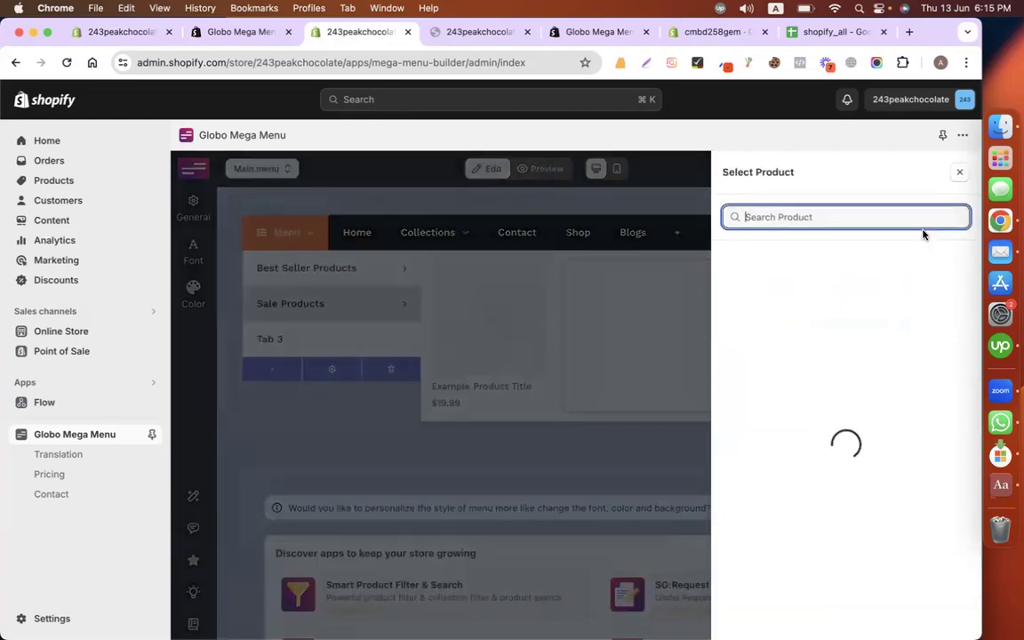
click(830, 308)
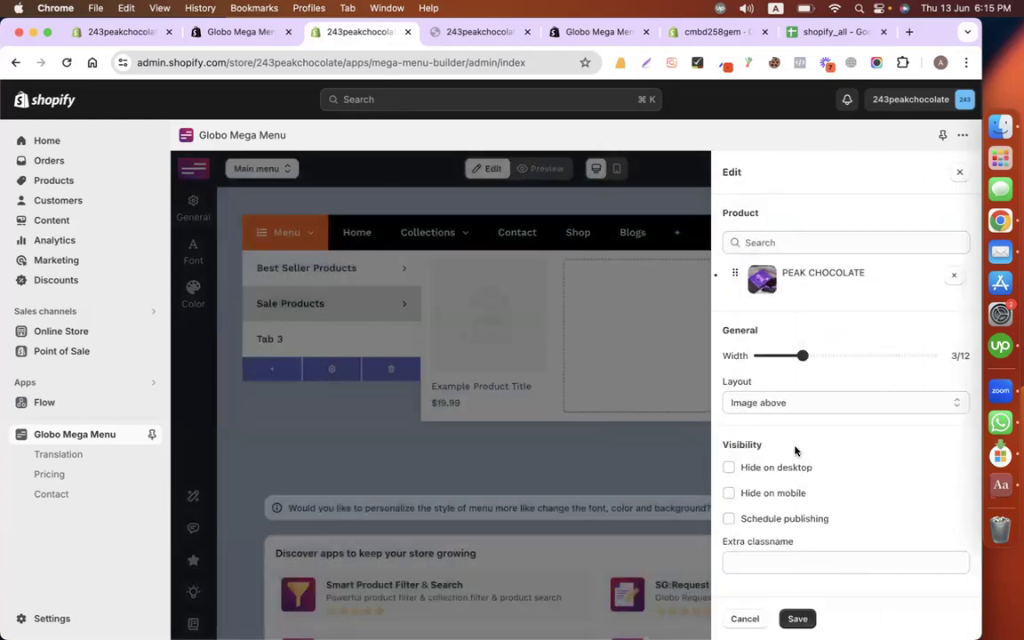
mouse_move(804, 356)
drag(804, 355, 846, 356)
click(800, 618)
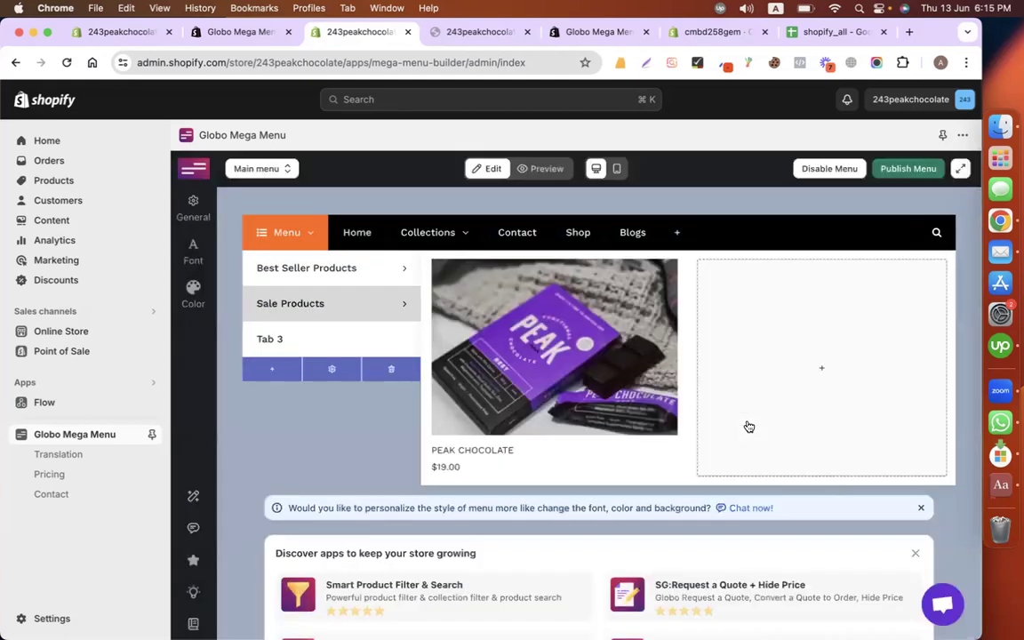
Step: Add a Cedar + Tobacco Wax Melt block at width 6 of 12, then delete Tab 3
click(819, 366)
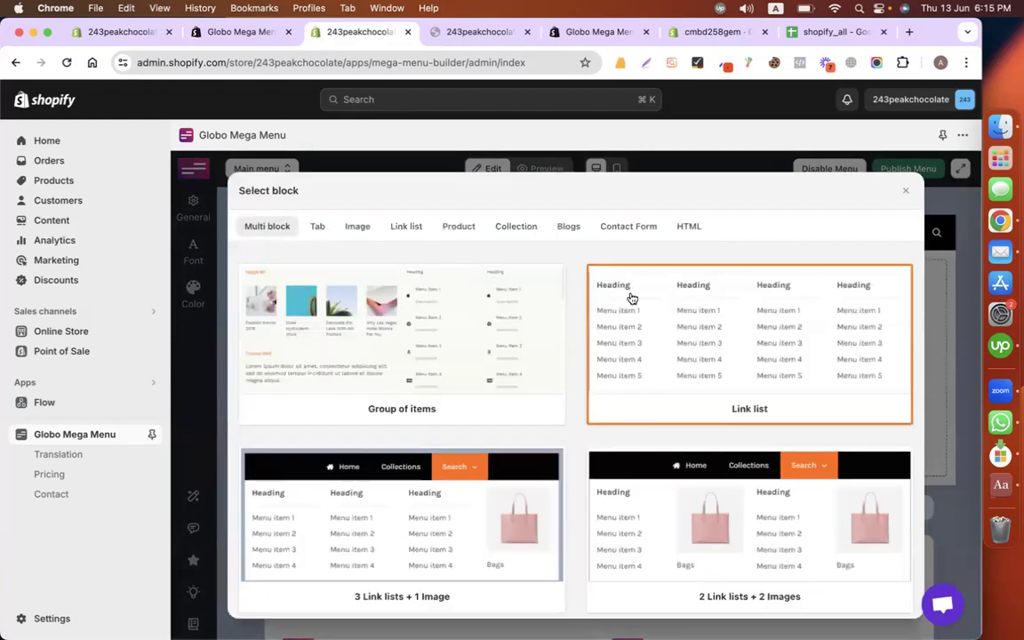
click(458, 228)
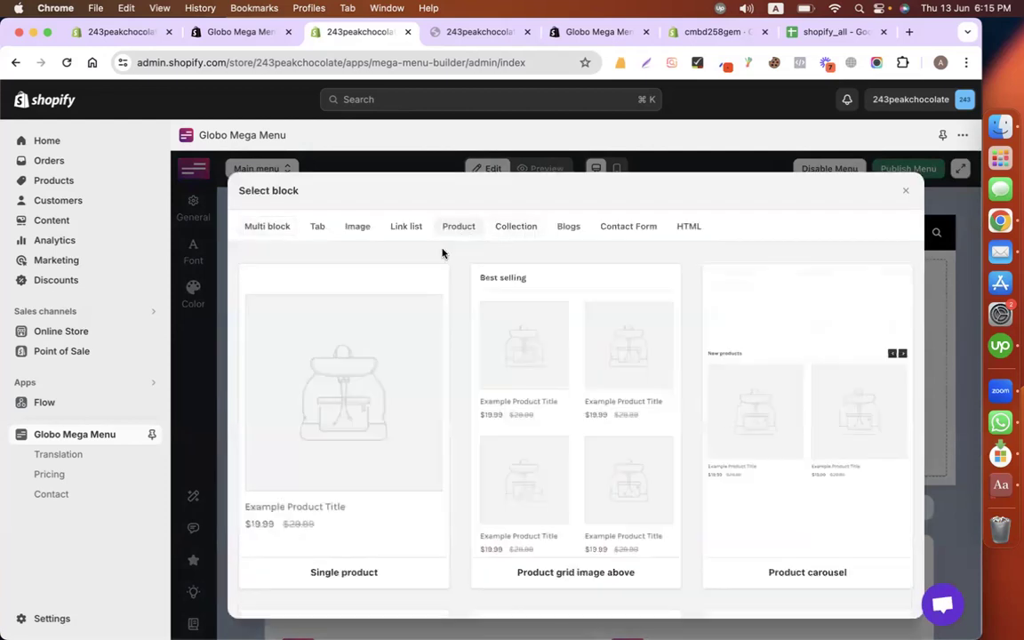
click(375, 382)
click(871, 248)
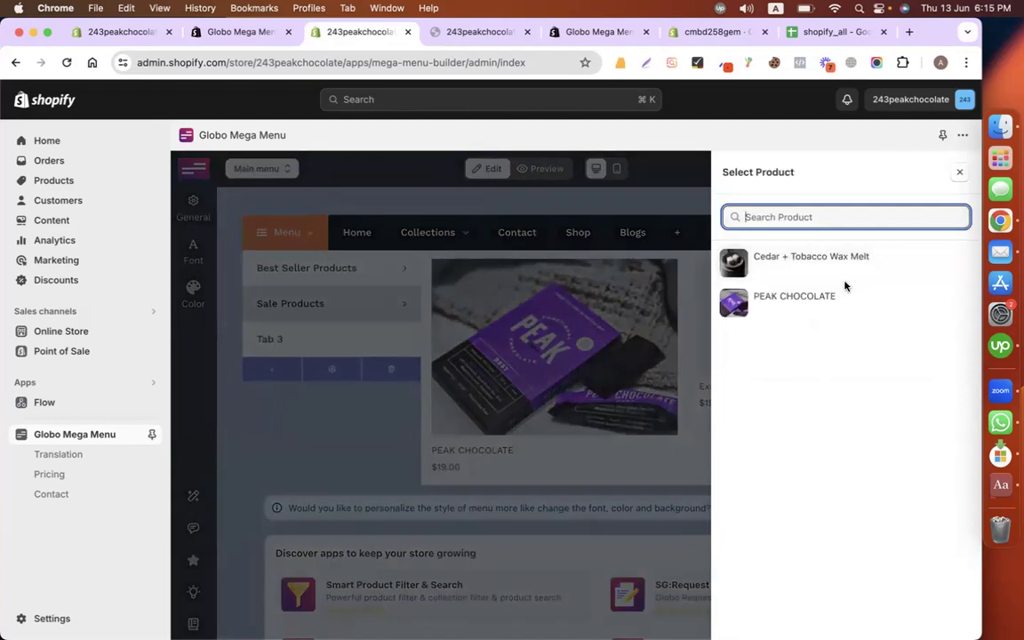
click(845, 259)
drag(803, 355, 843, 355)
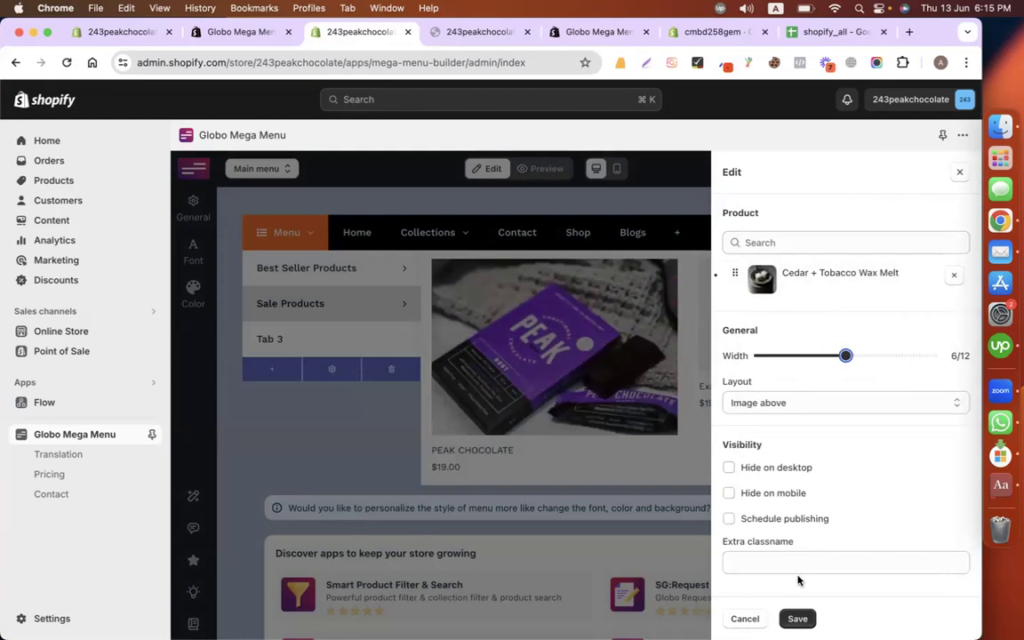
click(798, 619)
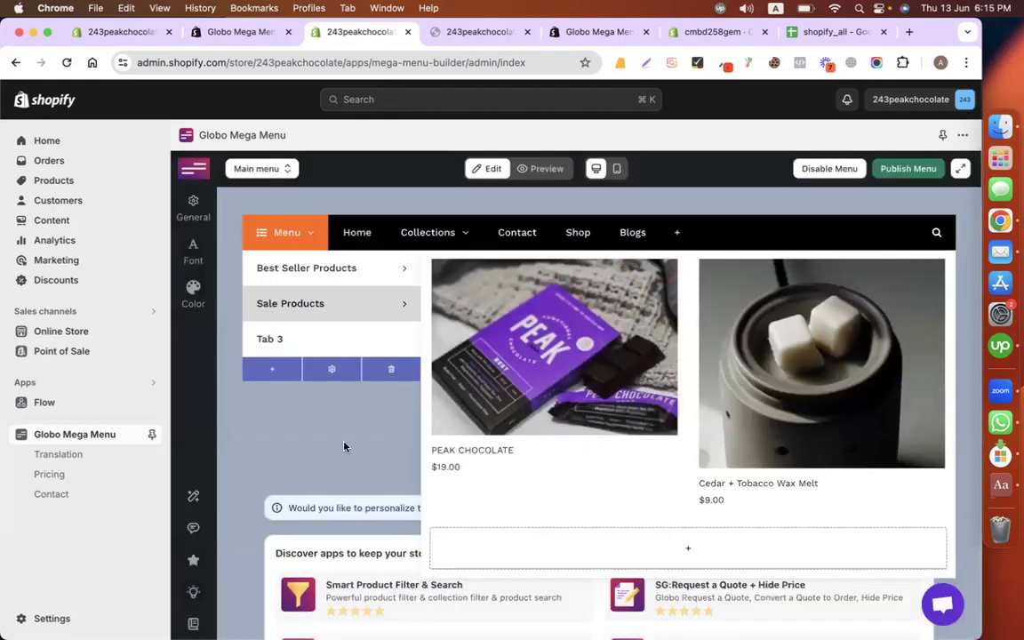
click(413, 331)
click(760, 434)
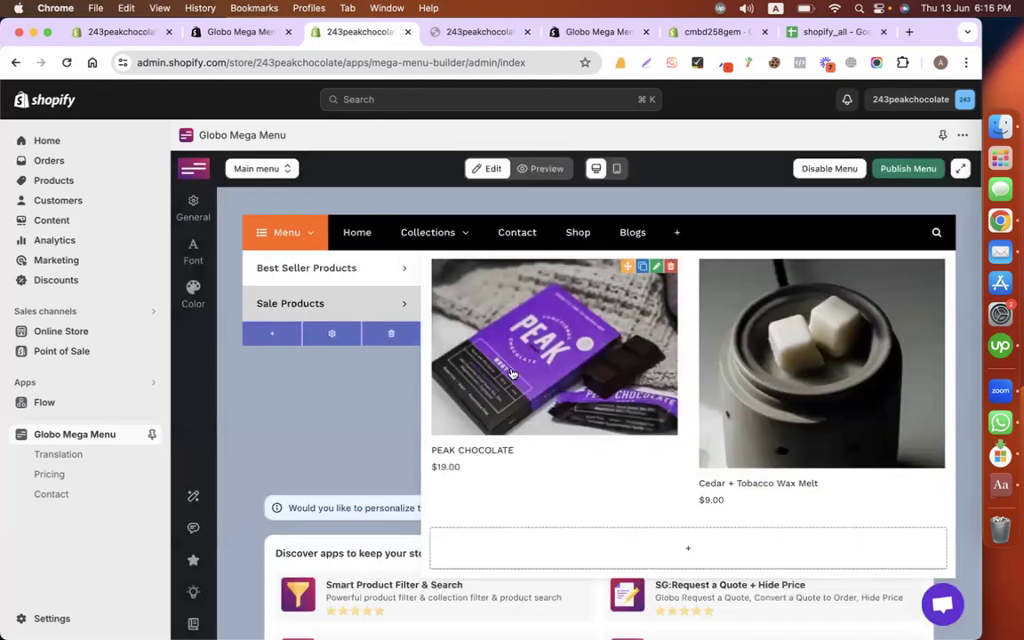
Step: Publish the mega menu to the Dawn theme and go to its App embeds settings
click(379, 313)
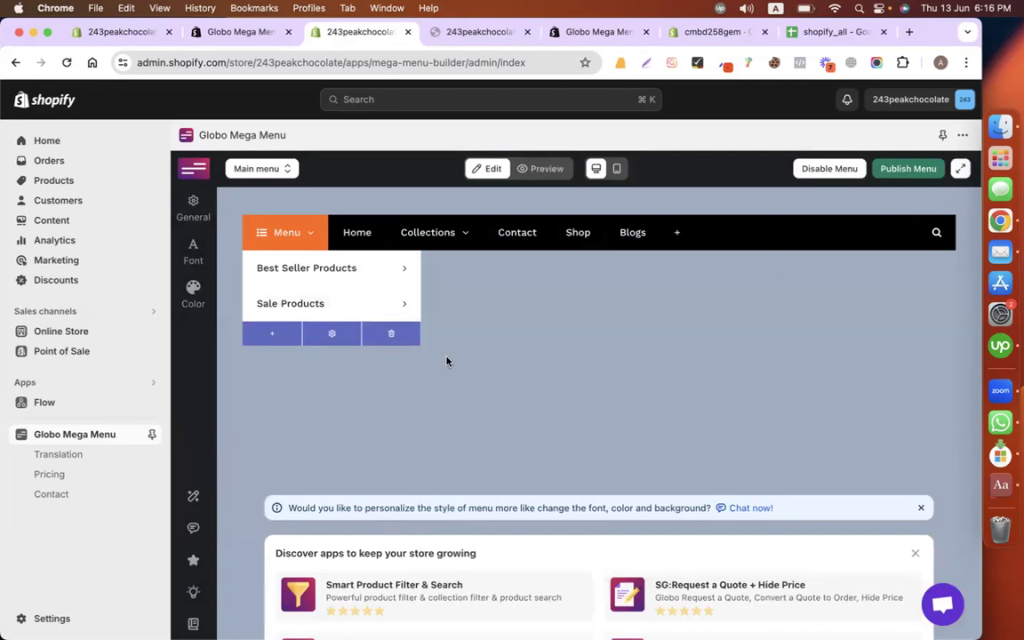
click(906, 169)
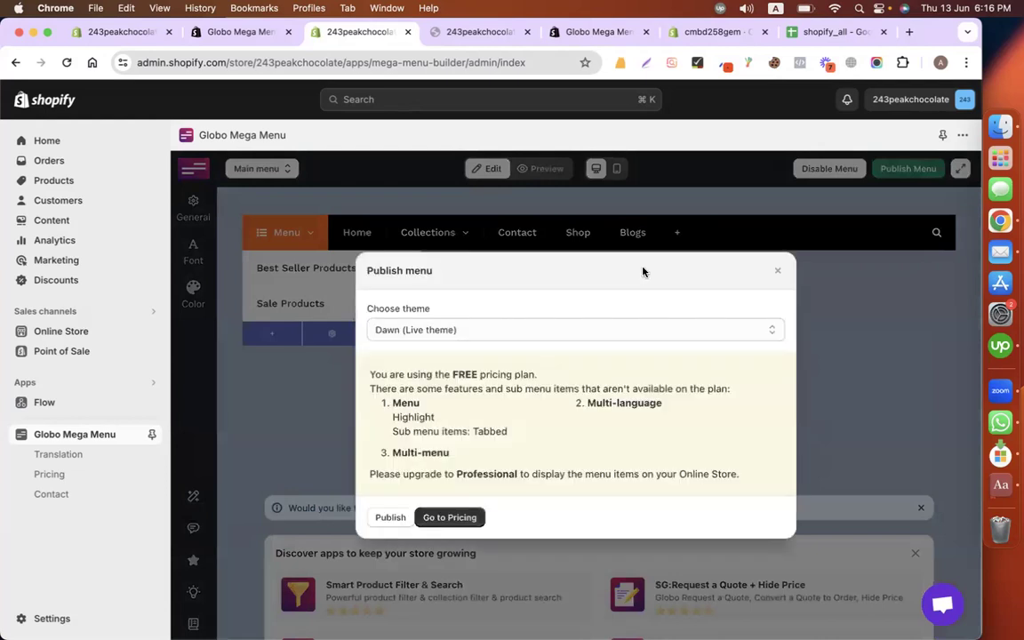
click(393, 521)
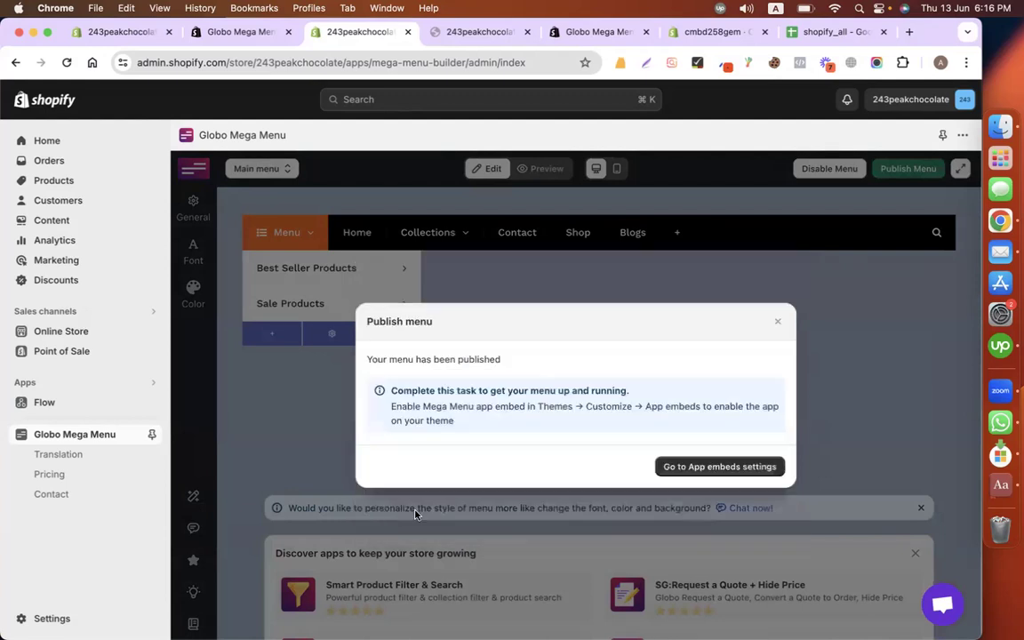
click(728, 467)
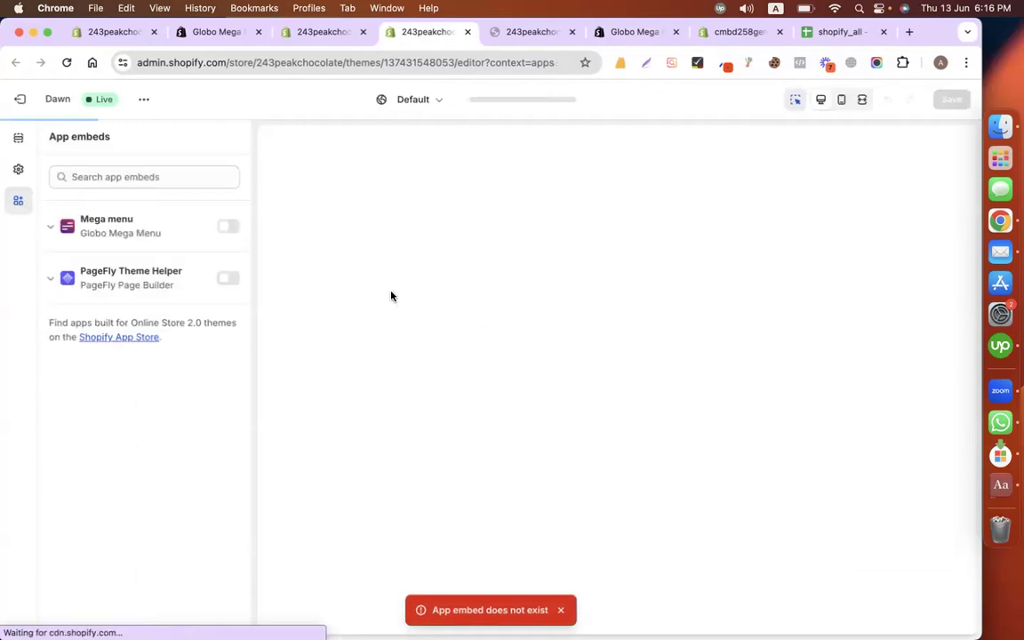
Step: Enable the Mega menu app embed in Dawn, save the theme, and return to Globo Mega Menu
click(228, 227)
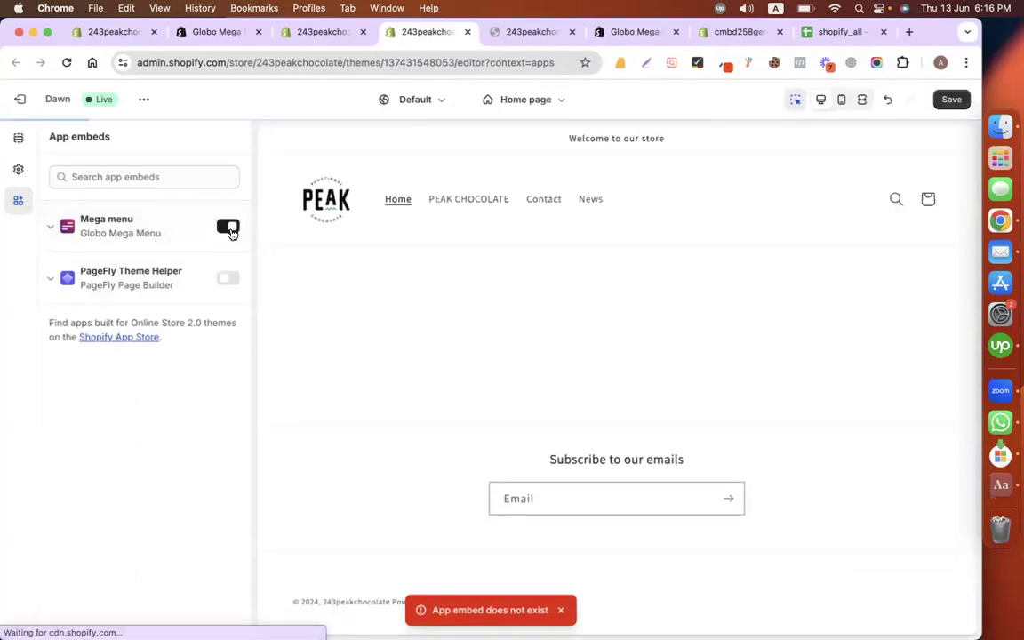
click(950, 98)
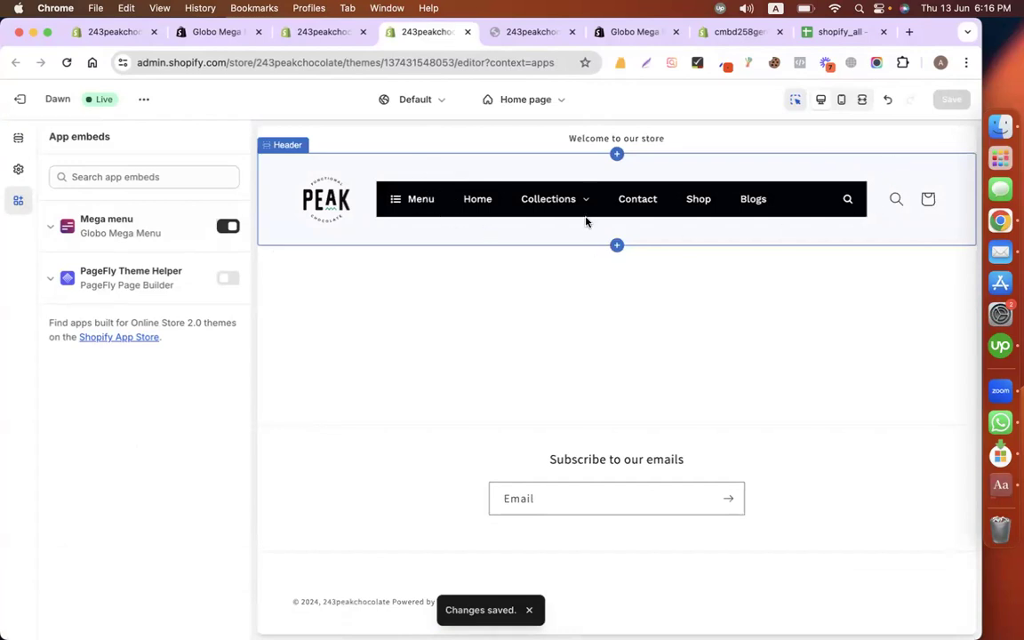
click(214, 34)
click(308, 34)
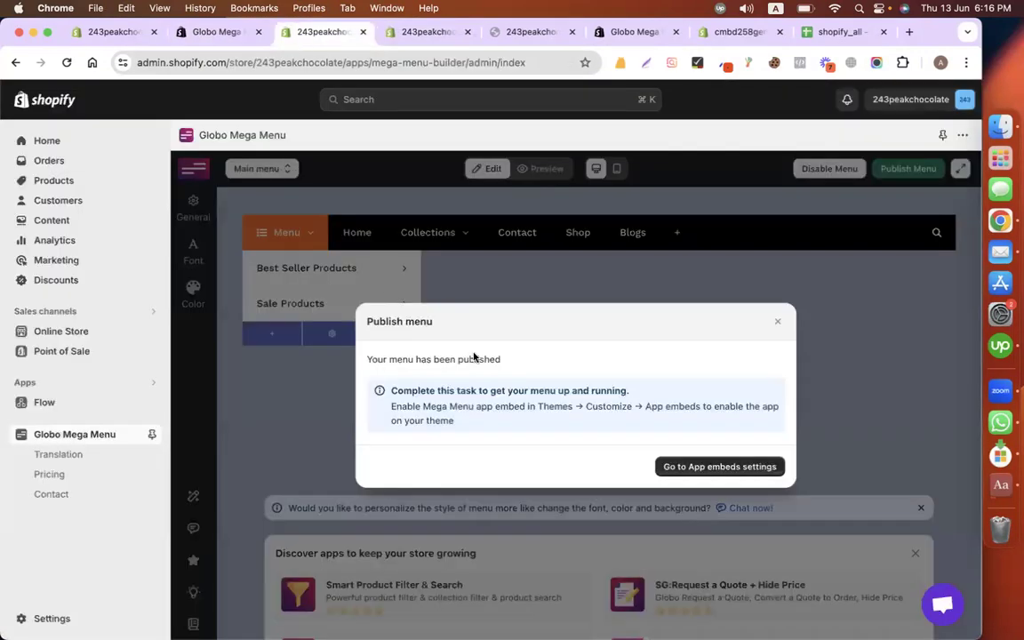
Step: Set the main menu text to #120101, background to white #FDFDFD, and hover background to #F3F0F0
click(782, 320)
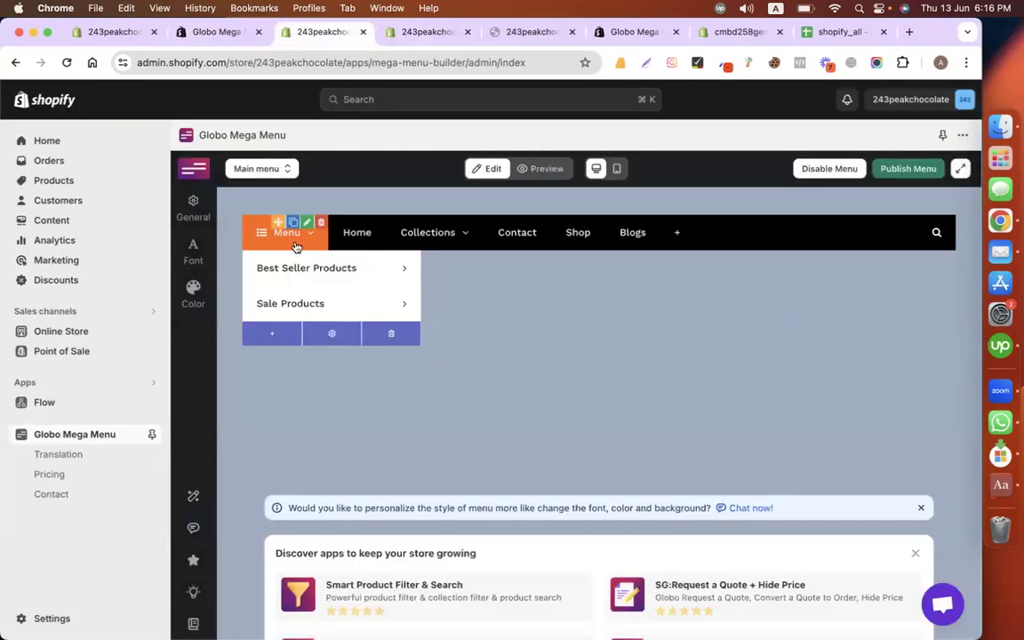
click(192, 297)
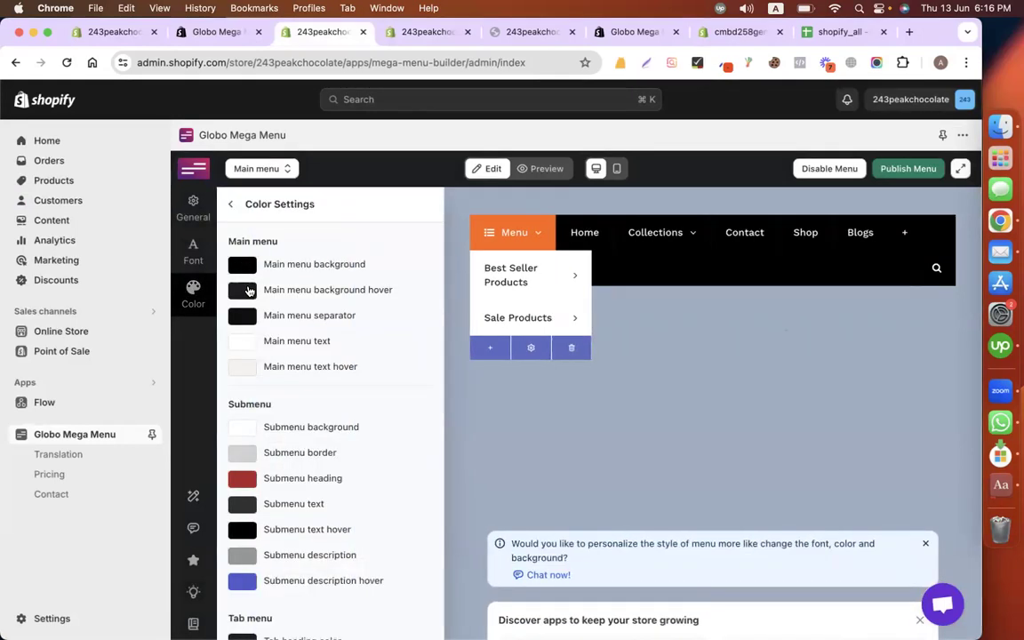
click(244, 343)
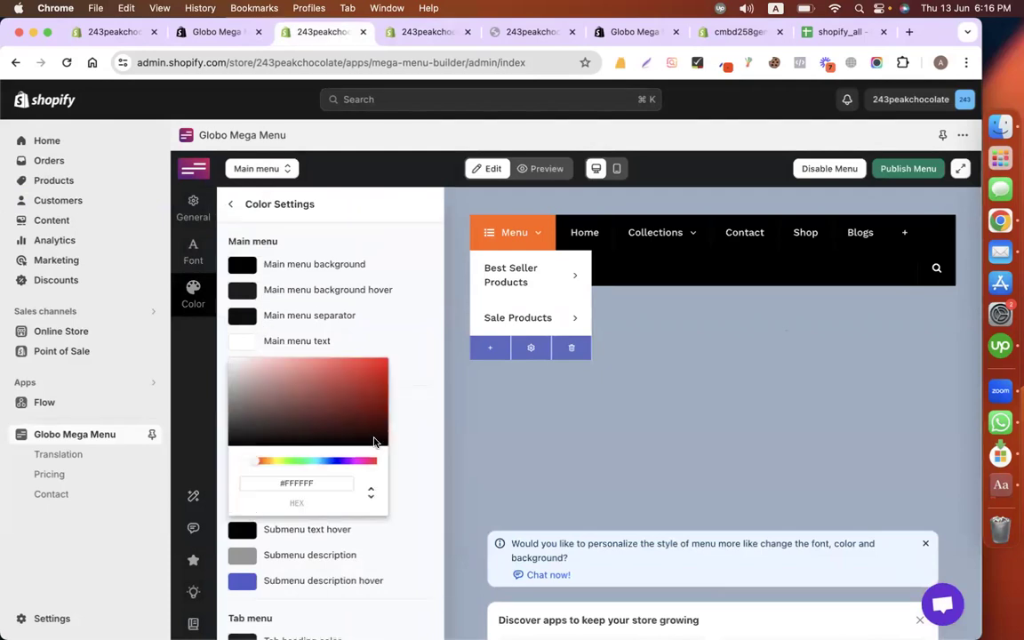
click(379, 440)
click(242, 264)
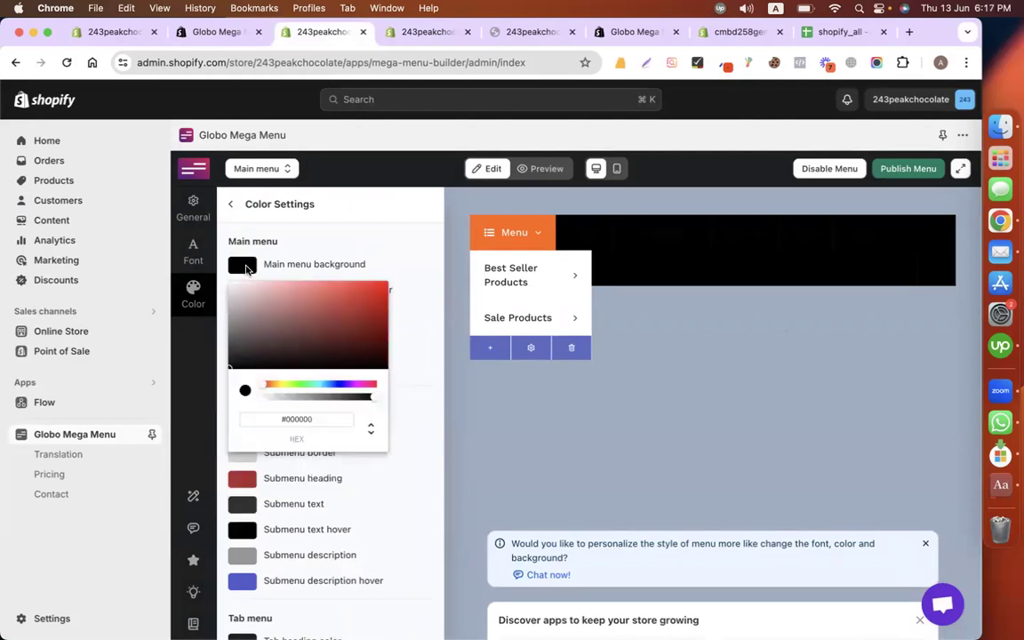
drag(250, 351, 210, 264)
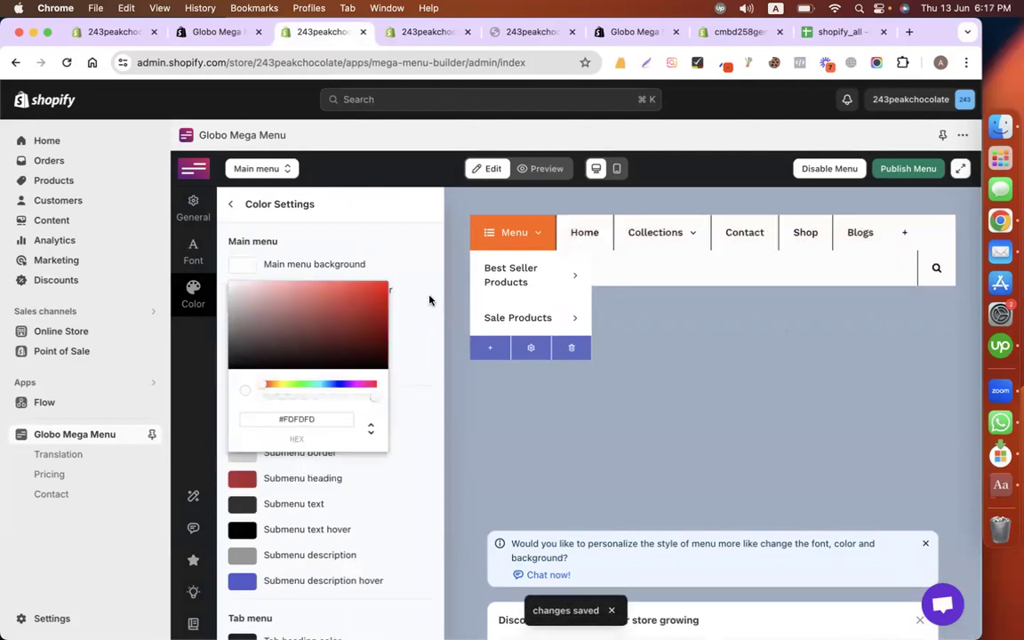
click(397, 248)
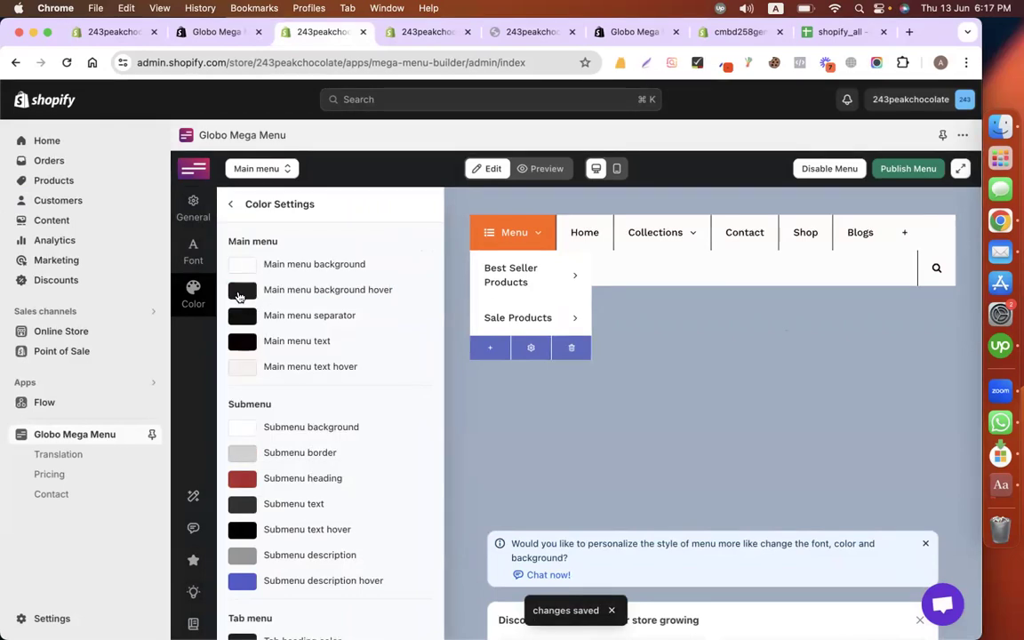
click(242, 291)
click(232, 311)
click(356, 233)
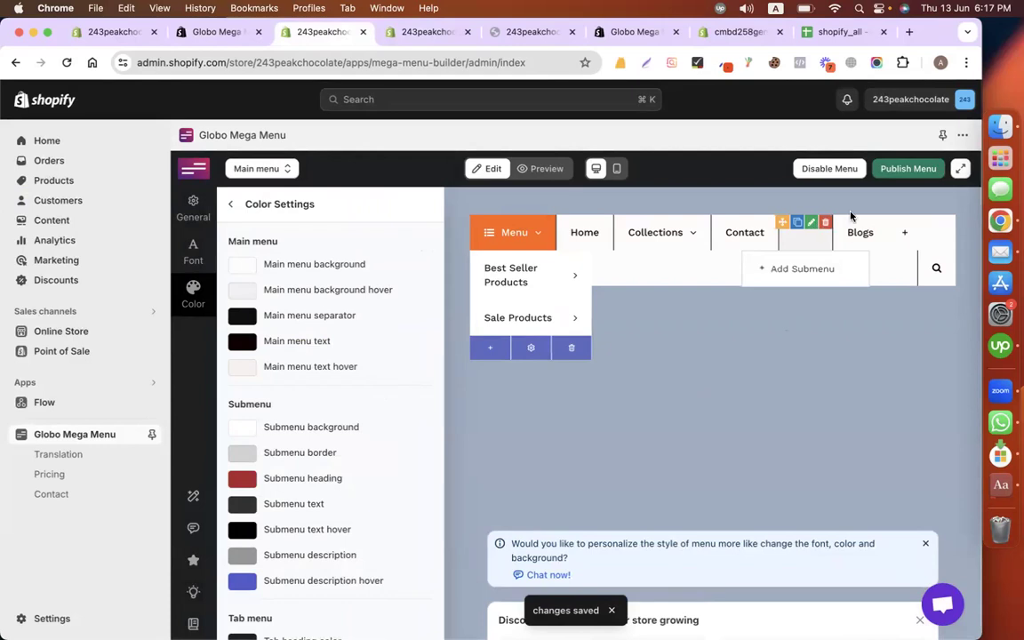
Step: Republish the restyled menu to the Dawn theme
click(889, 168)
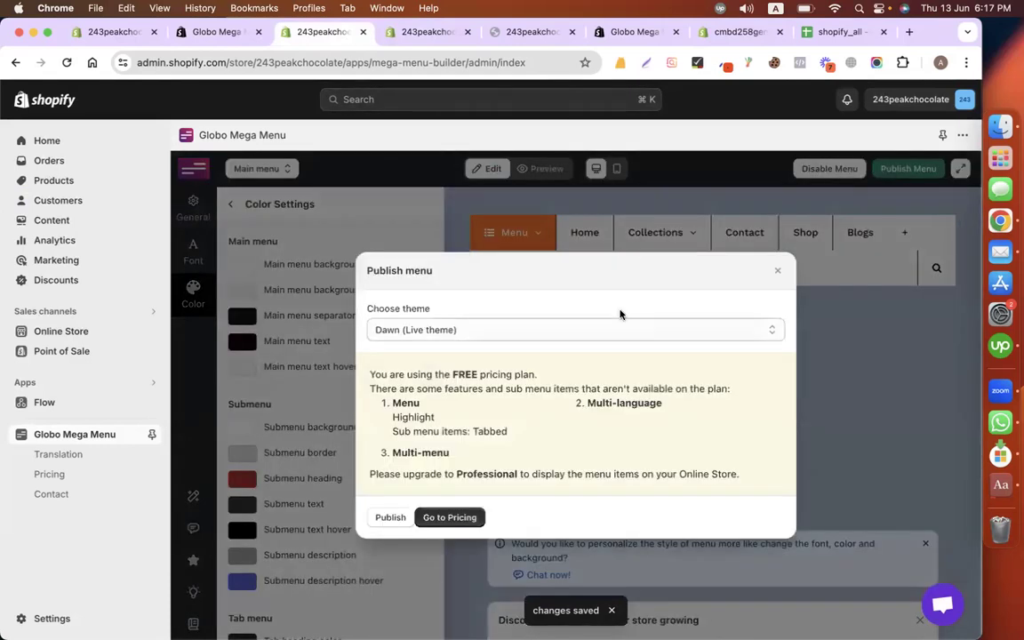
click(391, 518)
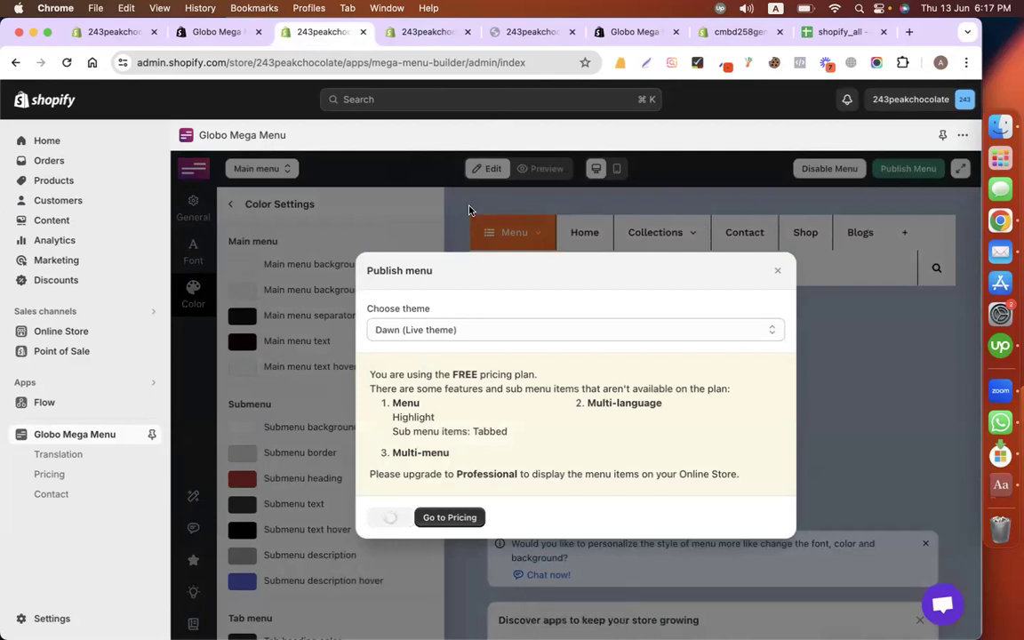
click(779, 307)
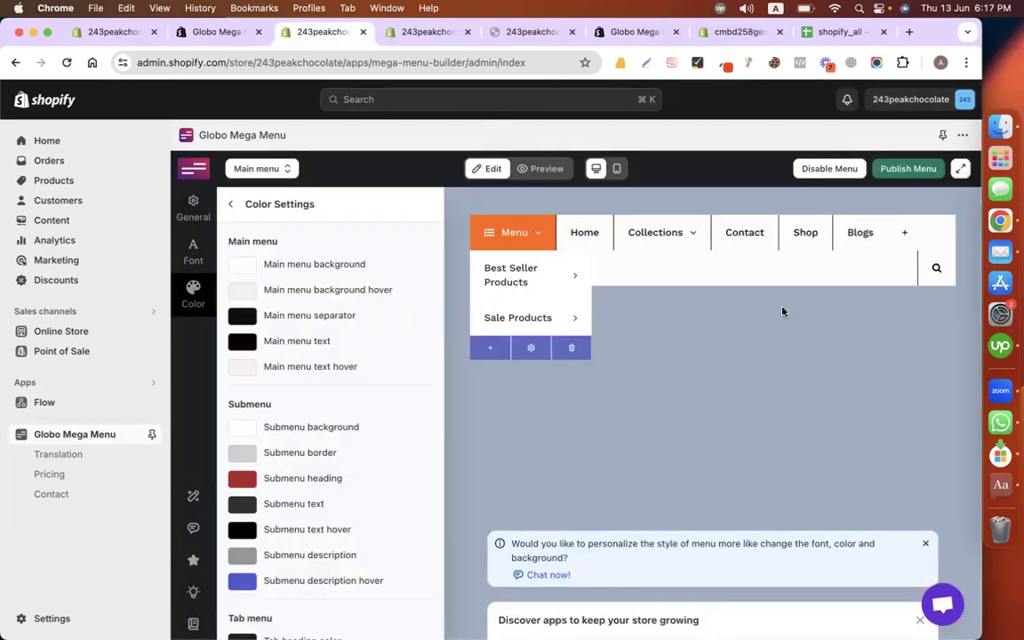
click(243, 291)
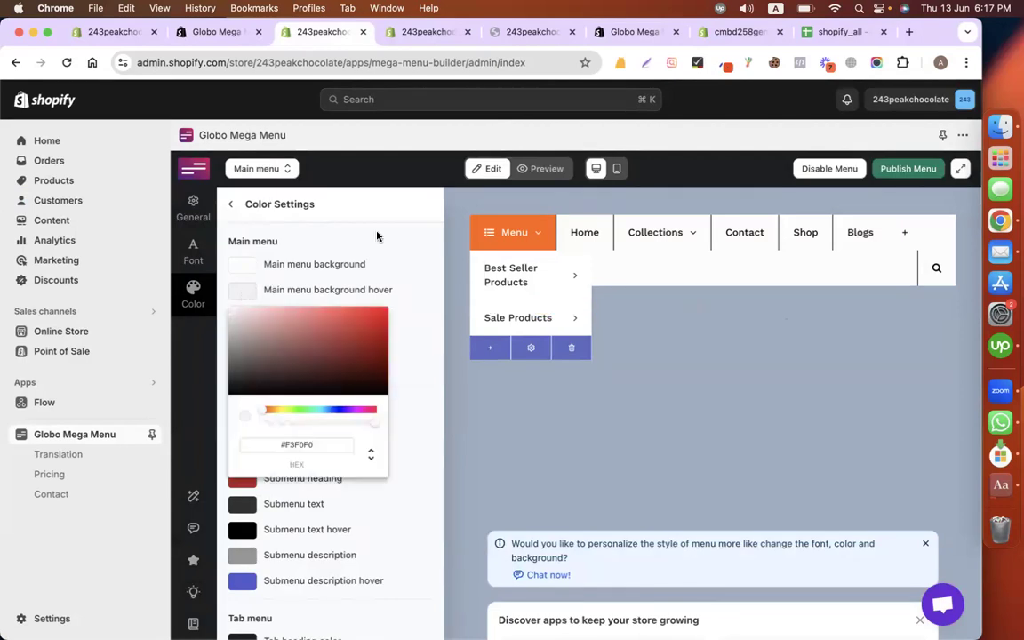
click(435, 35)
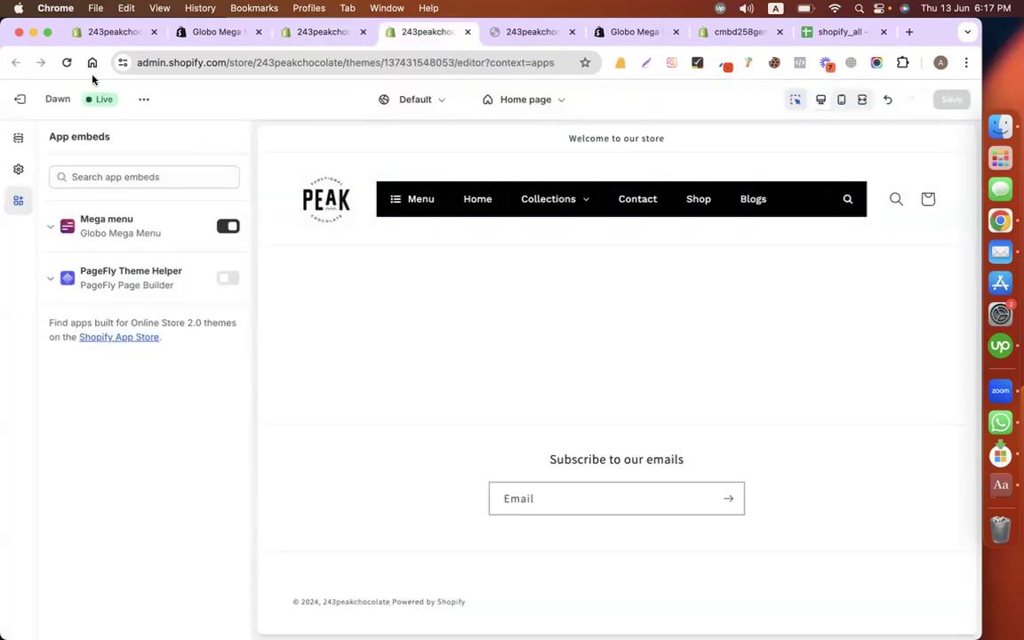
Step: Reload the theme editor to check the white menu bar, then return to Color Settings
click(67, 62)
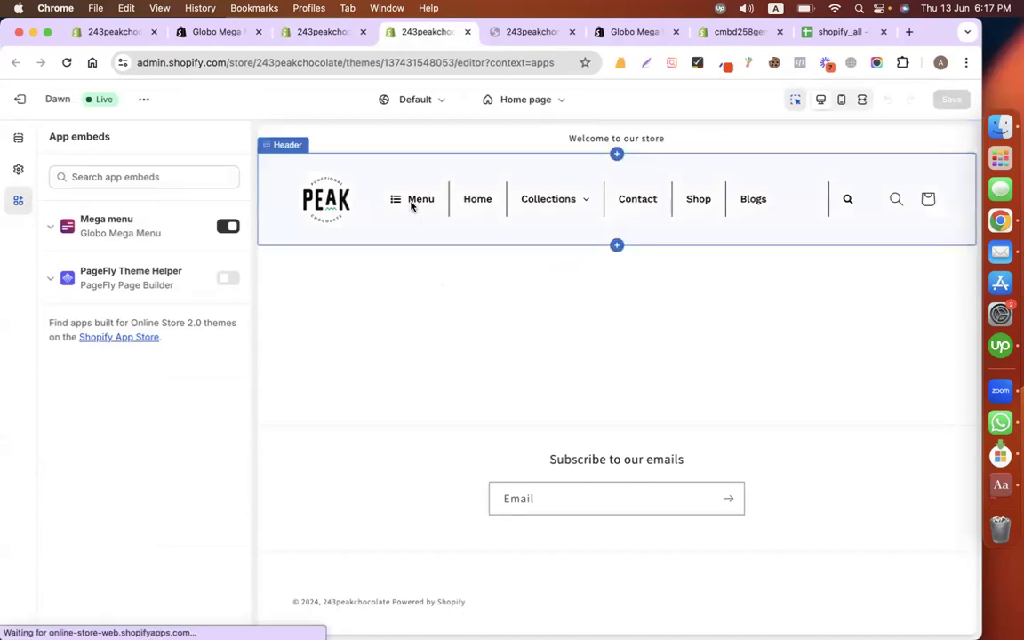
click(269, 32)
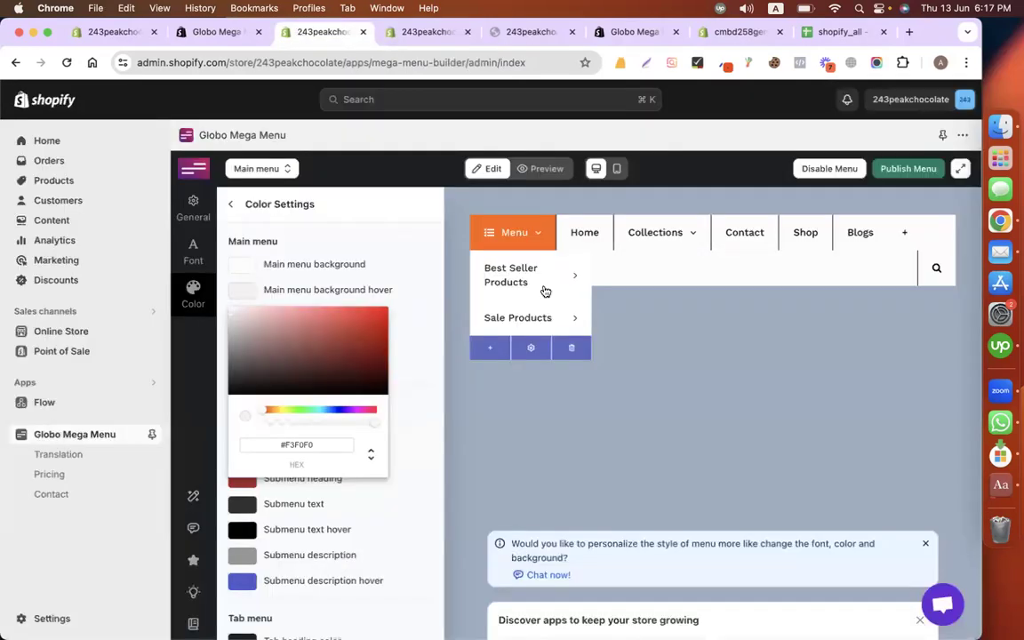
Step: Set the menu hover background to black and lighten the menu text colour
click(380, 393)
click(364, 196)
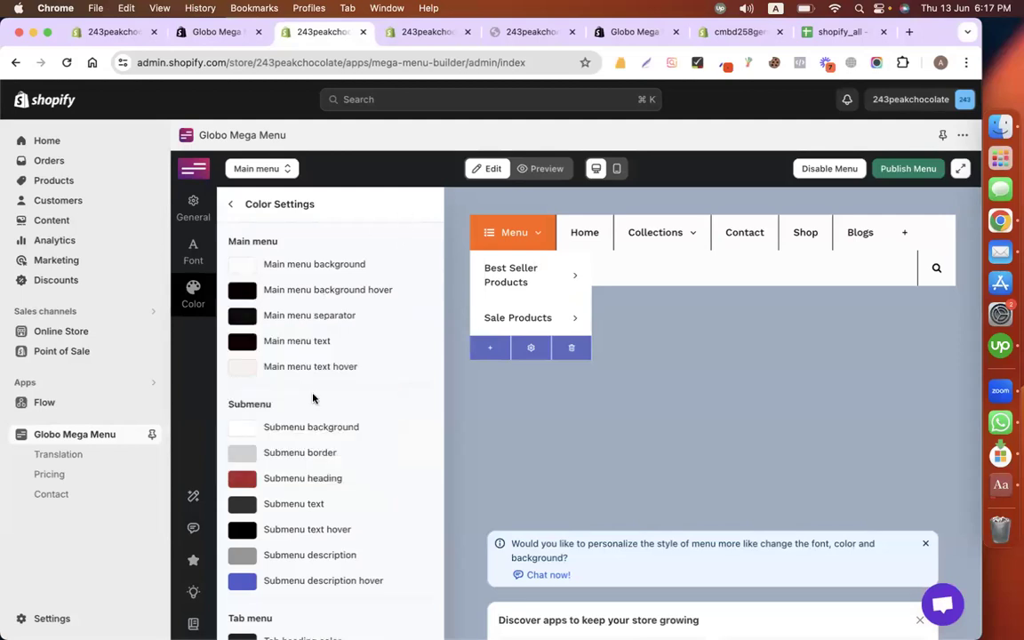
click(248, 346)
mouse_move(236, 374)
mouse_down()
mouse_move(227, 357)
mouse_move(242, 382)
mouse_move(276, 389)
mouse_move(238, 365)
mouse_move(382, 456)
mouse_move(380, 440)
mouse_move(227, 359)
mouse_up()
click(377, 239)
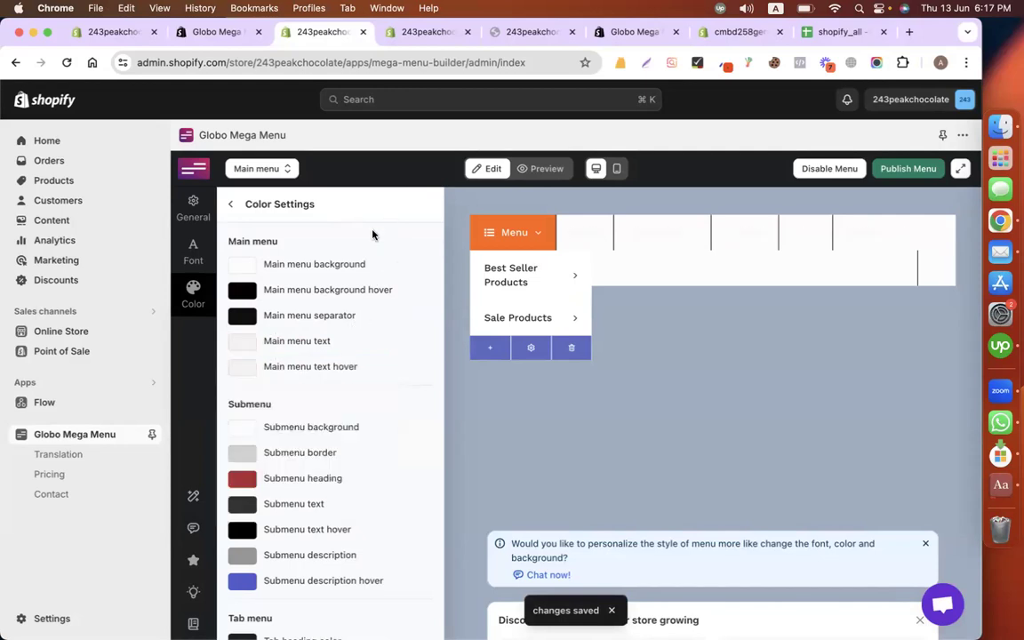
Step: Darken the menu text to near-black #100101 and publish the menu to the Dawn live theme
click(248, 374)
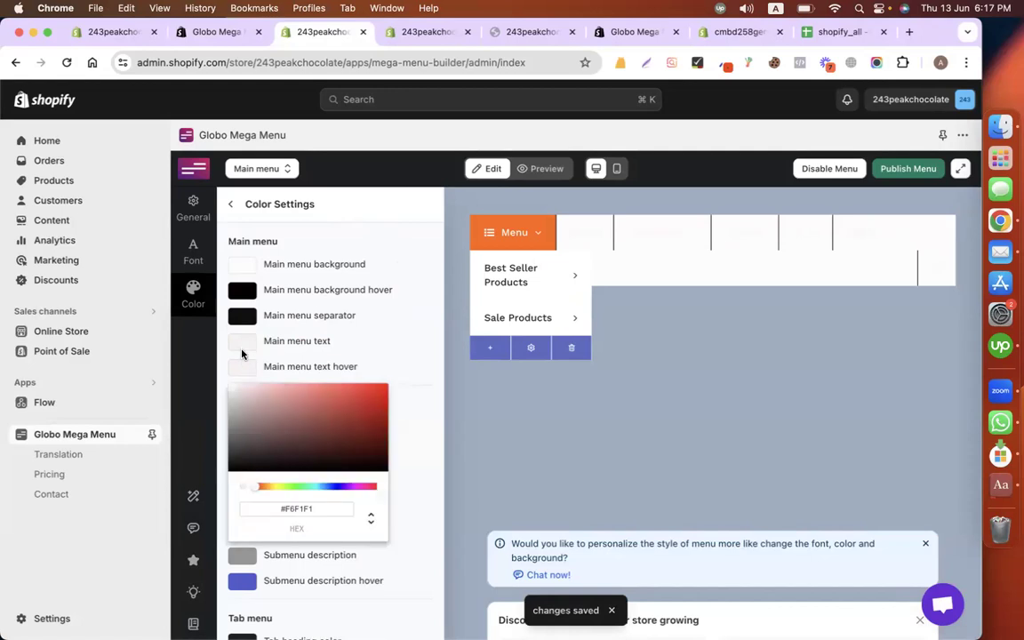
click(242, 353)
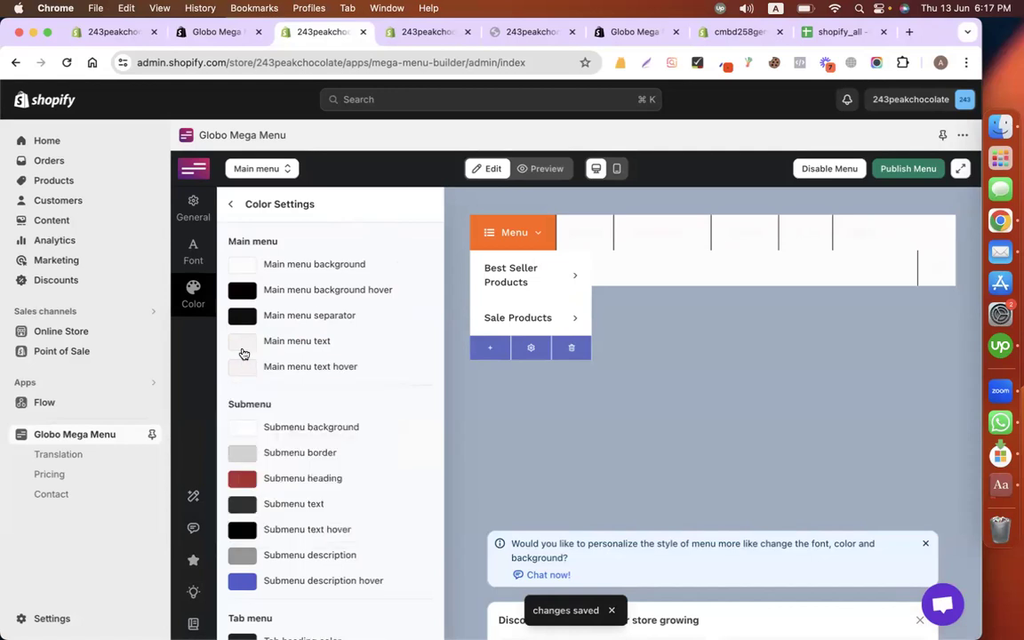
click(244, 354)
drag(361, 434, 377, 439)
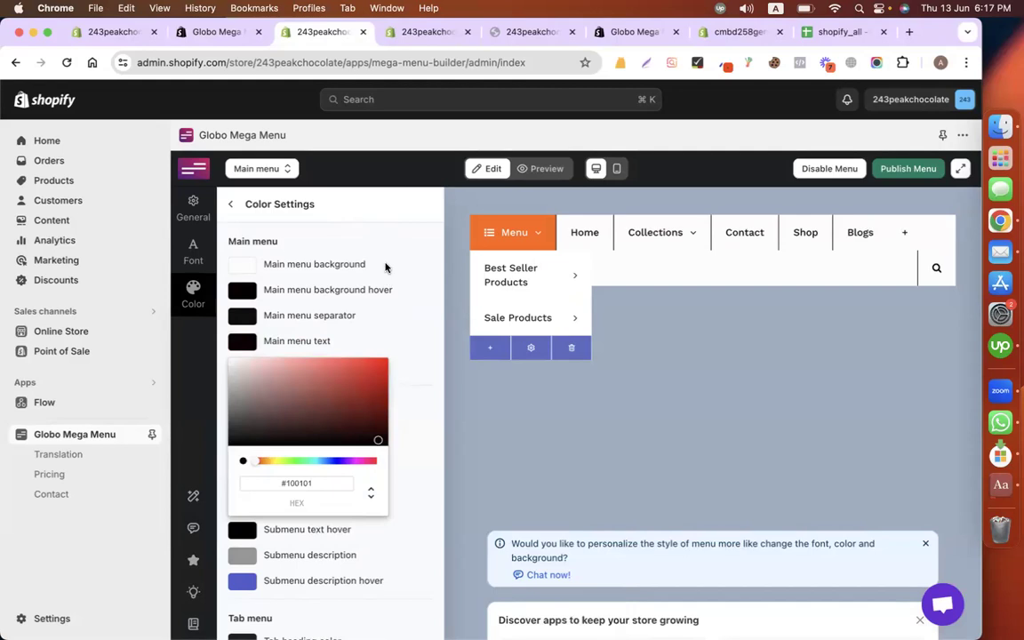
click(385, 267)
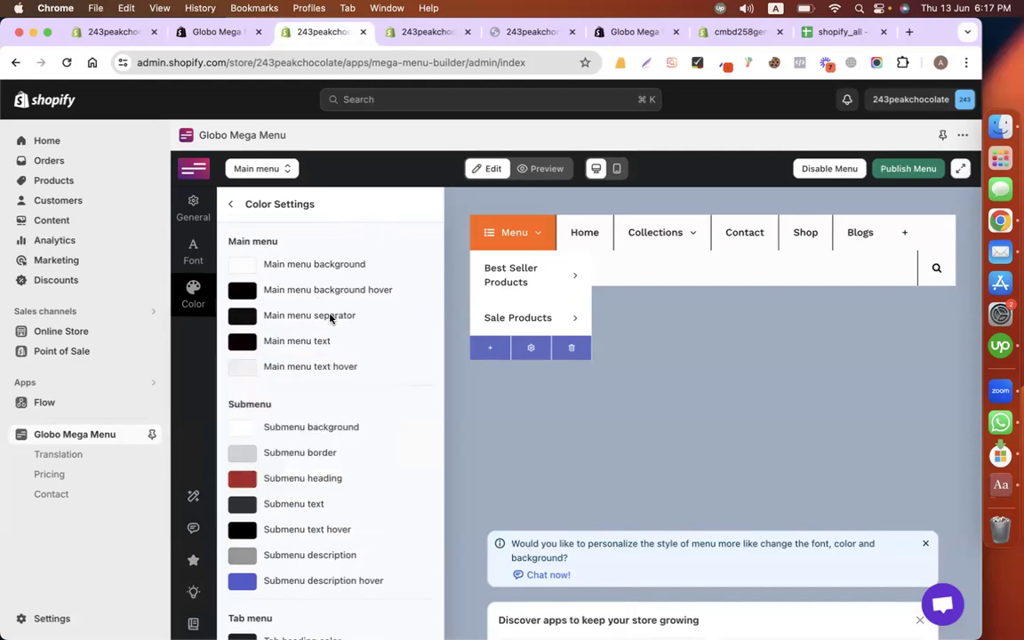
click(246, 370)
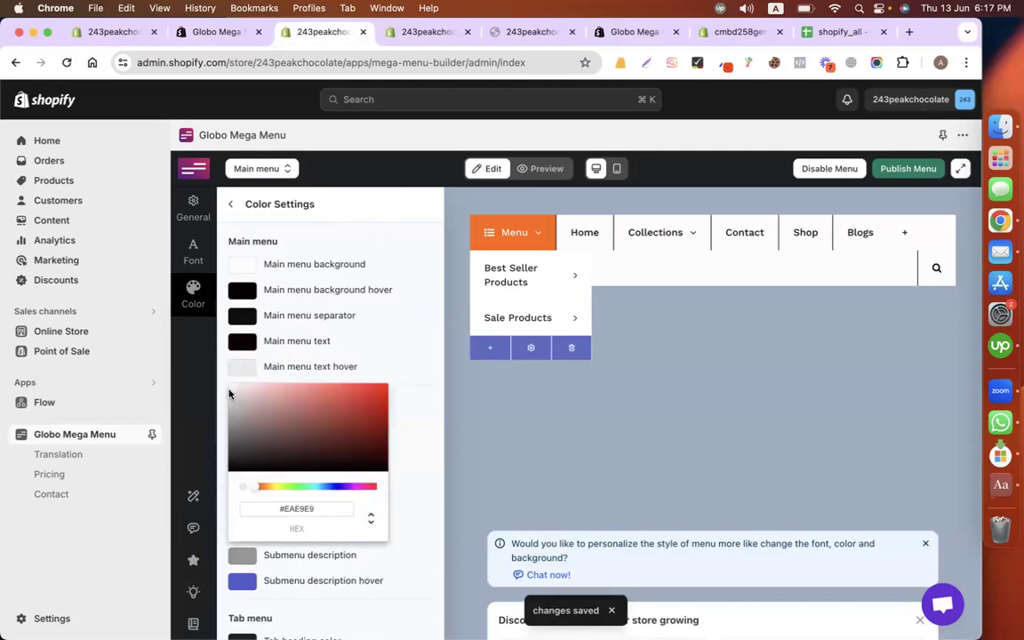
click(364, 192)
click(908, 169)
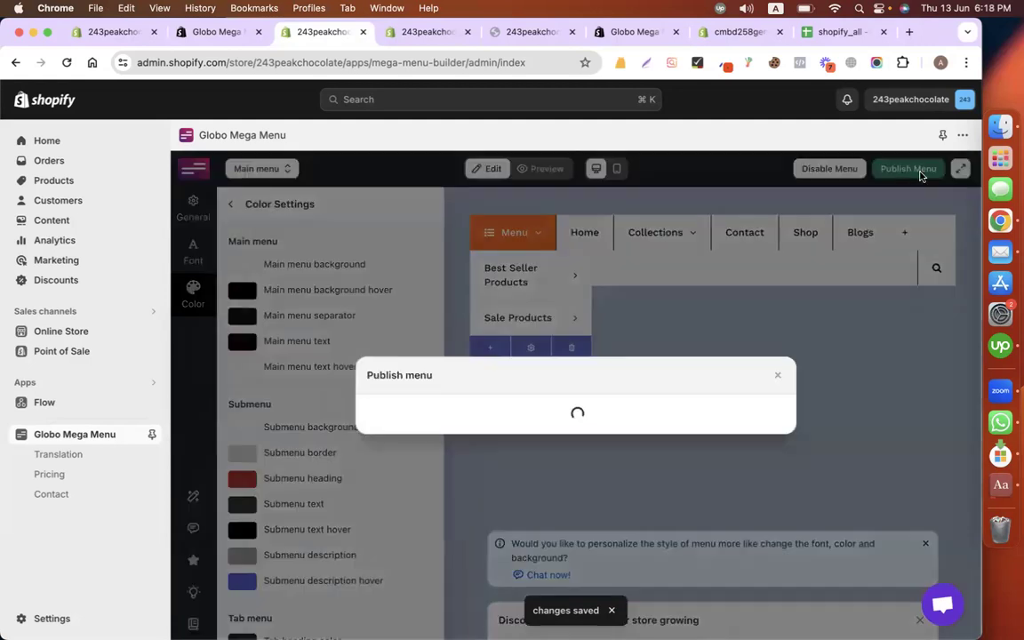
click(392, 518)
Step: Reload the storefront to inspect the new menu bar, then close Globo's menu-published confirmation
click(398, 32)
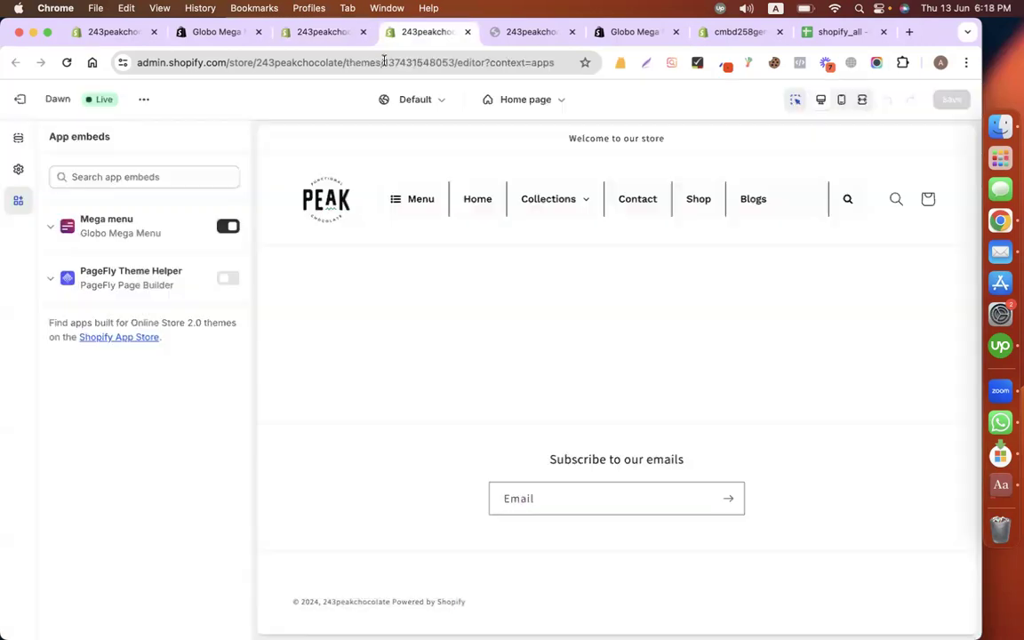
click(526, 36)
click(64, 64)
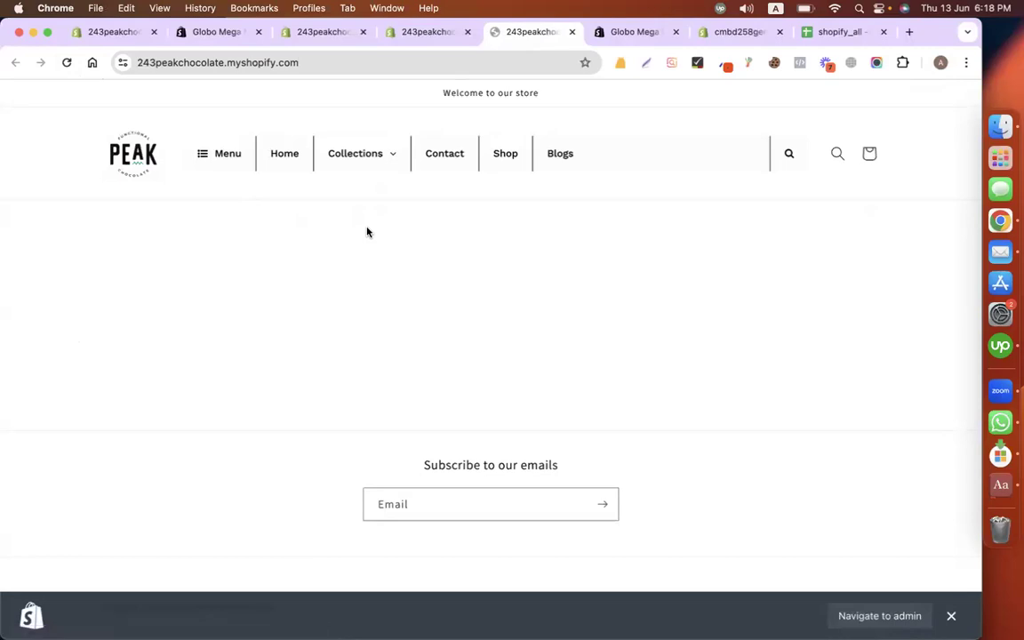
mouse_move(354, 167)
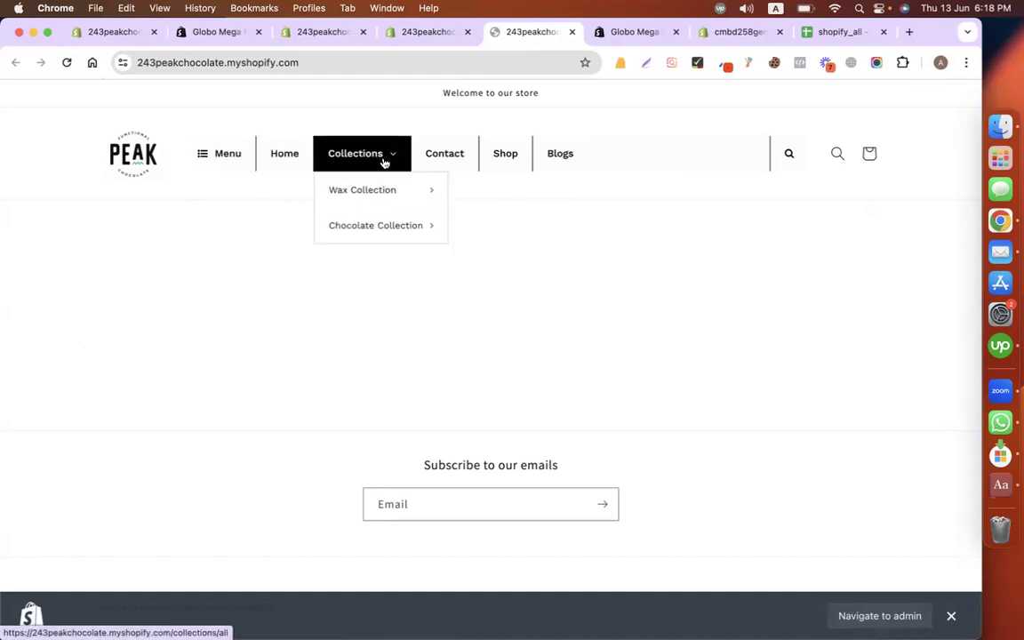
mouse_move(389, 193)
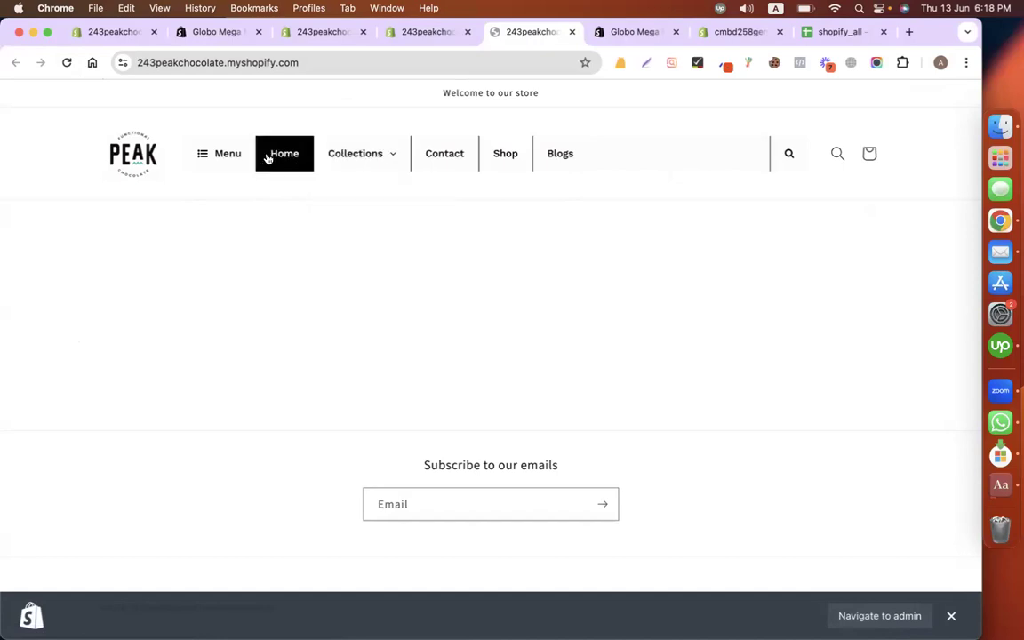
click(421, 40)
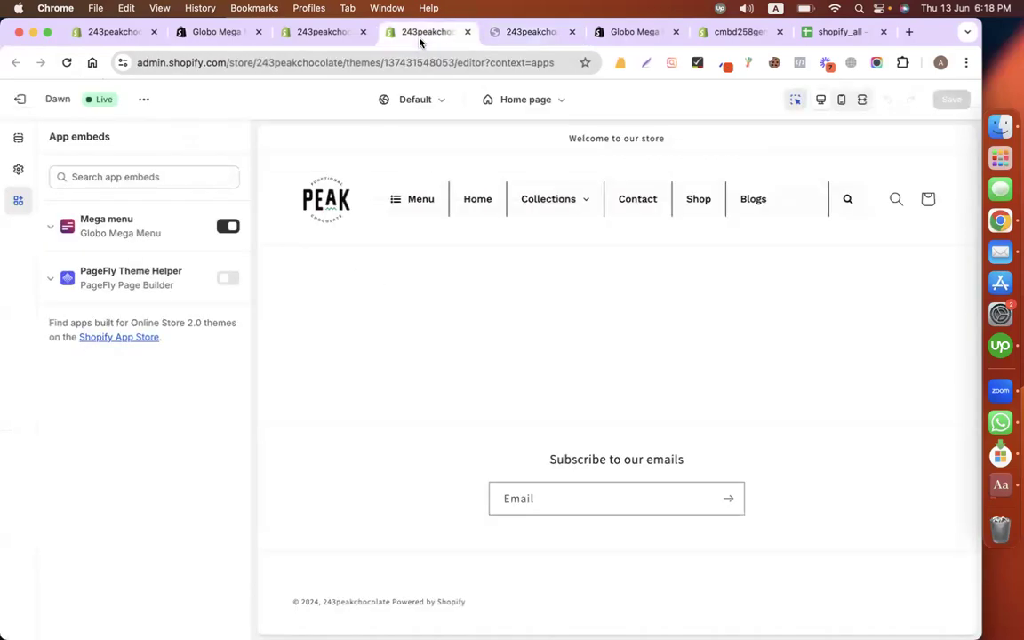
click(333, 34)
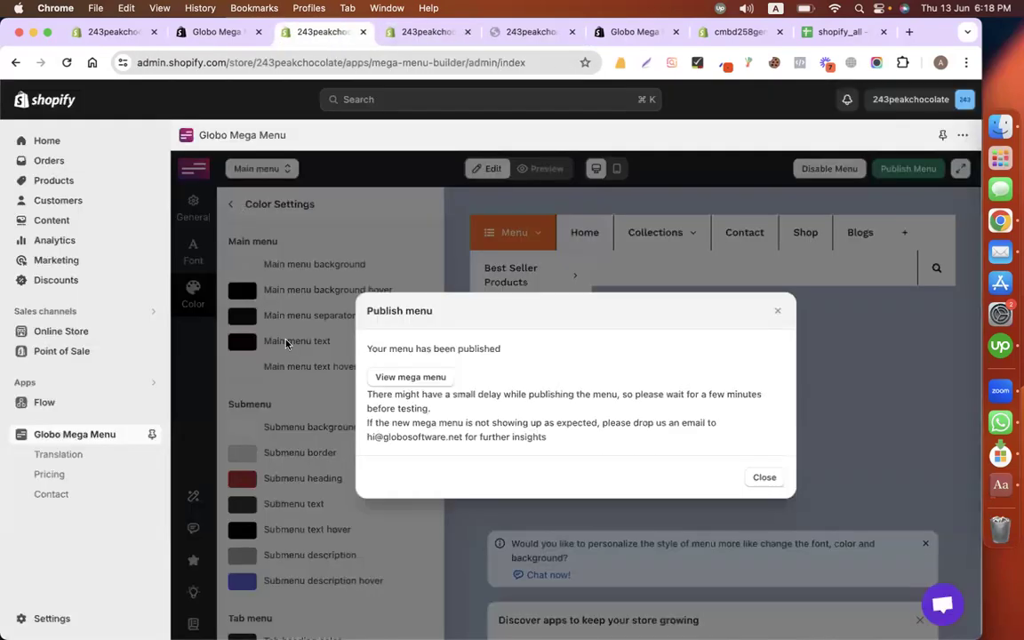
click(778, 311)
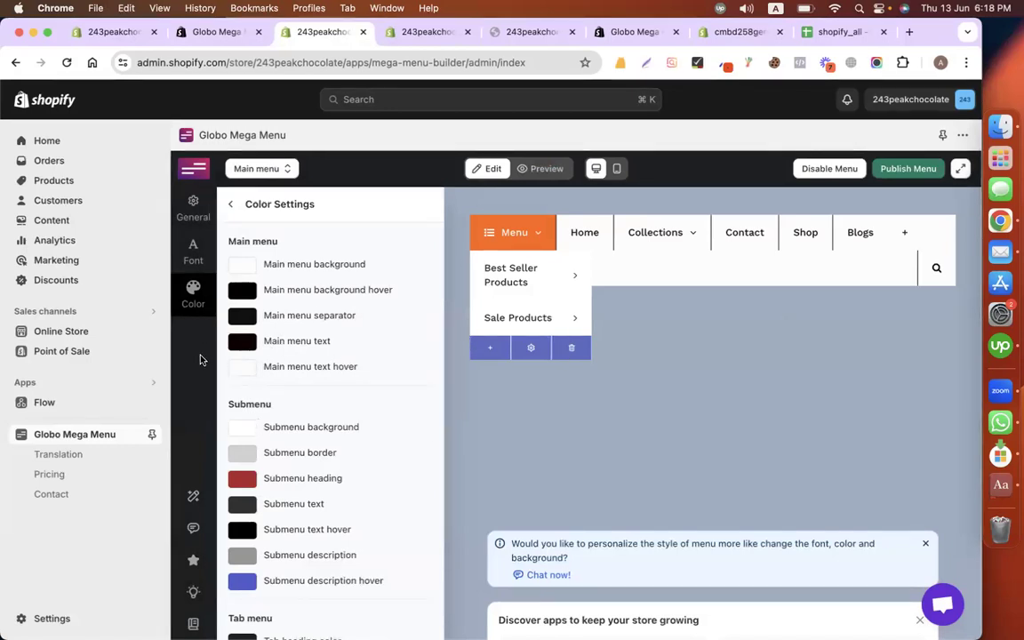
scroll(272, 426, down, 5)
scroll(276, 425, up, 5)
Step: Set the General Settings transition to Shift up with a transition speed of 500
click(193, 205)
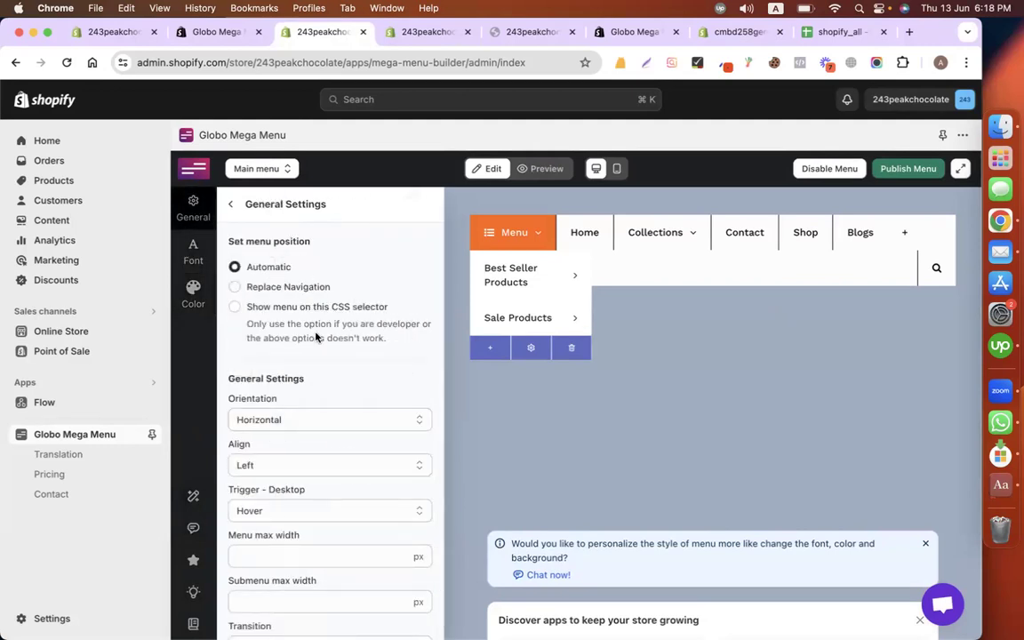
scroll(327, 359, down, 1)
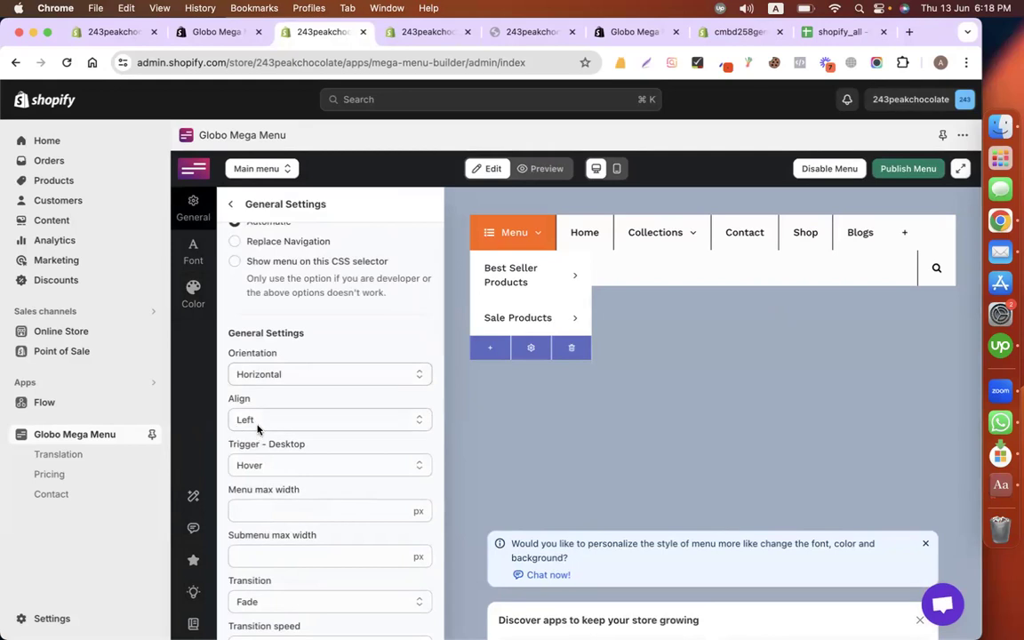
scroll(332, 473, down, 4)
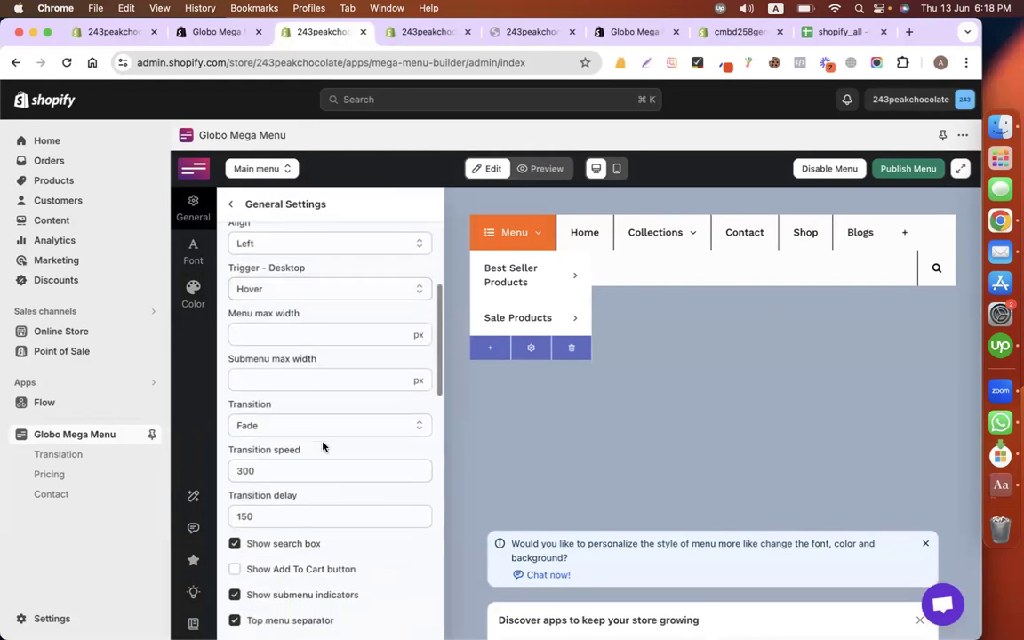
click(322, 427)
click(334, 427)
click(343, 428)
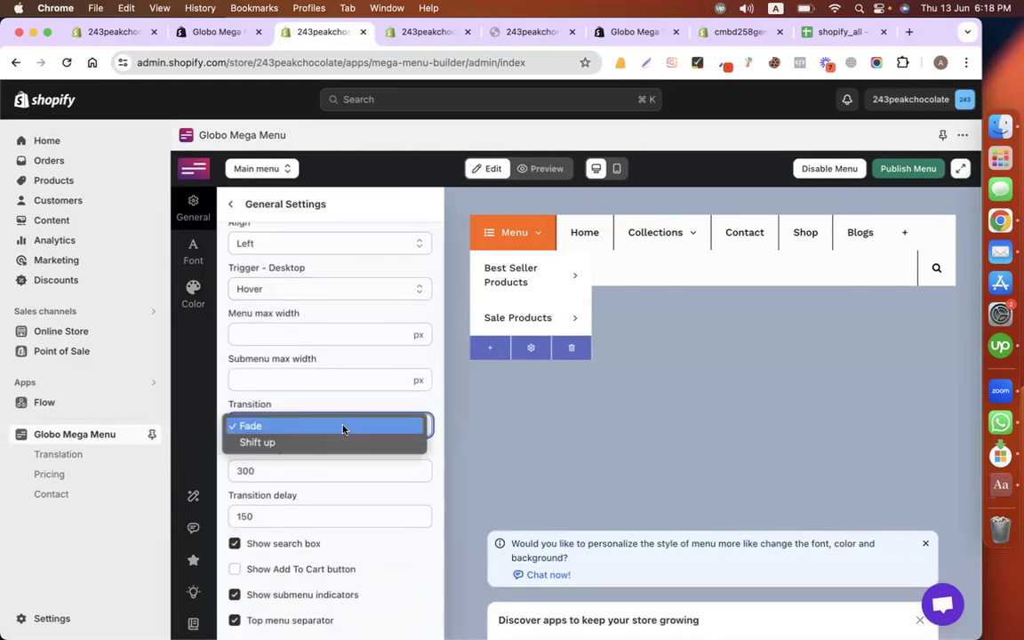
click(313, 442)
click(290, 472)
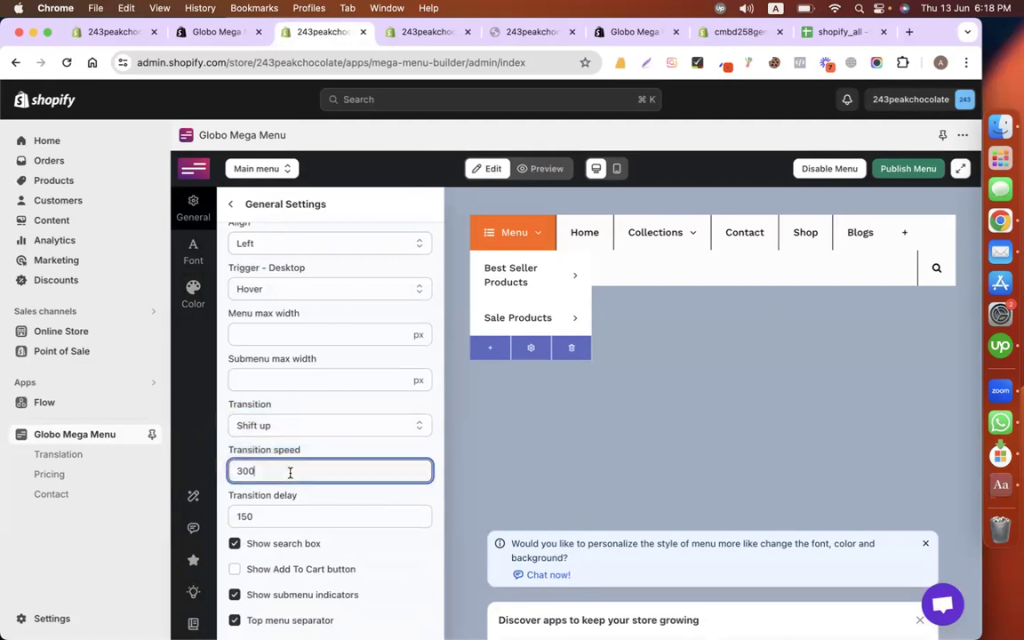
key(BackSpace)
key(BackSpace)
key(BackSpace)
text(500)
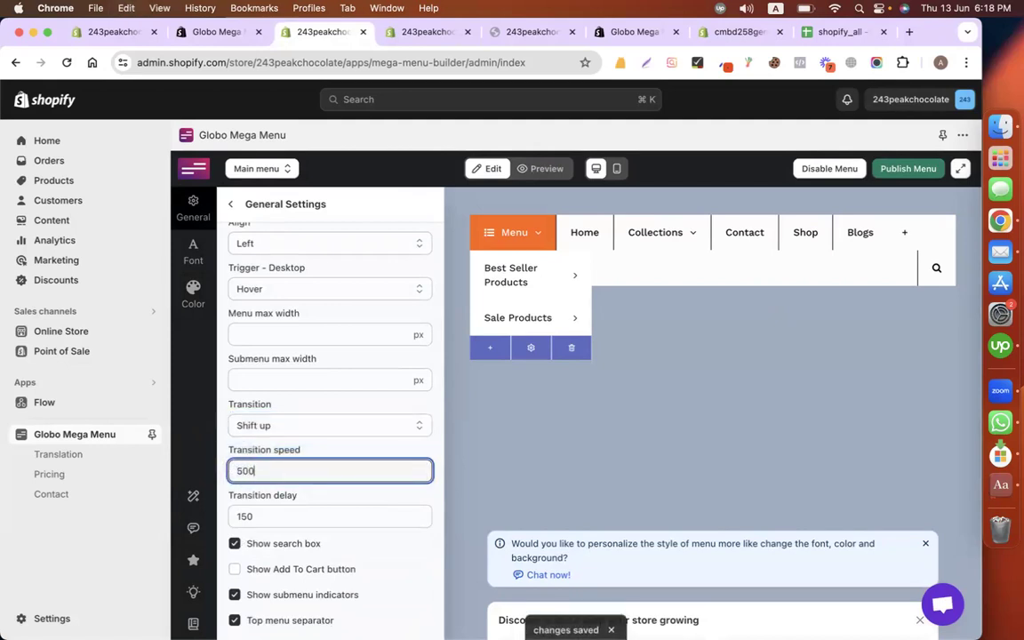
click(302, 515)
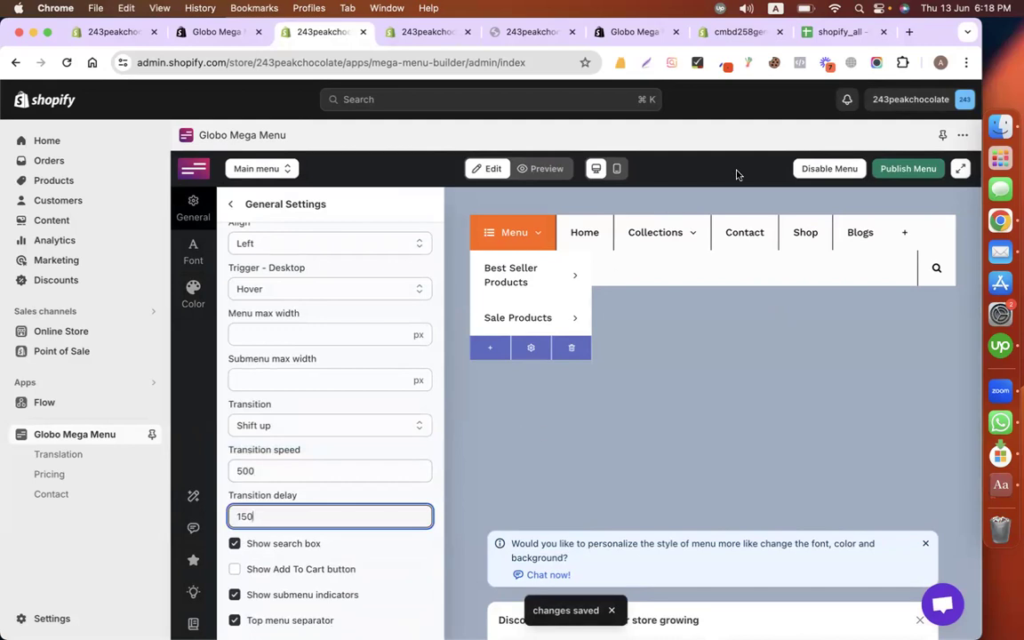
Step: Republish the Shift up menu, reload the theme editor and storefront, and close the confirmation
click(907, 168)
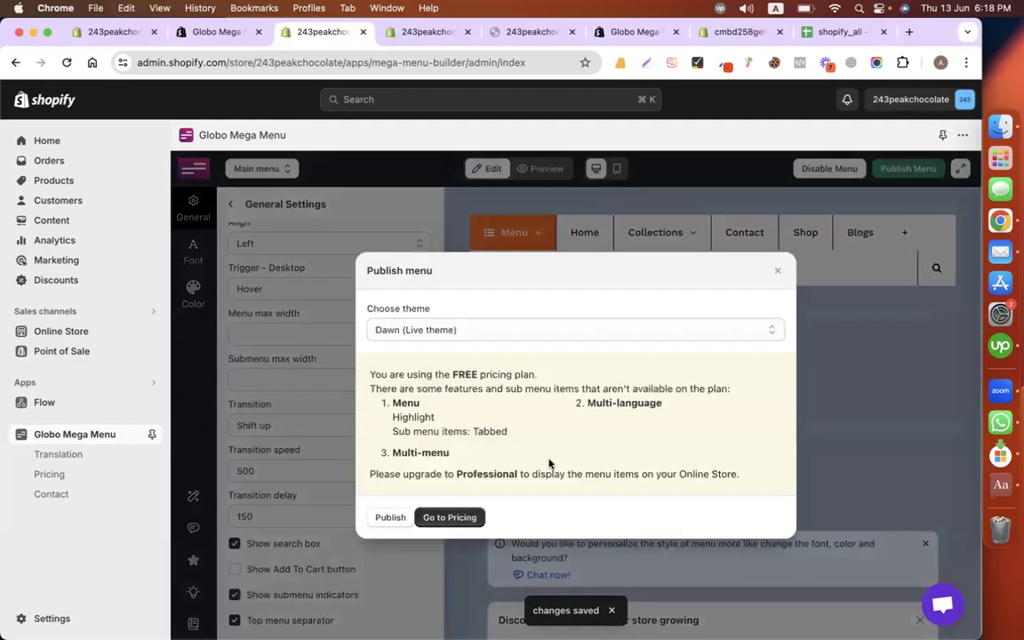
click(390, 518)
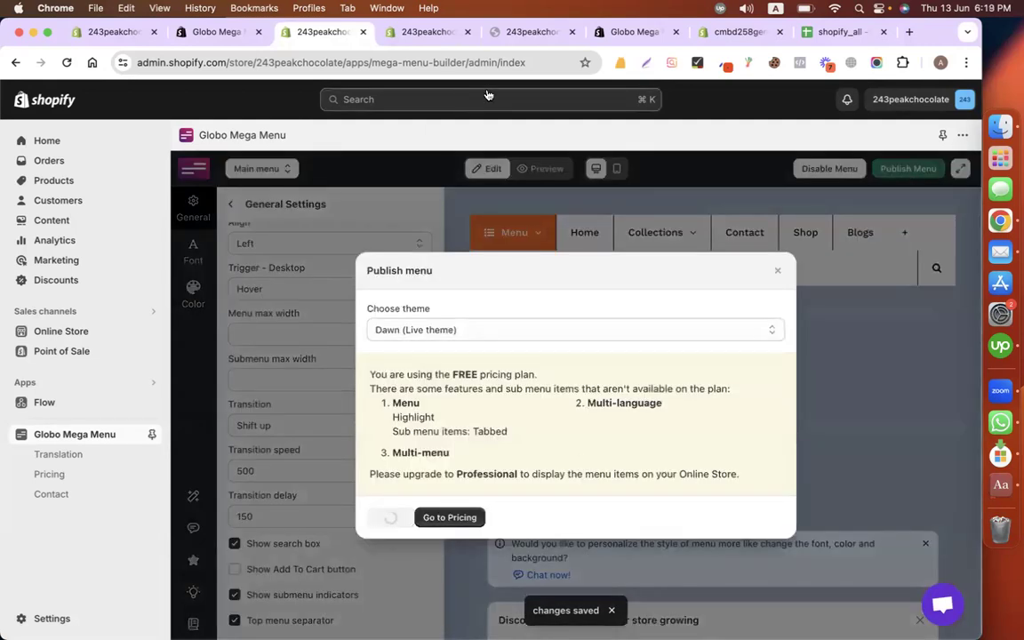
click(418, 33)
click(67, 62)
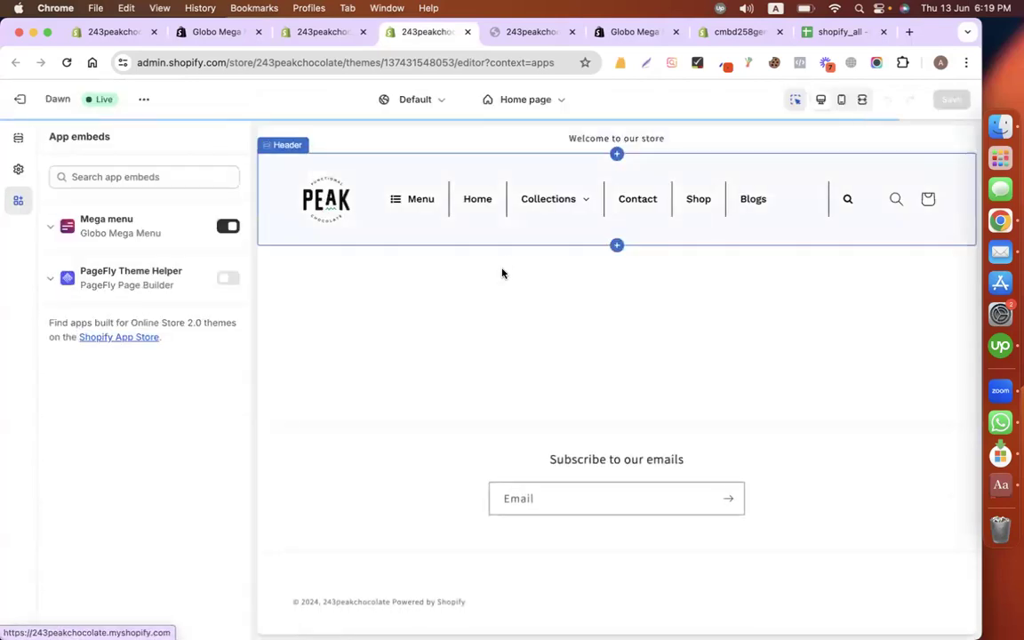
click(503, 35)
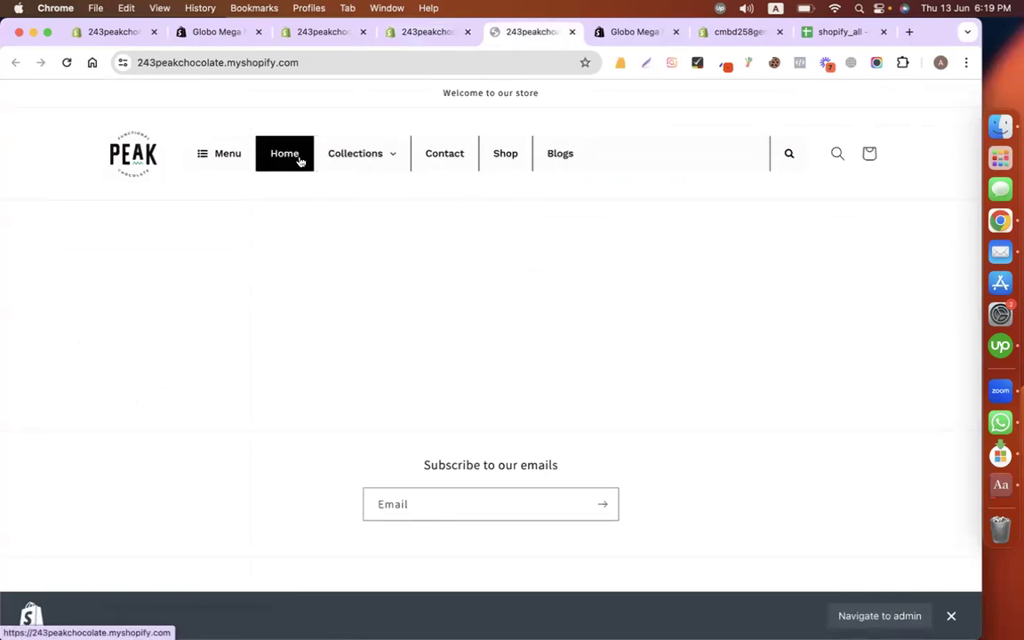
click(321, 36)
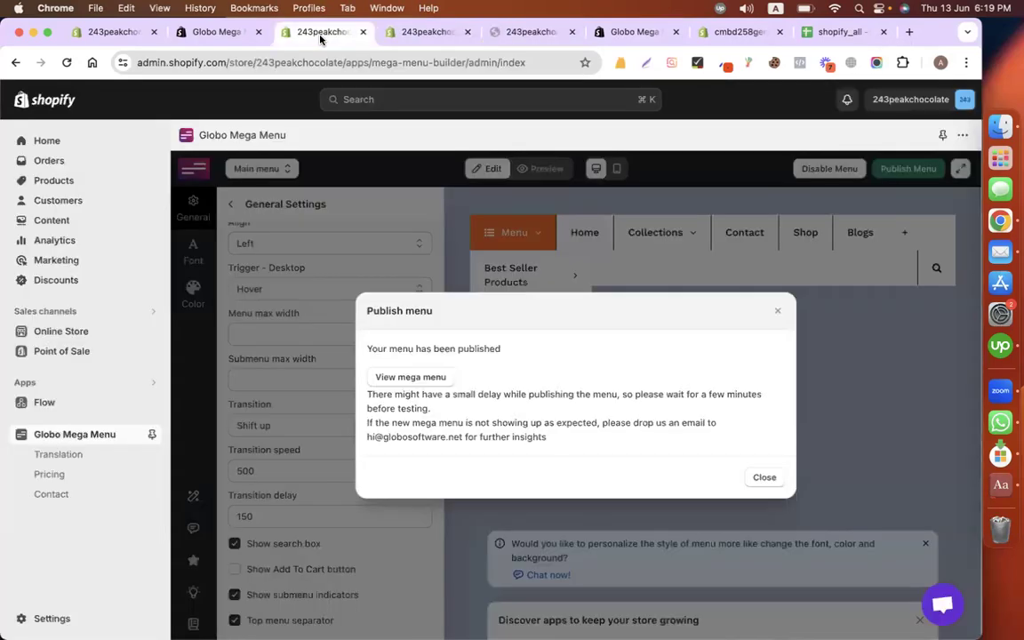
click(778, 311)
click(294, 426)
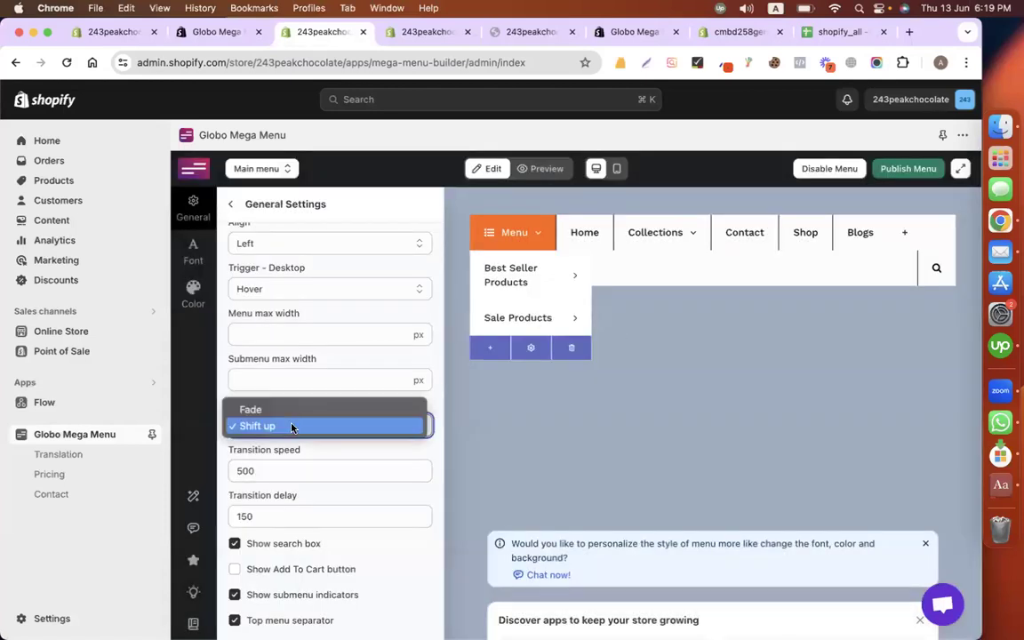
Step: Keep the Shift up transition and set the transition delay to 300
click(407, 460)
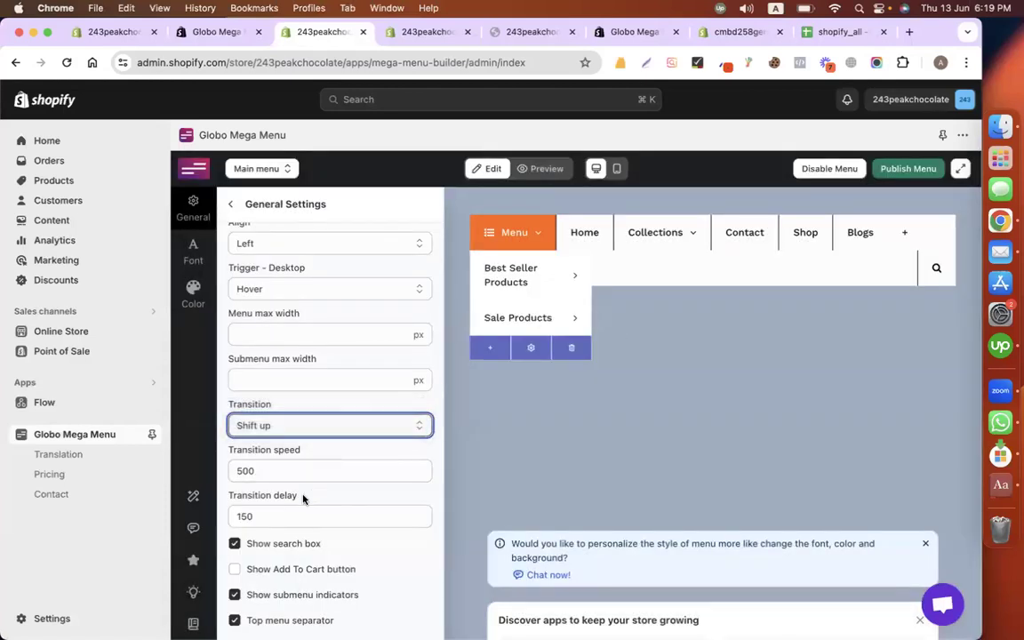
click(281, 519)
key(super+a)
text(300)
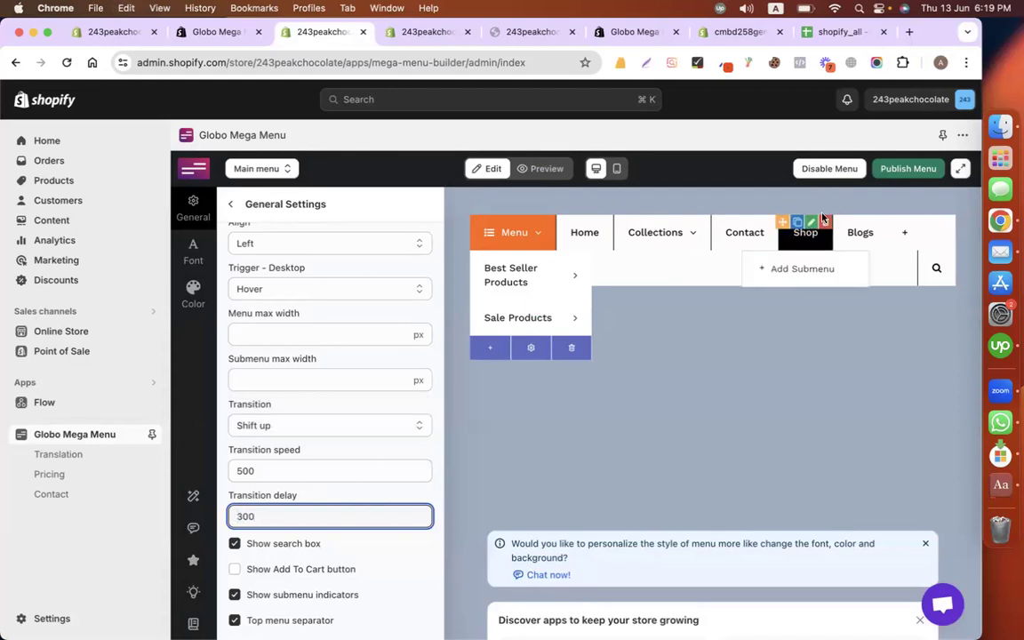
Step: Publish the menu to the Dawn live theme and reload the theme editor and storefront to verify it
click(908, 168)
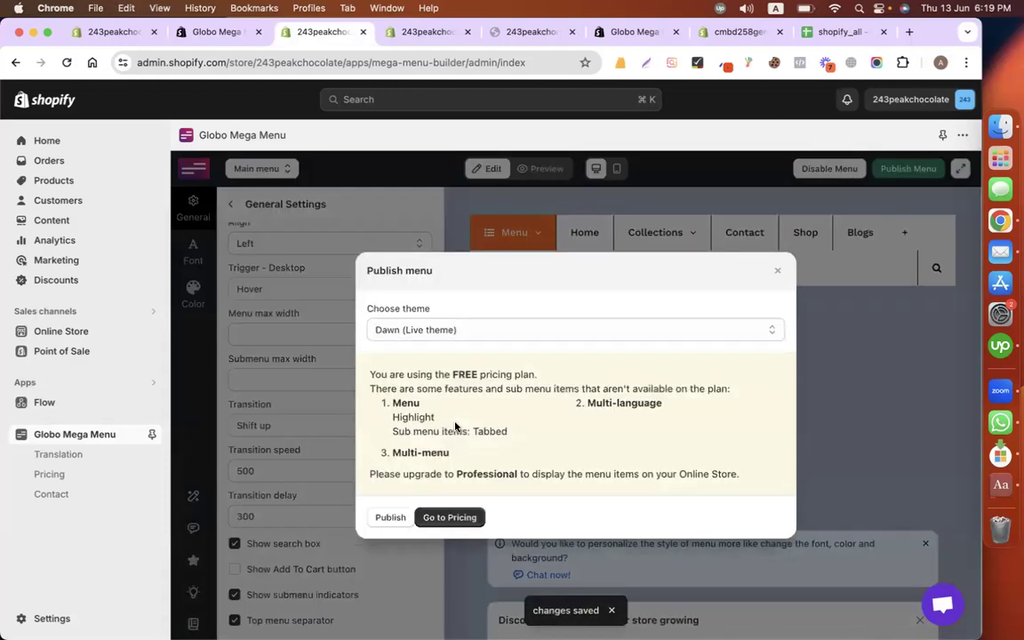
click(391, 517)
click(427, 36)
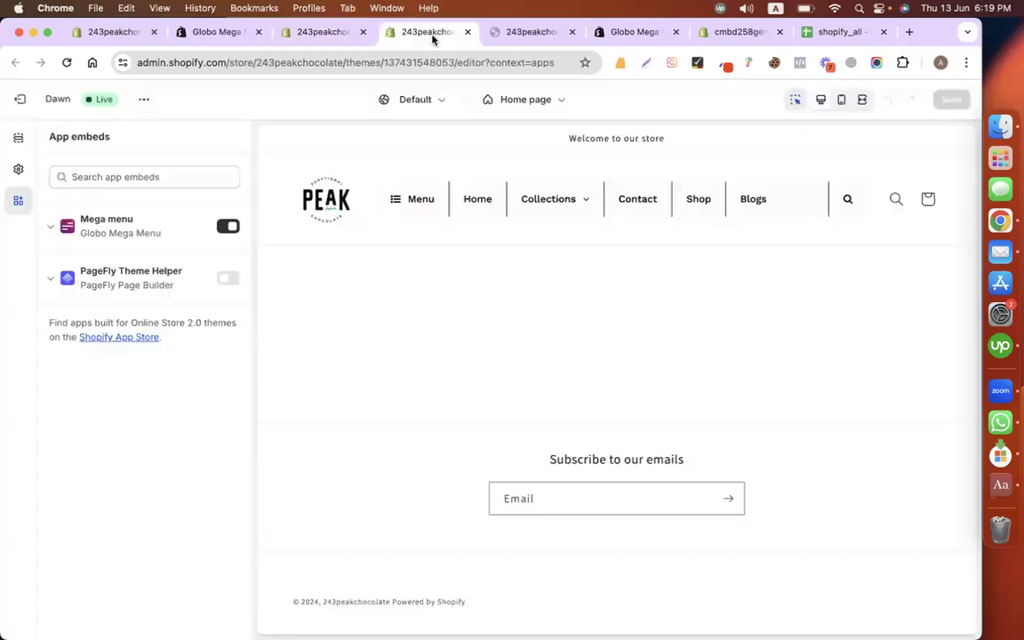
click(67, 62)
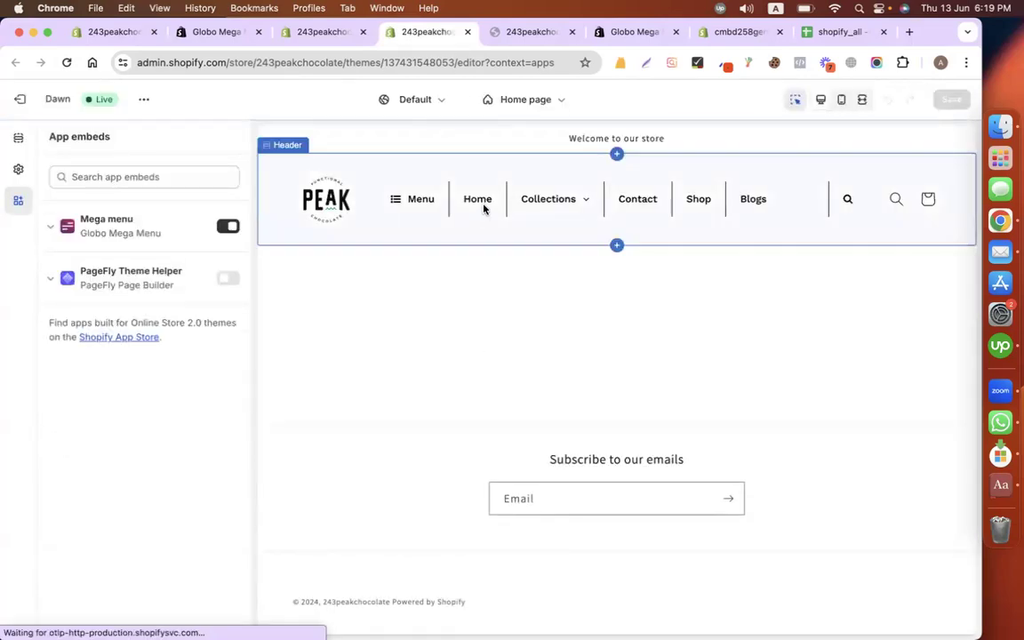
click(503, 40)
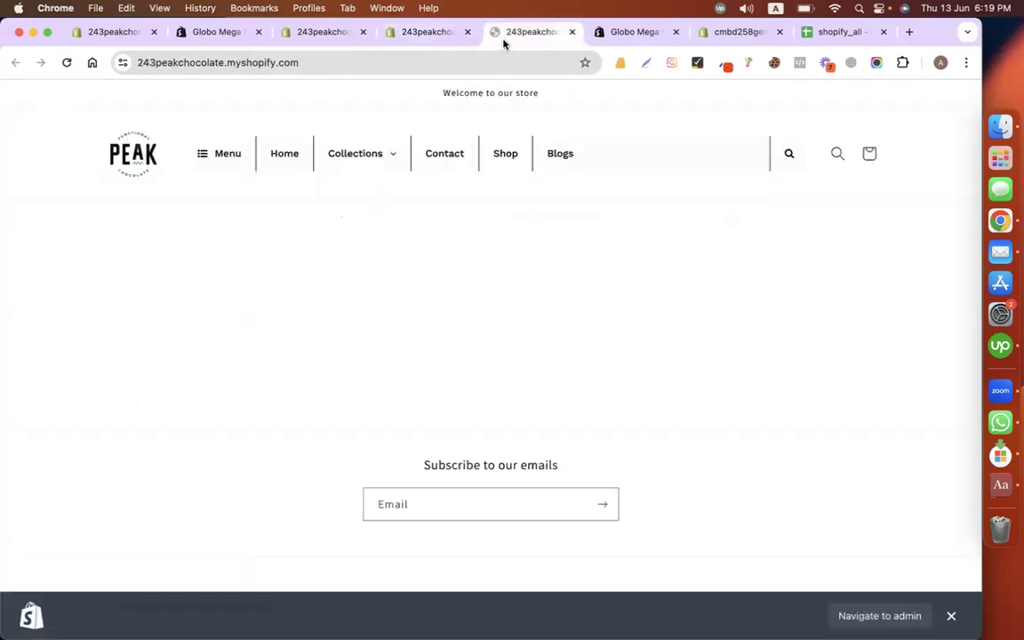
click(61, 71)
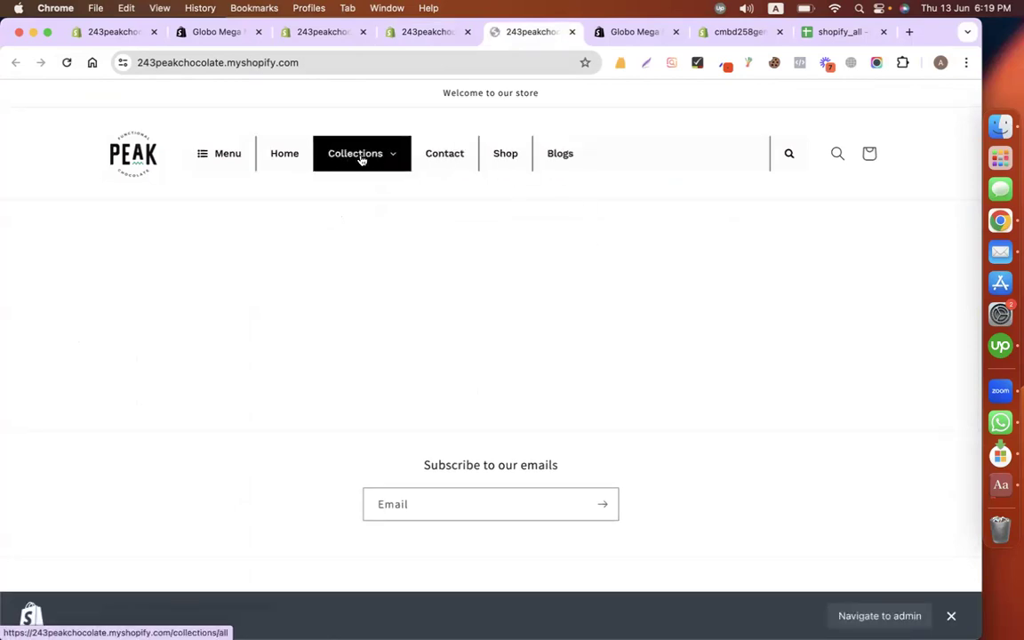
Step: Return to the Globo Mega Menu settings and dismiss the publish confirmation
click(311, 33)
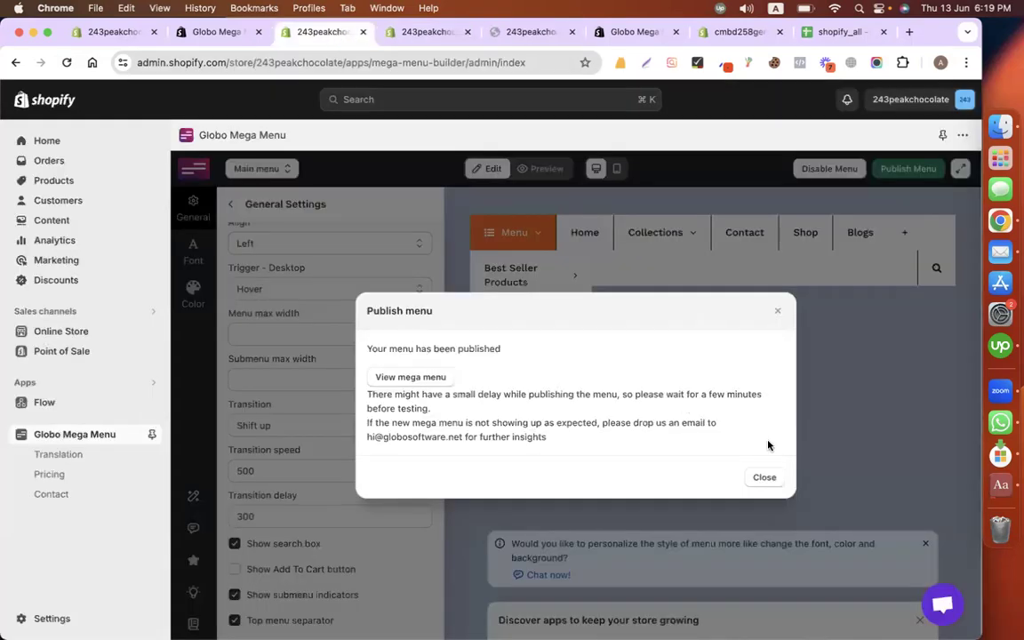
click(763, 477)
scroll(333, 369, up, 5)
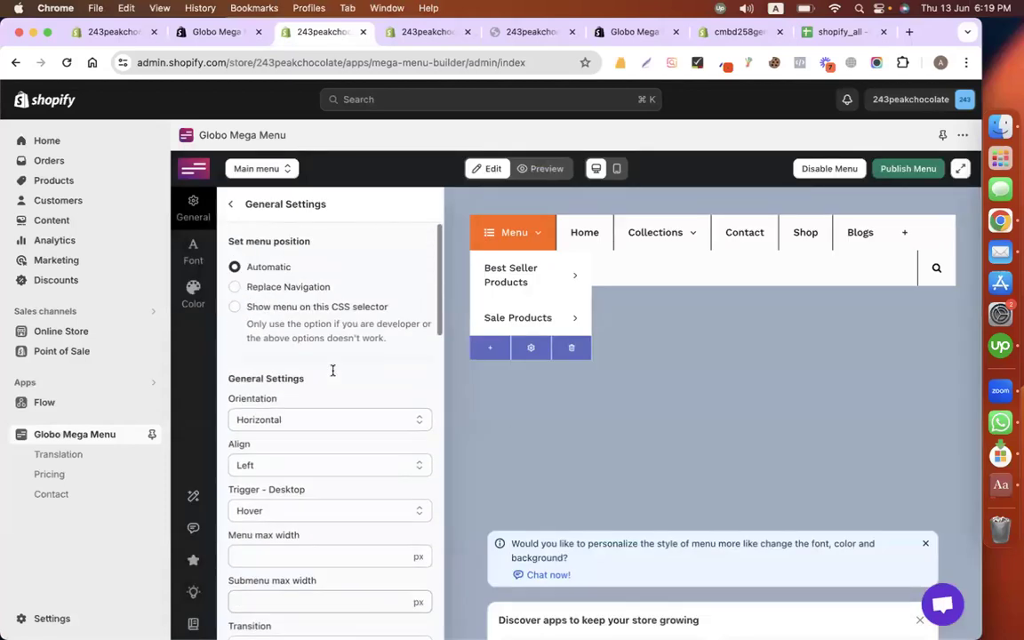
Step: Open the menu's colour settings and compare them against the live storefront menu
click(192, 293)
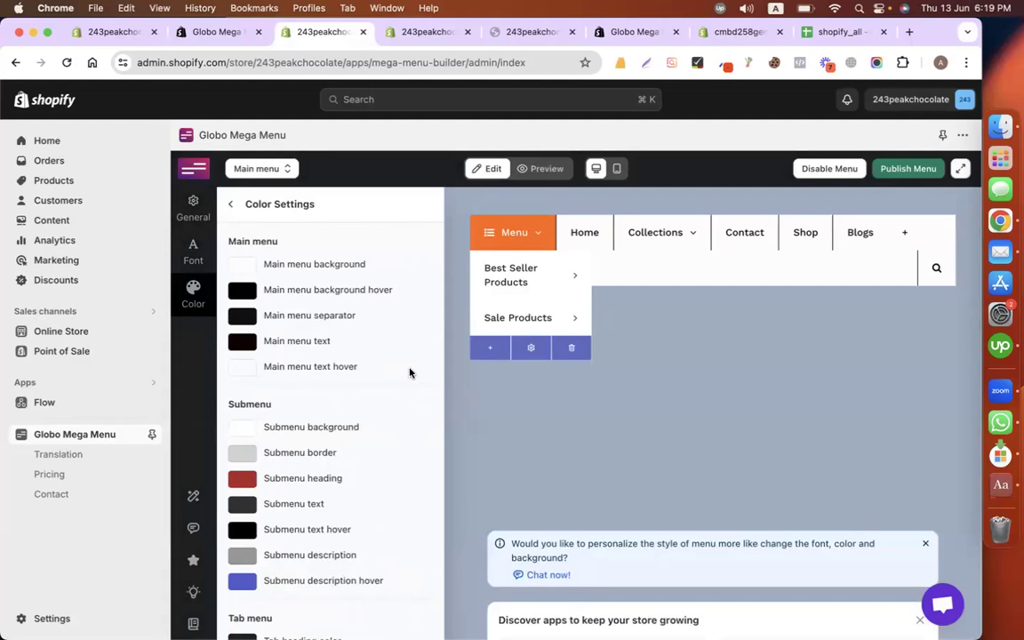
scroll(409, 372, down, 2)
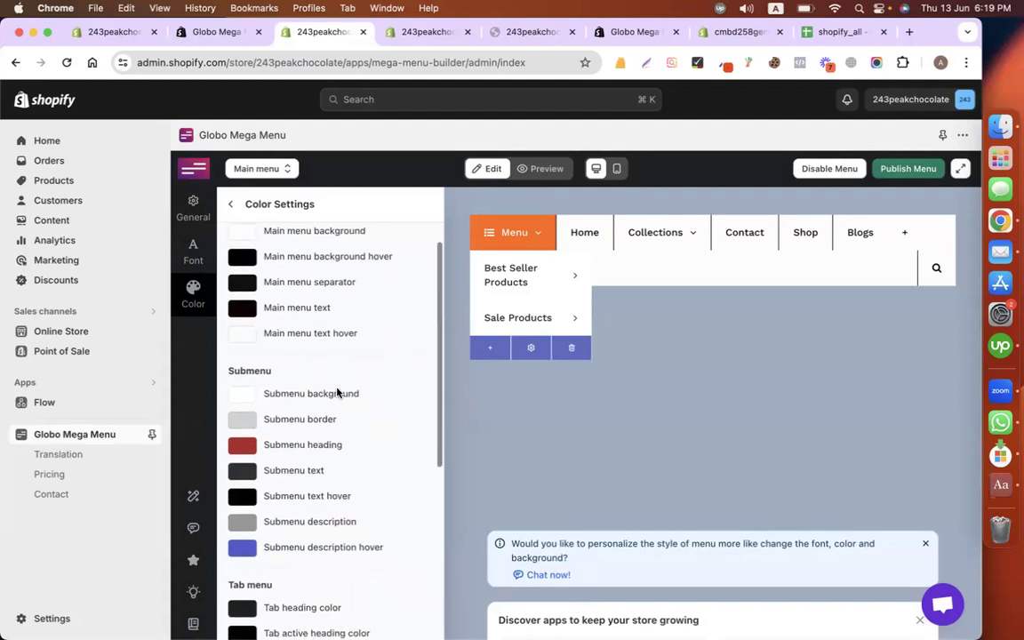
scroll(361, 436, down, 2)
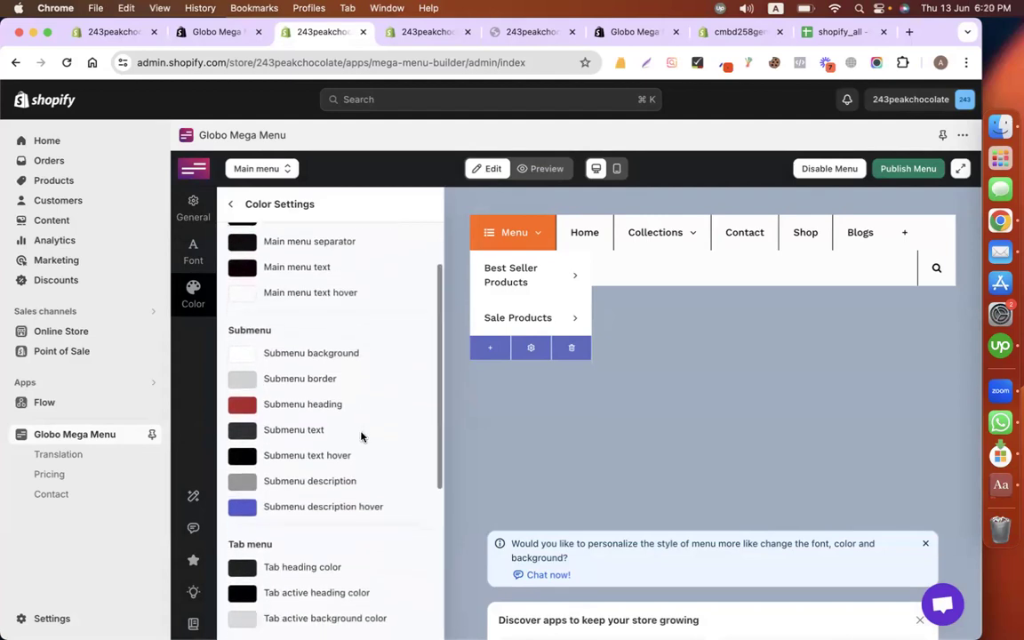
scroll(361, 436, up, 3)
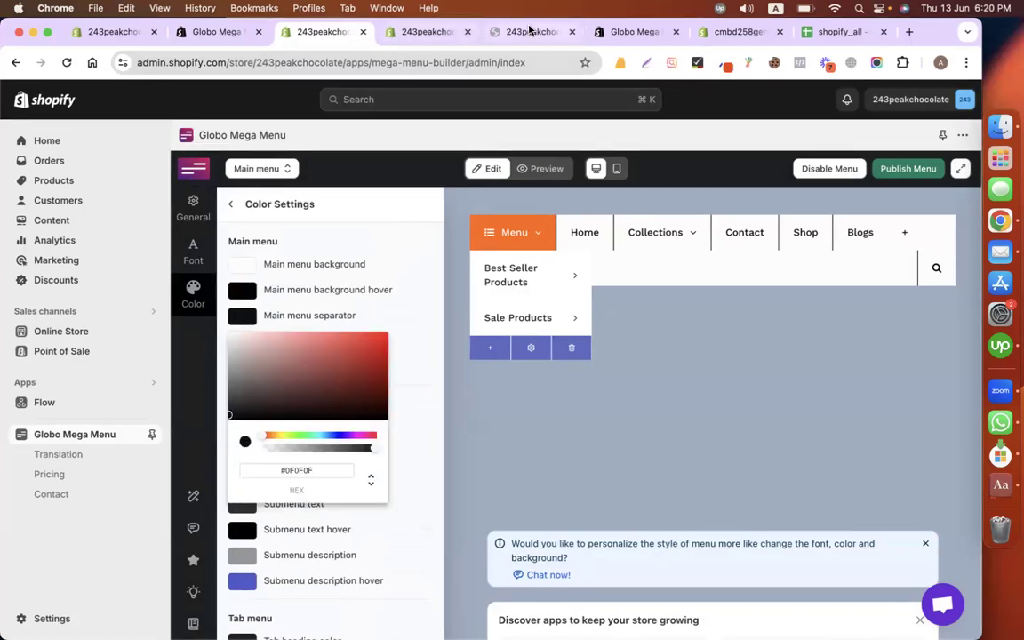
click(502, 32)
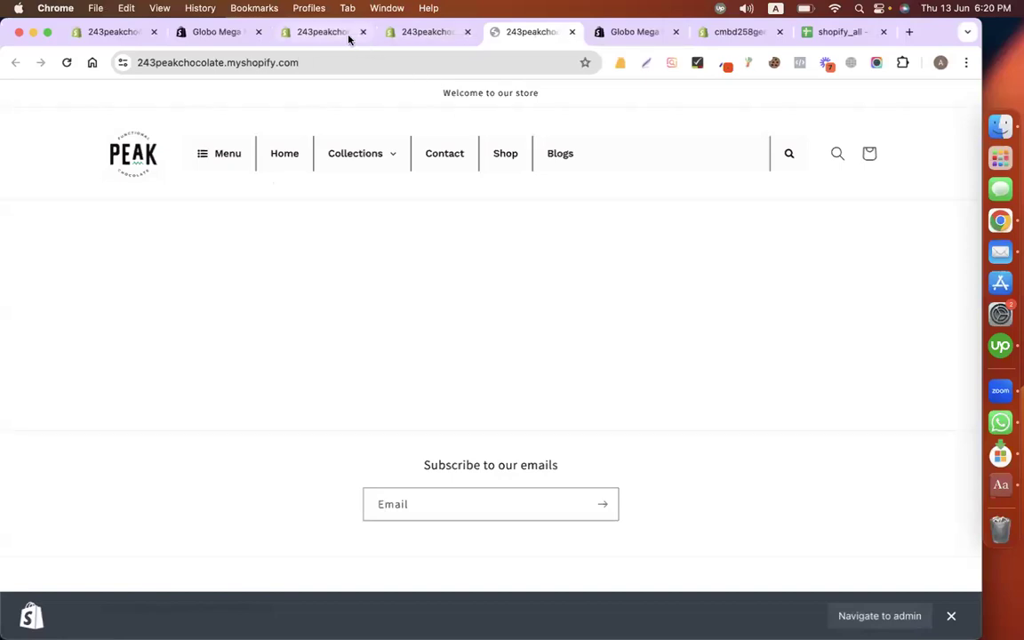
click(322, 32)
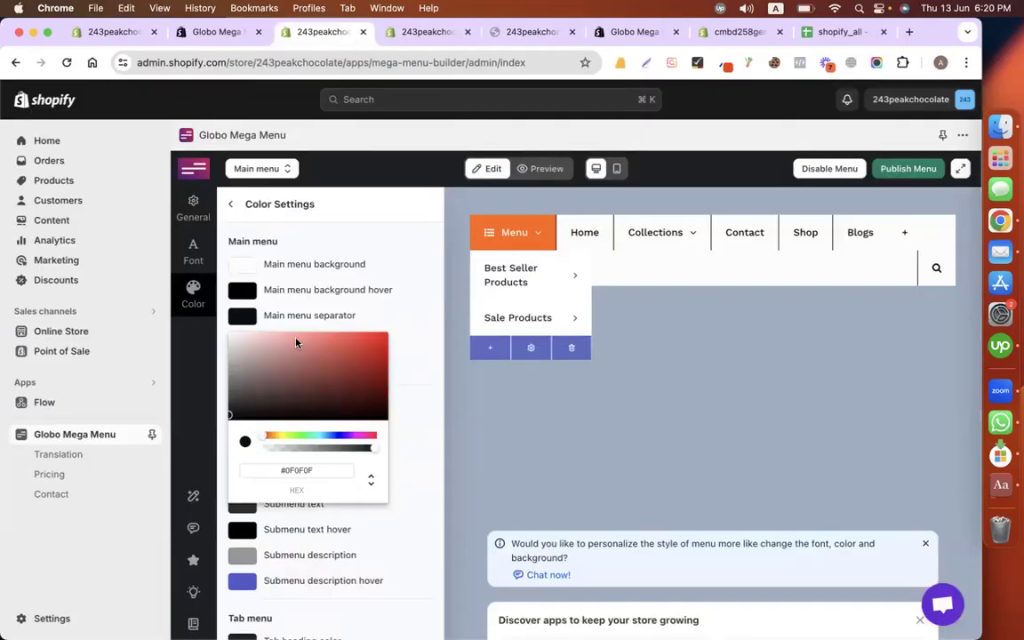
Step: Set the main menu separator colour to white #FFFFFF and save the change
drag(285, 405, 226, 327)
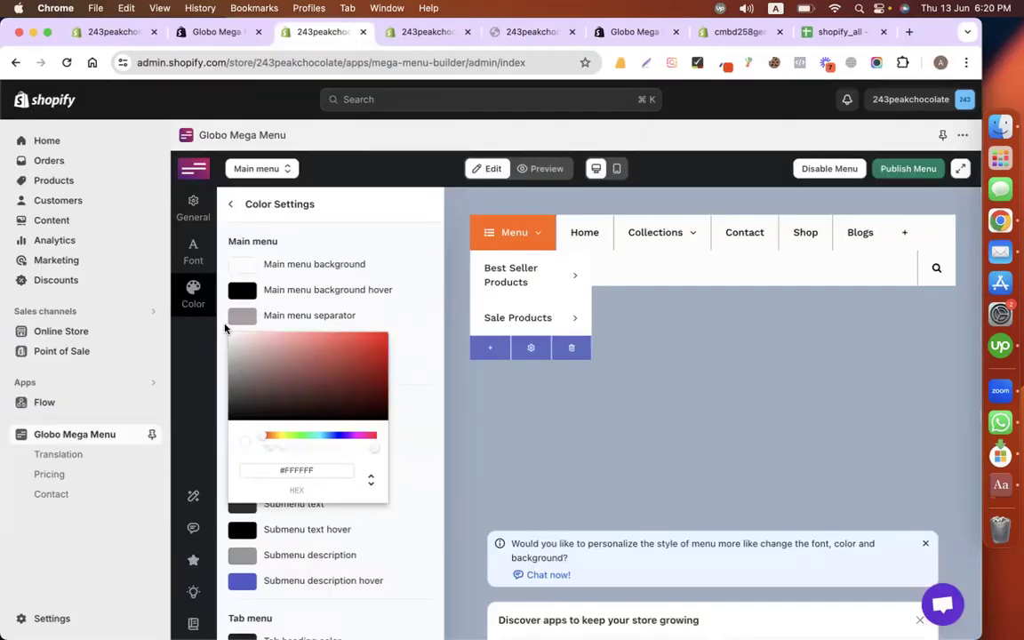
click(388, 211)
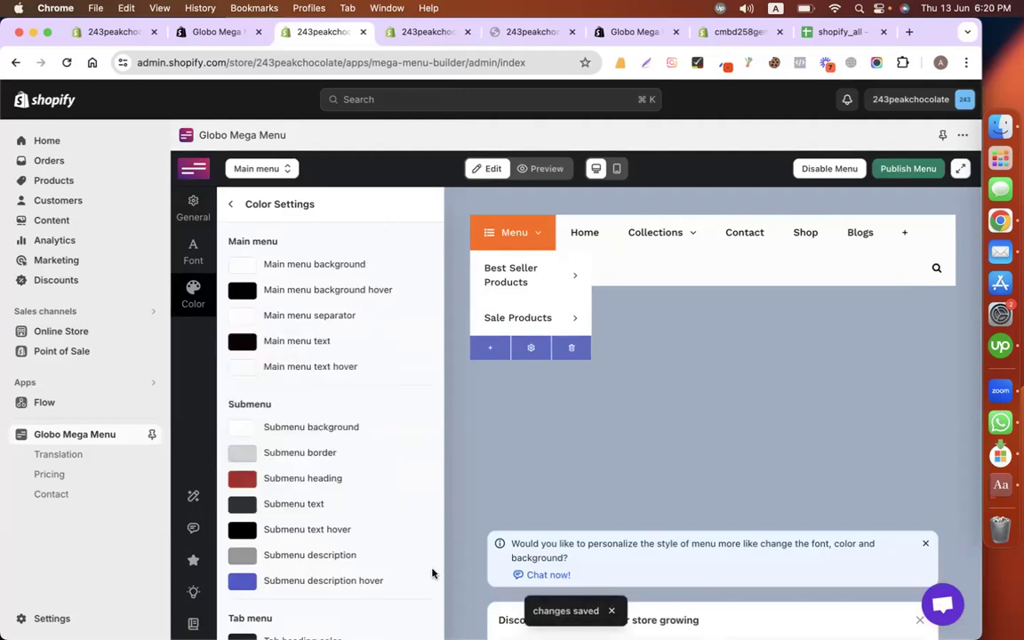
click(908, 168)
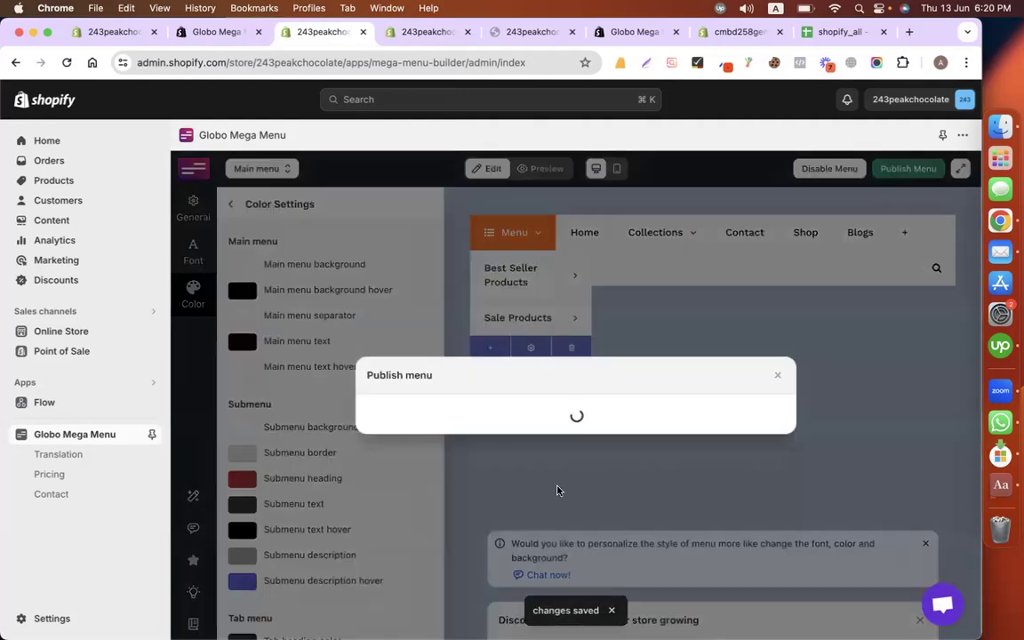
Step: Publish the separator-free menu to the live theme, confirm it on the reloaded storefront, then view the App Store listing
click(390, 516)
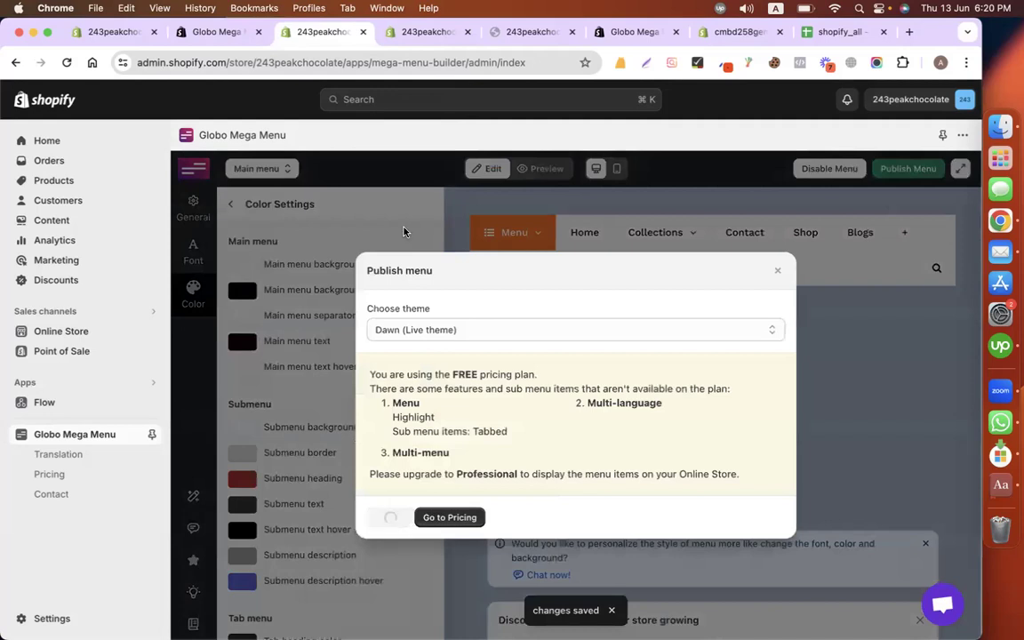
click(417, 34)
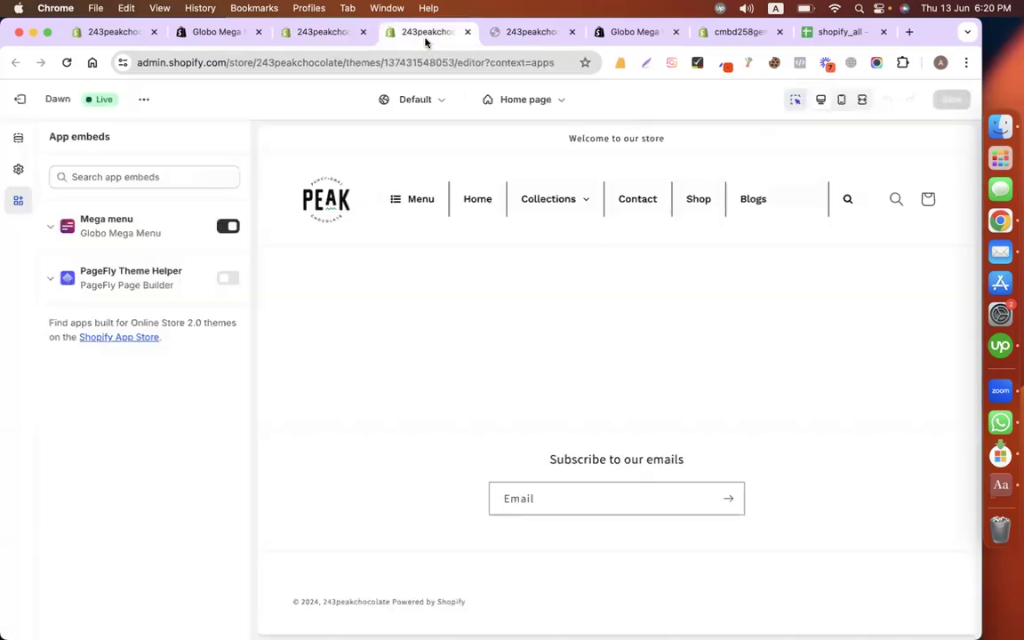
click(525, 33)
click(67, 62)
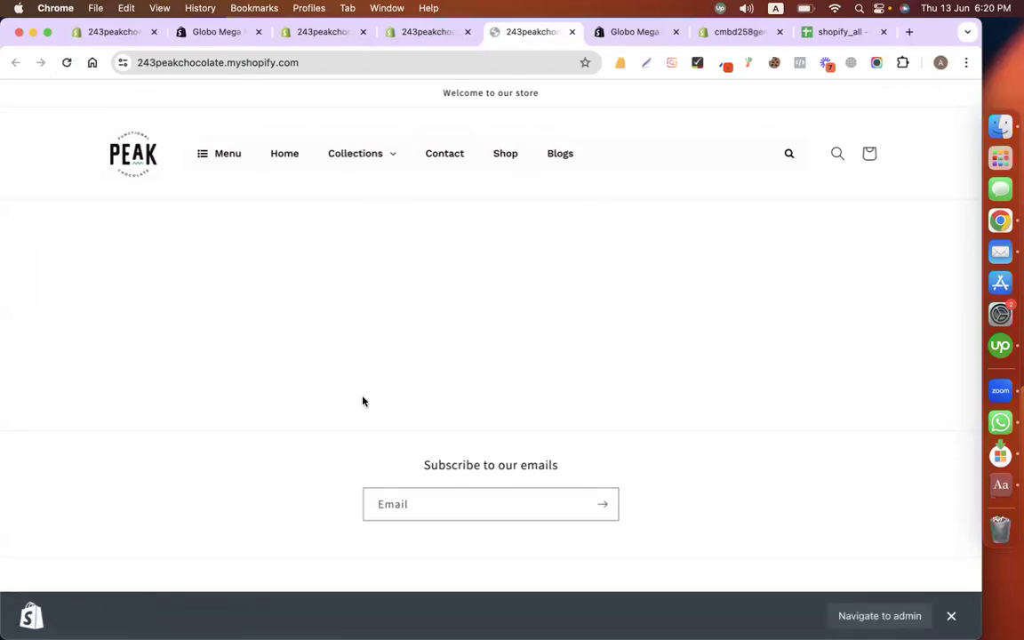
click(211, 36)
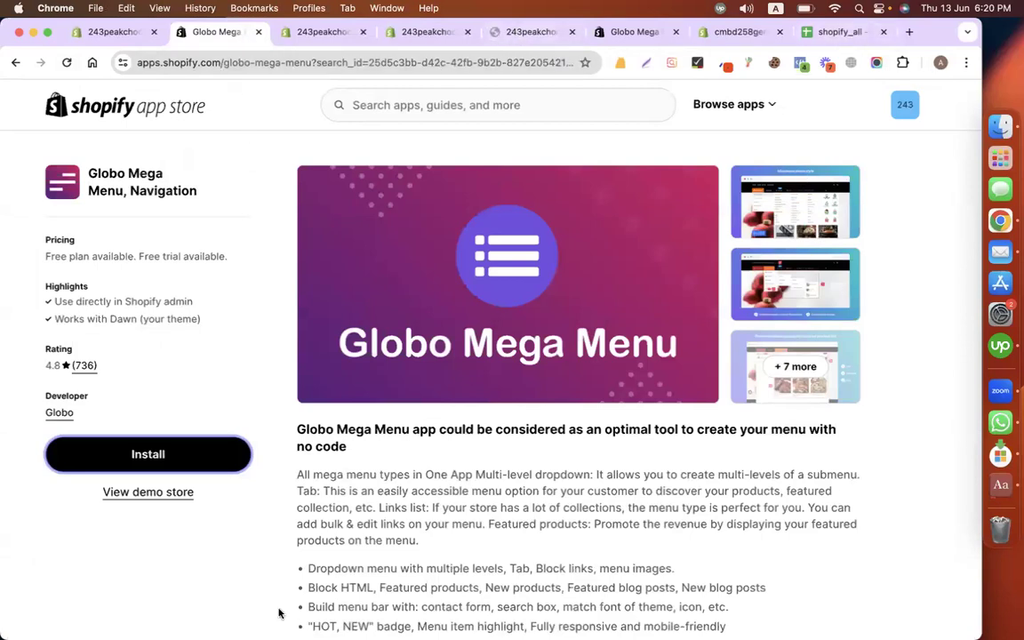
Step: Check the shopify_all notes sheet, then search Google for mailchimp and open the official Mailchimp site
click(805, 33)
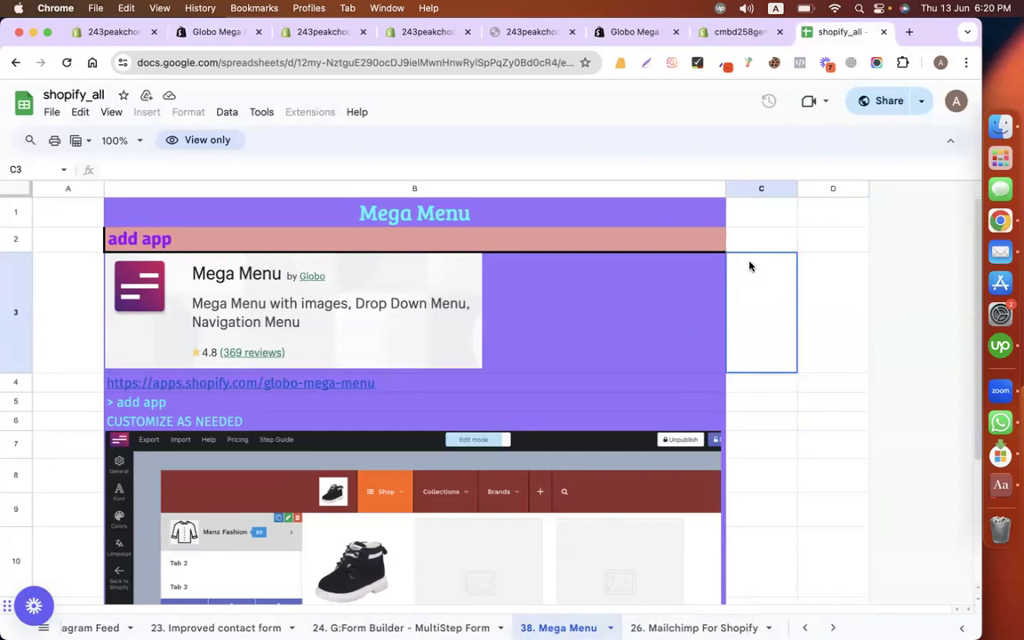
click(909, 32)
text(mailchim)
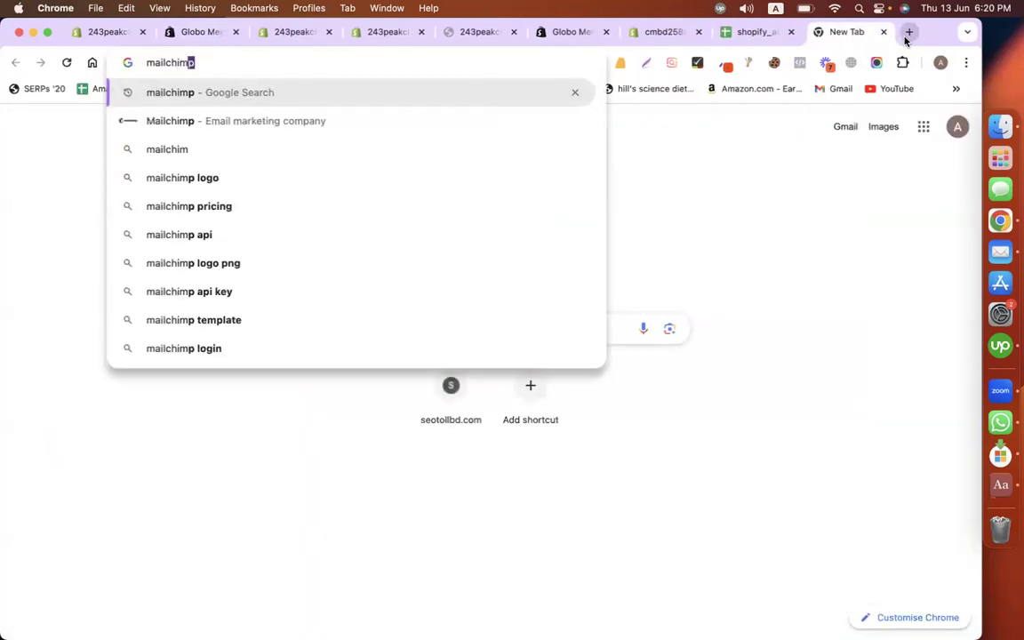
key(Return)
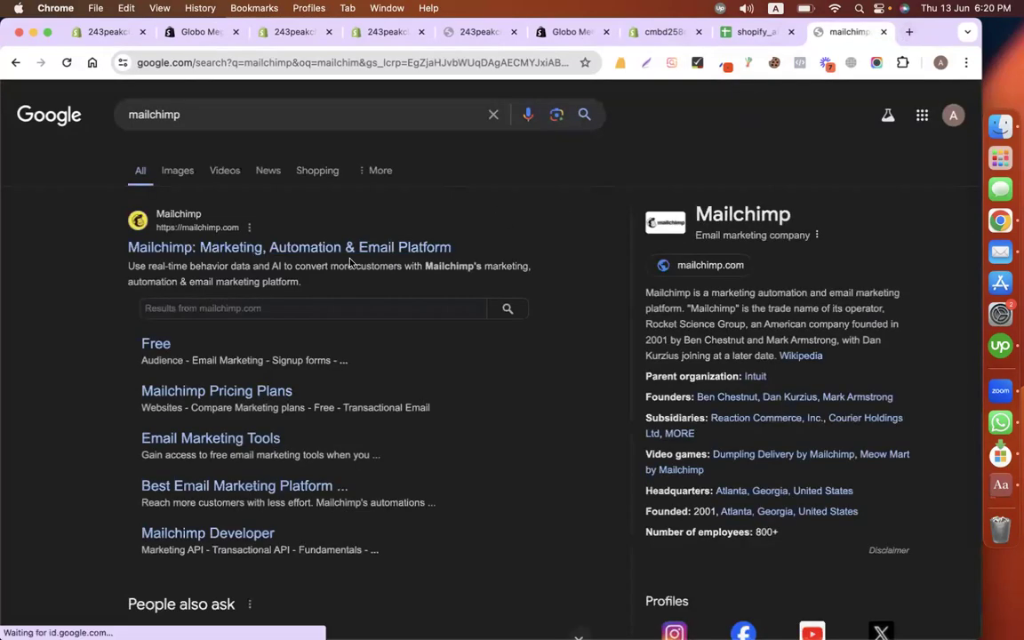
click(269, 247)
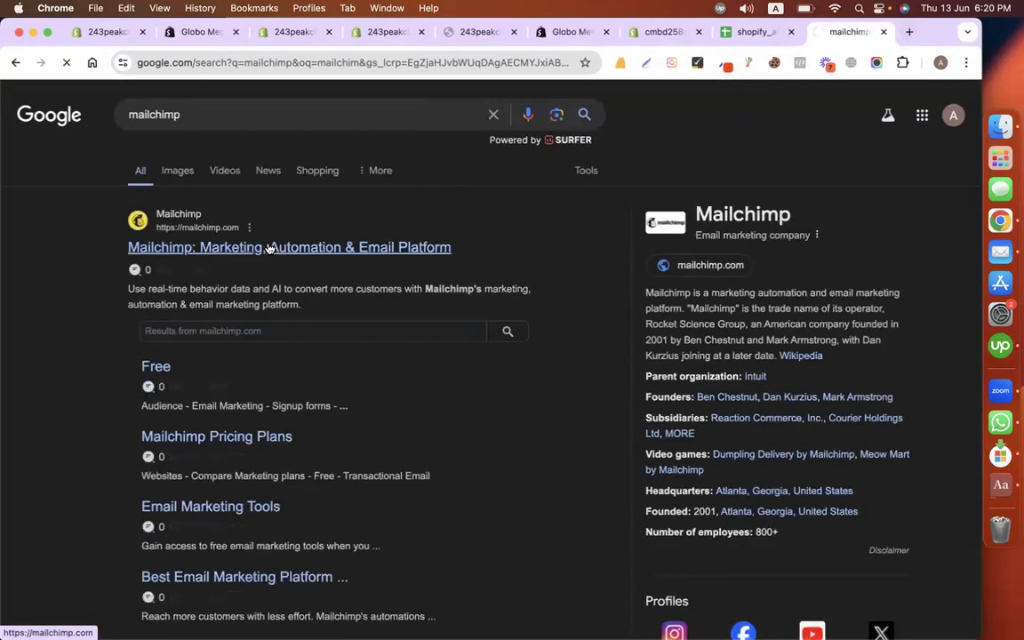
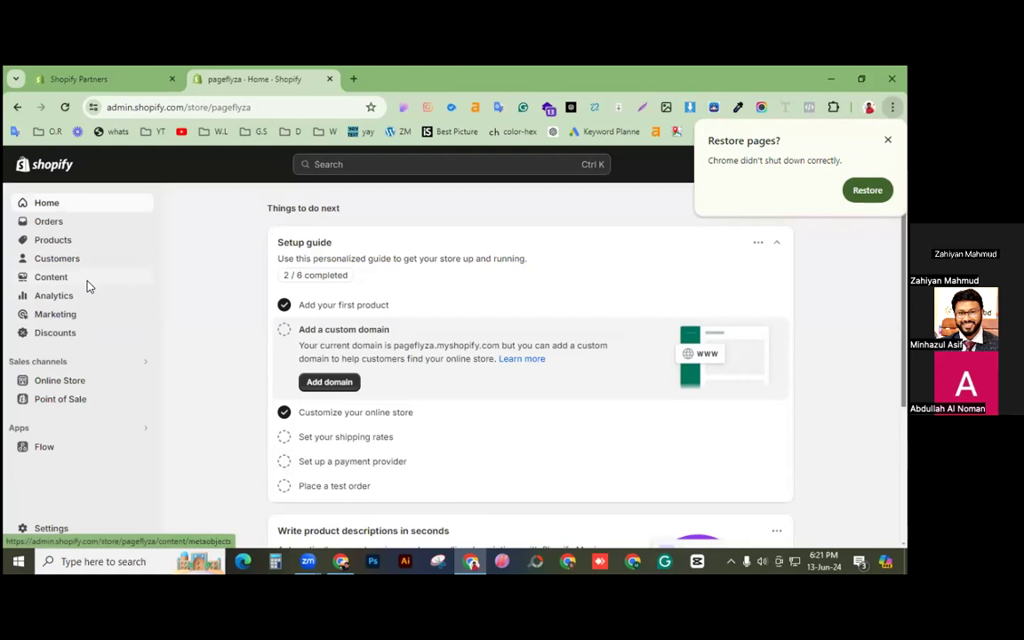
Step: Go to the Online Store themes page in Shopify admin
click(77, 380)
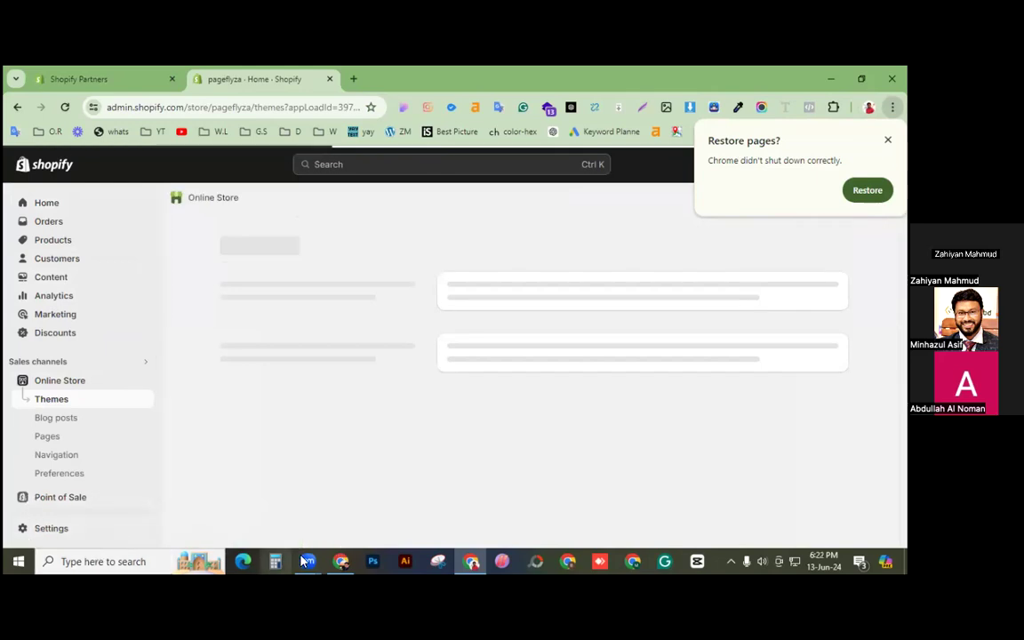
mouse_move(344, 562)
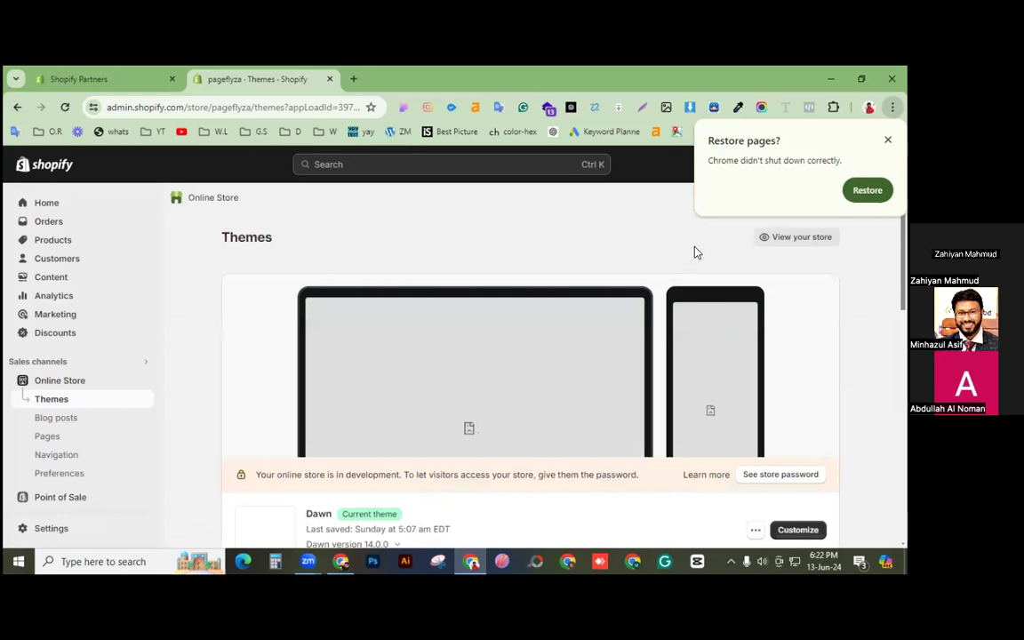
scroll(466, 345, down, 1)
scroll(716, 425, down, 3)
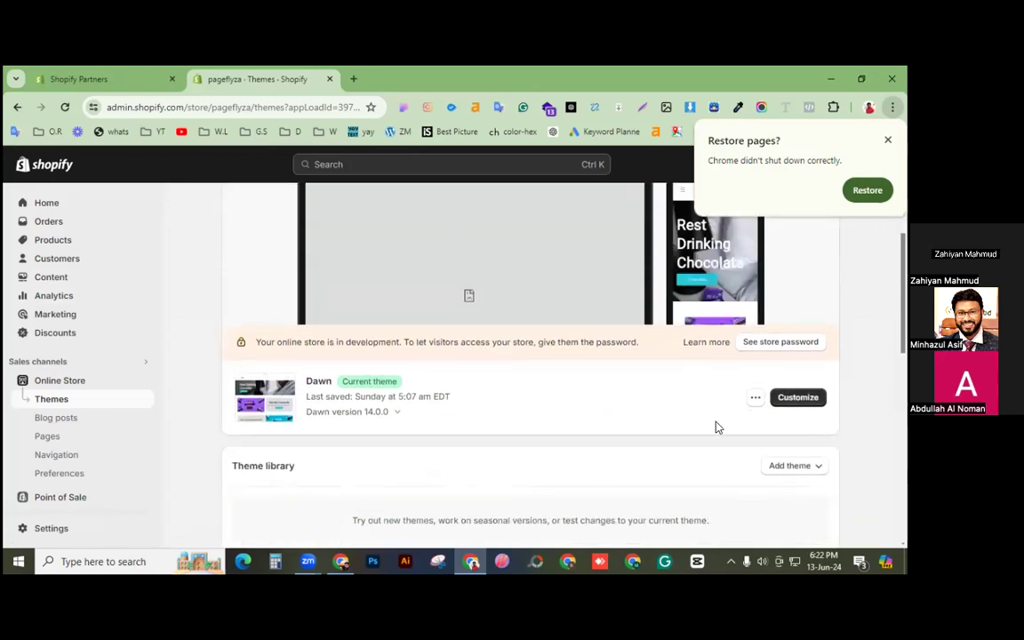
scroll(632, 425, up, 4)
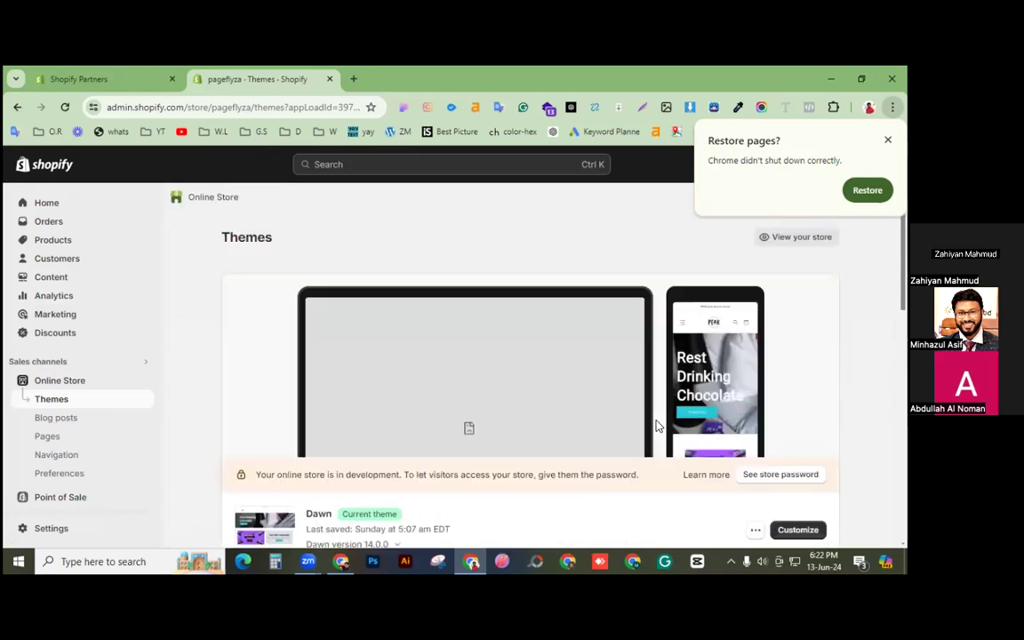
Step: Open the live storefront in a new tab and return to the themes page
right_click(796, 240)
click(670, 255)
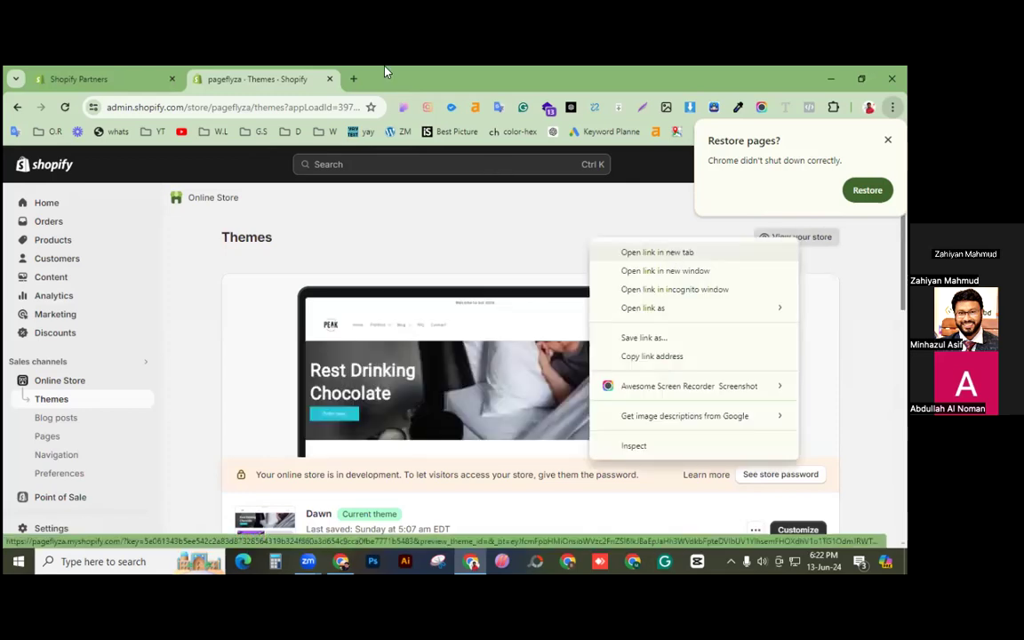
click(386, 73)
click(245, 75)
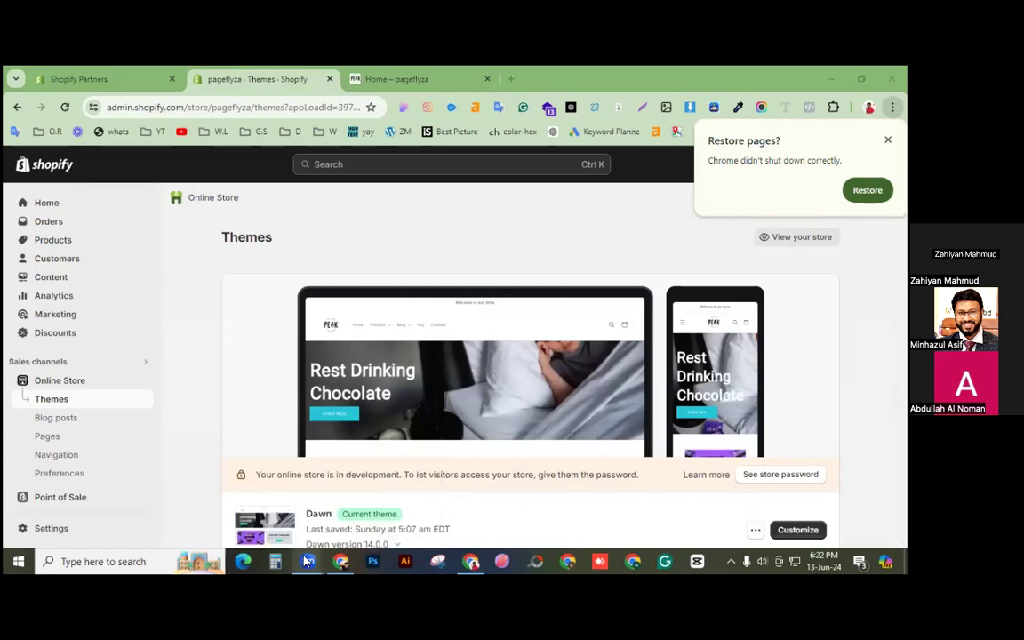
Step: Close the meeting window previews and the Restore pages prompt, leaving Dawn's themes page visible
mouse_move(308, 561)
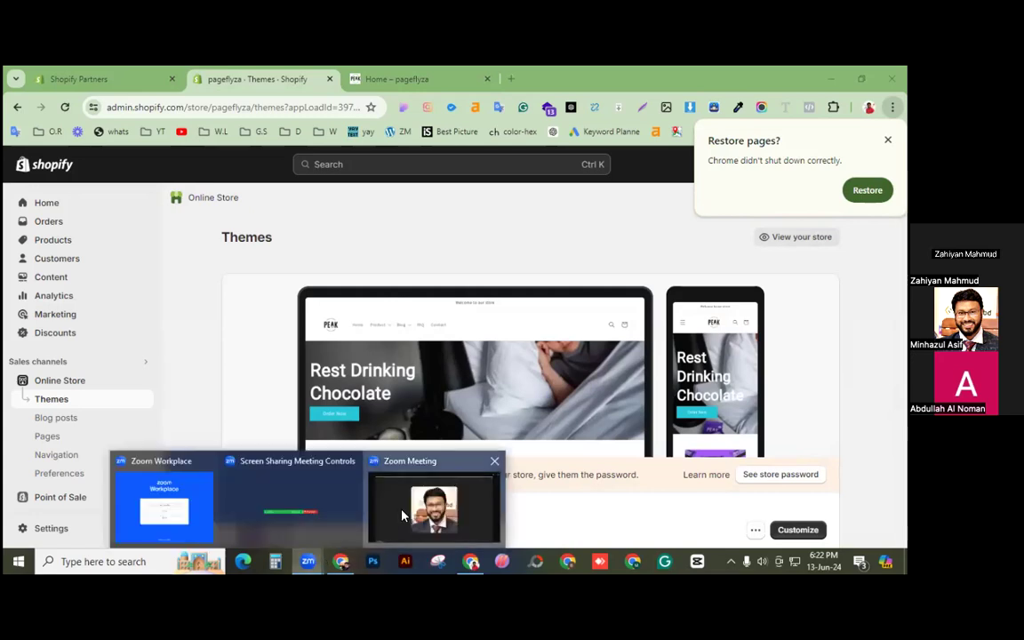
click(402, 516)
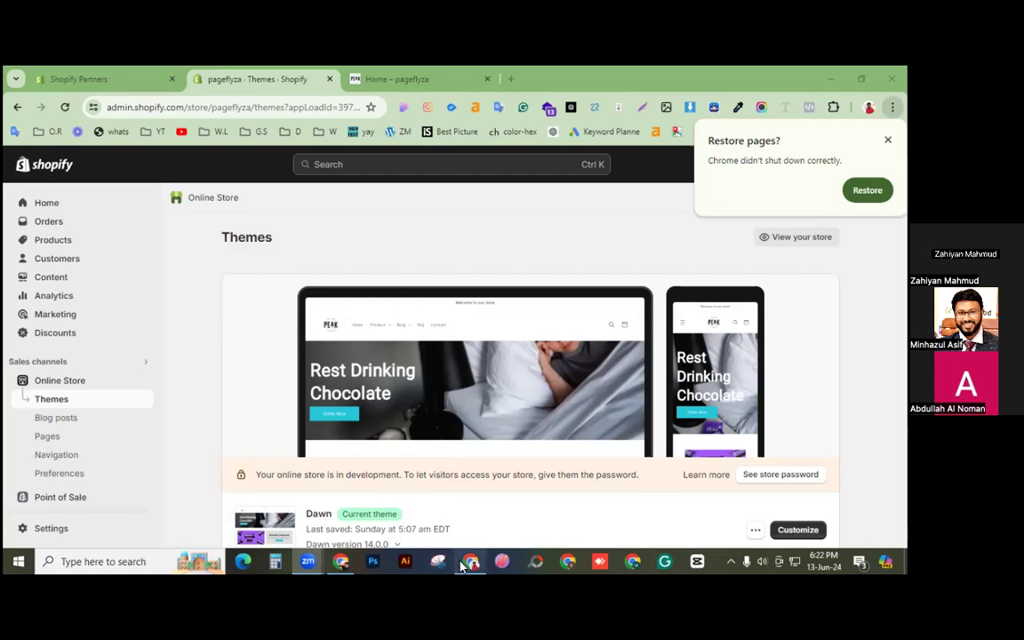
click(454, 529)
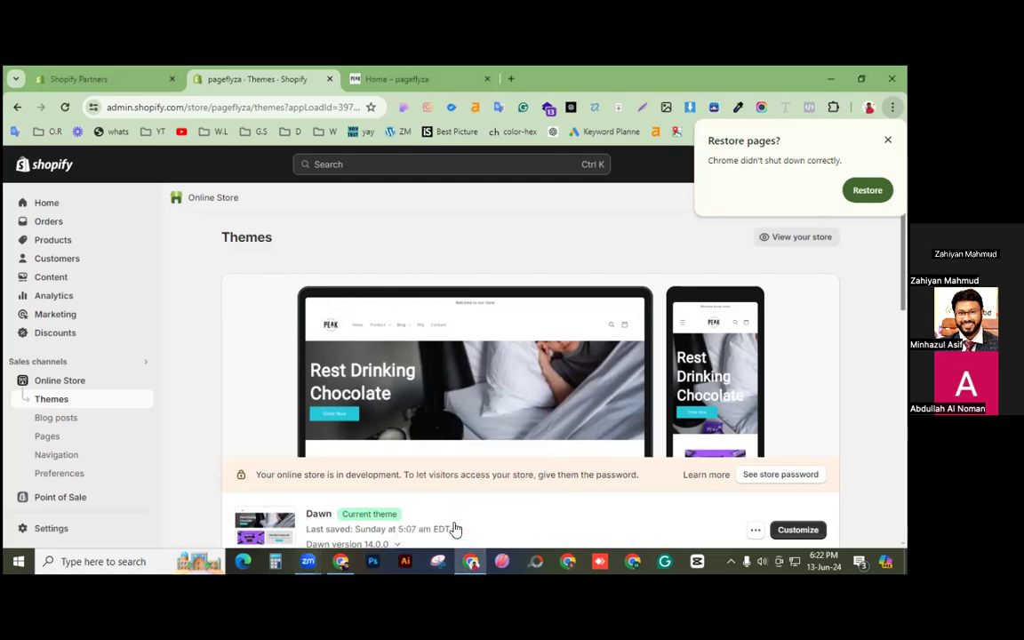
scroll(471, 444, down, 2)
scroll(473, 441, up, 2)
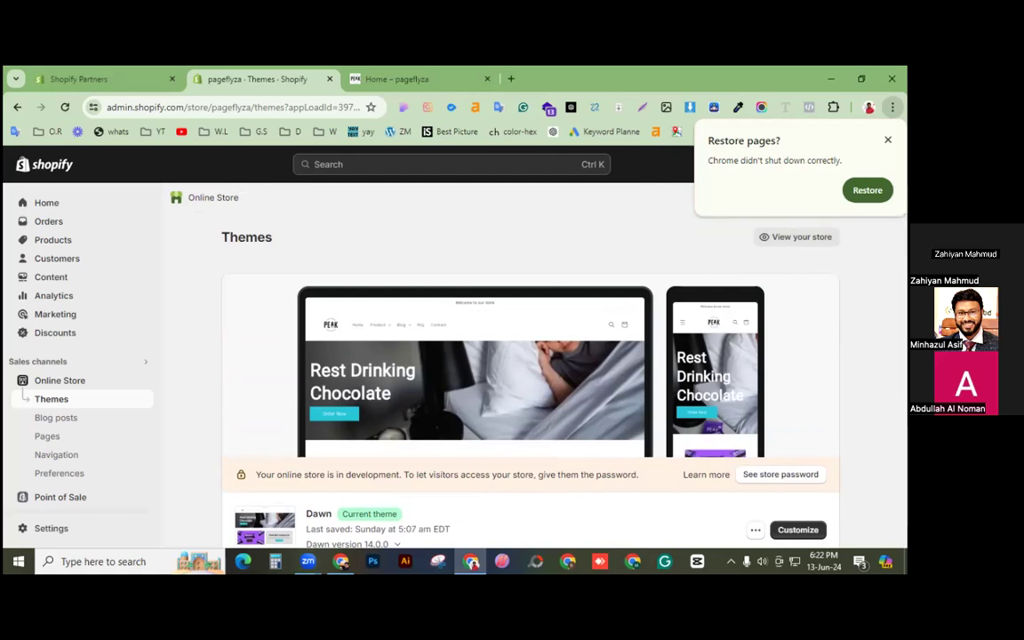
click(887, 140)
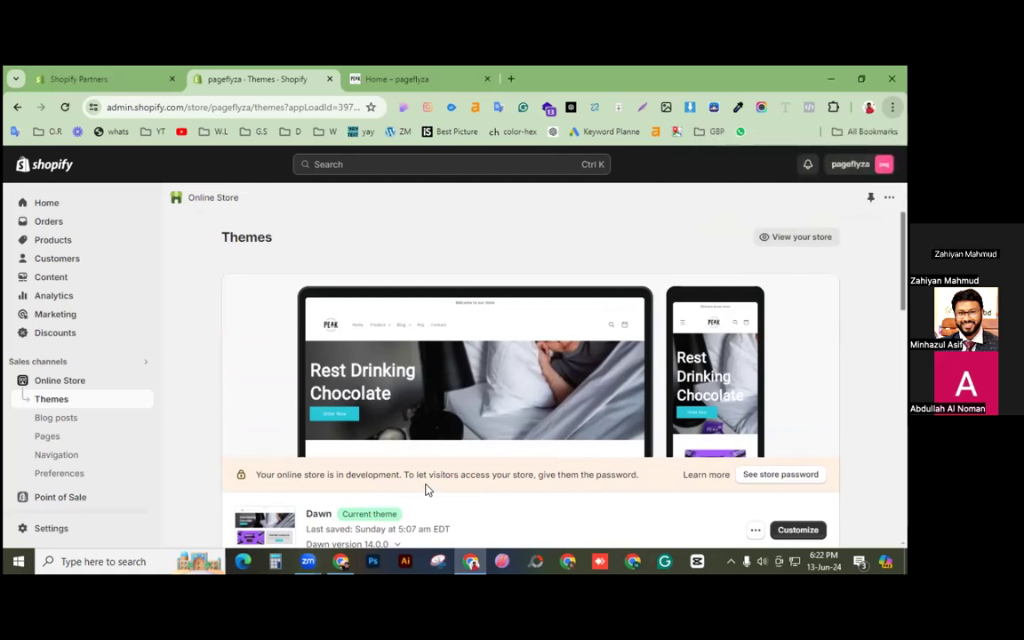
Step: Search mailchimp in a new tab, open its Email Marketing pricing page, and dismiss the cookie notice
click(511, 80)
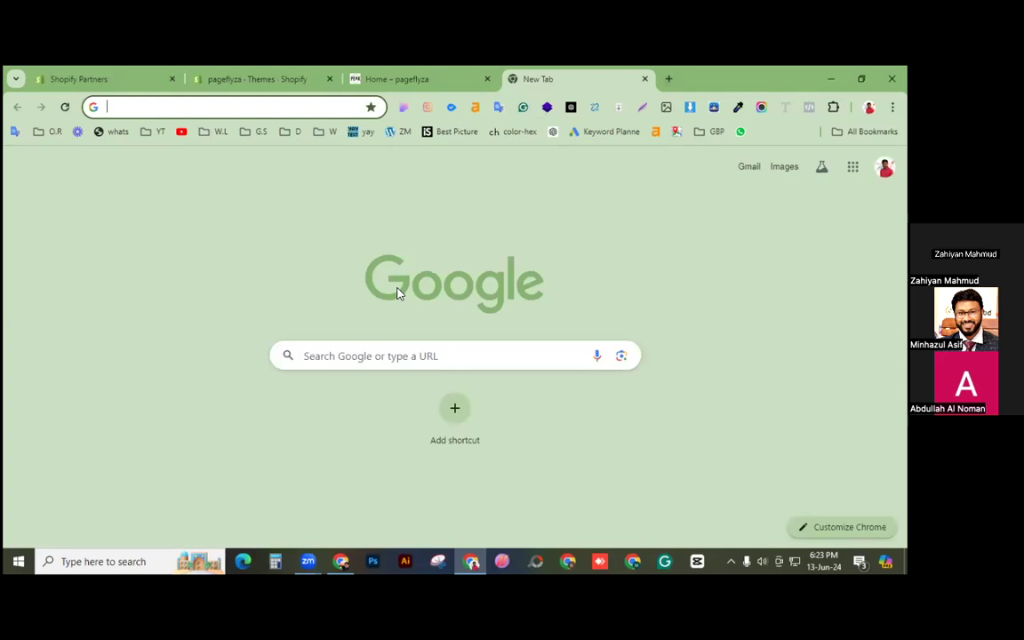
text(mailchimp)
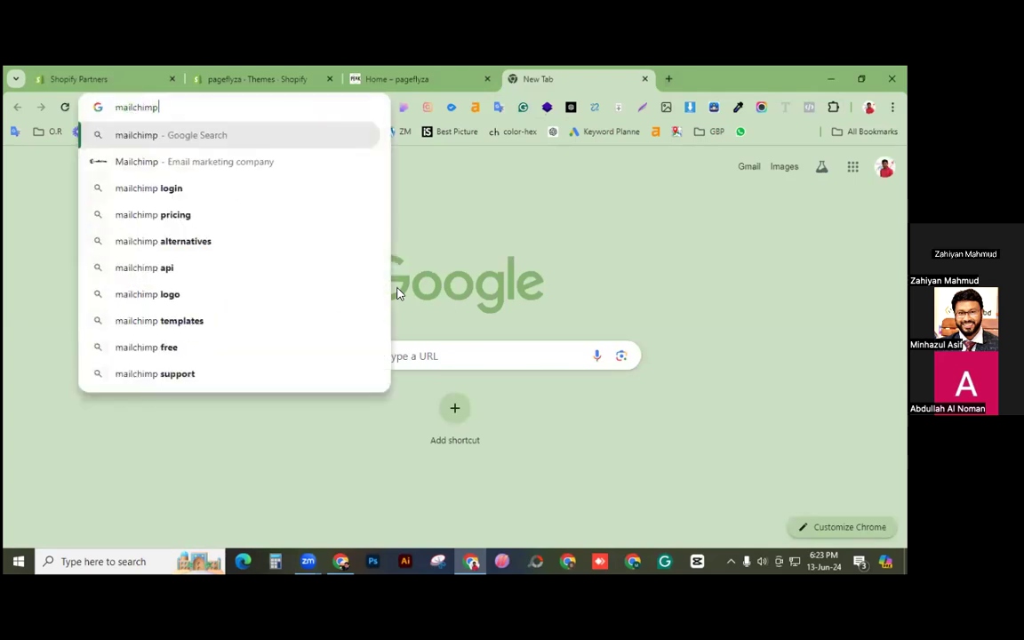
key(Return)
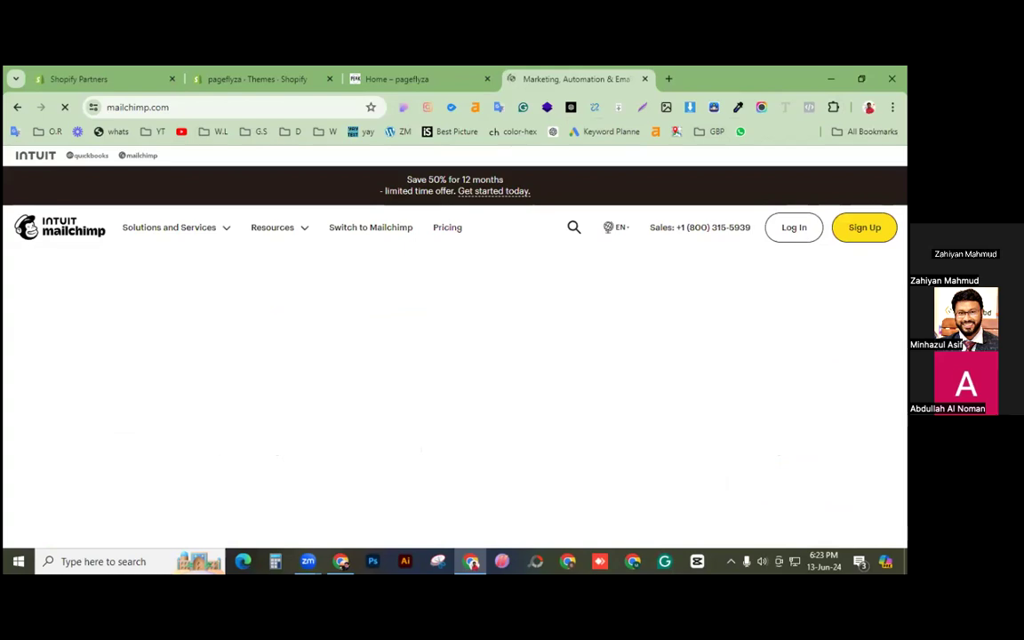
click(447, 227)
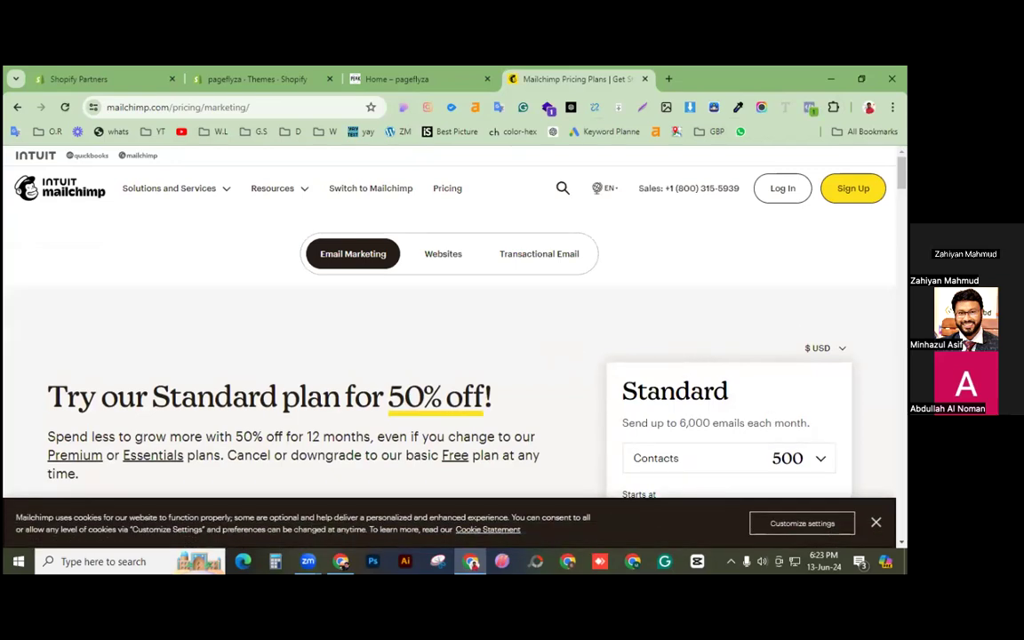
click(876, 523)
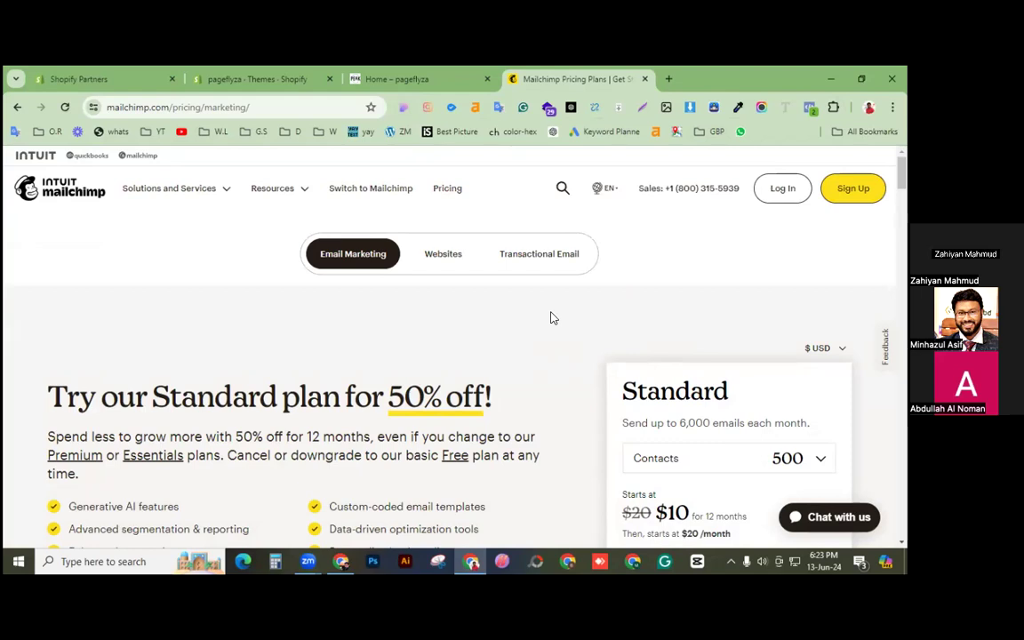
Step: Start a new Mailchimp account and fill the business email from a saved address
click(786, 190)
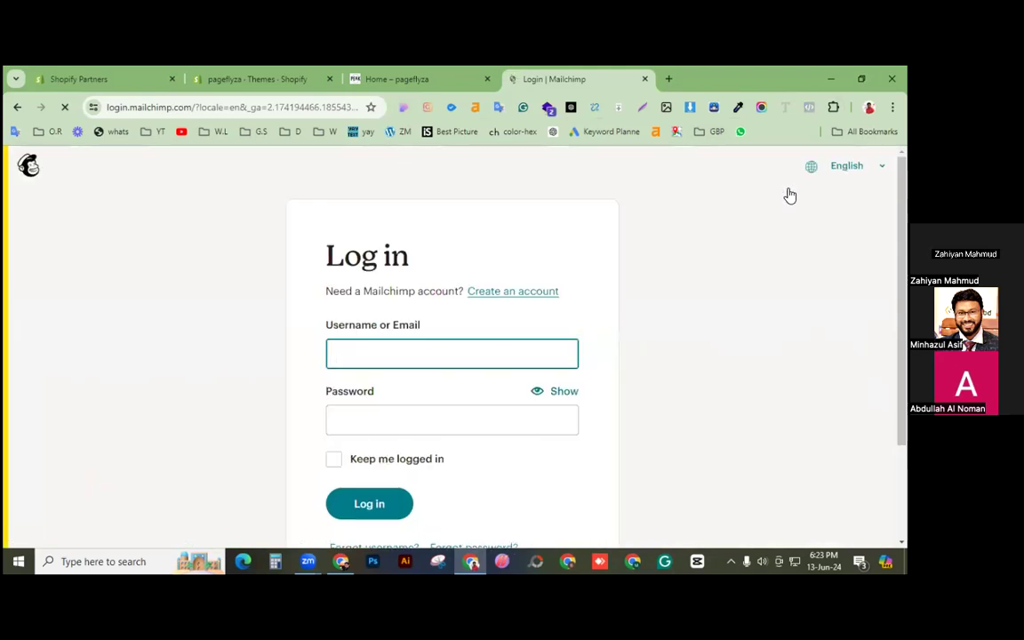
click(540, 294)
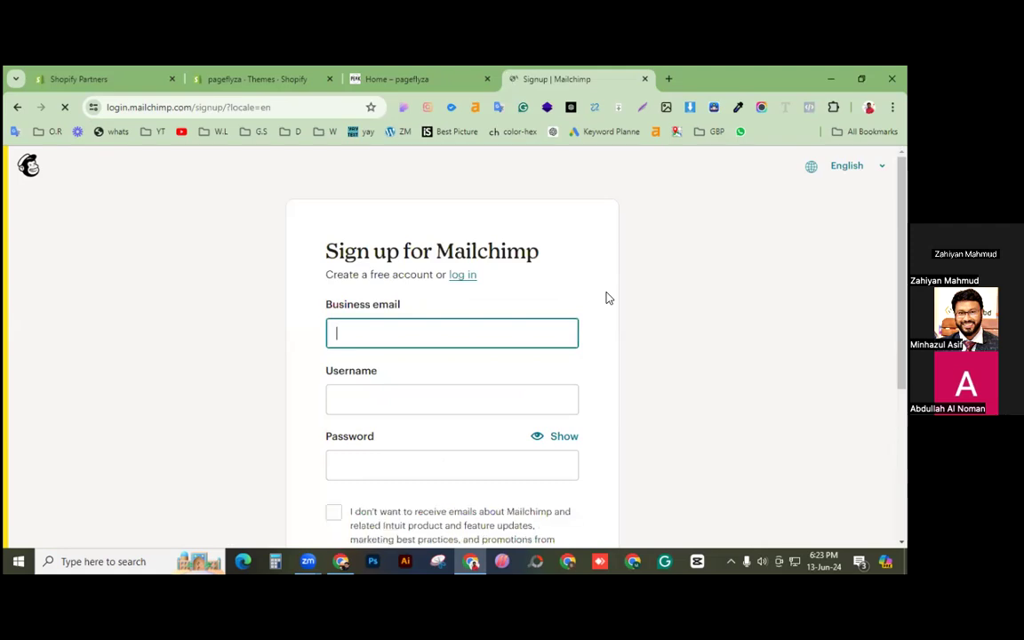
click(444, 327)
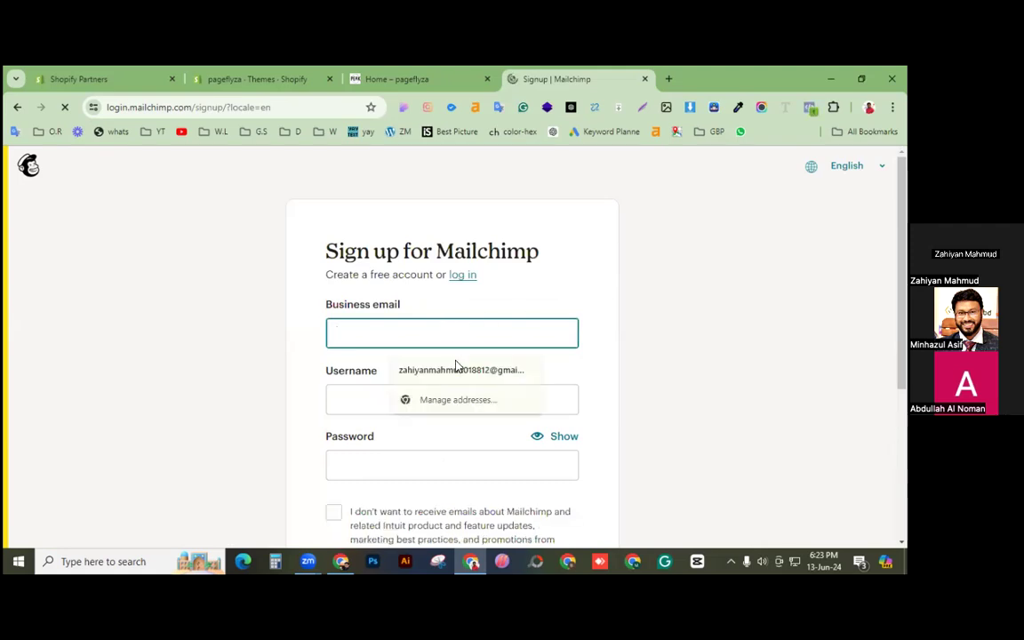
click(448, 370)
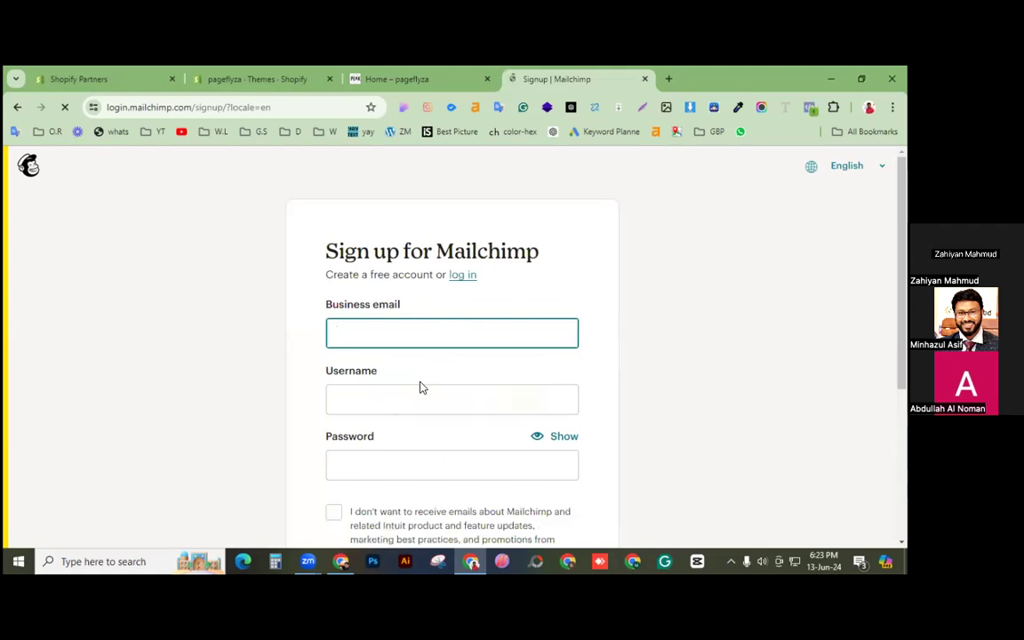
click(475, 330)
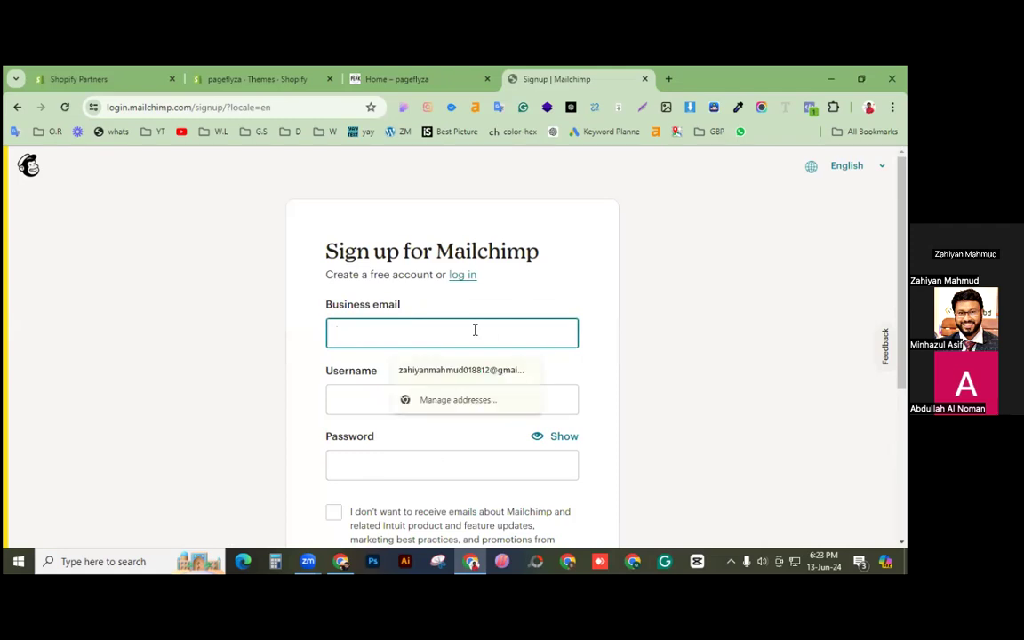
click(471, 369)
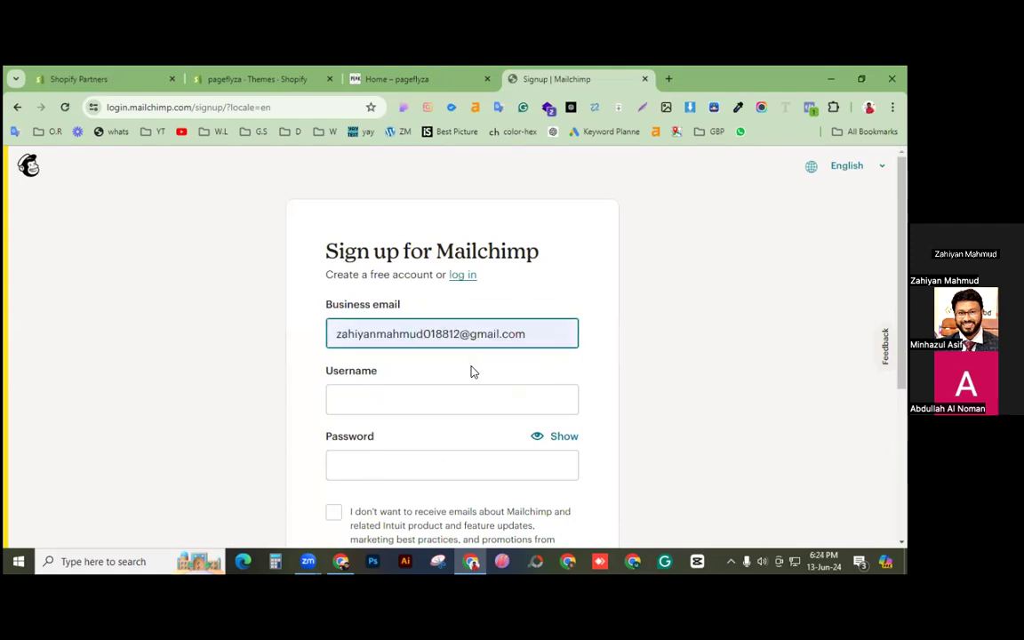
click(415, 402)
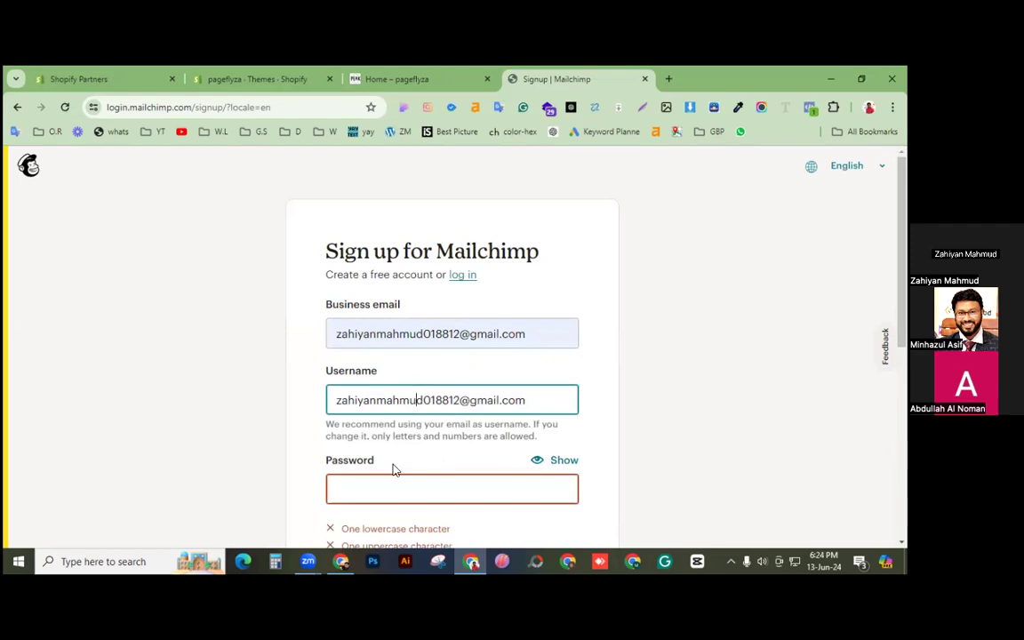
Step: Enter the account password and submit the Mailchimp signup form
click(391, 487)
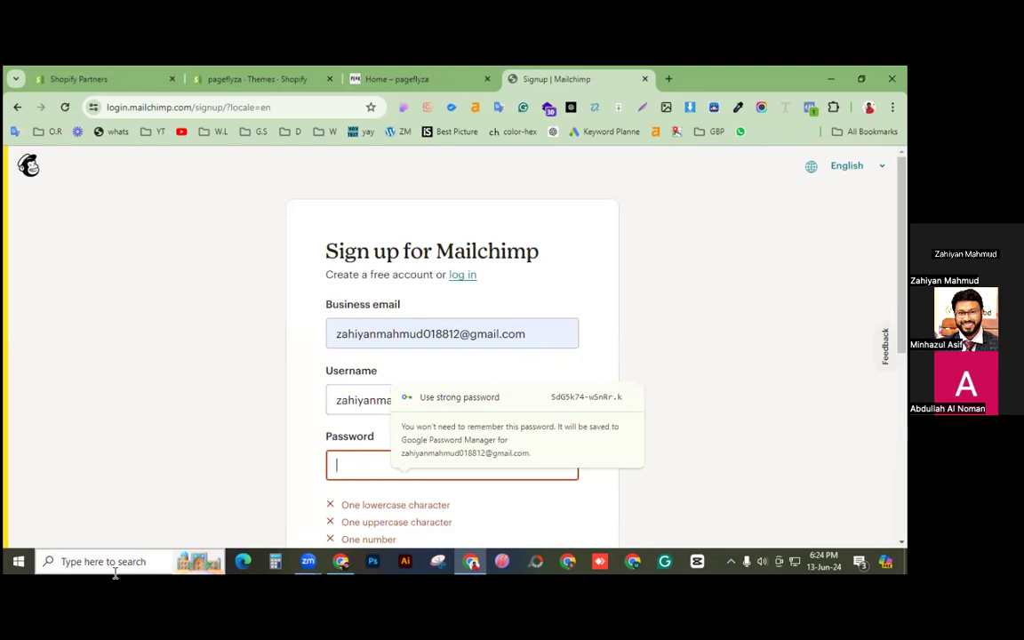
text(••••••••••)
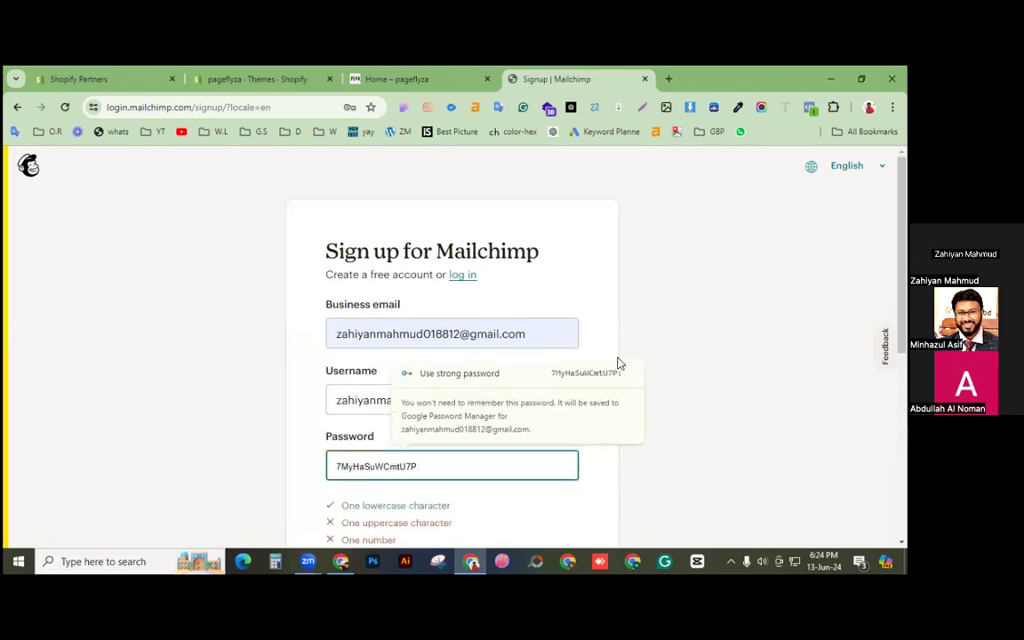
text(••••)
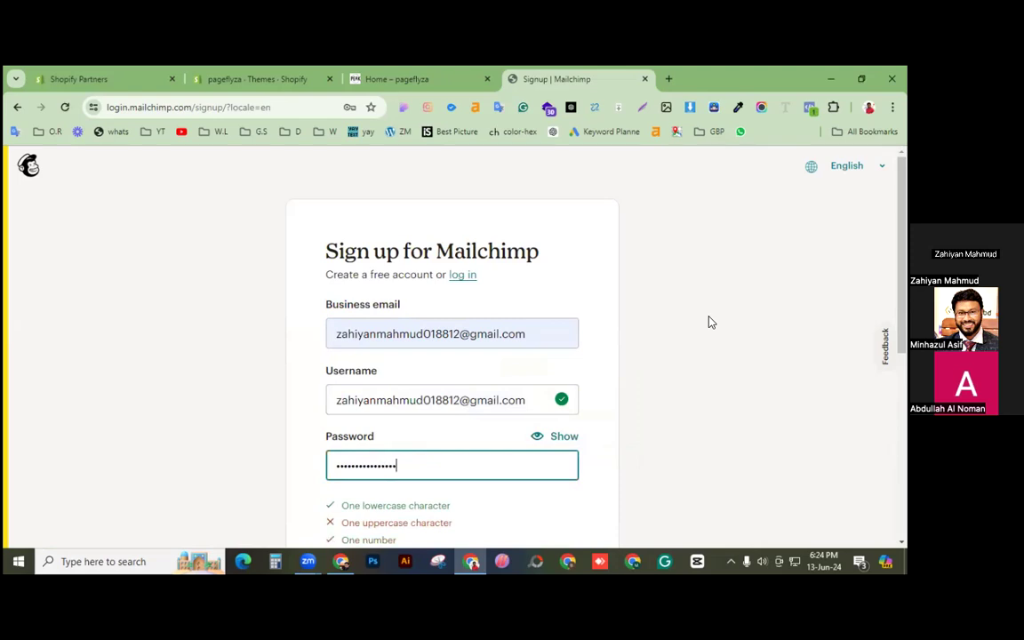
scroll(640, 382, down, 1)
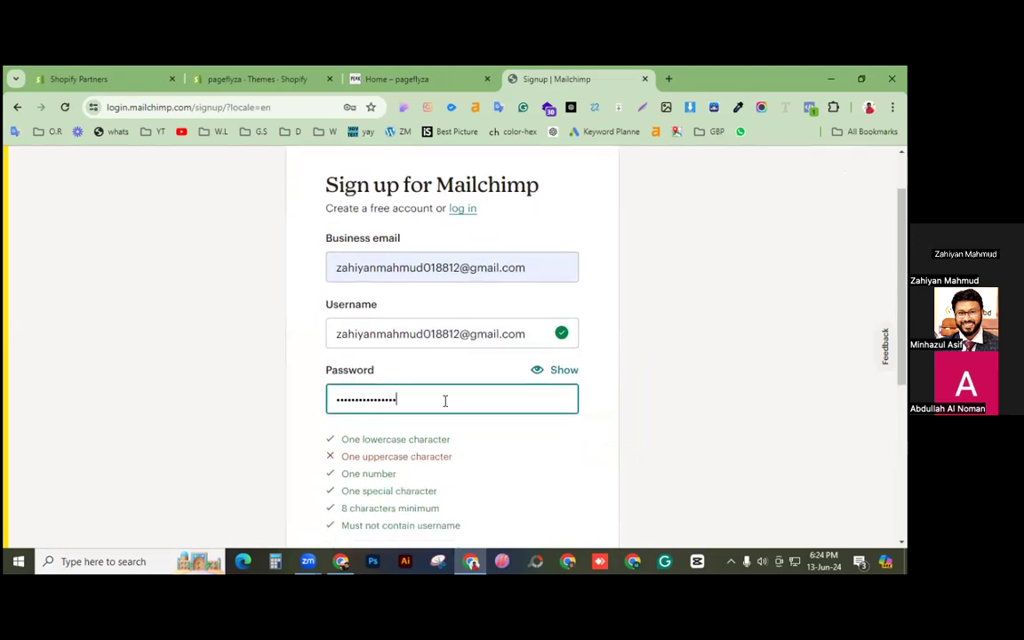
text(•)
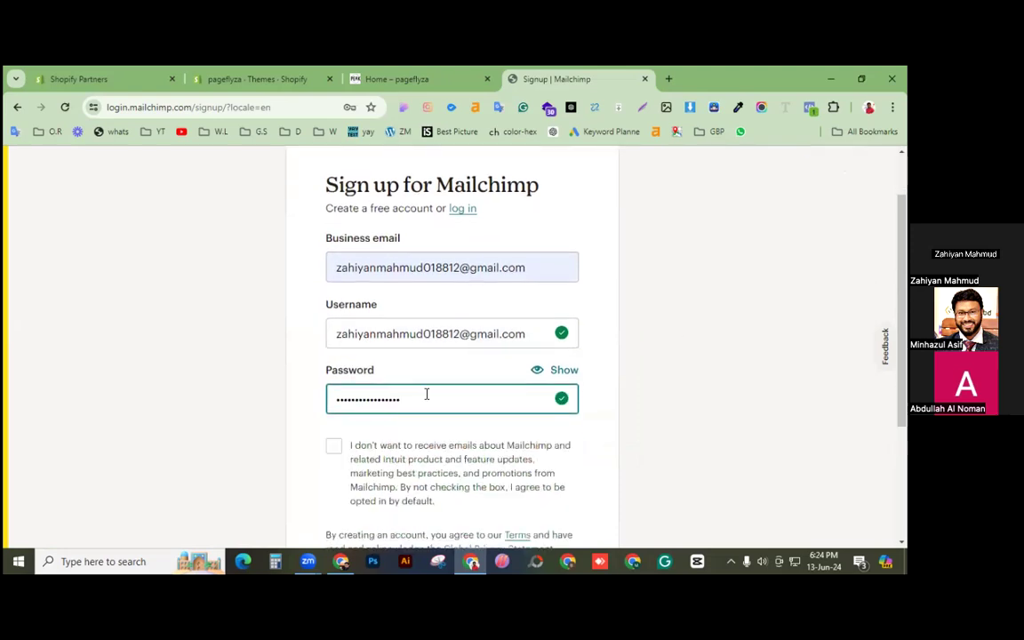
double_click(427, 394)
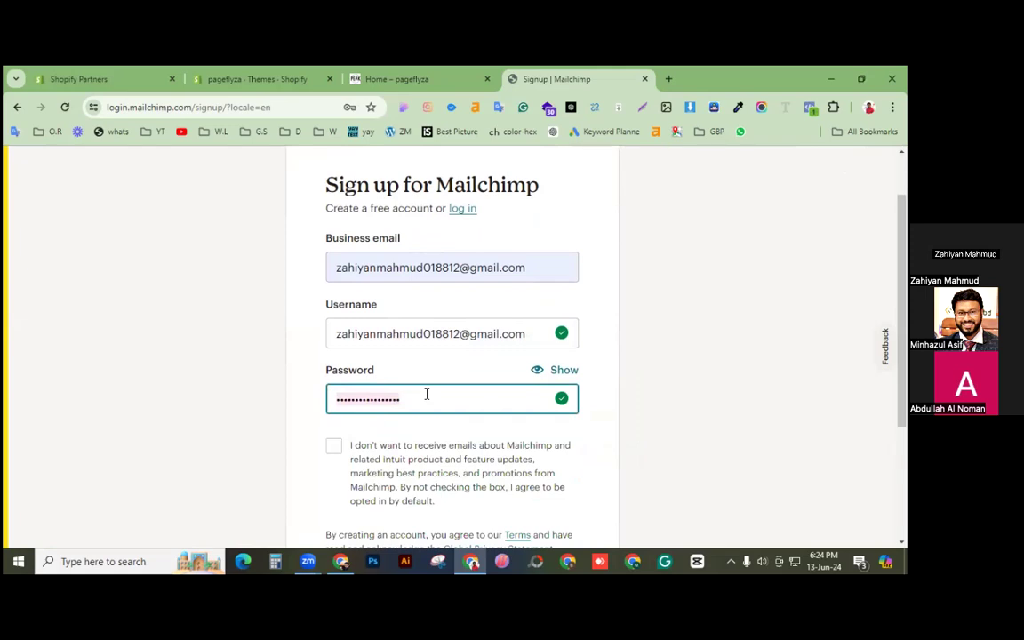
scroll(427, 394, up, 1)
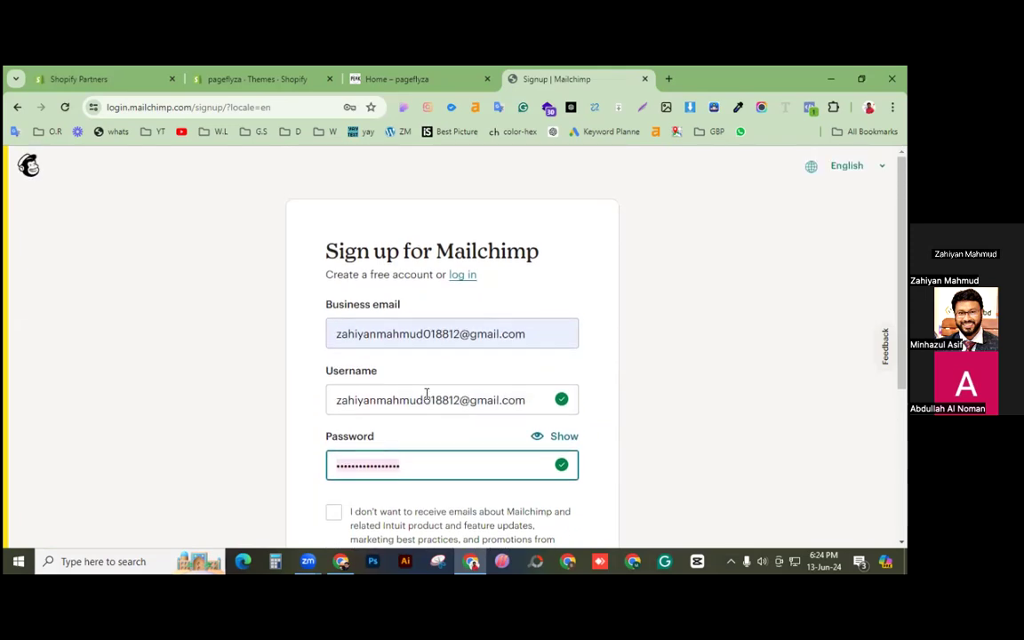
scroll(427, 394, down, 2)
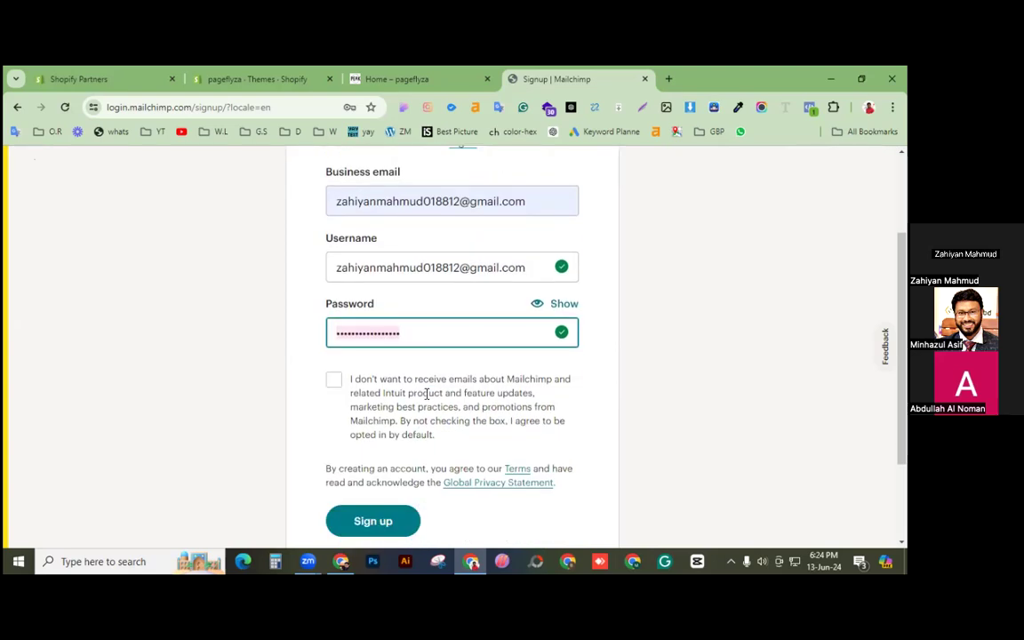
scroll(313, 341, up, 1)
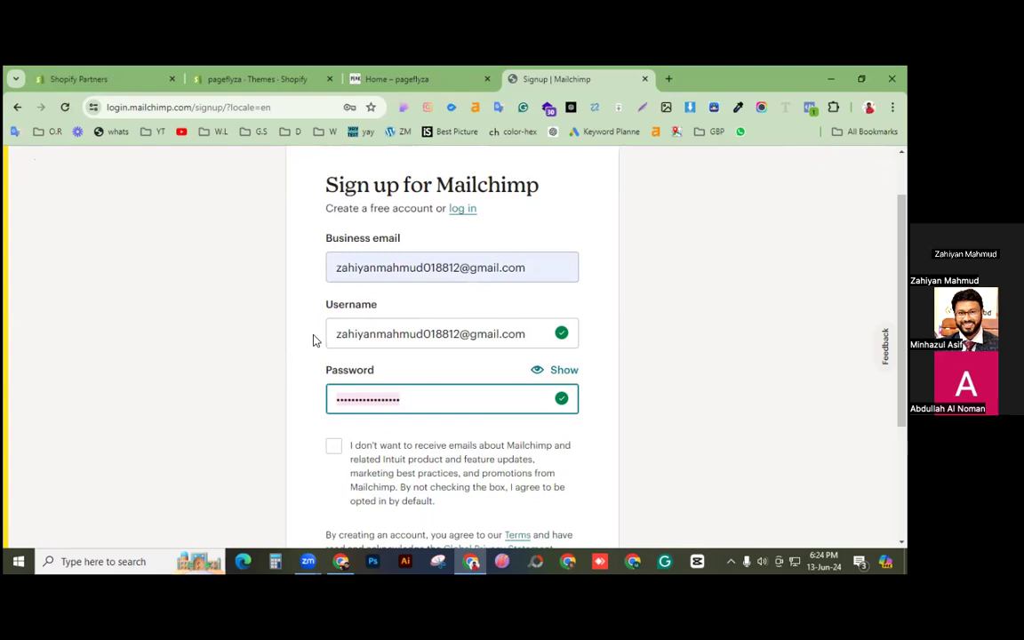
click(750, 336)
scroll(749, 337, down, 3)
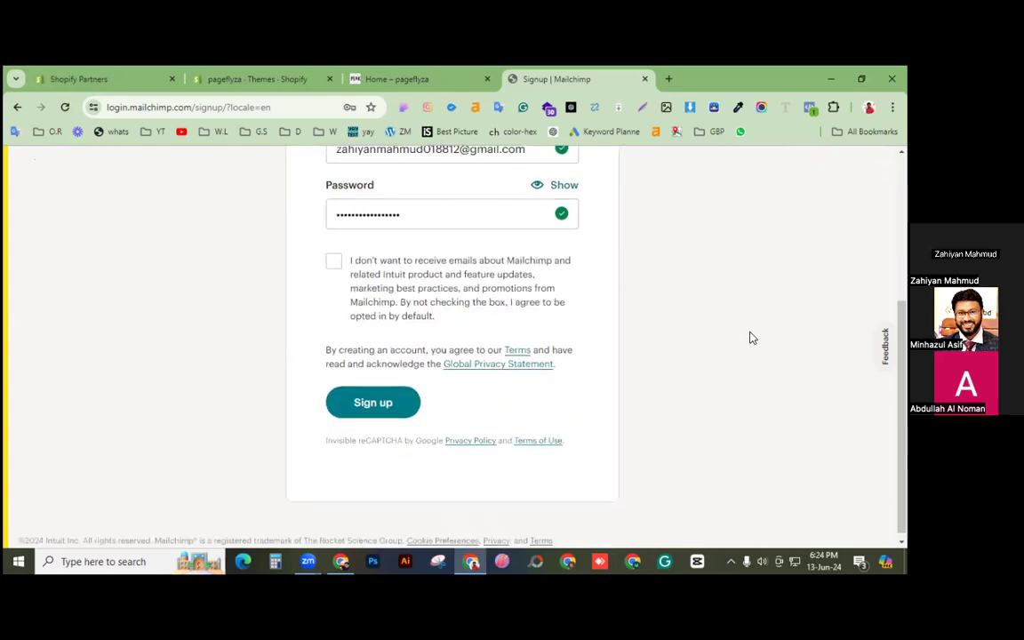
click(375, 404)
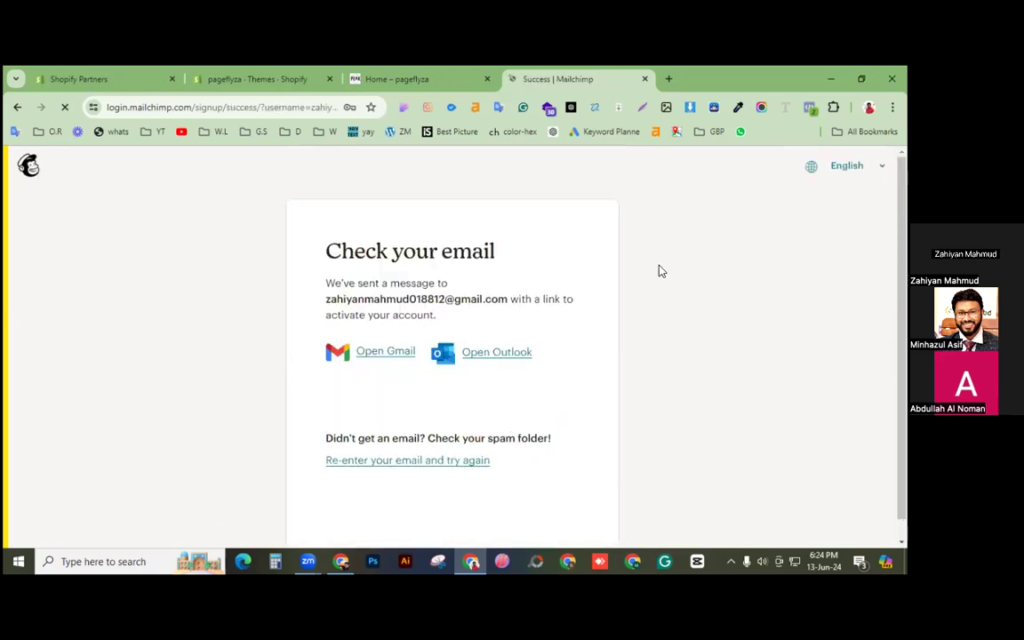
Step: Open Gmail in a new tab and activate the account from the 'Activate your Mailchimp account' email
click(671, 81)
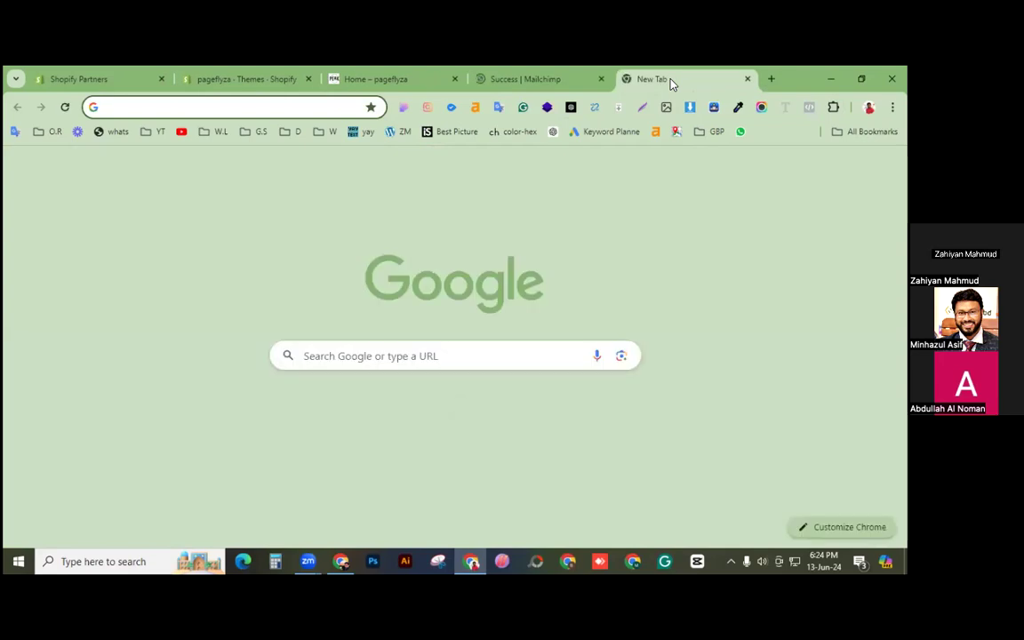
text(mailc)
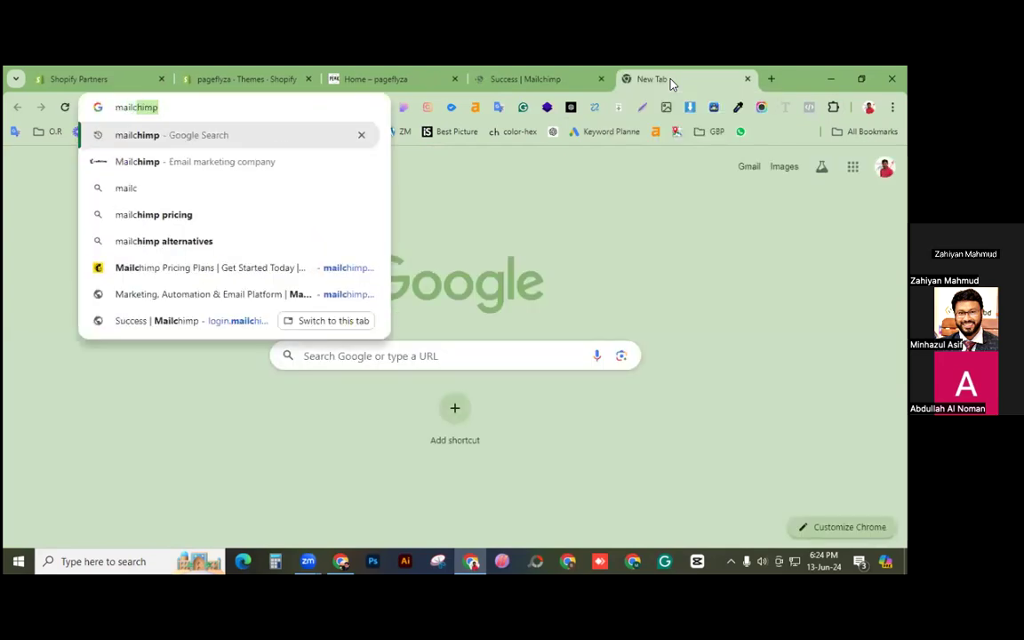
key(BackSpace)
key(BackSpace)
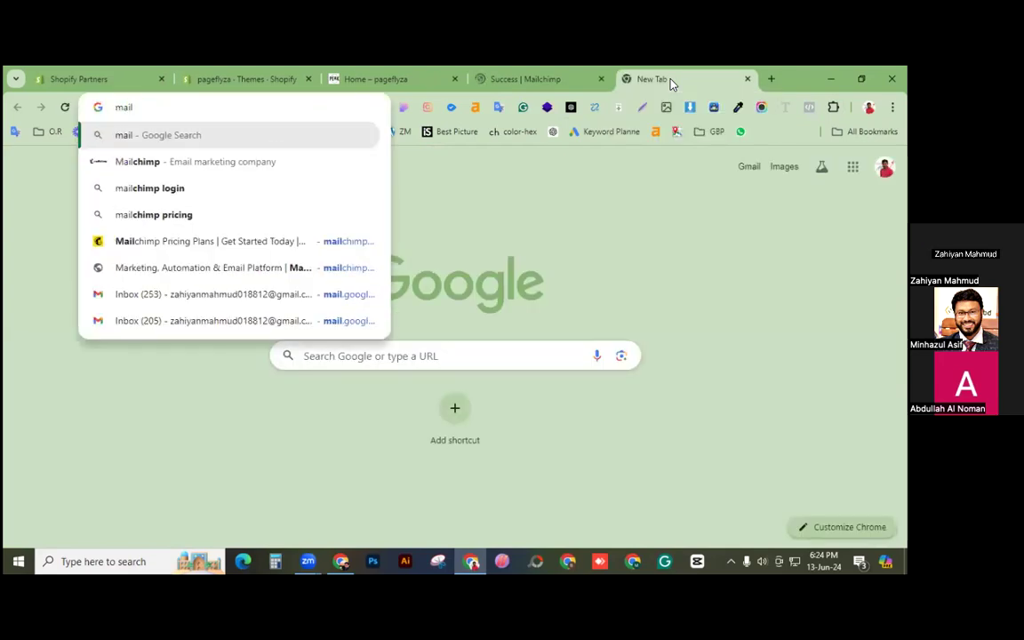
text(.g)
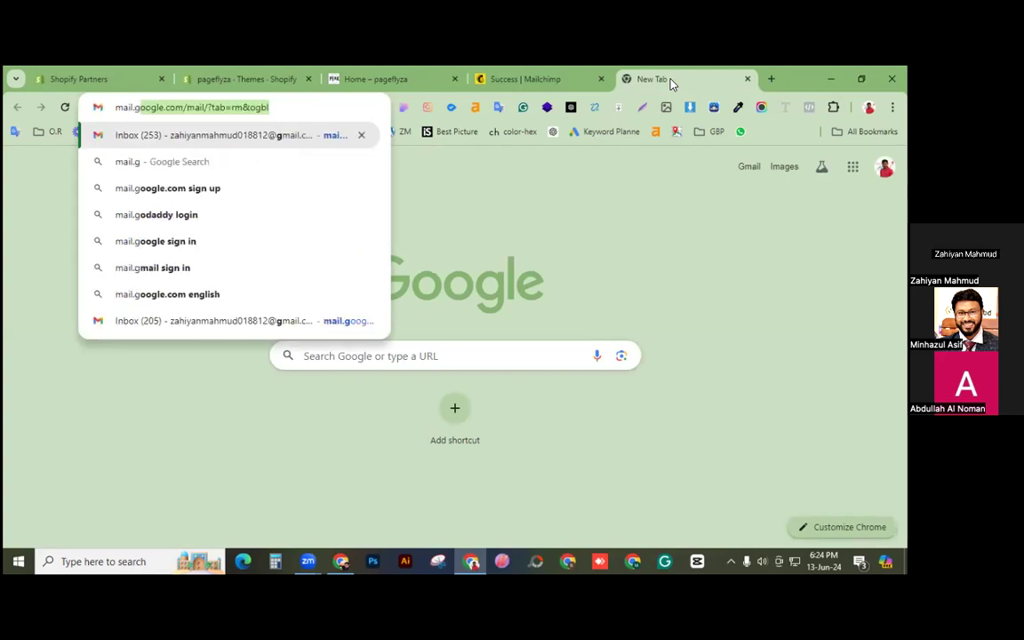
key(Return)
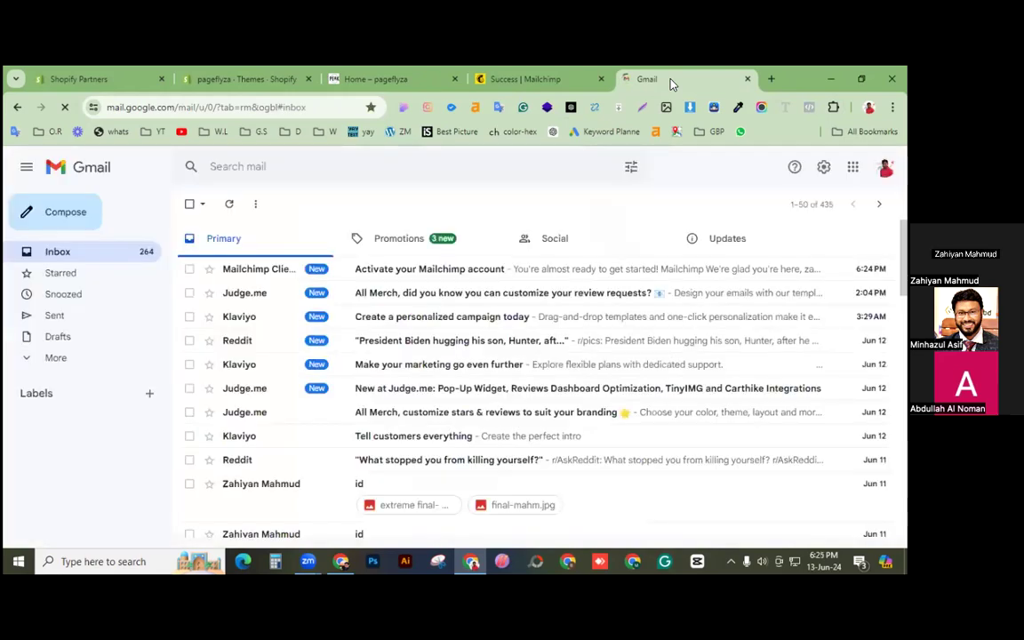
click(416, 277)
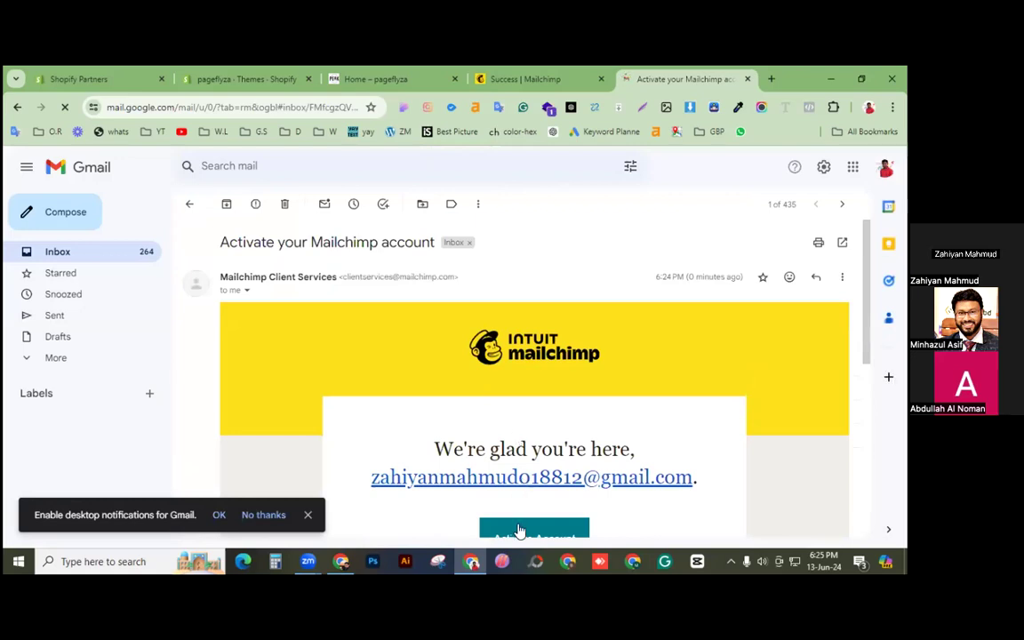
click(520, 530)
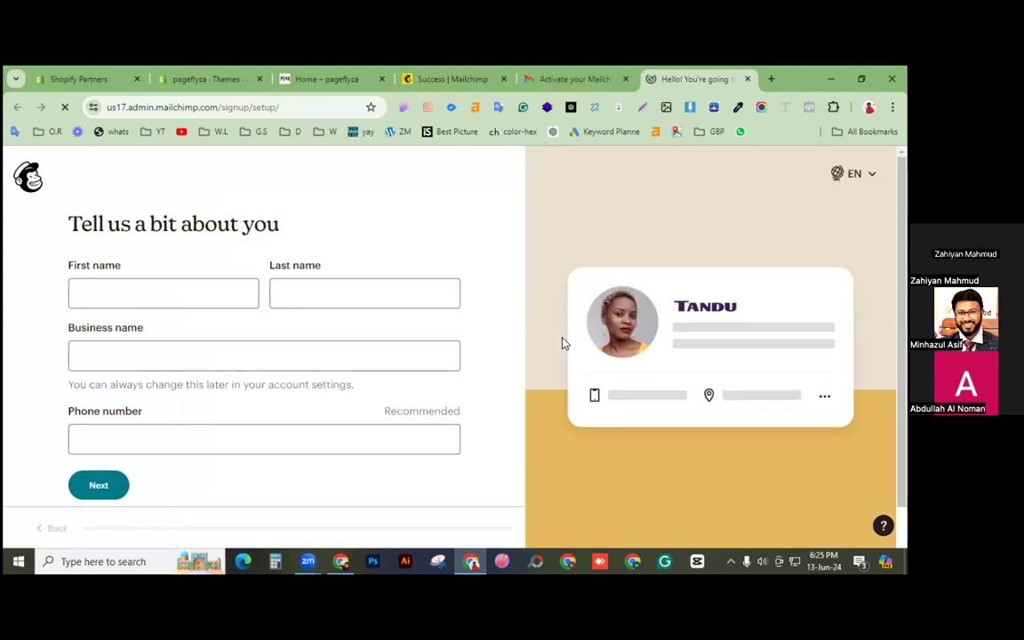
Step: Autofill the profile details, replace the business name, consent to calls and texts, and continue
click(164, 295)
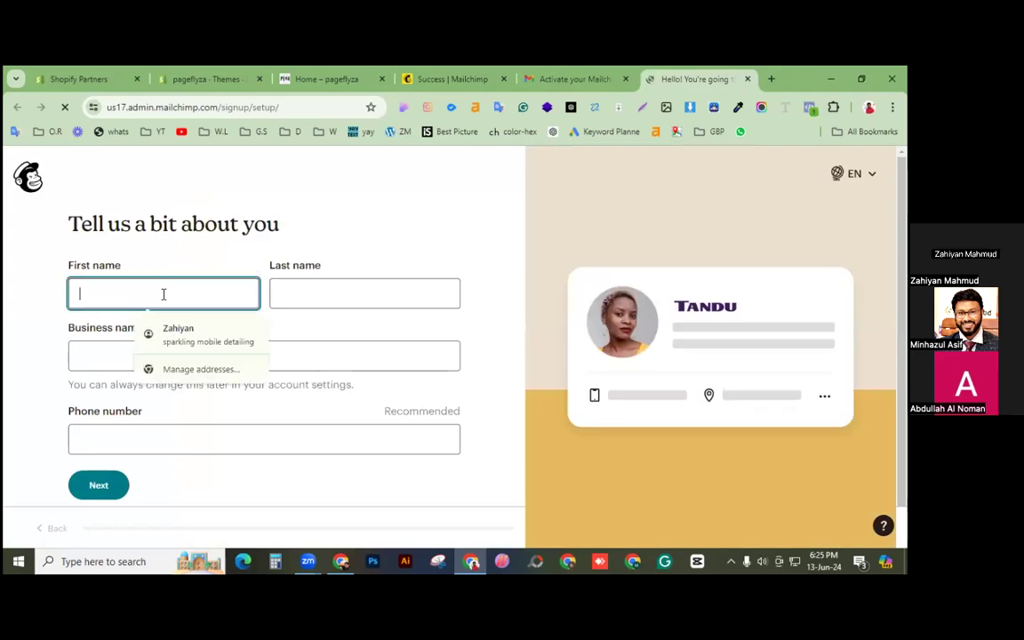
click(177, 331)
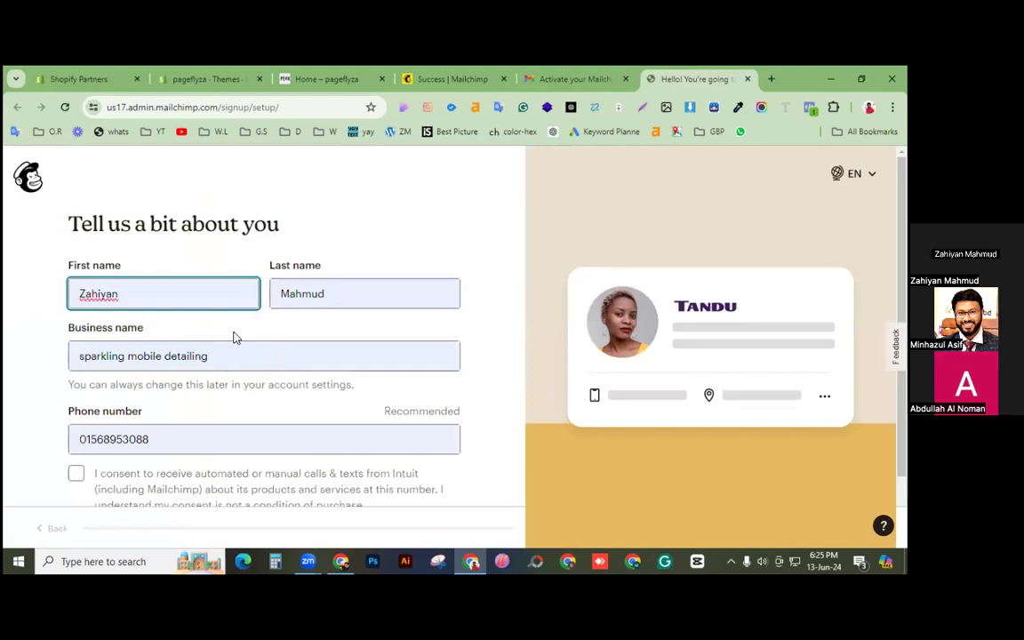
click(253, 355)
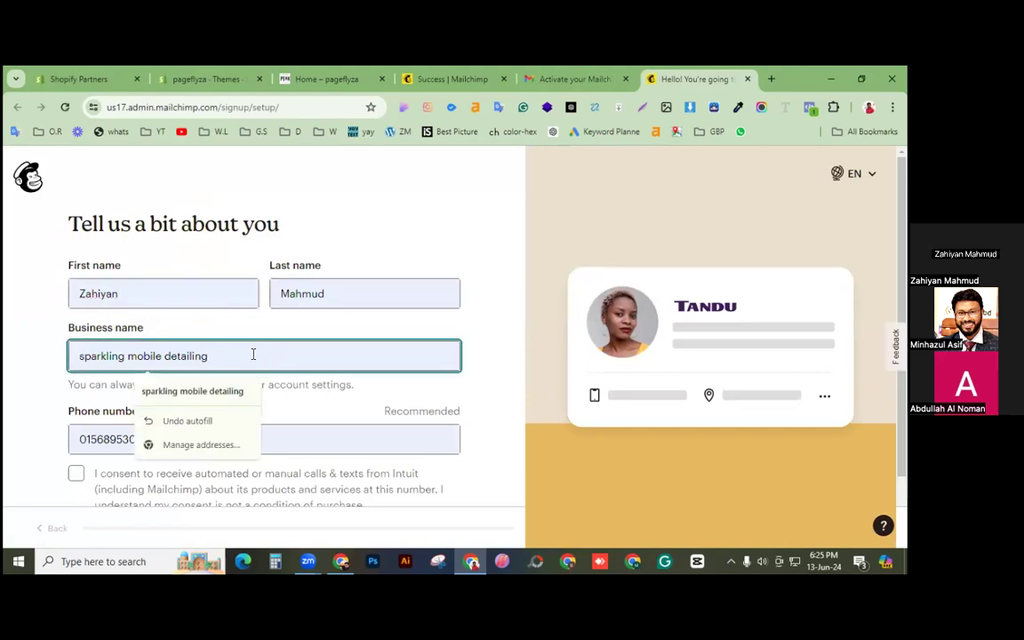
drag(153, 355, 35, 359)
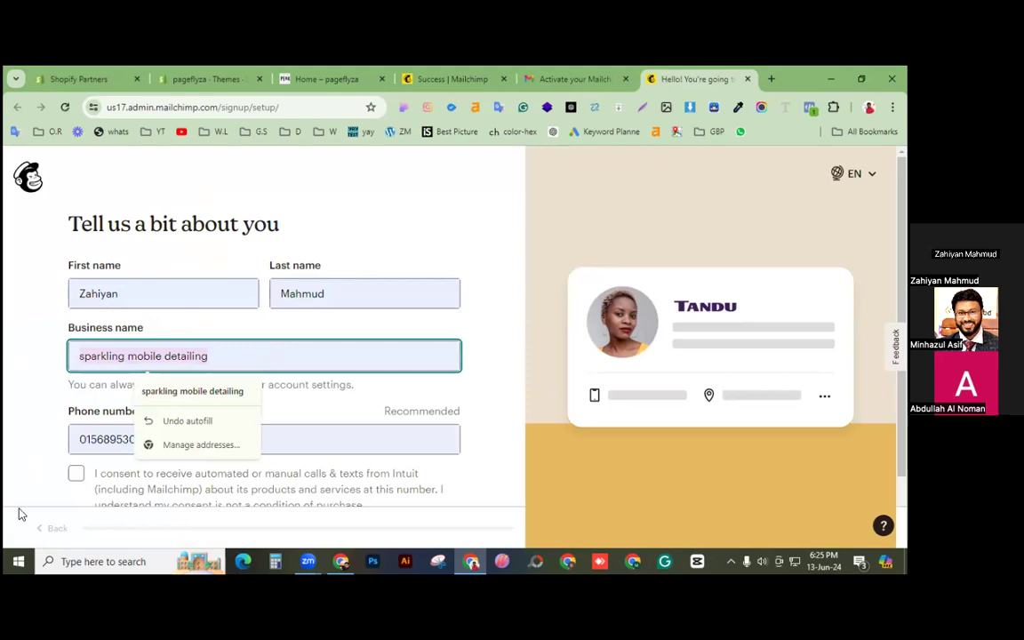
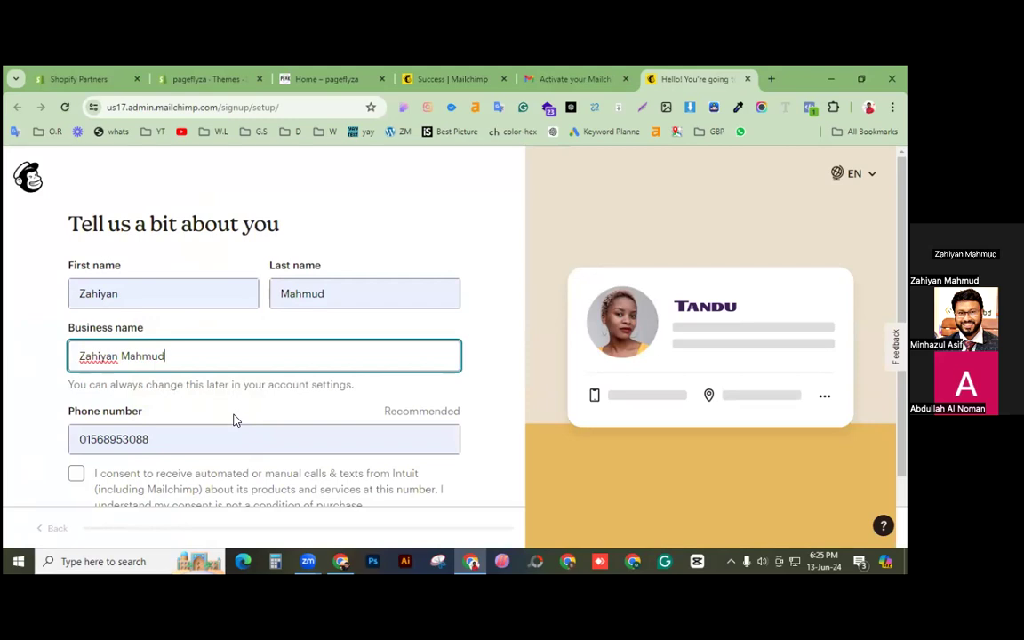
scroll(235, 419, down, 2)
click(76, 398)
click(102, 470)
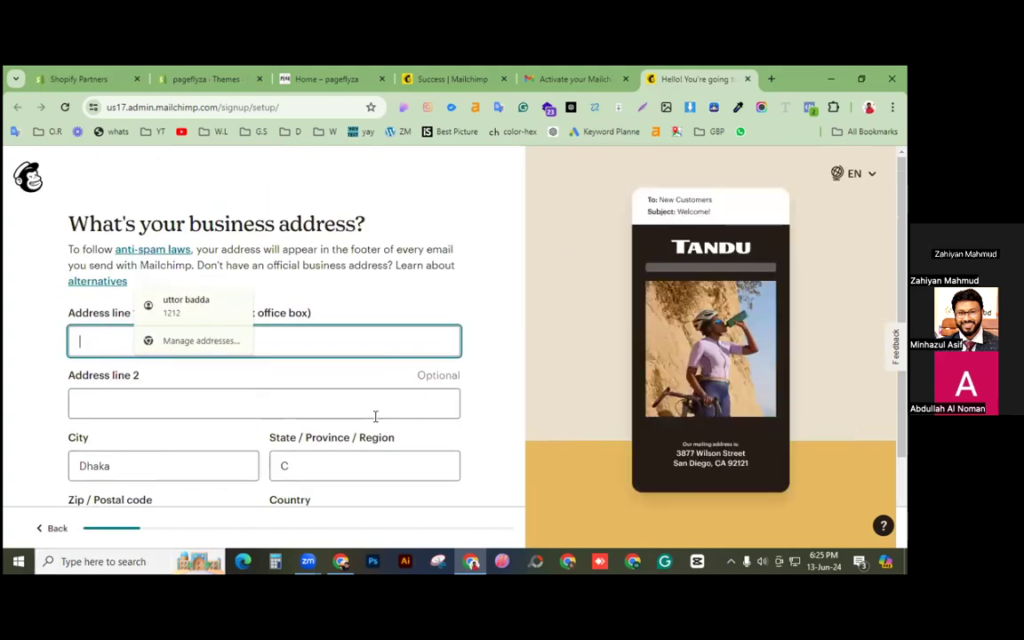
Step: Fill the business address from the saved autofill entry and submit it
scroll(375, 354, down, 2)
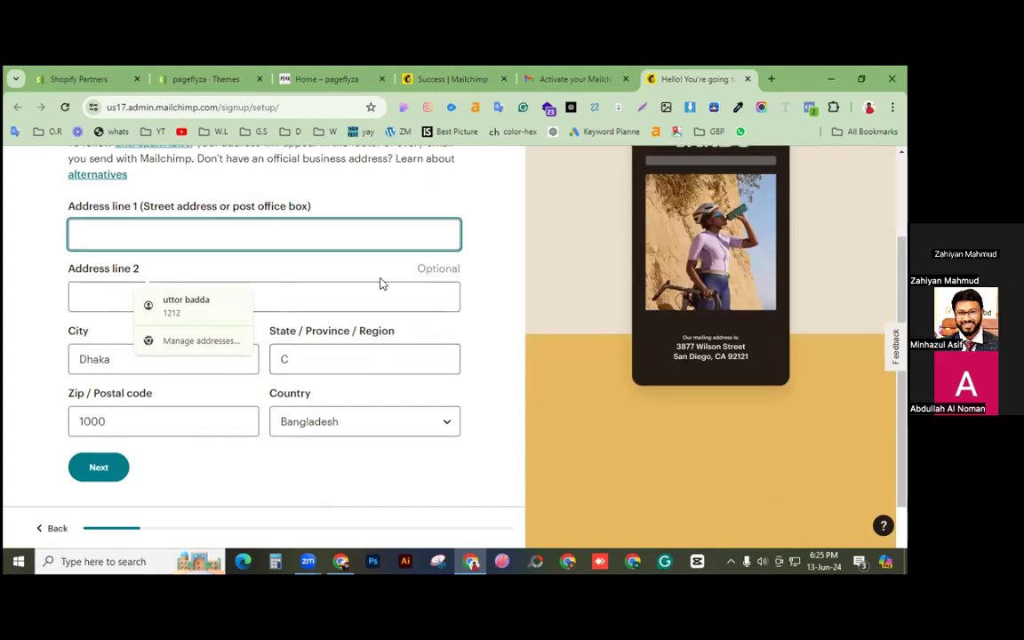
click(319, 236)
click(195, 274)
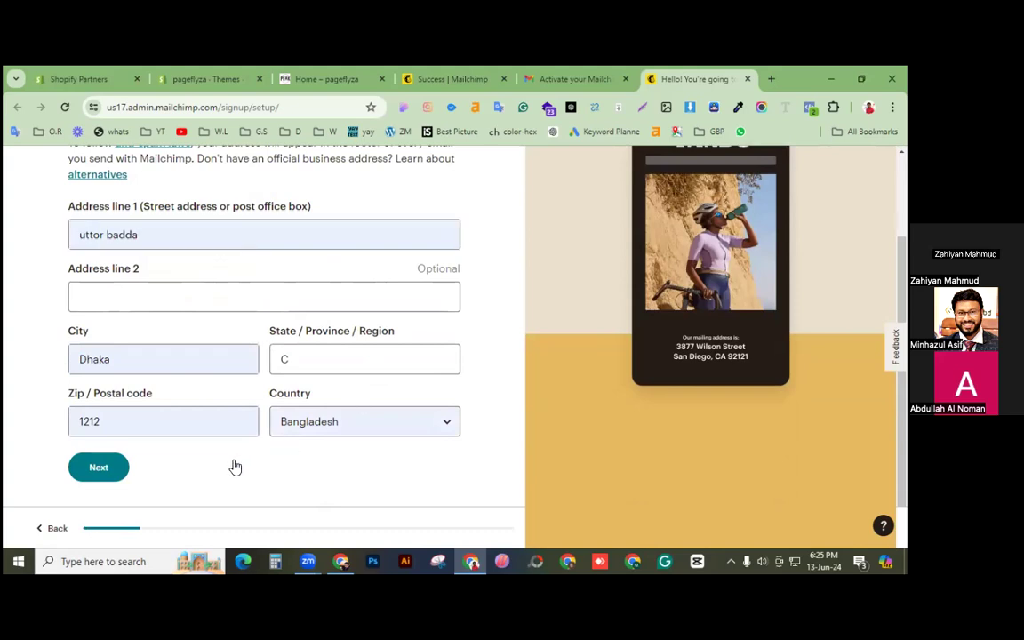
click(108, 475)
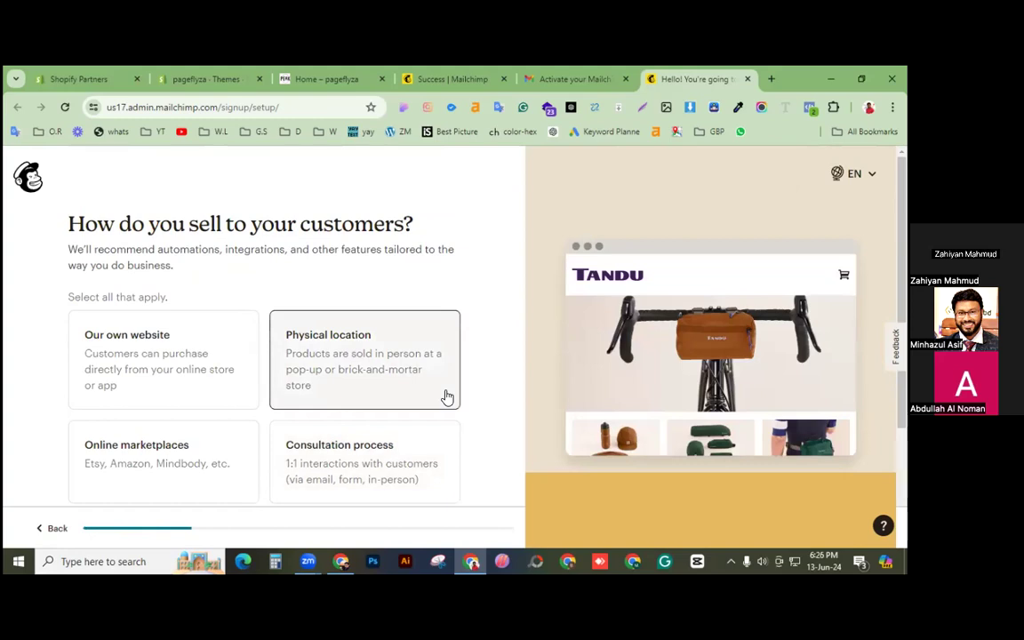
Step: Choose 'Our own website' for selling, skip the goal question, and pick Email templates
scroll(489, 267, down, 1)
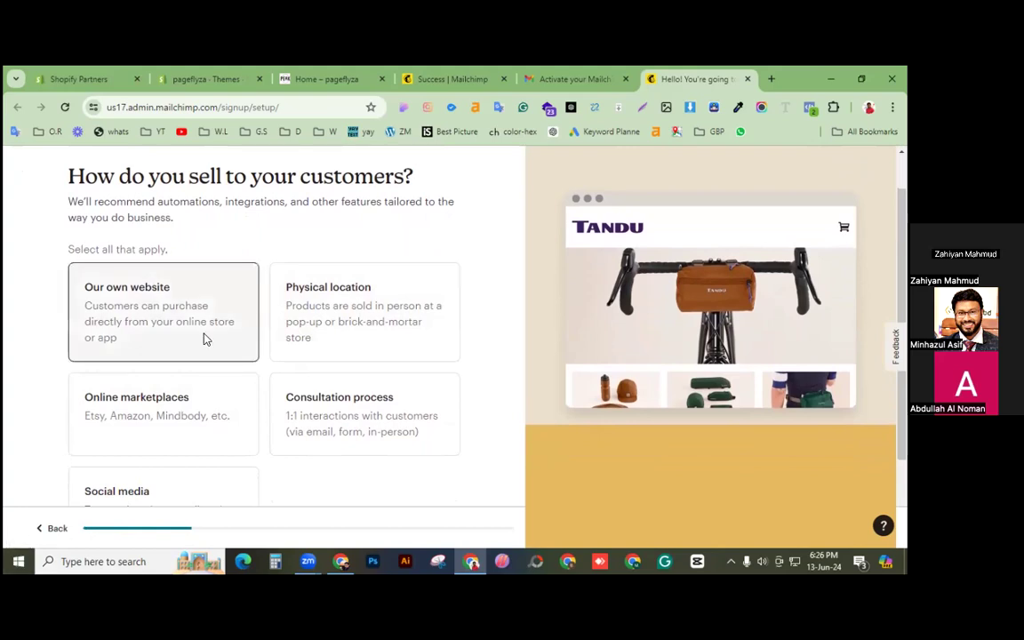
click(144, 323)
scroll(487, 417, down, 2)
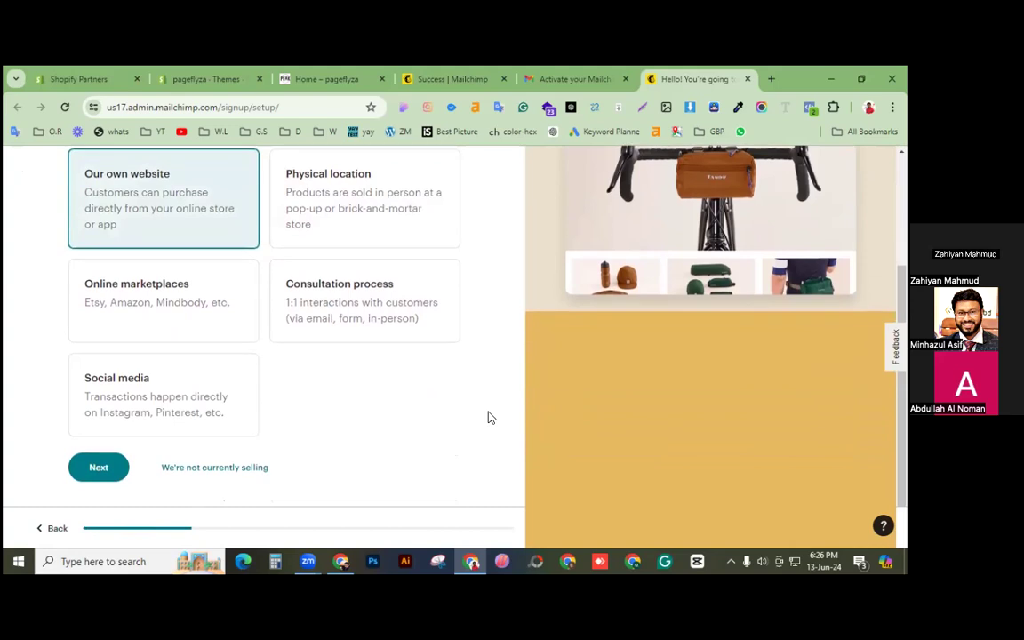
click(105, 474)
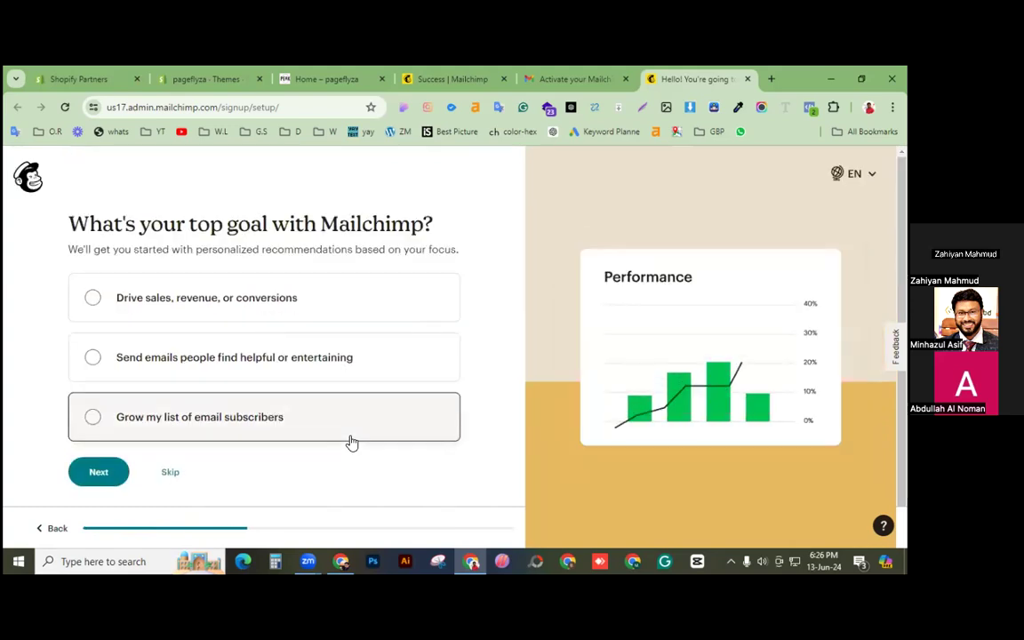
click(173, 476)
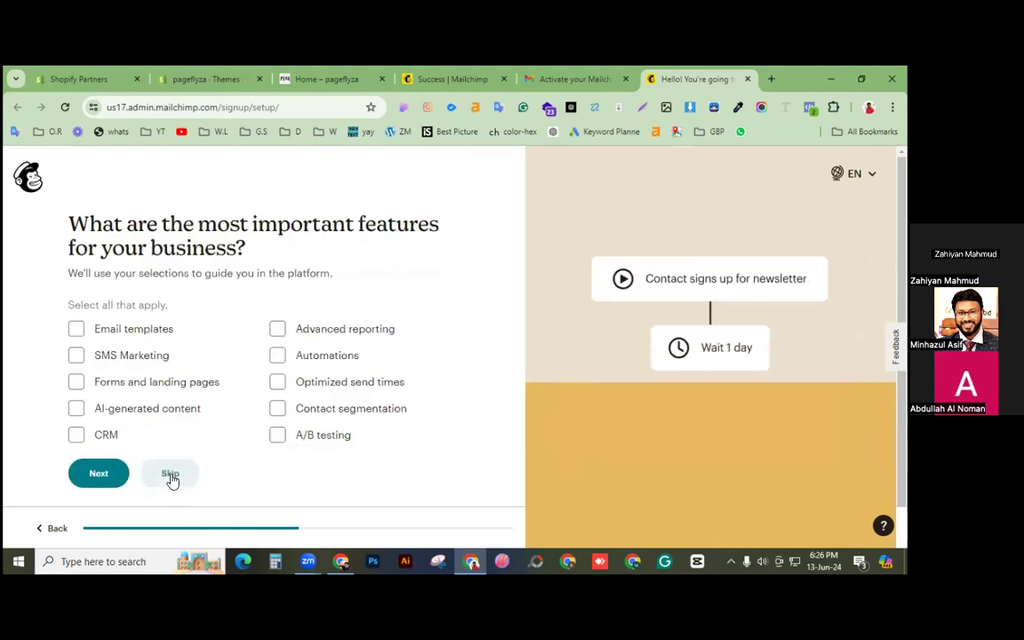
click(76, 330)
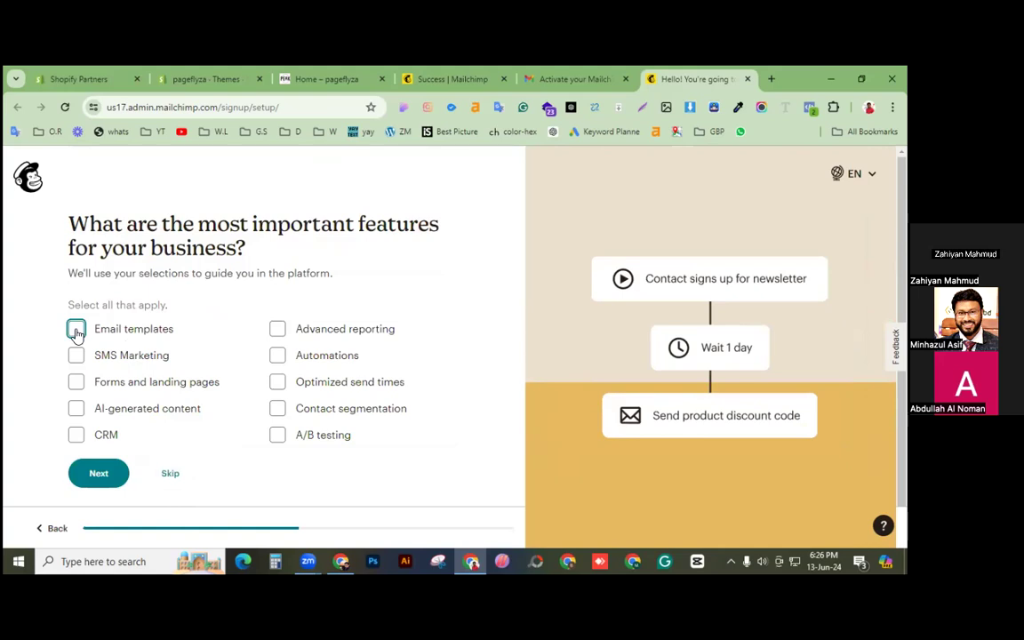
click(107, 482)
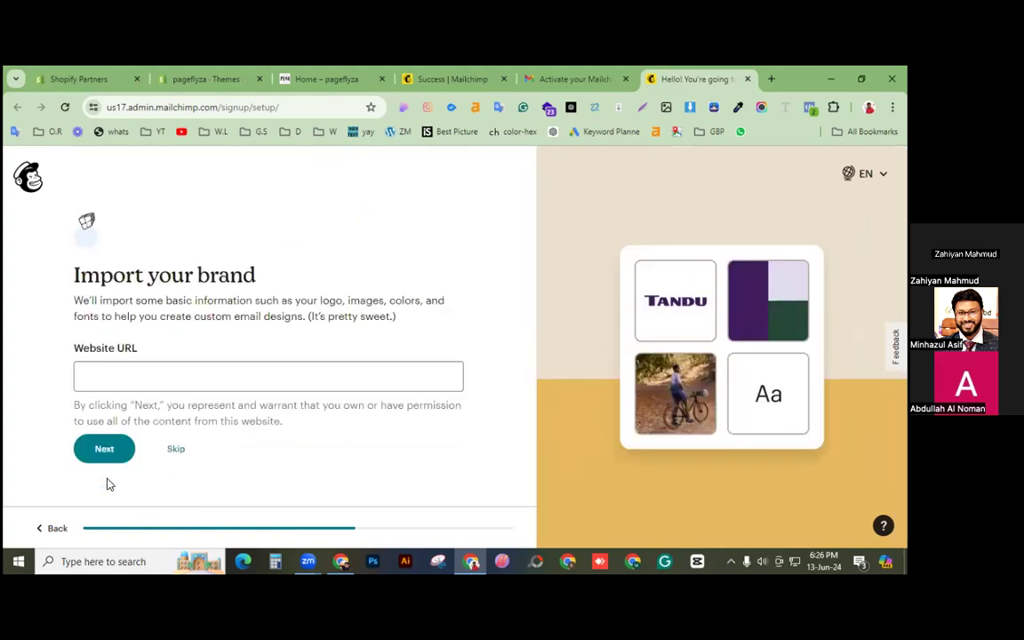
Step: Skip brand import, confirm Legal Services as industry, and choose the 0 - 500 contact range
click(176, 449)
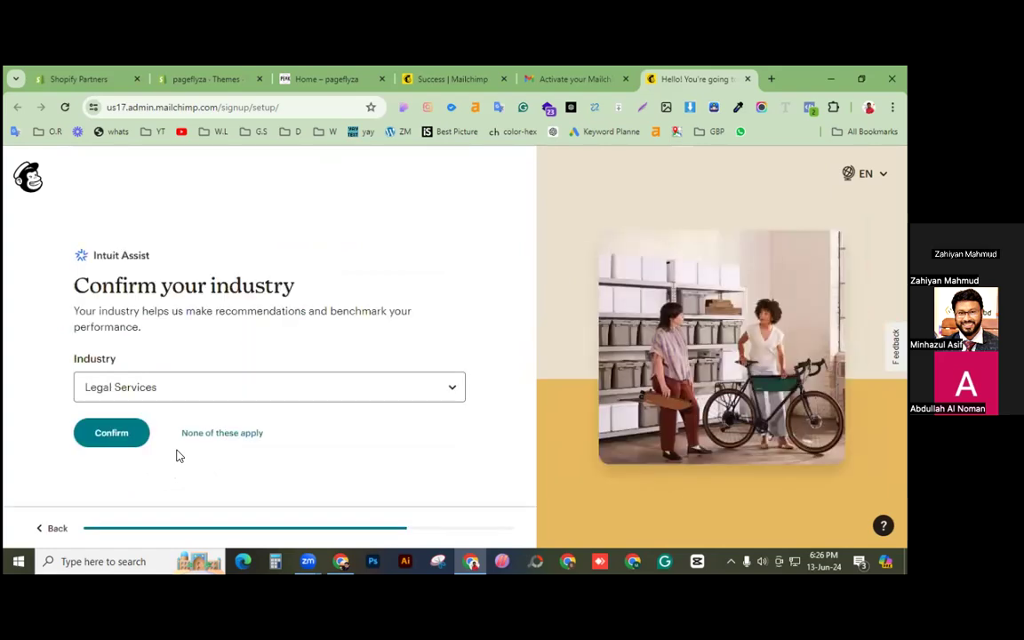
click(132, 436)
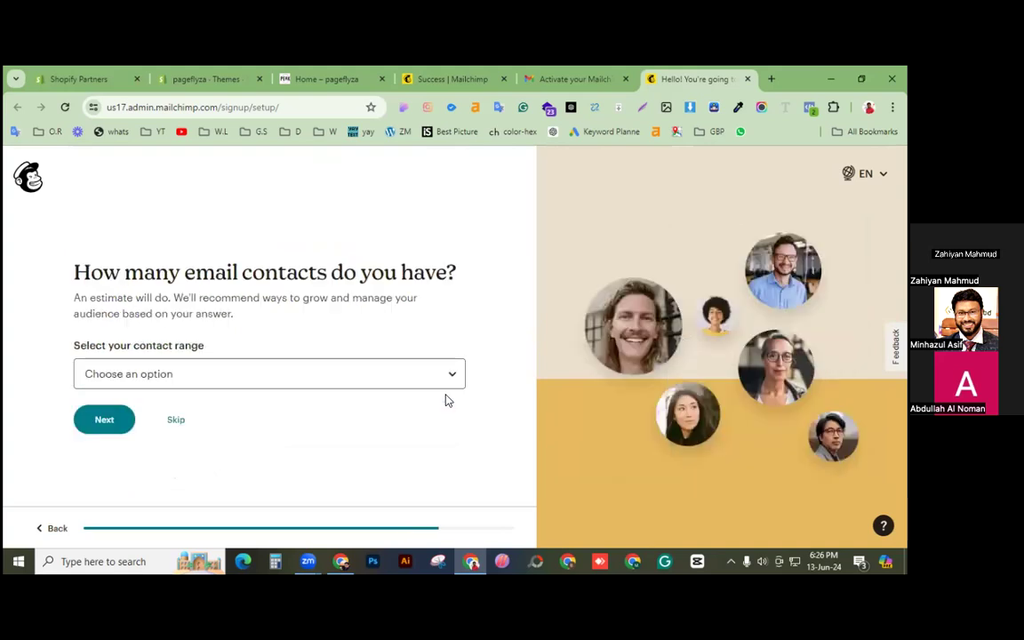
click(218, 376)
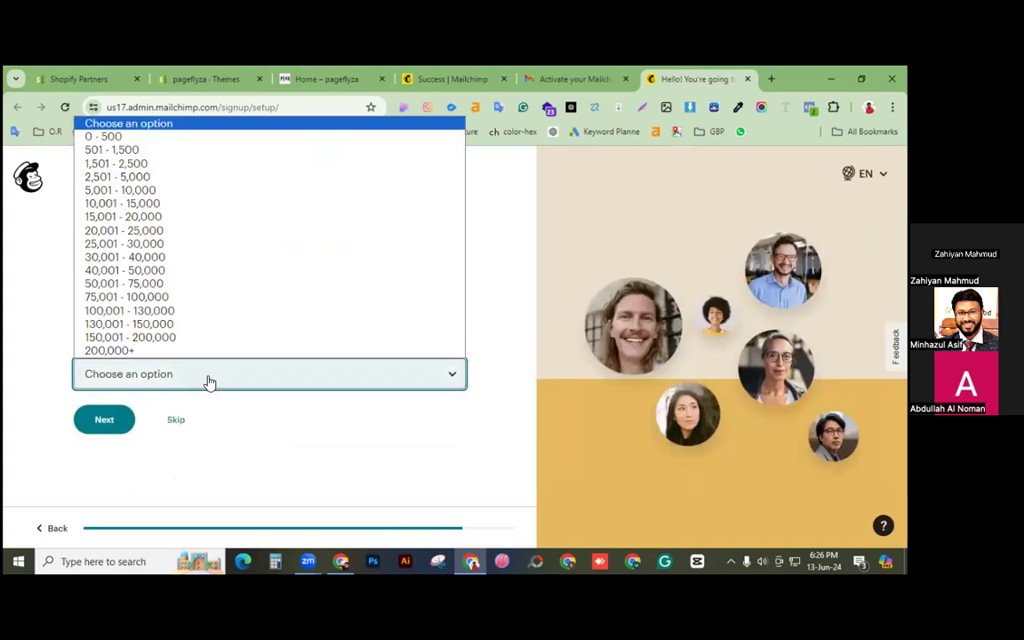
click(104, 137)
click(105, 418)
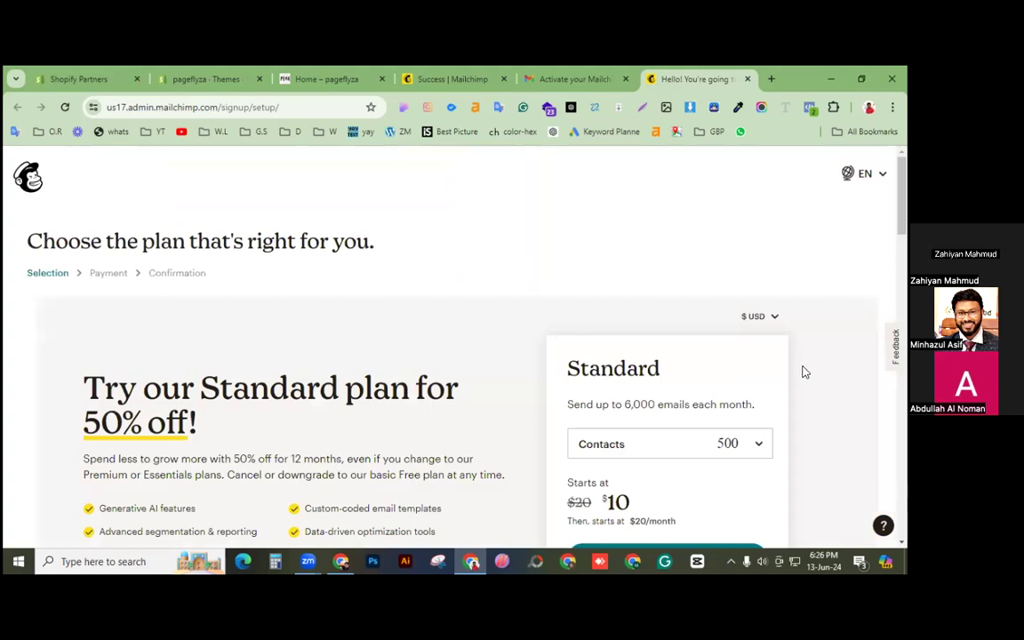
Step: Compare the plans and continue with the Free plan
scroll(803, 372, down, 6)
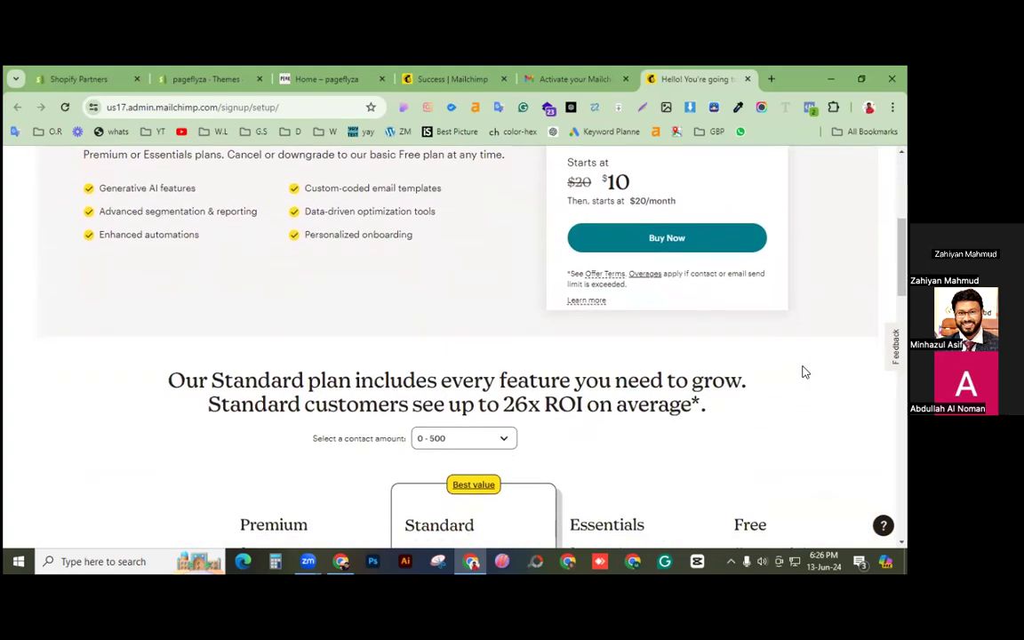
scroll(803, 371, up, 5)
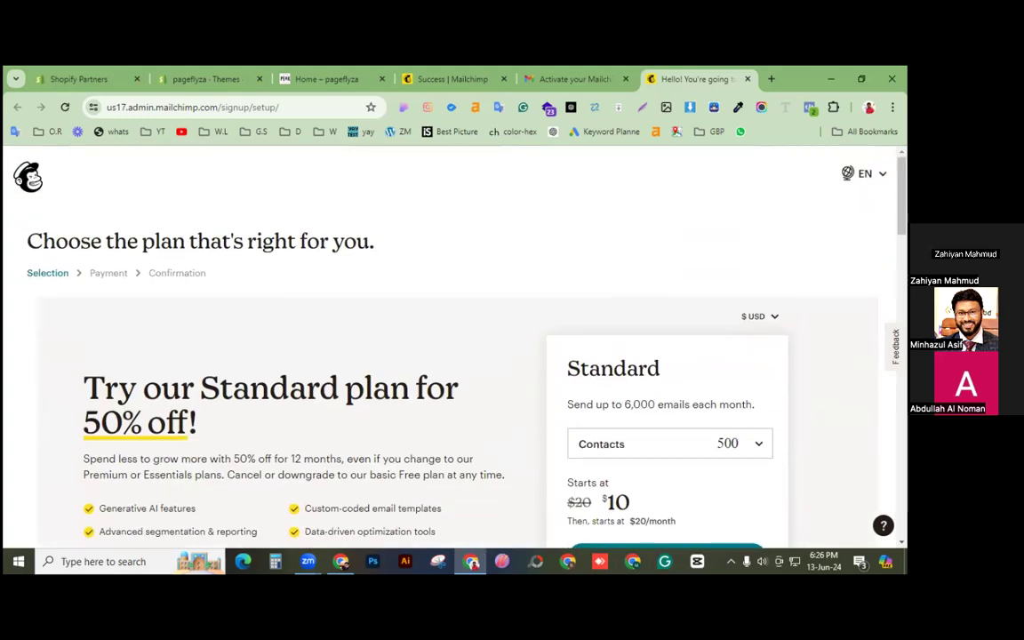
scroll(453, 346, down, 10)
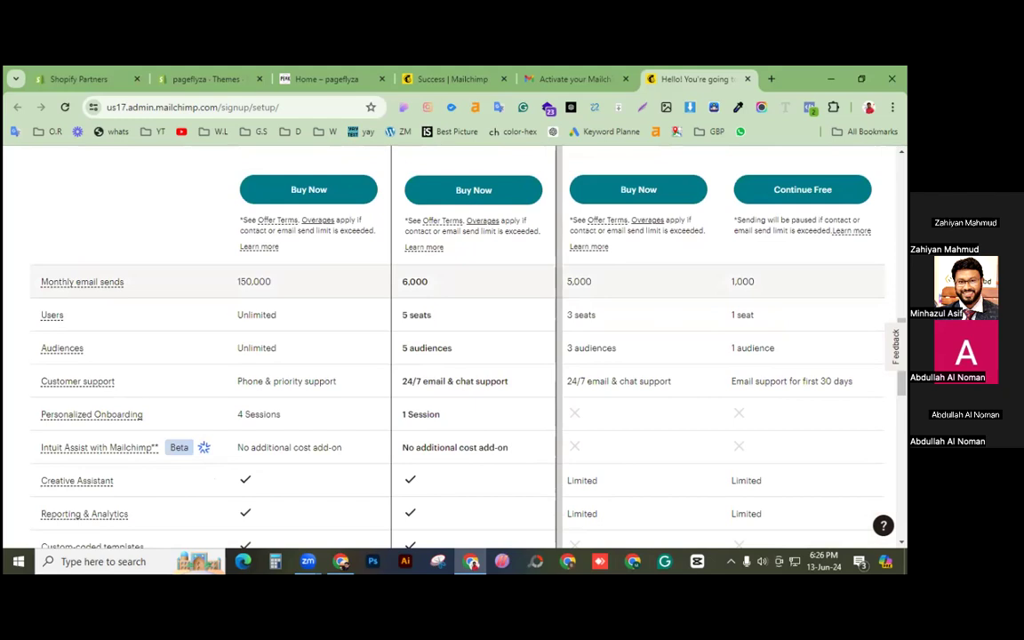
scroll(522, 323, up, 2)
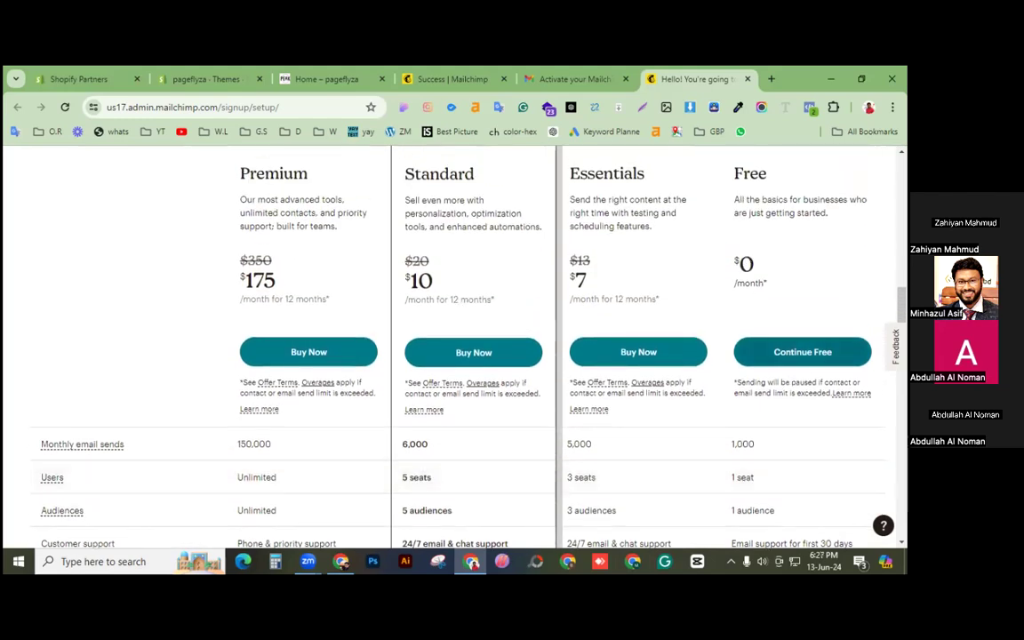
click(814, 354)
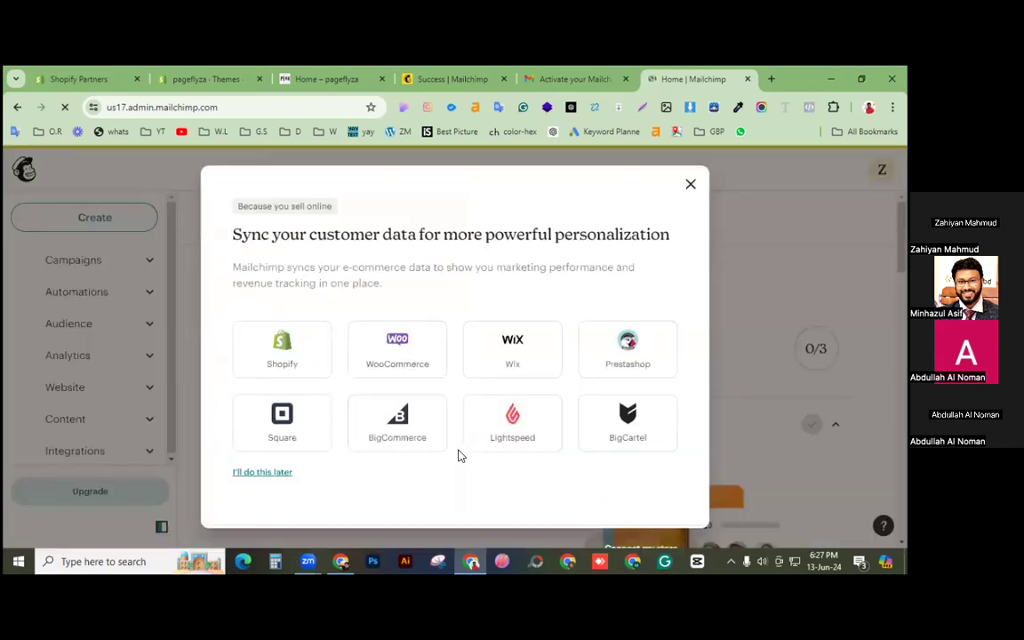
Step: Pick Shopify in the customer-data sync prompt and connect the store
click(286, 372)
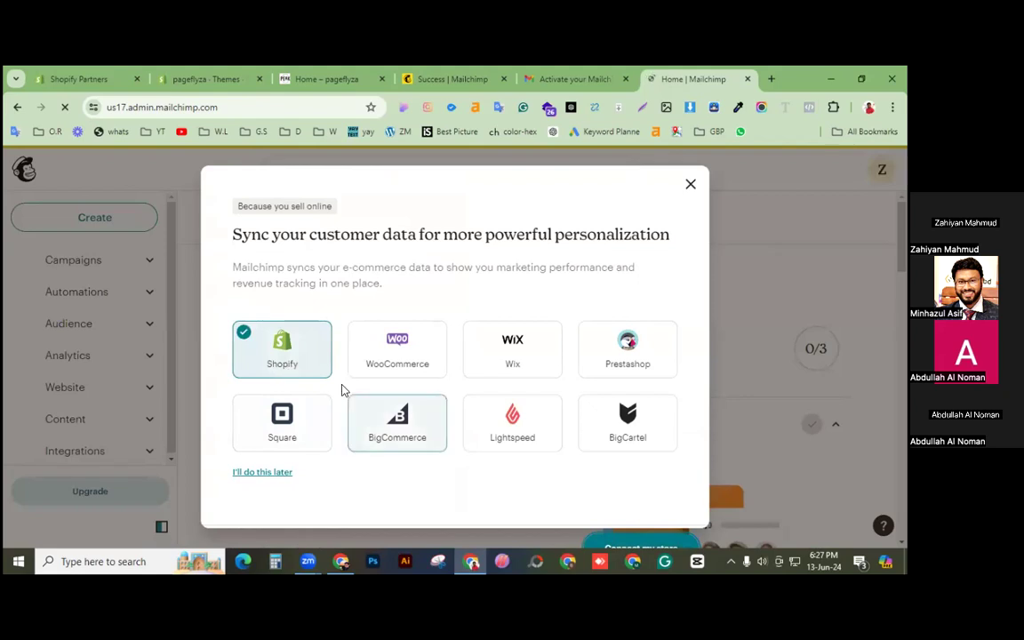
click(633, 547)
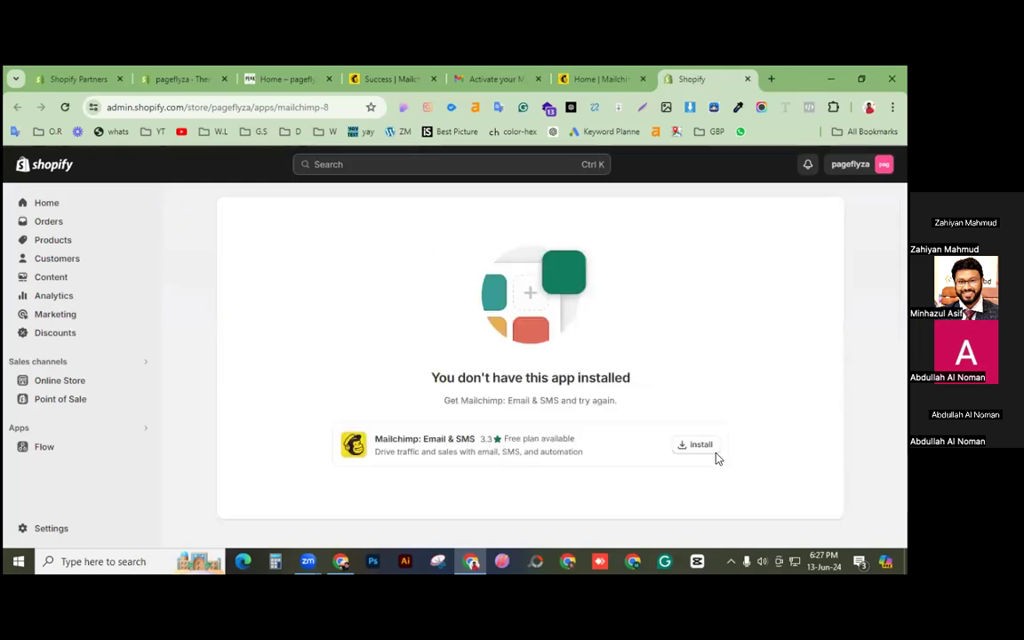
Step: Install the Mailchimp: Email & SMS app, approve its permissions, and start the Mailchimp login
click(683, 445)
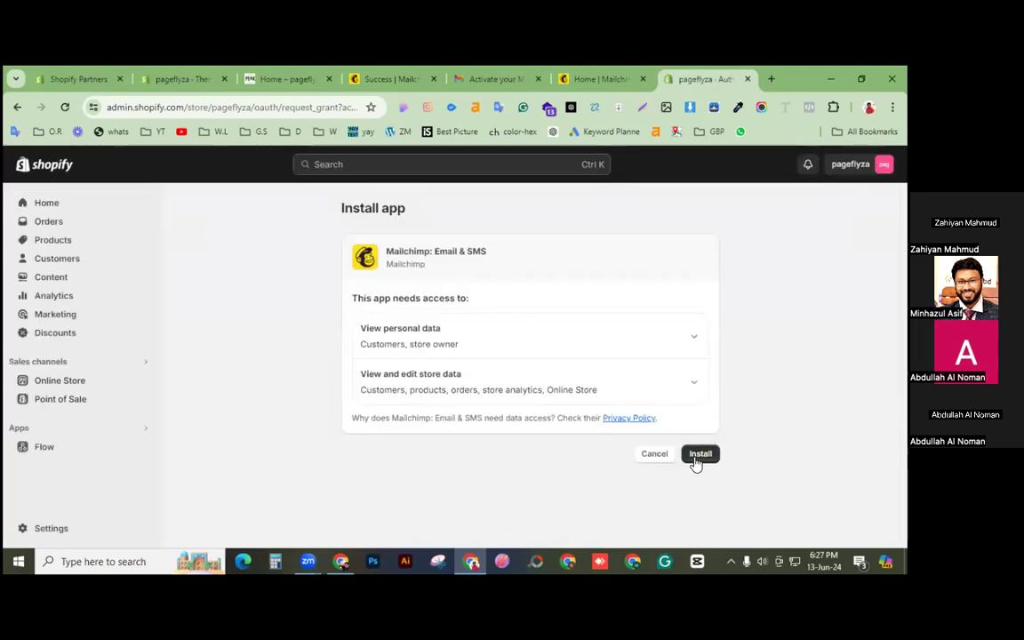
click(698, 457)
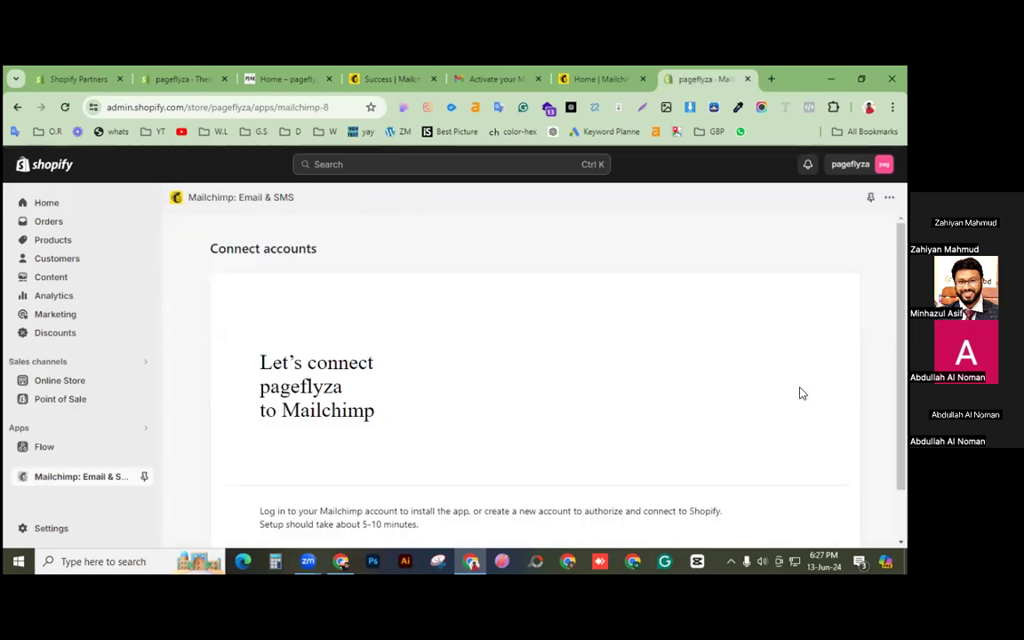
scroll(612, 411, down, 1)
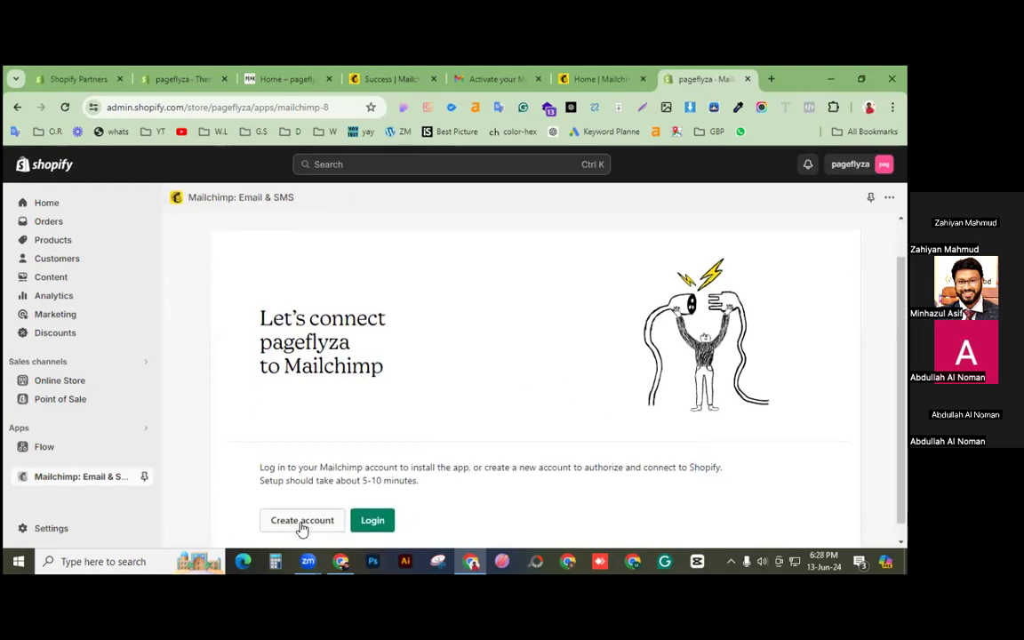
click(373, 523)
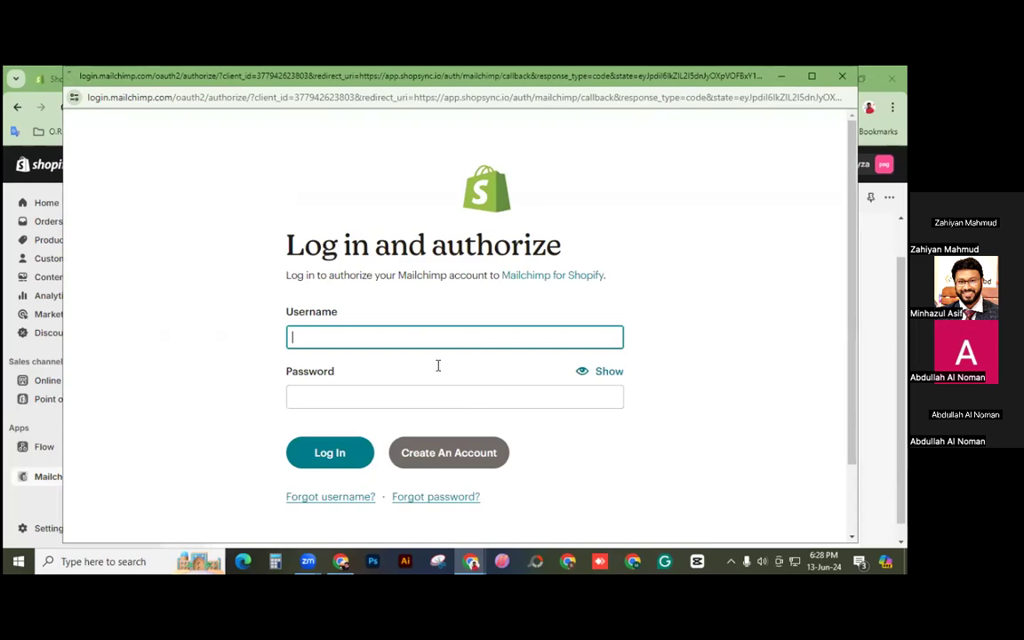
Step: Log in to Mailchimp with the saved email and password, retrying after the rejection
click(411, 340)
click(408, 369)
key(Tab)
text(***)
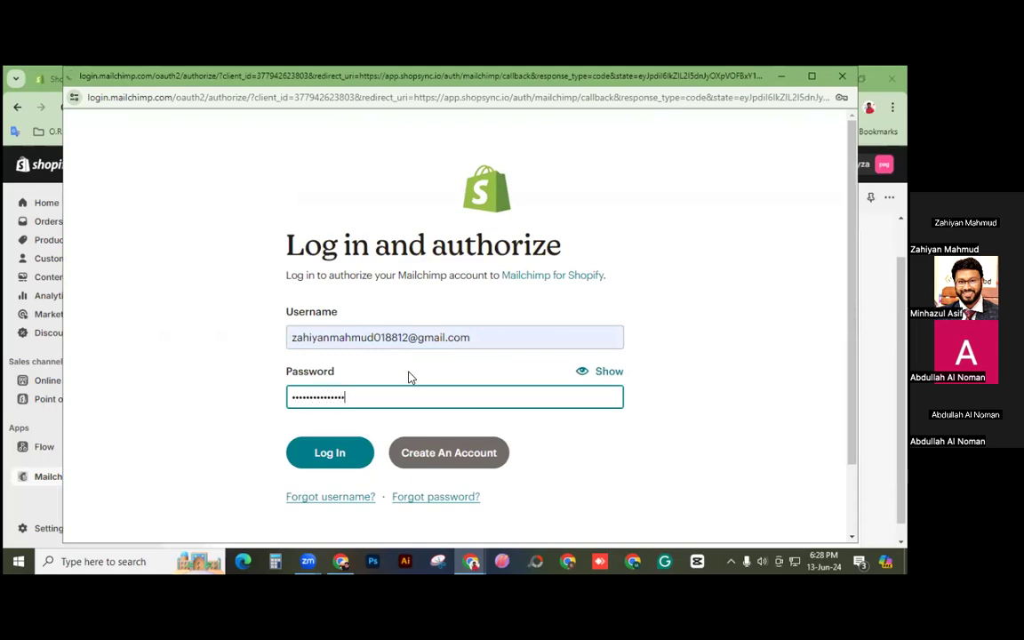
text(*)
click(321, 460)
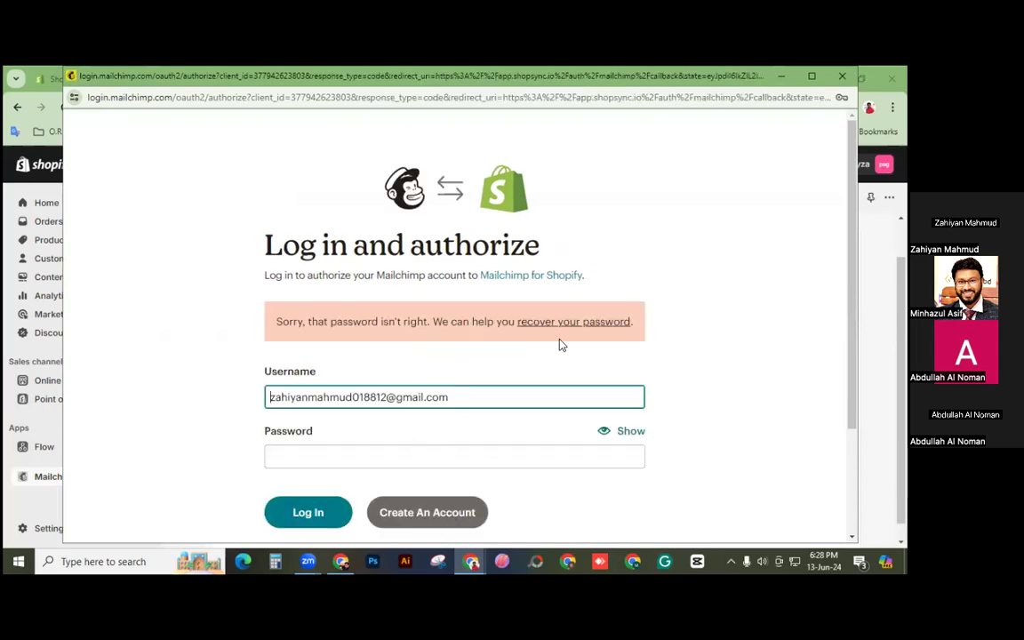
click(401, 461)
text(••••••••••)
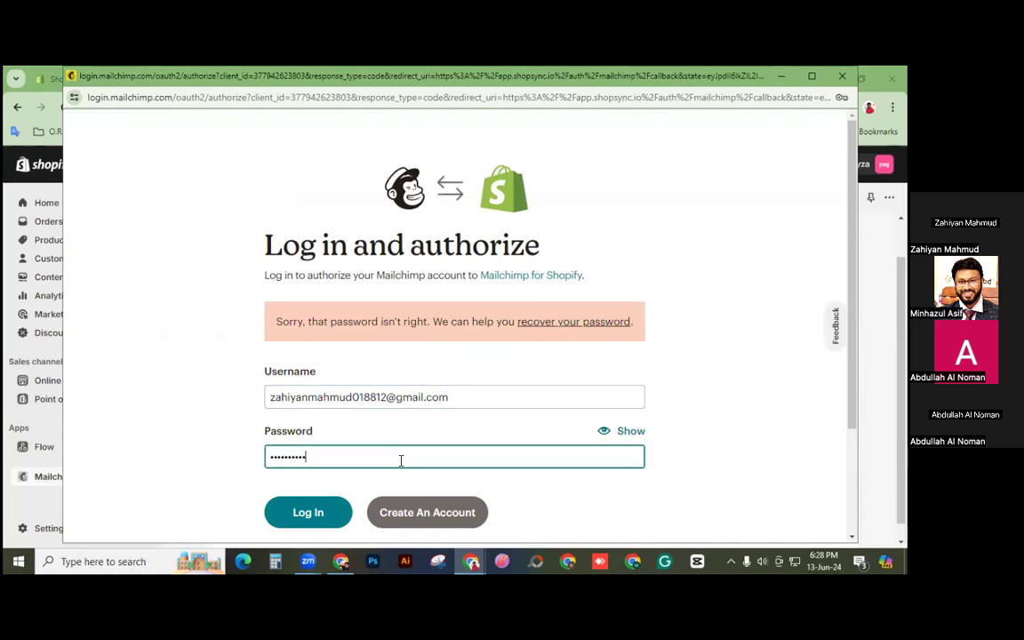
text(••)
click(315, 516)
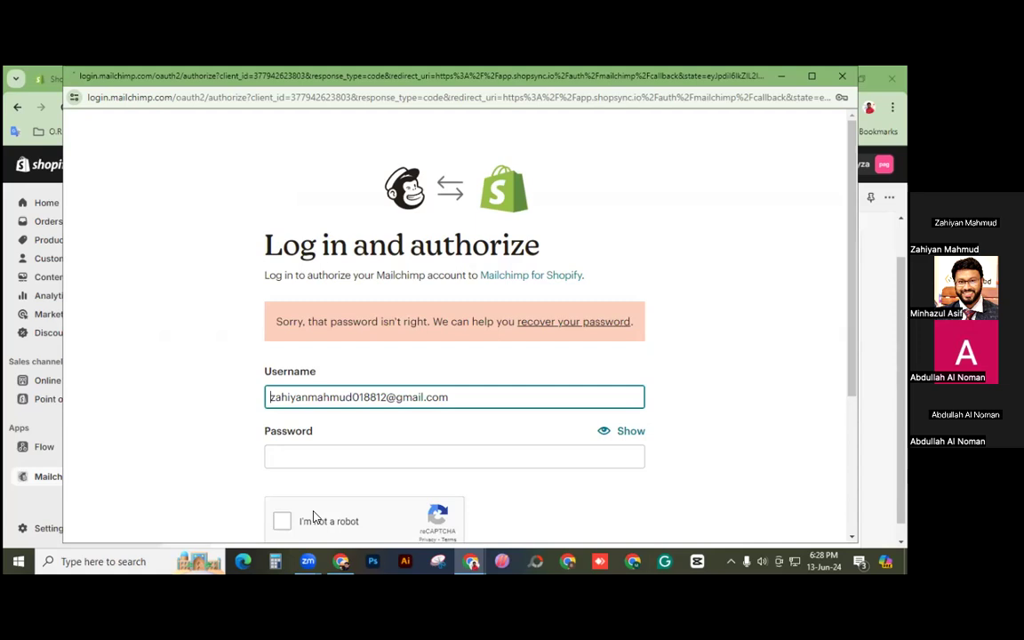
Step: Retry the login with the shortened username, the password and the reCAPTCHA ticked
click(479, 403)
key(BackSpace)
key(BackSpace)
key(BackSpace)
key(BackSpace)
key(BackSpace)
key(BackSpace)
key(BackSpace)
key(BackSpace)
key(BackSpace)
key(BackSpace)
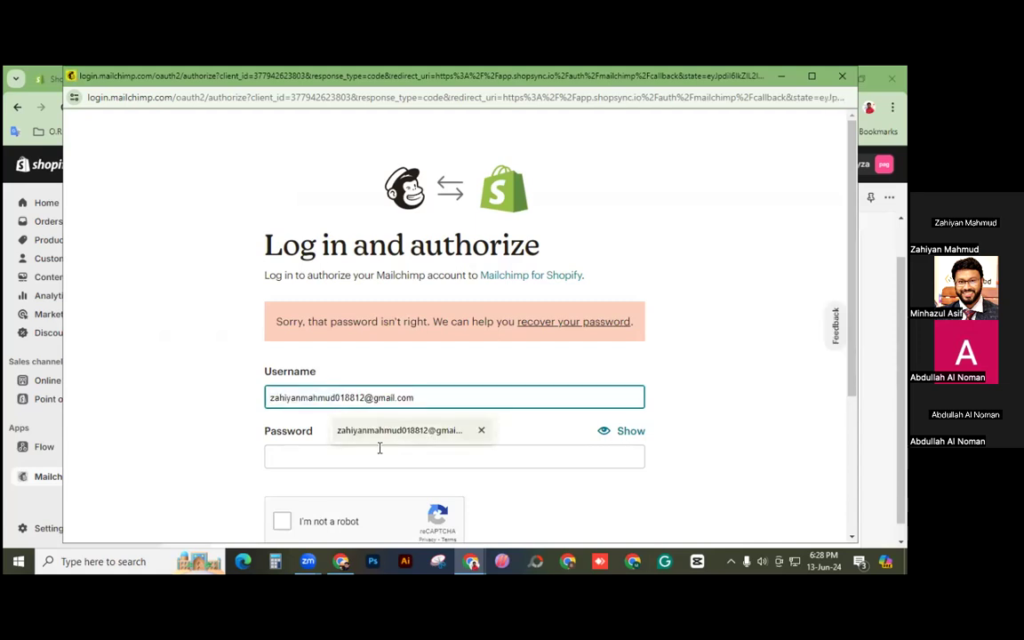
click(342, 457)
text(•••••••)
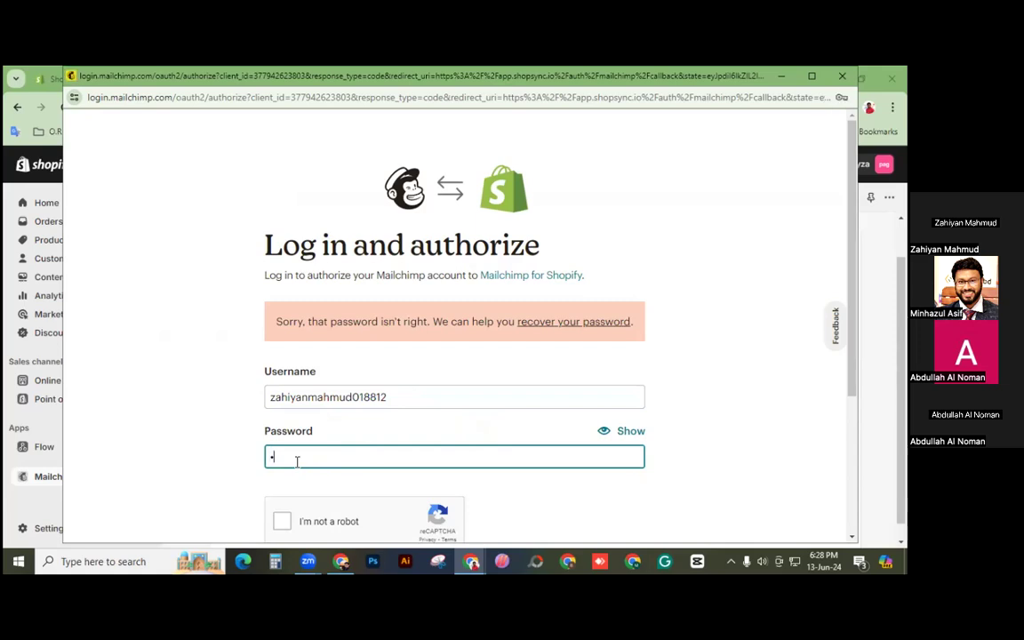
text(•••••••)
scroll(380, 448, down, 2)
scroll(378, 442, down, 1)
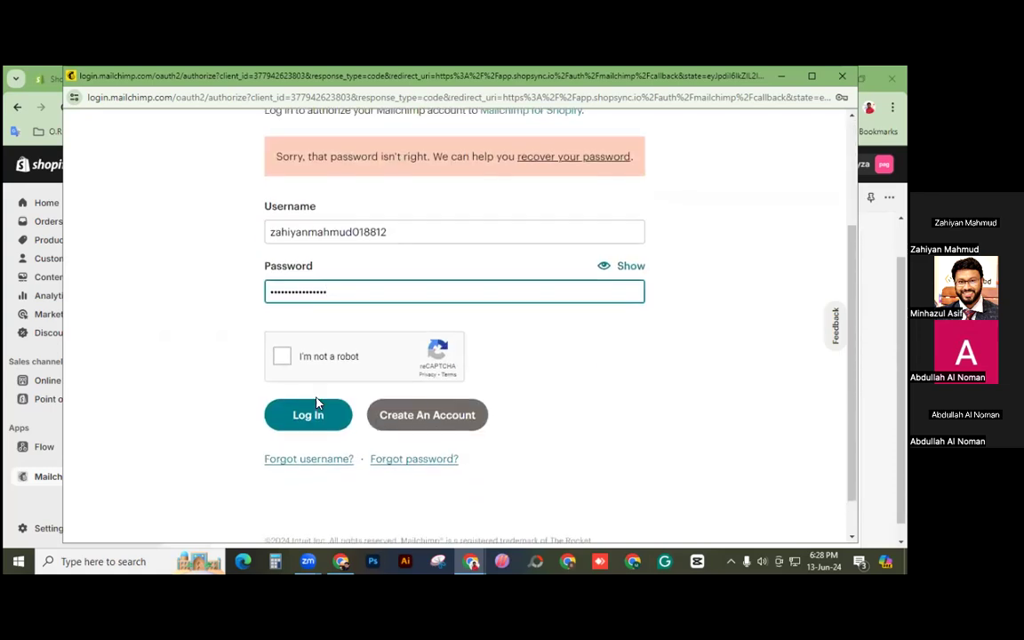
click(282, 357)
click(309, 414)
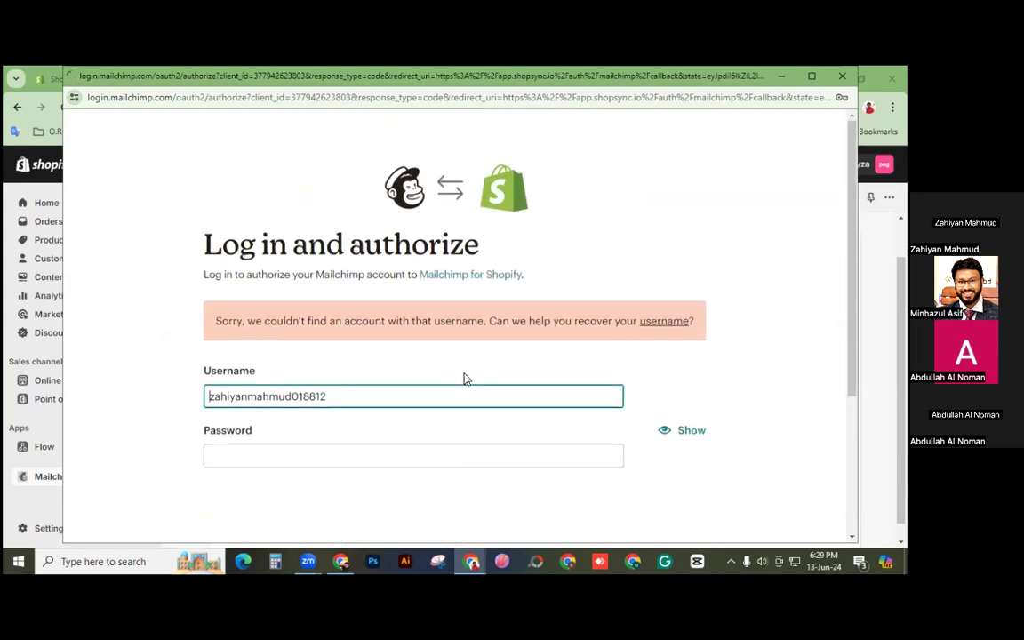
click(310, 384)
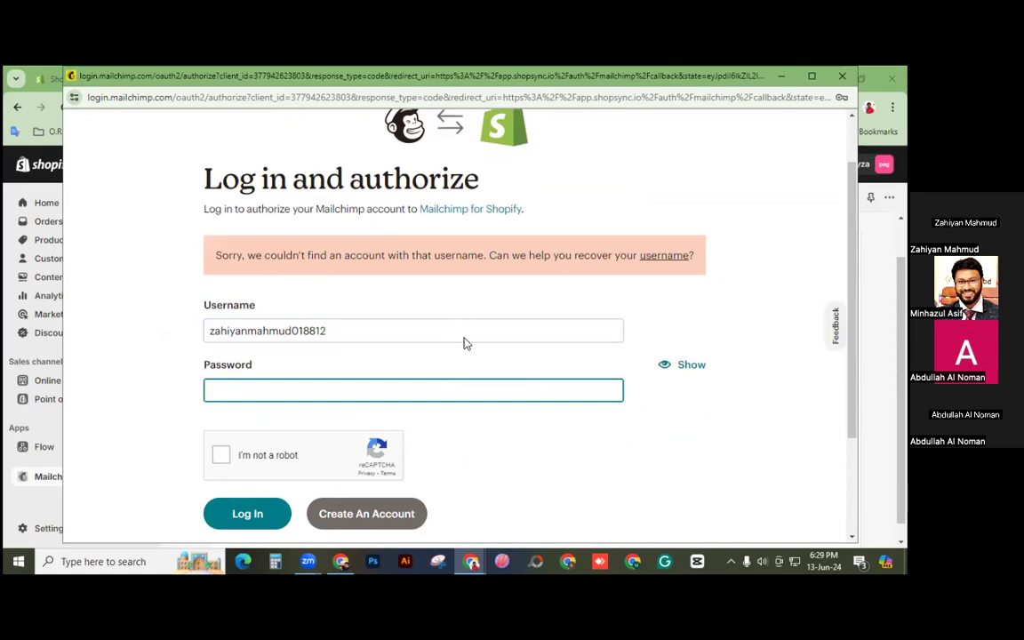
scroll(364, 355, down, 1)
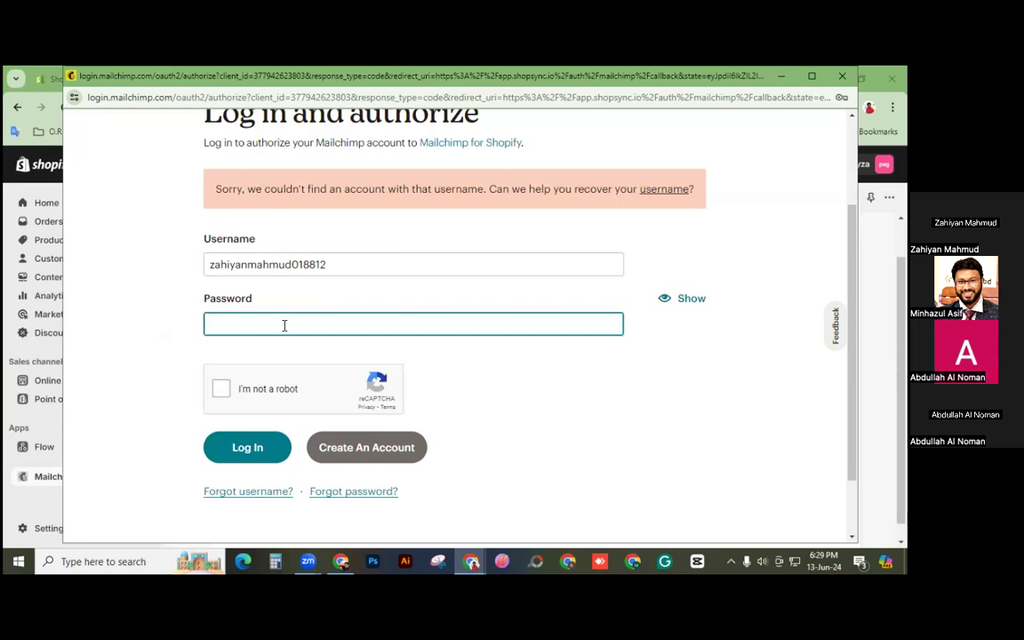
Step: Request a Mailchimp password reset for the saved email username, passing the reCAPTCHA check
click(365, 493)
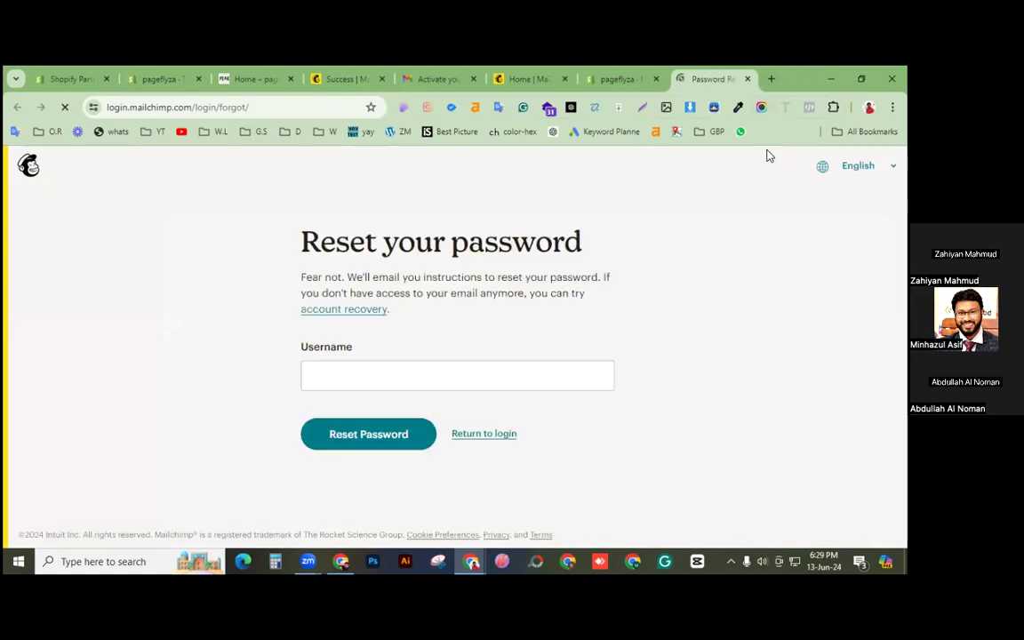
click(392, 360)
key(Down)
key(Return)
scroll(463, 369, down, 1)
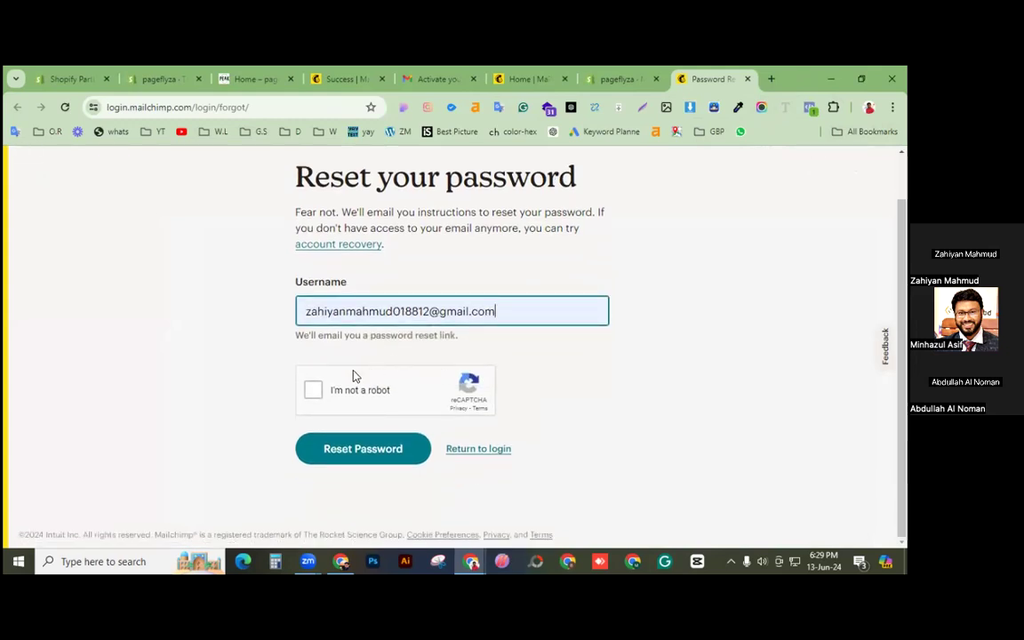
click(313, 389)
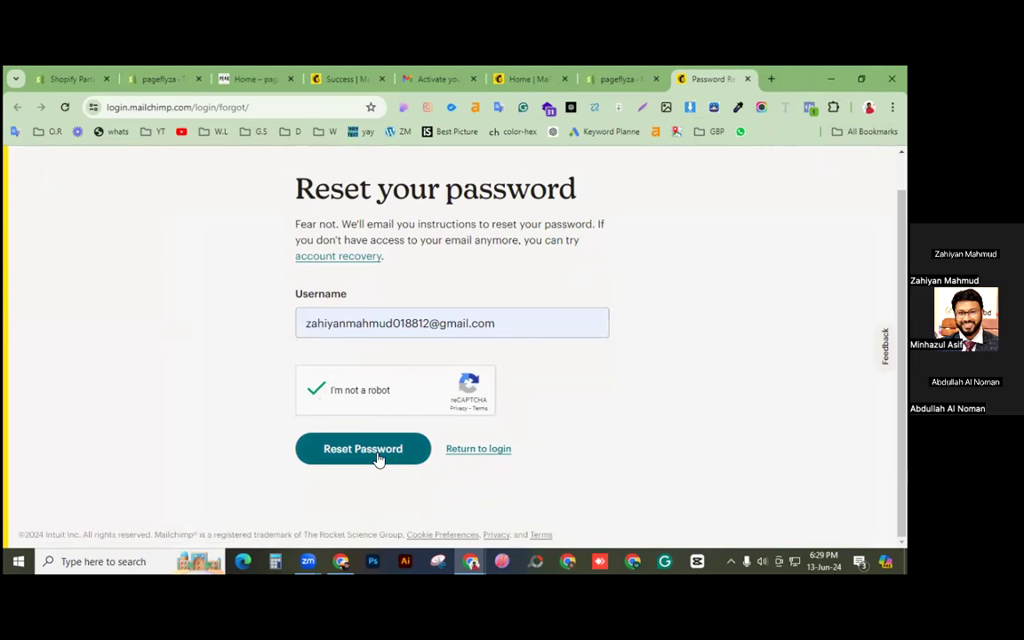
click(378, 458)
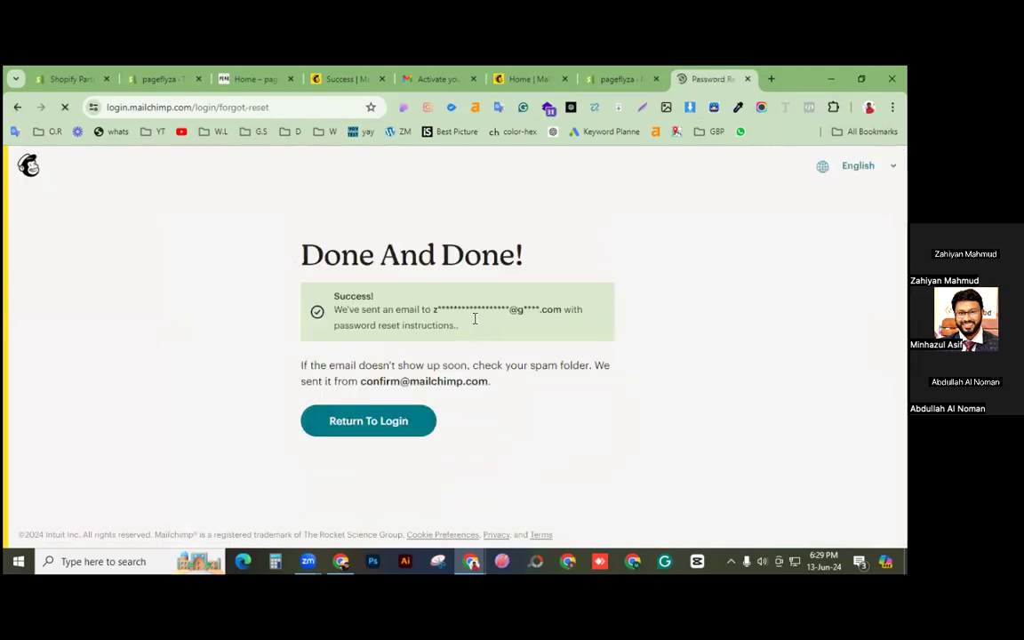
Step: In a new tab, open Gmail's 'Reset your Mailchimp password' email and follow its reset link
click(772, 79)
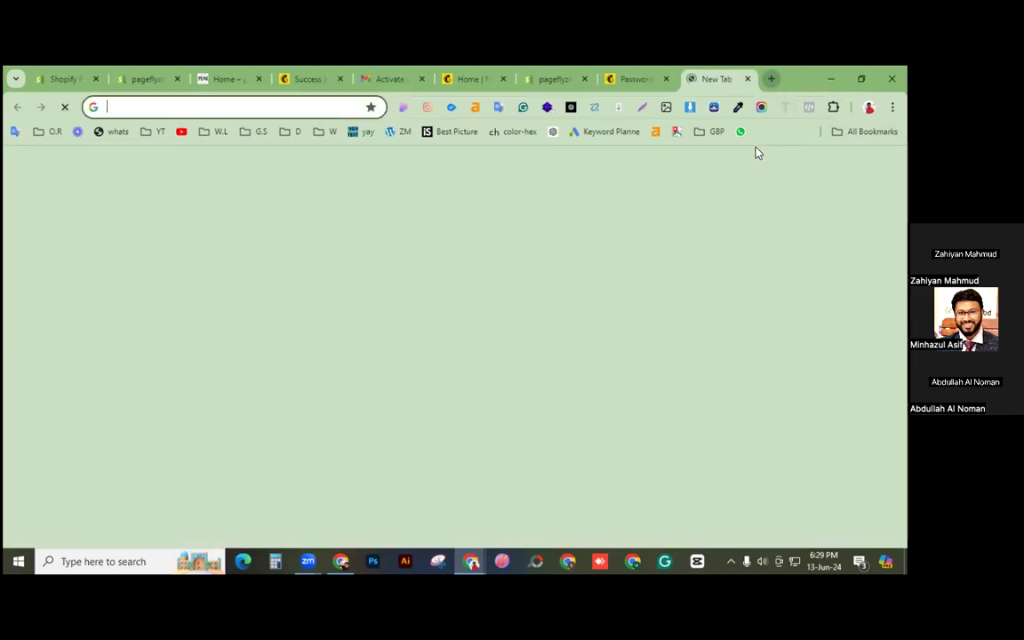
click(749, 168)
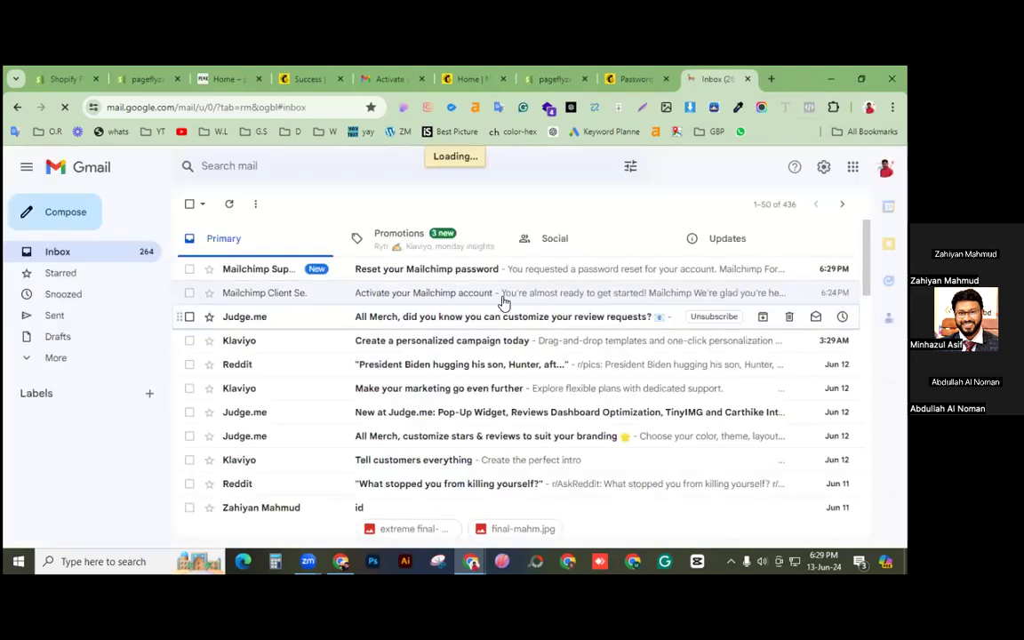
click(469, 267)
scroll(525, 284, down, 3)
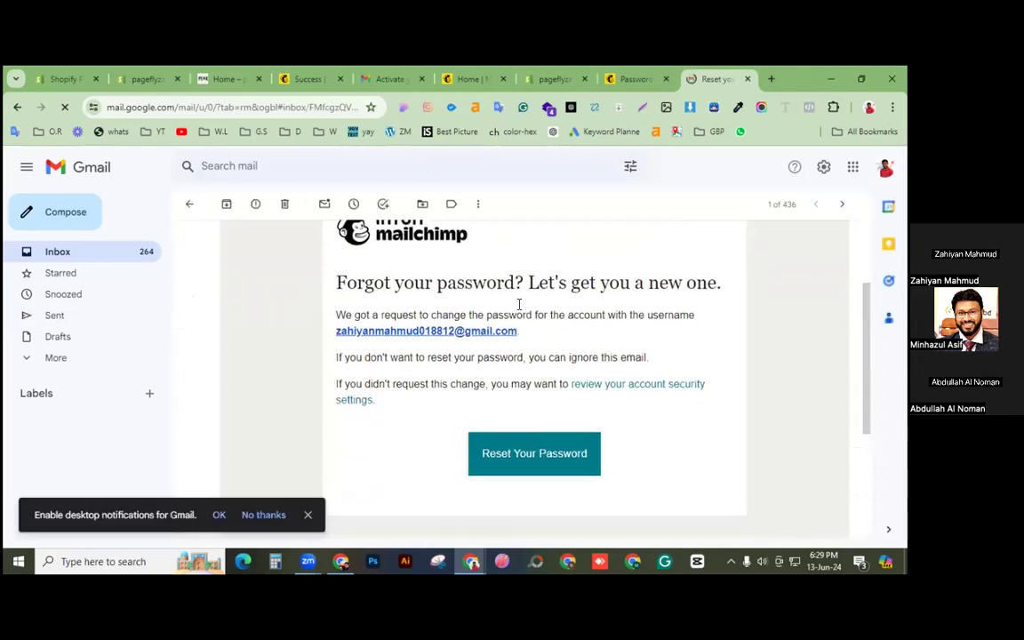
click(624, 407)
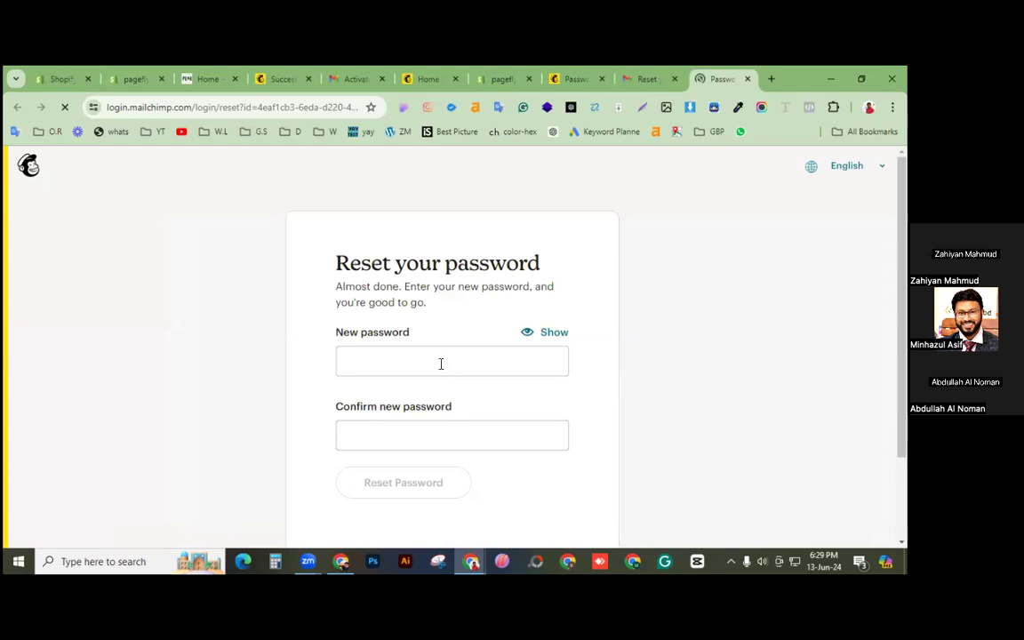
Step: Enter and confirm a new Mailchimp password, submit the reset, and save it in Chrome
click(439, 361)
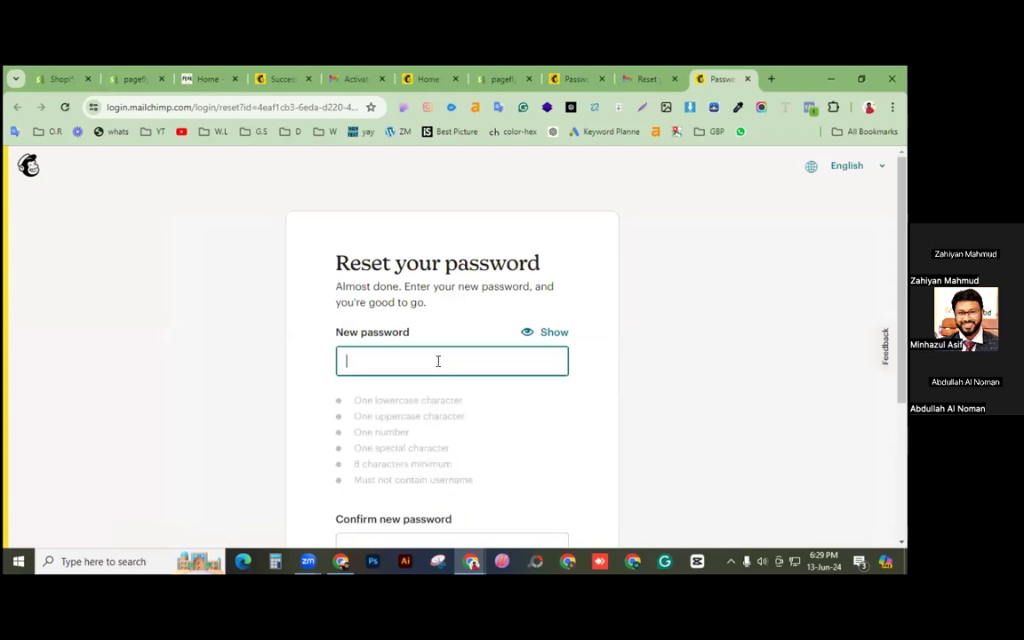
text(@••••••)
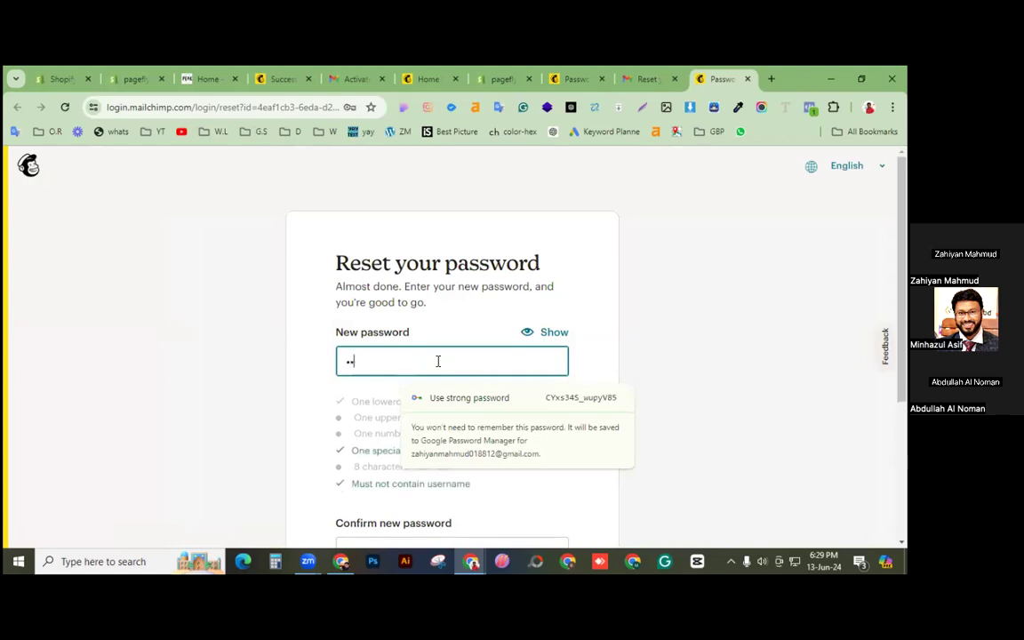
text(••••)
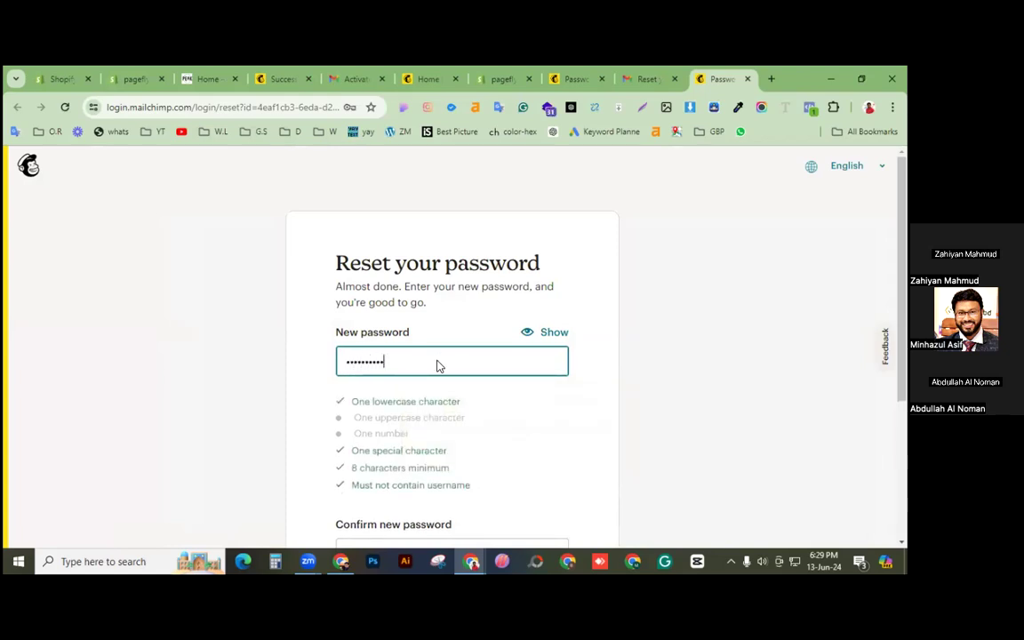
text(•)
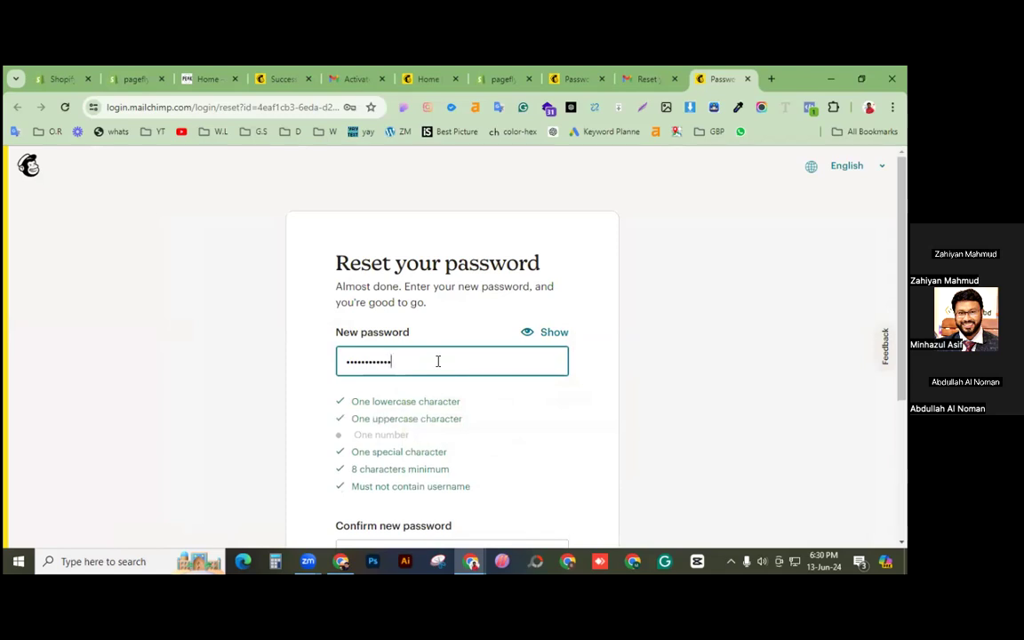
text(••)
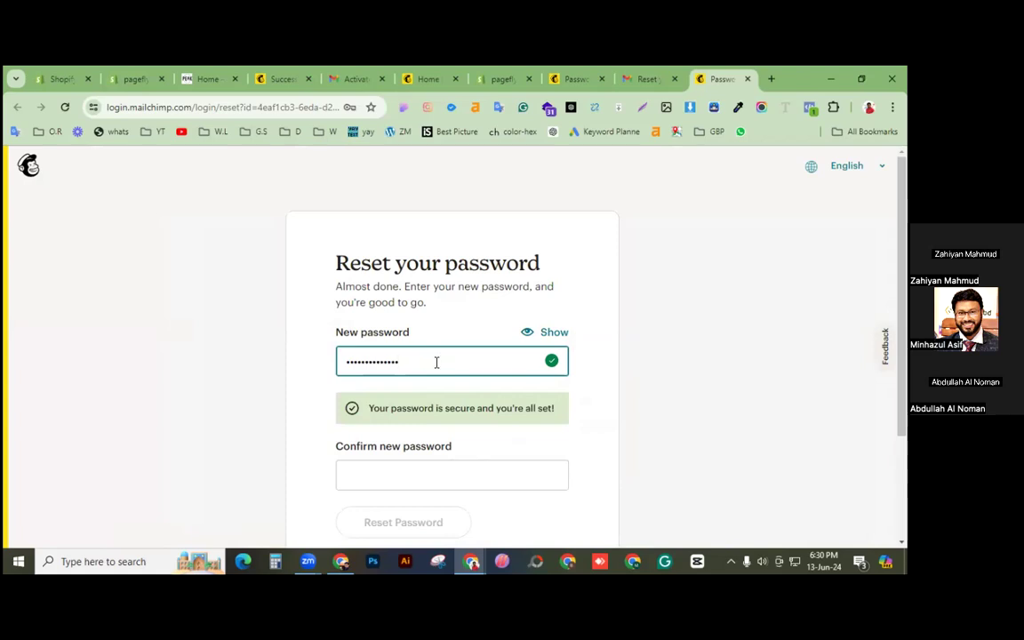
click(548, 341)
click(548, 341)
scroll(405, 346, down, 2)
drag(418, 231, 345, 237)
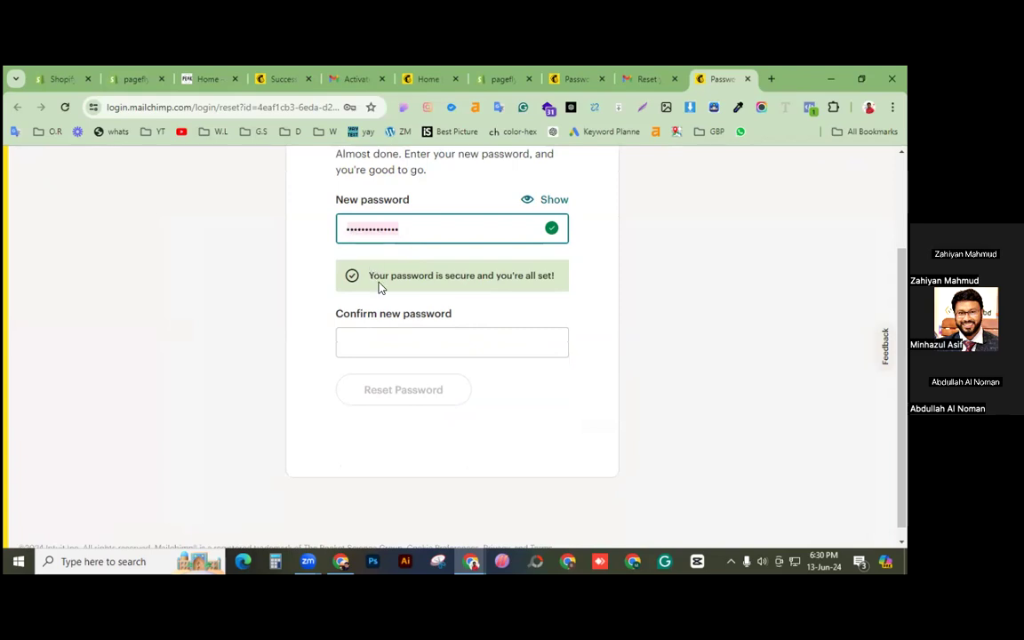
click(387, 344)
text(••••••••••••)
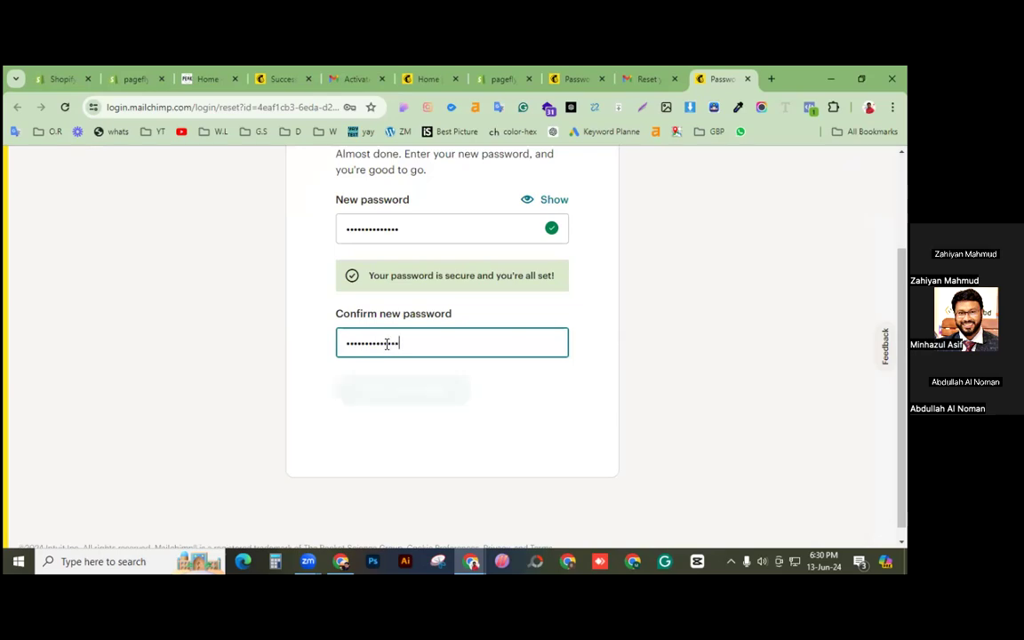
text(••)
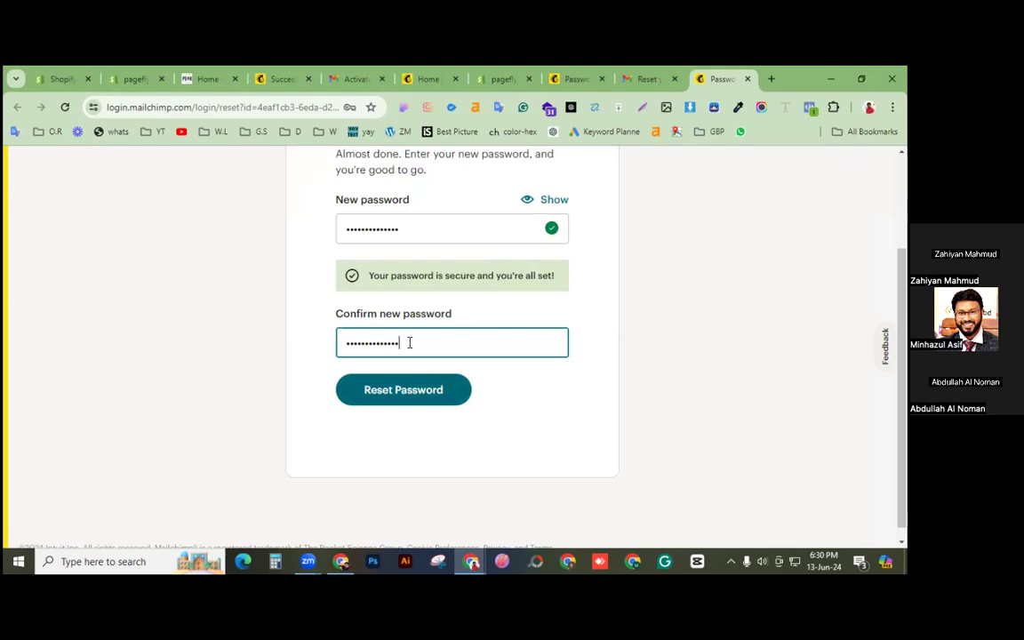
key(Return)
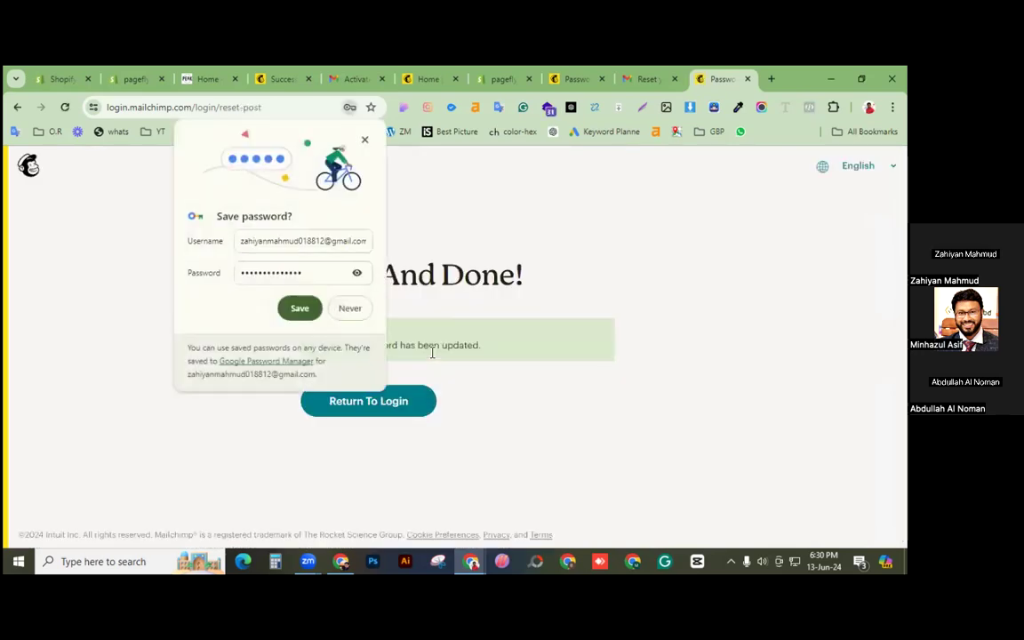
click(298, 308)
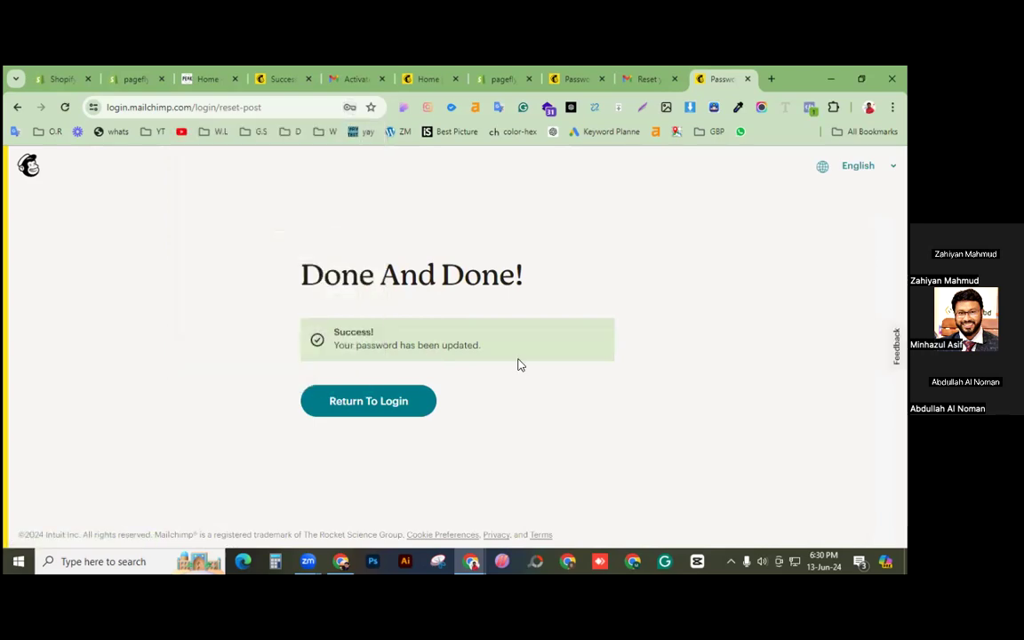
click(572, 80)
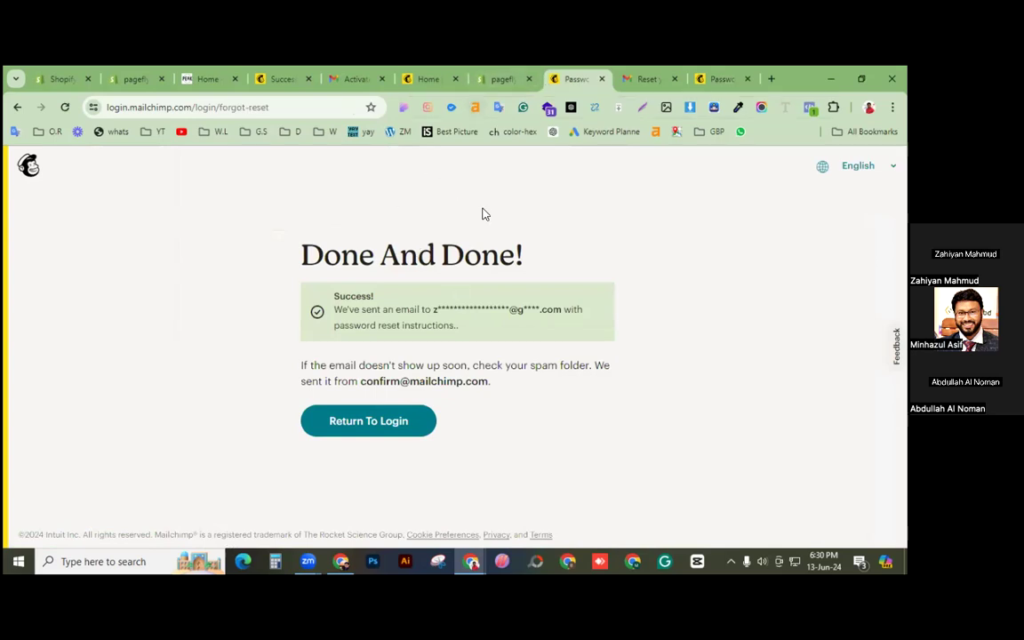
Step: Return to Shopify admin, open the Mailchimp: Email & SMS app, and choose Login
click(129, 82)
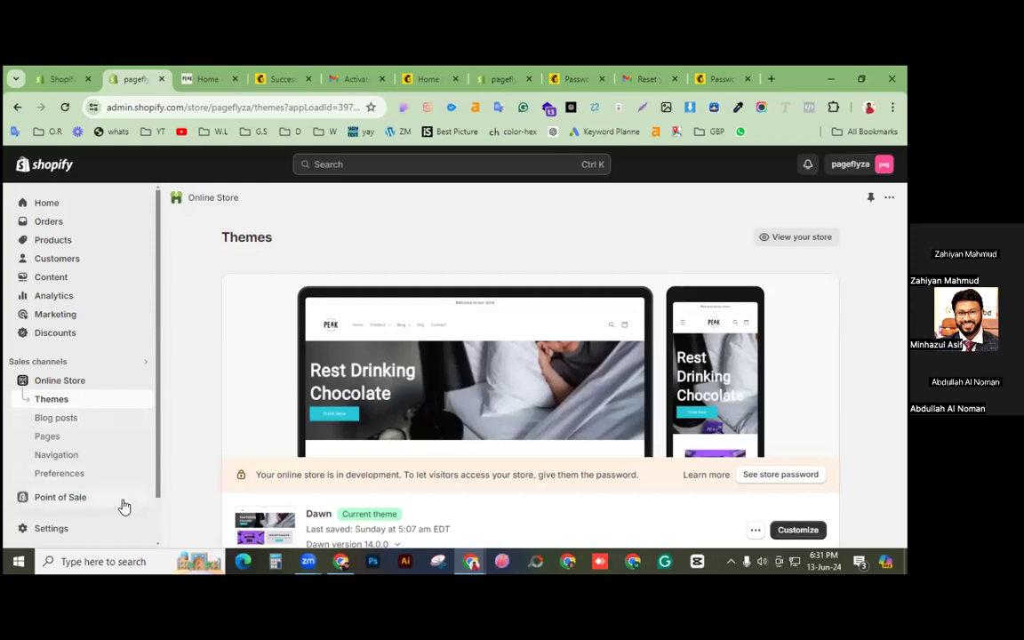
scroll(137, 382, down, 1)
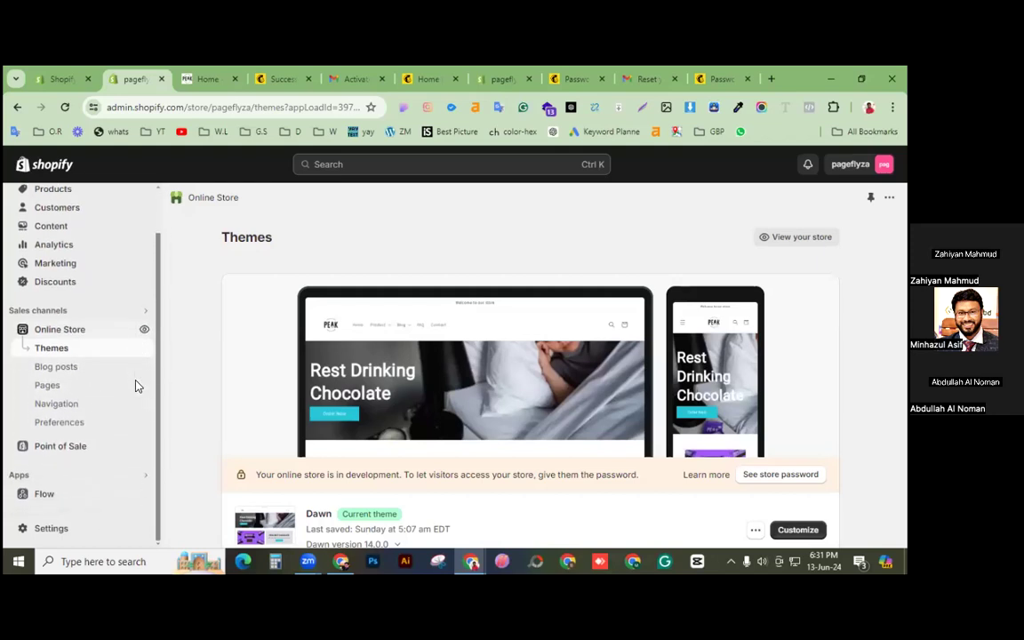
click(145, 476)
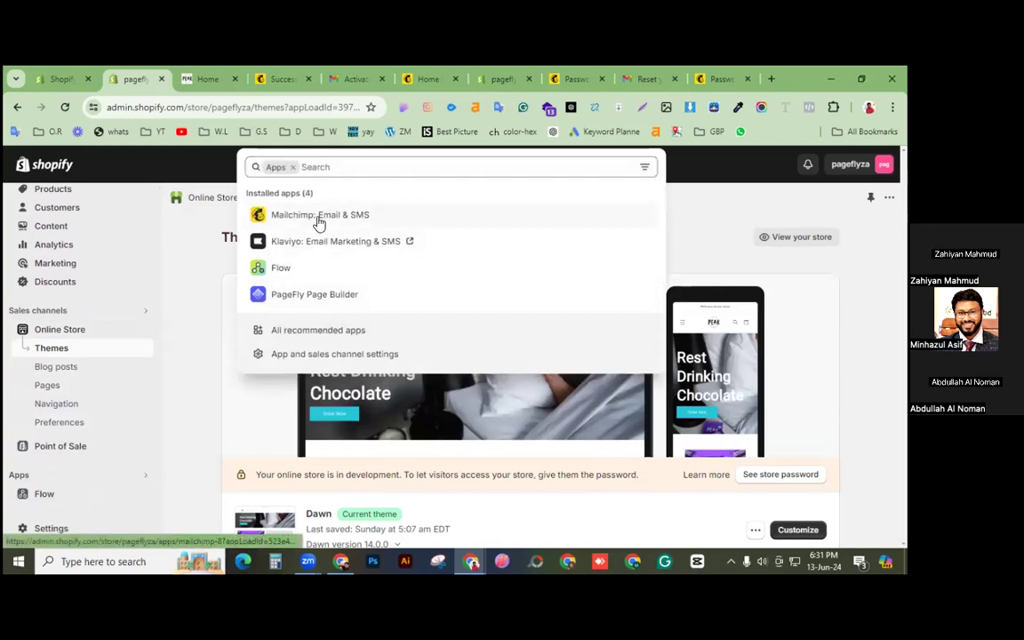
click(319, 221)
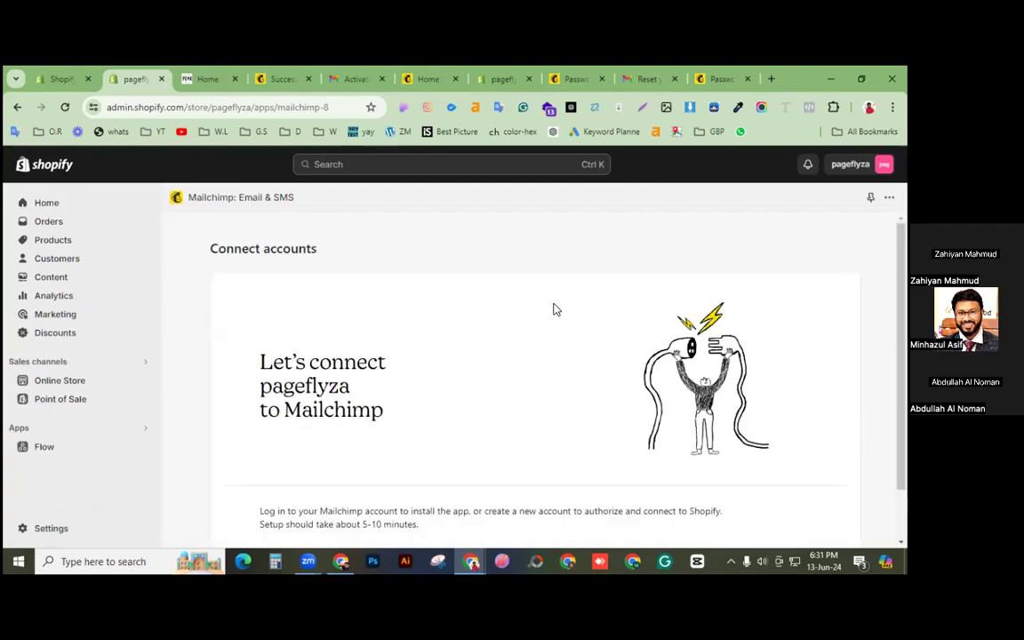
scroll(554, 309, down, 2)
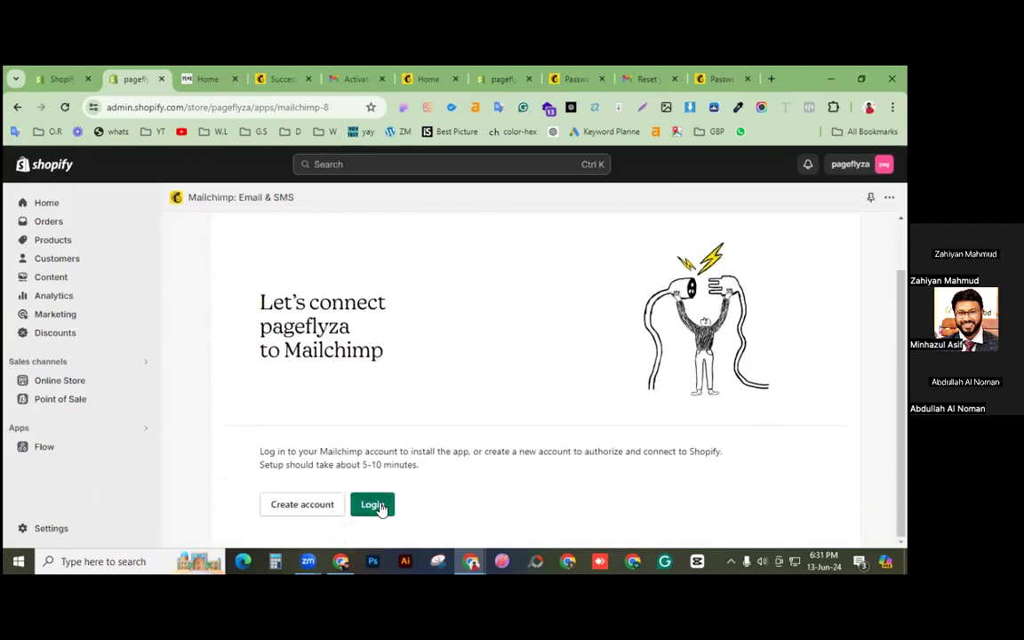
click(373, 505)
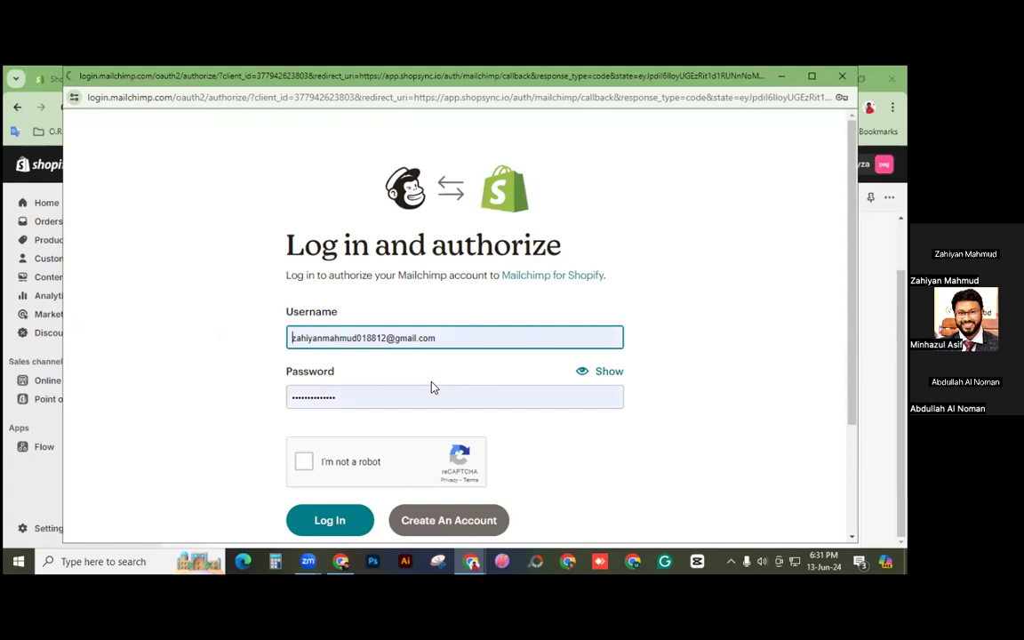
Step: Log in to Mailchimp with the retyped password and reCAPTCHA, then allow Mailchimp for Shopify access
click(382, 395)
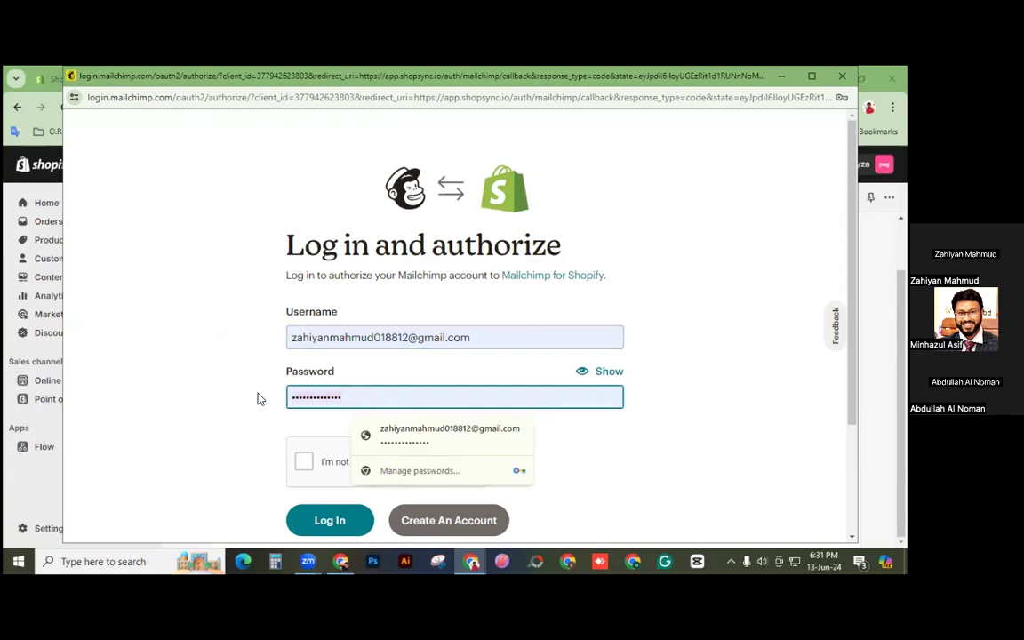
key(ctrl+a)
key(BackSpace)
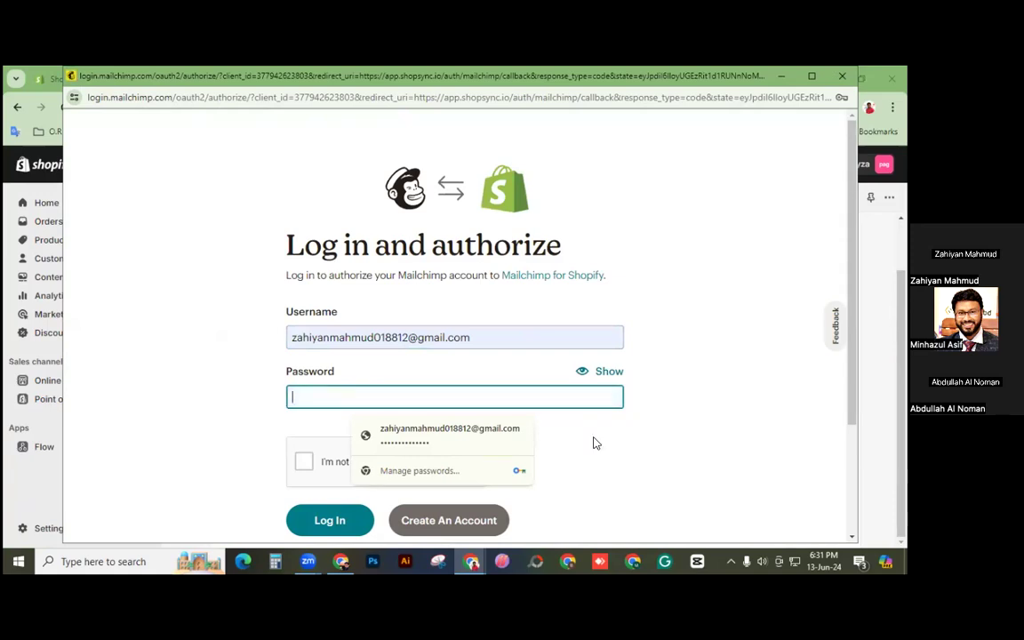
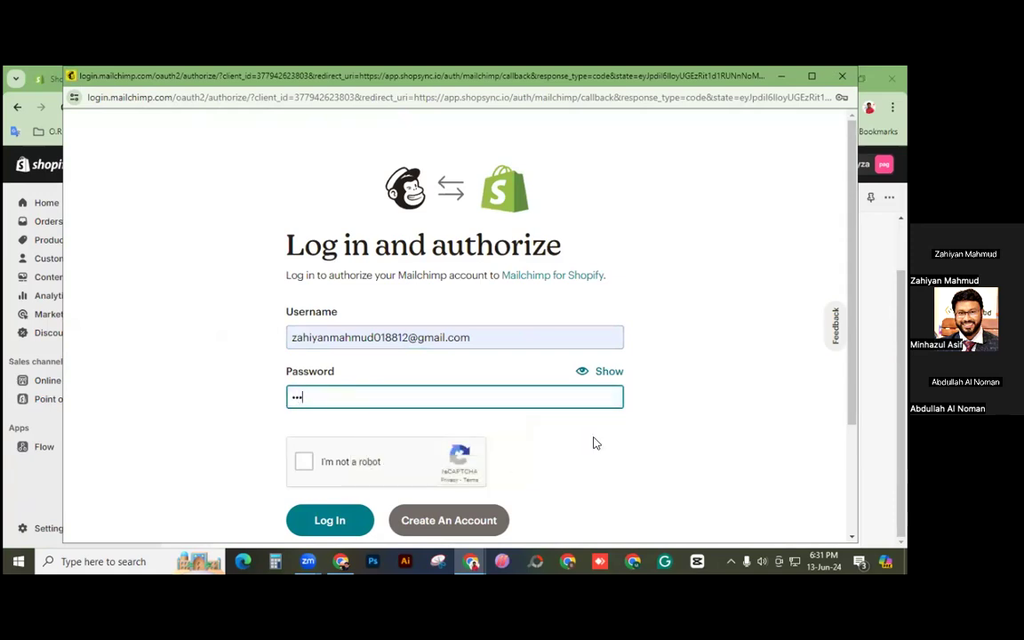
click(608, 373)
click(608, 373)
click(304, 461)
click(335, 531)
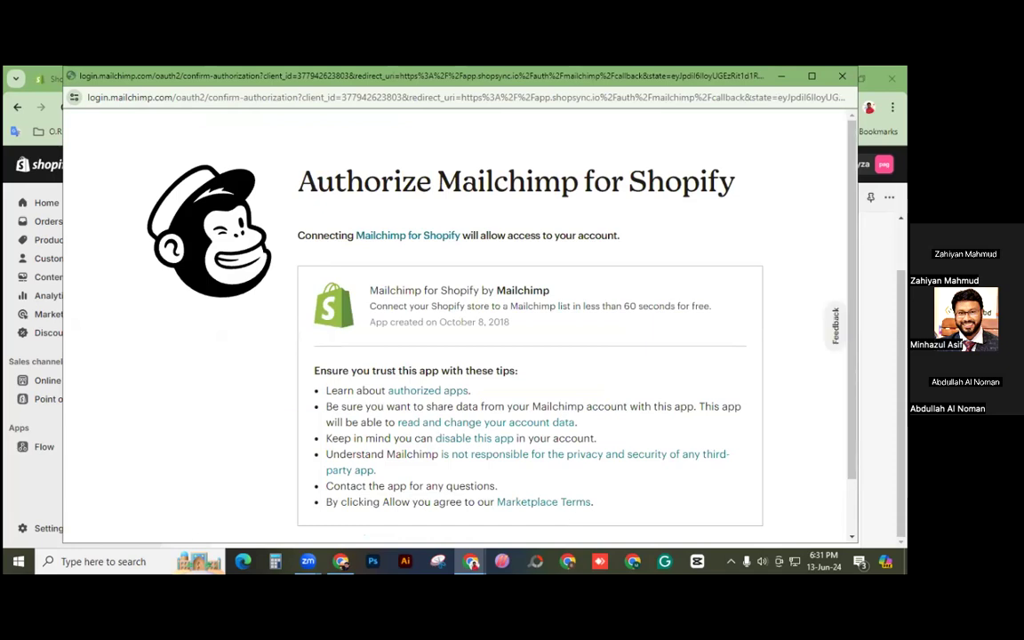
scroll(458, 320, down, 1)
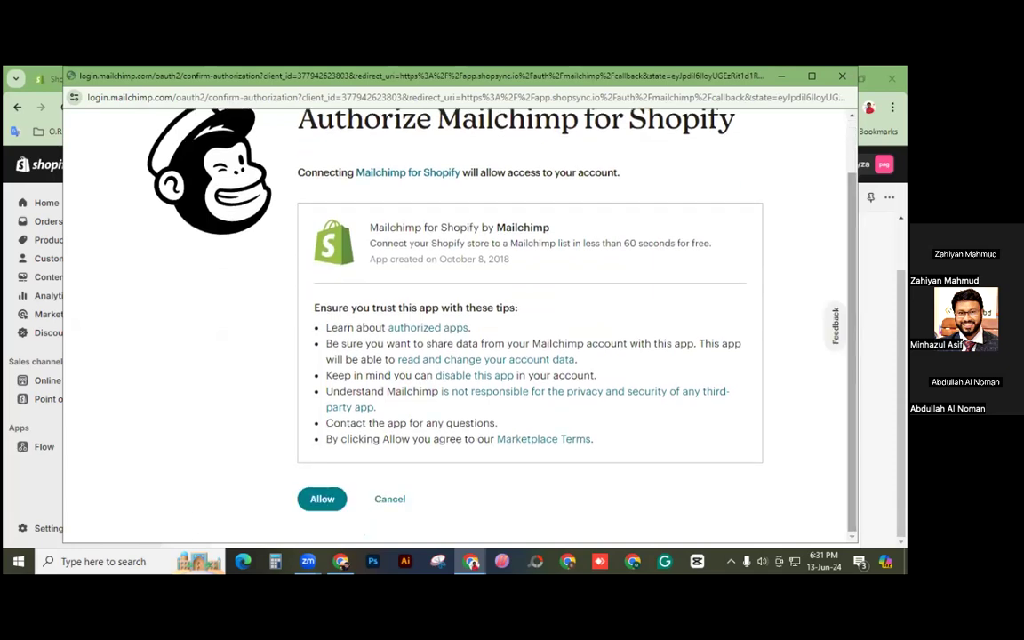
click(316, 503)
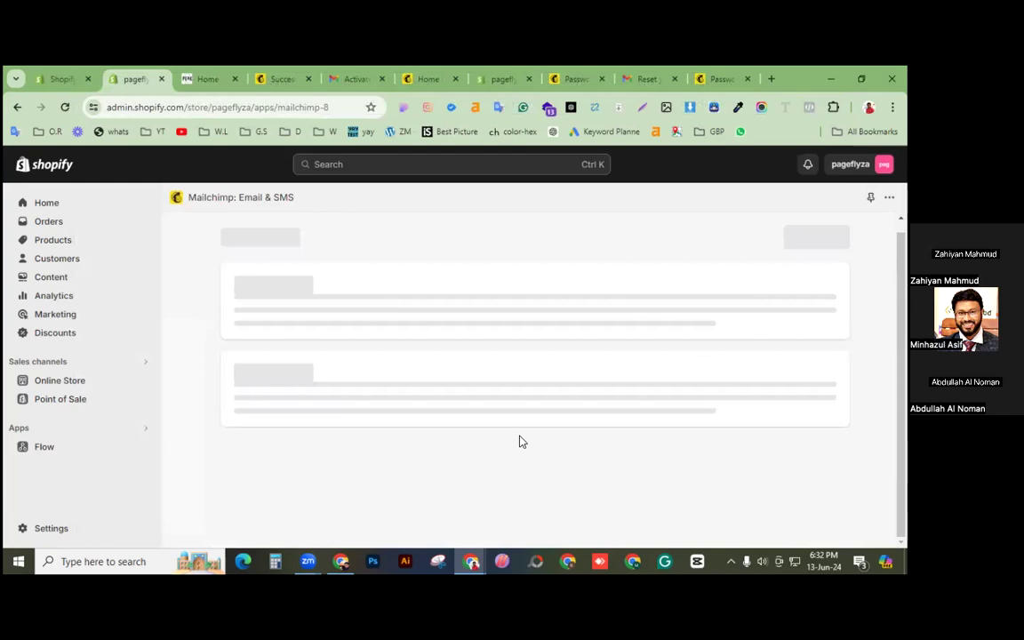
Step: Start syncing the store's data to the linked Mailchimp audience and continue to Mailchimp
scroll(525, 438, down, 5)
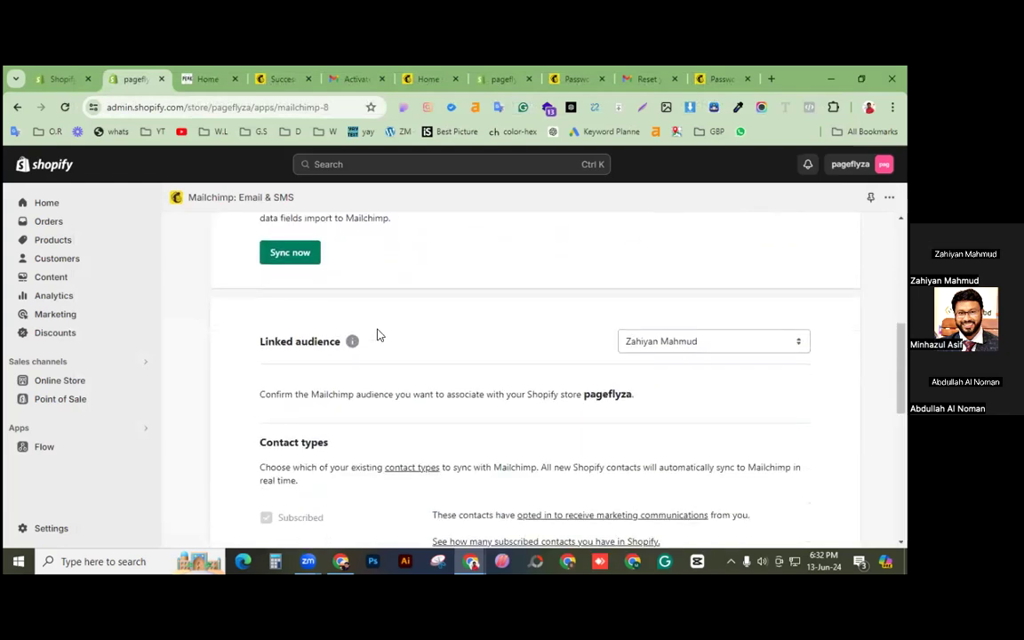
click(290, 258)
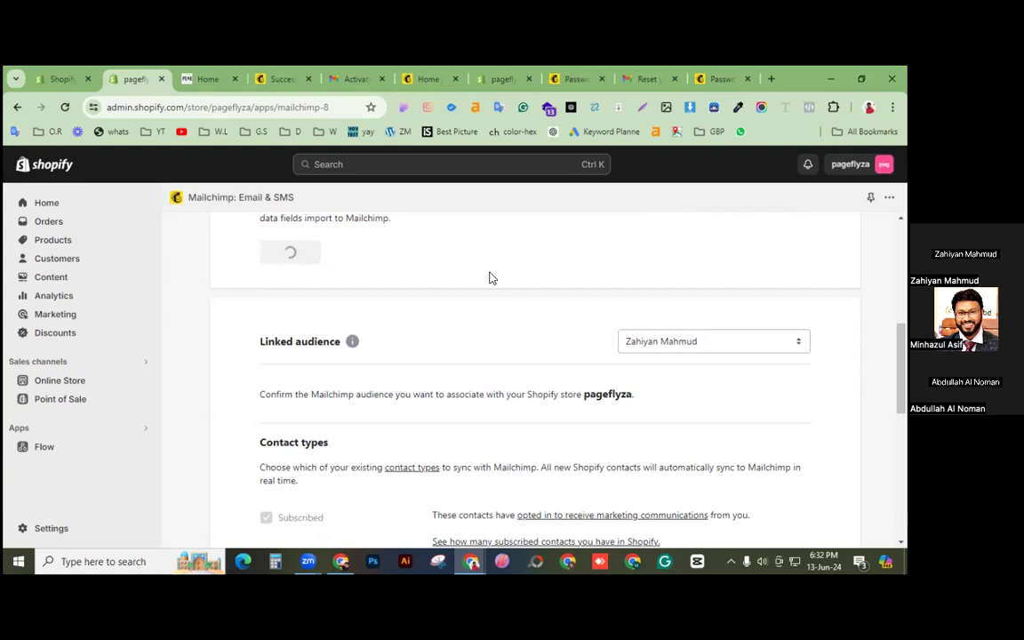
scroll(489, 279, down, 2)
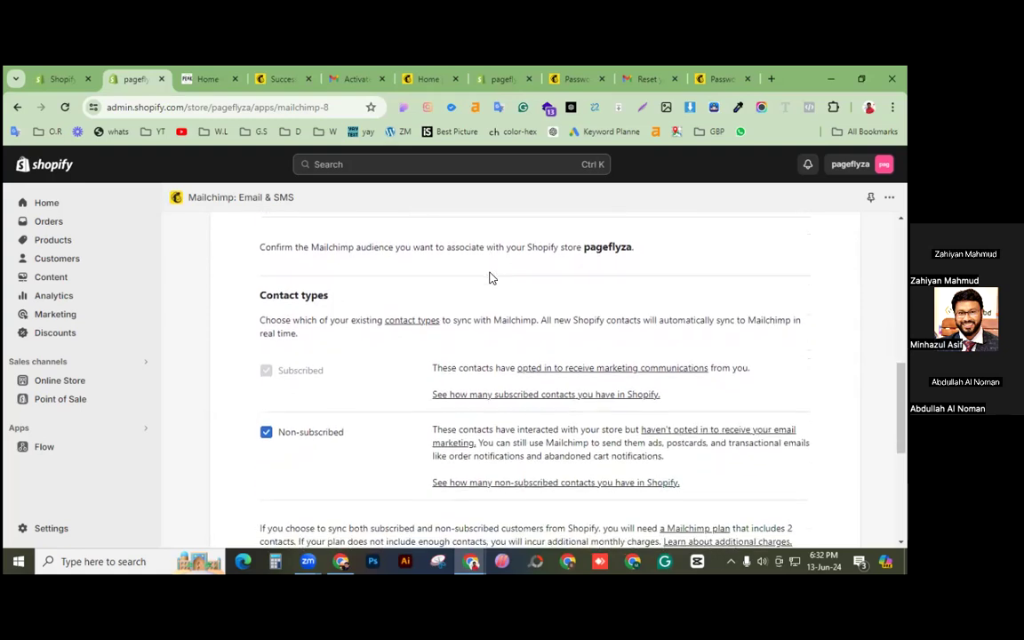
scroll(489, 278, down, 4)
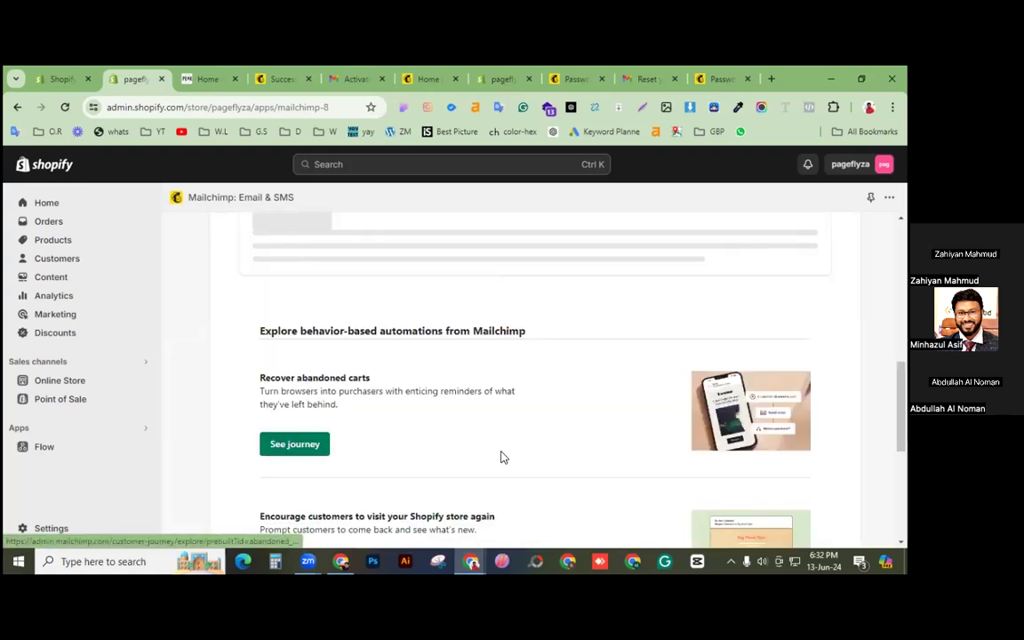
scroll(502, 457, down, 4)
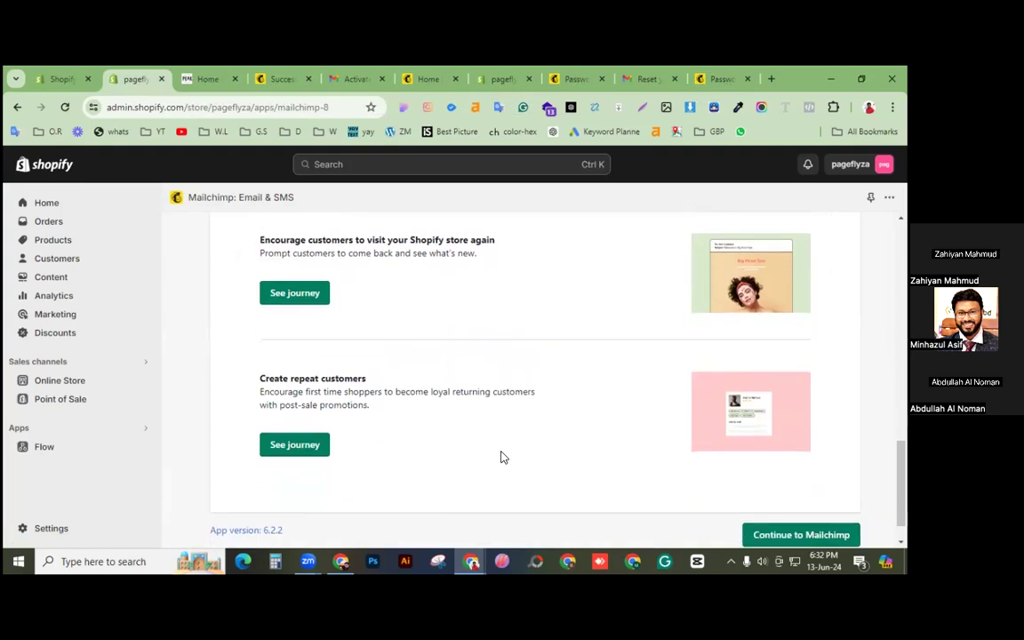
scroll(503, 457, down, 1)
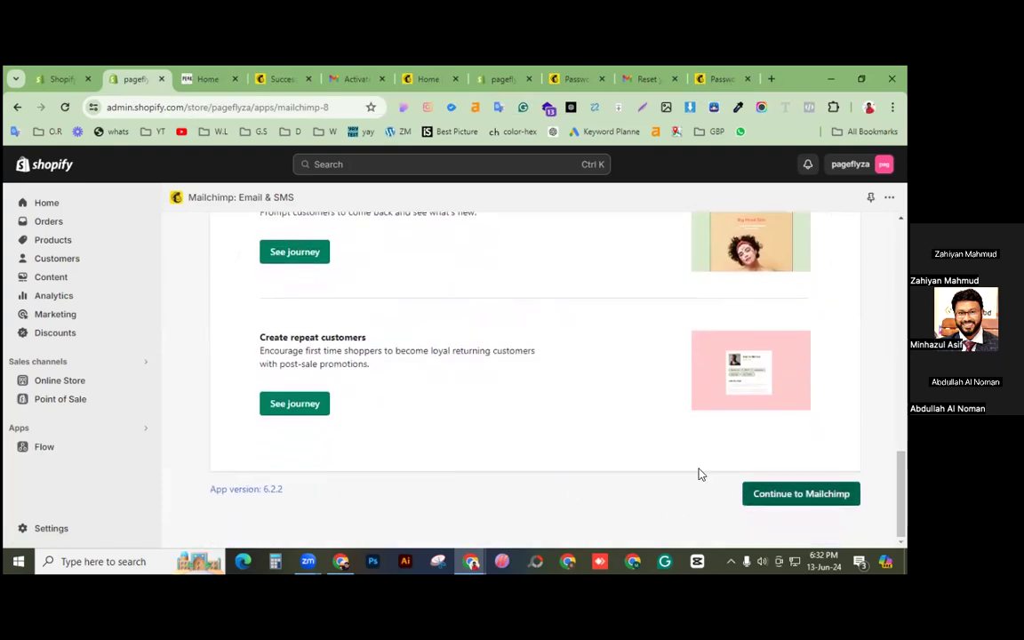
click(756, 493)
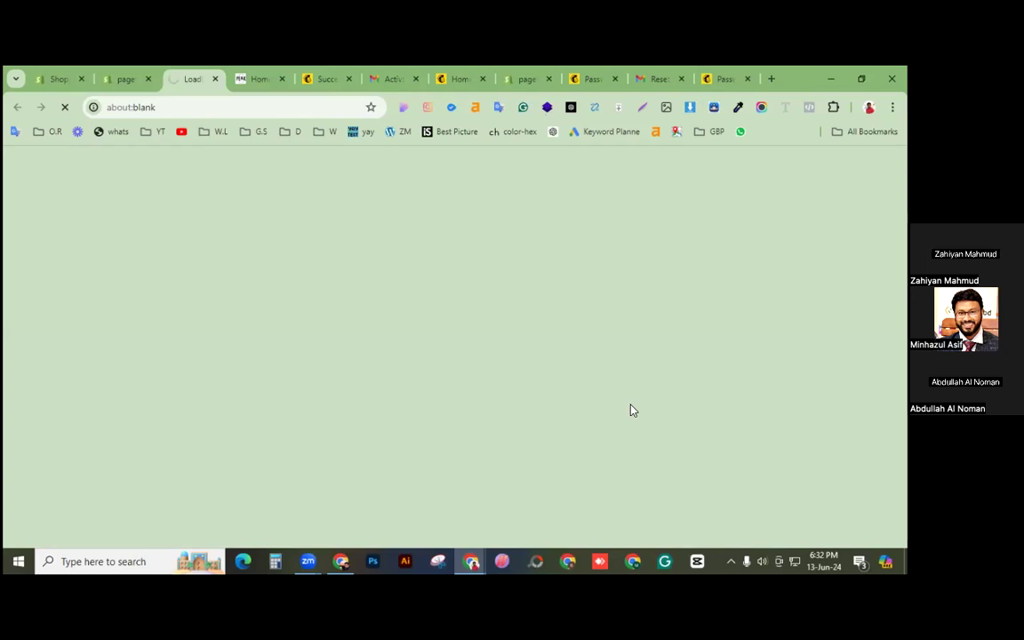
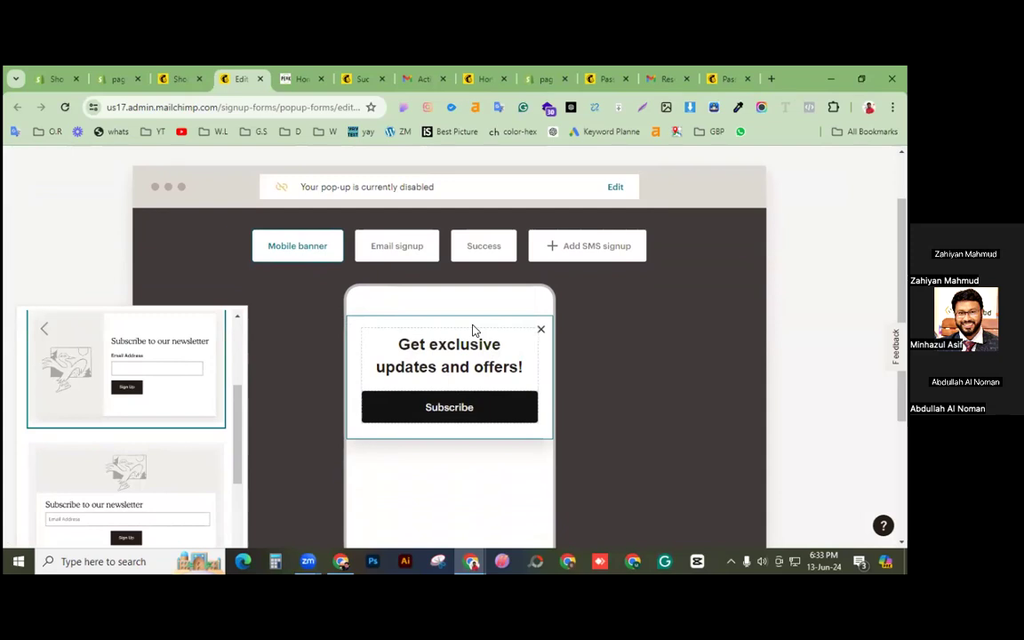
Step: Browse the layout templates for the mobile banner, then close the Layout panel
scroll(190, 405, down, 2)
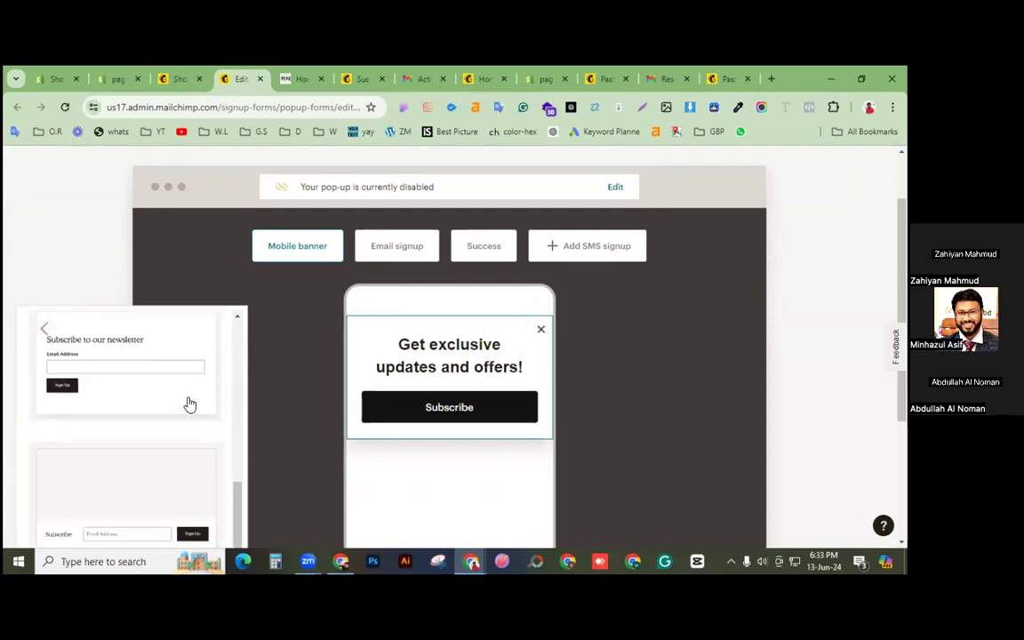
scroll(189, 405, up, 3)
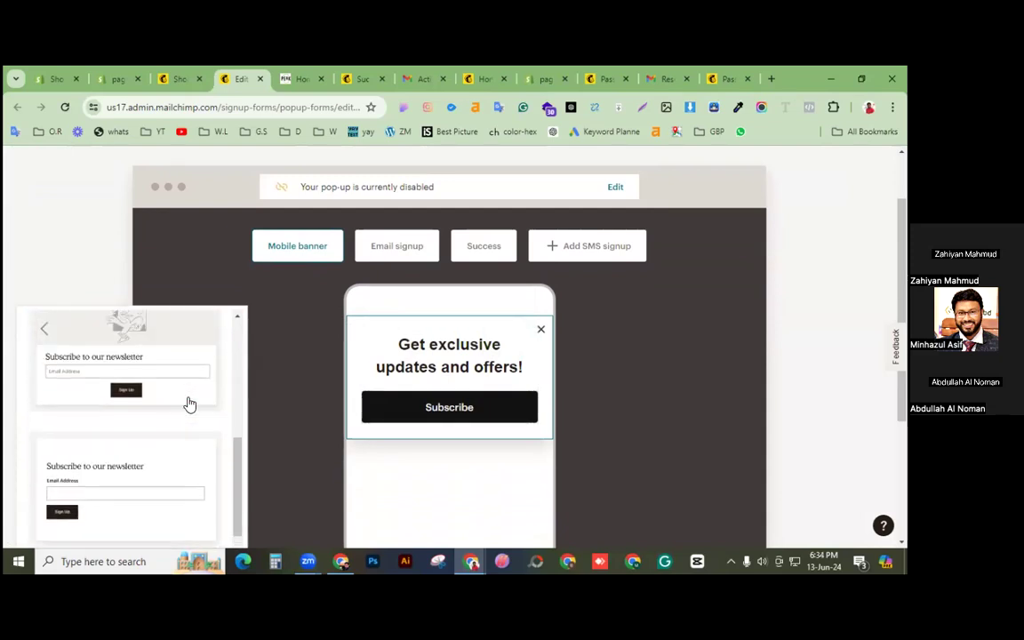
scroll(190, 404, up, 1)
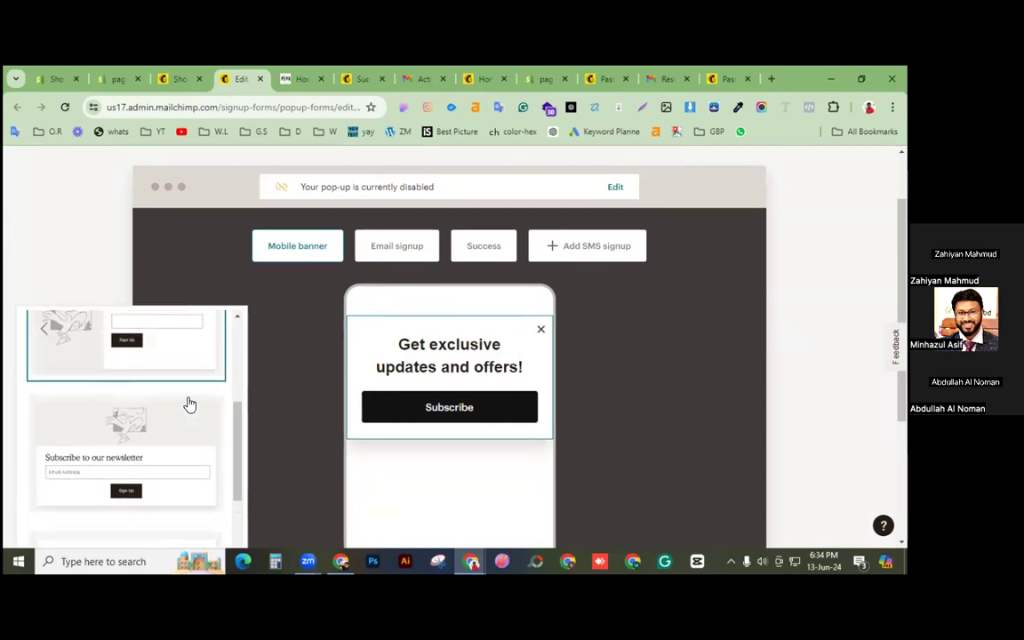
scroll(189, 405, up, 1)
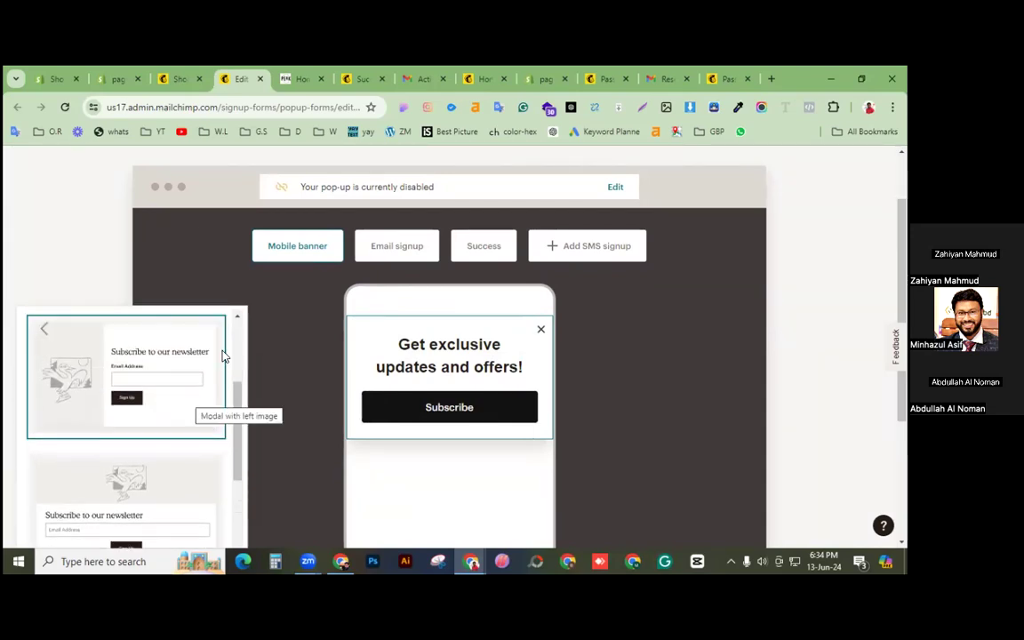
scroll(212, 316, up, 3)
click(309, 255)
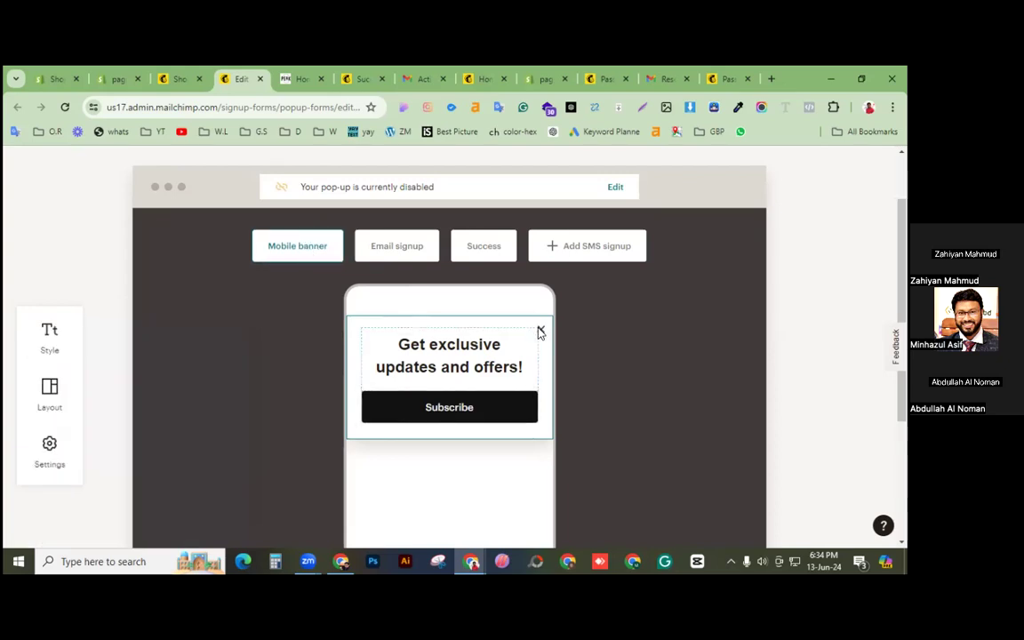
Step: Drop a newsletter layout template into the mobile banner
click(50, 408)
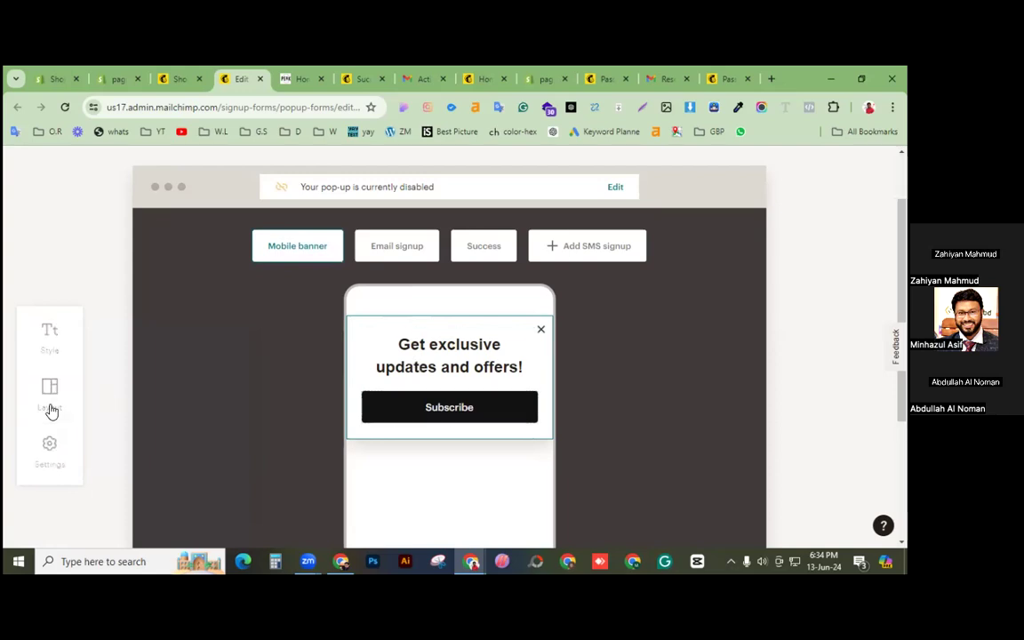
drag(115, 414, 484, 378)
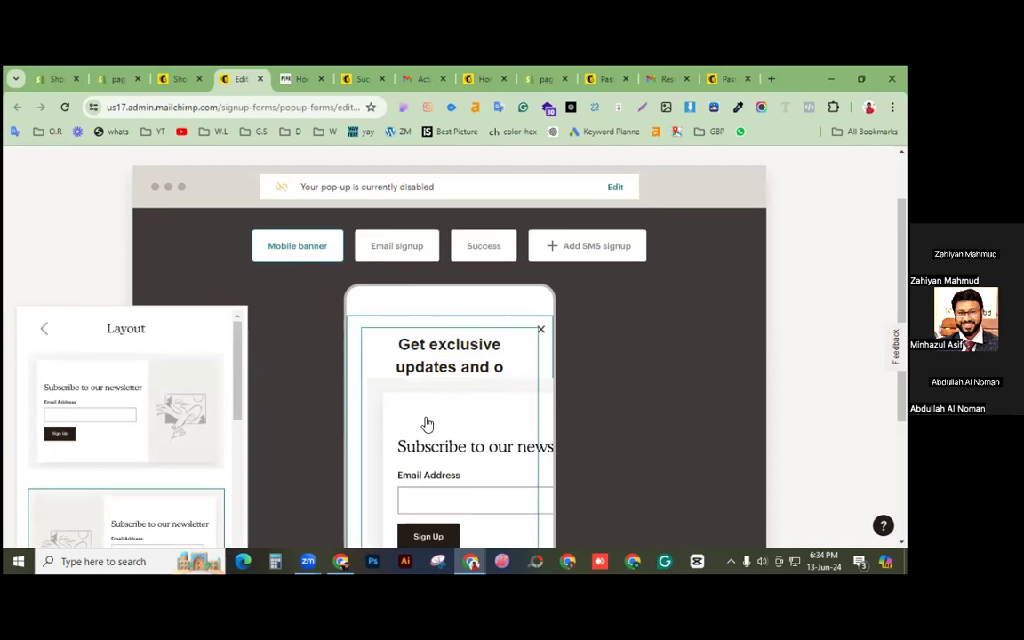
click(323, 249)
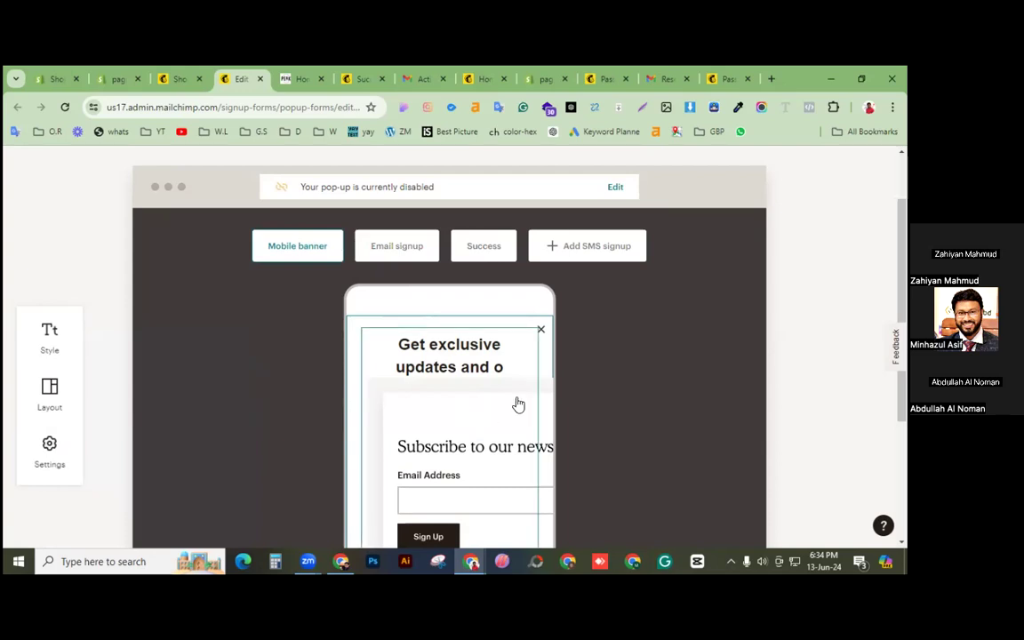
scroll(519, 405, down, 2)
scroll(518, 404, up, 1)
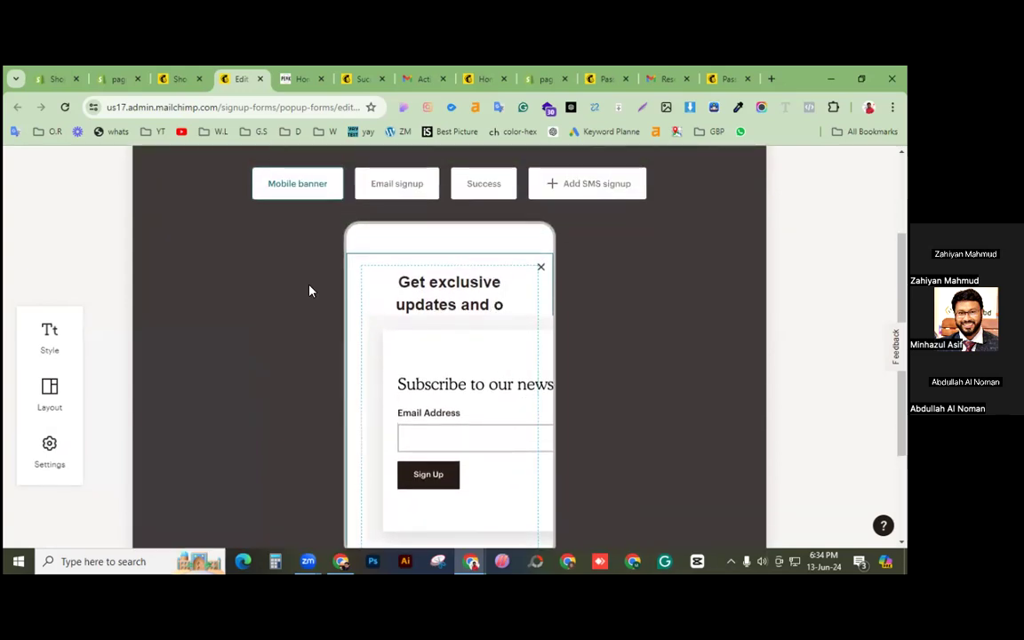
scroll(412, 304, up, 1)
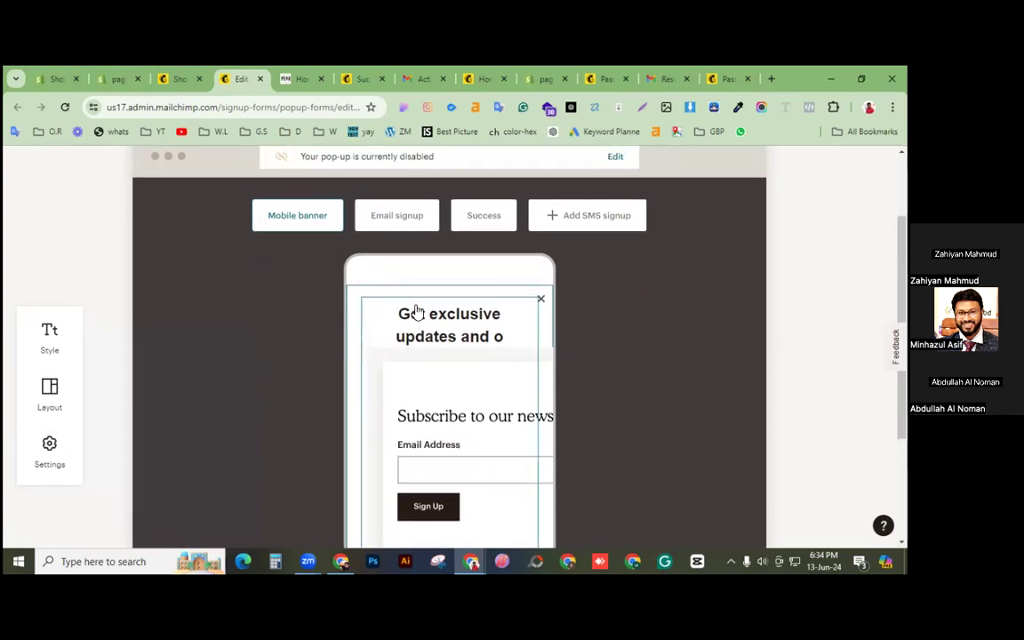
Step: Review the General settings: display Immediately, Modal position, 5-day repeat limit
click(50, 446)
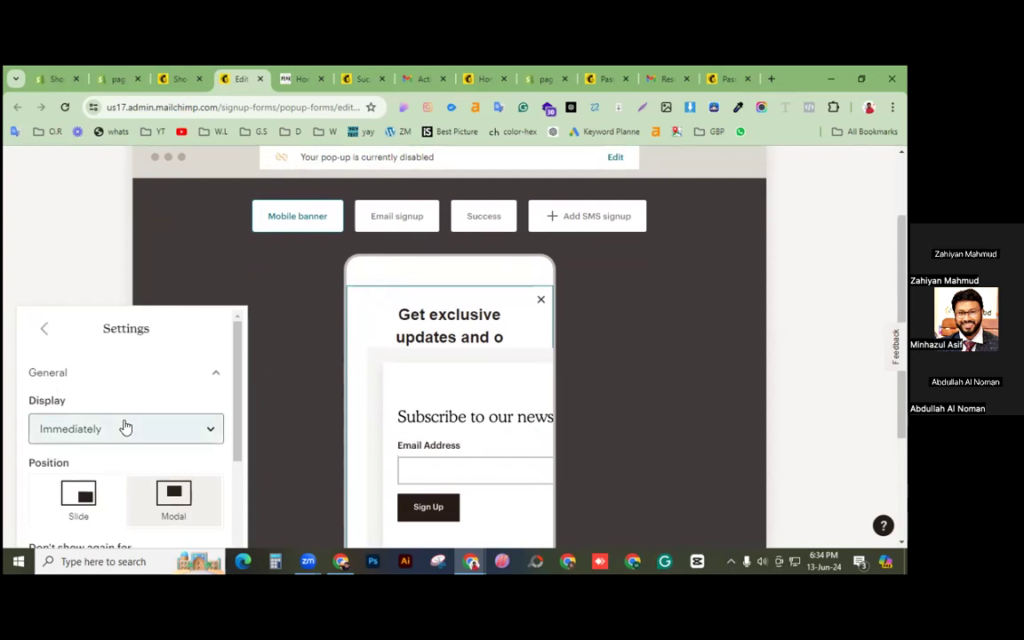
scroll(137, 402, down, 1)
scroll(138, 402, down, 1)
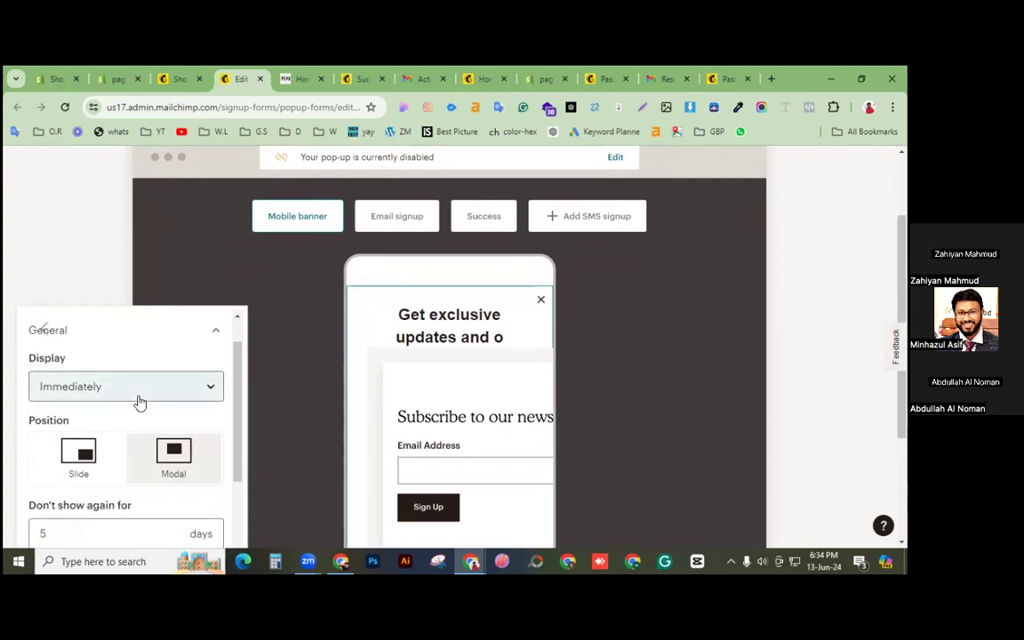
scroll(138, 402, down, 3)
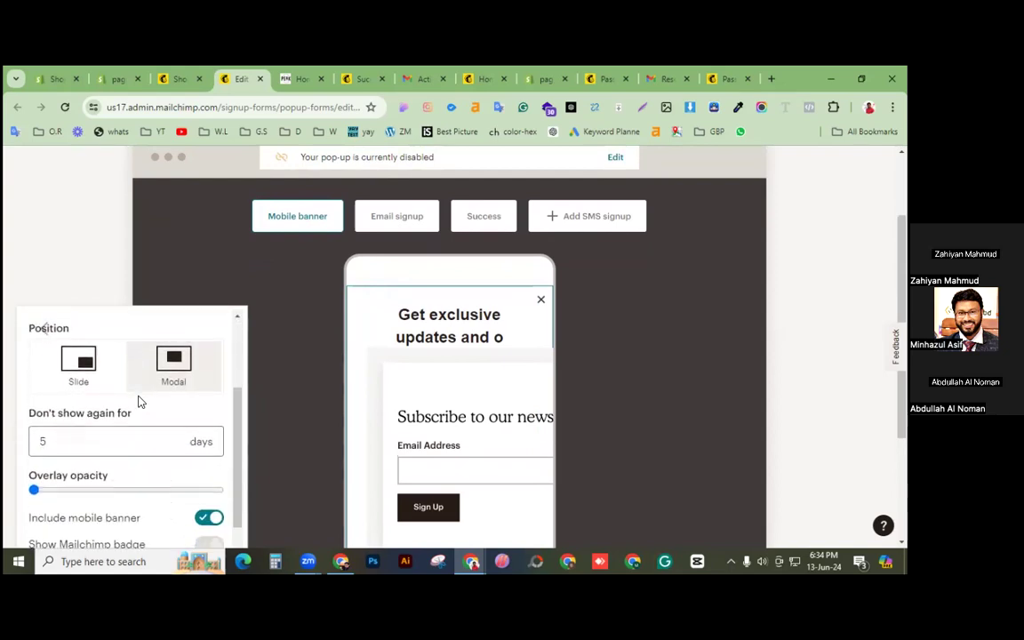
scroll(138, 402, up, 3)
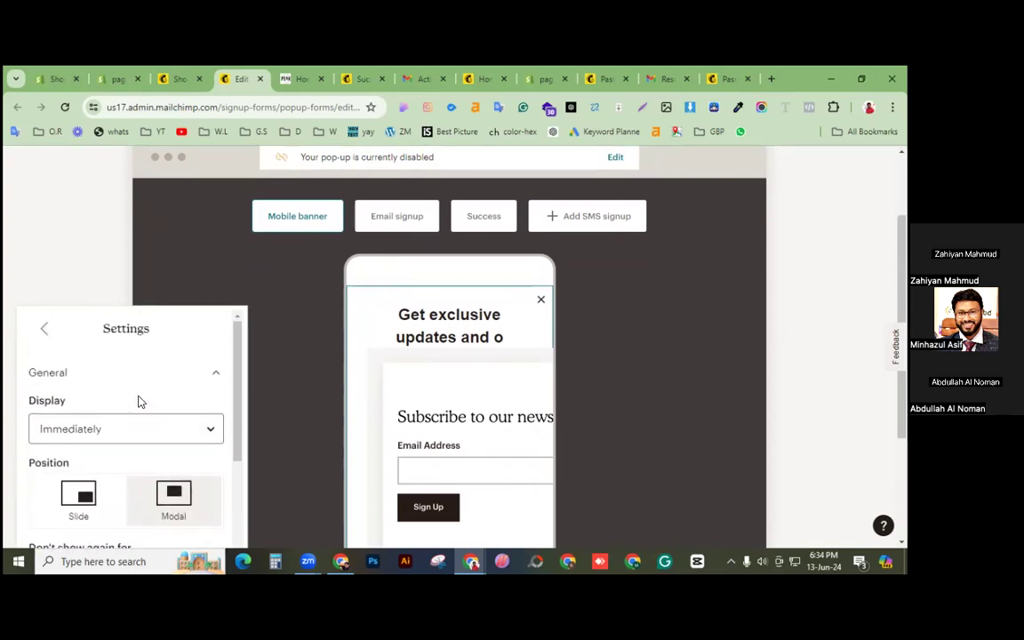
scroll(138, 402, down, 4)
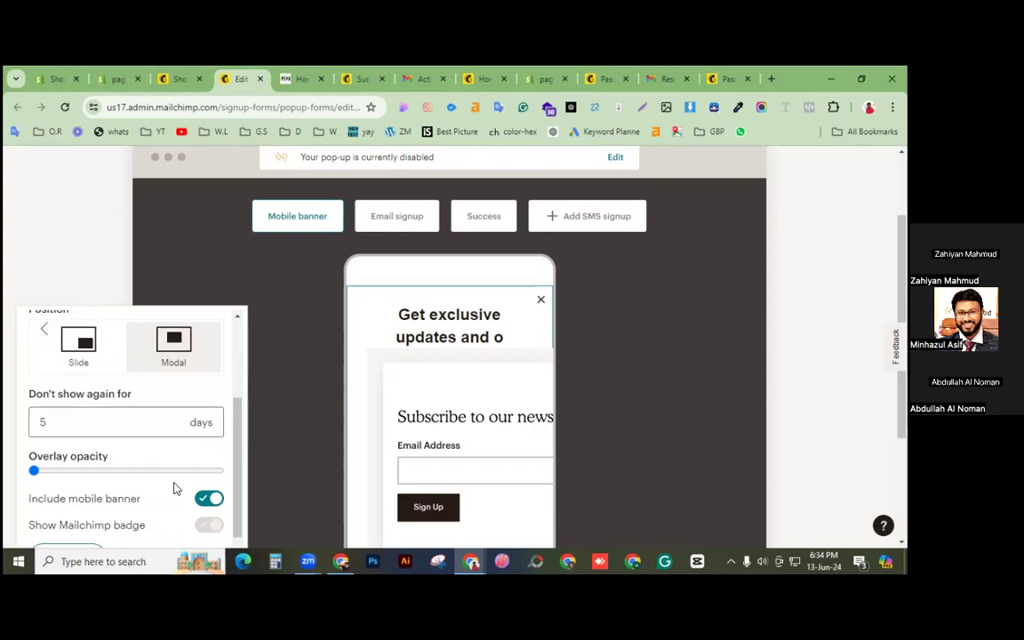
scroll(174, 485, down, 2)
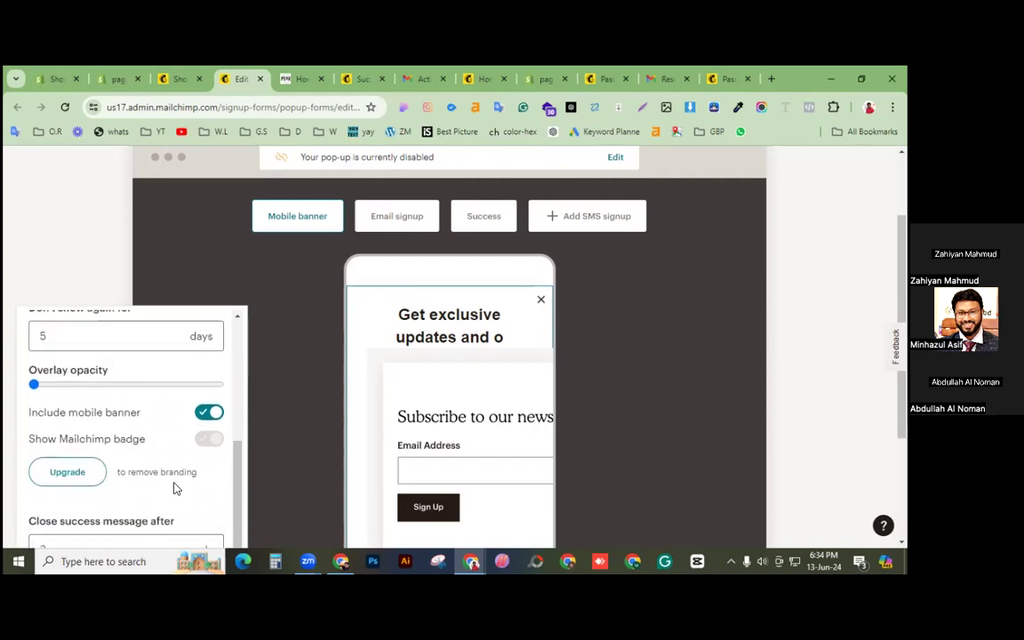
scroll(169, 462, up, 5)
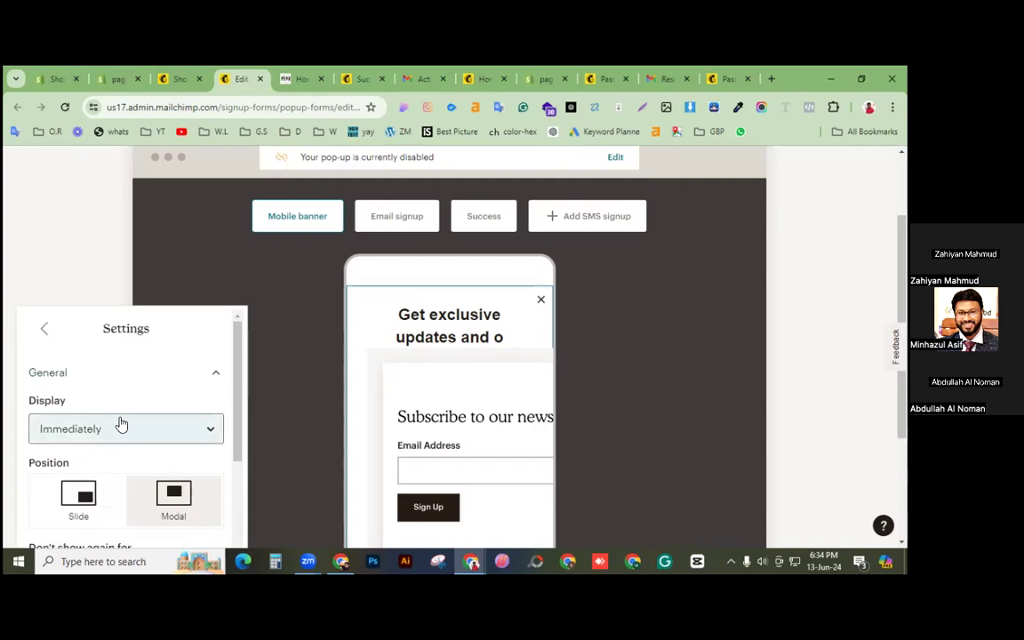
scroll(164, 504, down, 4)
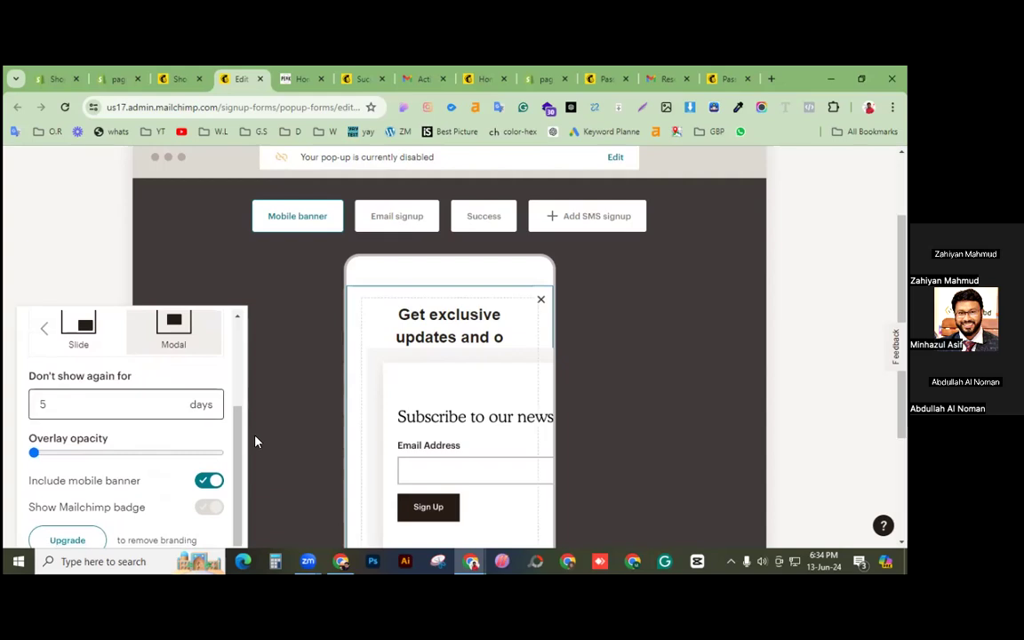
click(469, 326)
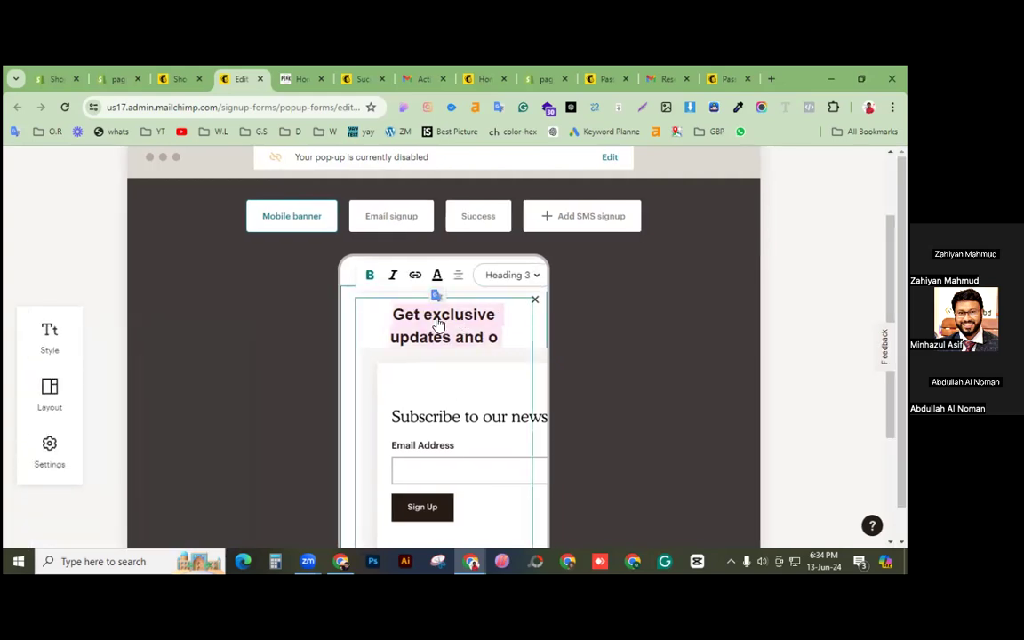
Step: Retitle the banner 'Get offer And Subscribe' and switch the preview to Email signup
text(Get )
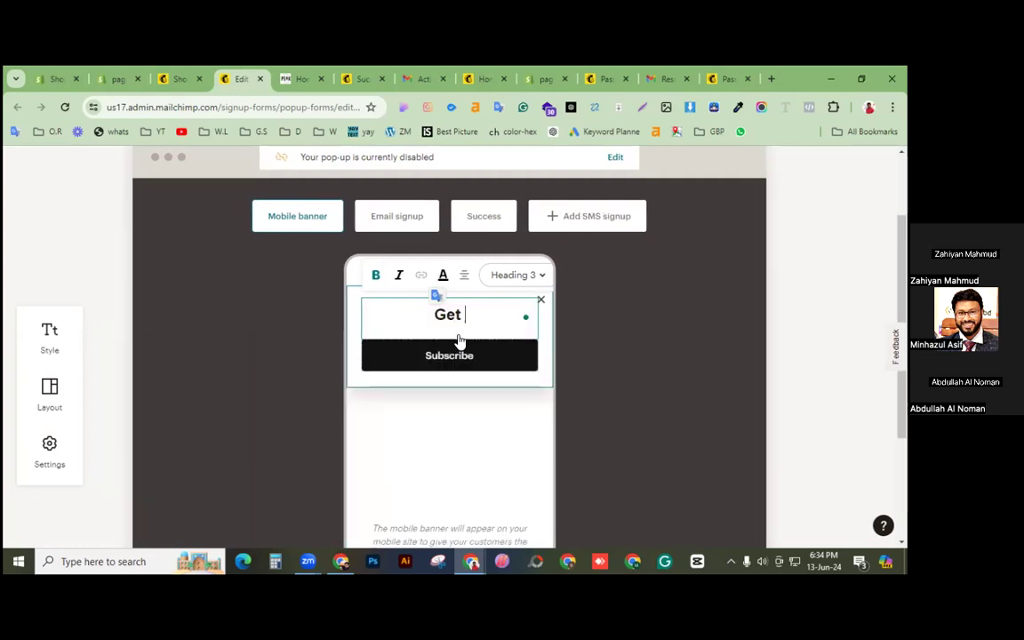
text(offer An)
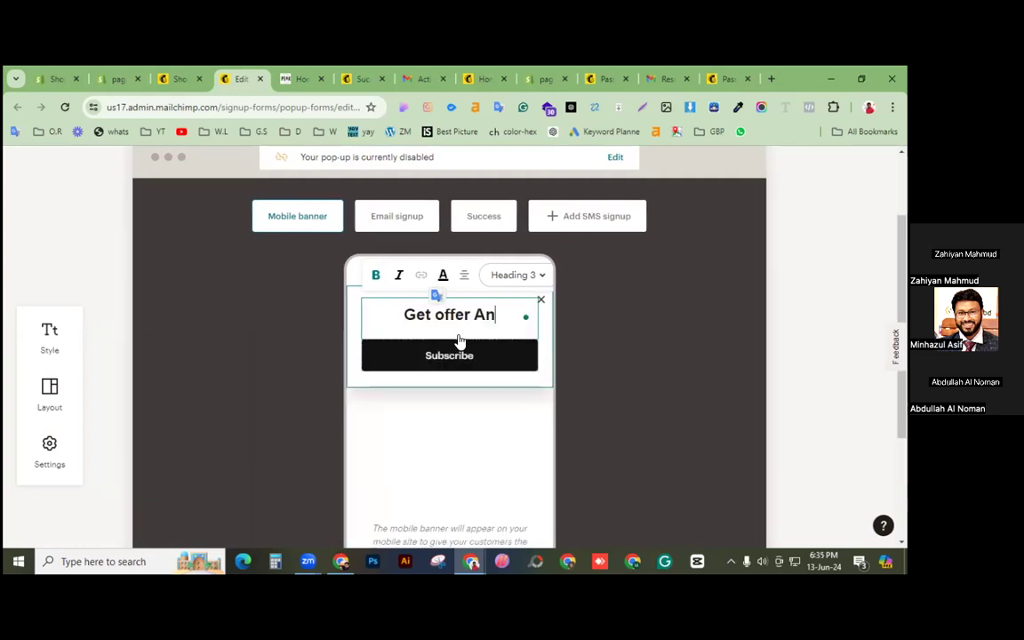
text(d Subscribe)
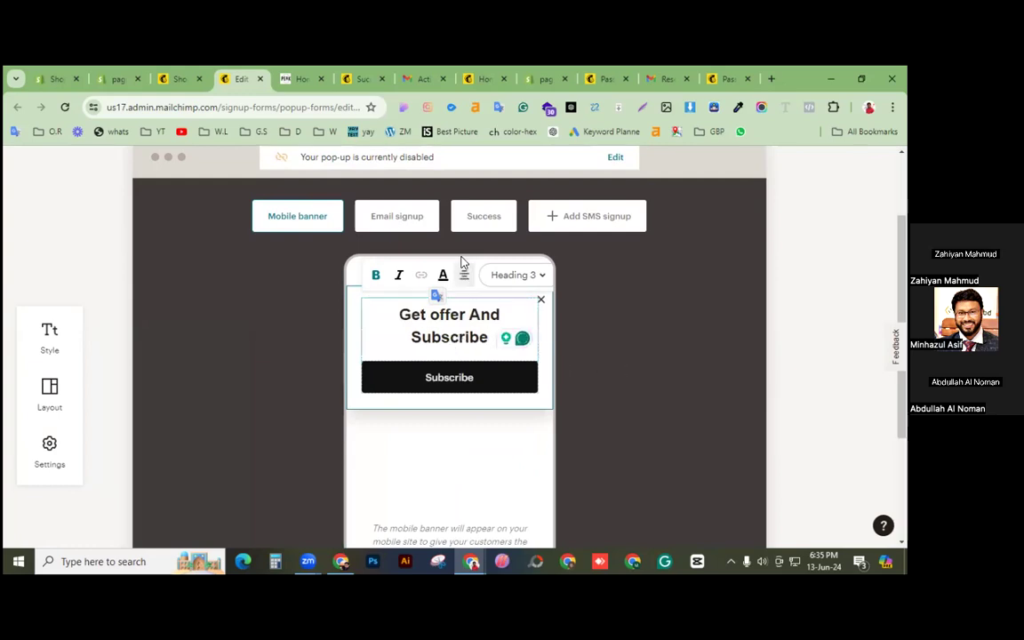
click(796, 290)
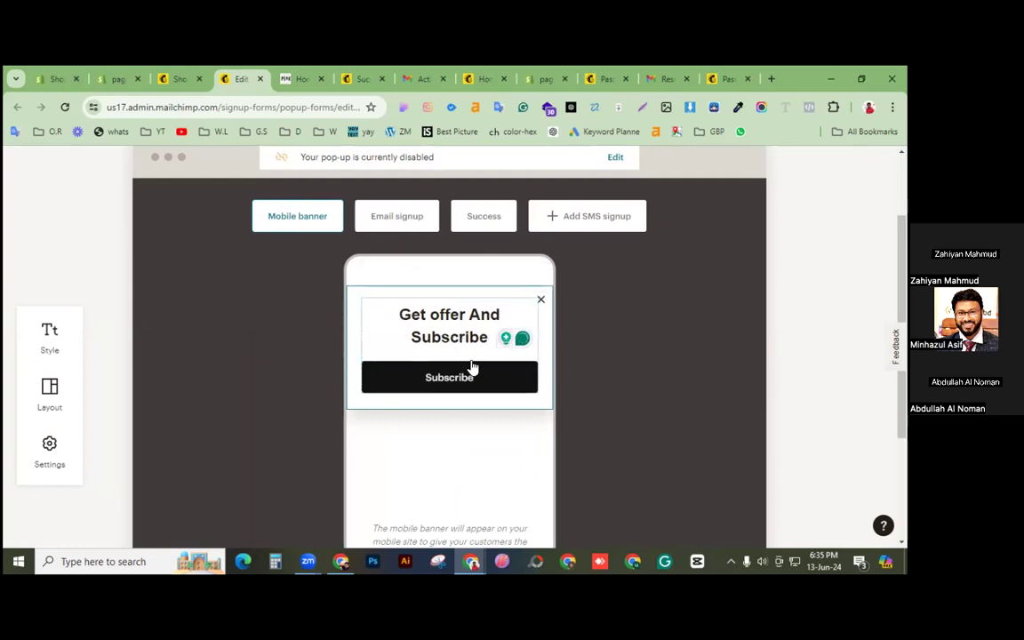
scroll(386, 373, up, 1)
click(407, 286)
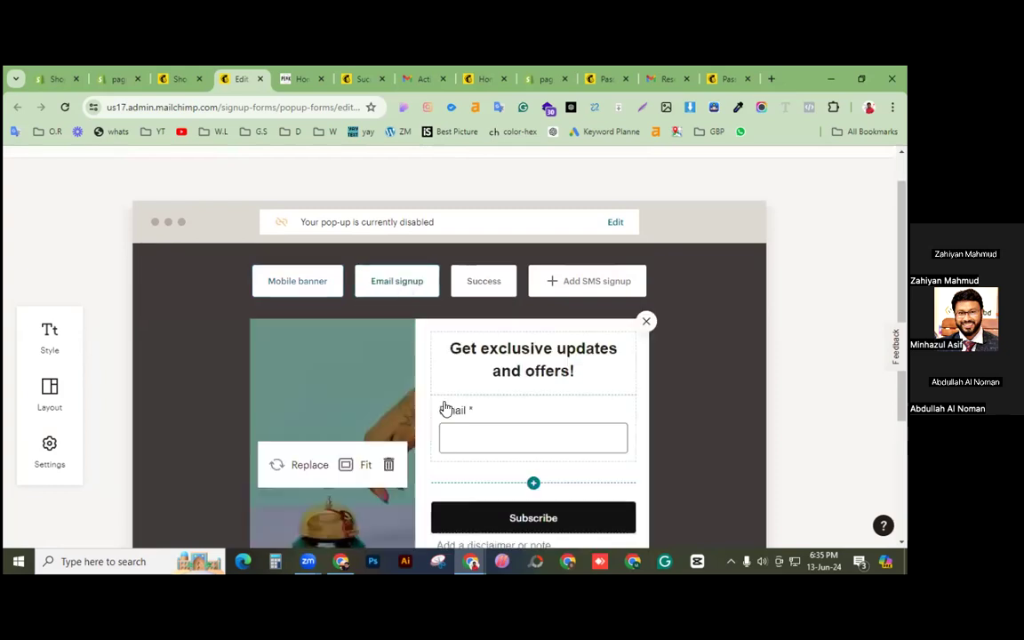
Step: Switch between the mobile banner and email signup previews and select the signup heading
click(307, 289)
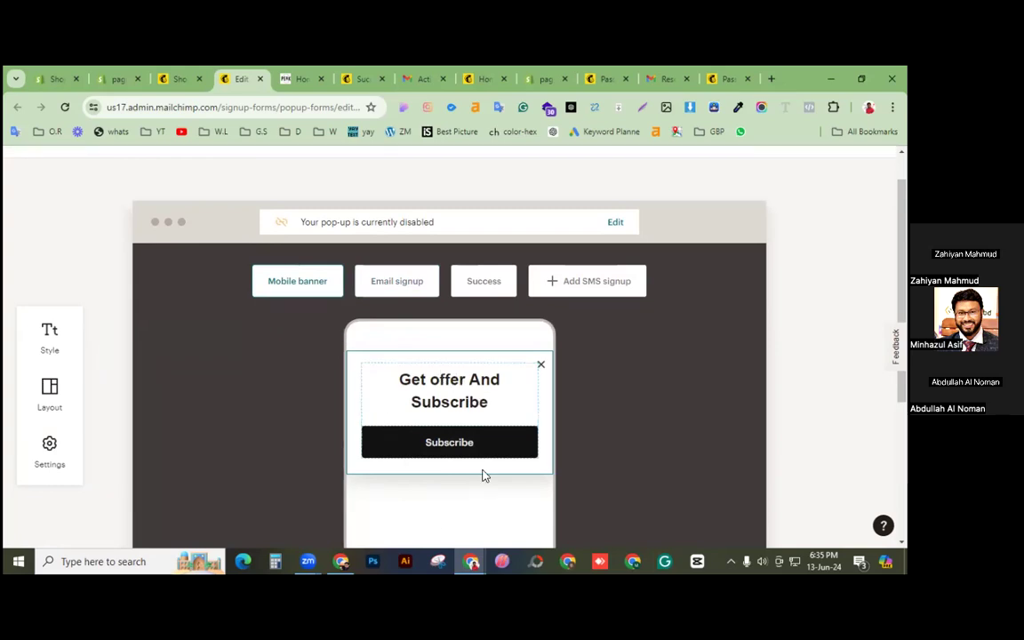
click(402, 281)
scroll(423, 389, down, 1)
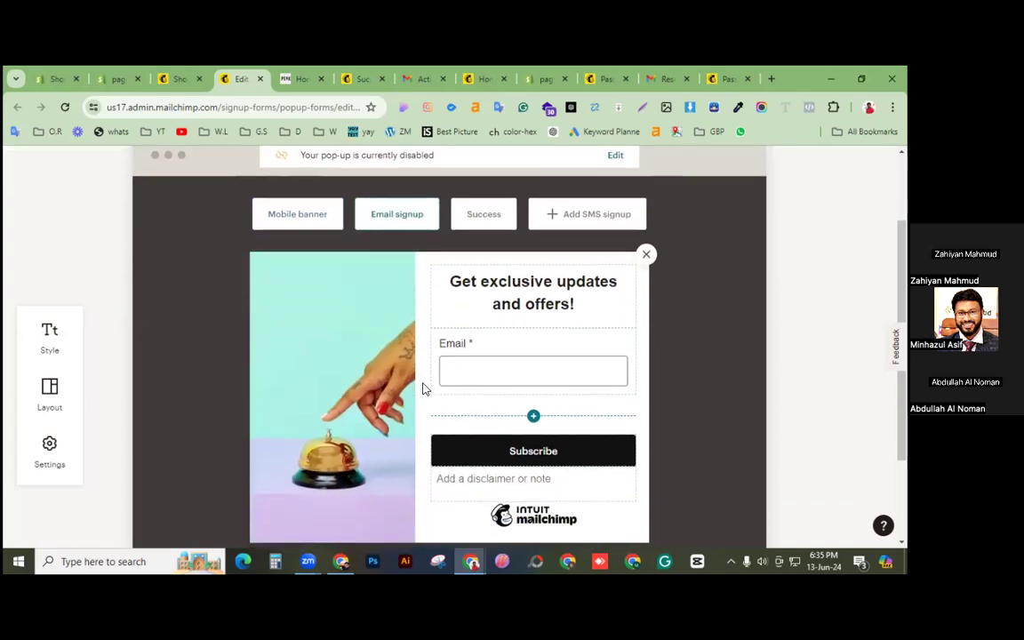
click(306, 230)
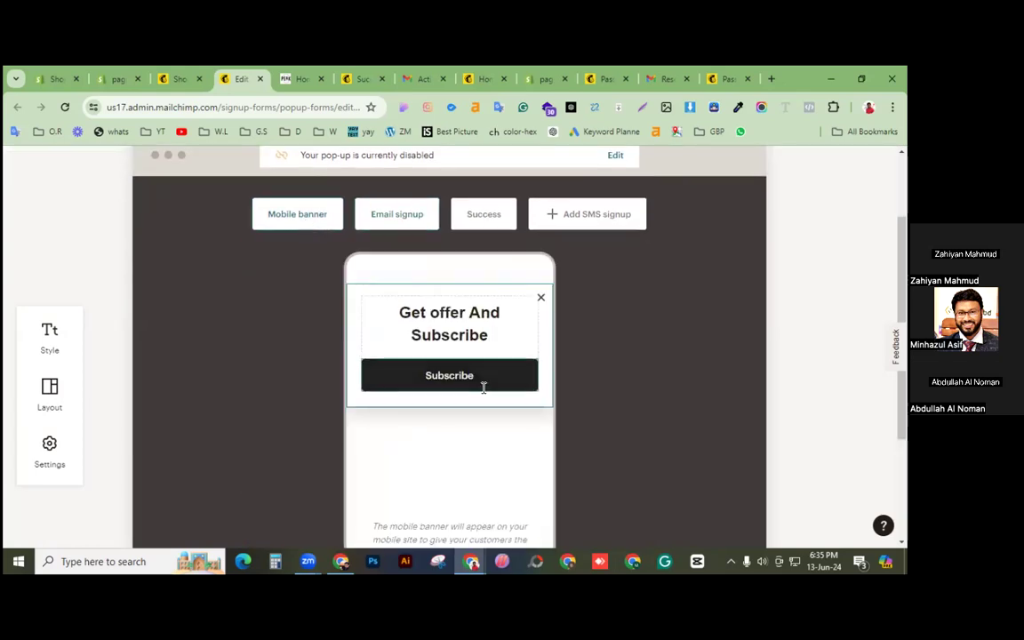
click(364, 213)
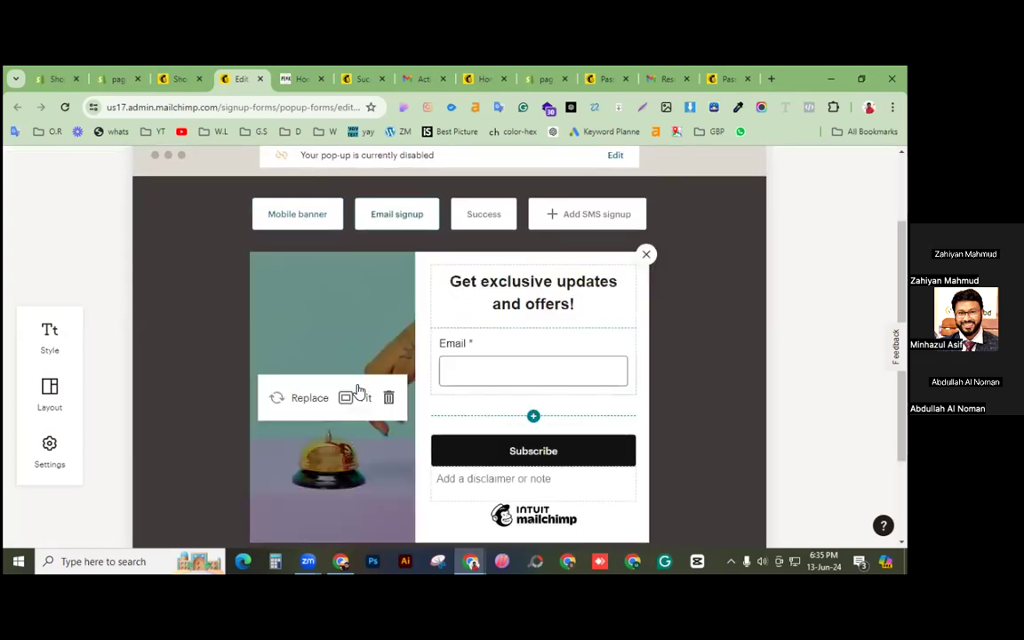
click(528, 295)
click(590, 300)
click(356, 337)
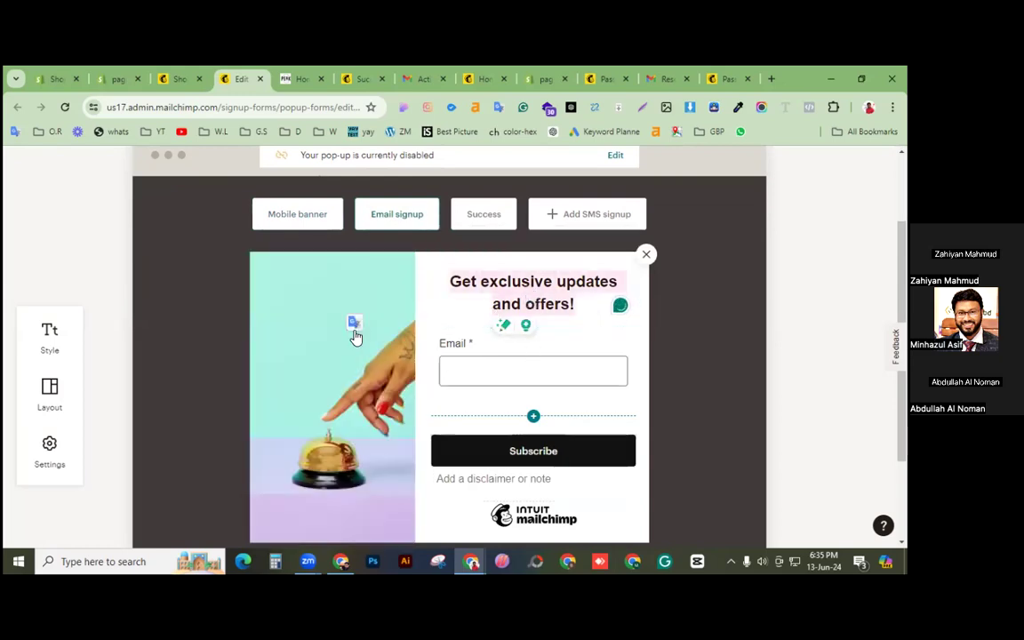
mouse_move(391, 412)
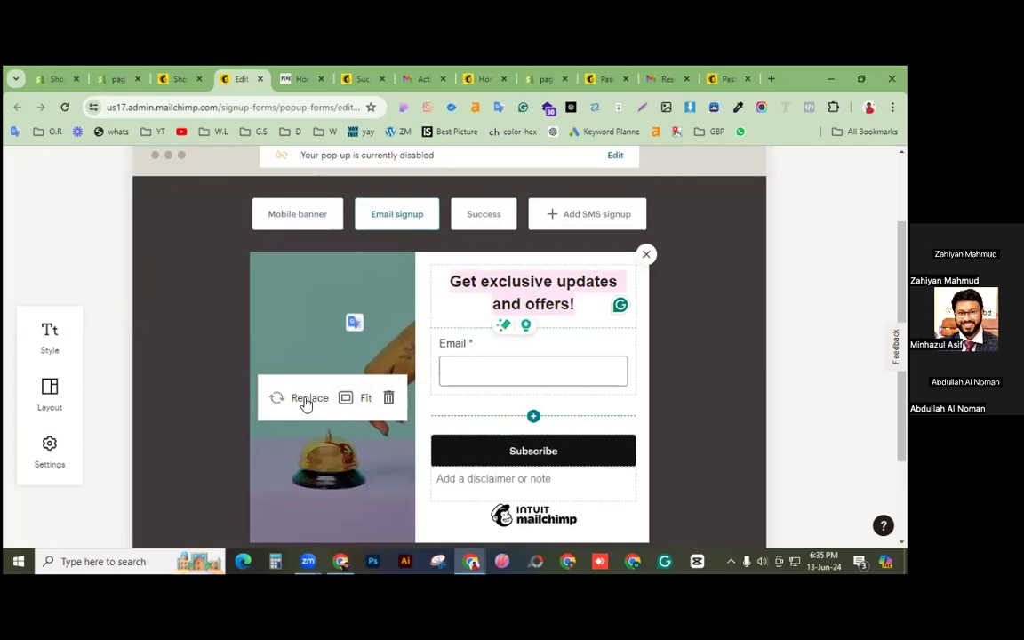
click(447, 307)
mouse_move(406, 409)
scroll(406, 350, down, 1)
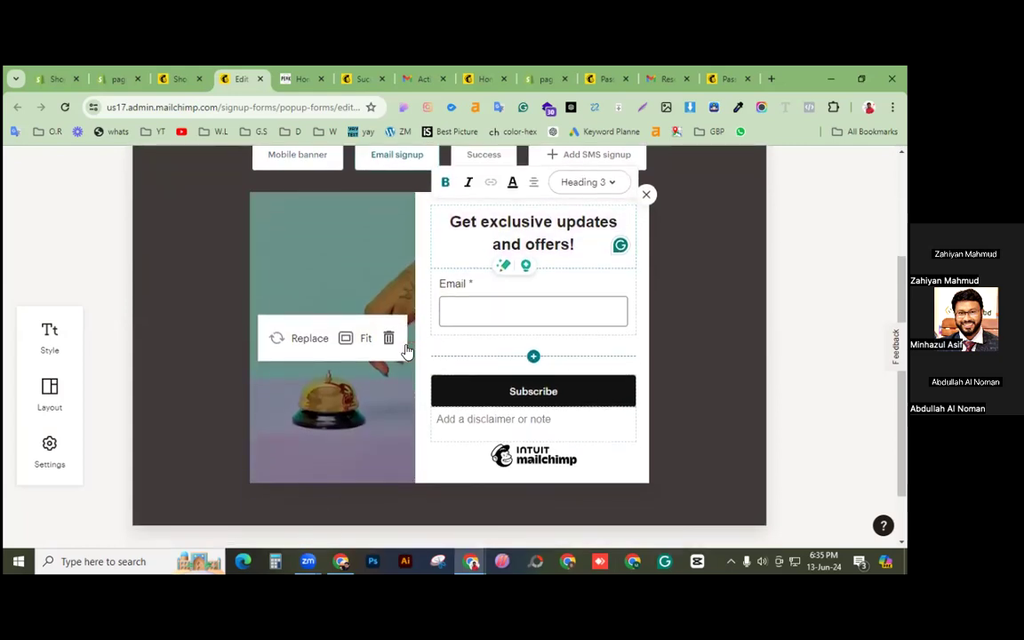
Step: Open and close the image file library, then preview the 'Thanks for subscribing!' success step
click(303, 345)
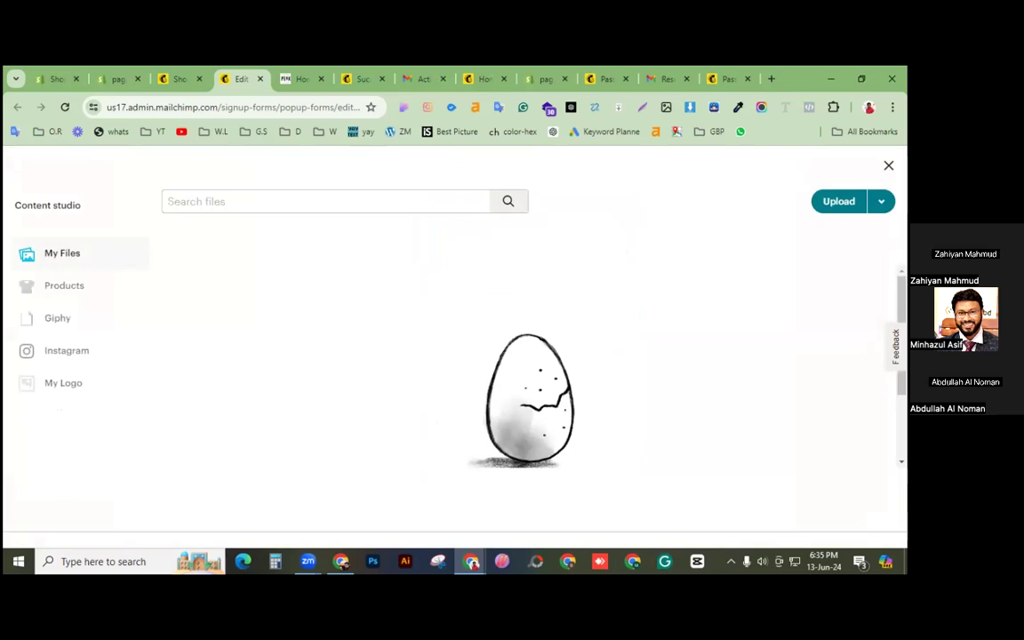
click(888, 166)
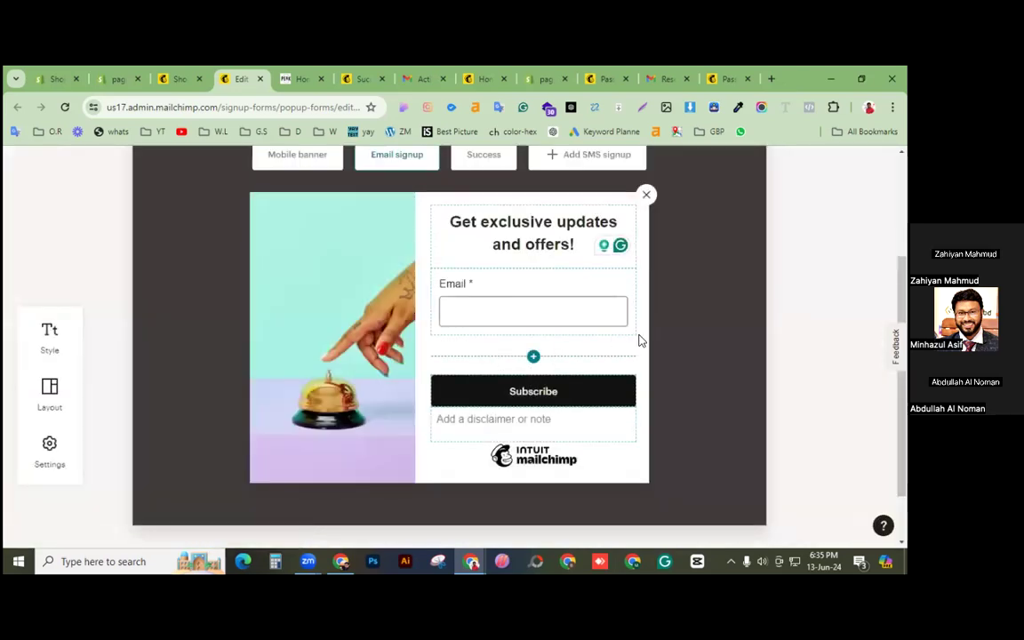
scroll(540, 292, up, 1)
click(494, 249)
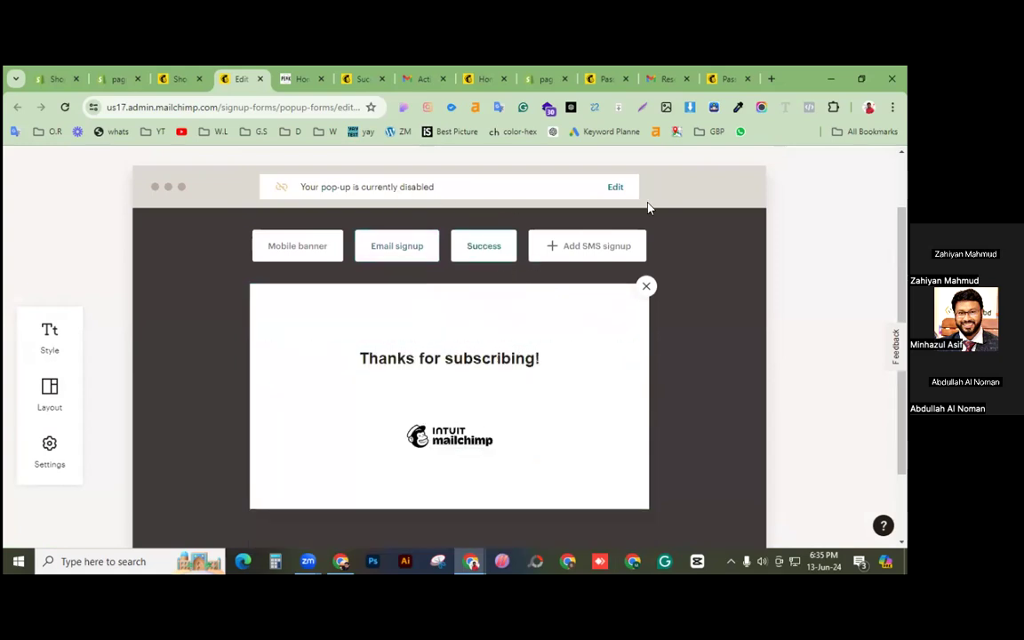
Step: Turn on display of the popup on the pageflyza site and save the changes
click(617, 189)
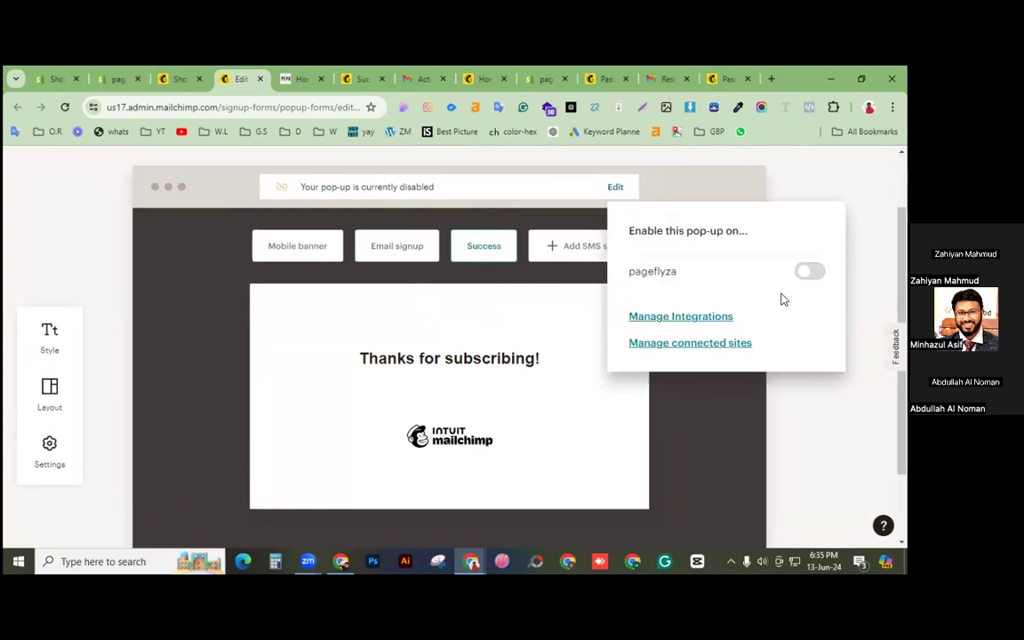
click(820, 275)
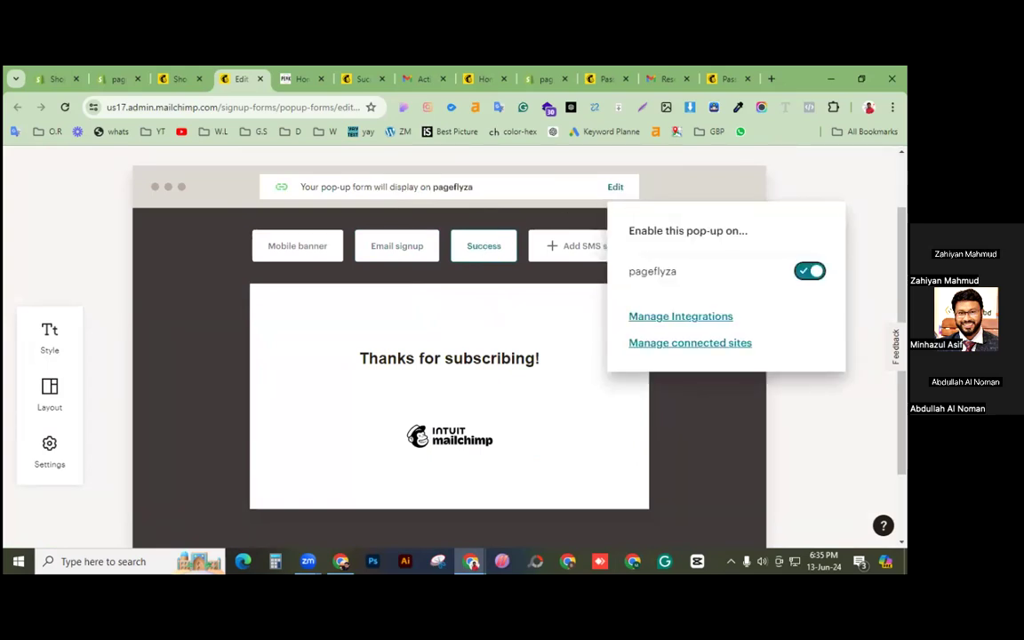
click(869, 298)
scroll(531, 357, down, 2)
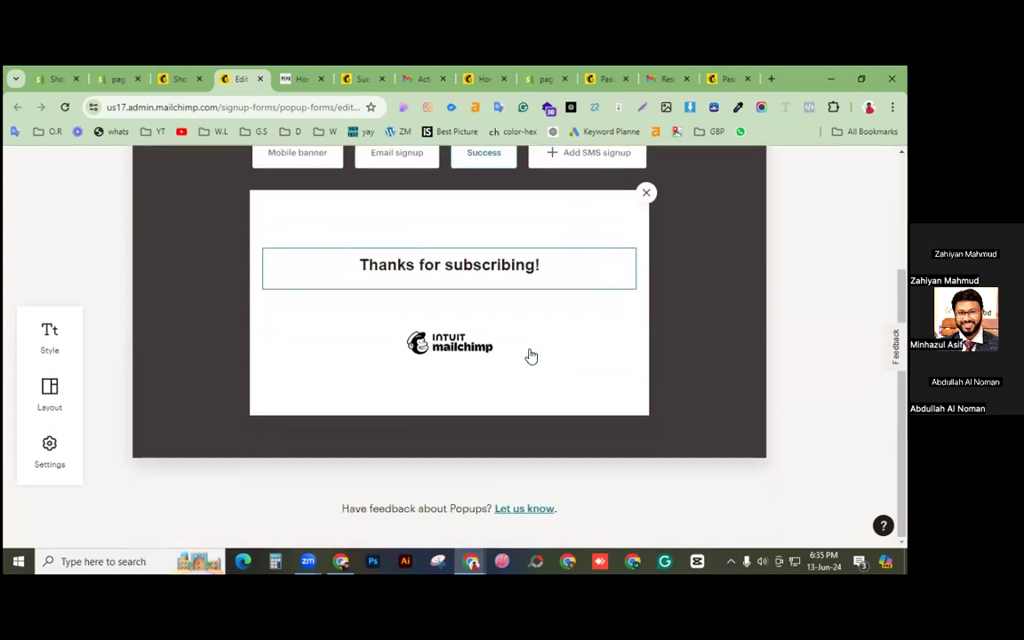
scroll(301, 433, up, 2)
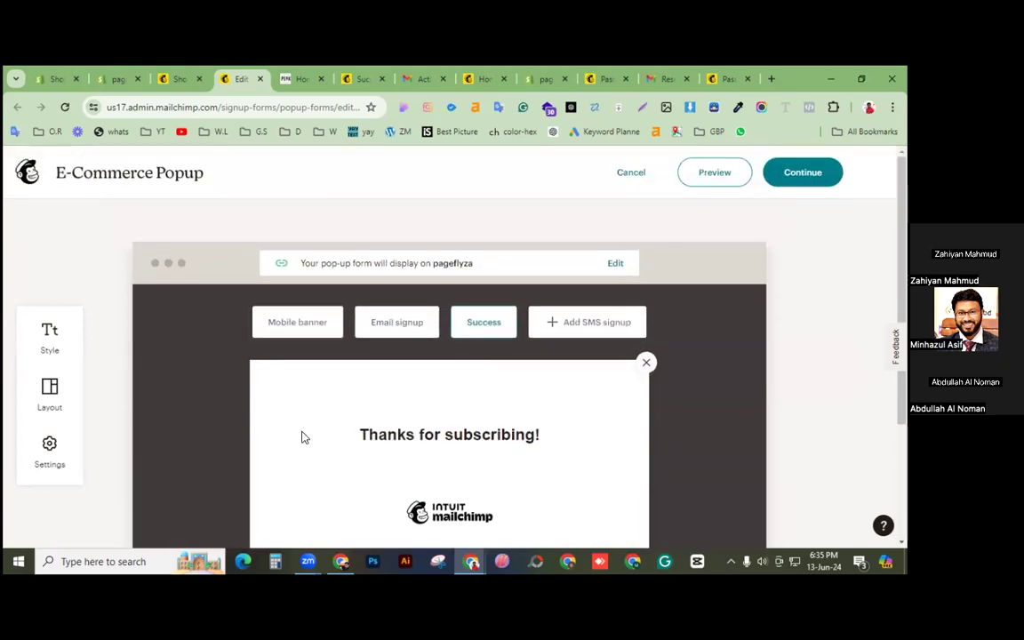
click(802, 173)
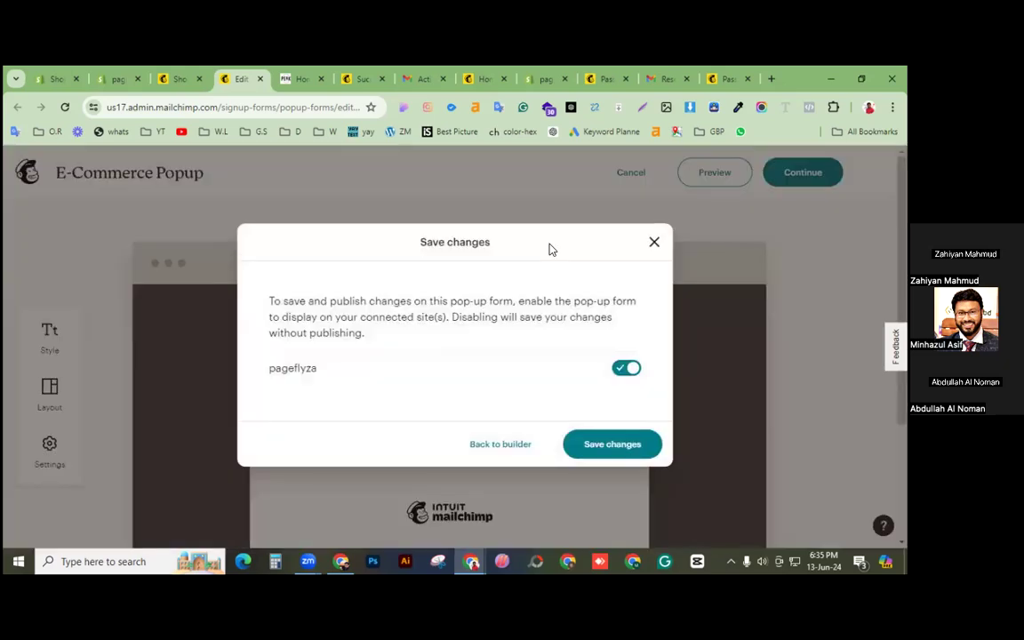
click(612, 446)
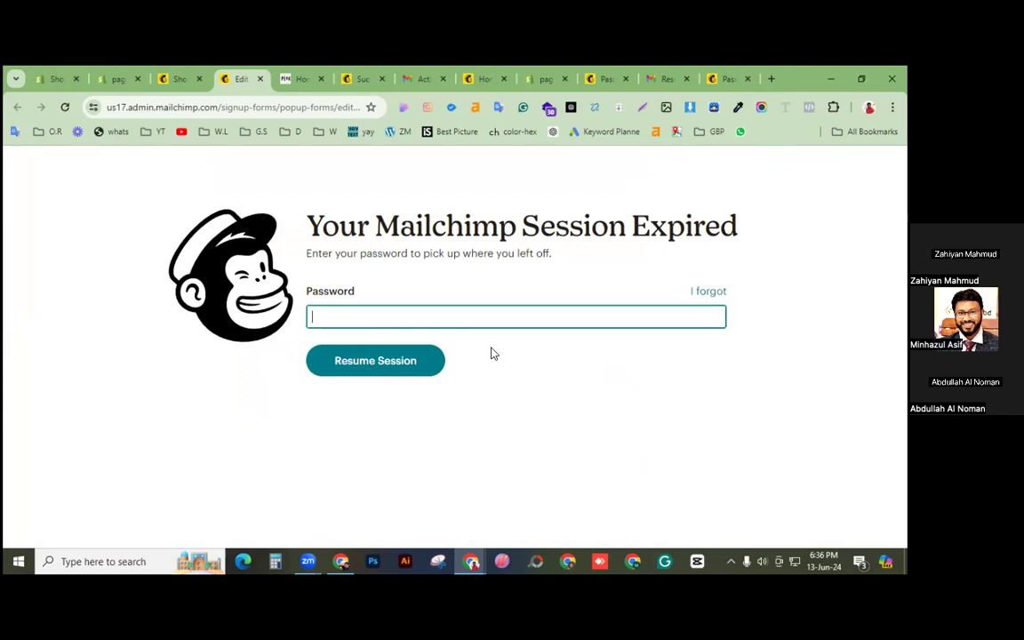
Step: Log back in with the account password, reCAPTCHA and Keep me logged in
text(•)
text(••)
click(374, 361)
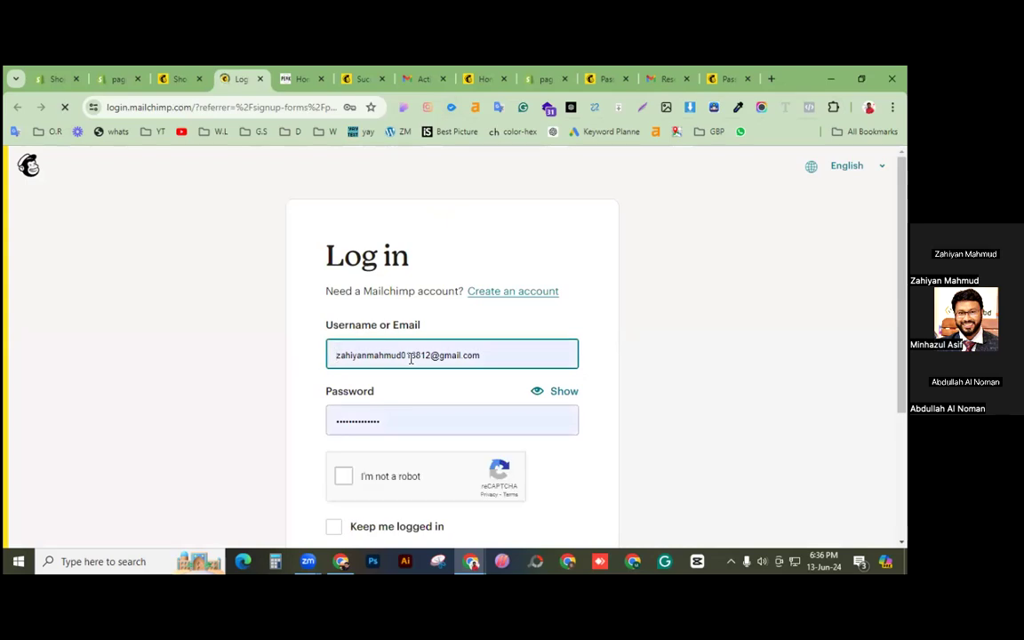
scroll(471, 372, down, 1)
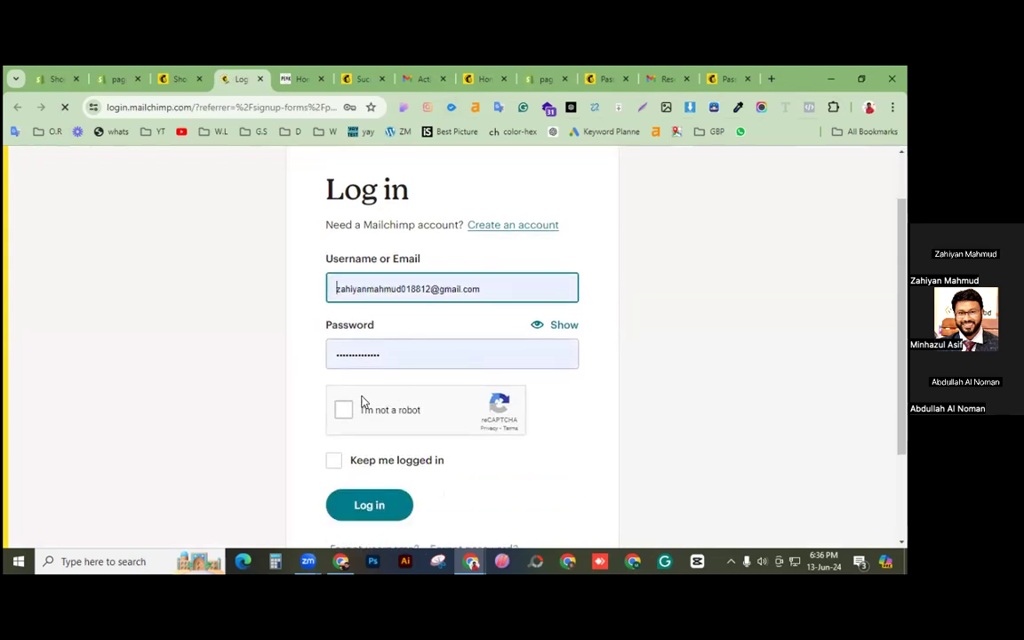
scroll(391, 365, down, 1)
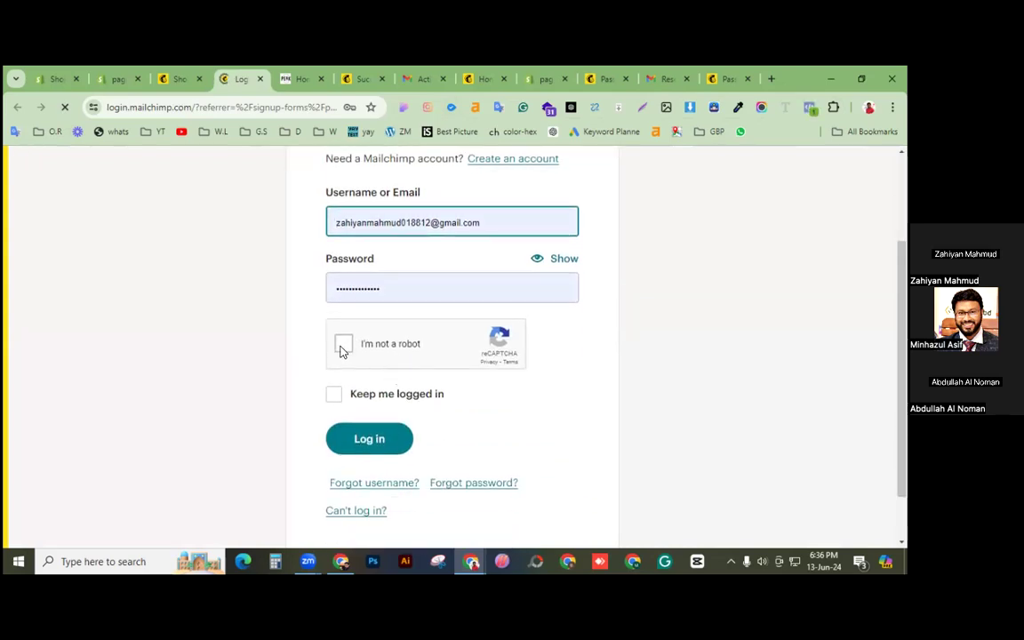
click(343, 349)
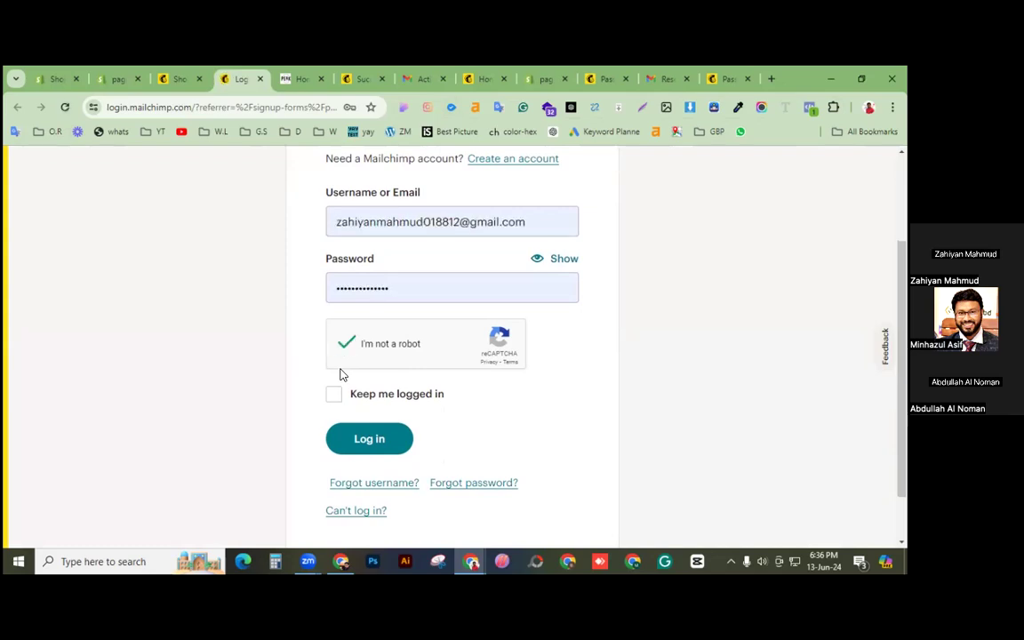
click(560, 268)
click(560, 267)
scroll(462, 320, down, 1)
click(336, 333)
click(377, 375)
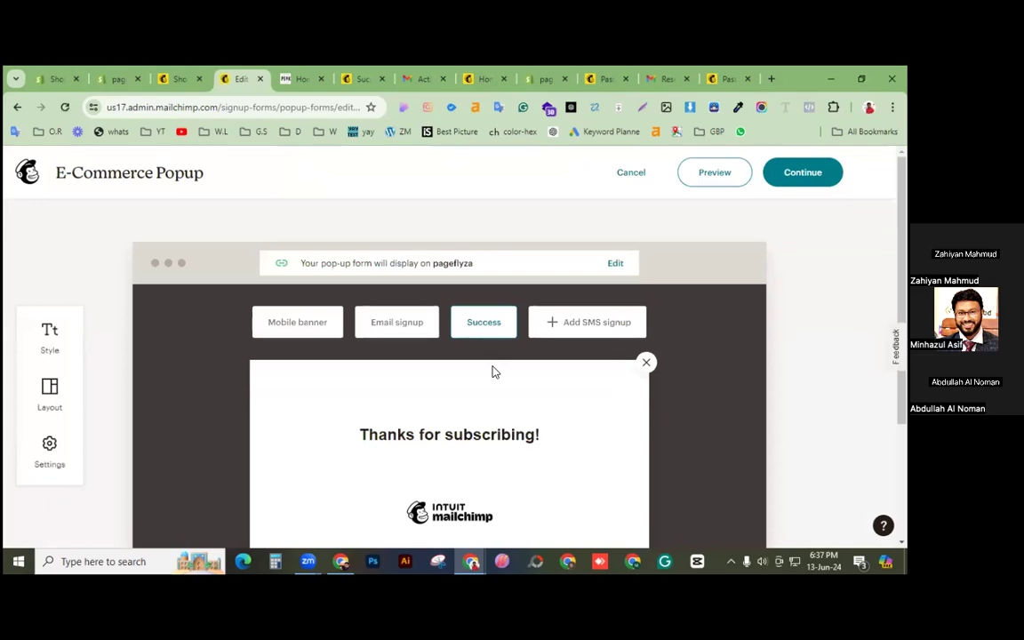
Step: Save the E-Commerce Popup again and open the live pageflyza storefront from Shopify
click(800, 176)
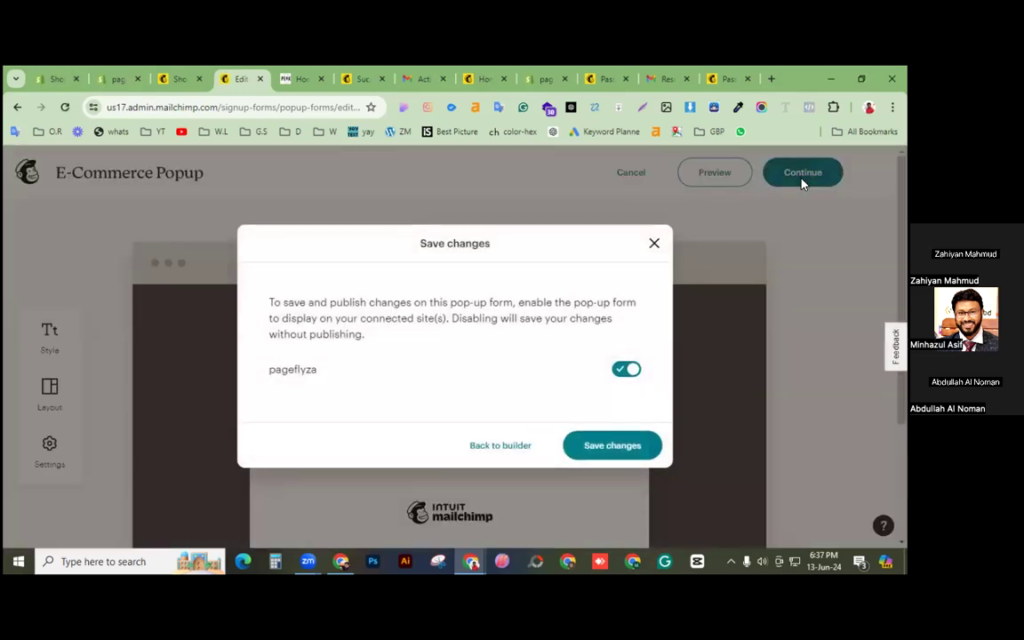
click(610, 447)
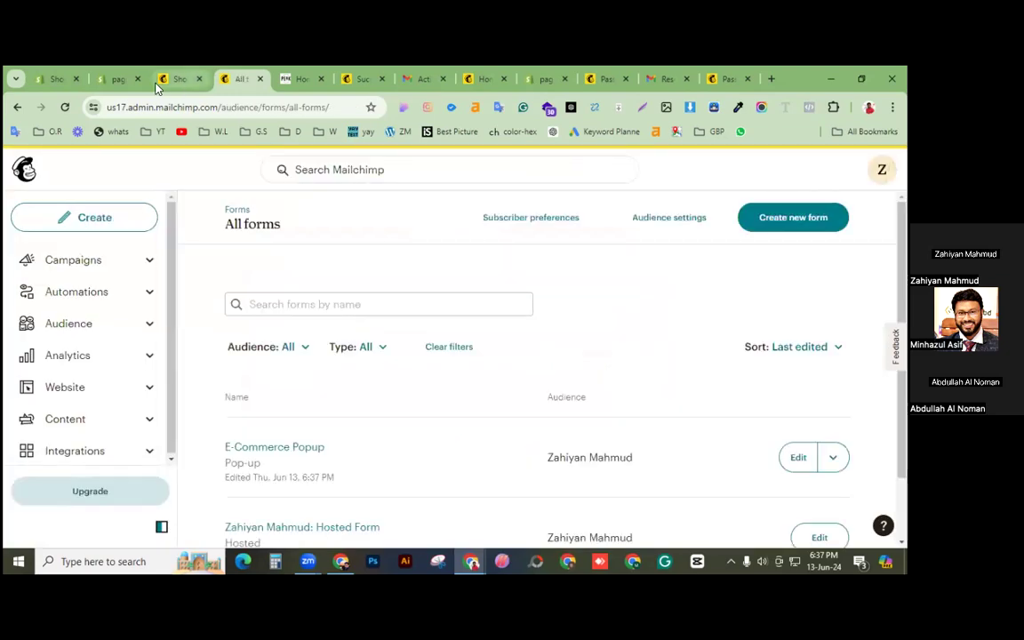
click(116, 78)
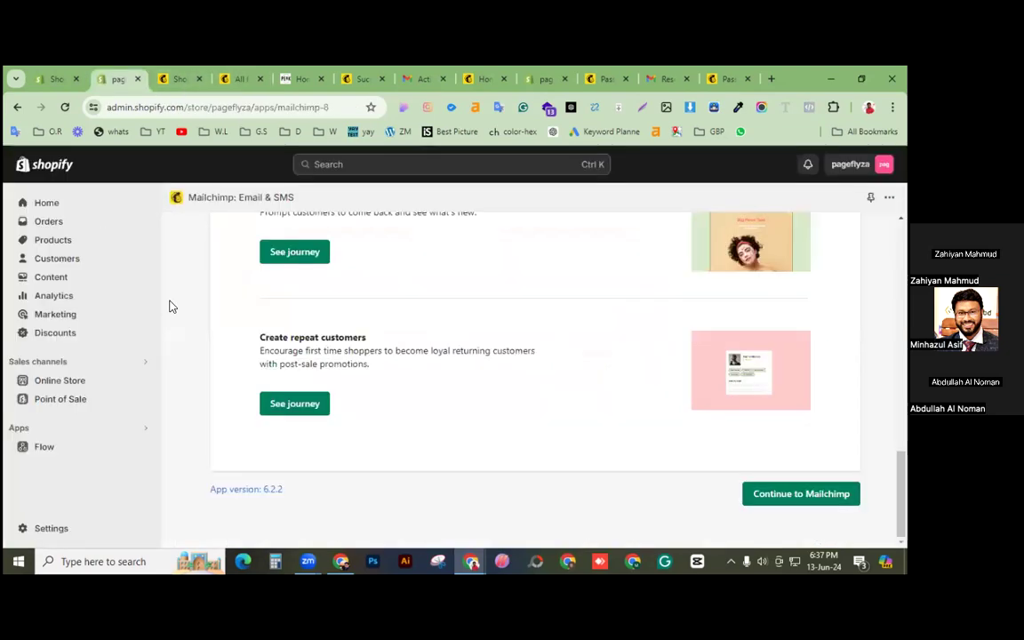
click(143, 380)
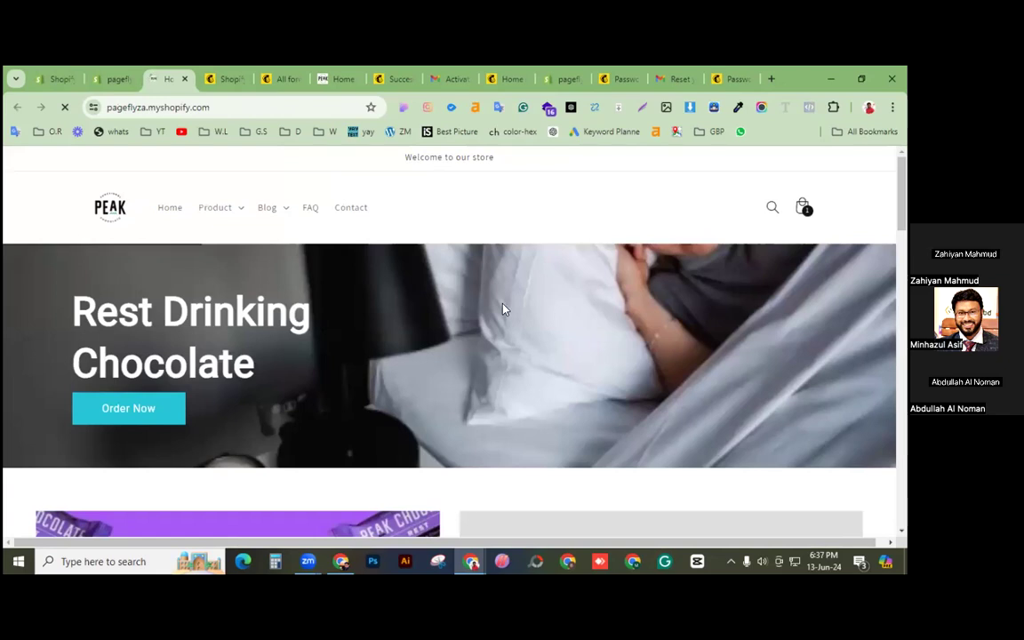
Step: Scroll through the live storefront, dismiss the admin bar, and return to Mailchimp's Shopify integration
scroll(500, 304, down, 3)
scroll(503, 308, down, 10)
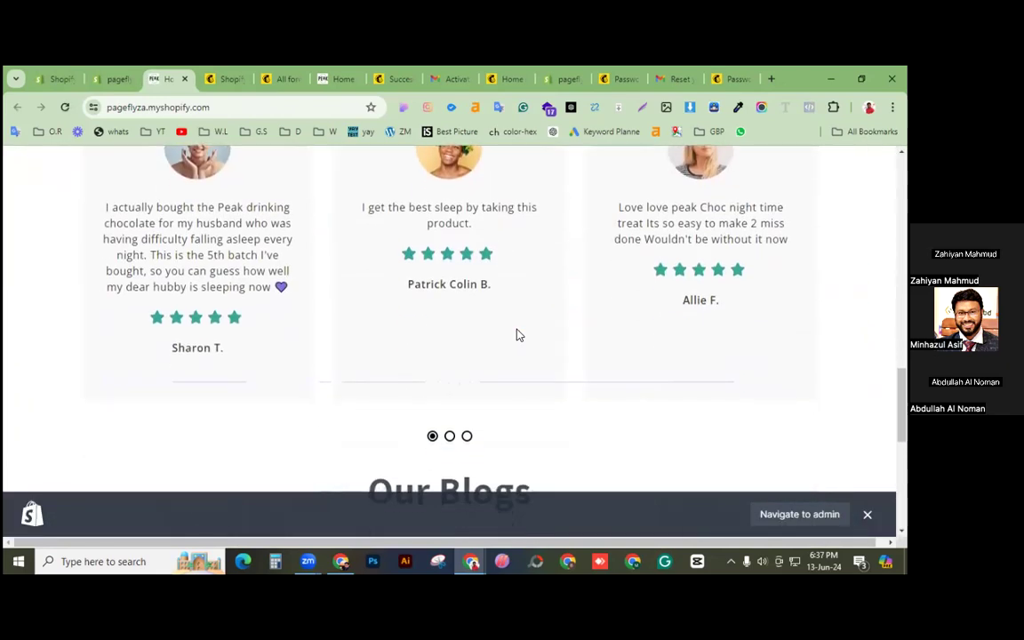
scroll(727, 294, down, 1)
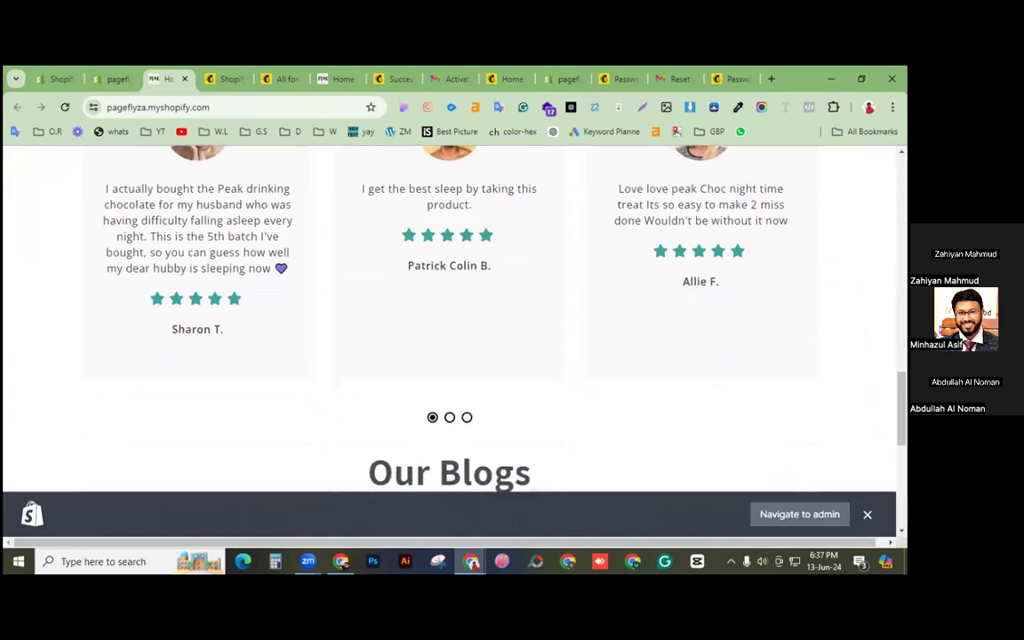
click(867, 514)
scroll(866, 514, up, 1)
scroll(444, 346, up, 15)
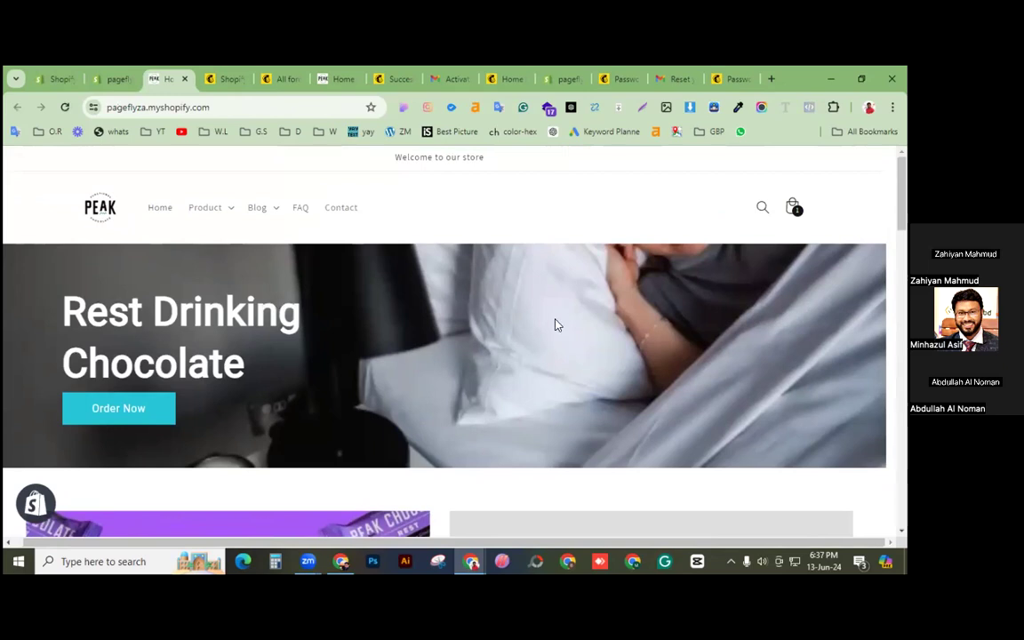
click(228, 81)
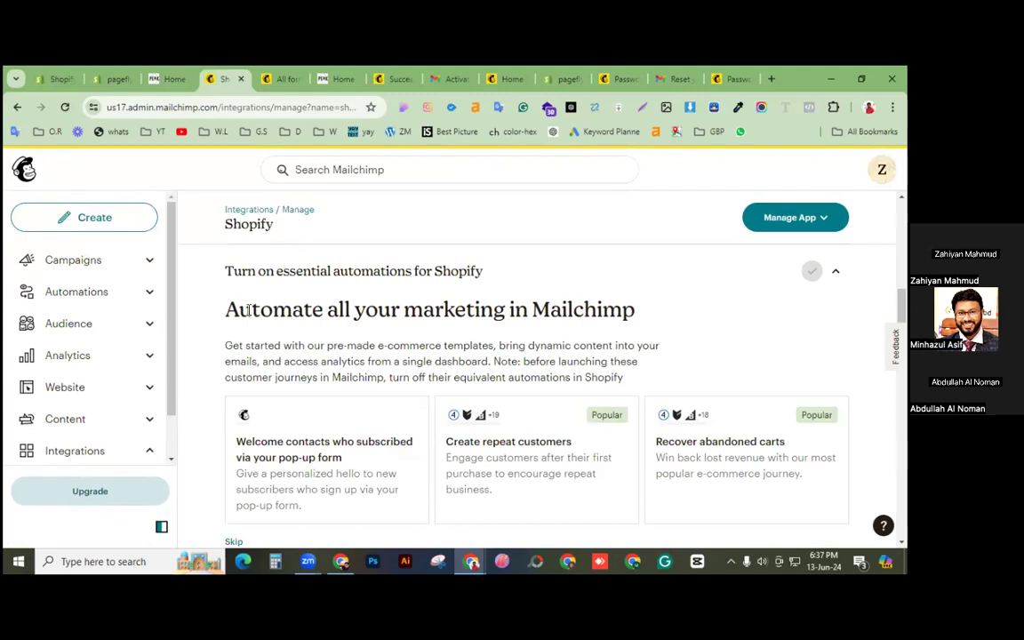
Step: Create a journey from the 'Welcome contacts who subscribed via your pop-up form' template
drag(229, 309, 637, 310)
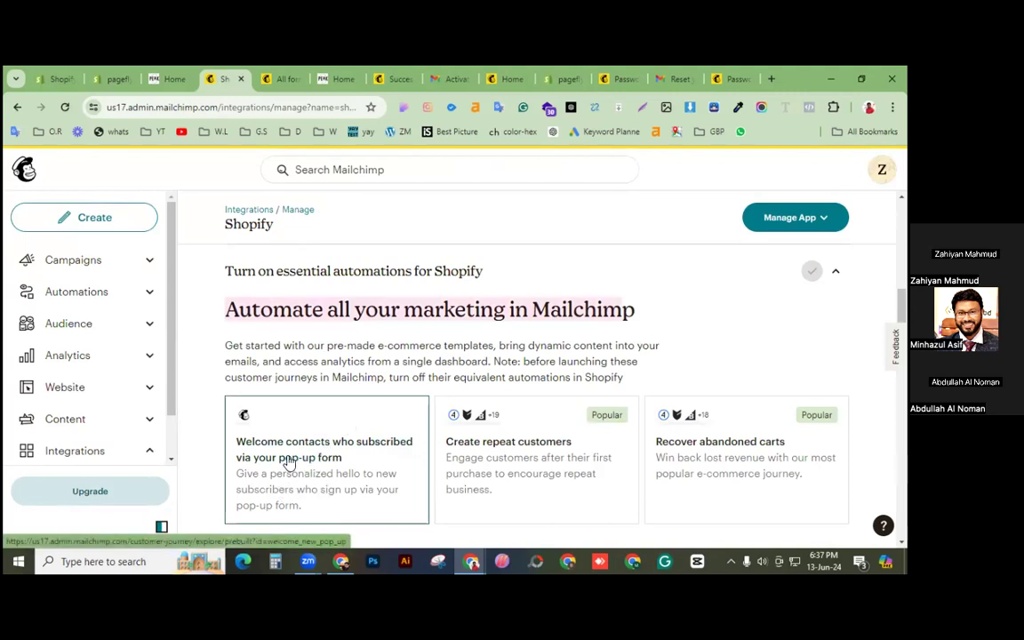
click(336, 487)
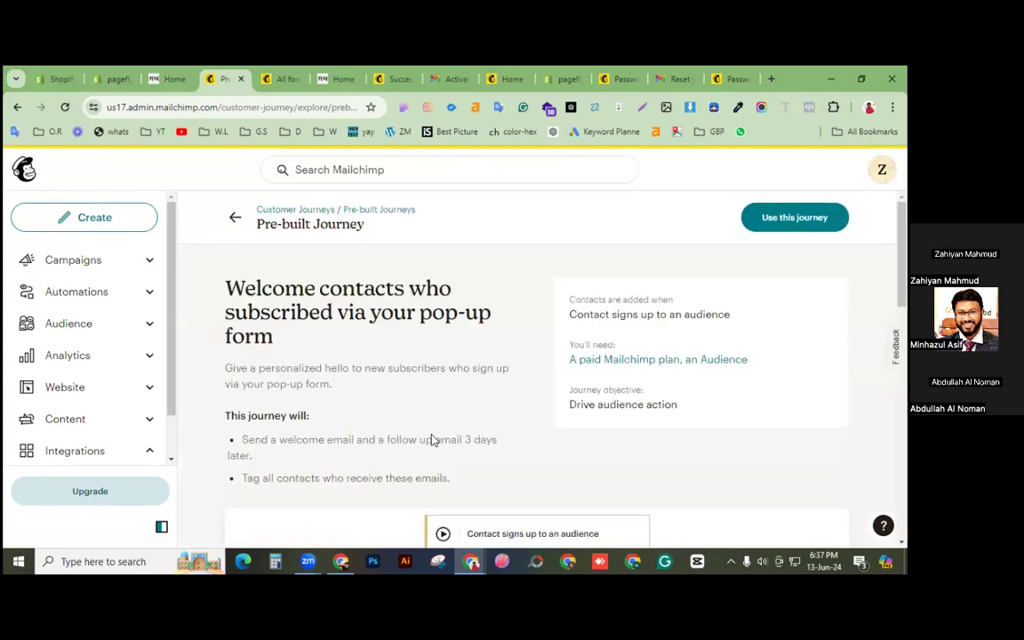
scroll(432, 441, down, 1)
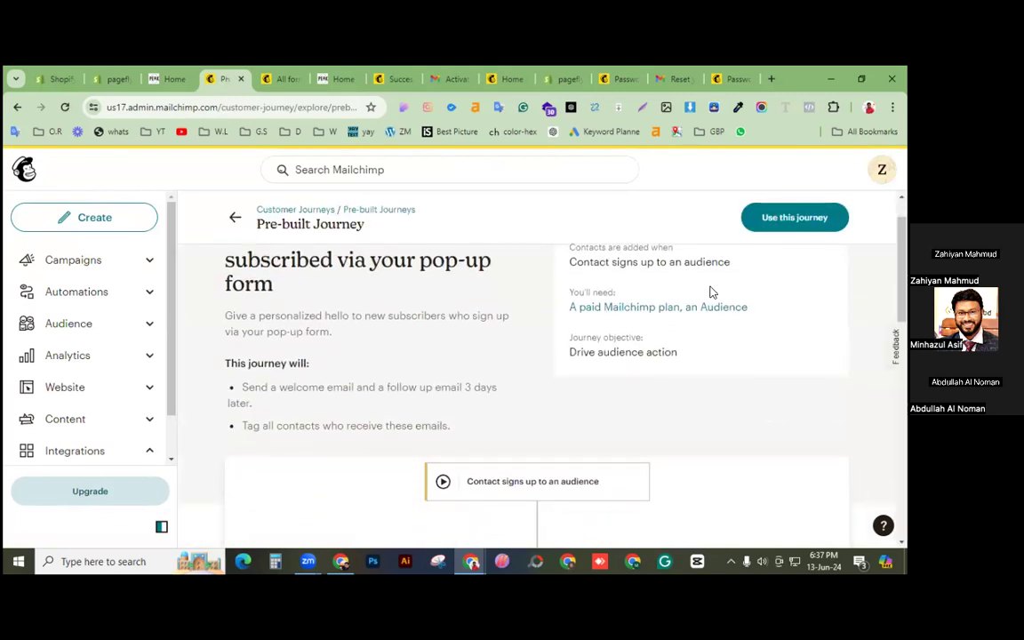
scroll(715, 324, down, 3)
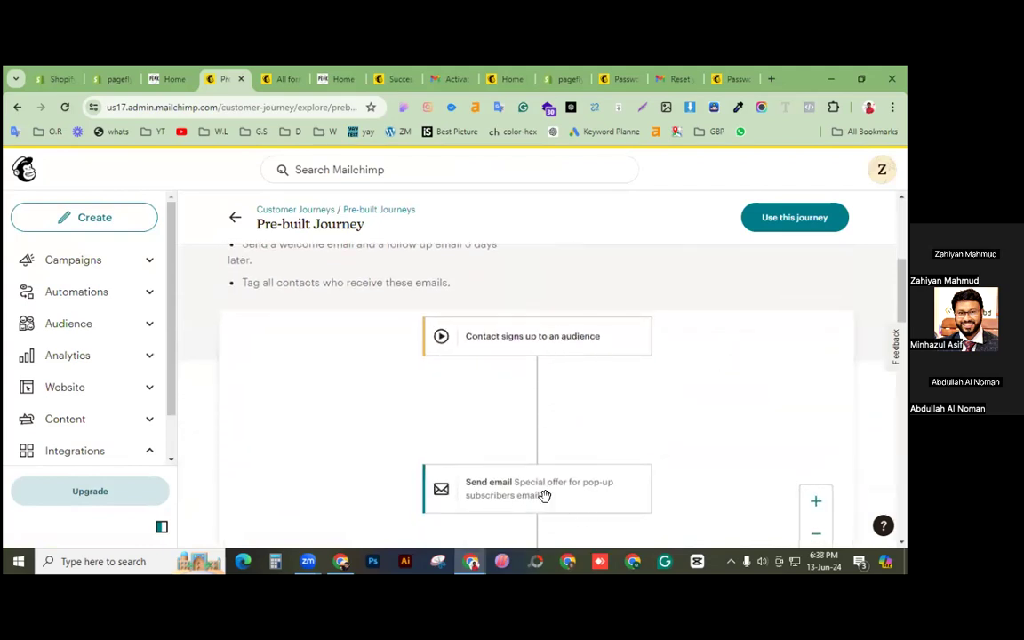
click(761, 226)
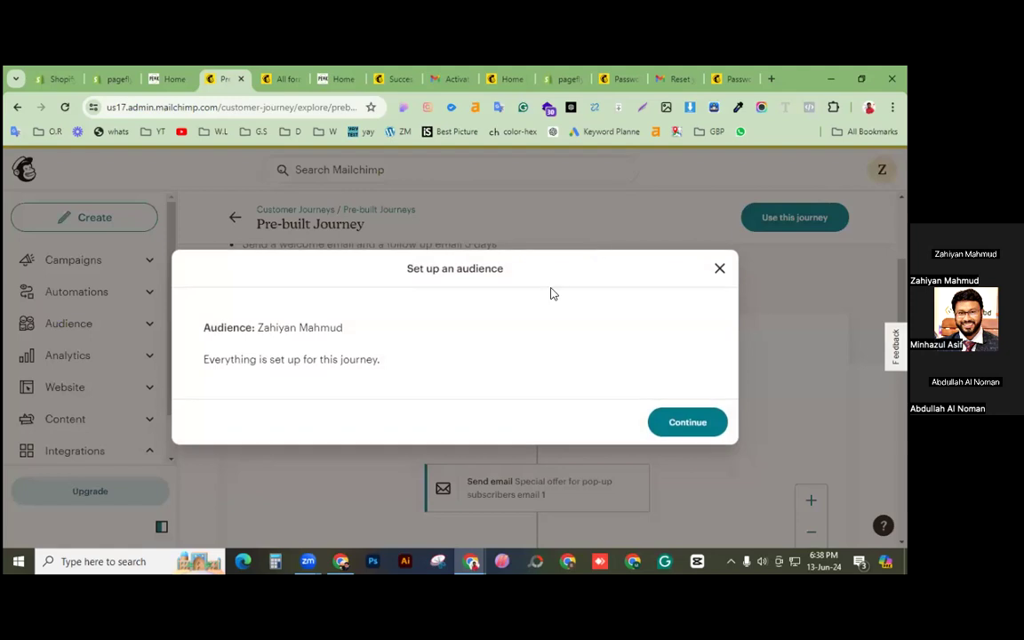
click(700, 424)
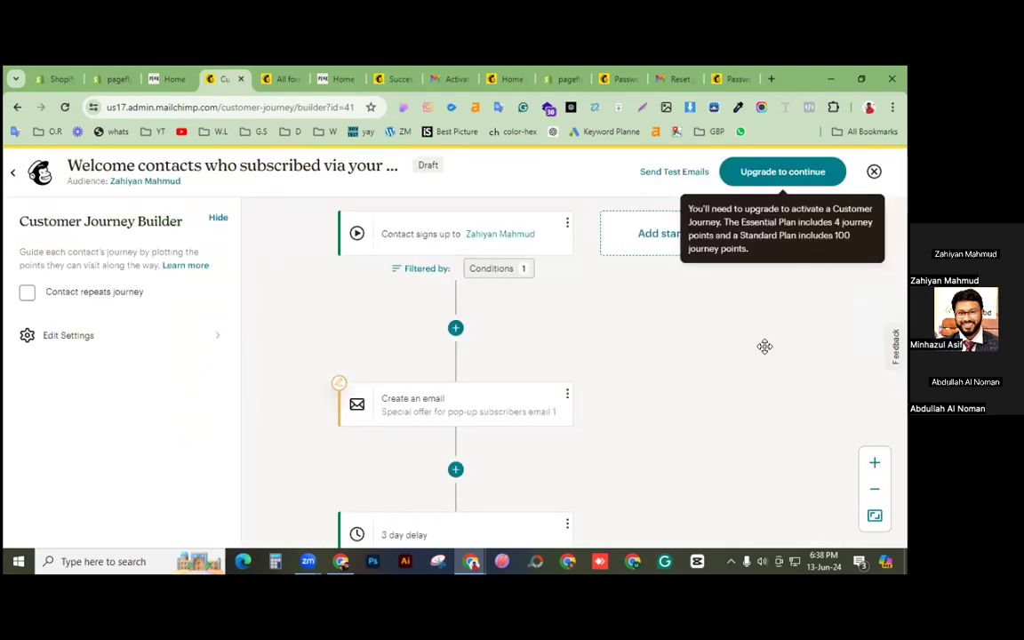
Step: Set the first email's subject line to 'Thankd for subscribing !' and save it
click(437, 237)
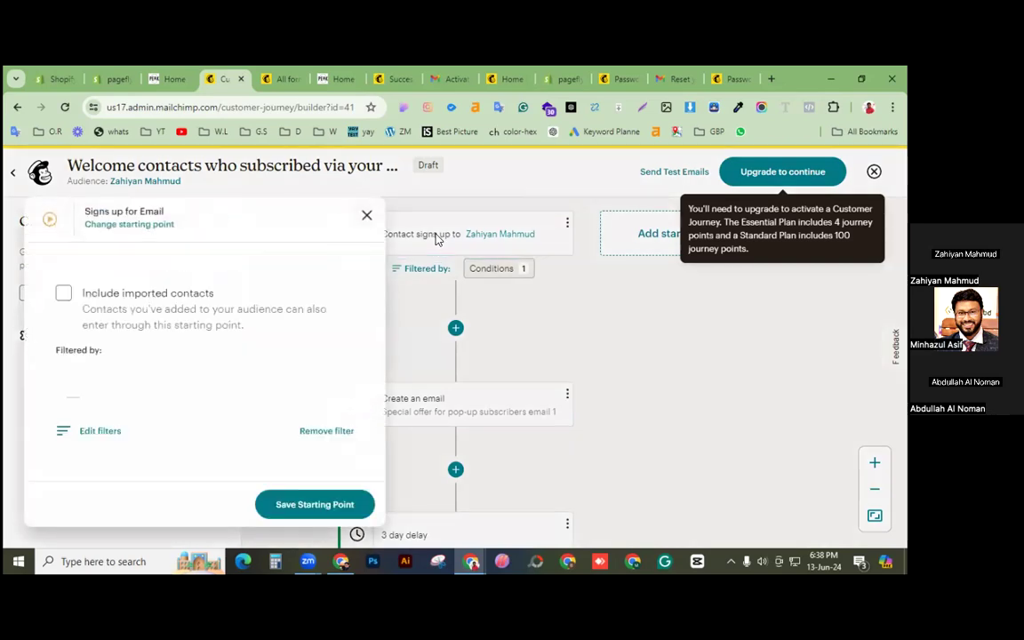
click(365, 218)
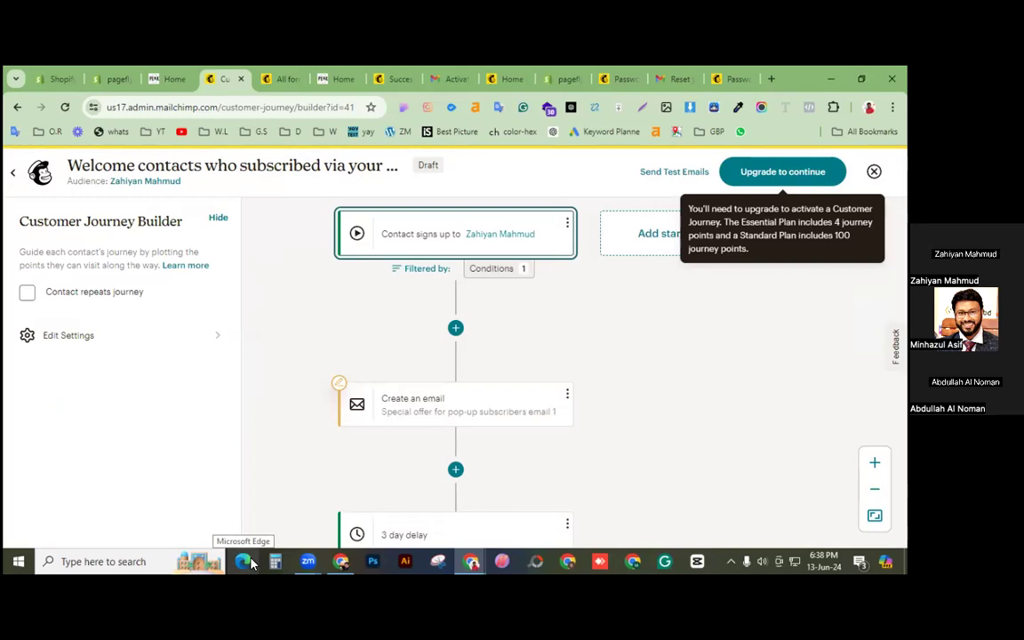
click(461, 418)
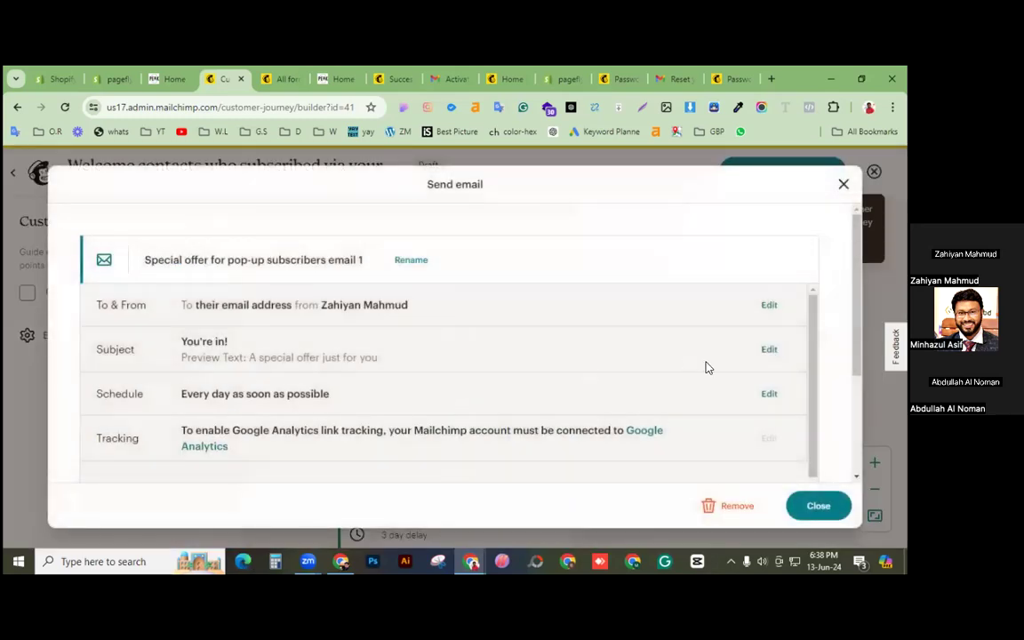
click(769, 351)
scroll(592, 376, down, 2)
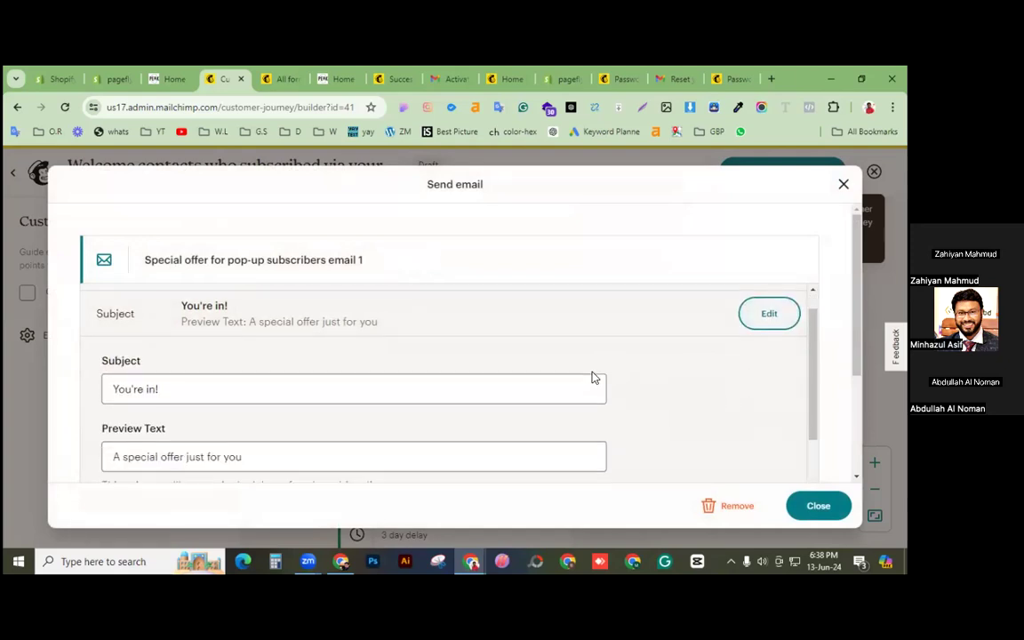
drag(204, 334, 73, 335)
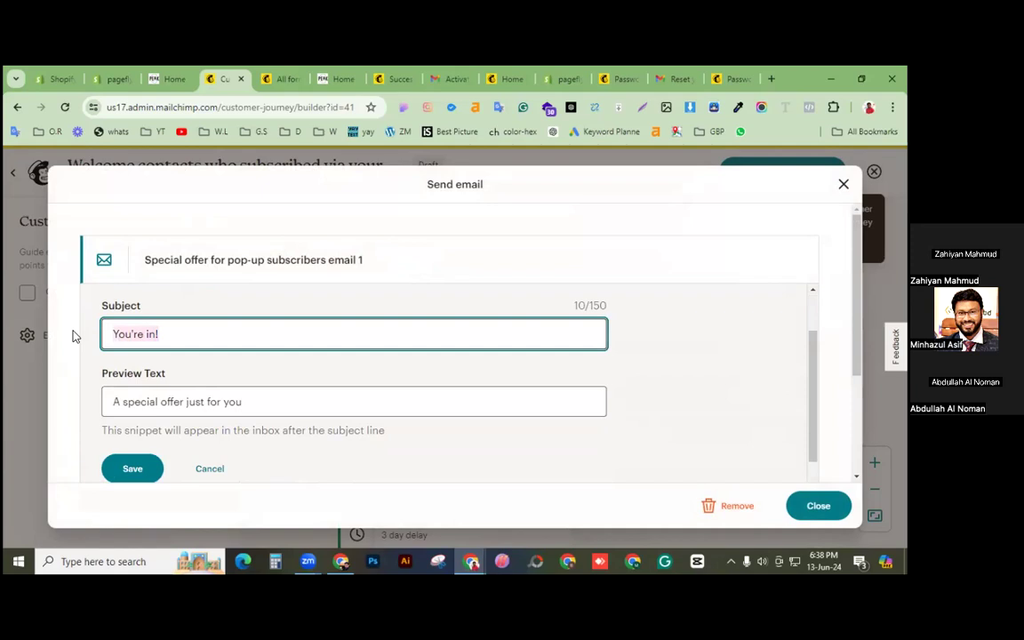
text(Thank)
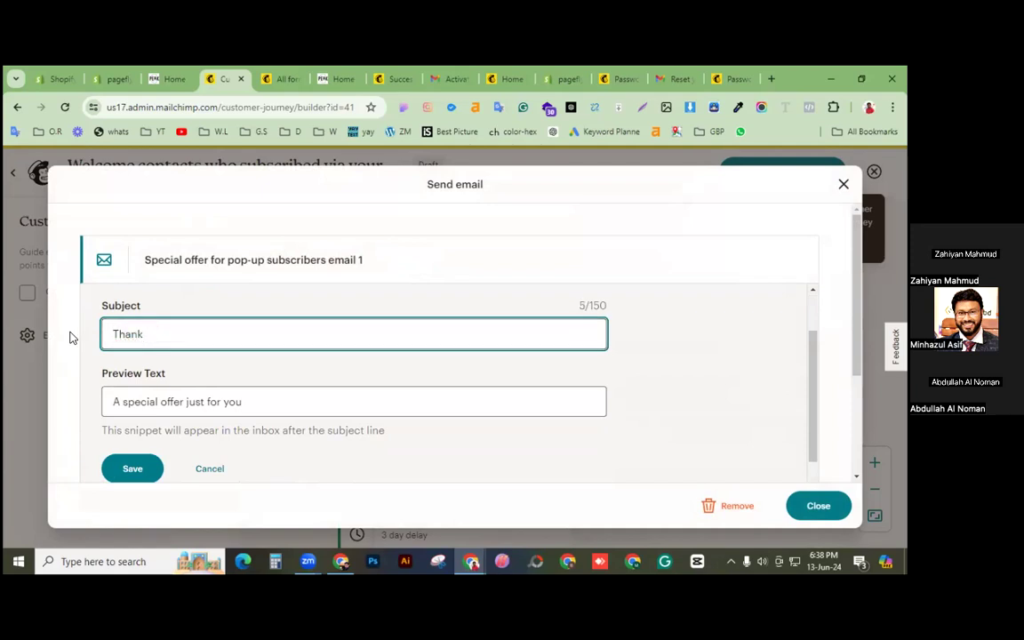
text(d for subscribin)
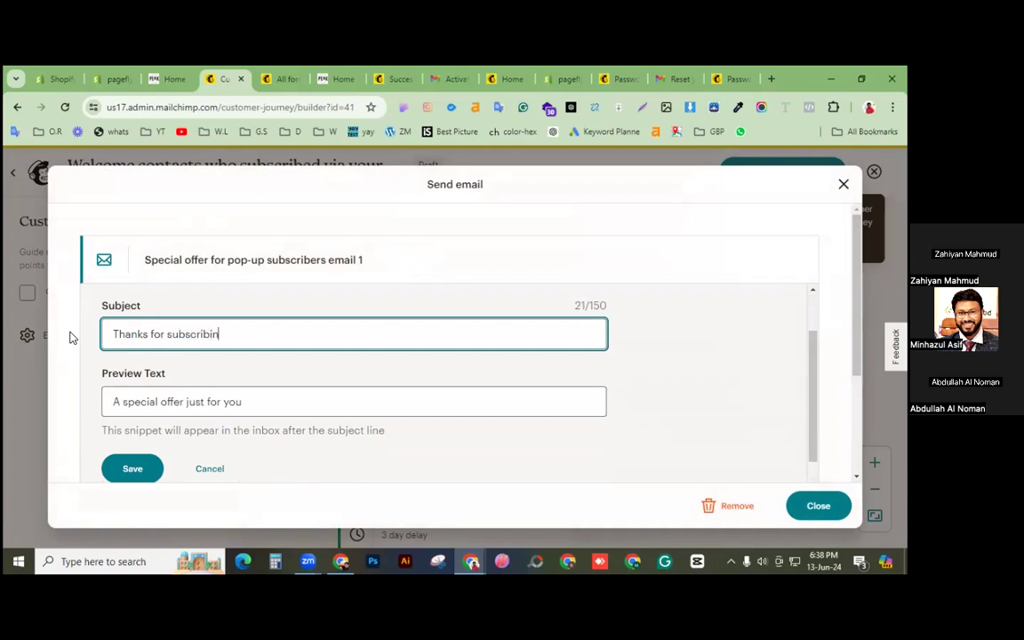
text(g !)
scroll(569, 393, down, 3)
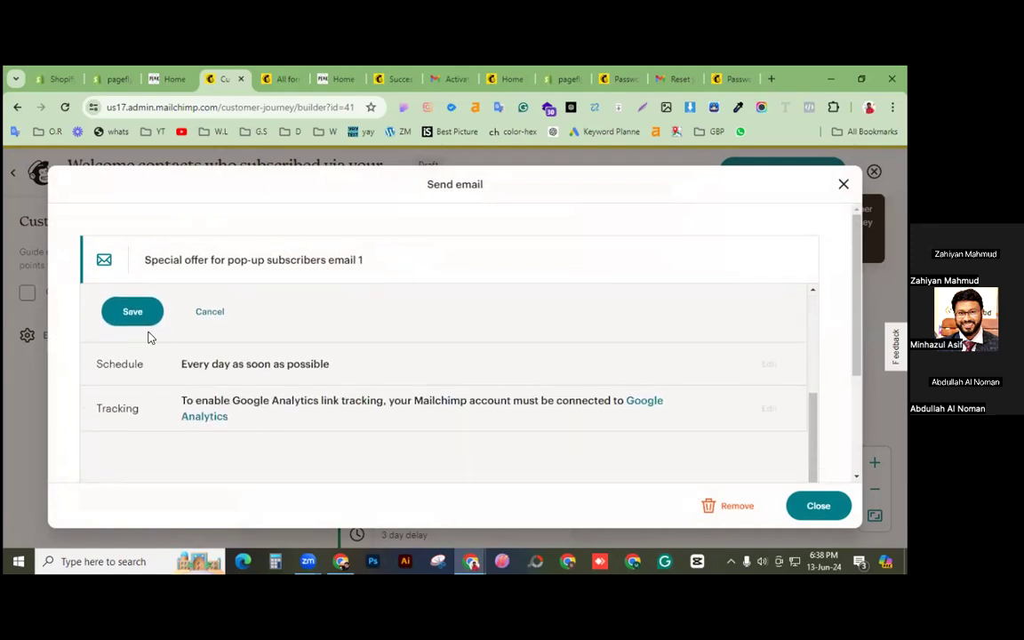
click(137, 323)
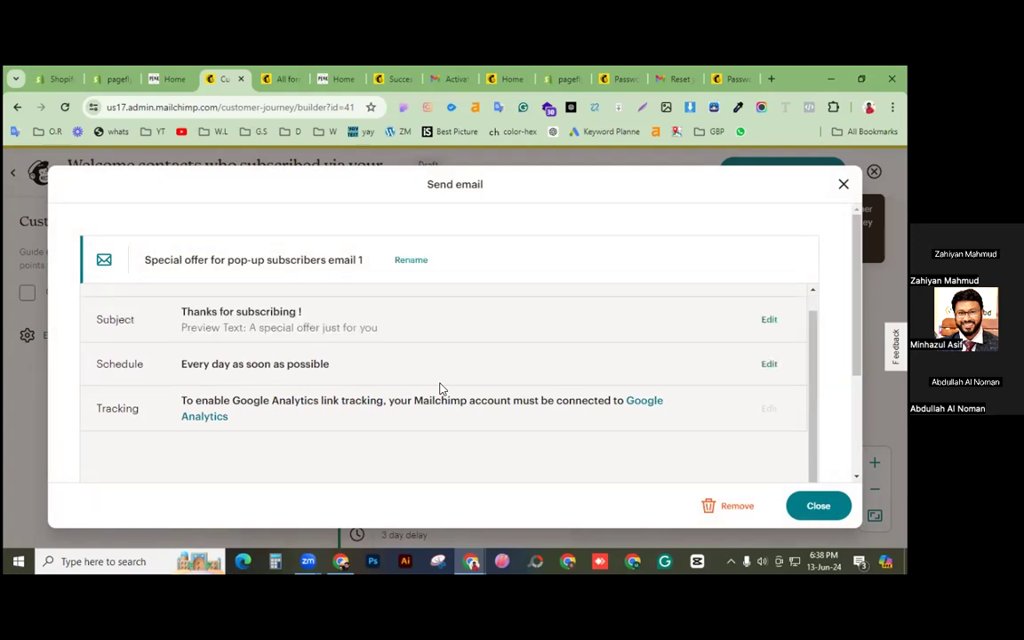
scroll(439, 389, down, 1)
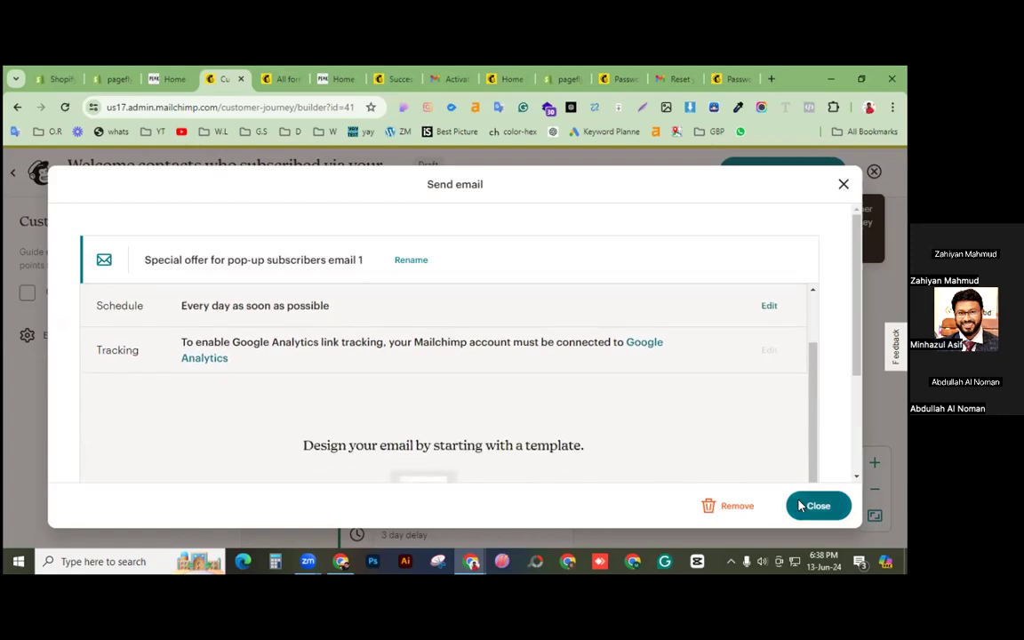
scroll(688, 455, down, 2)
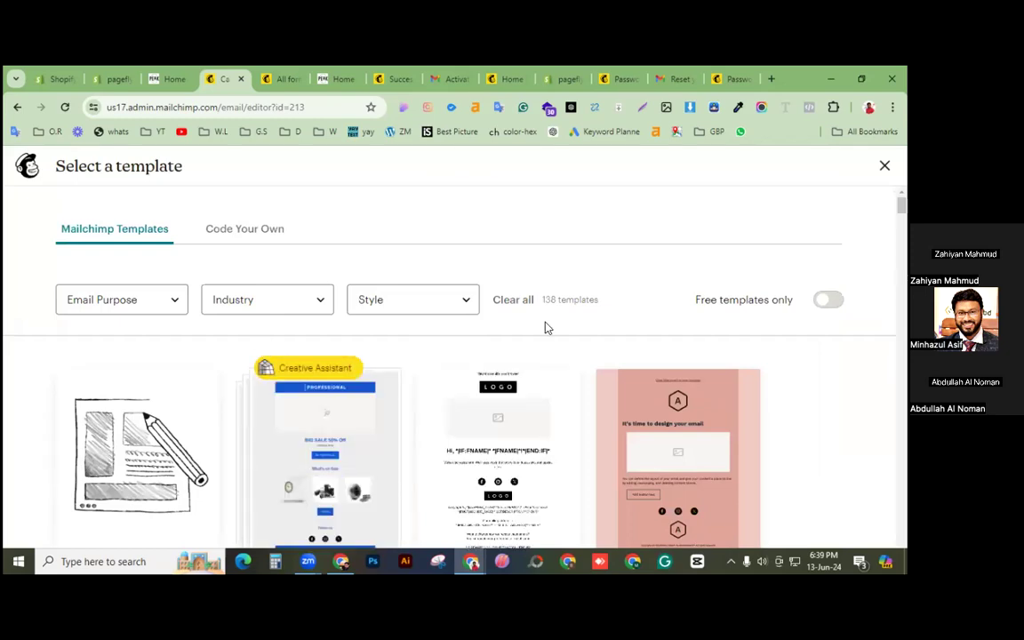
Step: Apply the LOGO banner template, inspect its logo and image blocks, then search 'unda' in a new tab
click(523, 464)
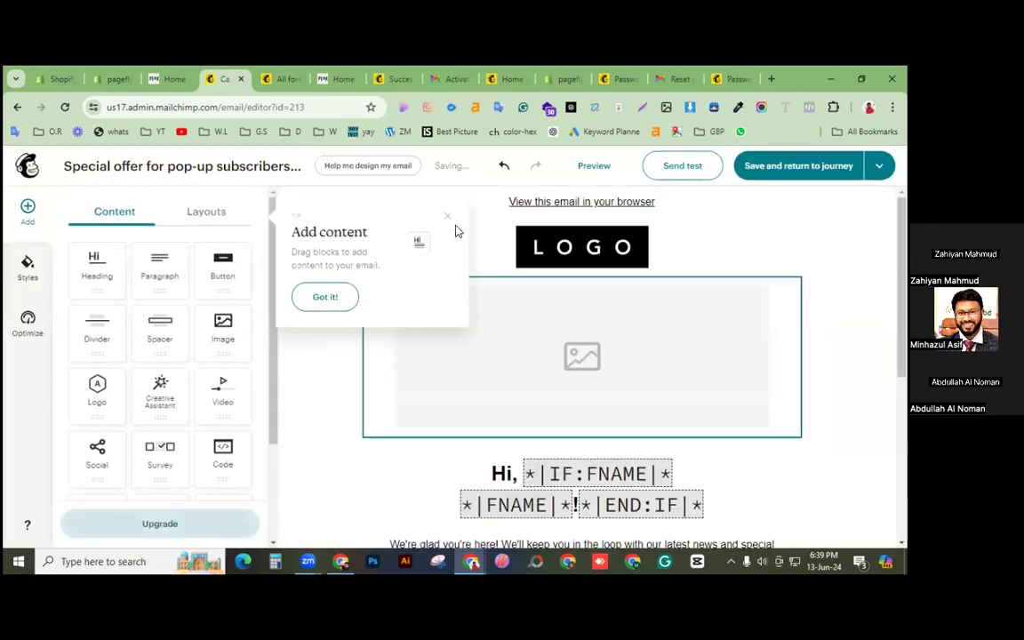
click(448, 218)
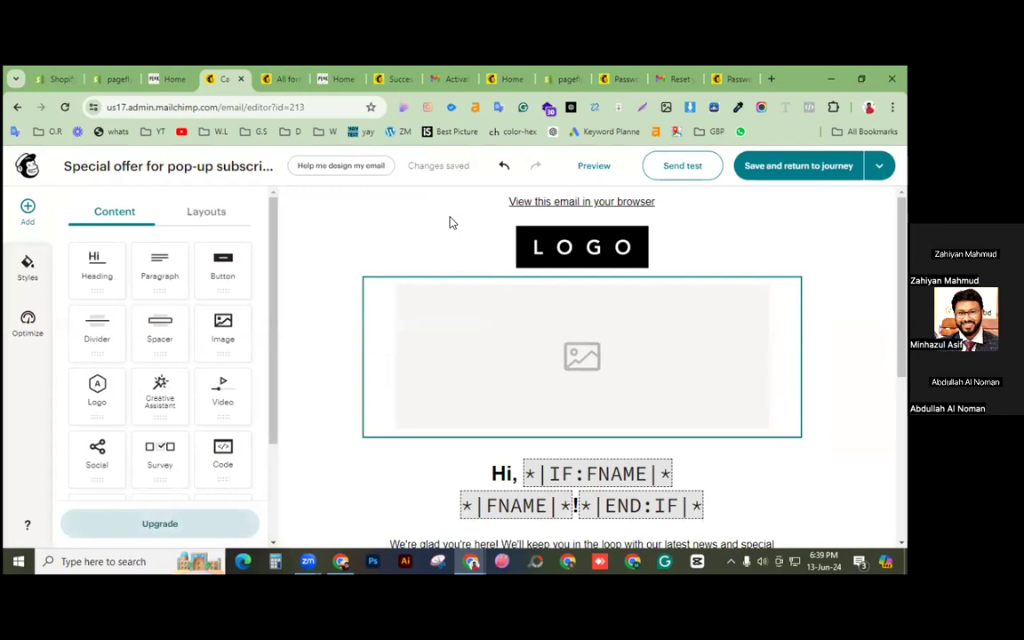
click(539, 248)
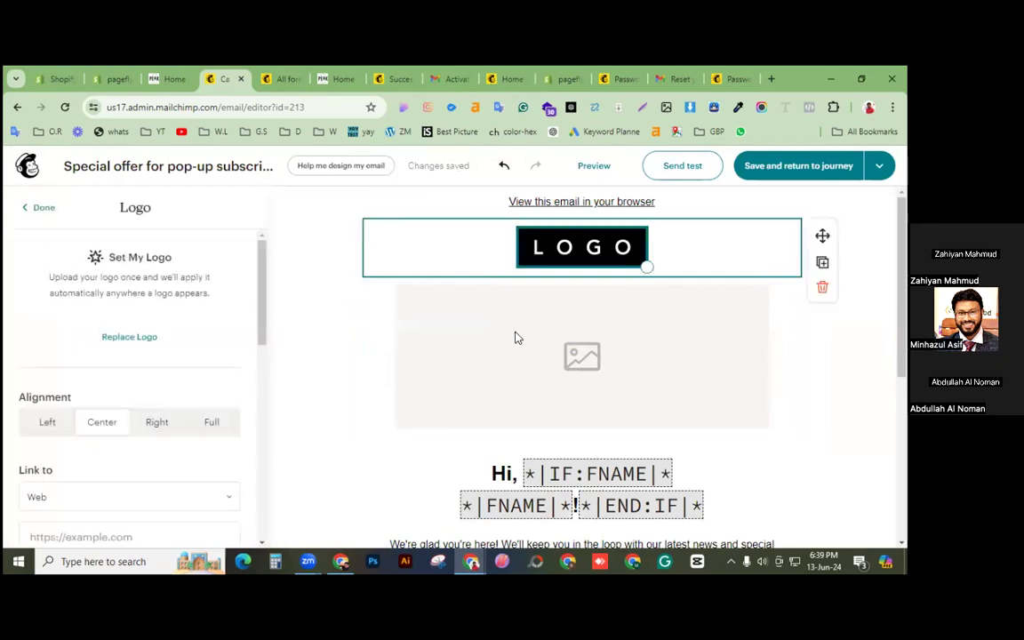
click(540, 367)
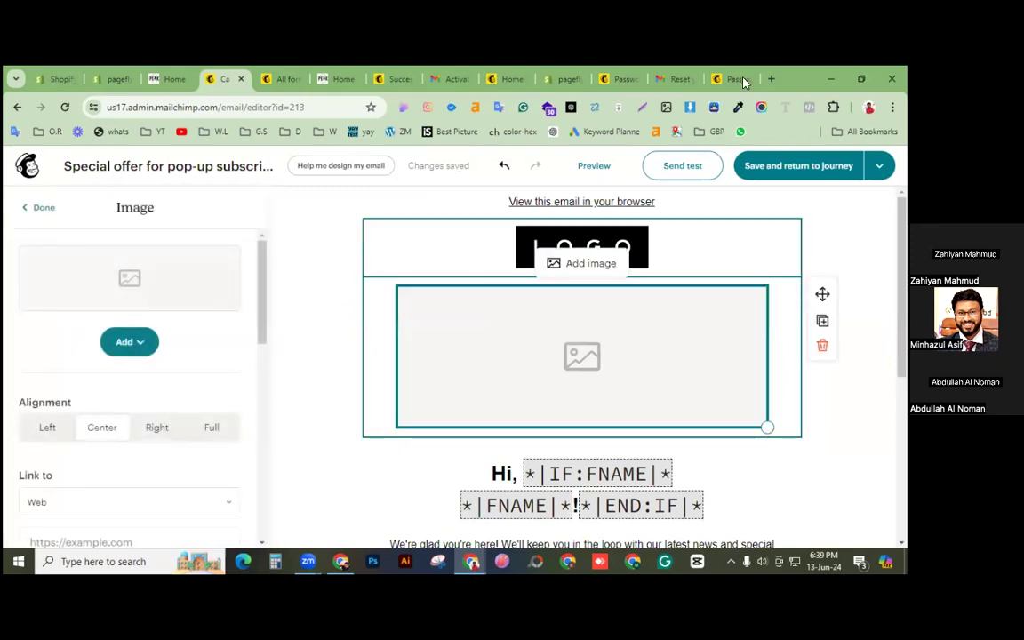
click(771, 79)
text(unda)
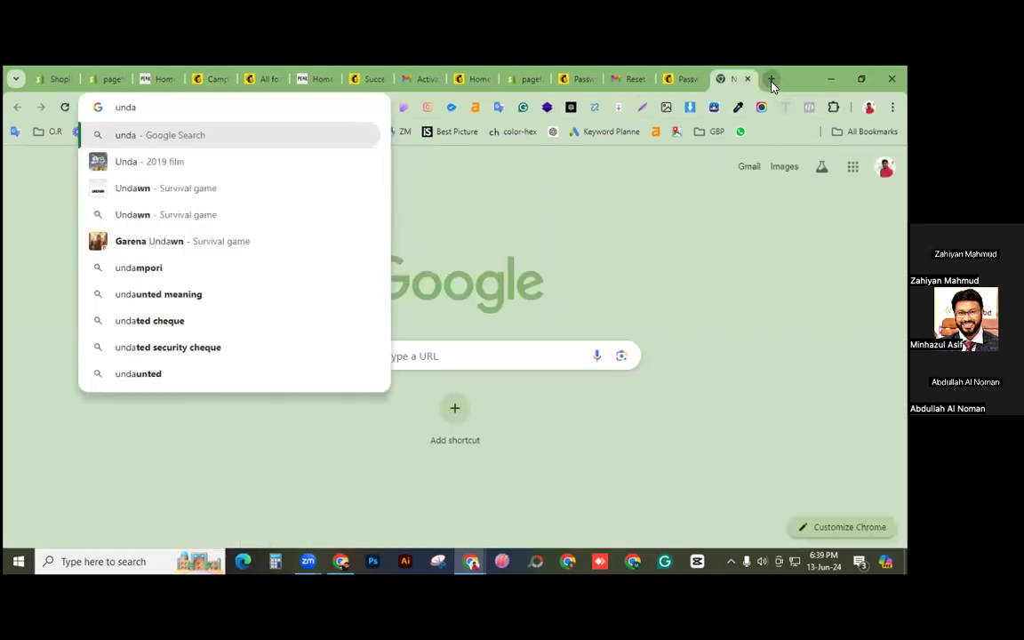
Step: Search Google for undraw and open the unDraw illustration library
key(BackSpace)
key(BackSpace)
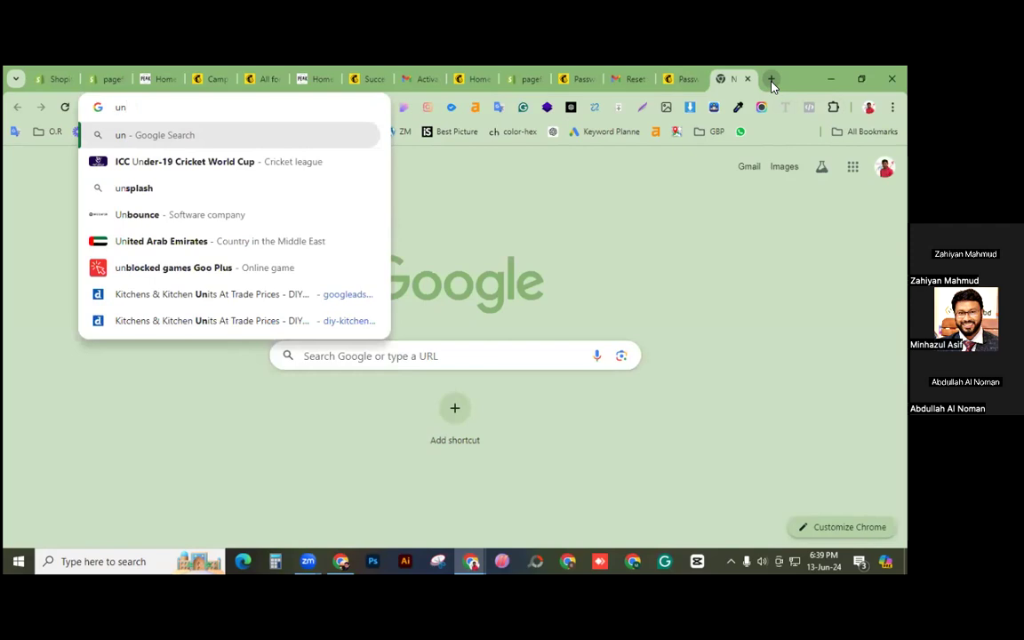
text(draw)
key(Return)
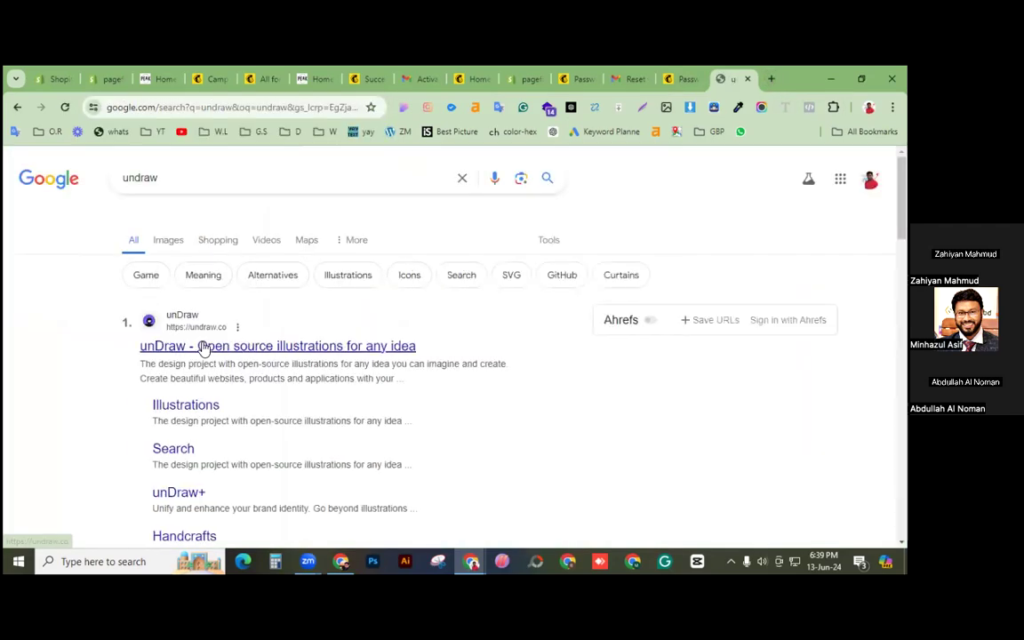
click(204, 347)
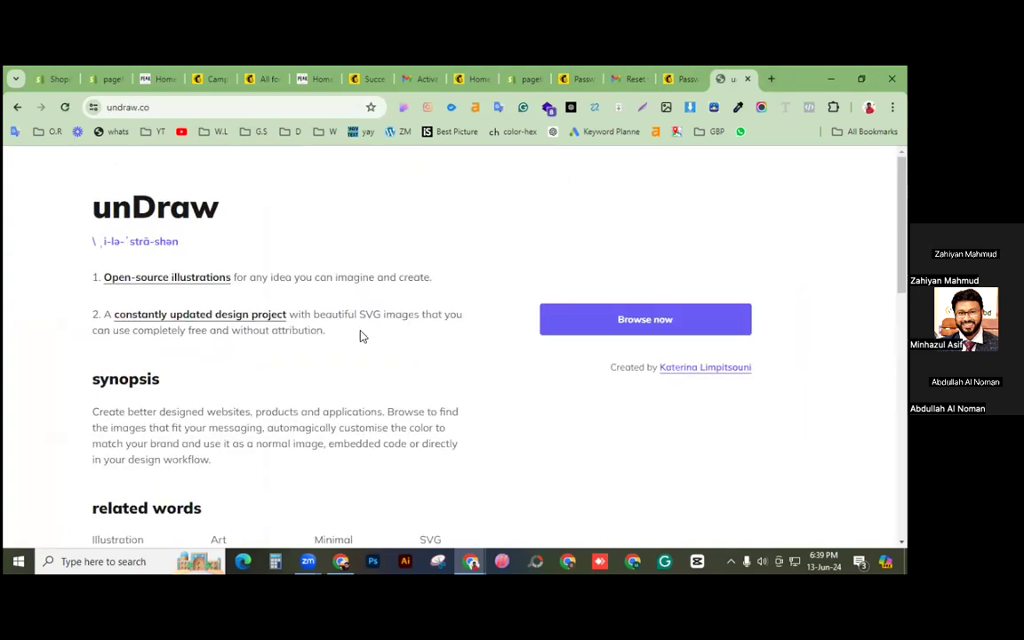
click(622, 323)
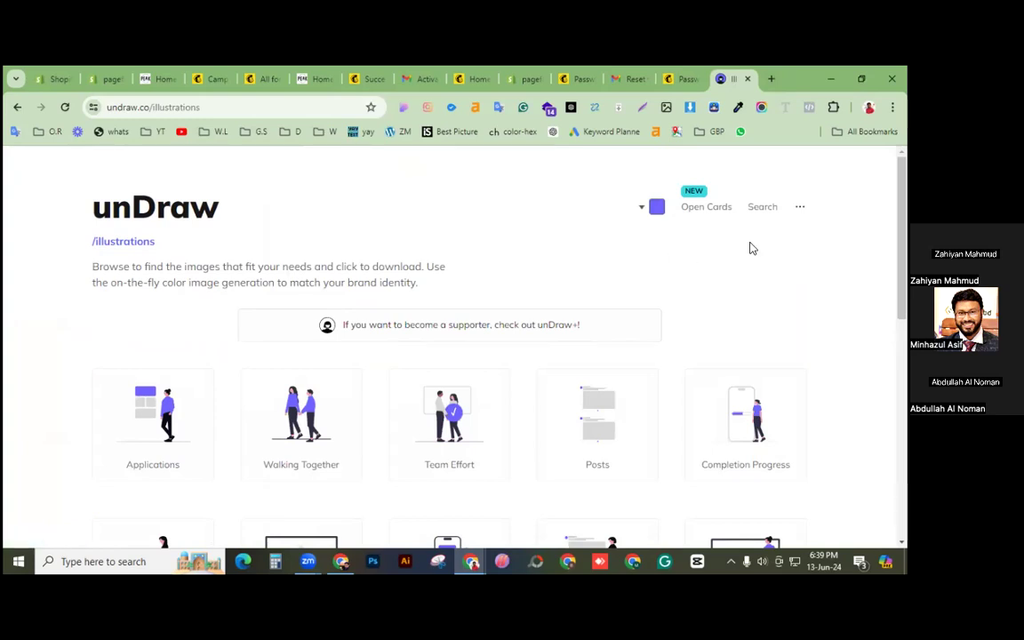
Step: Search unDraw for 'subscribe', recolour the illustrations red, and download Mobile pay as PNG
click(757, 211)
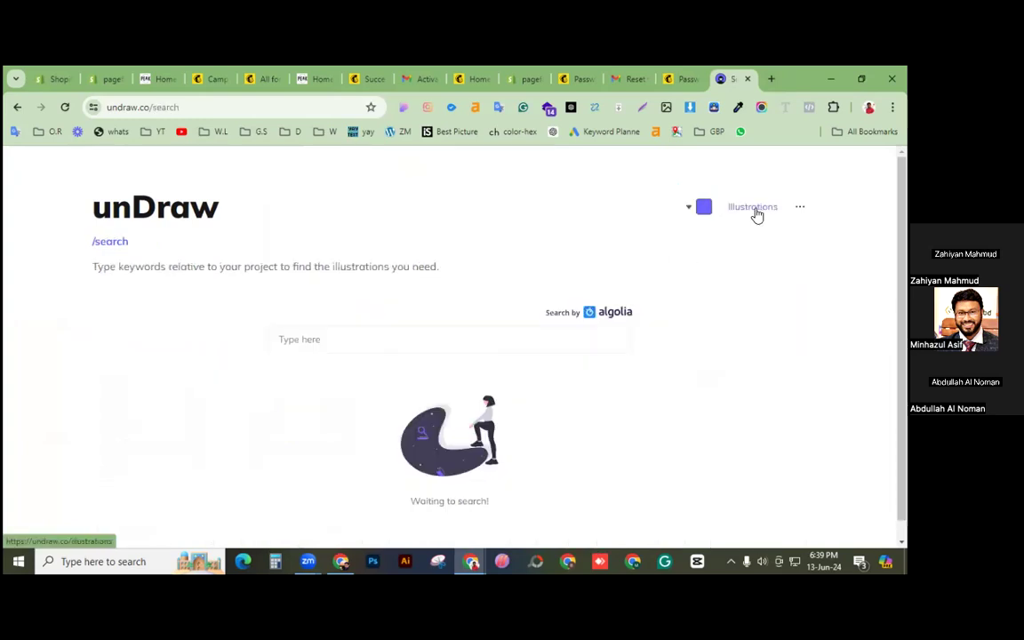
click(398, 339)
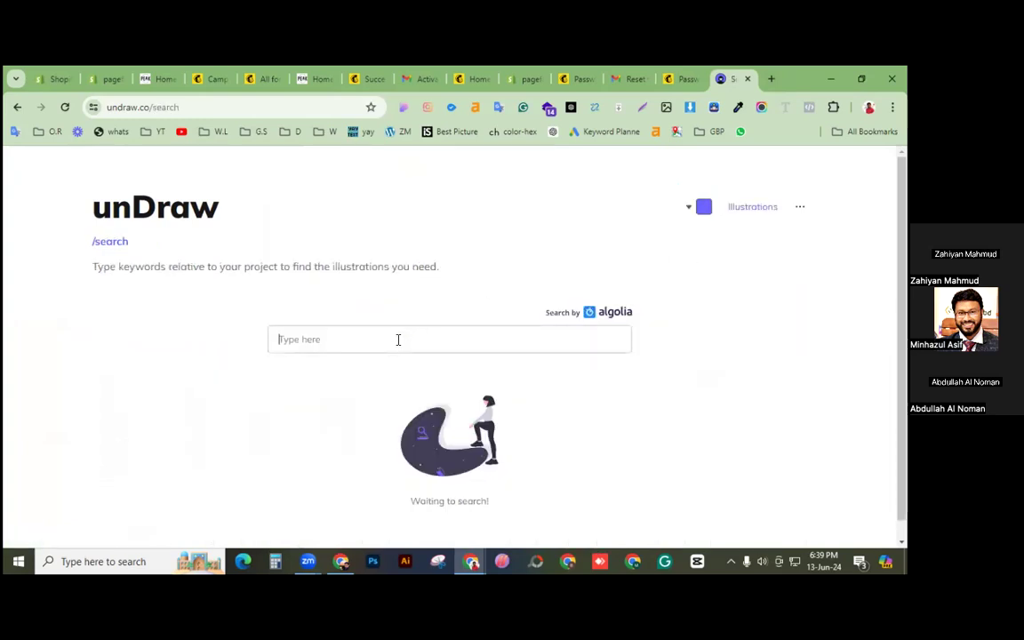
text(subscribe)
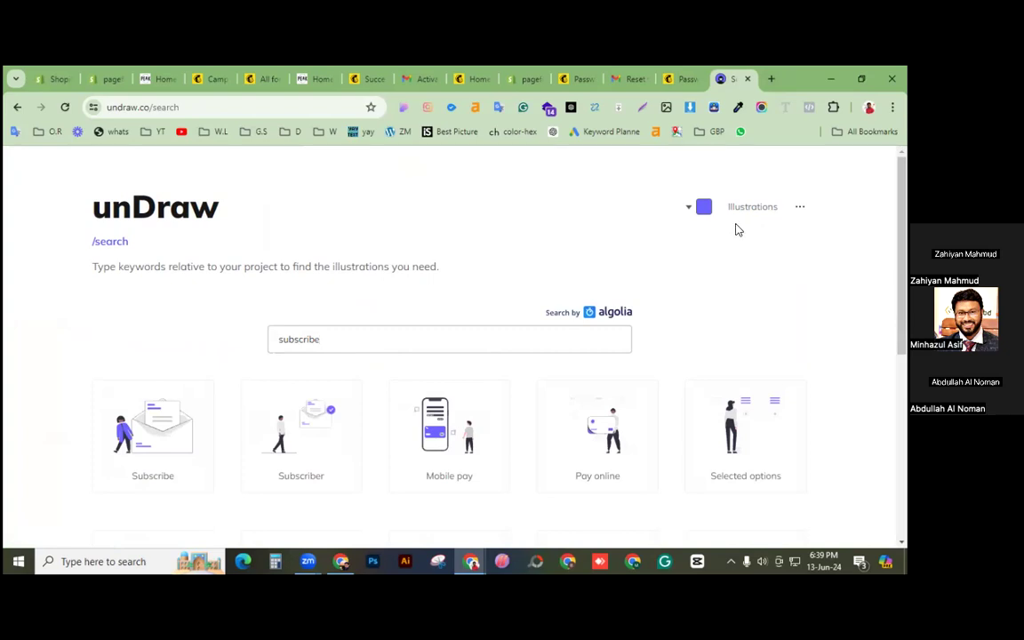
click(698, 210)
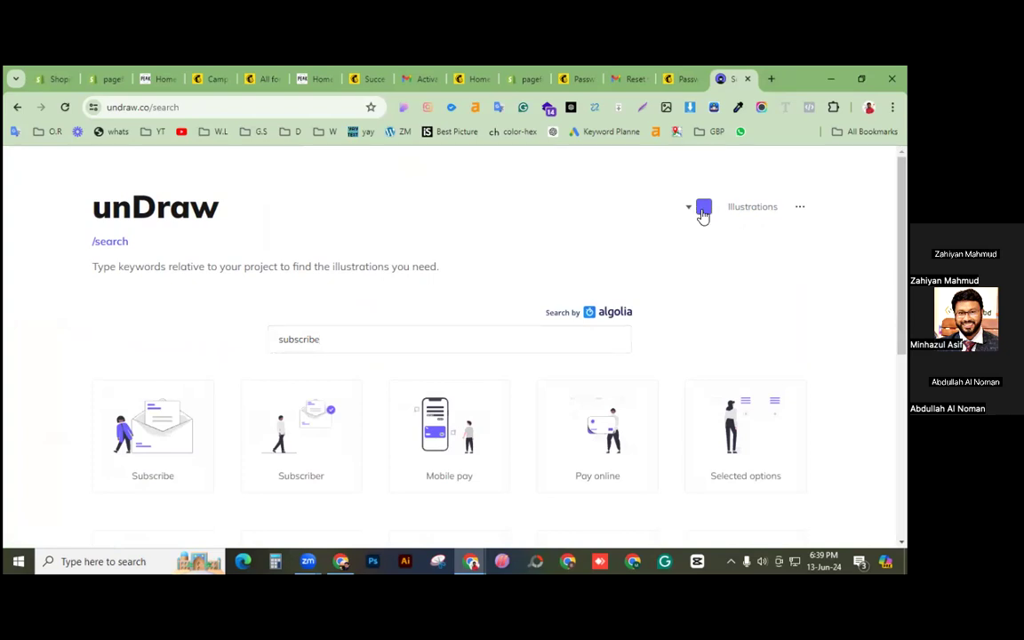
click(702, 209)
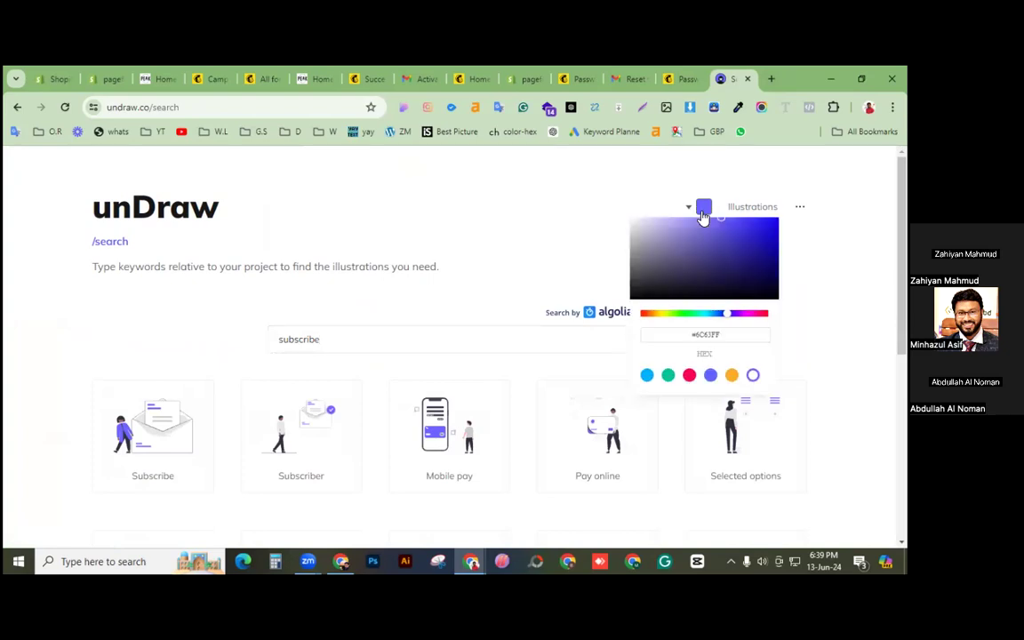
click(690, 375)
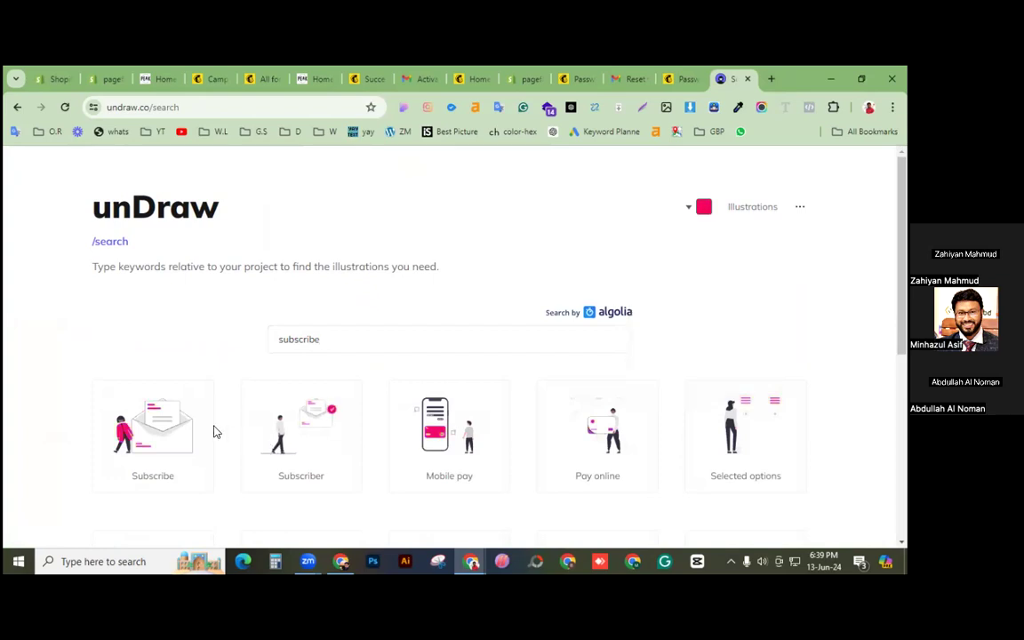
click(440, 462)
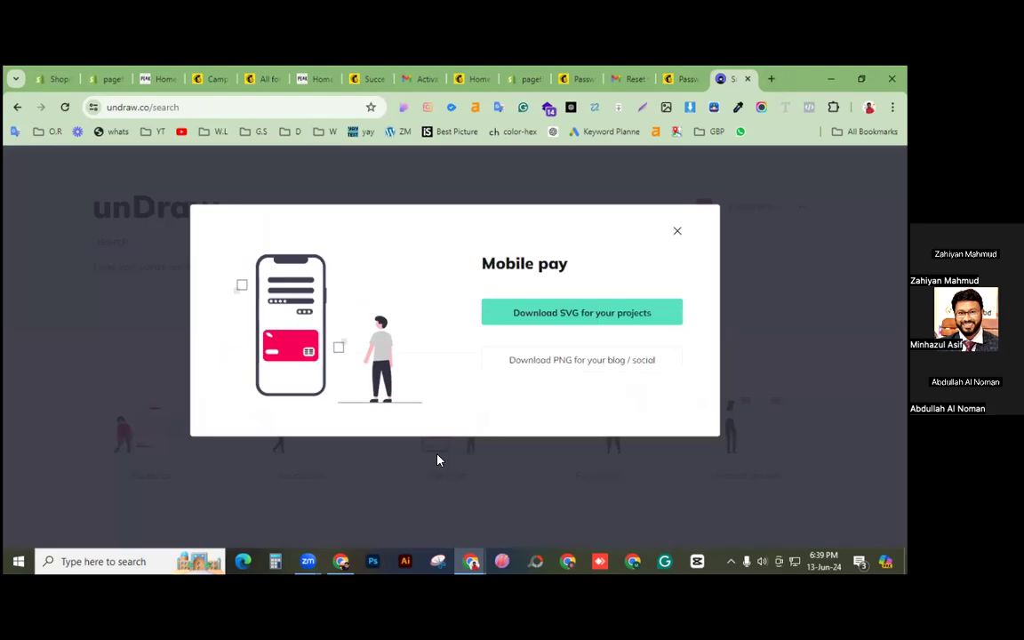
click(587, 361)
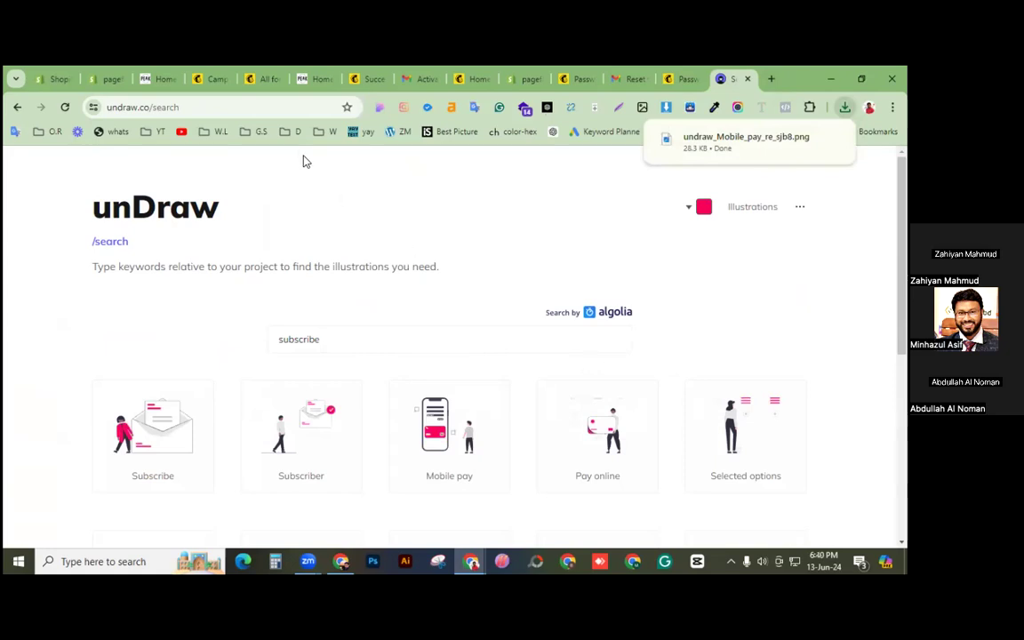
Step: Upload undraw_Mobile_pay_re_sjb8.png from Downloads into the image block beneath the logo
click(191, 78)
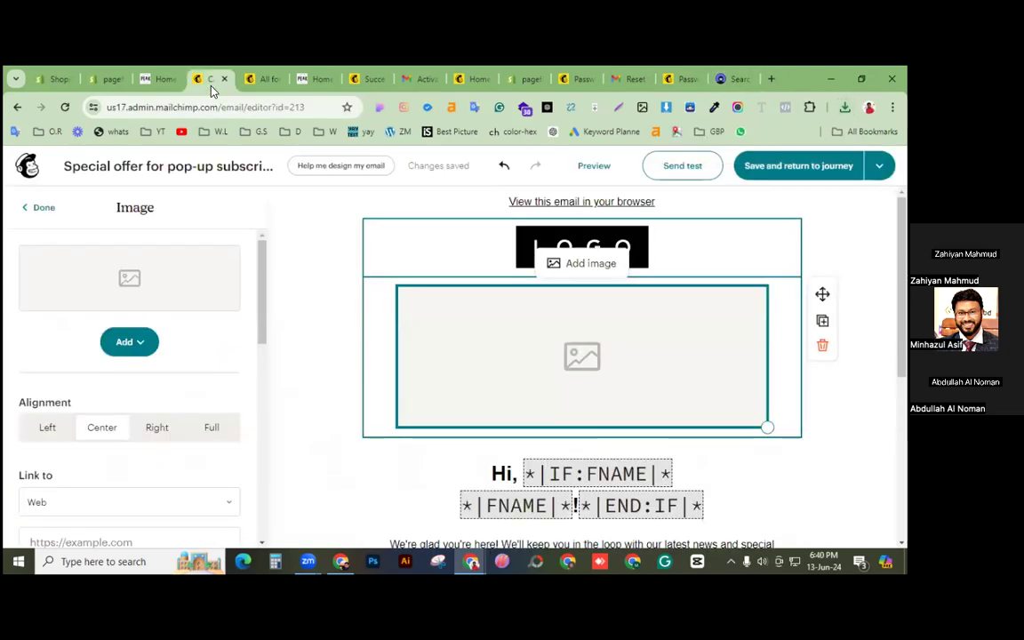
click(139, 343)
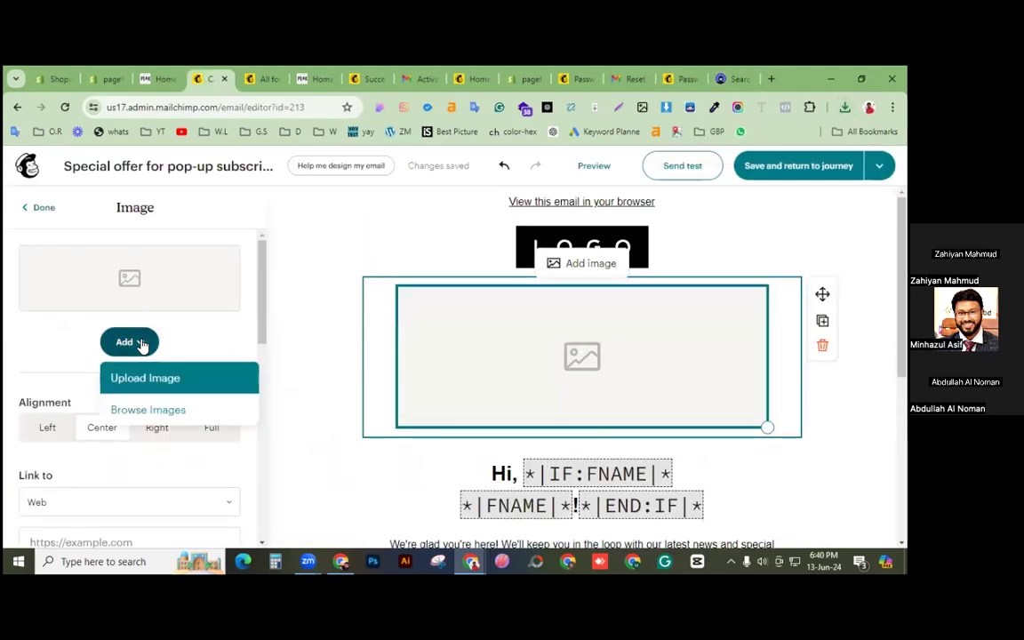
click(149, 379)
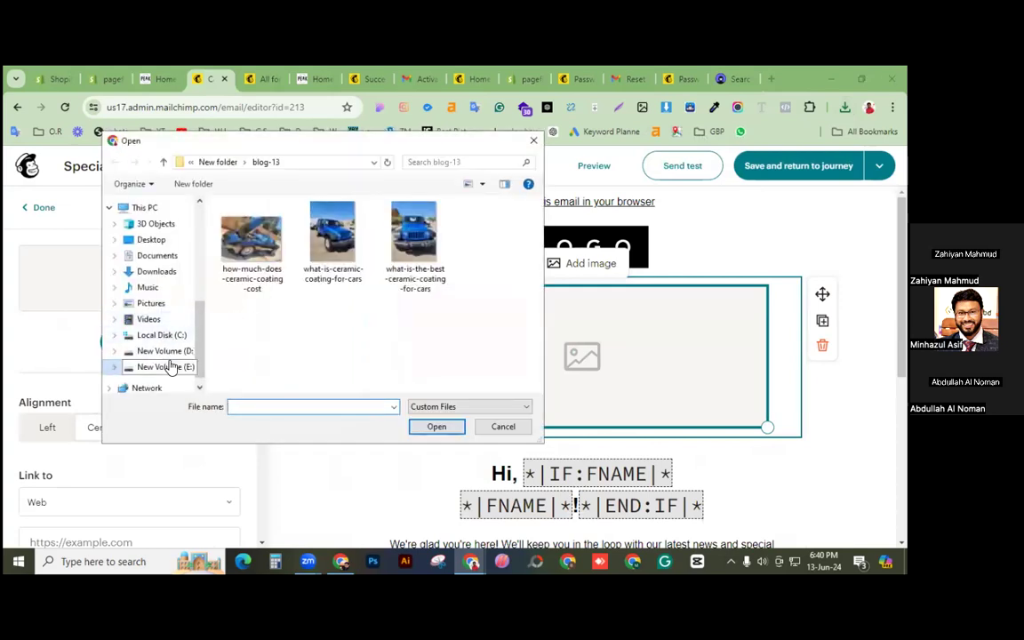
click(158, 271)
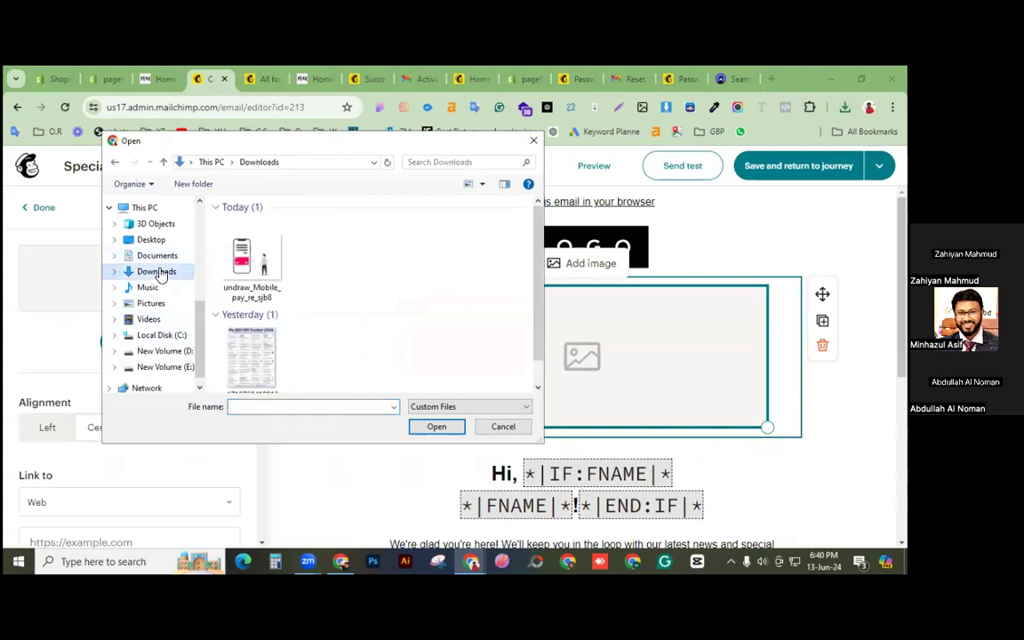
double_click(241, 256)
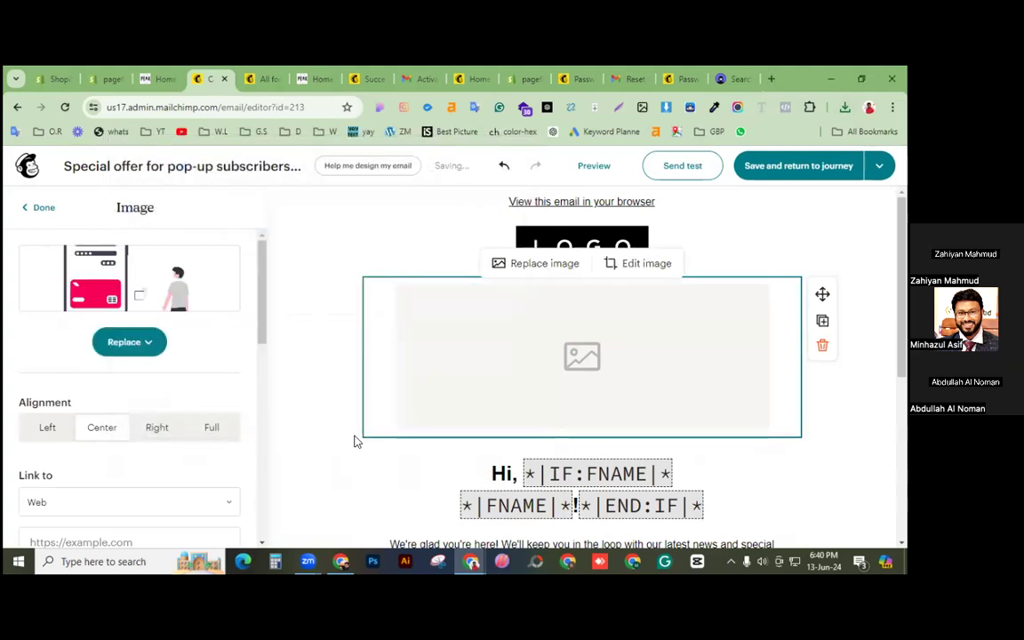
scroll(313, 420, down, 1)
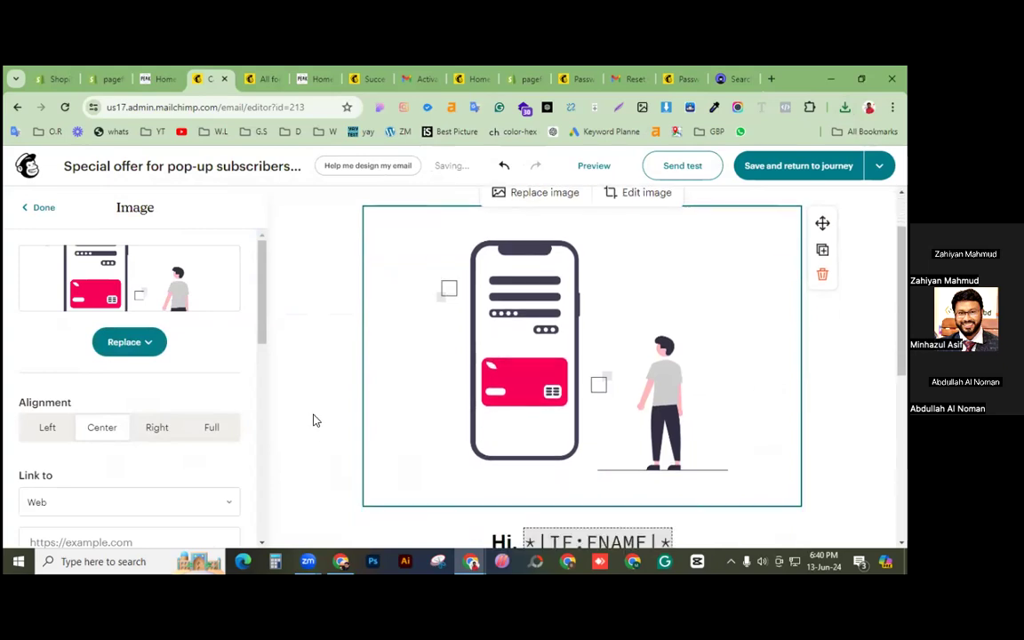
Step: Select all the text of the welcome paragraph below the Hi greeting
click(313, 421)
scroll(313, 421, down, 2)
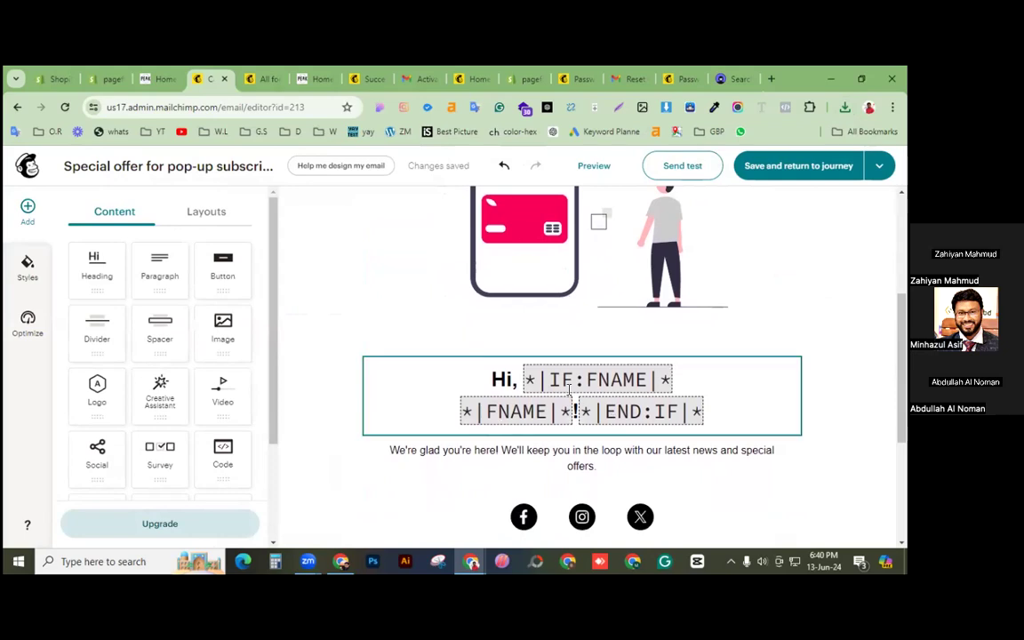
click(602, 380)
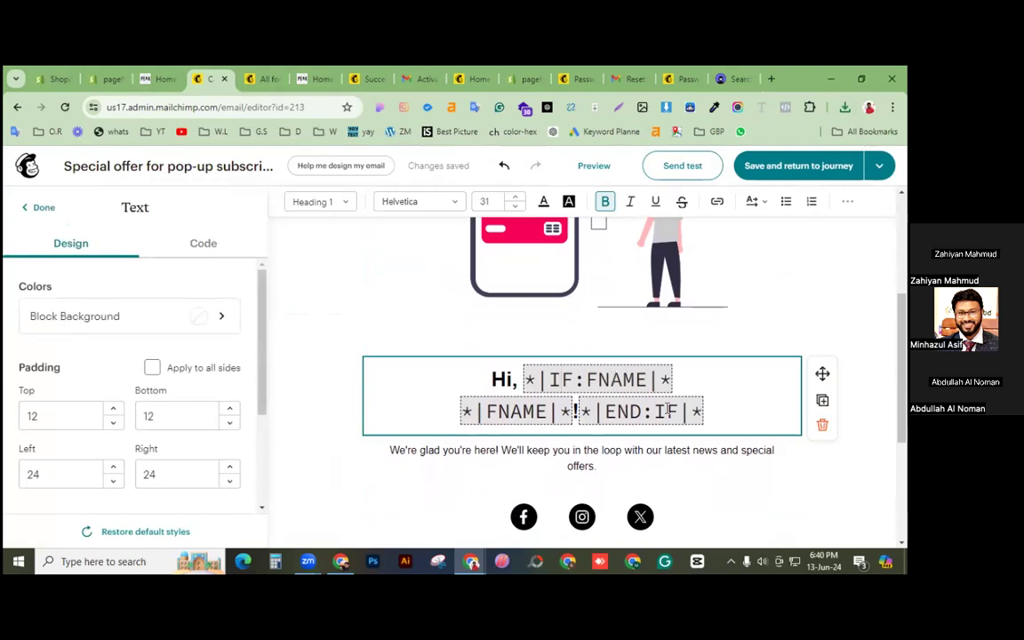
scroll(504, 430, down, 3)
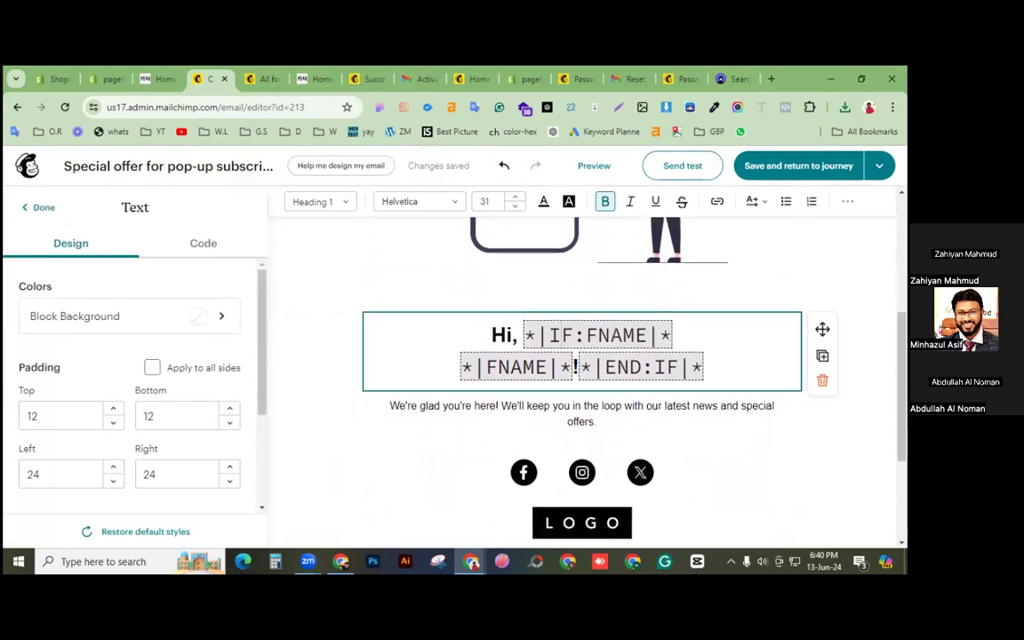
click(503, 318)
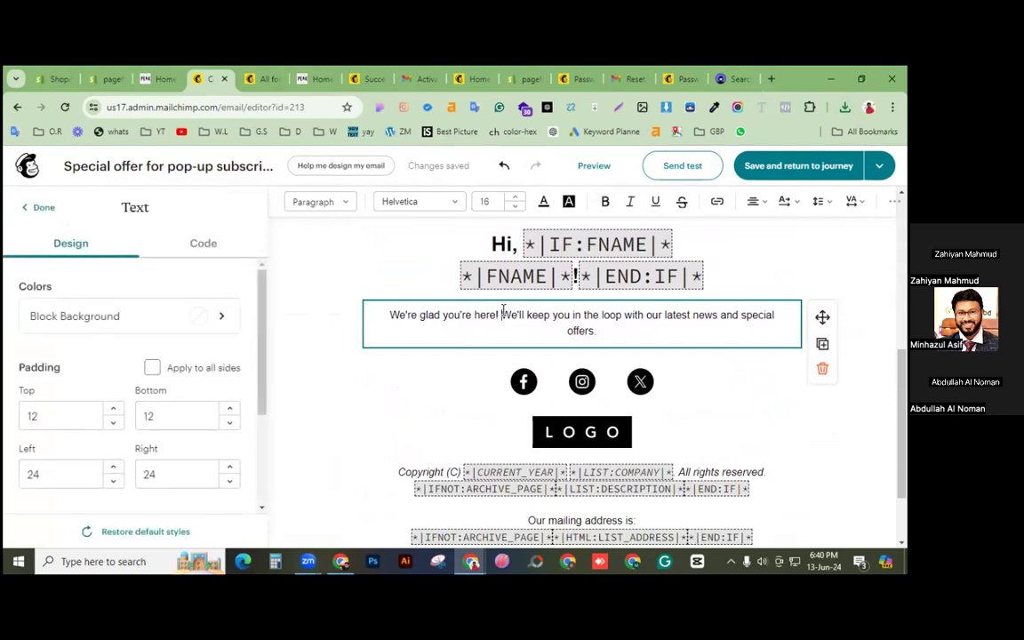
drag(560, 330, 635, 347)
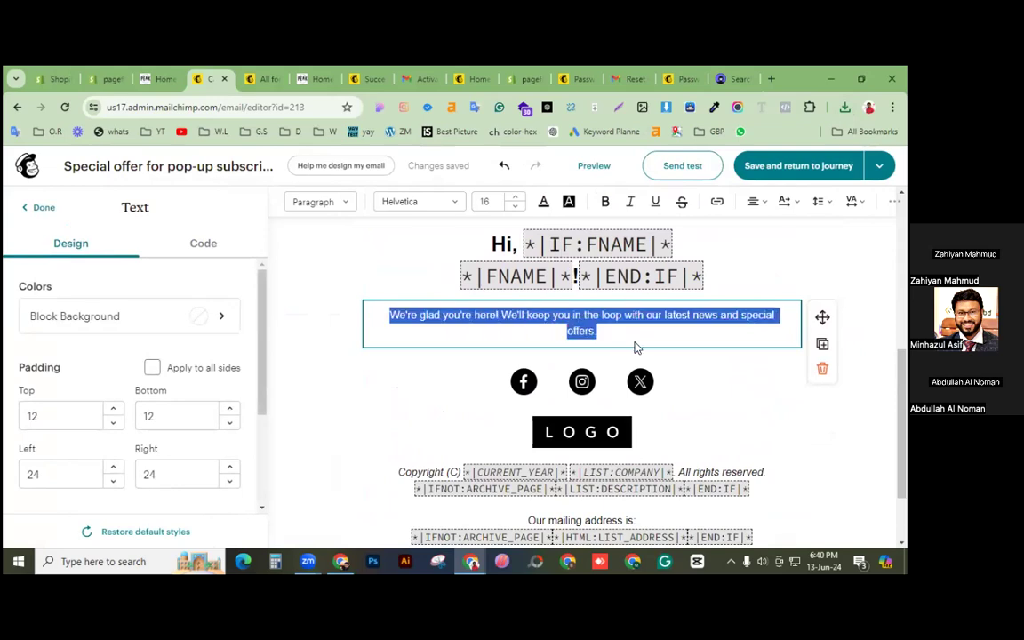
Step: Type 'Thanks for subscribing us! You will get offers and promotional mail.', correcting the misspelling
text(Thank)
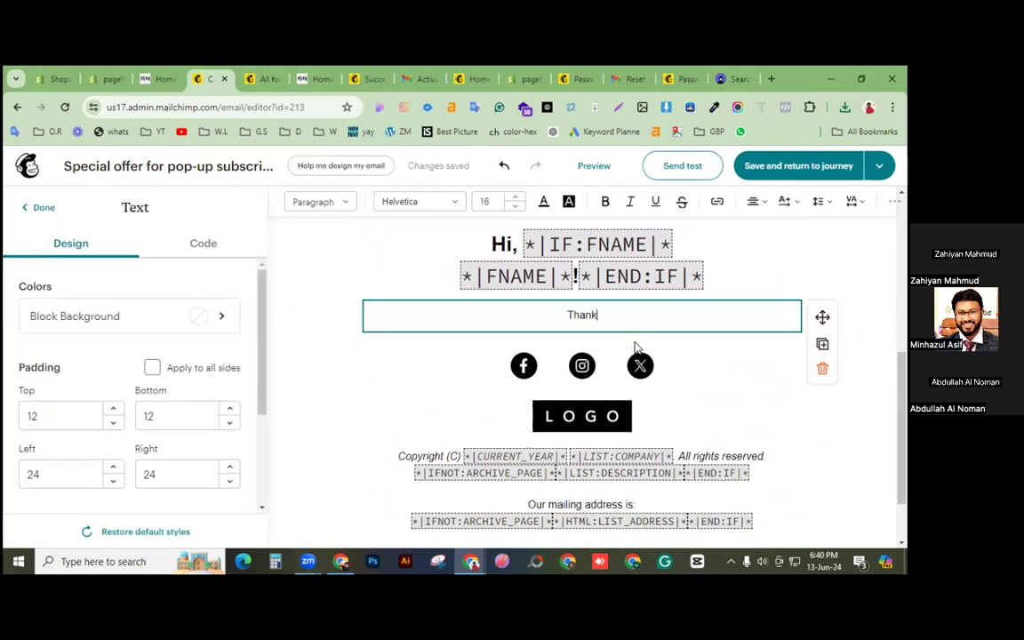
text(s for su)
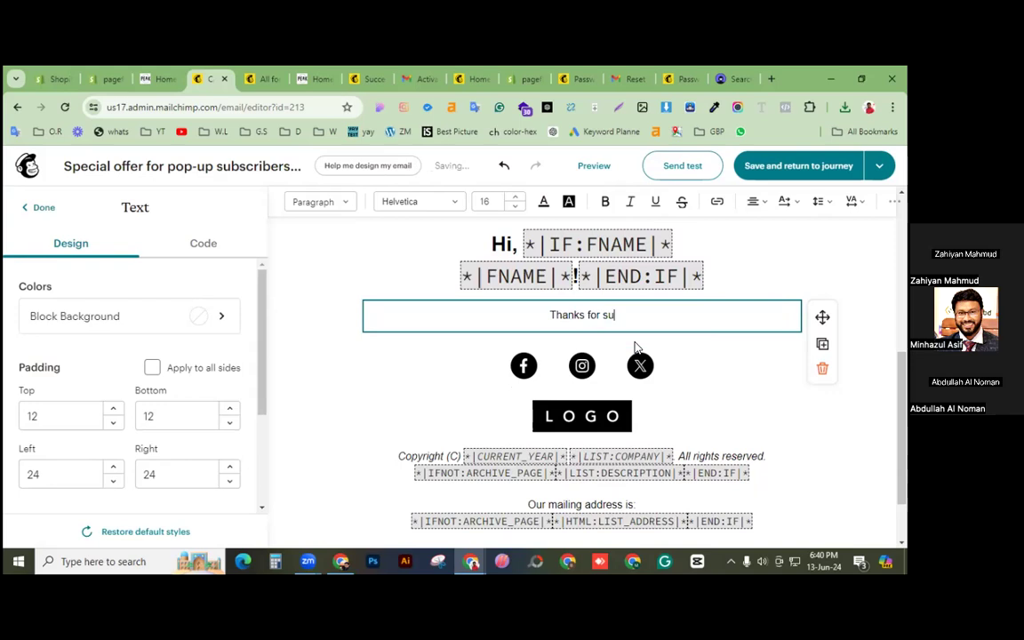
text(bsribing us!)
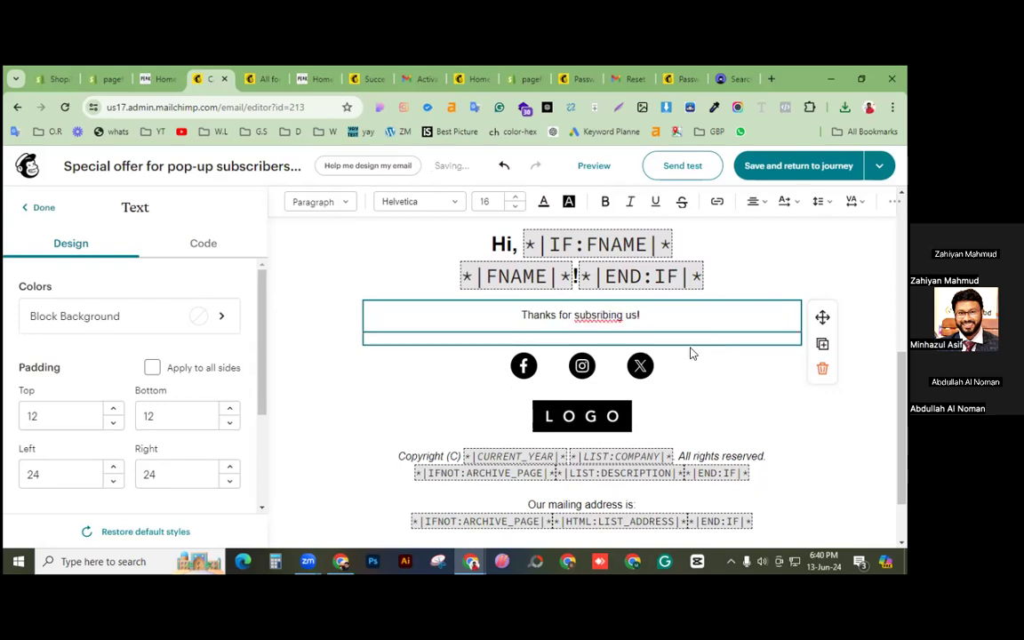
right_click(592, 319)
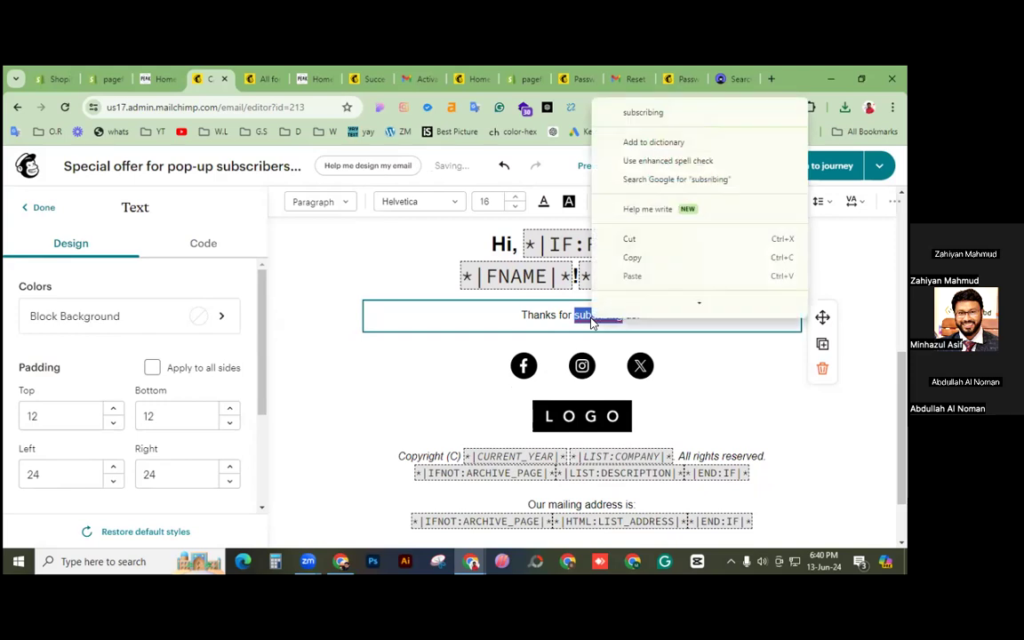
click(649, 112)
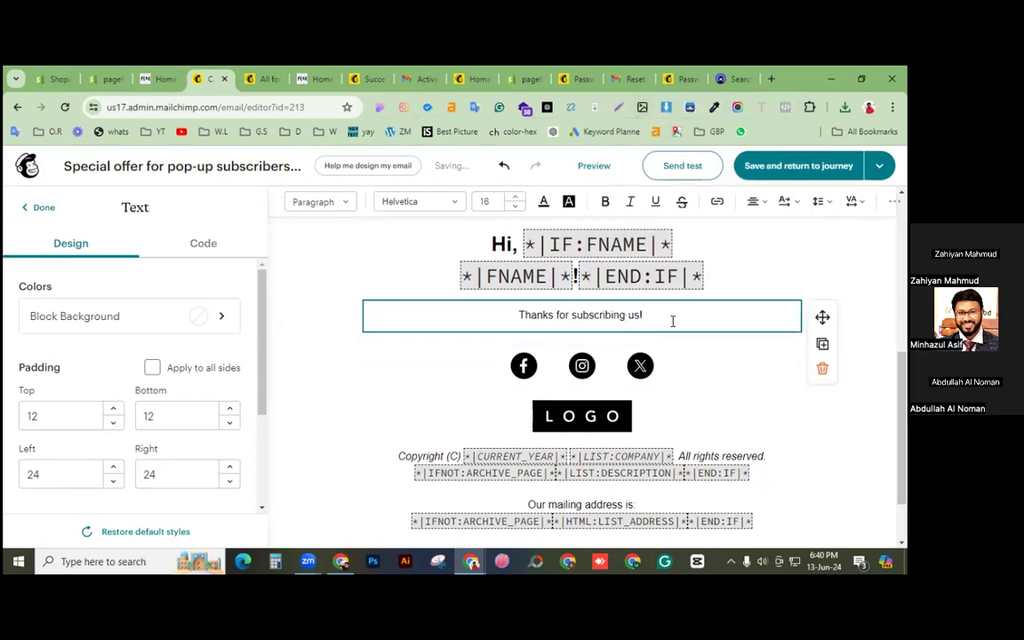
text(You will get offers and)
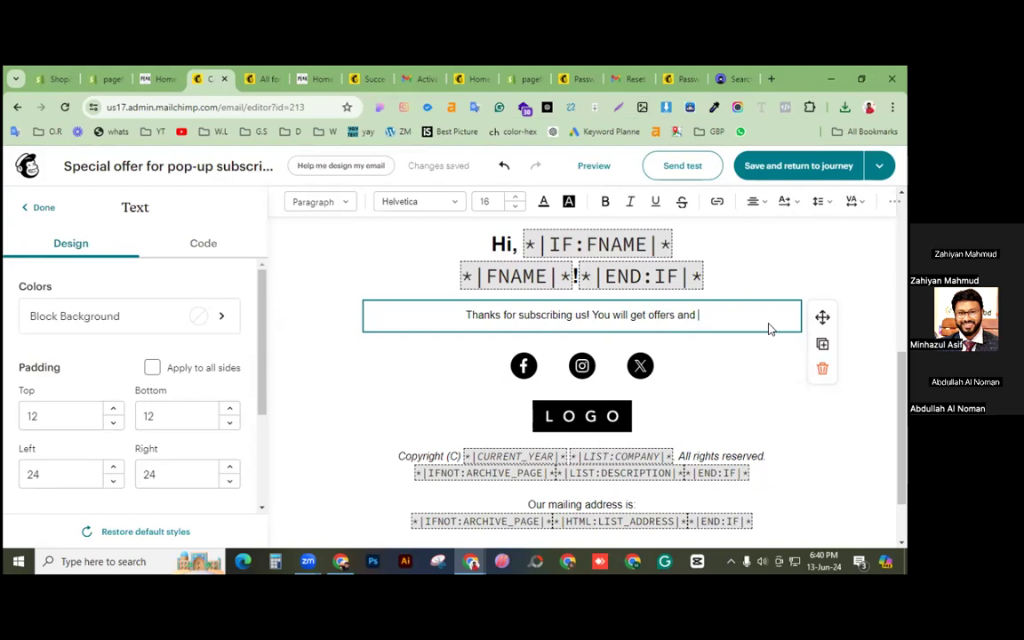
text(promotions)
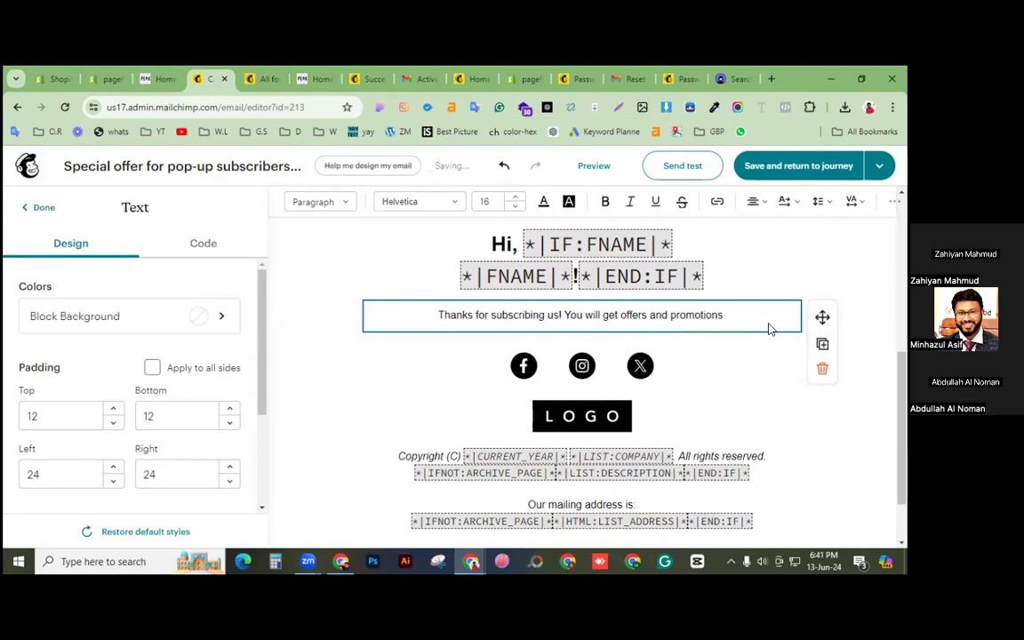
key(BackSpace)
key(BackSpace)
text(al mail.)
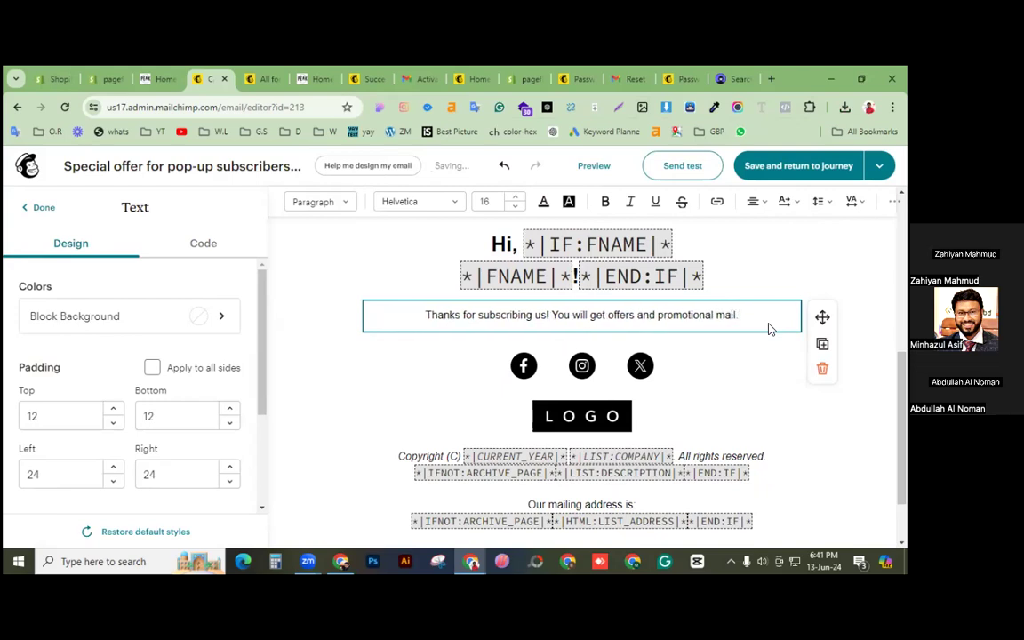
scroll(783, 294, up, 5)
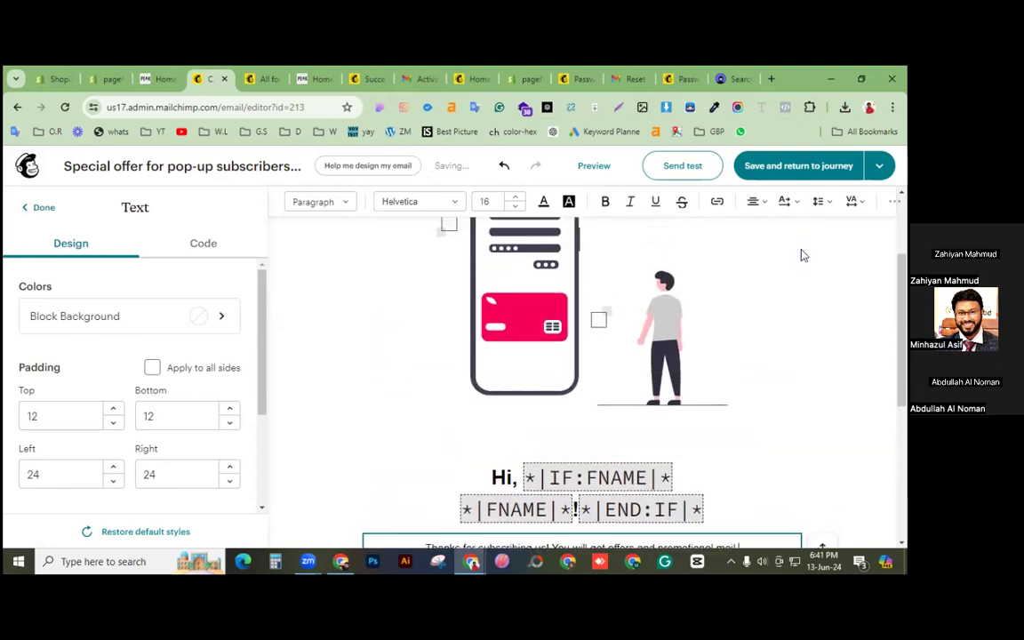
click(703, 166)
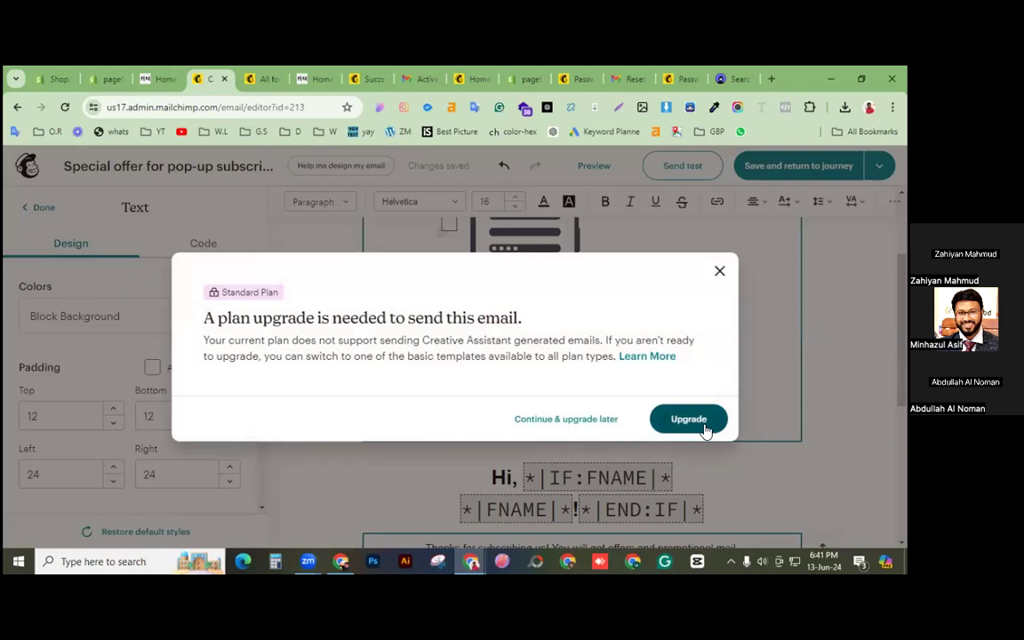
Step: Choose Continue & upgrade later to return to the welcome journey's builder
click(566, 419)
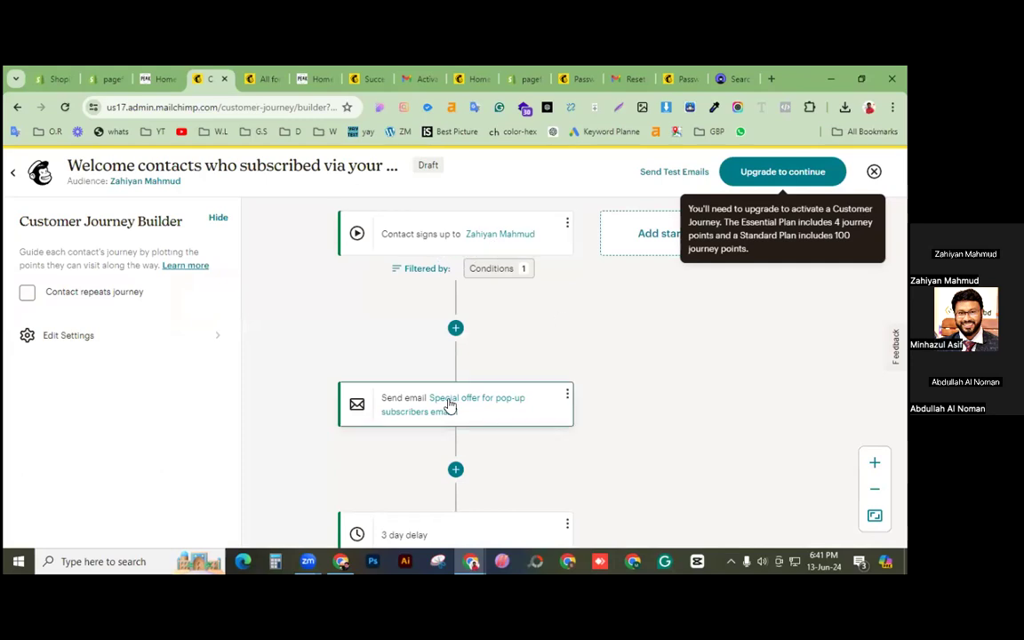
Step: Delete the 3 day delay step from the welcome journey
scroll(606, 375, down, 2)
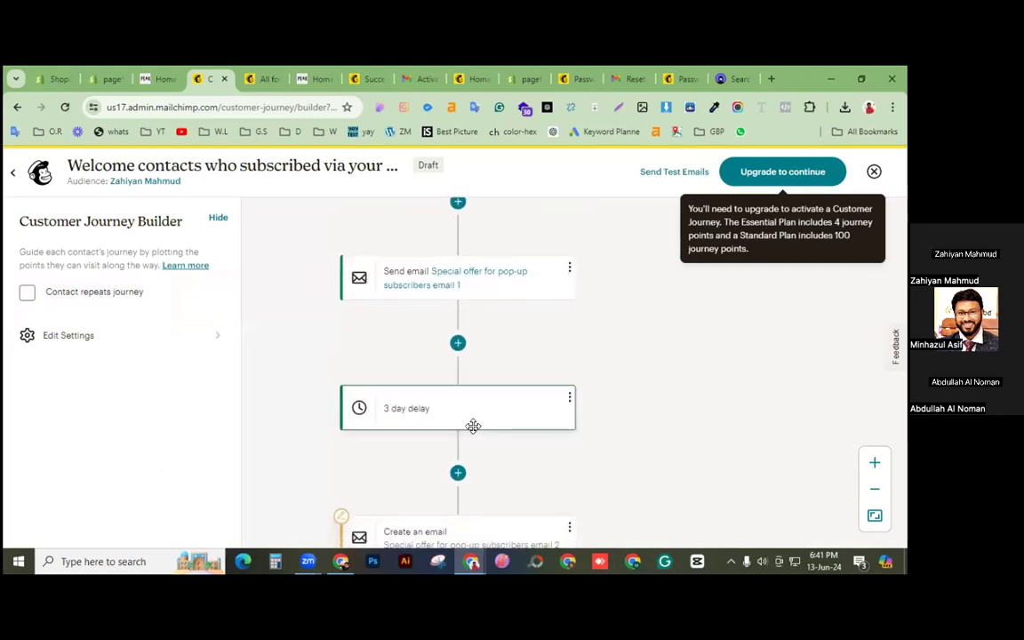
click(570, 400)
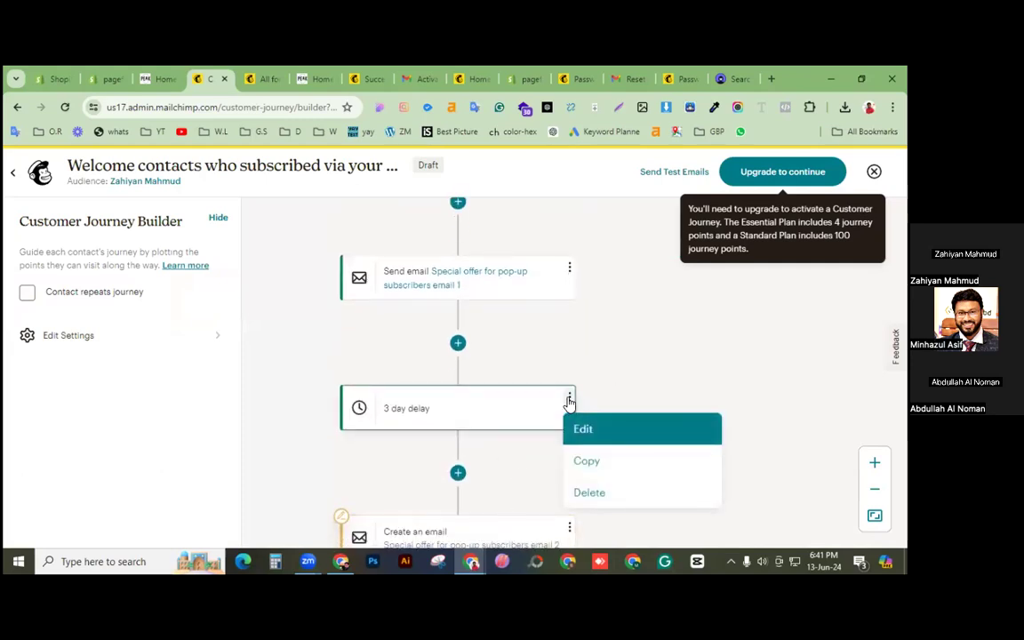
click(589, 493)
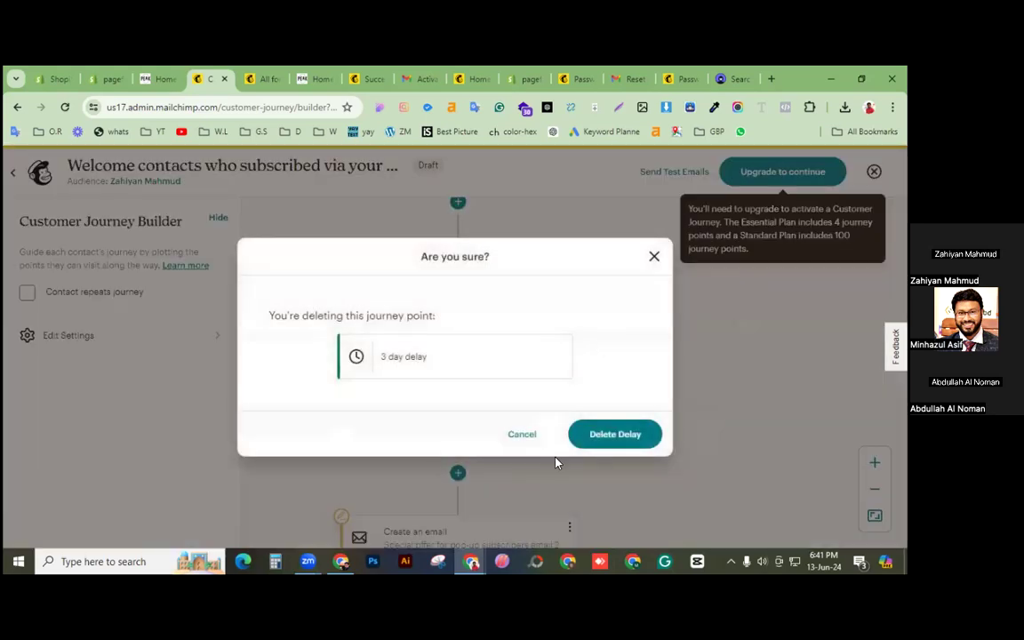
click(593, 434)
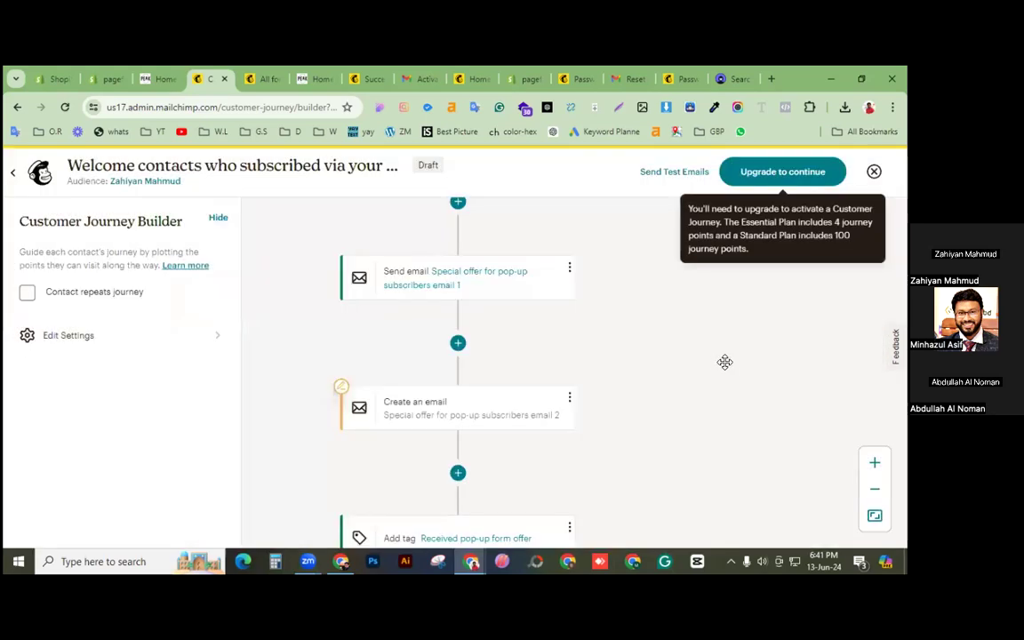
Step: Delete the Received pop-up form offer tag step, then save and close the journey
scroll(676, 391, down, 3)
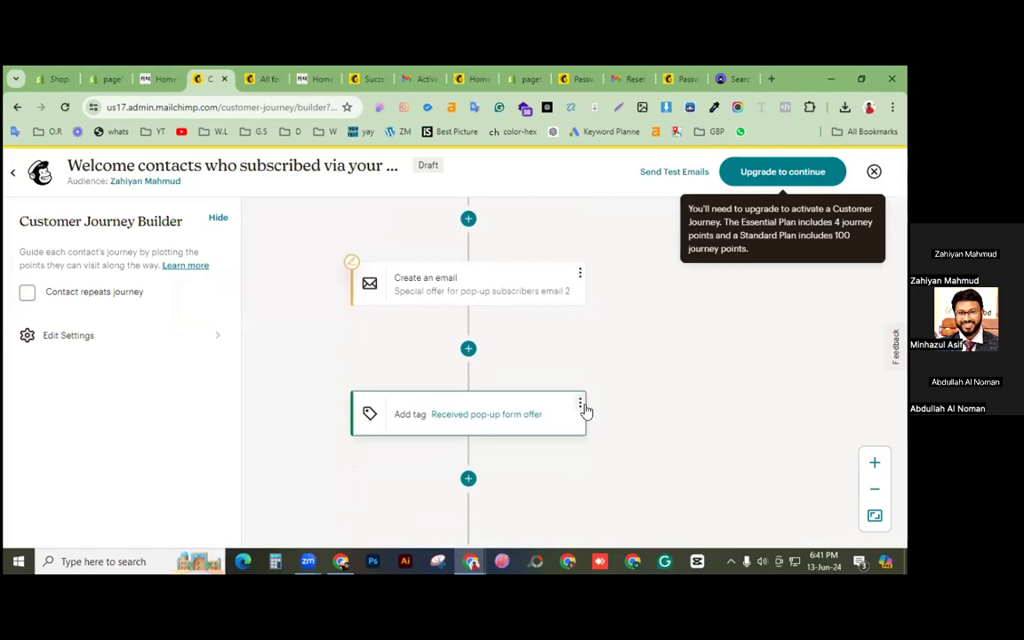
click(581, 407)
click(597, 499)
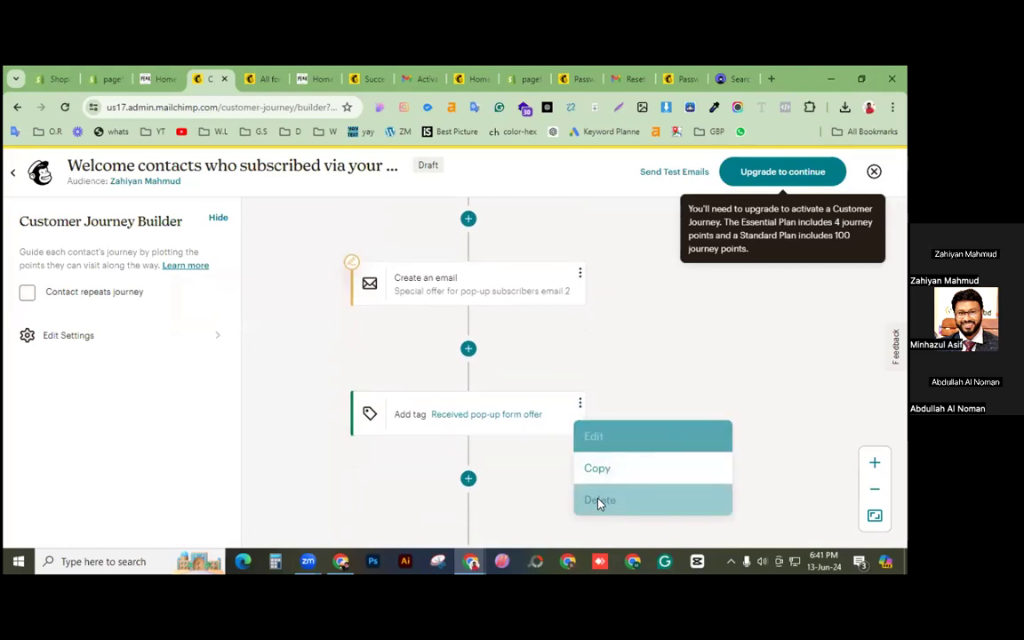
click(632, 430)
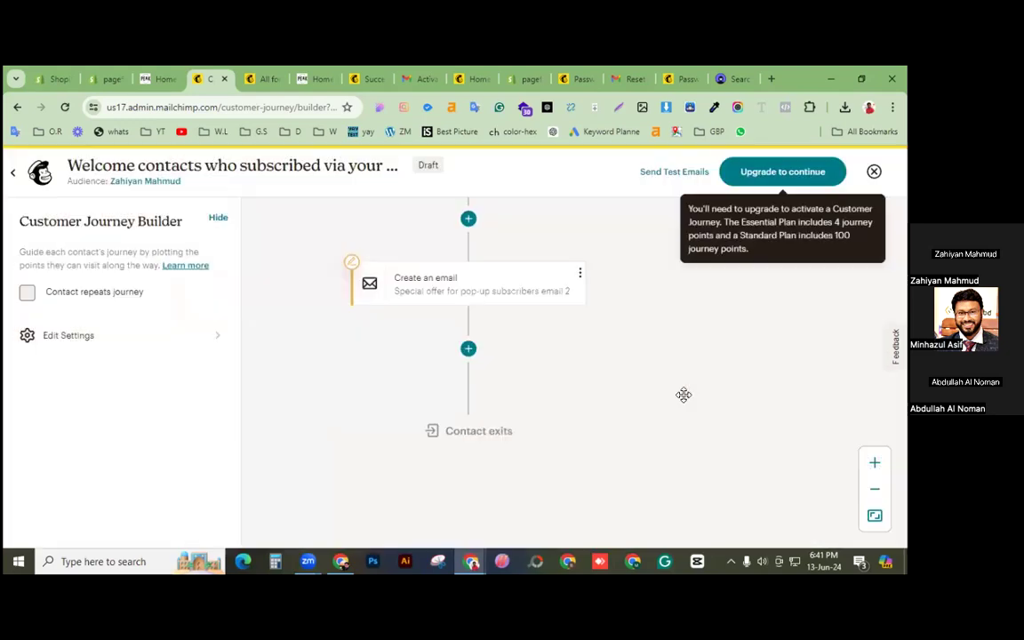
scroll(575, 411, up, 3)
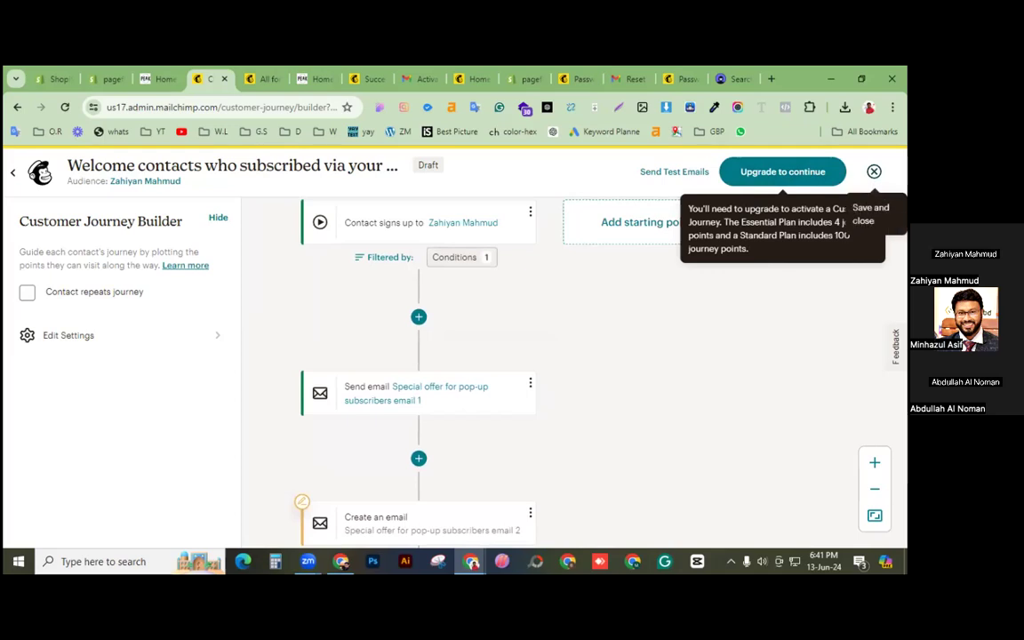
click(875, 172)
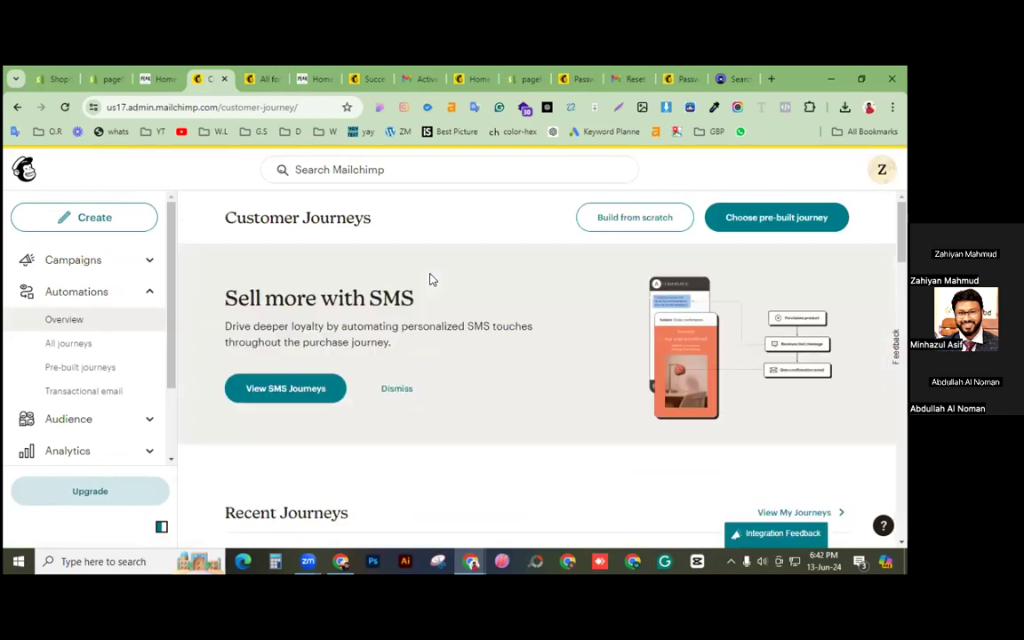
Step: Scroll the left navigation and open Integrations to reach Connect apps & integrations
drag(170, 366, 173, 460)
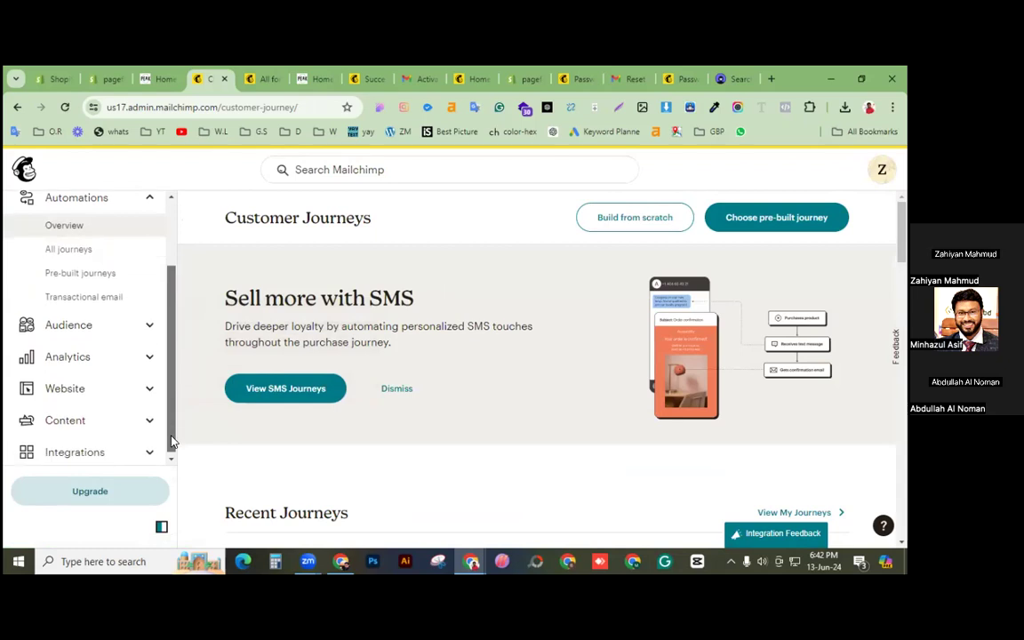
click(93, 455)
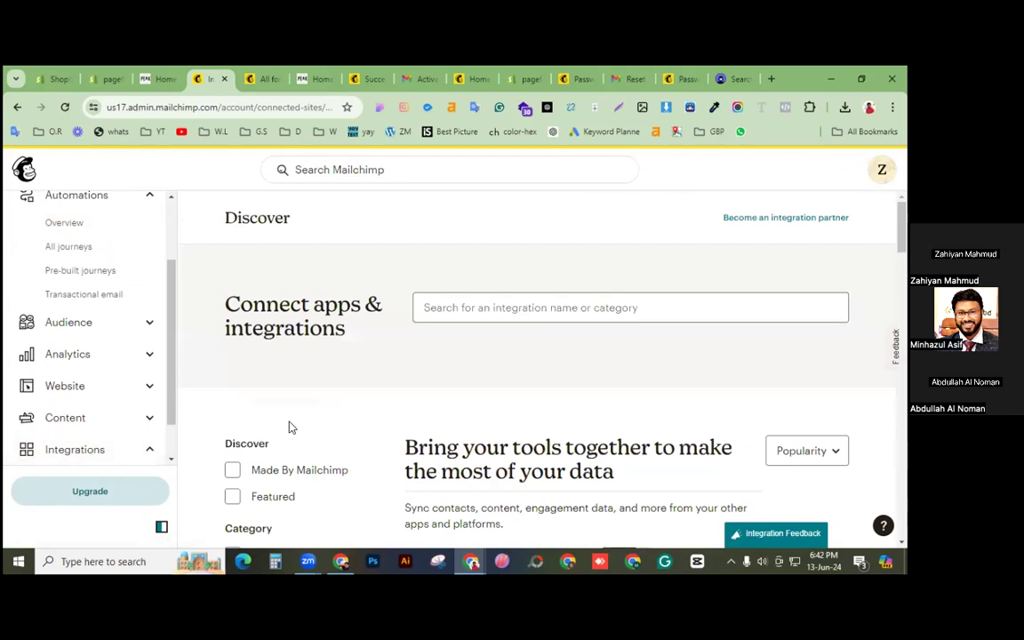
Step: Close the recommendation survey and view Shopify's integration details on the Discover page
scroll(289, 428, down, 1)
scroll(289, 428, down, 2)
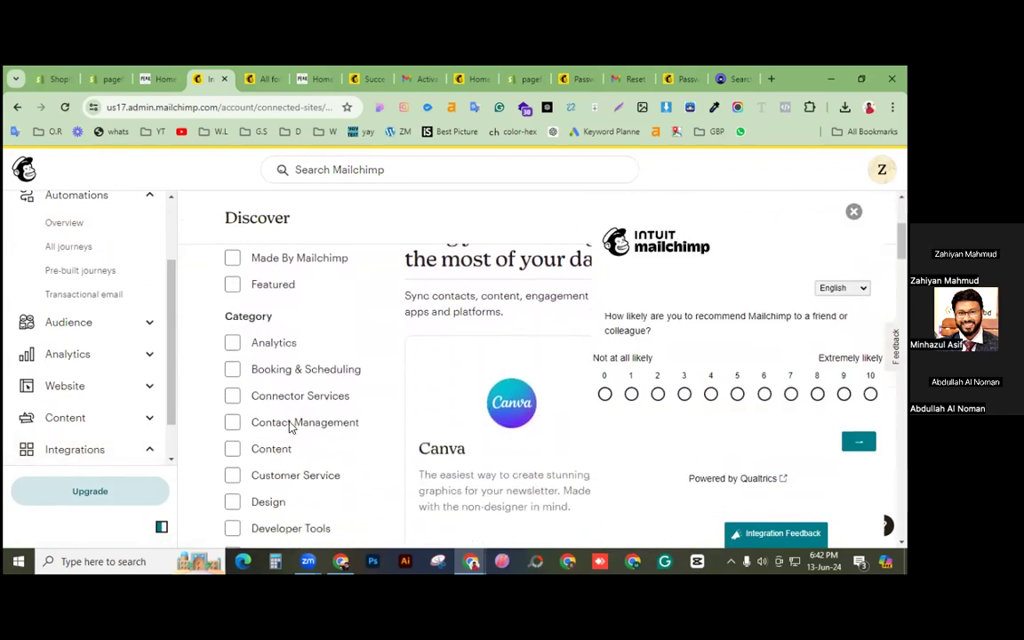
click(854, 211)
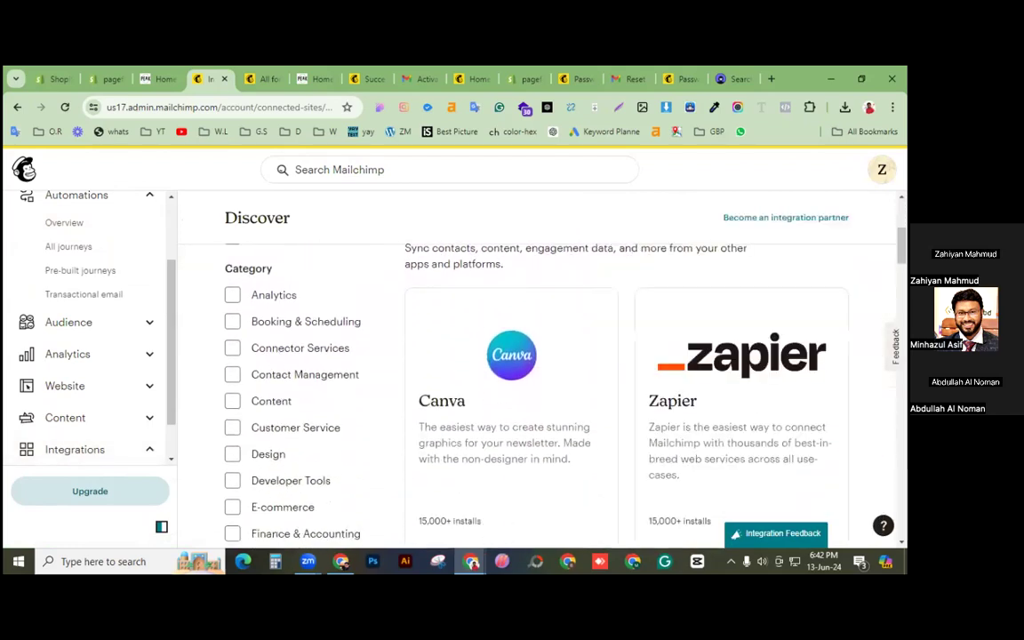
scroll(798, 254, down, 2)
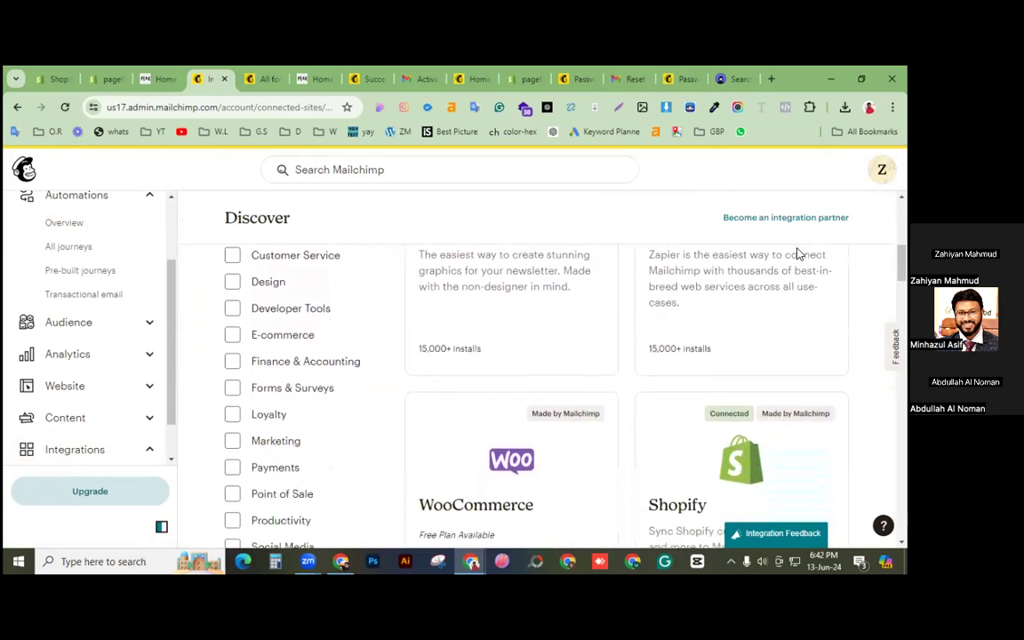
scroll(709, 365, down, 2)
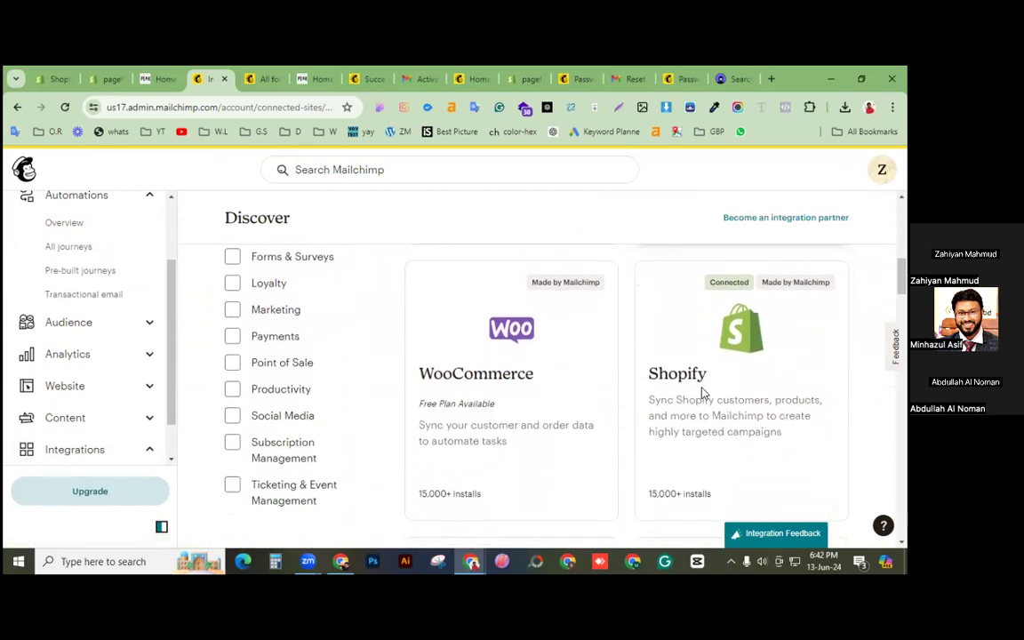
click(760, 430)
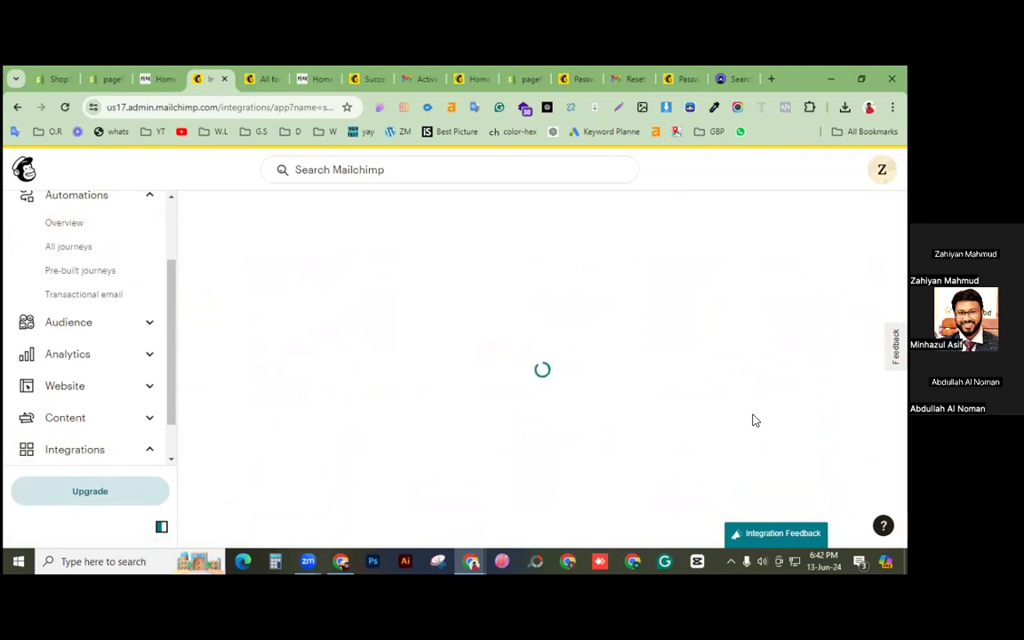
scroll(660, 418, down, 1)
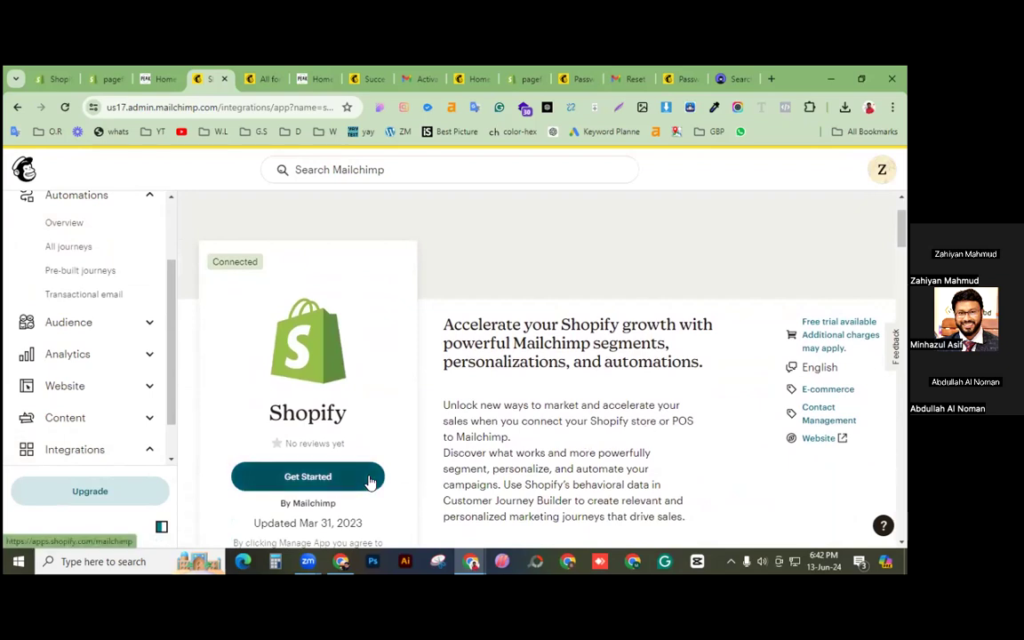
scroll(512, 447, down, 2)
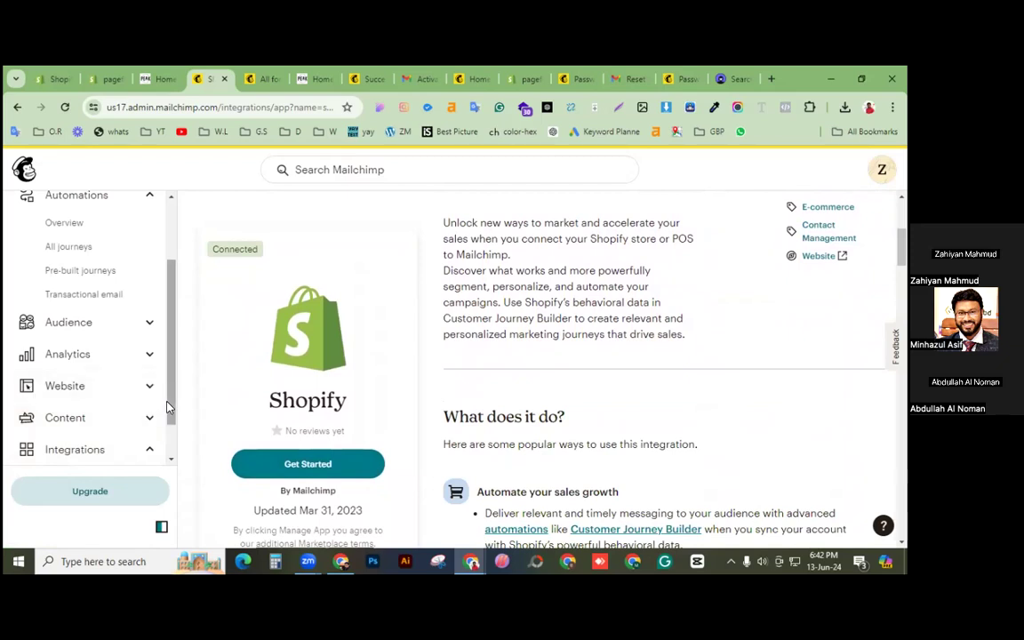
scroll(167, 407, down, 1)
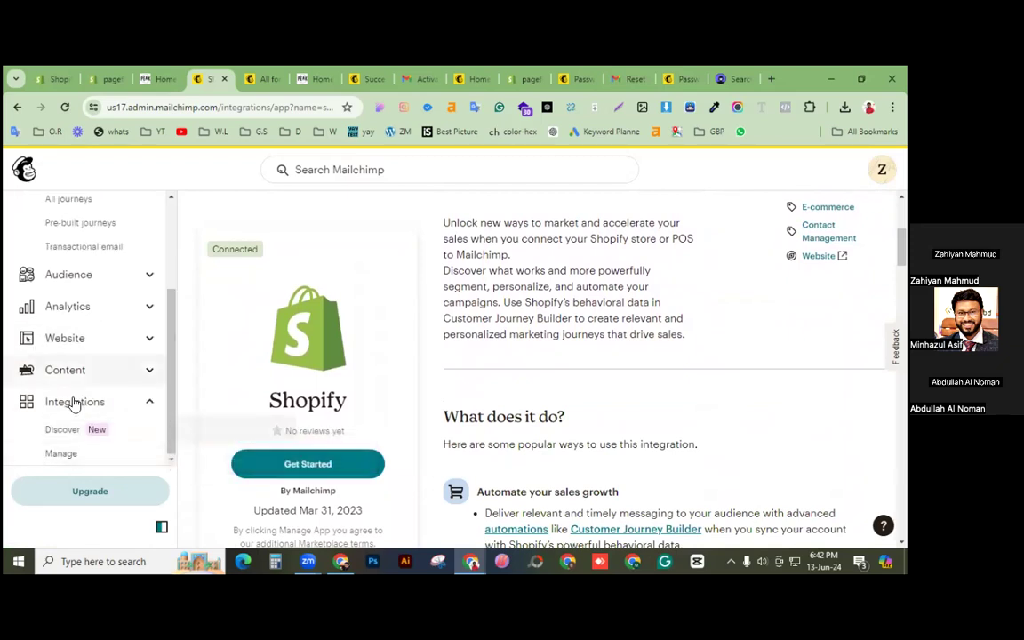
Step: Open the connected Shopify store, expand its essential automations, and view Recover abandoned carts
click(61, 455)
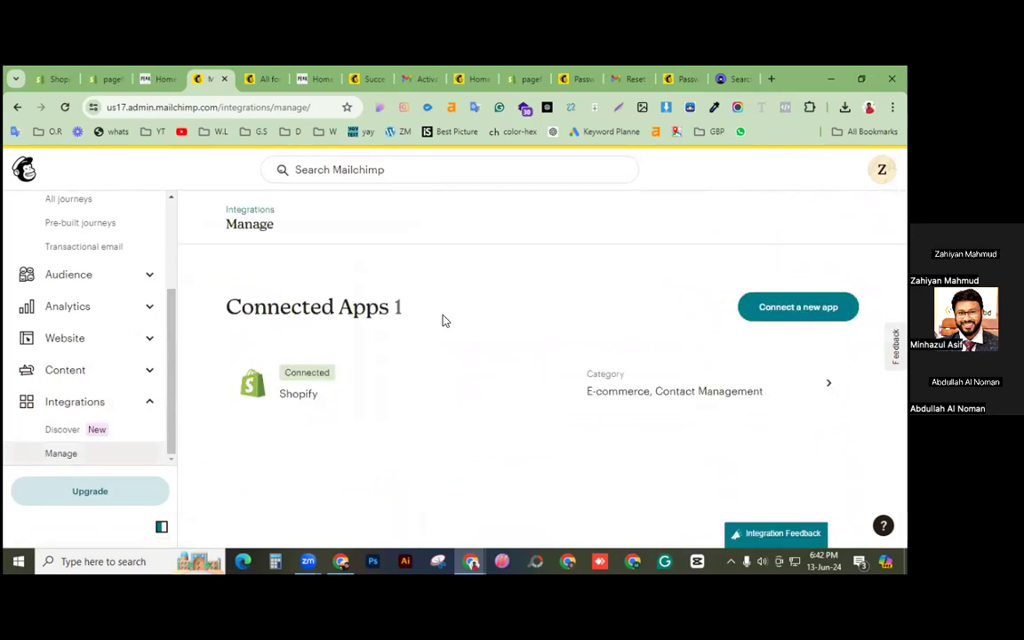
click(300, 380)
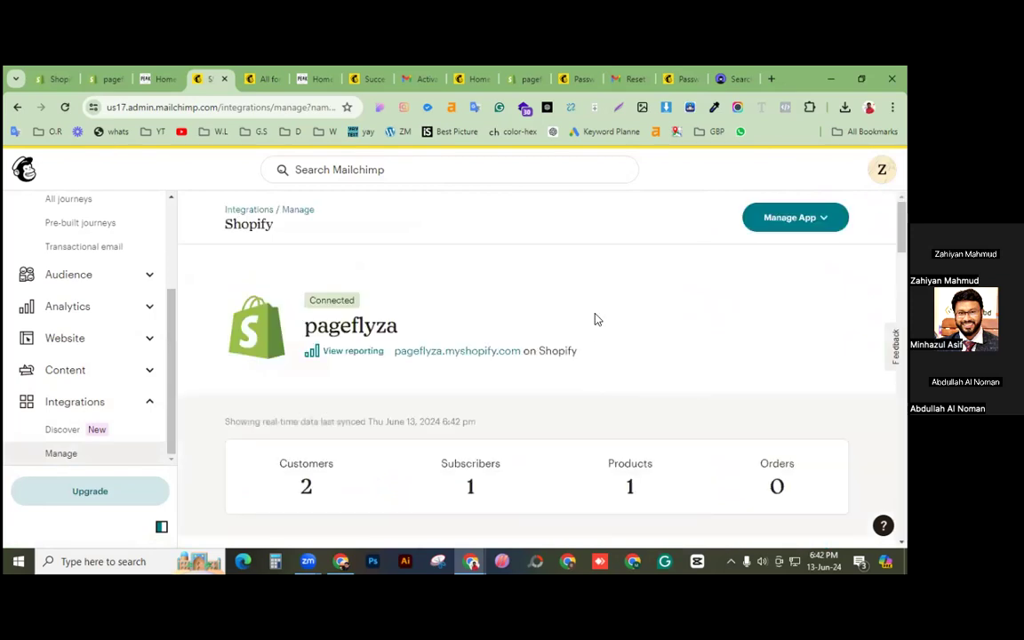
scroll(597, 320, down, 2)
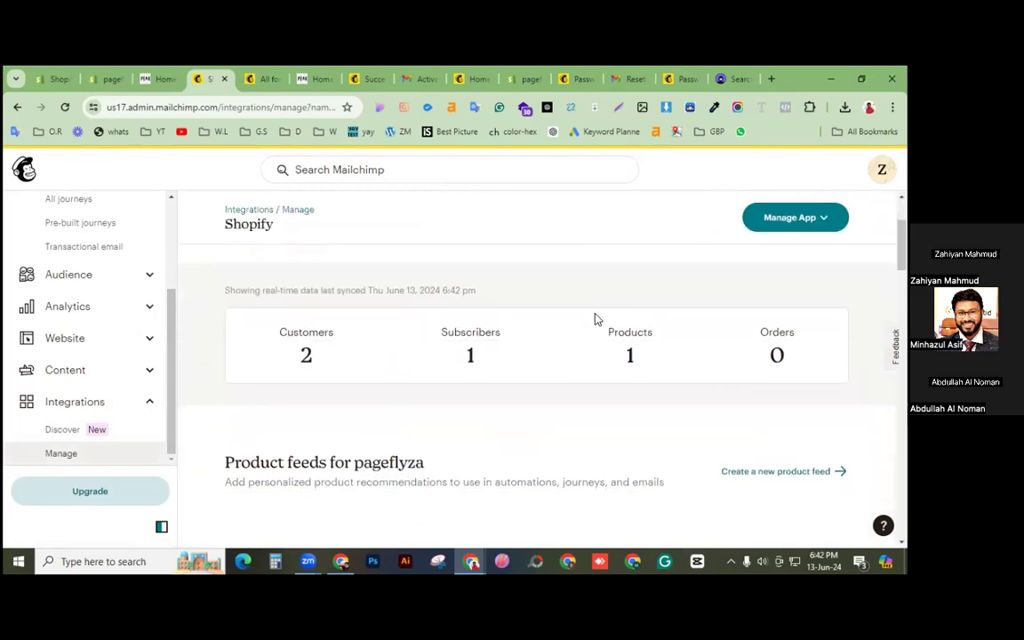
scroll(597, 319, down, 1)
scroll(597, 317, down, 3)
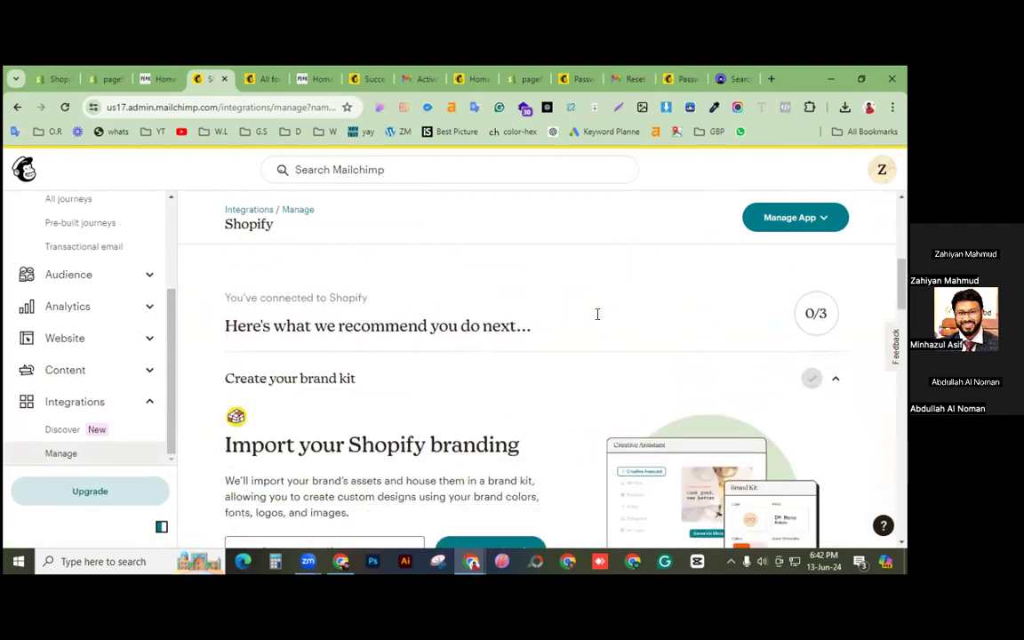
scroll(596, 315, down, 1)
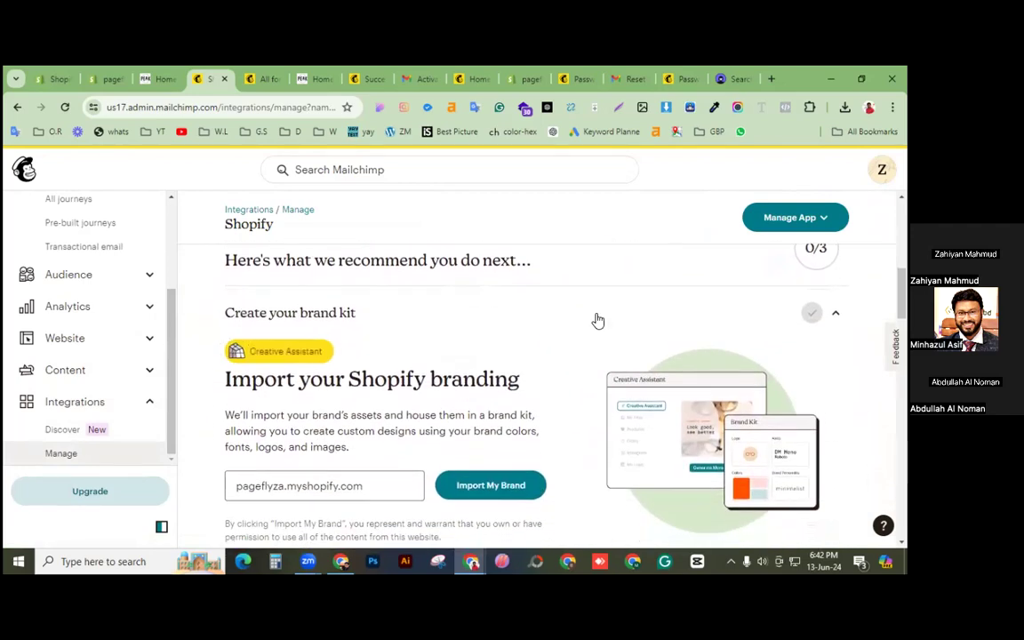
scroll(598, 321, down, 3)
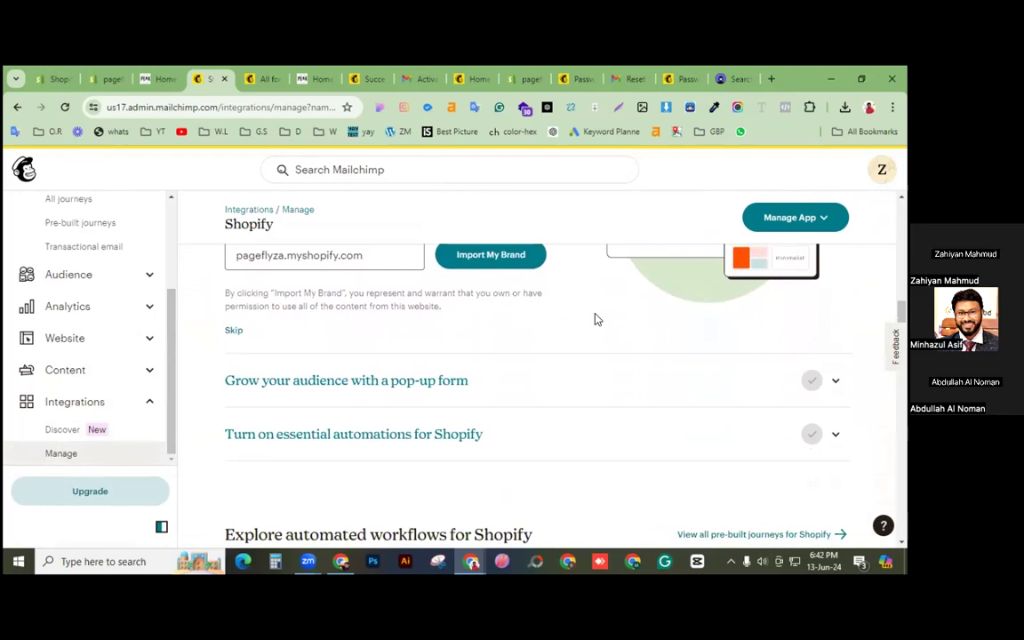
click(369, 435)
scroll(369, 443, down, 3)
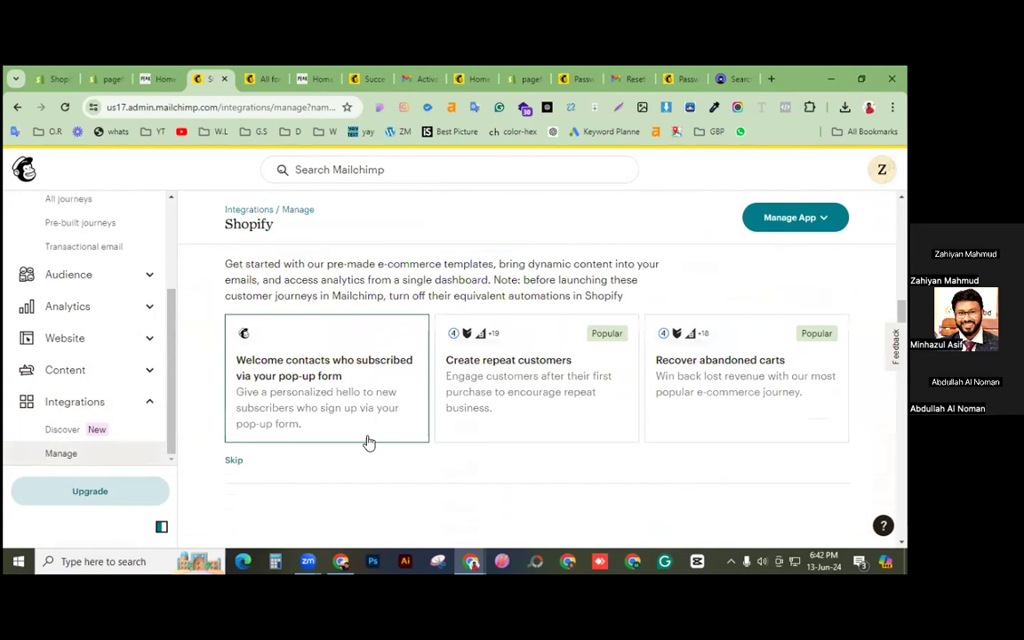
scroll(369, 442, up, 2)
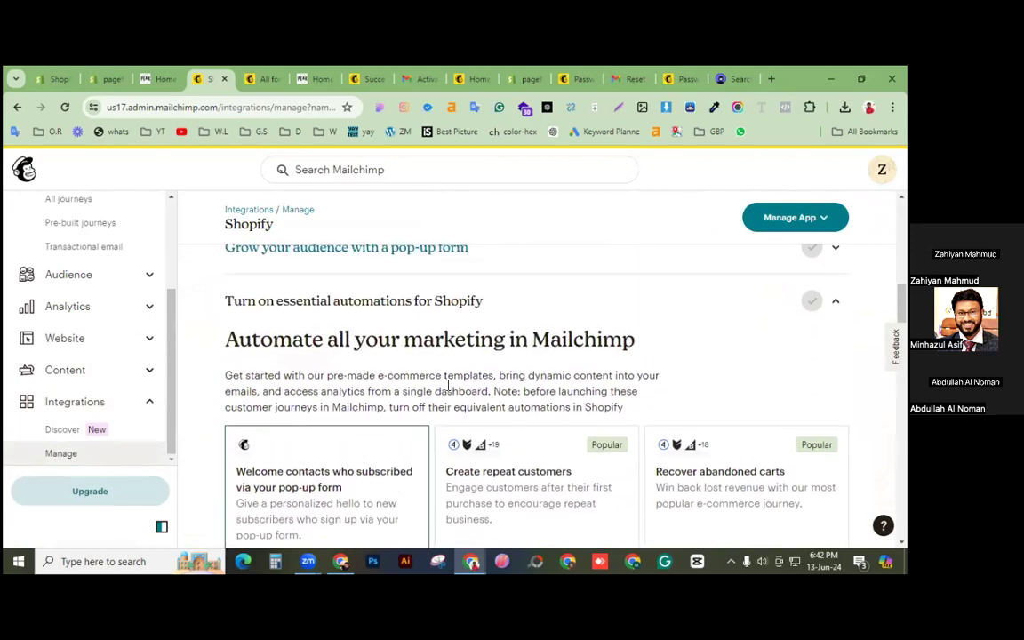
scroll(429, 396, down, 2)
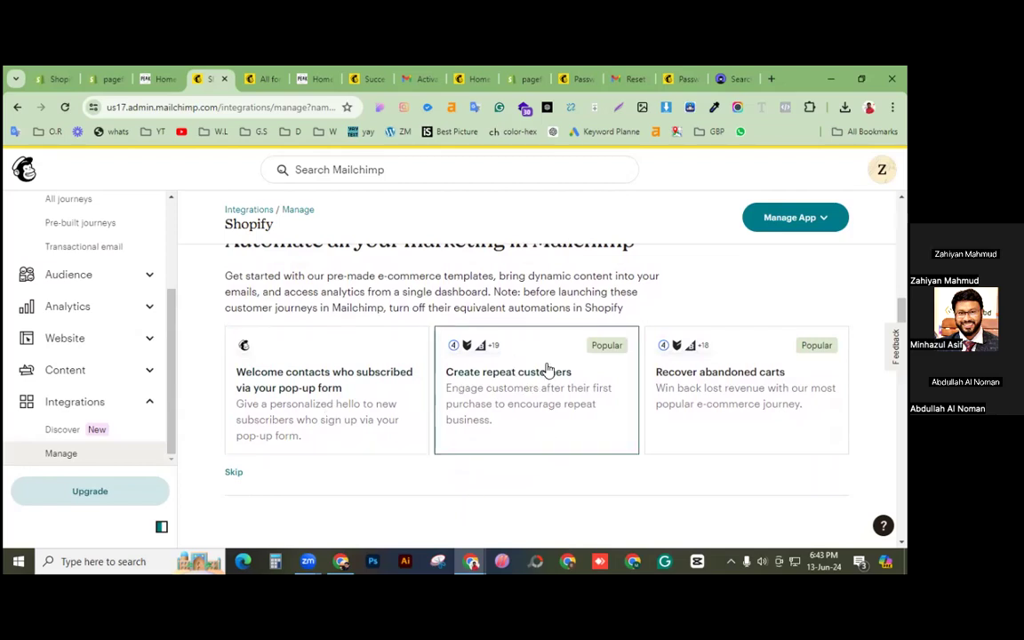
click(751, 393)
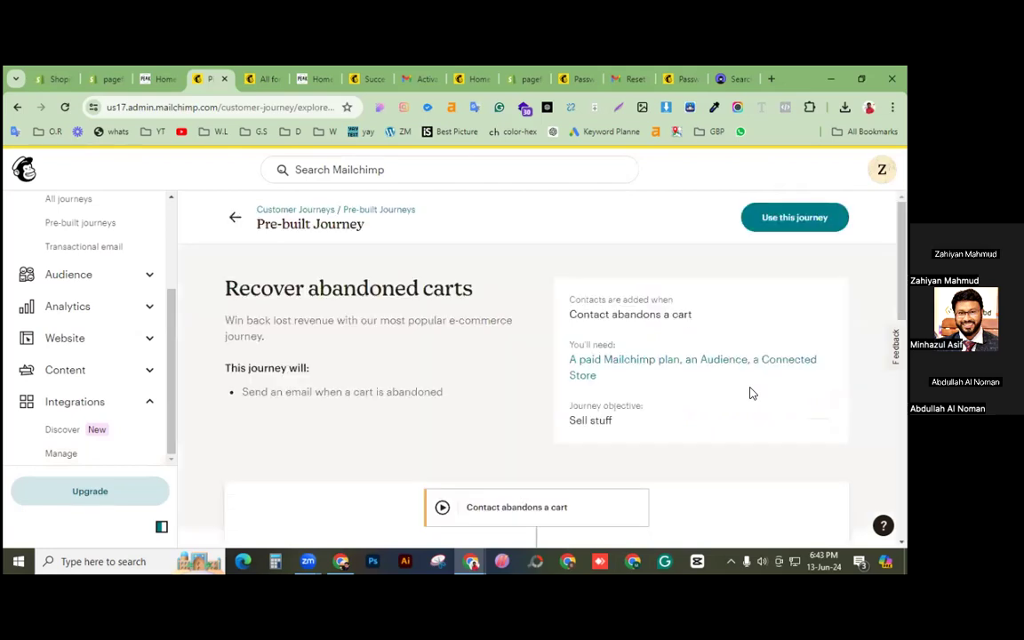
Step: Use the Recover abandoned carts template for the audience and open its reminder email's settings
click(777, 217)
click(711, 432)
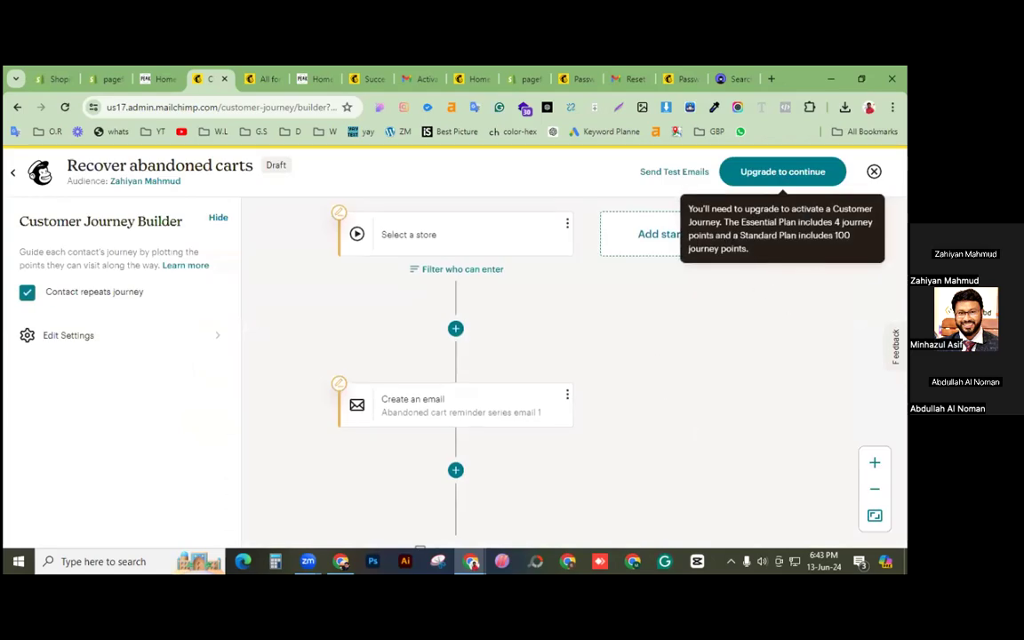
scroll(653, 328, down, 1)
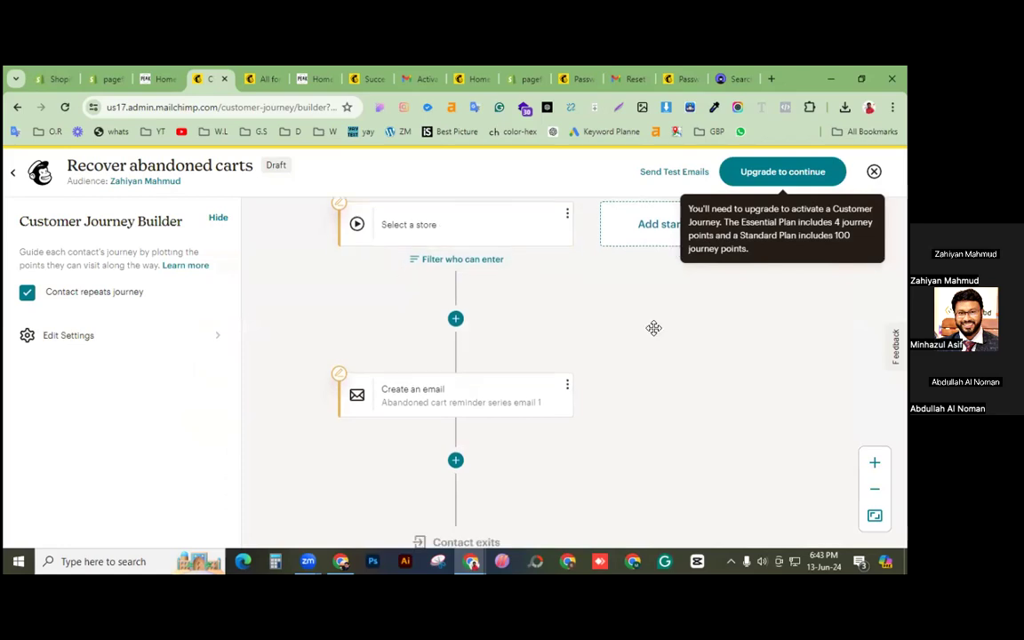
scroll(654, 329, down, 1)
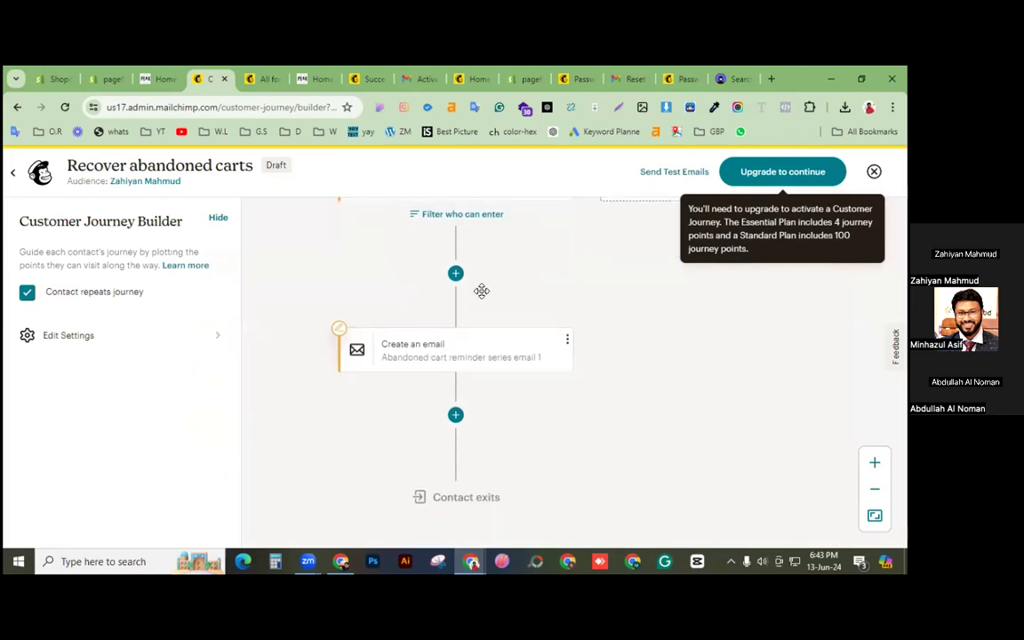
drag(489, 288, 481, 291)
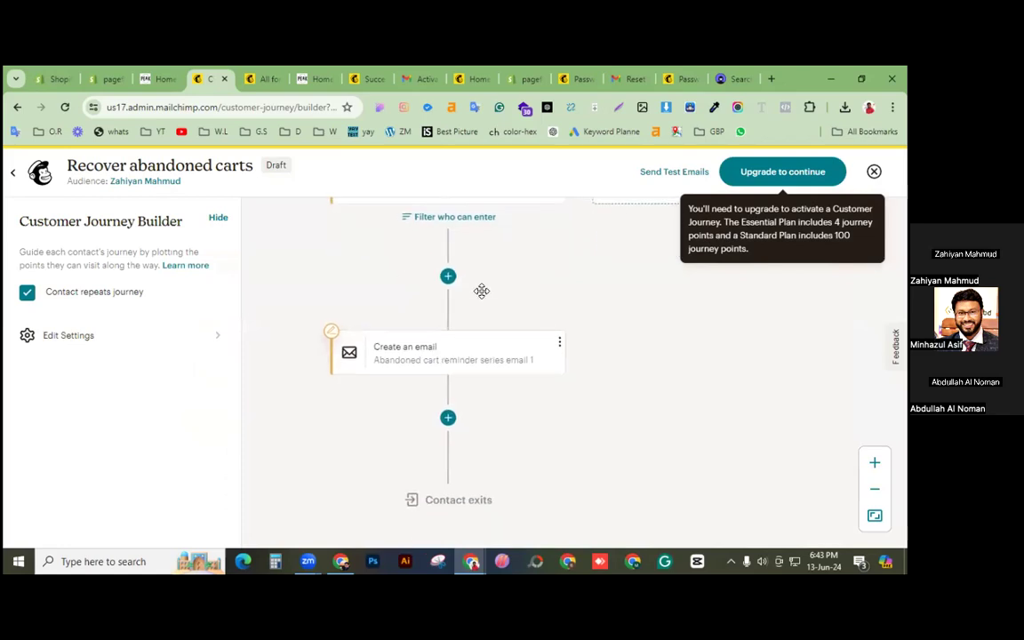
click(471, 359)
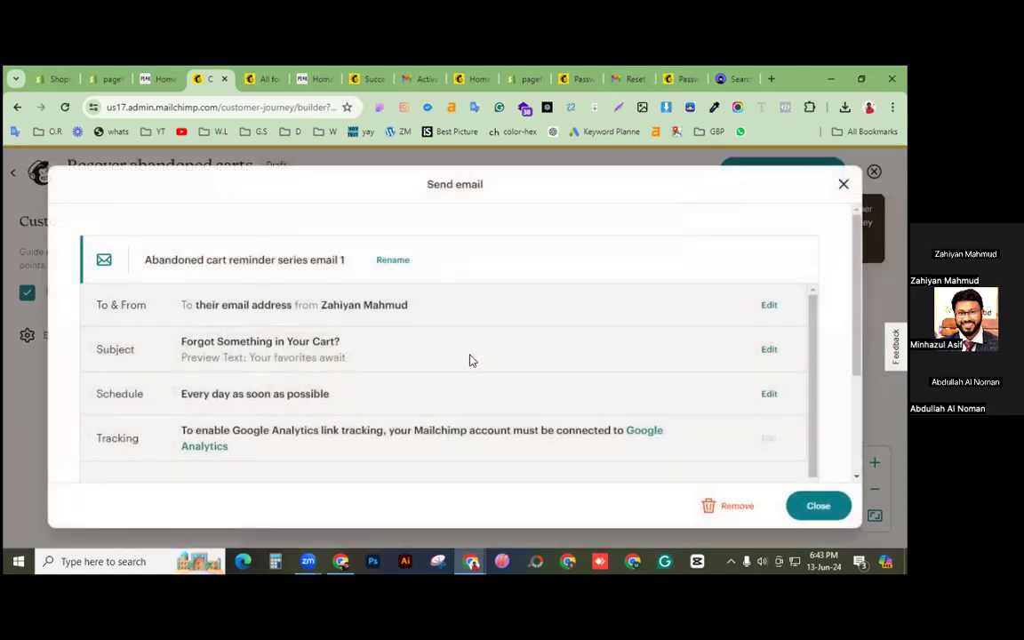
Step: Design the cart reminder email from a template, save it, and close the journey builder
scroll(631, 409, down, 5)
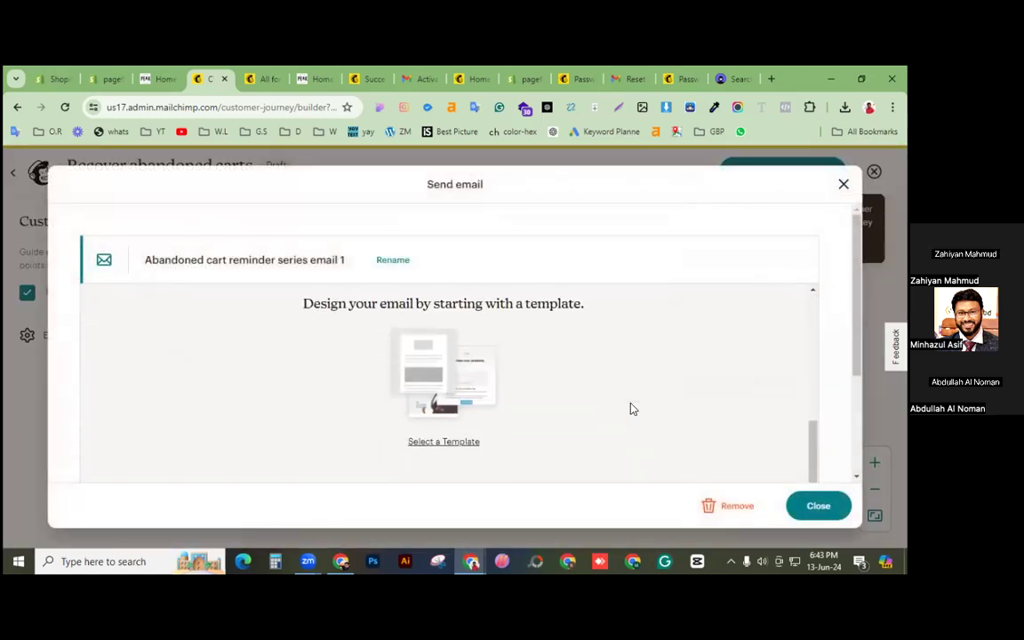
scroll(633, 410, up, 5)
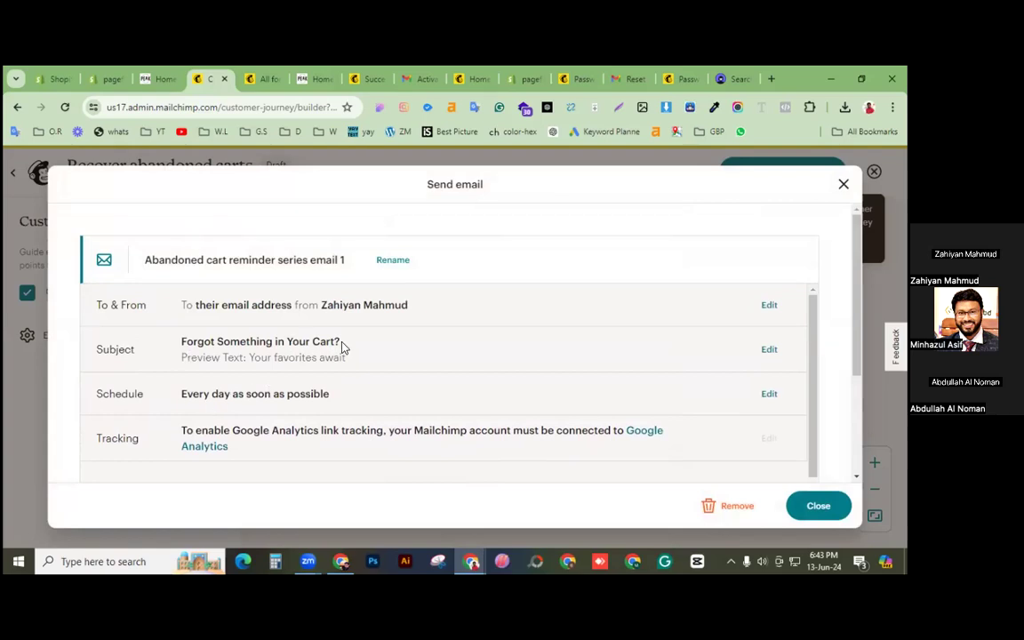
scroll(435, 387, down, 5)
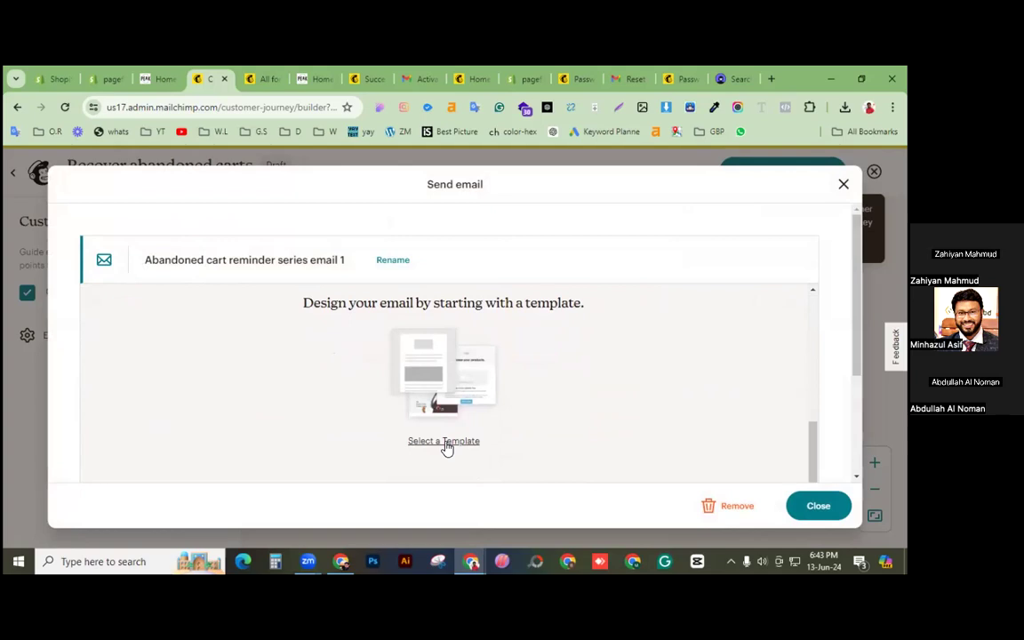
click(447, 441)
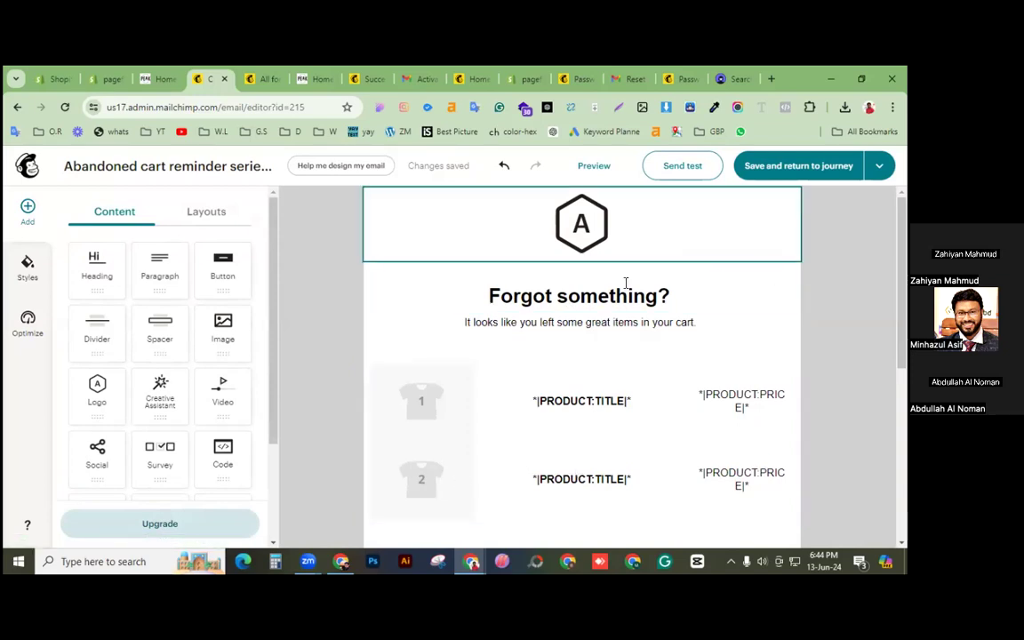
click(791, 167)
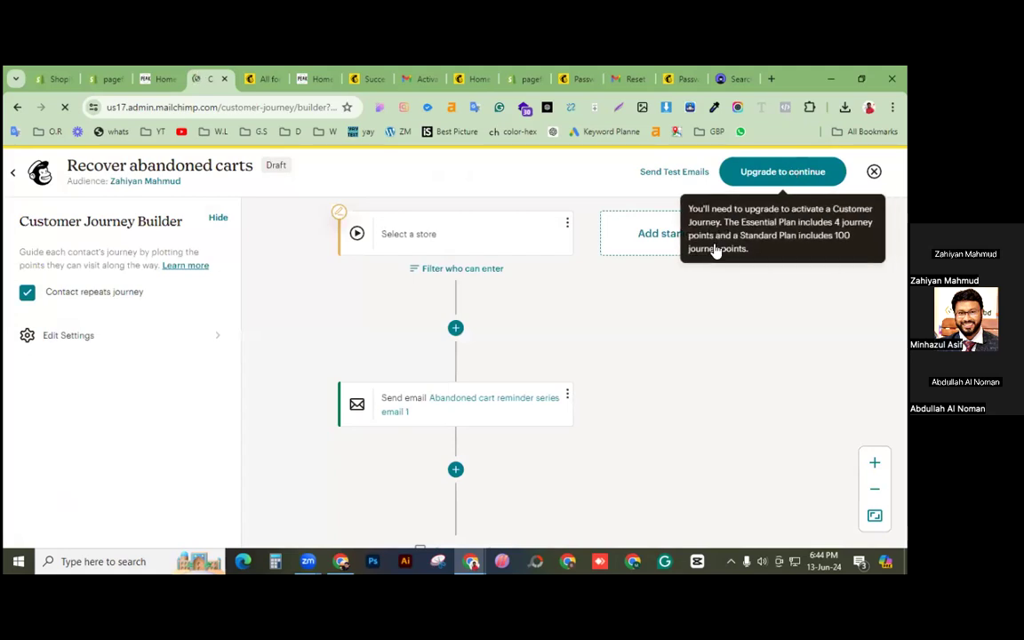
scroll(658, 368, down, 2)
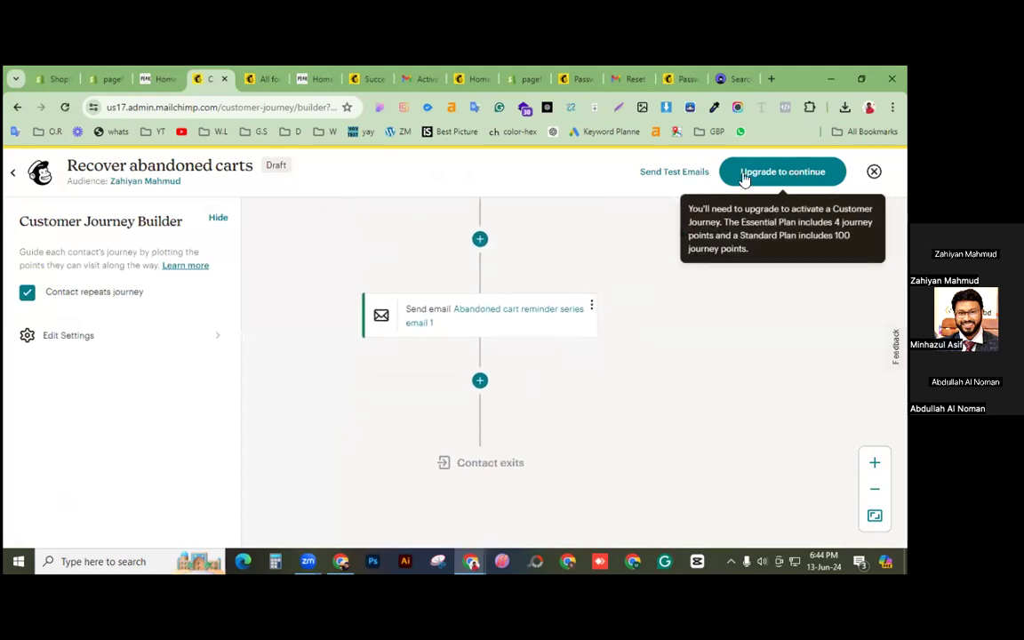
click(874, 171)
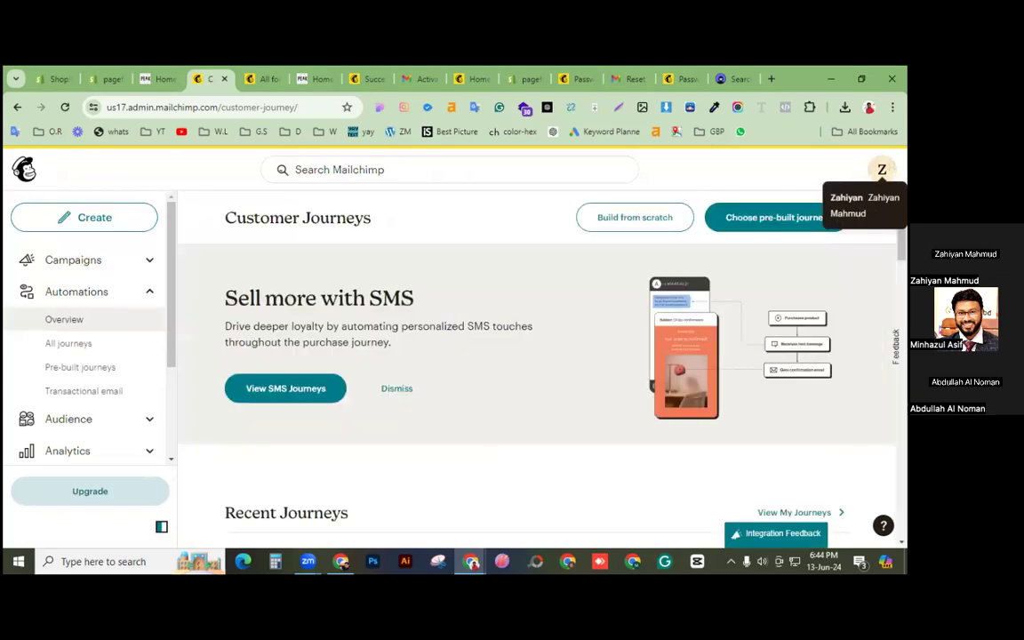
Step: Browse the pre-built journey cards, then go to Integrations > Manage listing Shopify
click(770, 226)
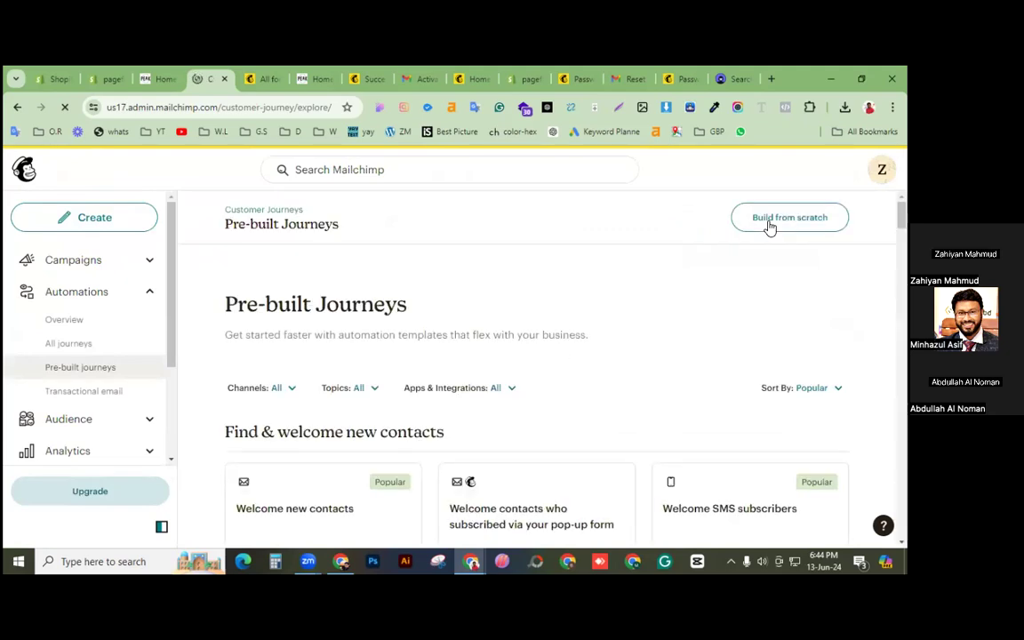
scroll(659, 290, down, 1)
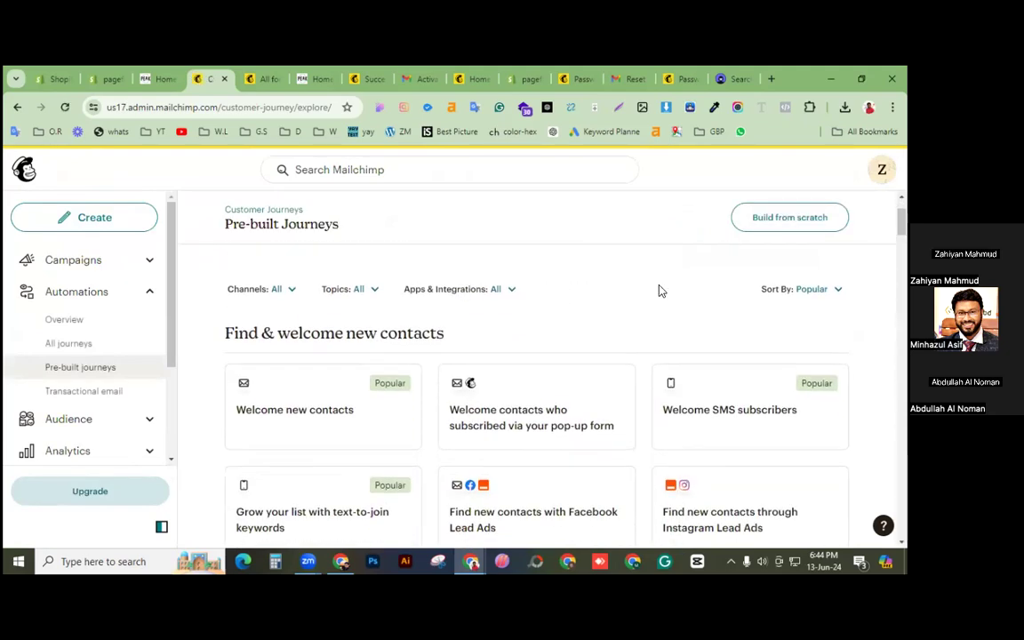
scroll(659, 291, down, 1)
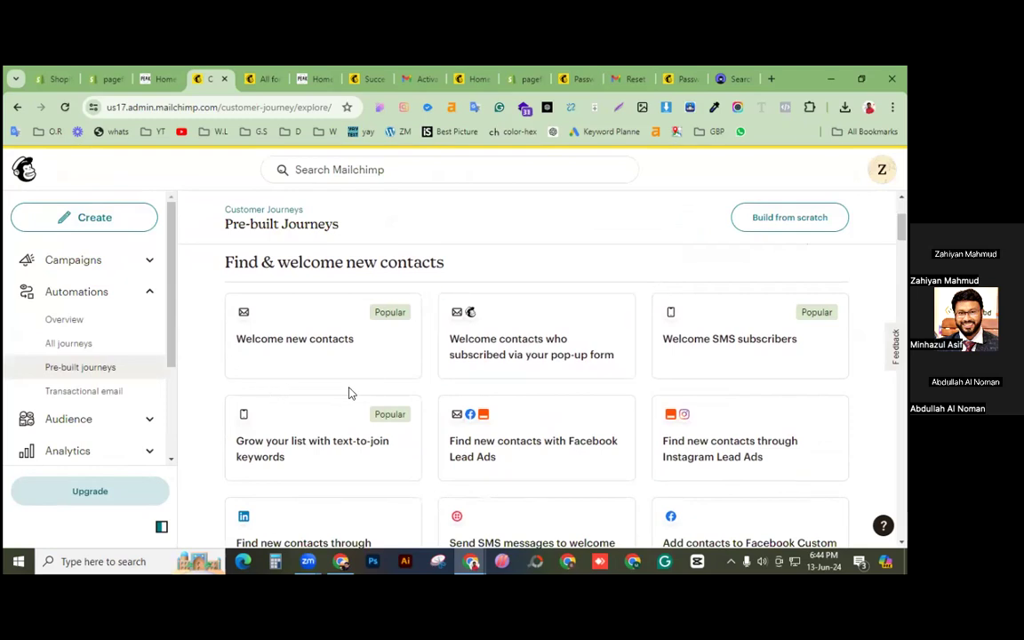
scroll(349, 393, down, 1)
scroll(349, 393, down, 2)
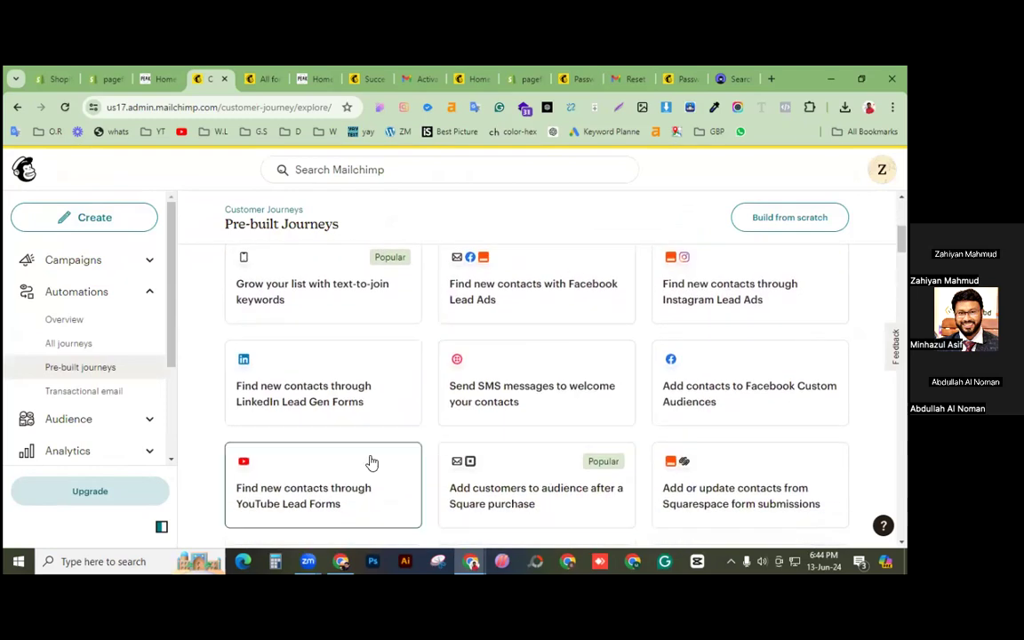
scroll(109, 384, down, 2)
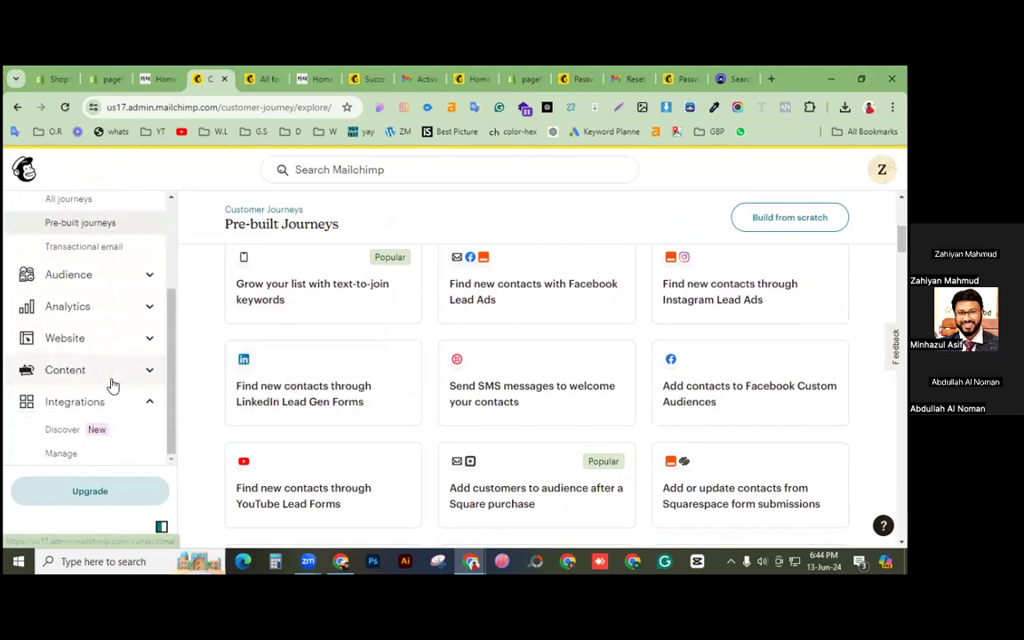
click(61, 455)
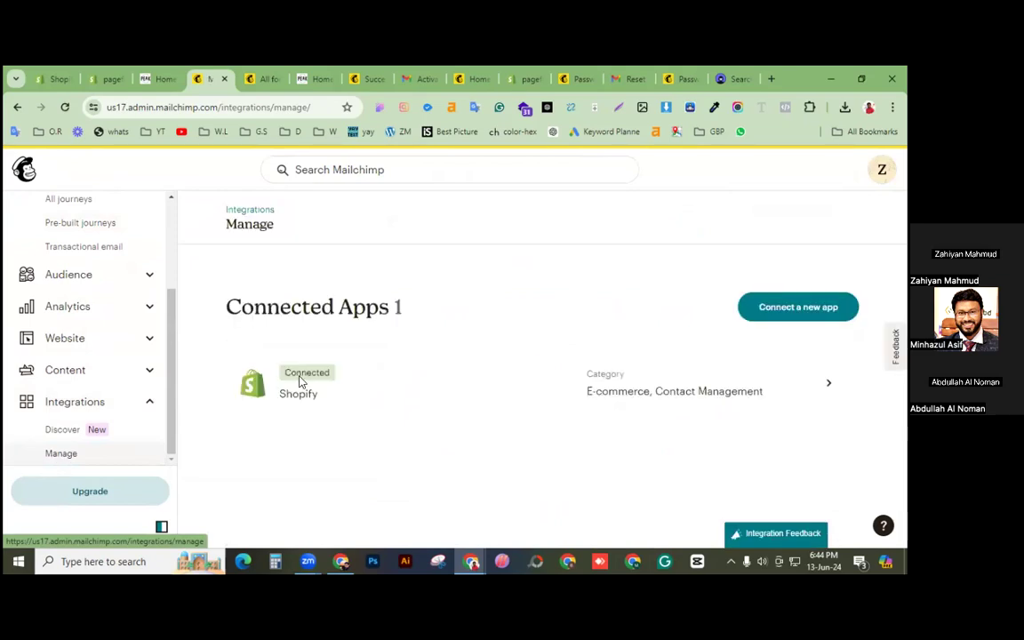
Step: Open the Shopify integration details, expand 'Turn on essential automations for Shopify', and scroll to its workflow suggestions
click(626, 388)
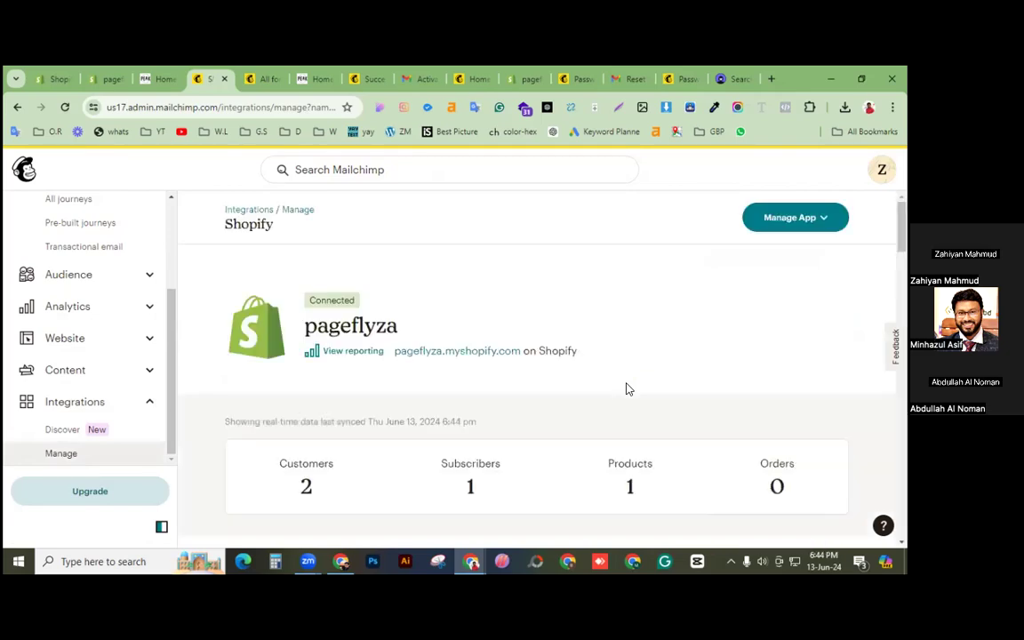
scroll(626, 389, down, 10)
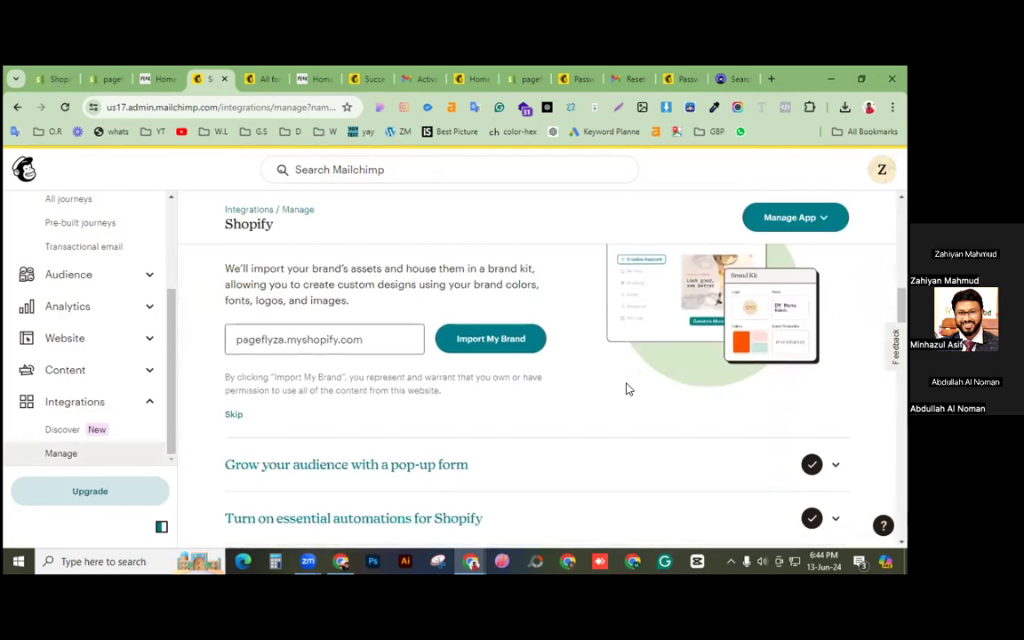
scroll(626, 389, down, 1)
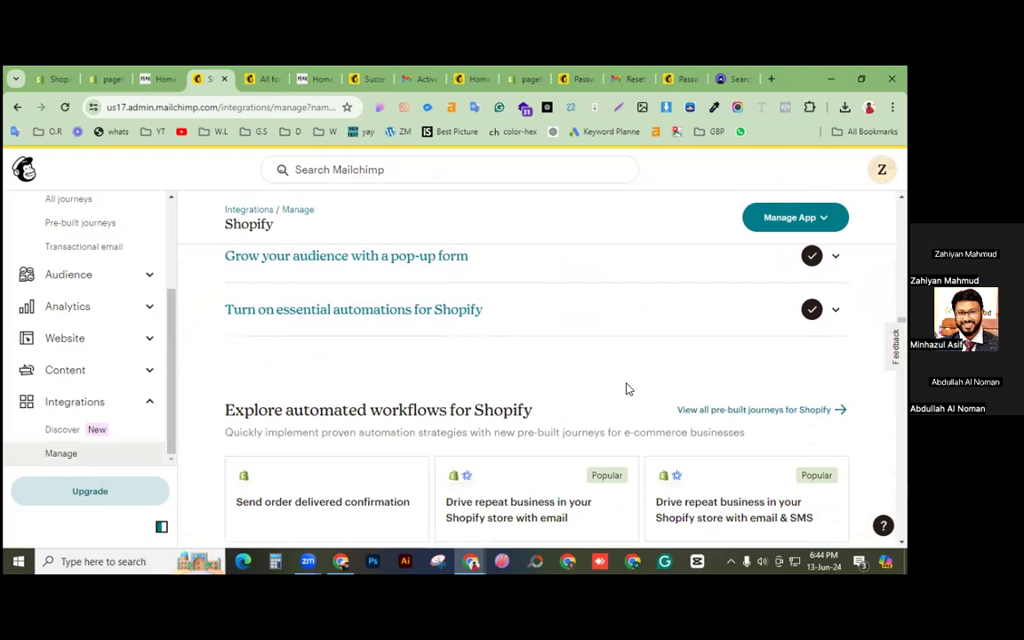
scroll(531, 389, up, 1)
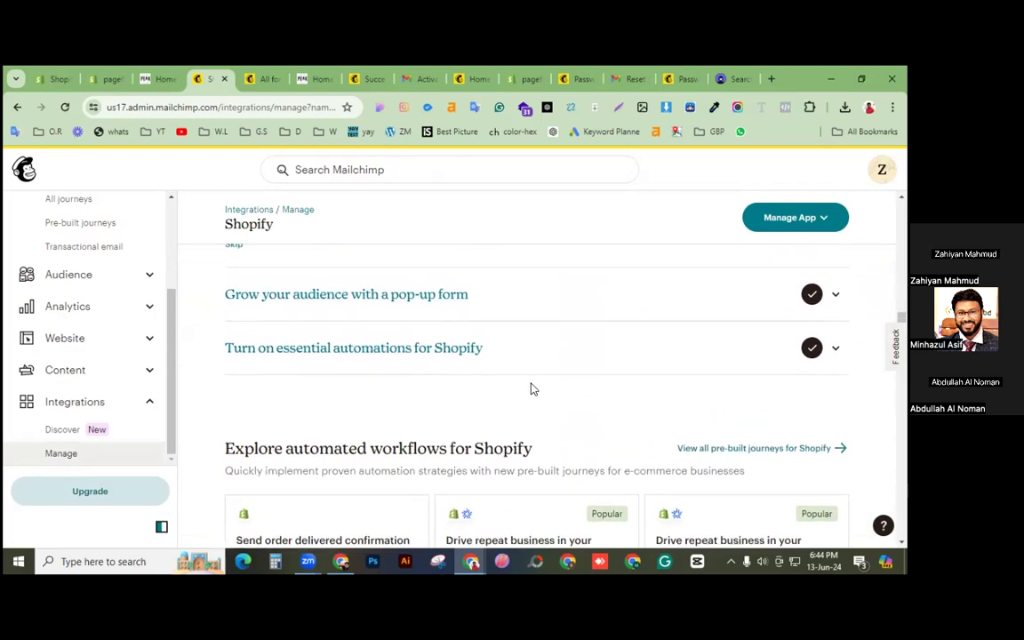
click(453, 356)
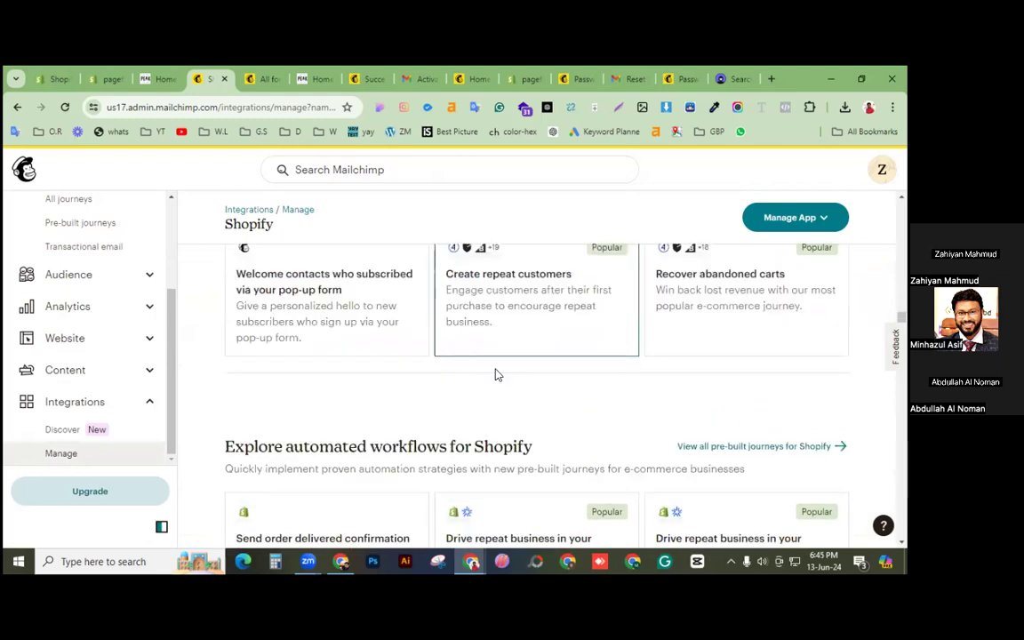
scroll(544, 405, up, 1)
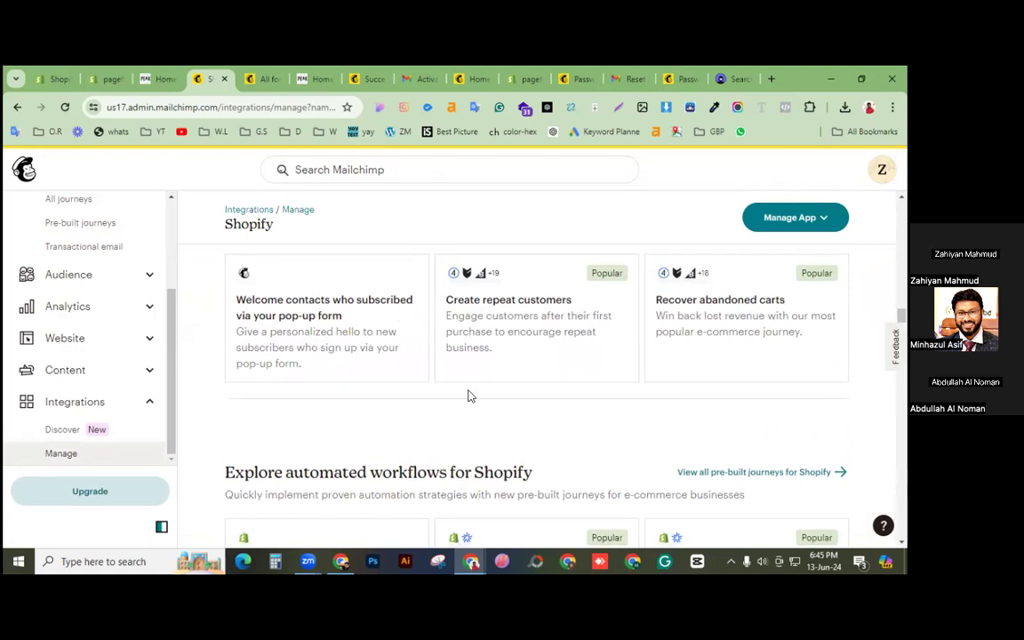
scroll(469, 395, up, 1)
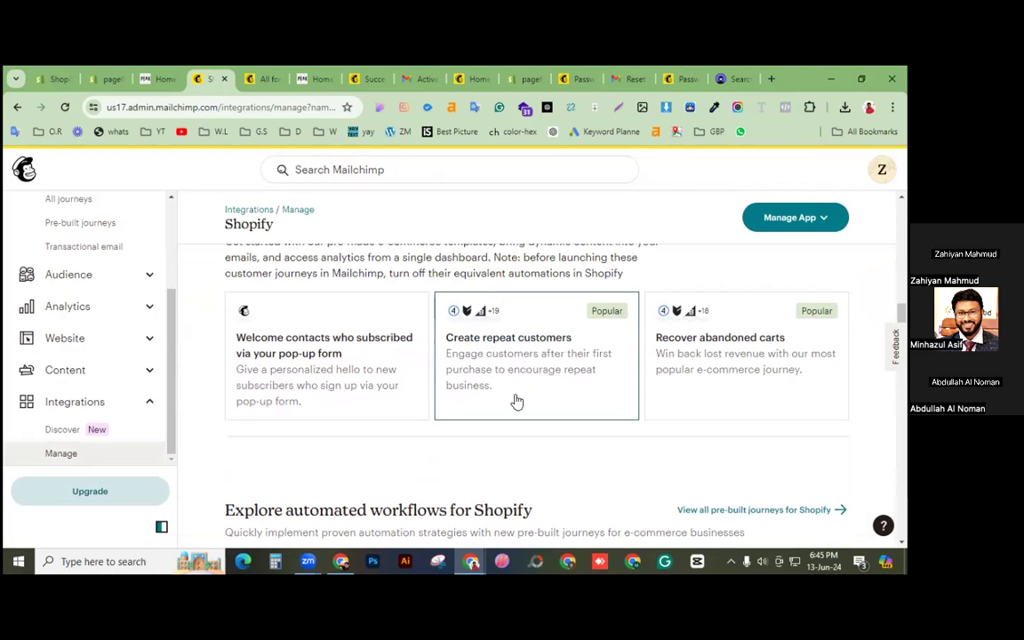
scroll(524, 391, down, 3)
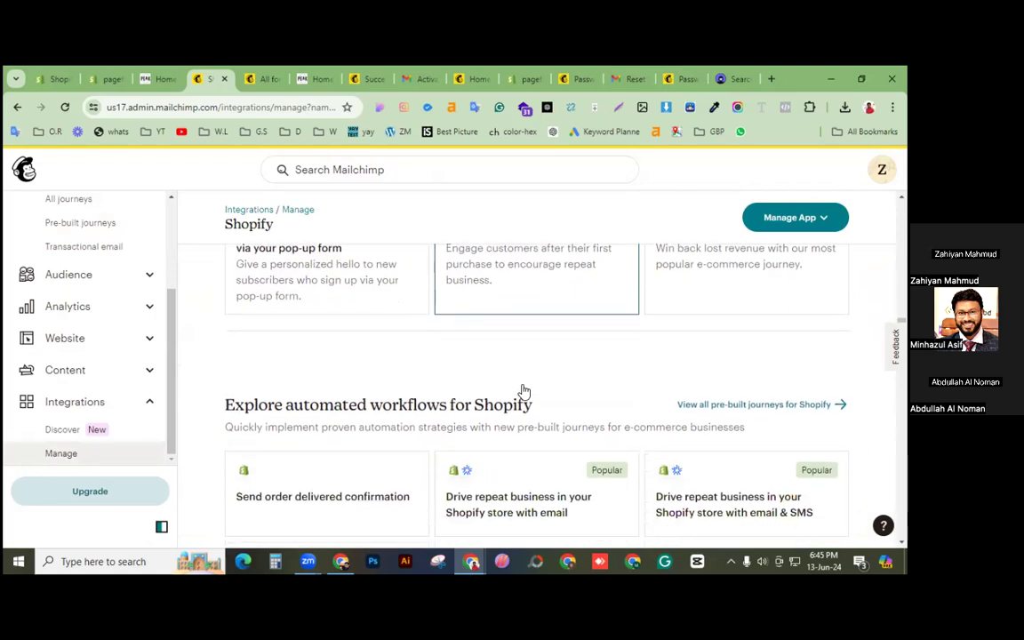
scroll(525, 384, down, 2)
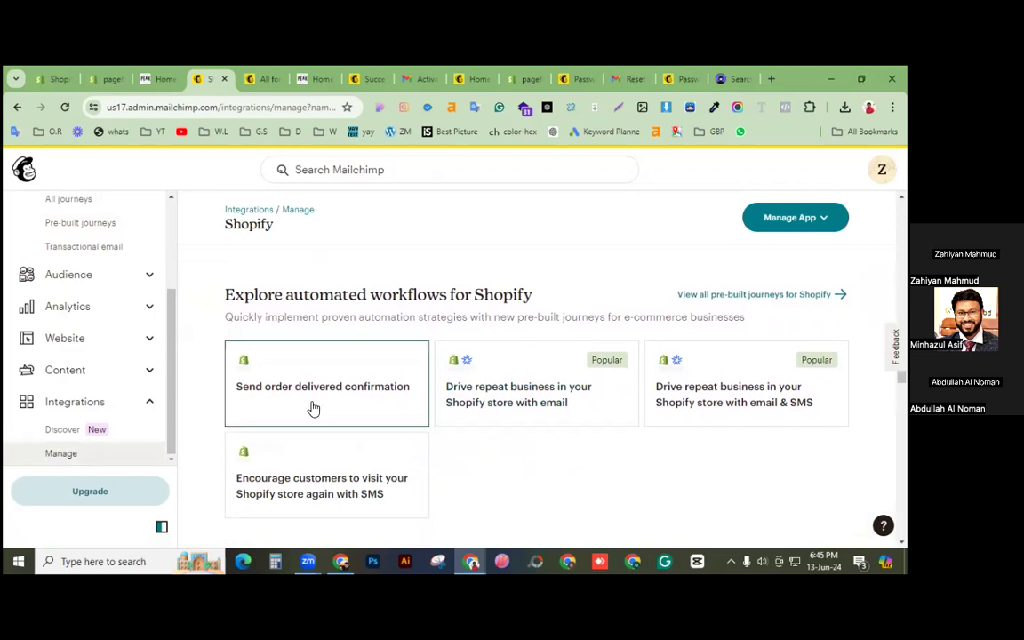
Step: Open the 'Send order delivered confirmation' journey and review its delivery trigger, send-email step and exit
click(356, 388)
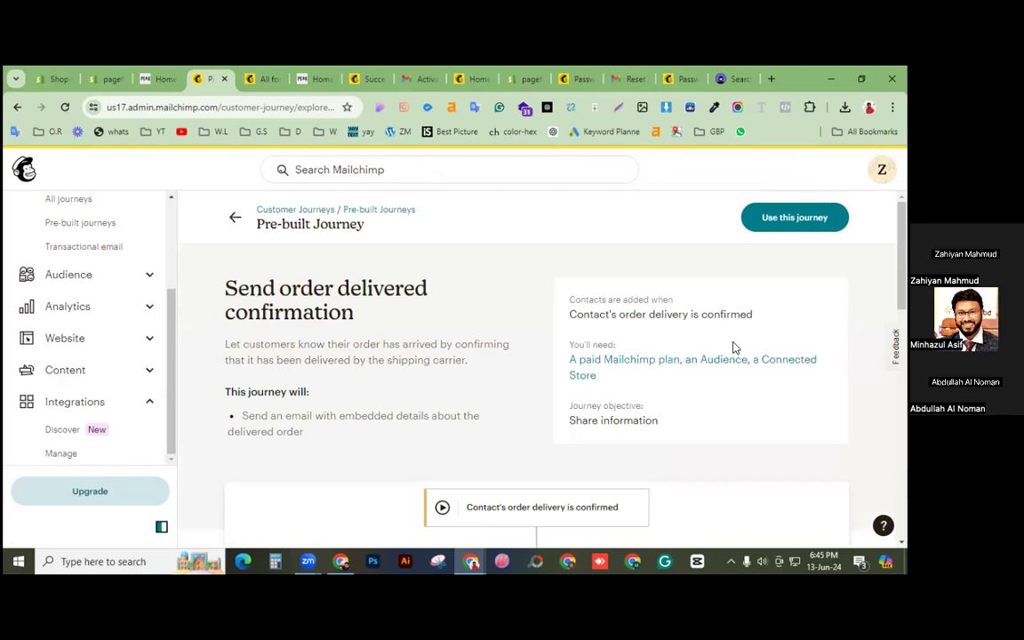
scroll(767, 371, down, 2)
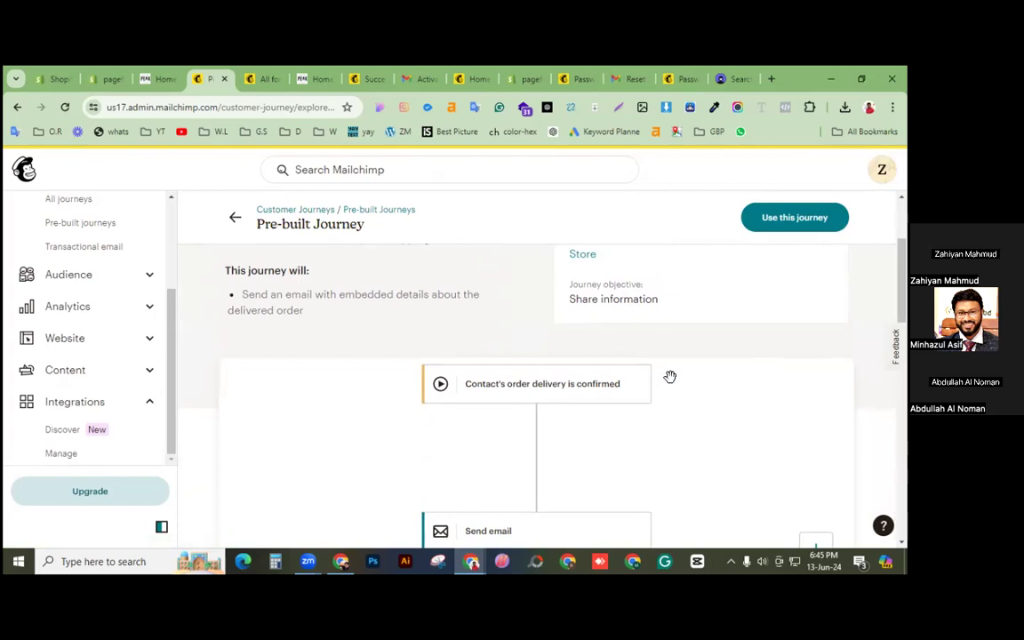
scroll(721, 397, up, 1)
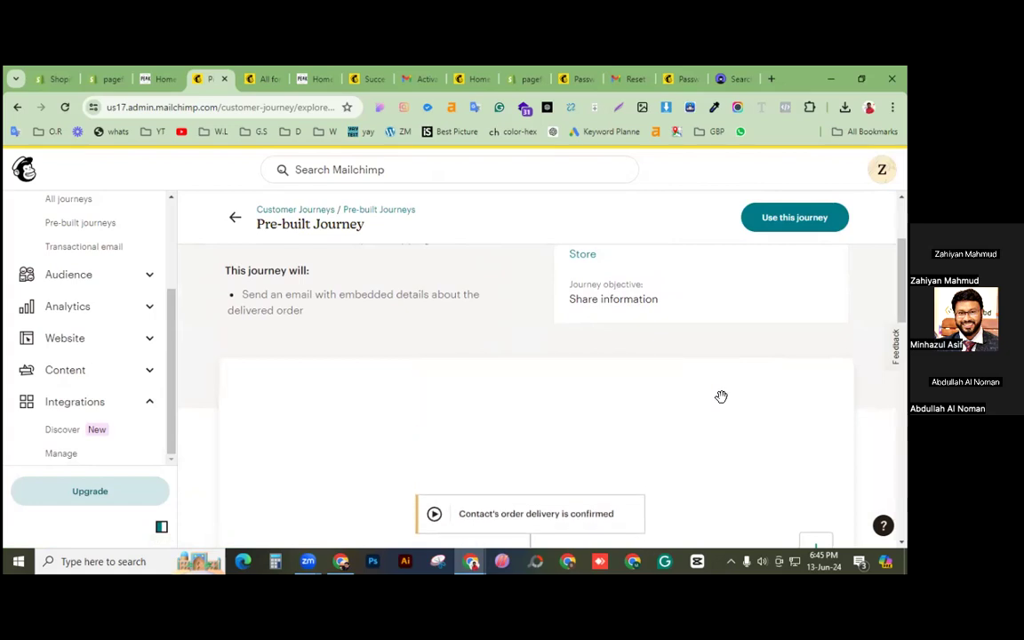
scroll(721, 396, down, 1)
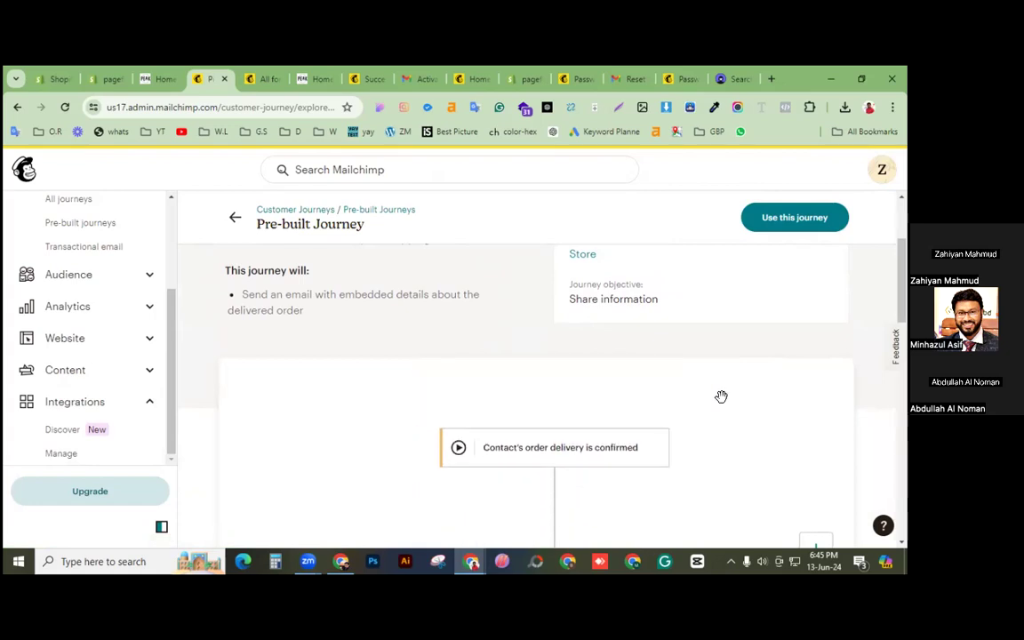
scroll(721, 397, down, 1)
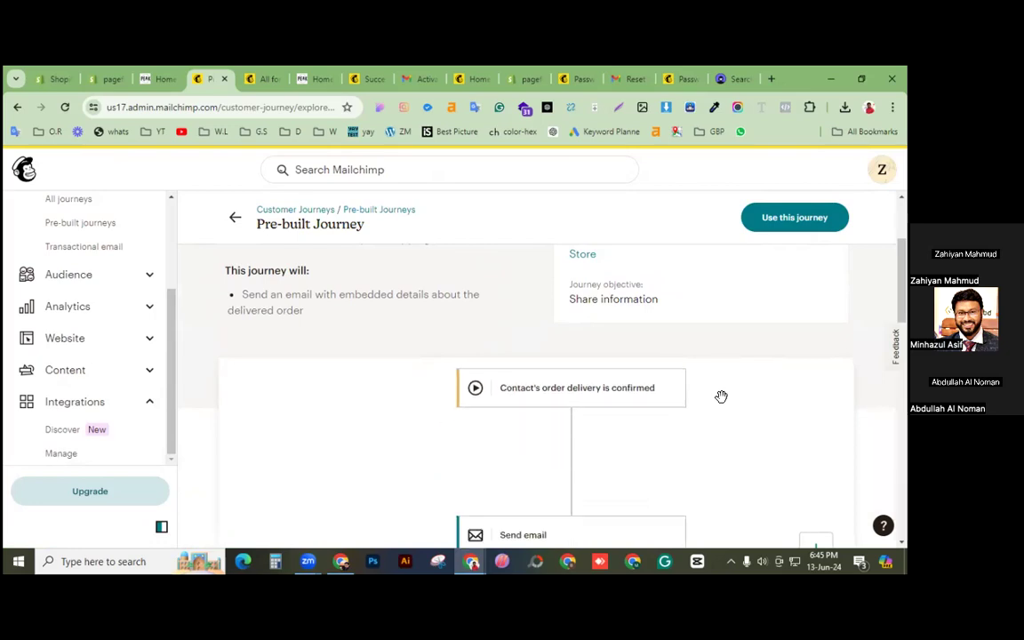
scroll(538, 395, down, 1)
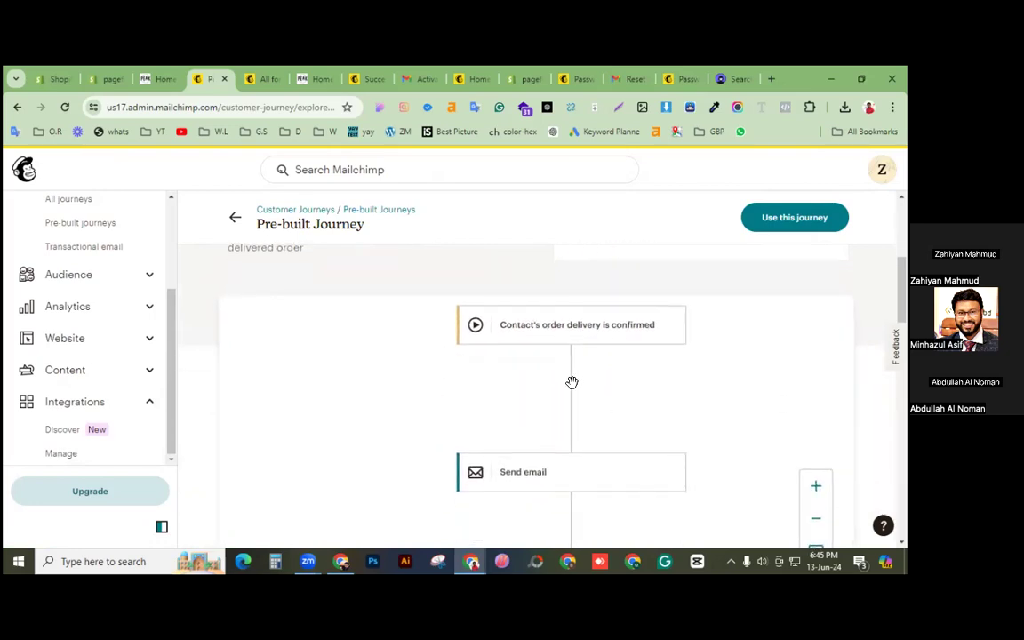
scroll(658, 382, down, 1)
scroll(652, 400, down, 1)
scroll(652, 400, down, 1)
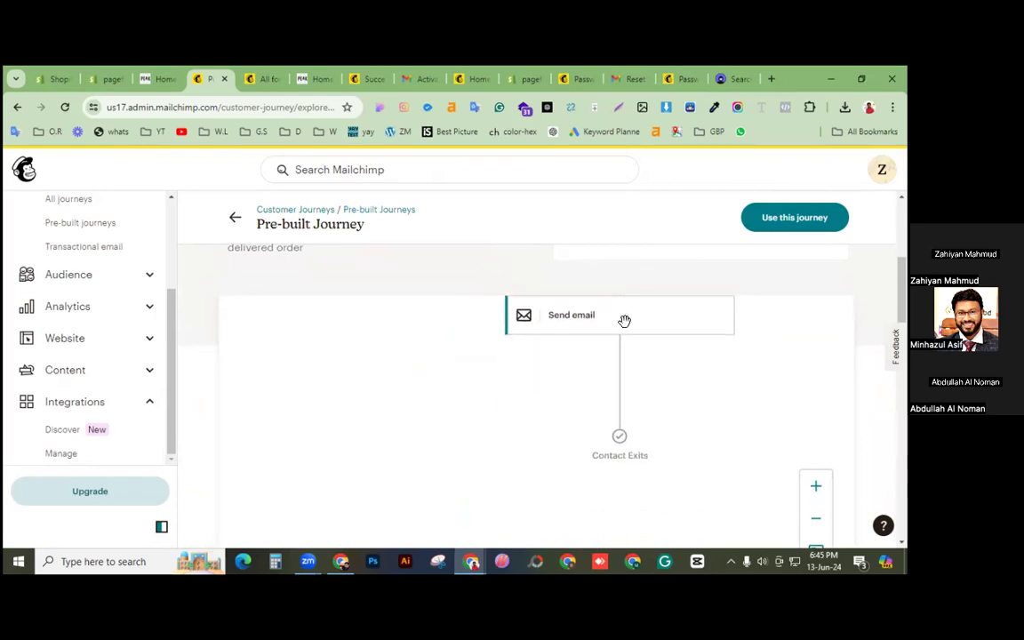
scroll(519, 382, up, 1)
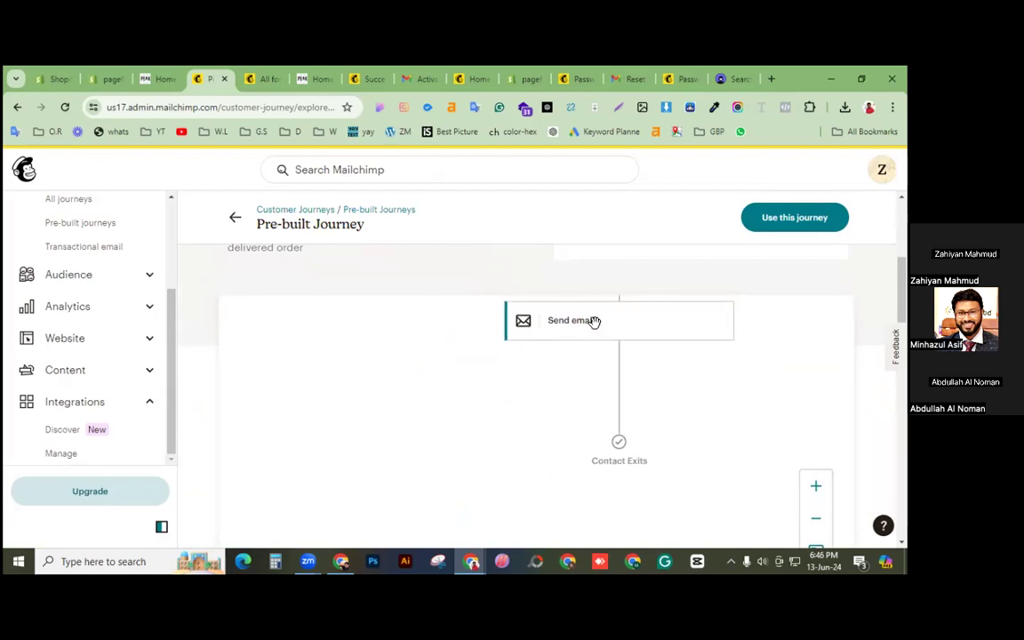
Step: Create the order delivered journey from the template and open its 'Create an email' step in the email editor
click(794, 218)
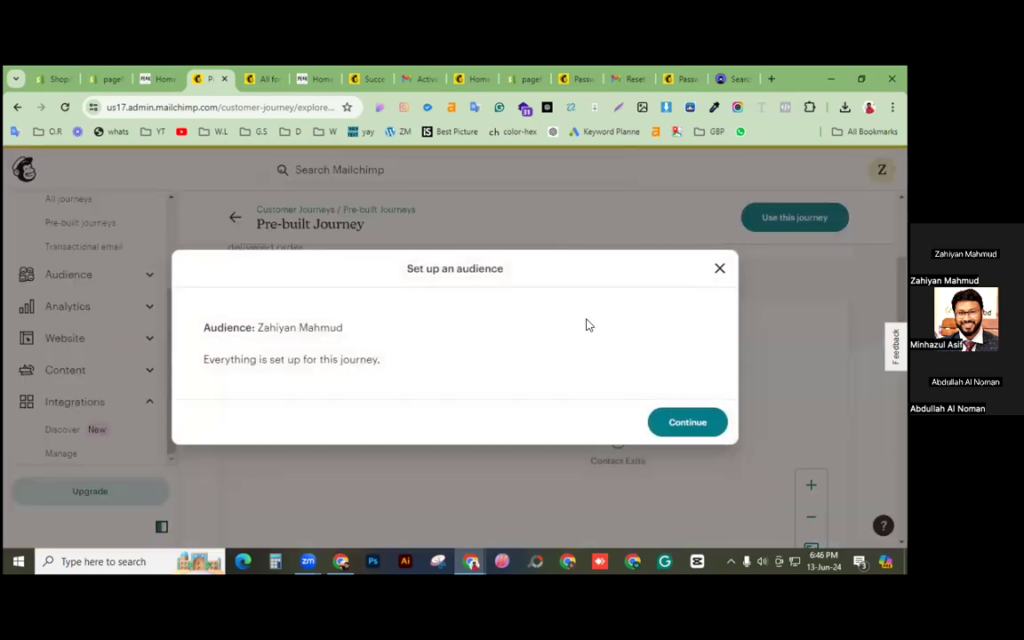
click(698, 426)
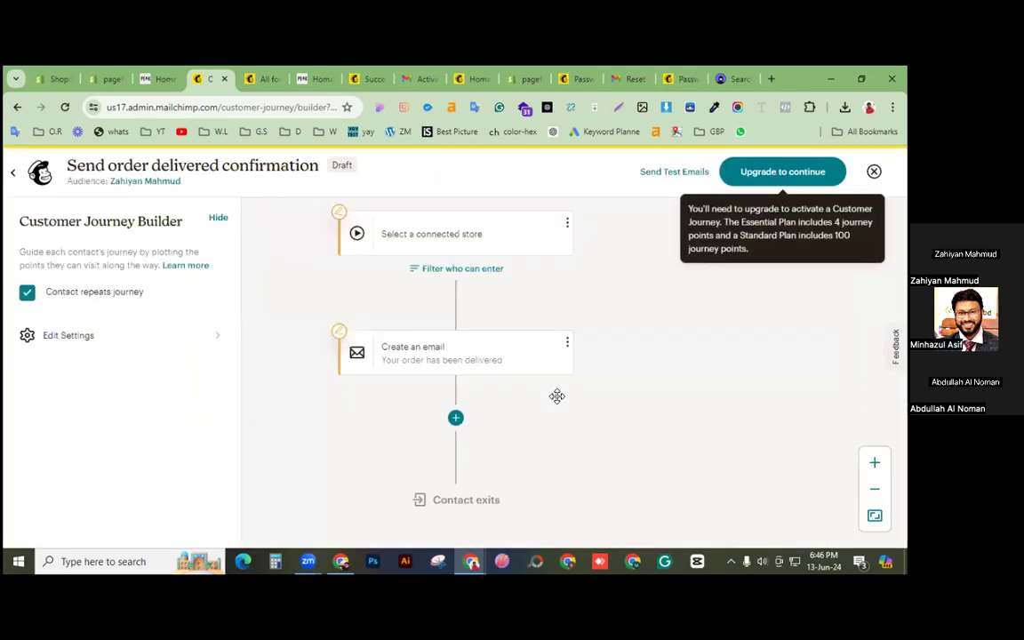
click(504, 348)
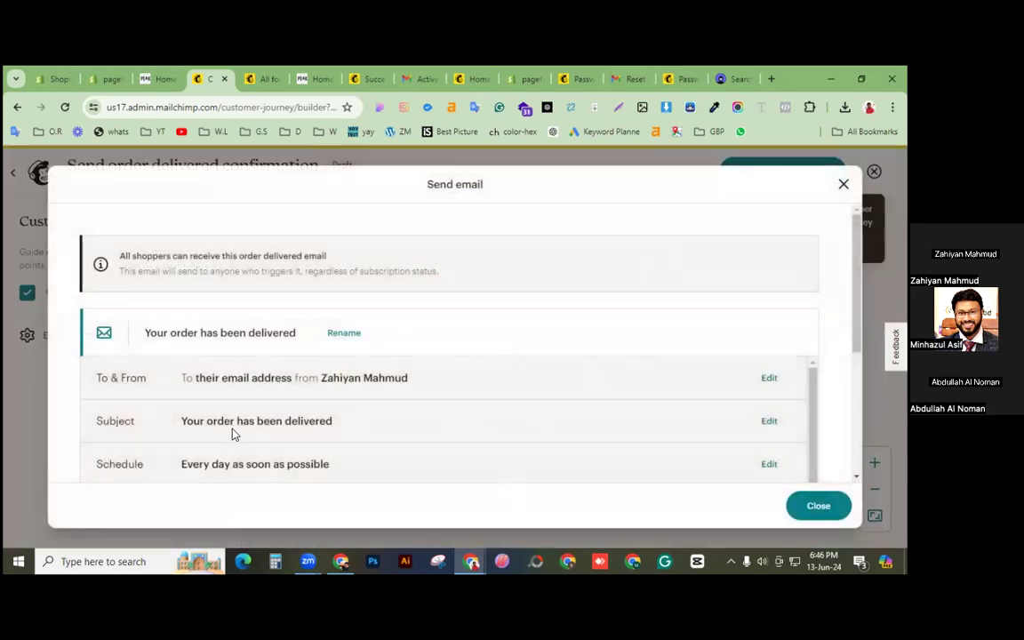
scroll(325, 427, down, 3)
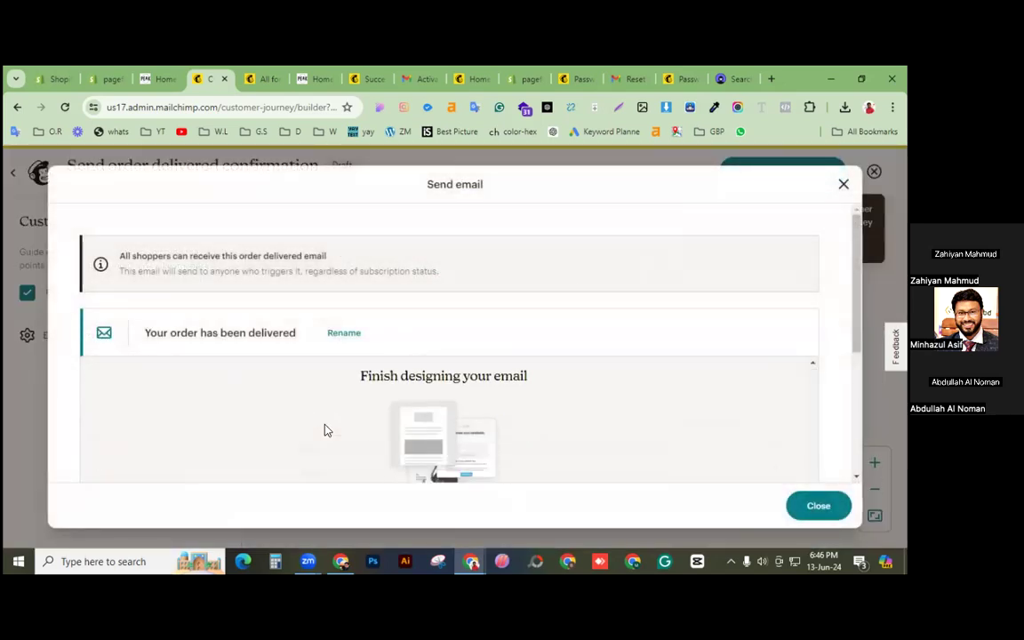
scroll(472, 442, down, 2)
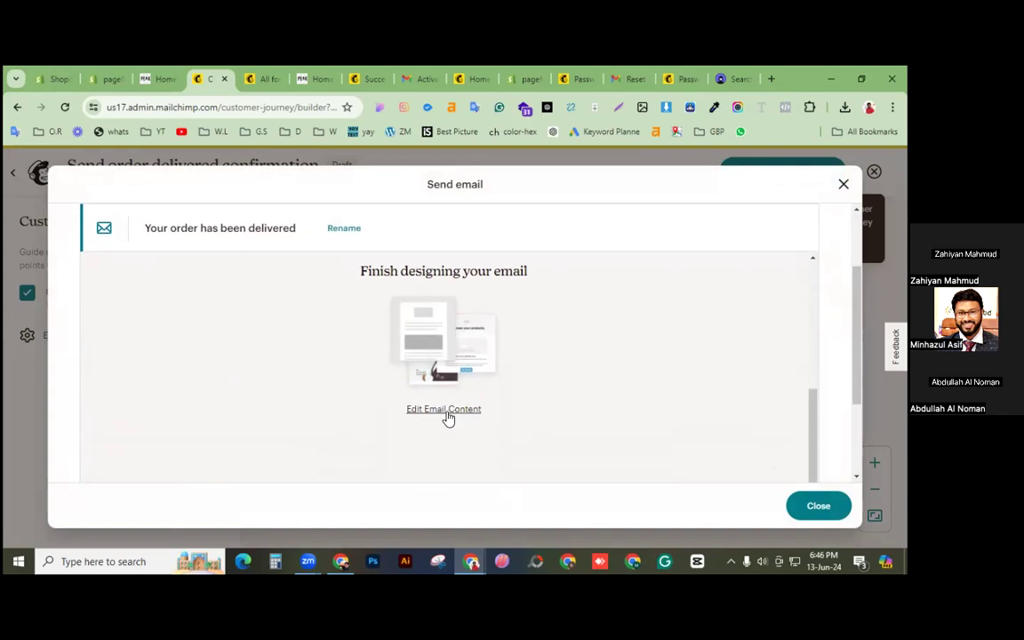
click(445, 411)
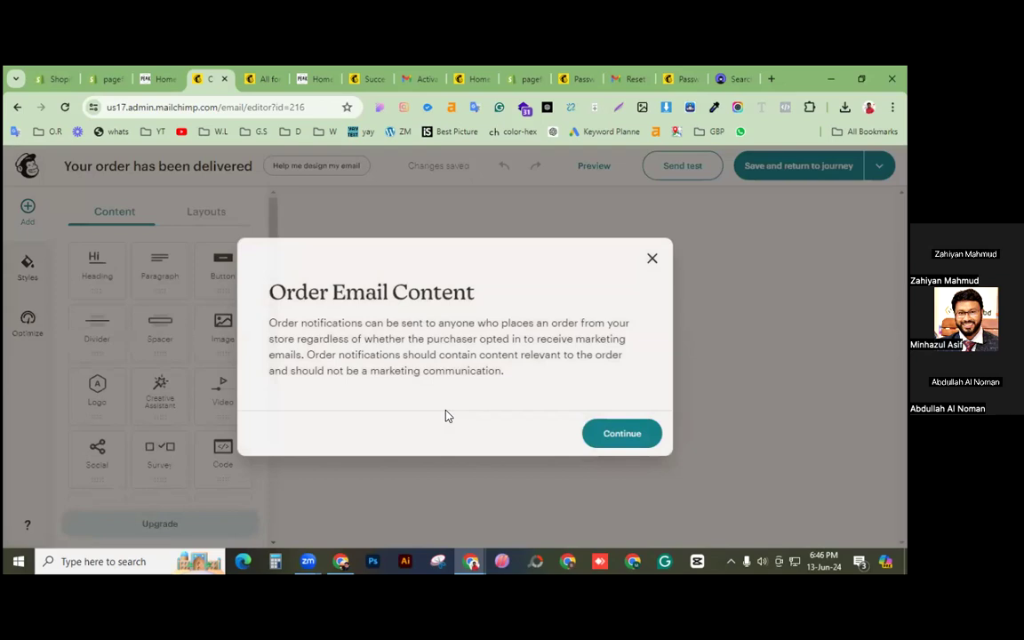
Step: Dismiss the Order Email Content notice, look through the delivered email, and save it back to the journey
click(652, 260)
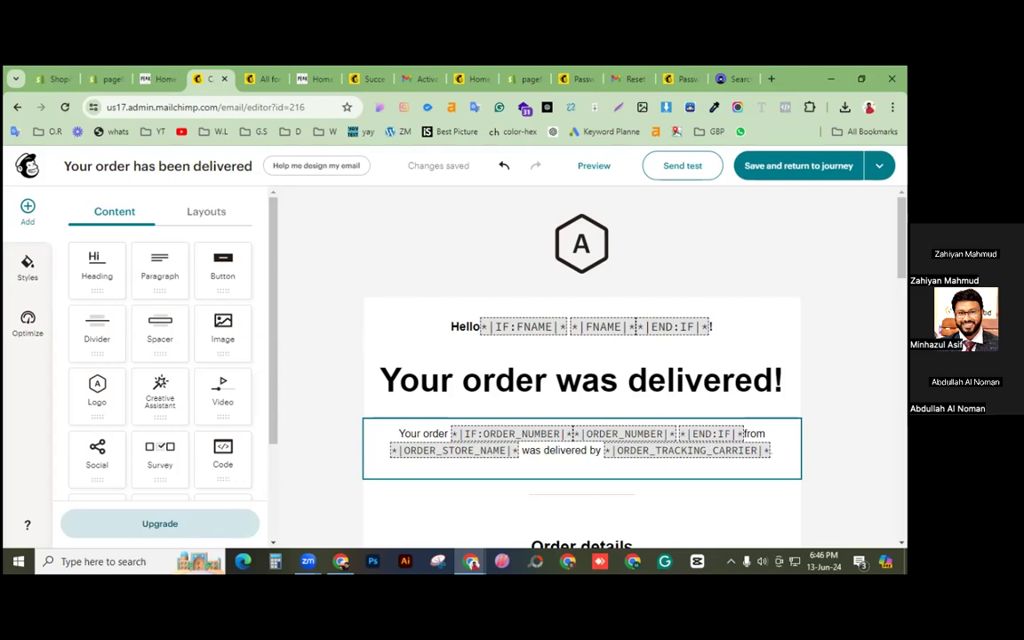
scroll(708, 451, down, 4)
scroll(581, 369, down, 1)
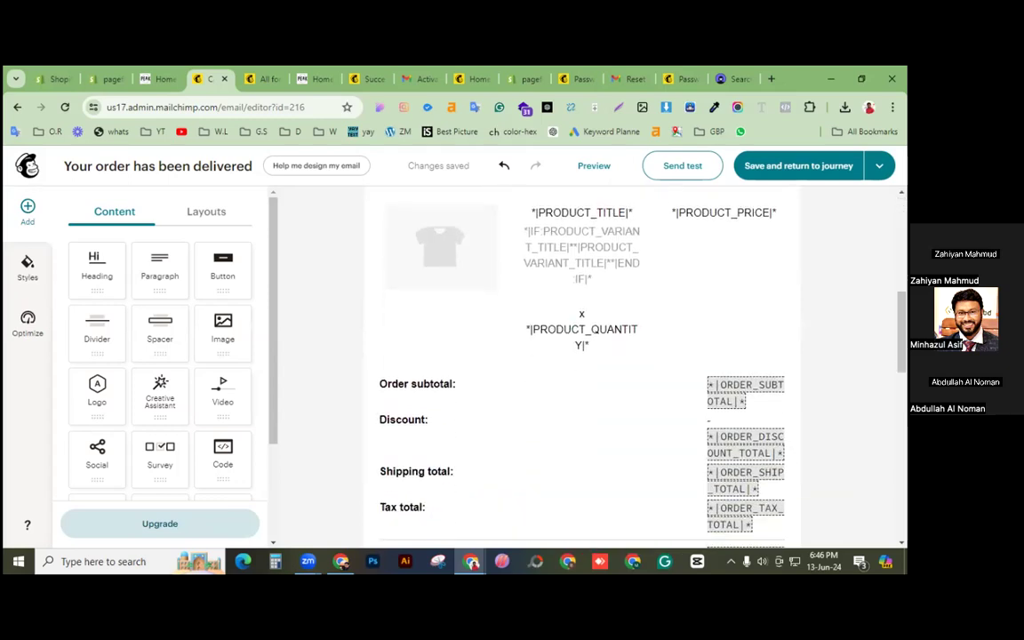
scroll(513, 342, up, 2)
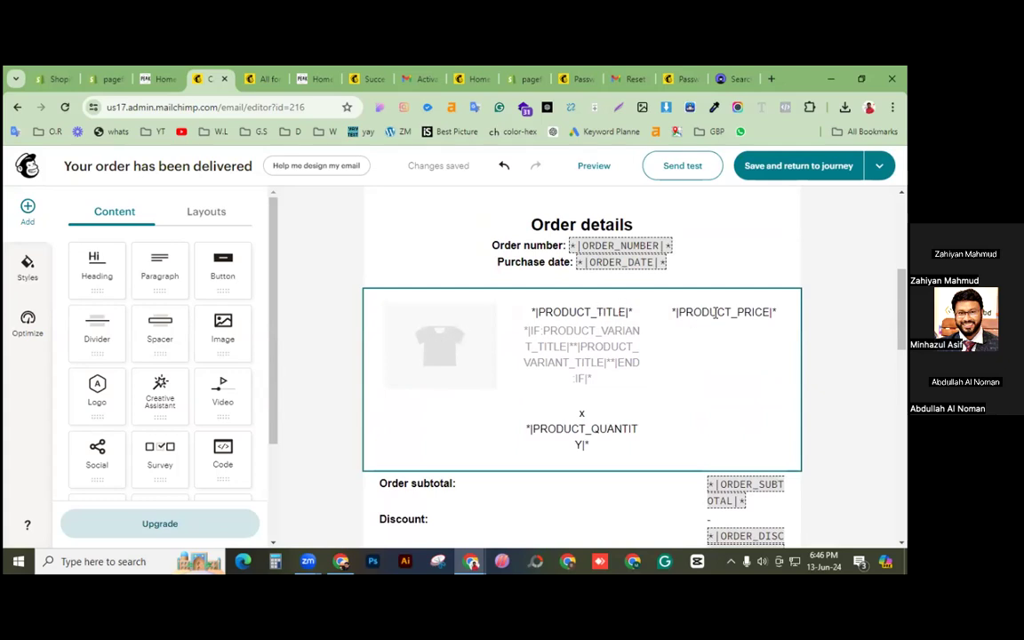
scroll(581, 369, down, 2)
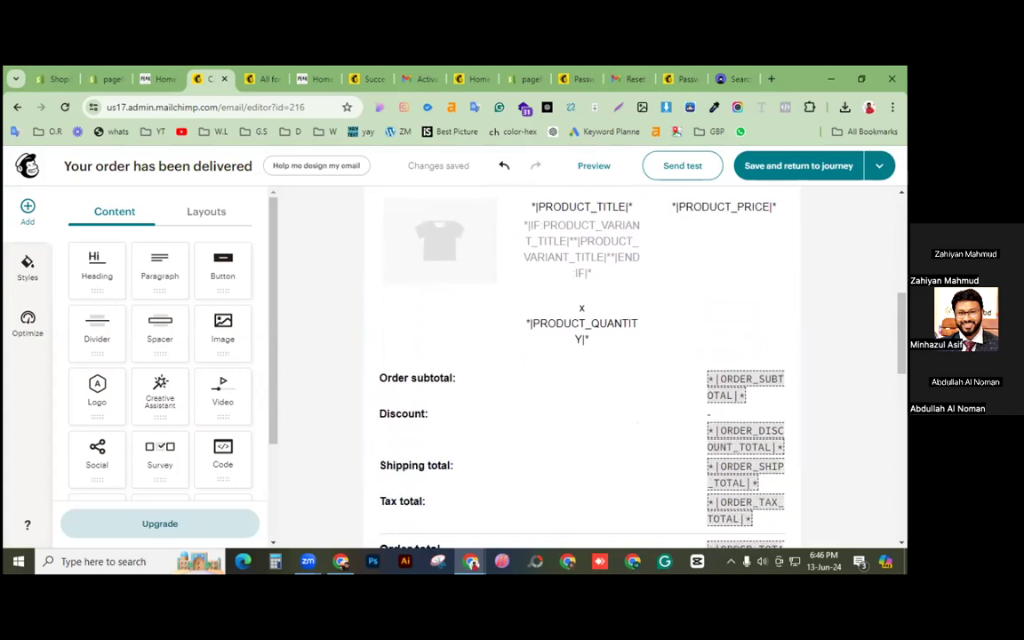
click(782, 167)
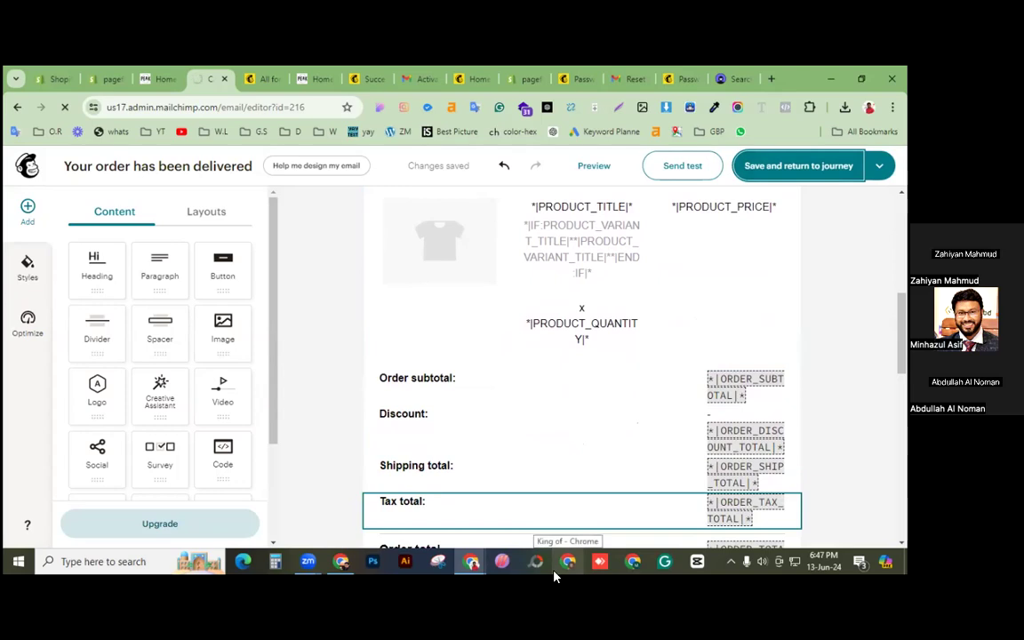
key(ctrl+Left)
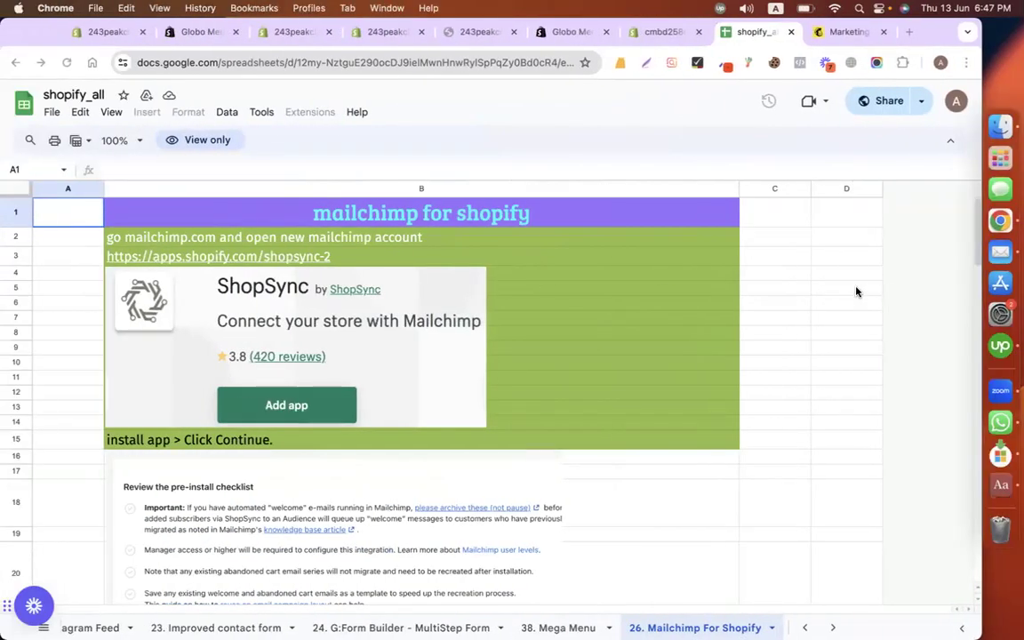
key(ctrl+Left)
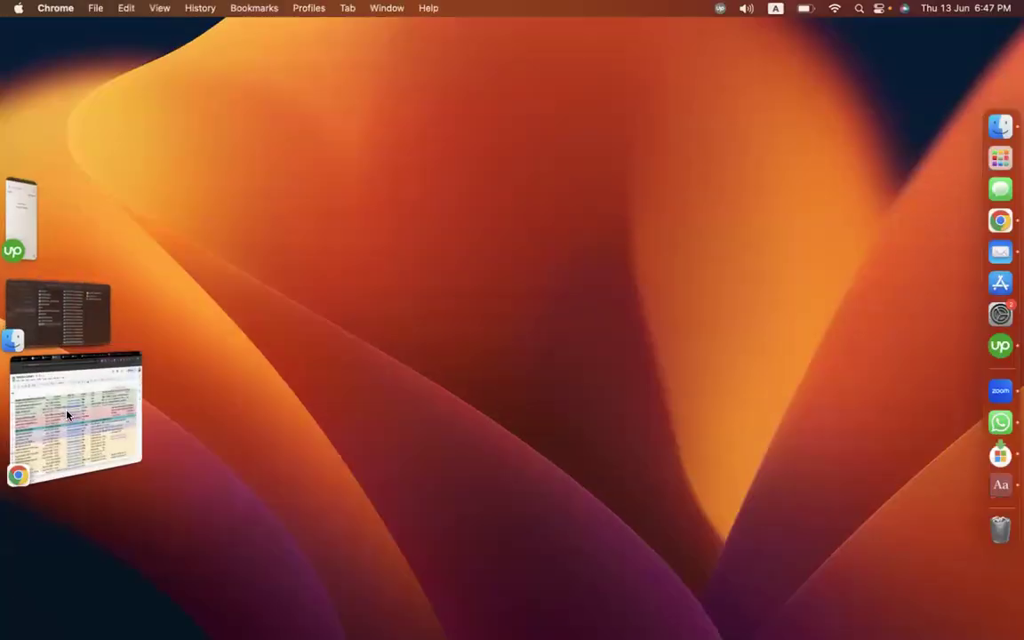
click(67, 414)
key(ctrl+Right)
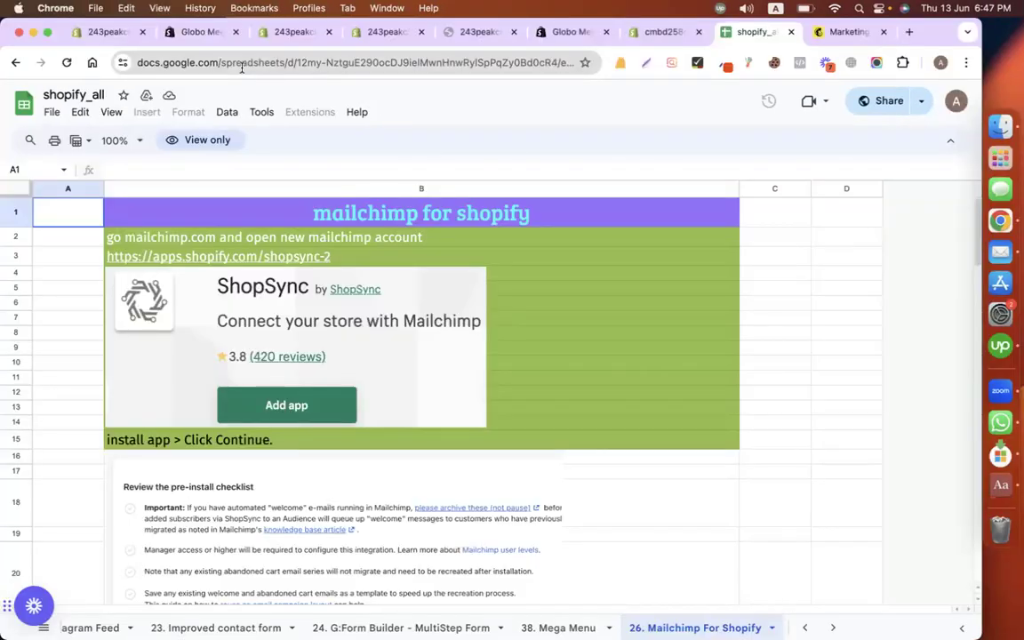
key(ctrl+Right)
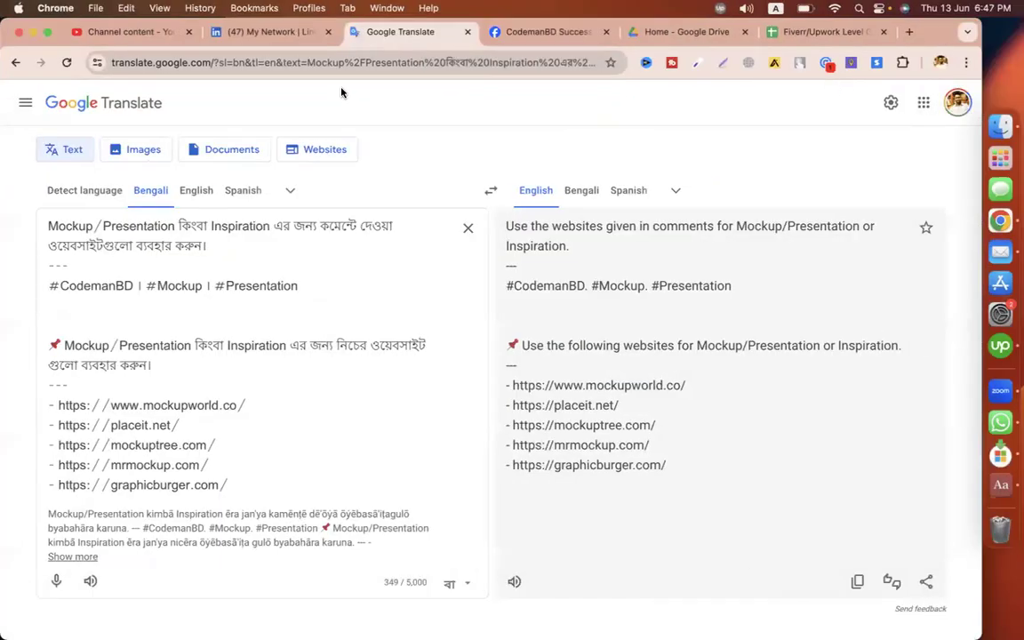
click(120, 33)
Step: Search the channel's videos for 'mailchimp' and open the first result's details
click(352, 102)
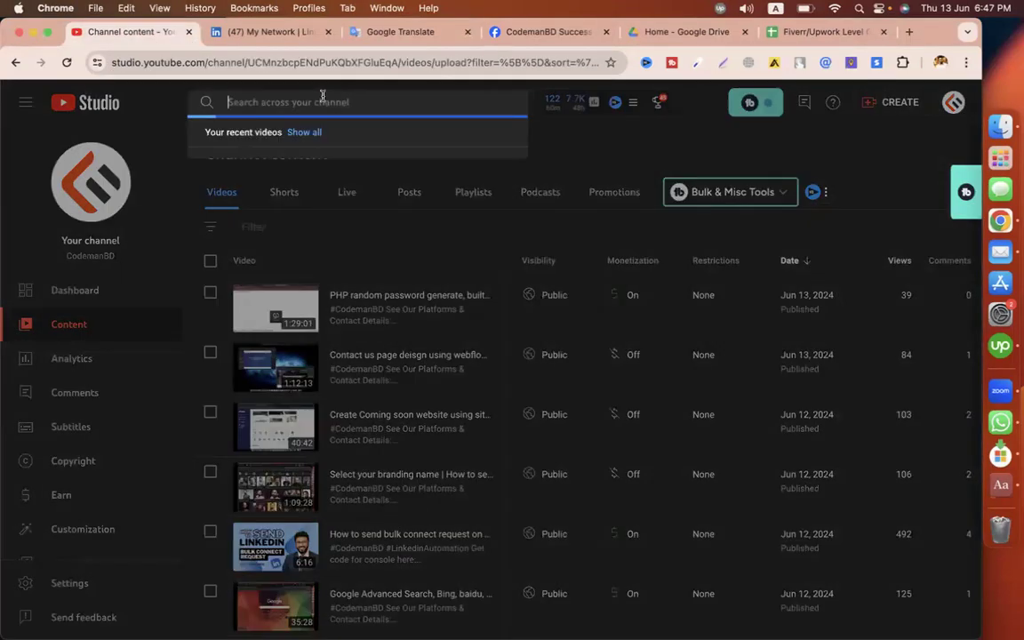
text(mailchimp)
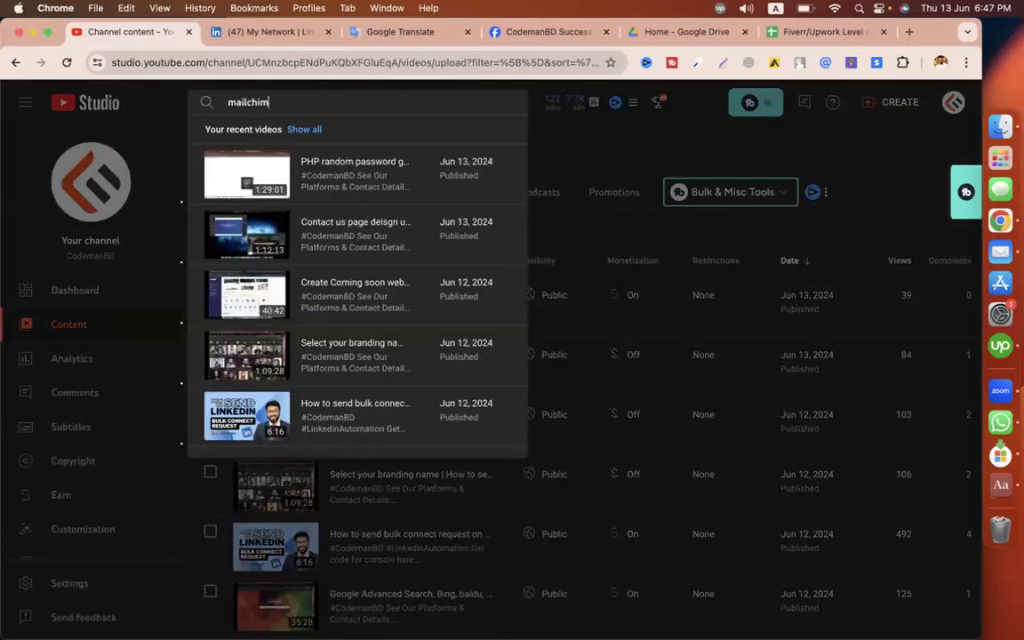
key(Return)
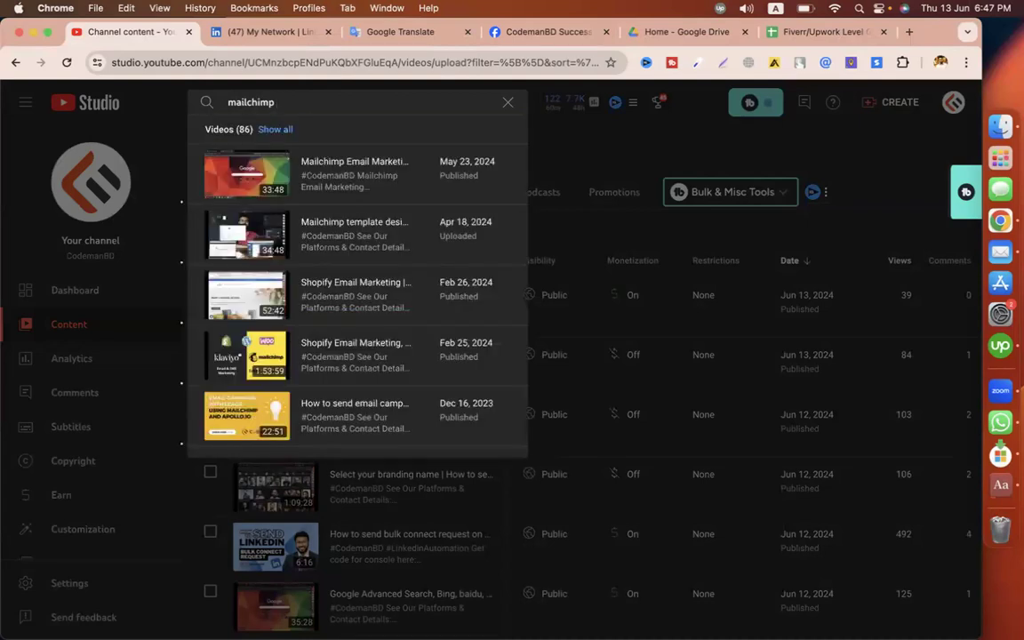
click(276, 181)
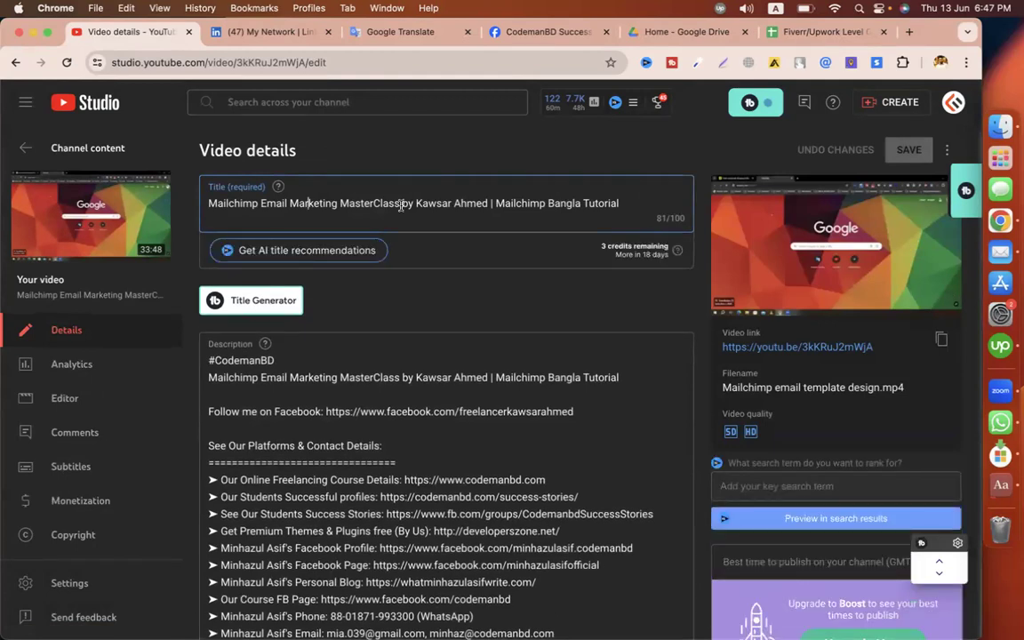
Step: List all 'mai' matches, open the Mailchimp Campaign & Email Marketing video's details, and open its watch page
click(258, 103)
text(mailchimp)
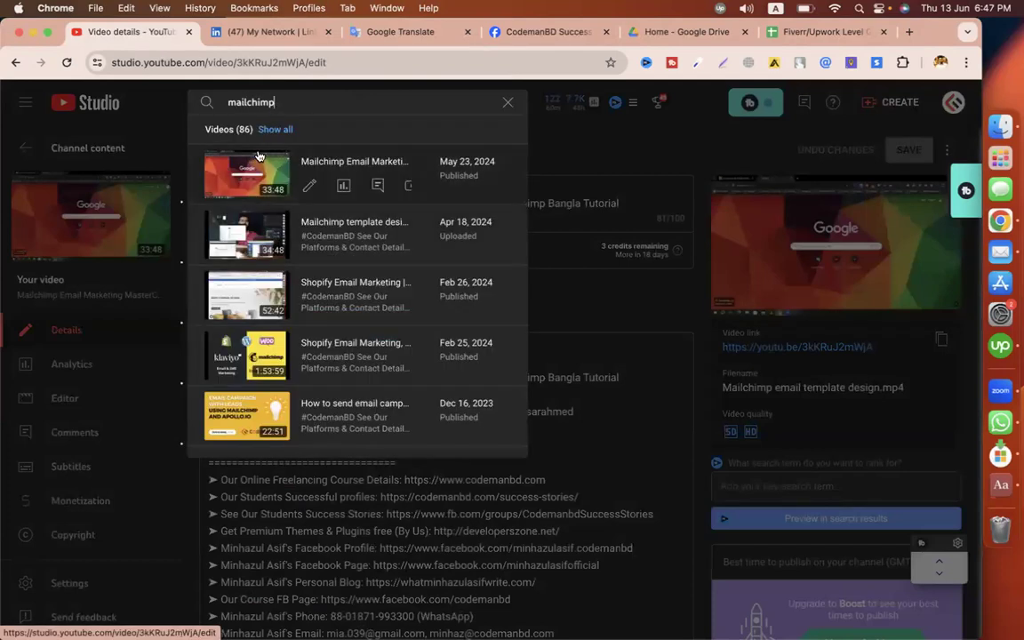
click(272, 130)
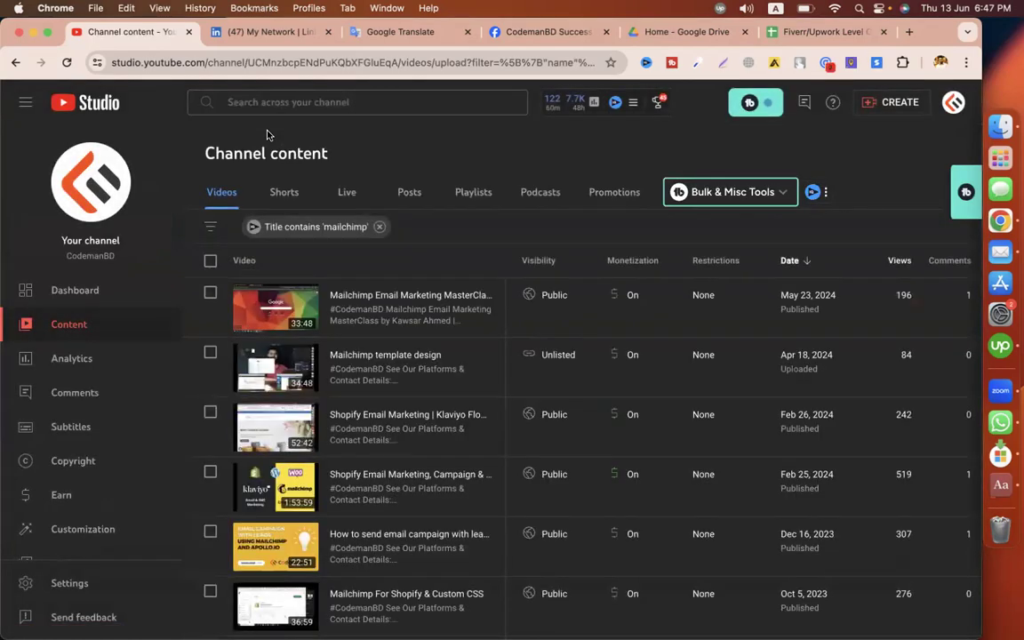
scroll(351, 414, down, 2)
scroll(351, 414, down, 1)
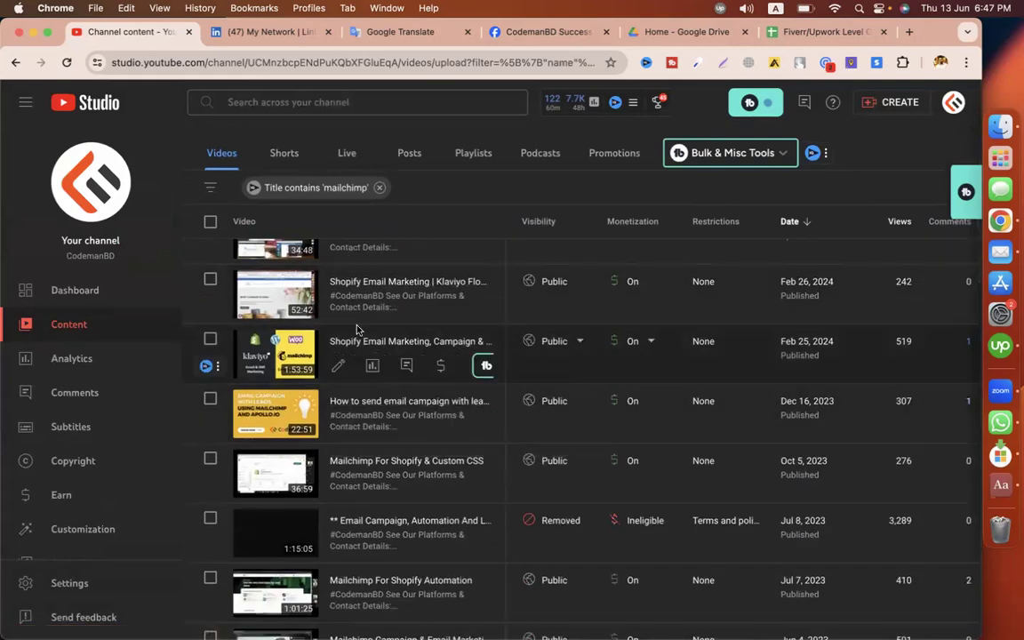
scroll(357, 330, down, 2)
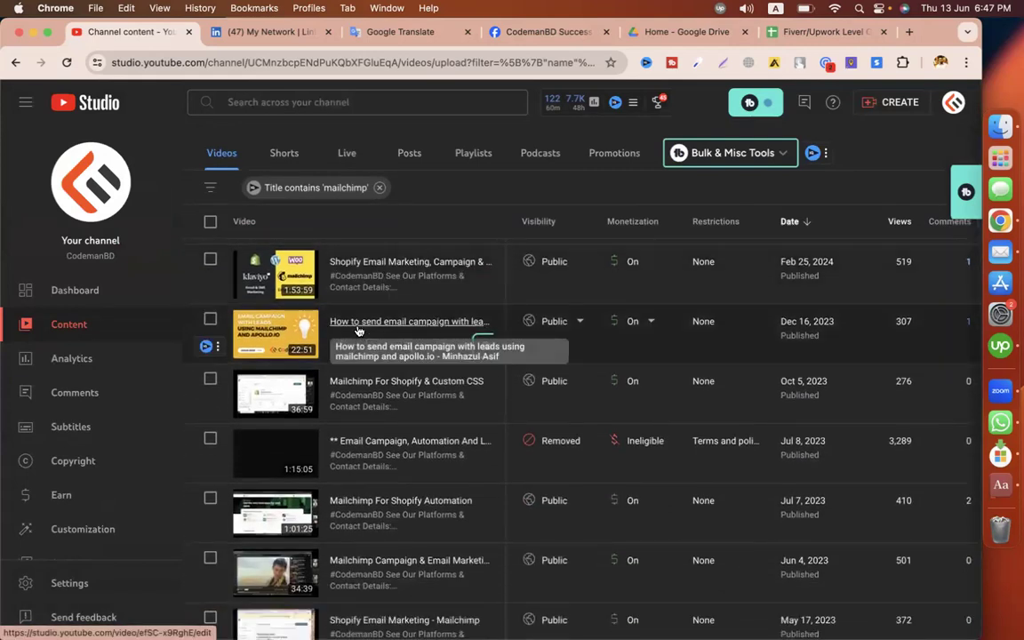
scroll(358, 331, down, 2)
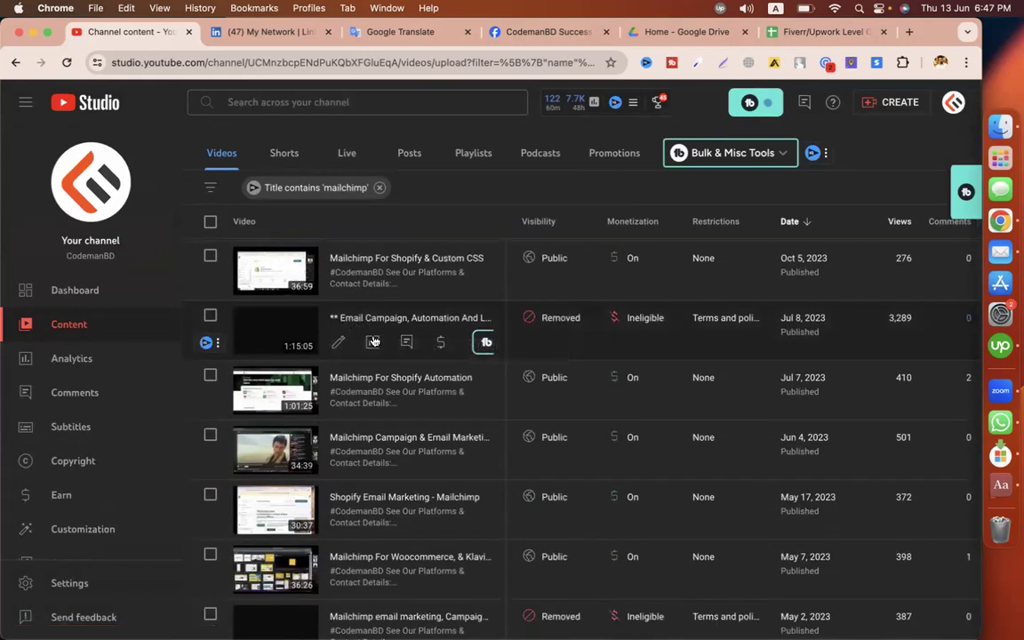
scroll(382, 391, down, 1)
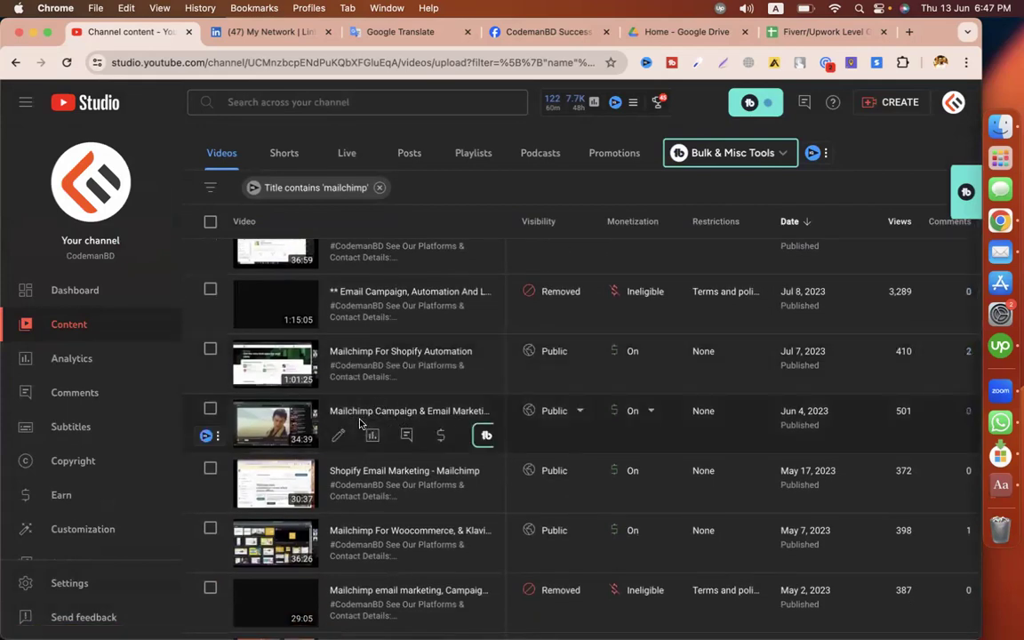
click(338, 435)
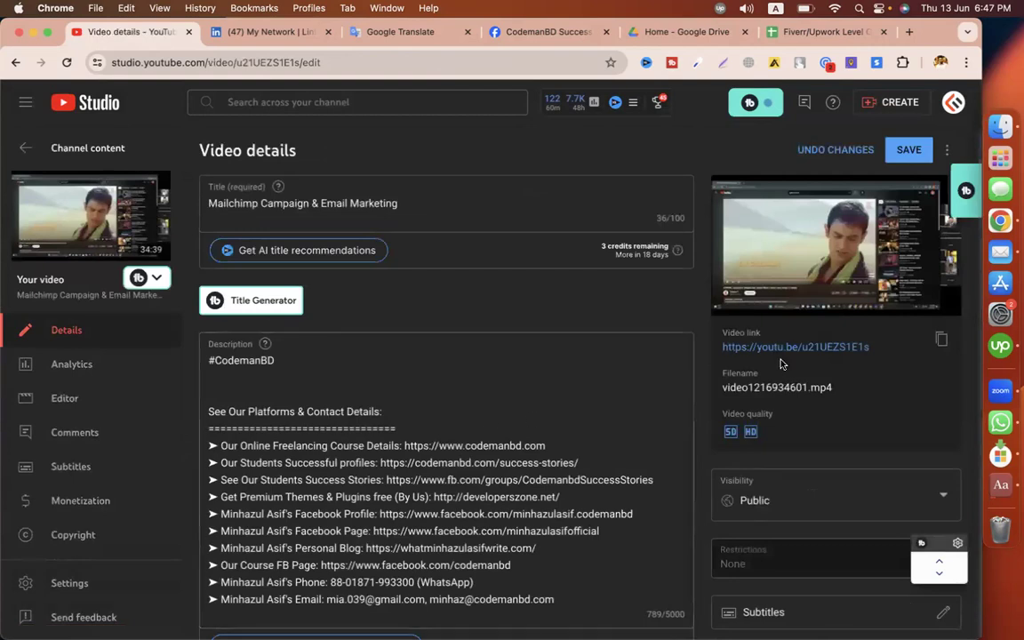
click(780, 350)
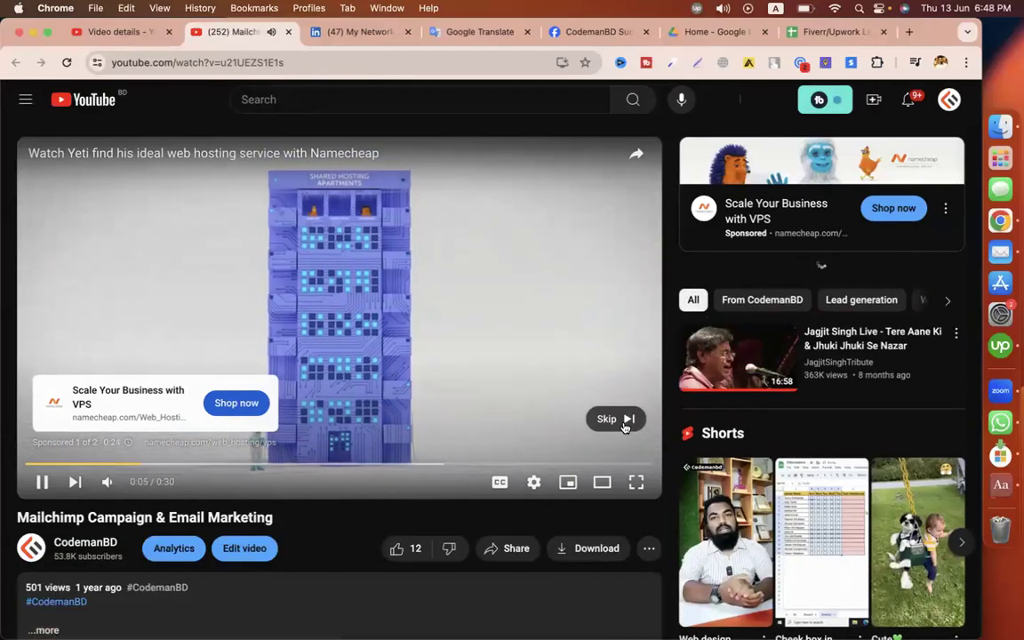
Step: Skip the ad, jump to about 2:16, and copy the video's URL from the address bar
click(614, 418)
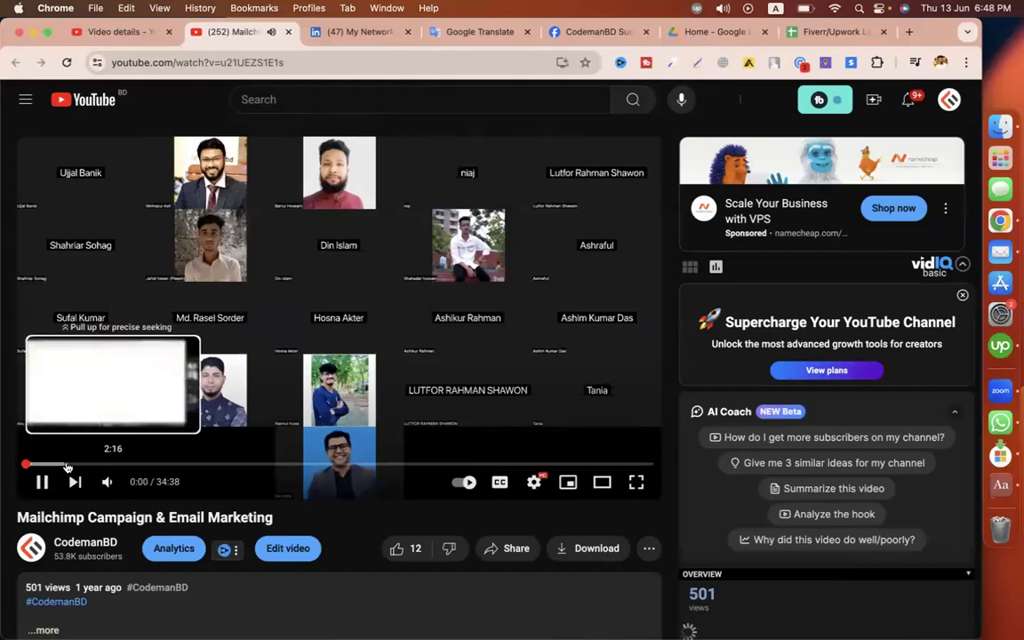
click(66, 463)
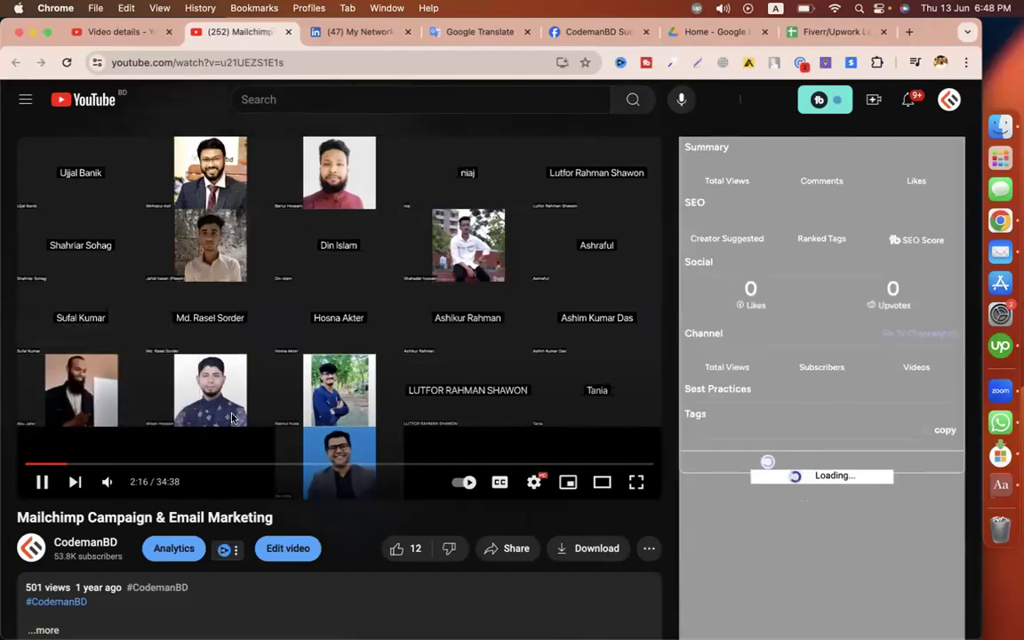
click(223, 62)
right_click(248, 62)
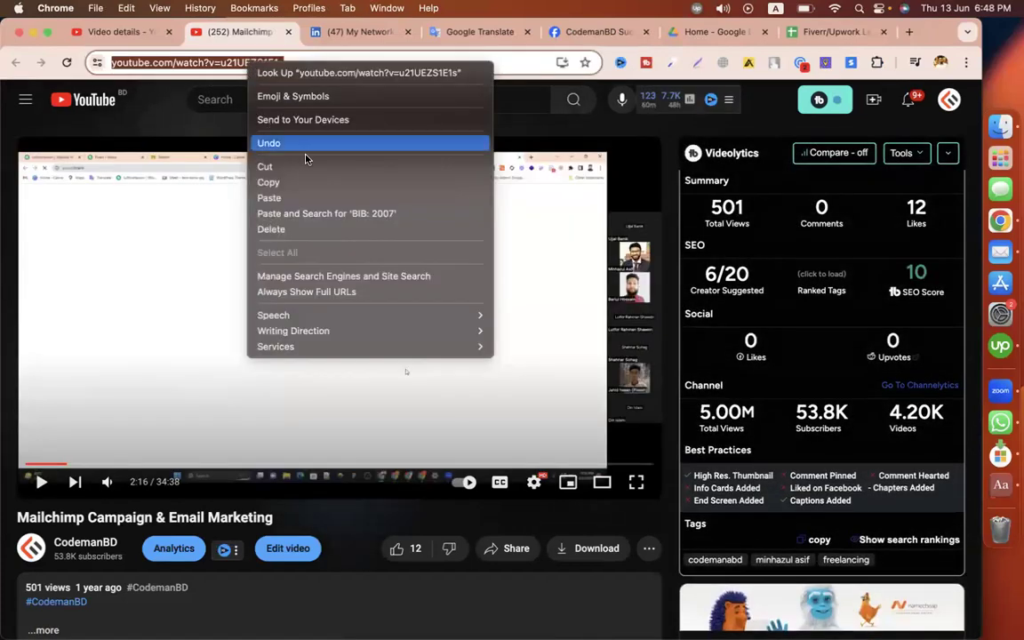
click(271, 182)
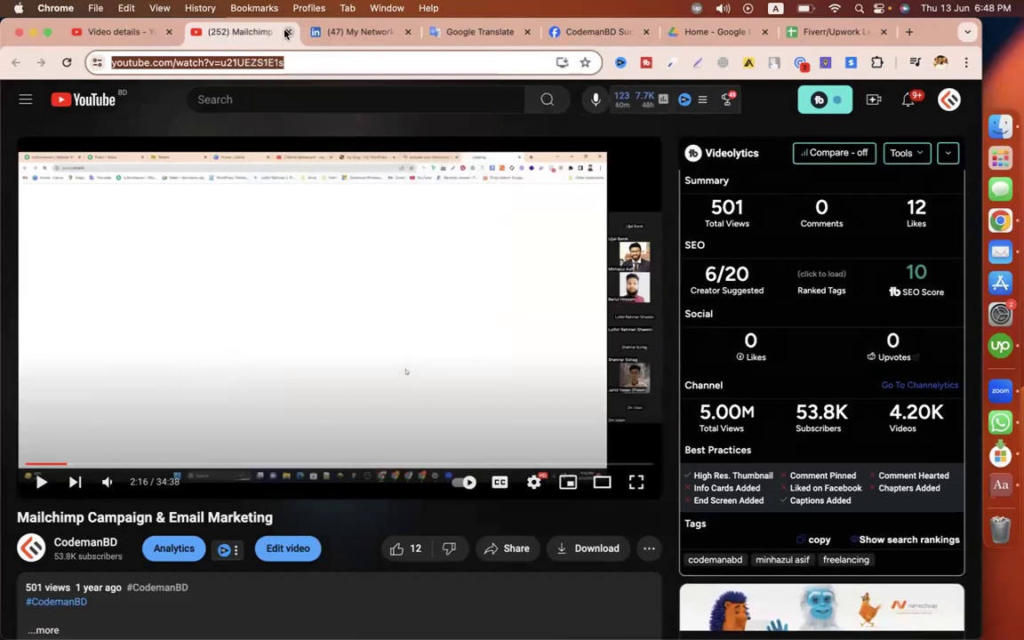
key(ctrl+Left)
key(ctrl+Left)
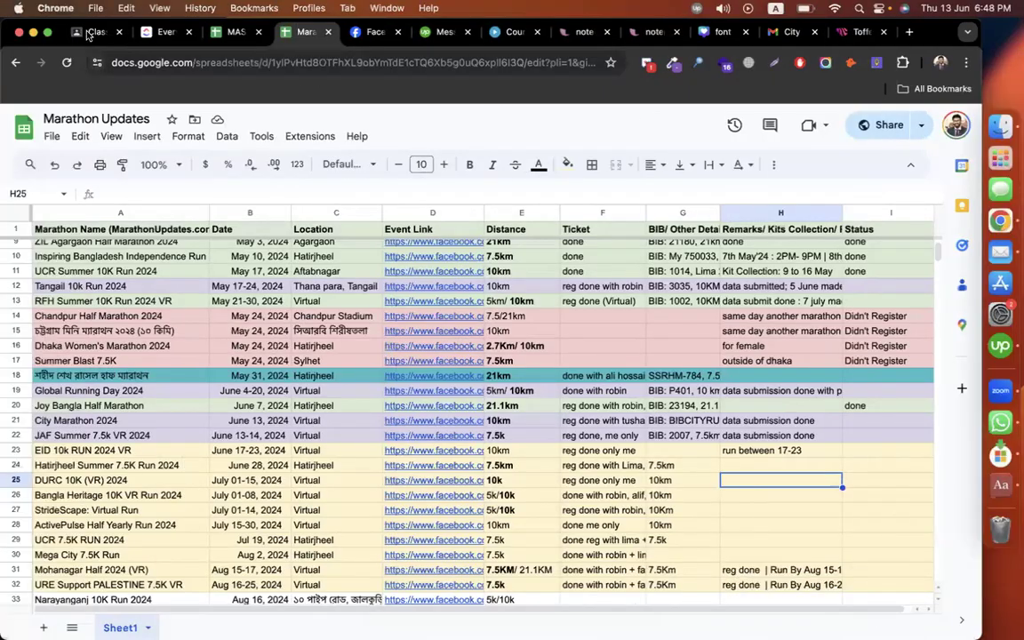
Step: Add the Classwork topic 'Episode-17(Mega Menu + Mailchimp for shopify)'
click(83, 33)
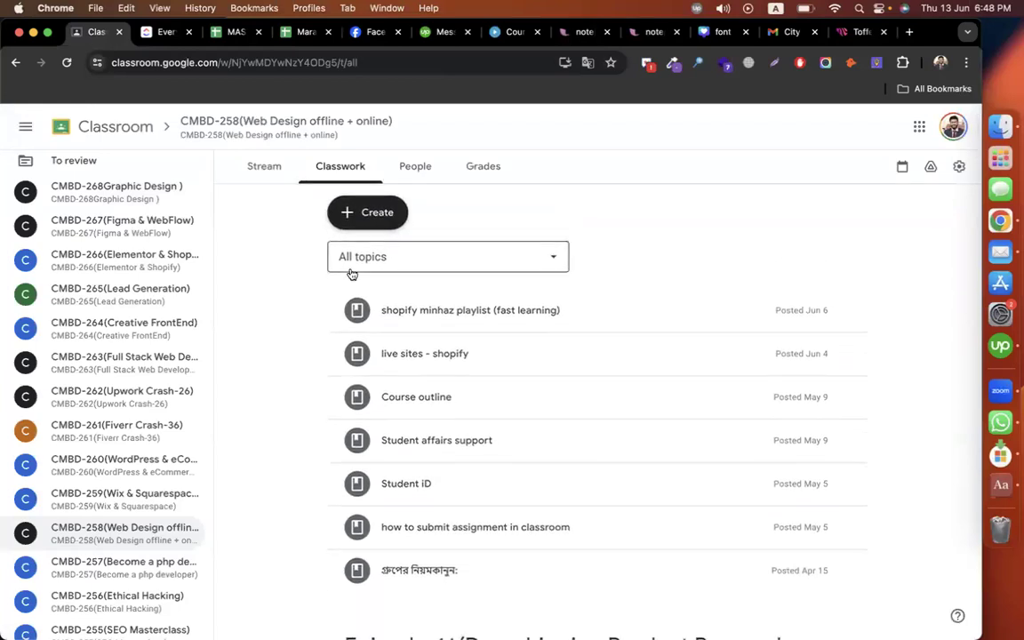
scroll(298, 420, down, 3)
scroll(298, 420, up, 3)
click(369, 213)
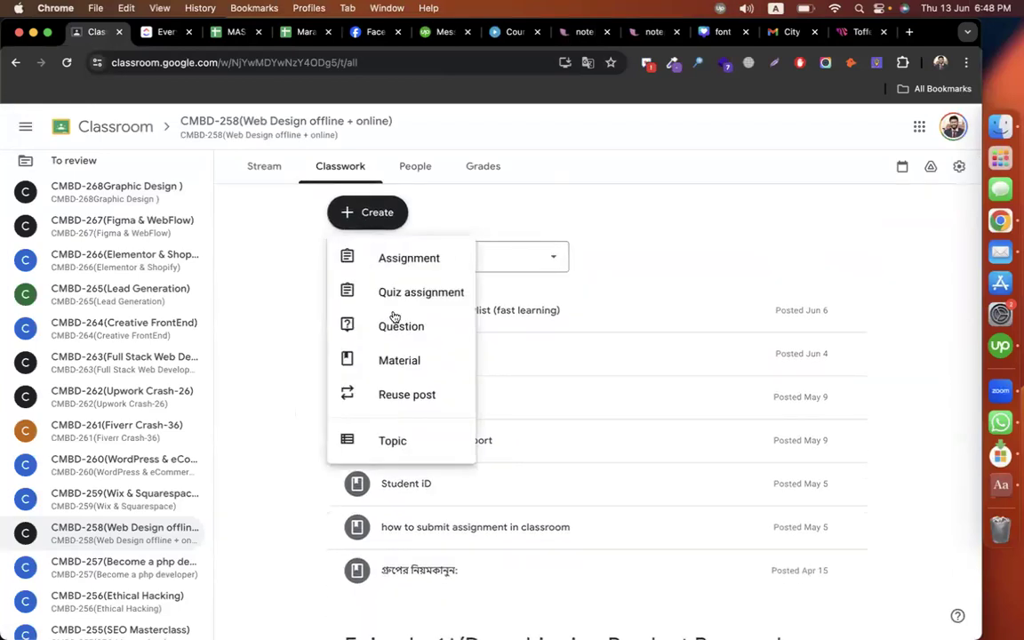
click(397, 442)
text(Episode-17()
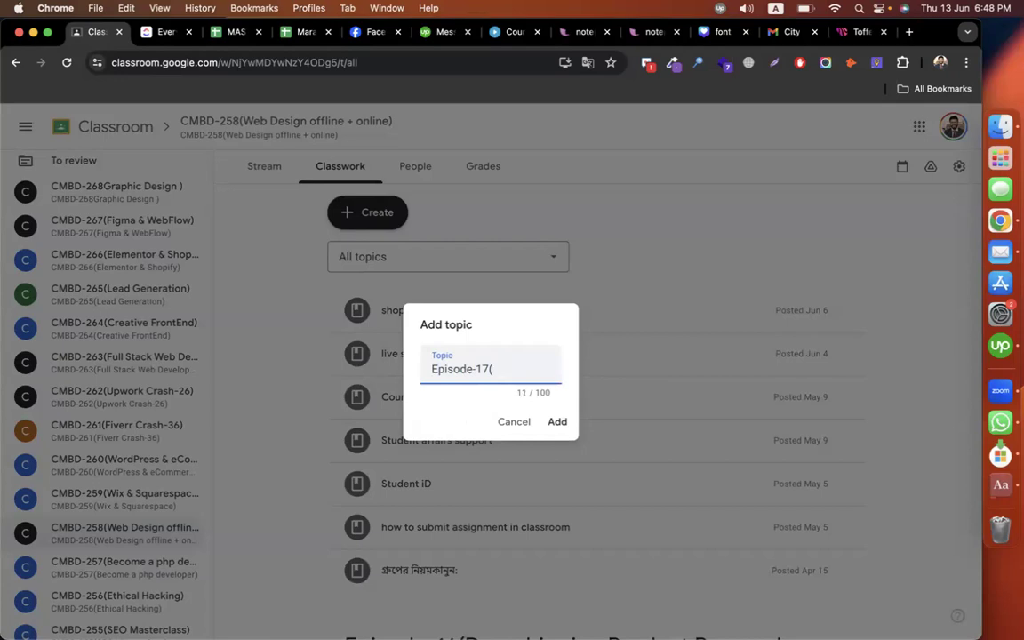
text(Mega Menu + Mailchimp )
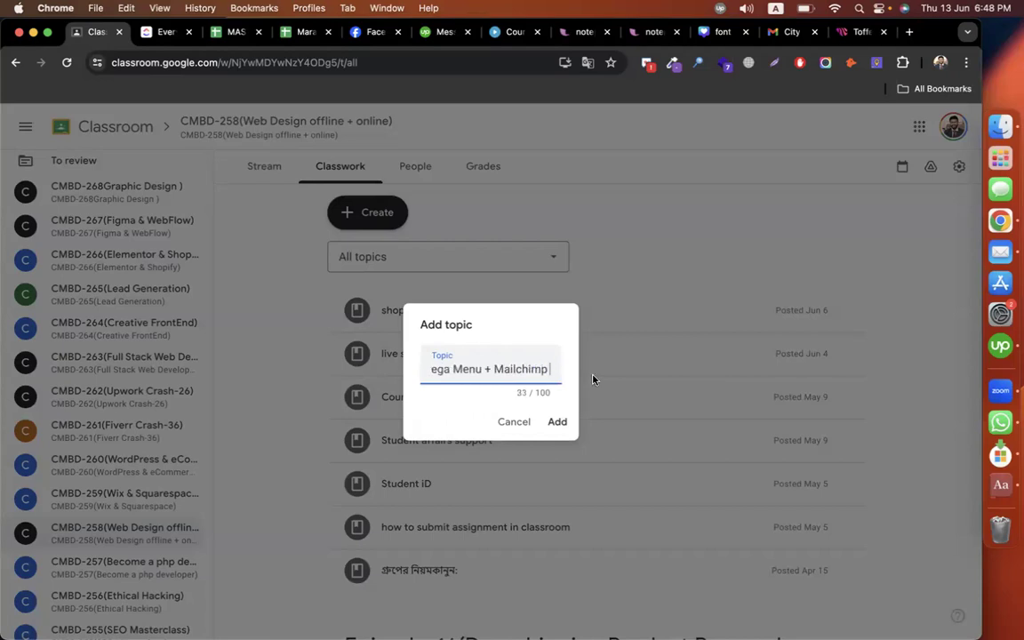
text(for shopify))
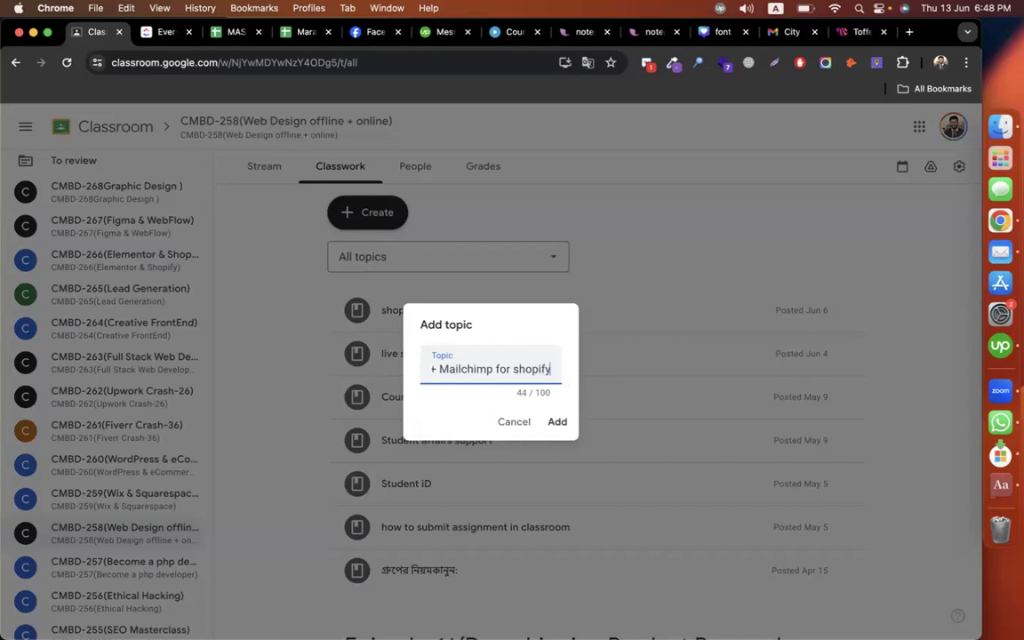
key(Return)
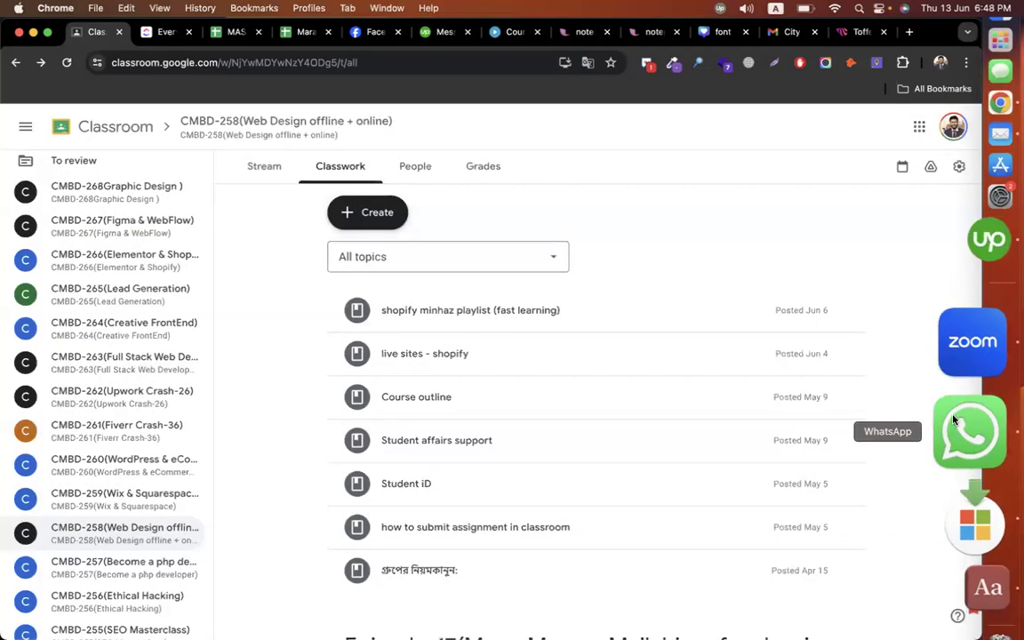
click(969, 389)
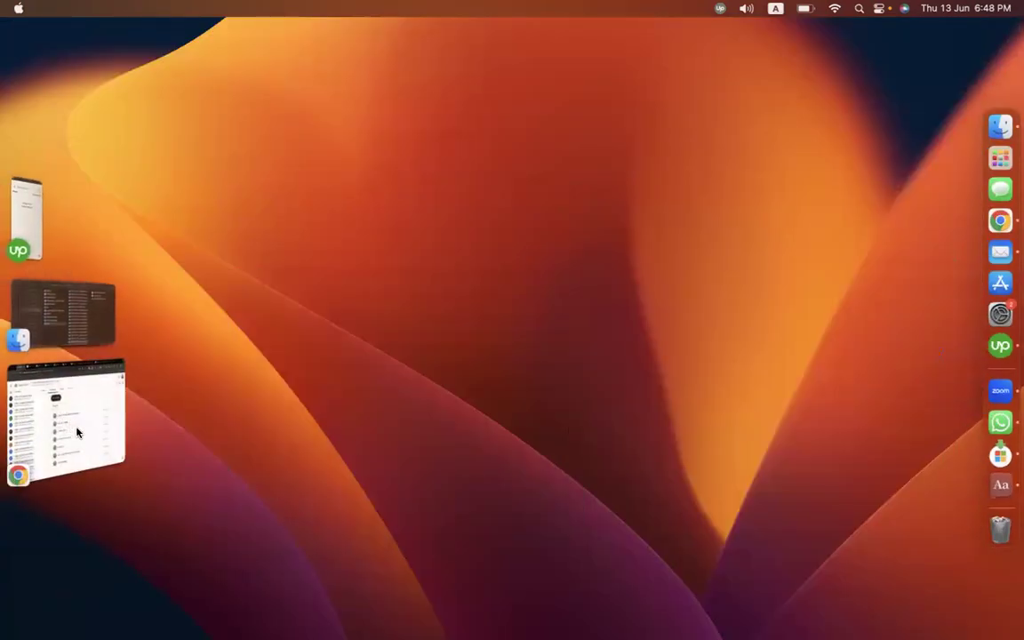
Step: Start a new class material titled 'Mailchimp emaim campaign'
click(76, 432)
key(ctrl+Right)
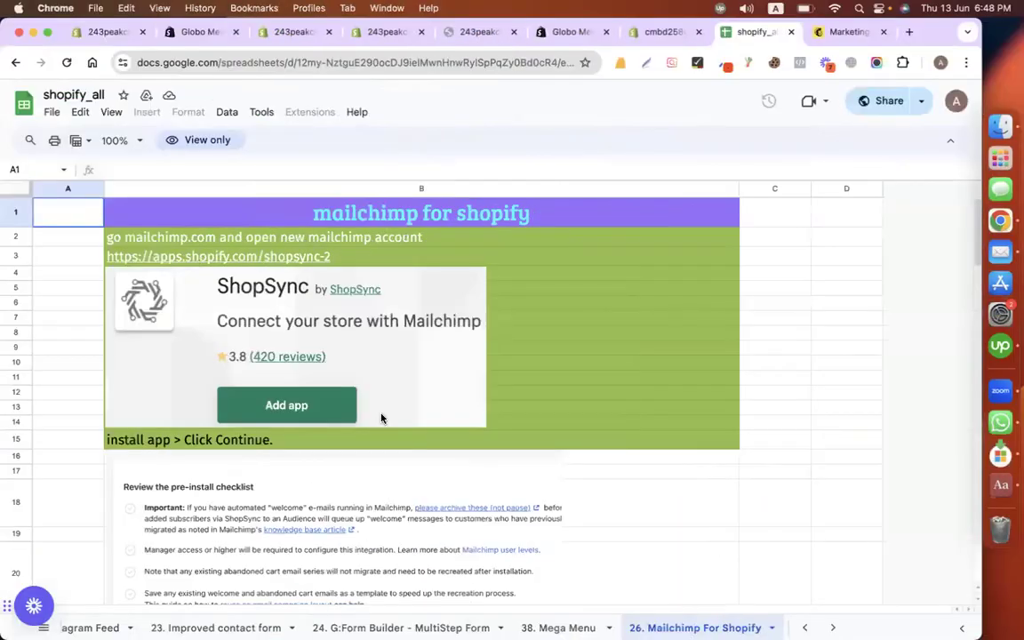
key(ctrl+Left)
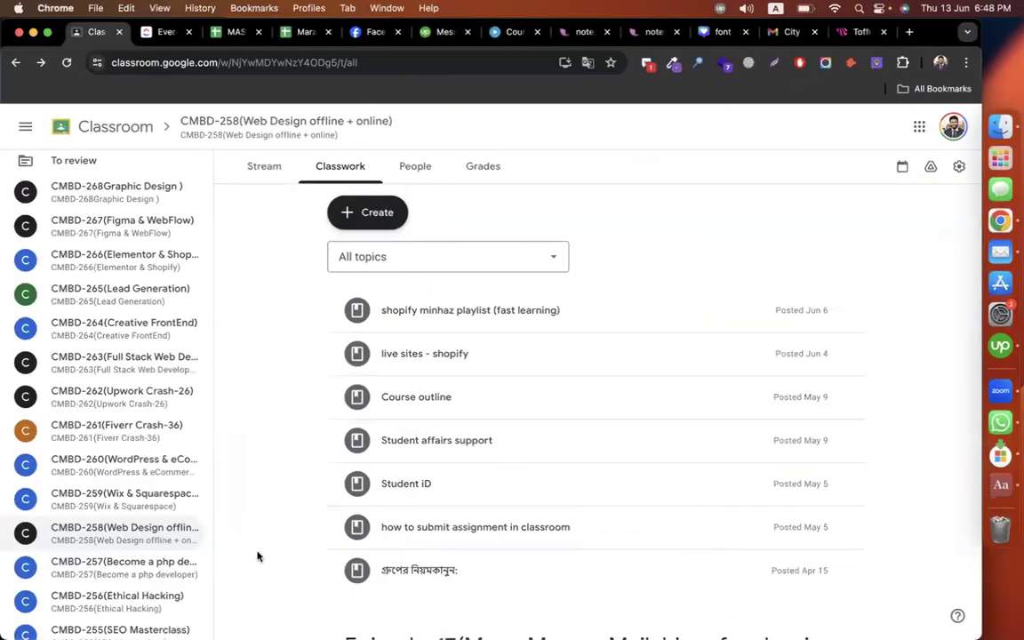
scroll(257, 556, down, 5)
scroll(257, 555, up, 5)
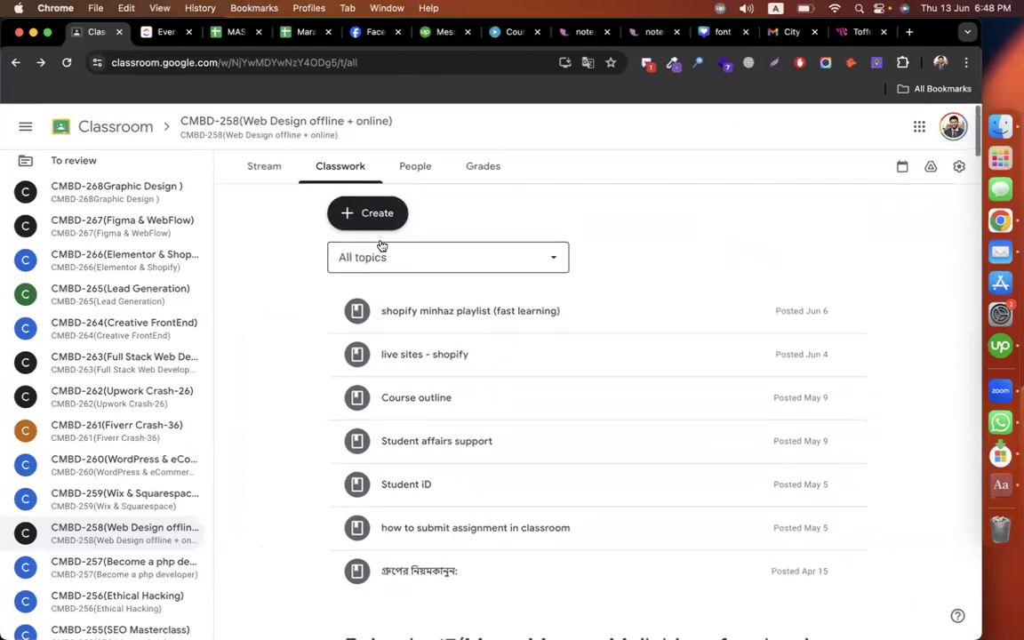
click(380, 217)
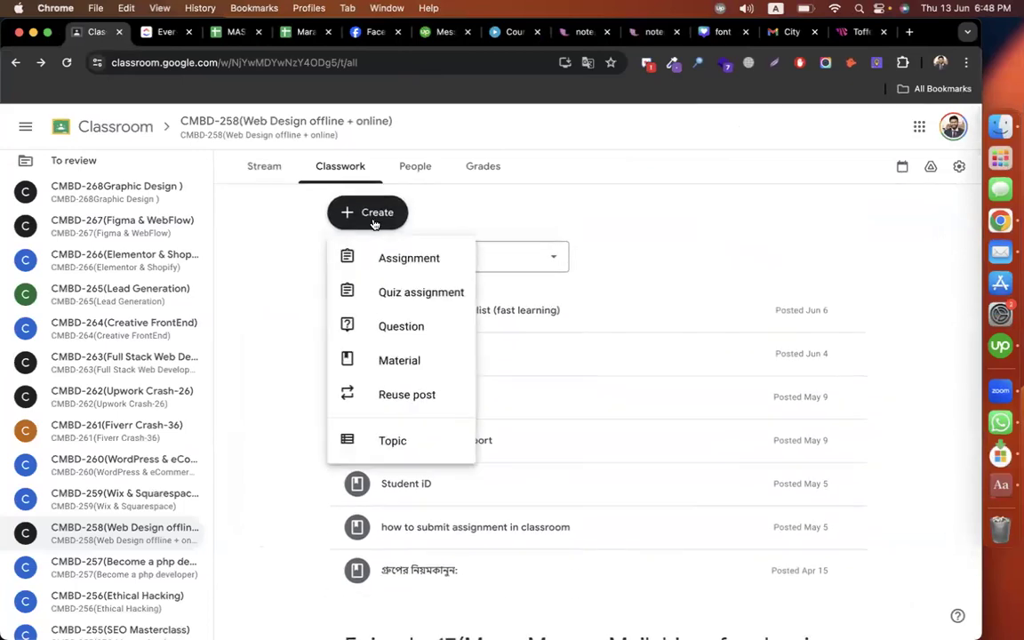
click(432, 368)
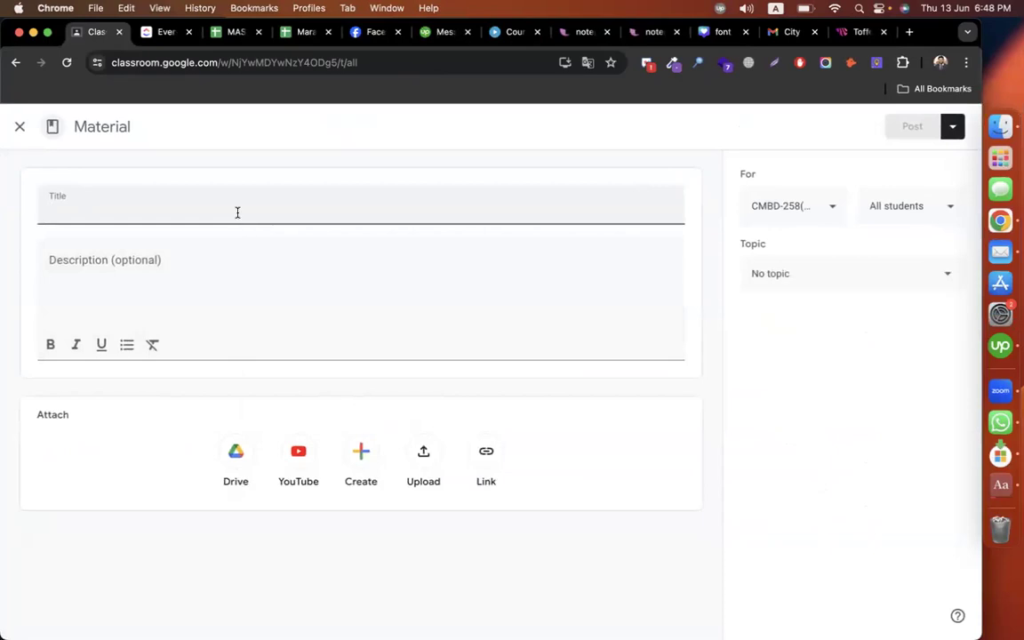
text(Mailchim)
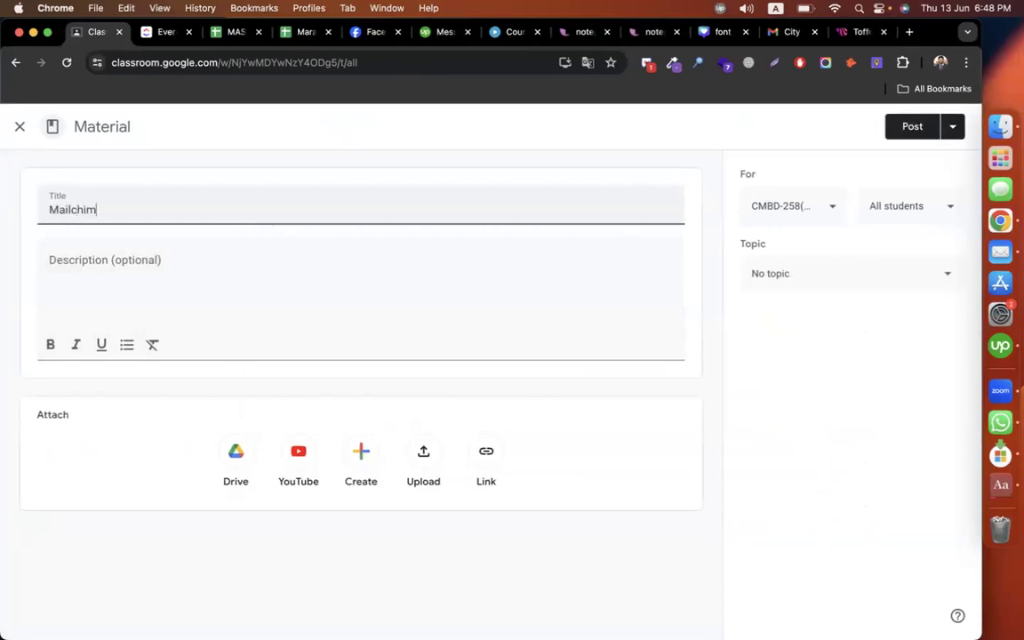
text(p emaim campaign)
Step: Paste the YouTube video link into the description, file it under Episode-17, and post it
click(152, 260)
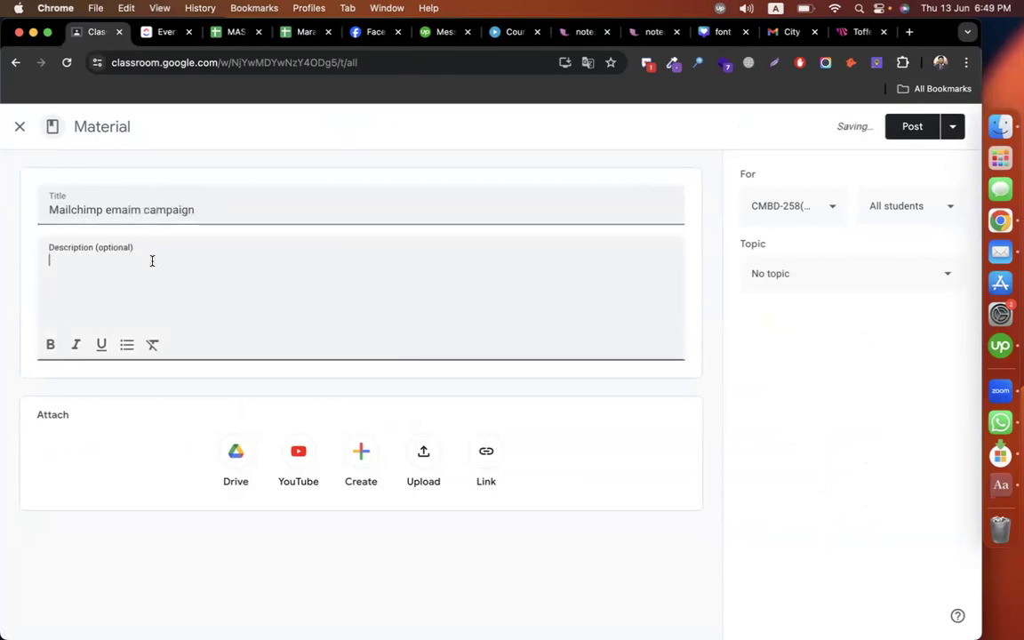
text(https://www.youtube.com/watch?v=u21UEZS1E1s)
click(805, 281)
scroll(839, 393, down, 10)
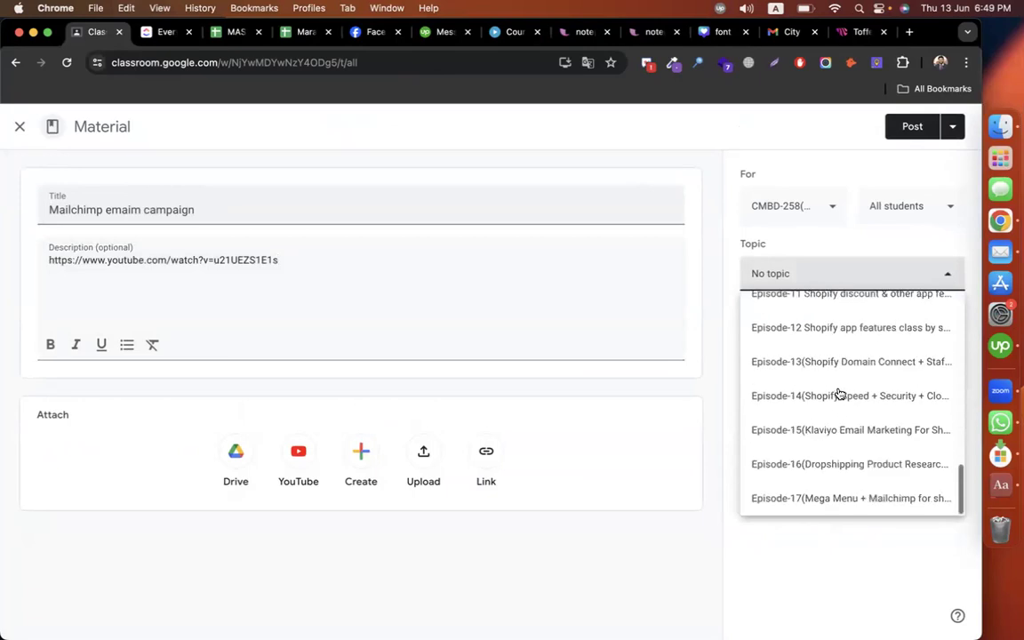
click(852, 494)
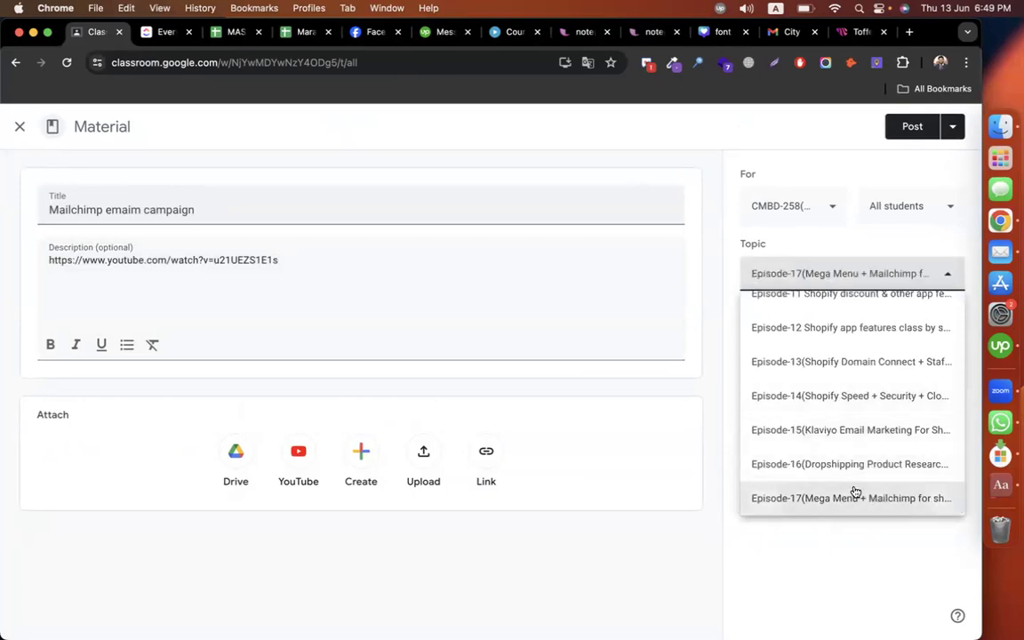
click(915, 129)
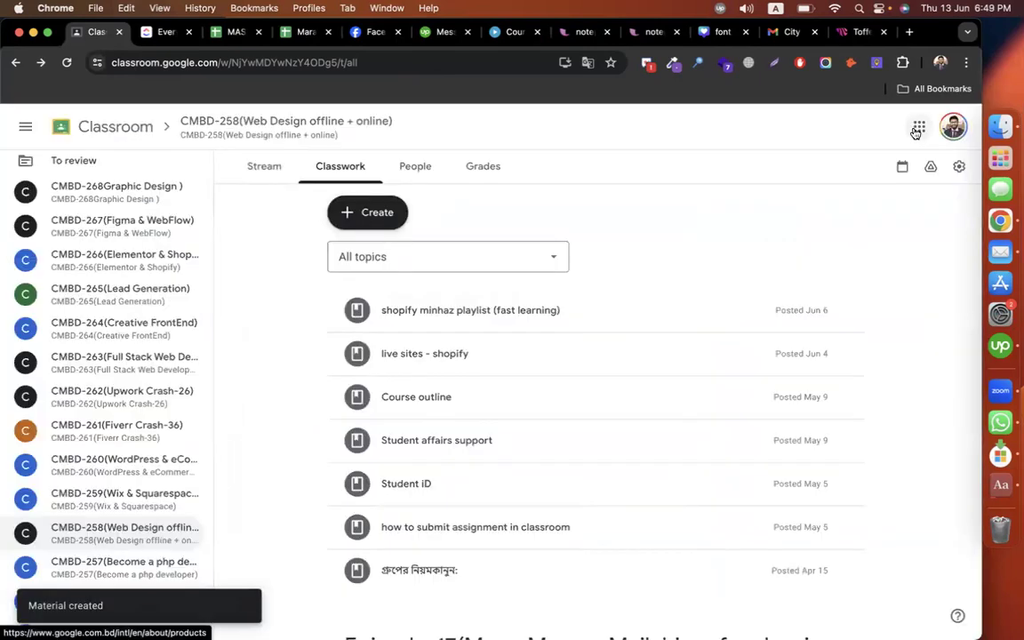
click(993, 392)
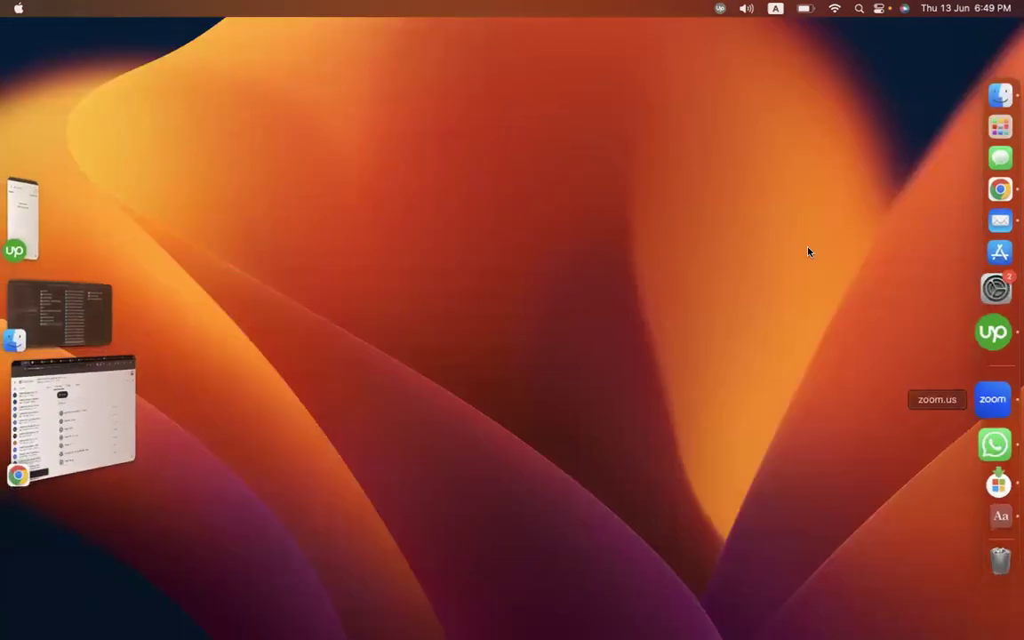
Step: Edit the material and change 'emaim' to 'email' in the title, then save
click(98, 392)
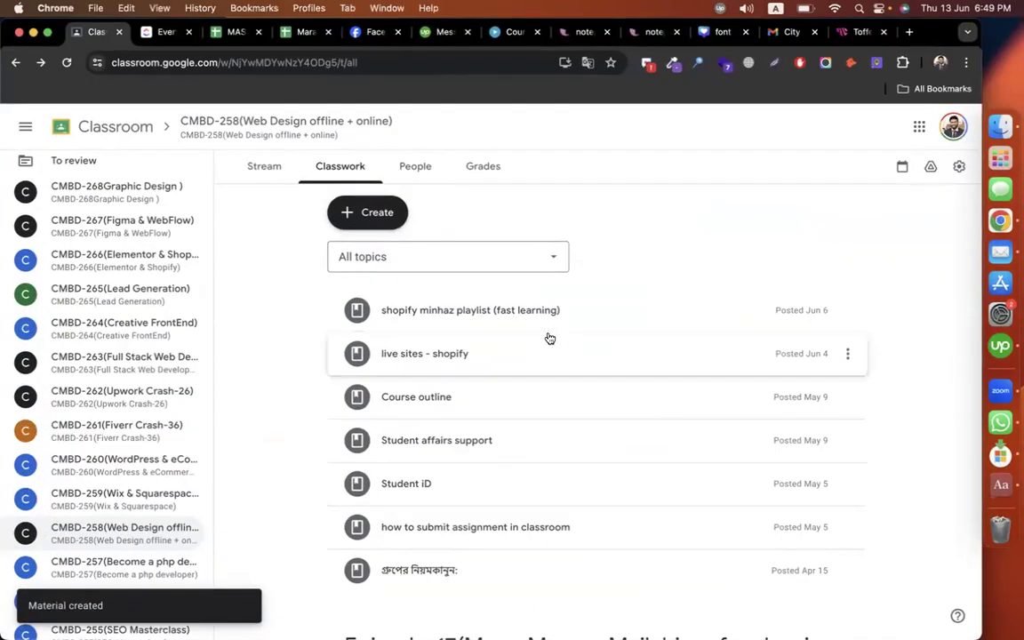
scroll(507, 457, down, 3)
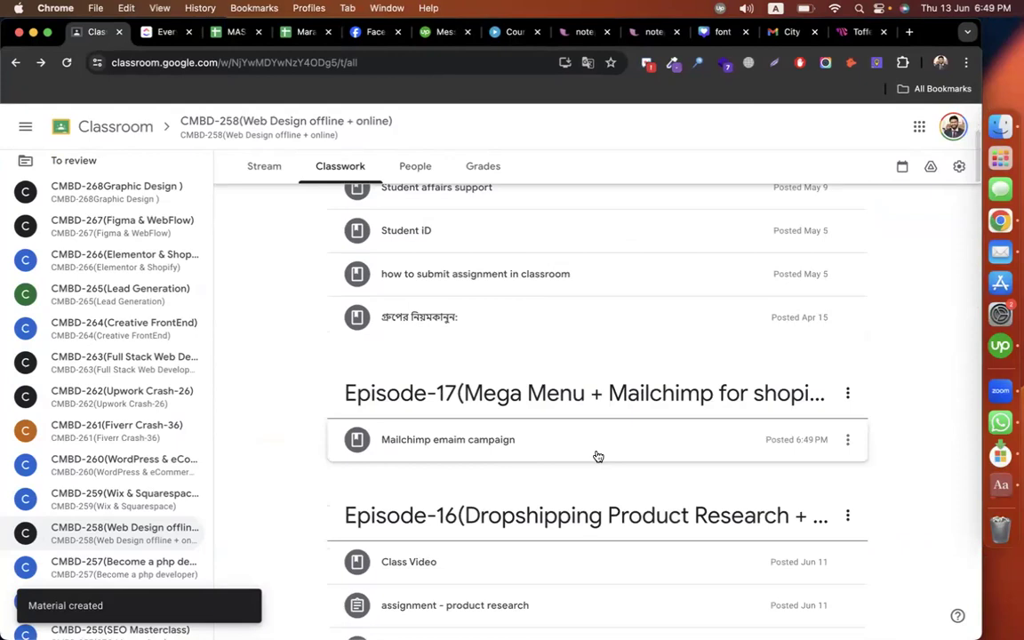
click(847, 440)
click(795, 468)
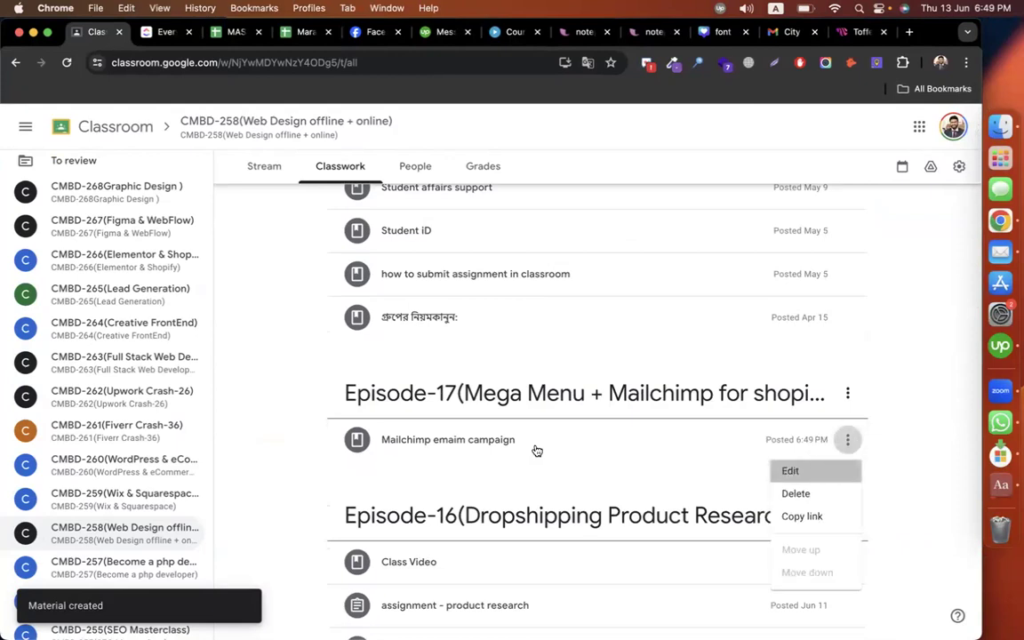
drag(131, 210, 140, 210)
text(lchimp email campaign)
click(934, 128)
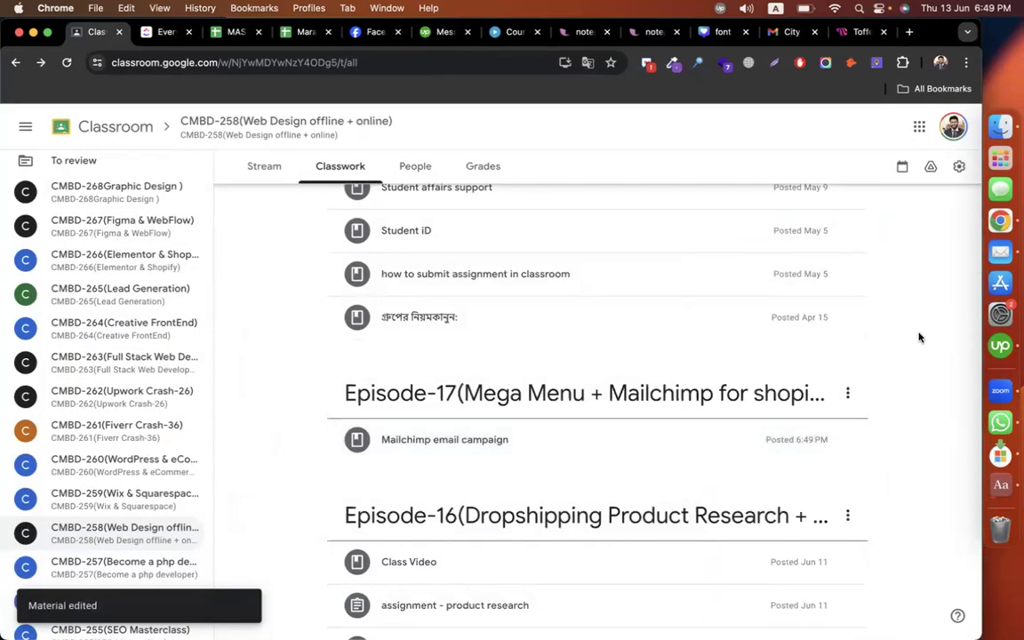
Step: Look over the updated Classwork list and open the Create menu for a new item
scroll(920, 338, up, 1)
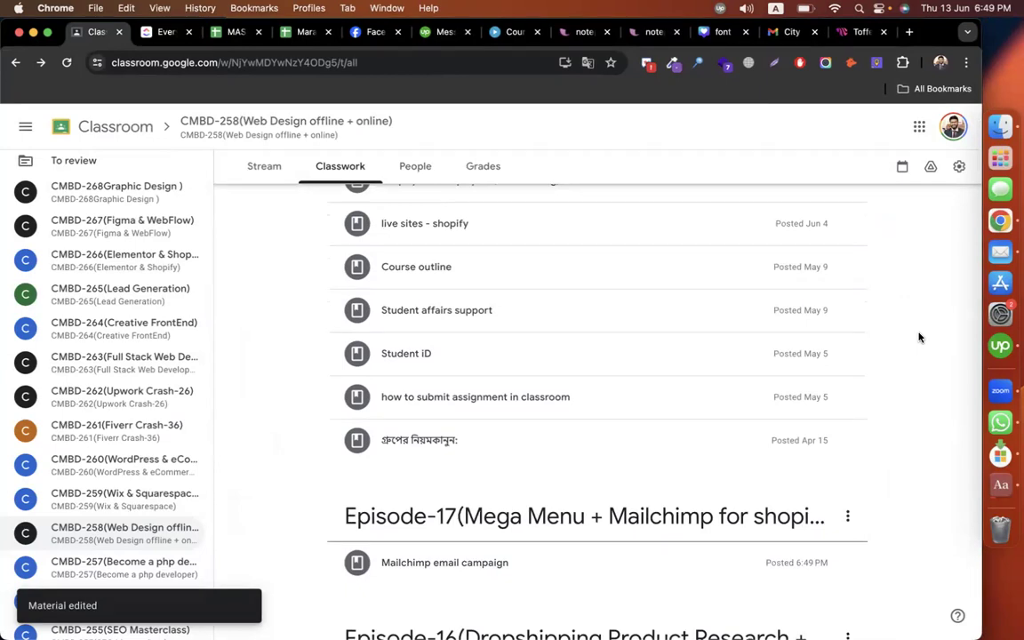
scroll(920, 338, up, 3)
scroll(921, 337, down, 3)
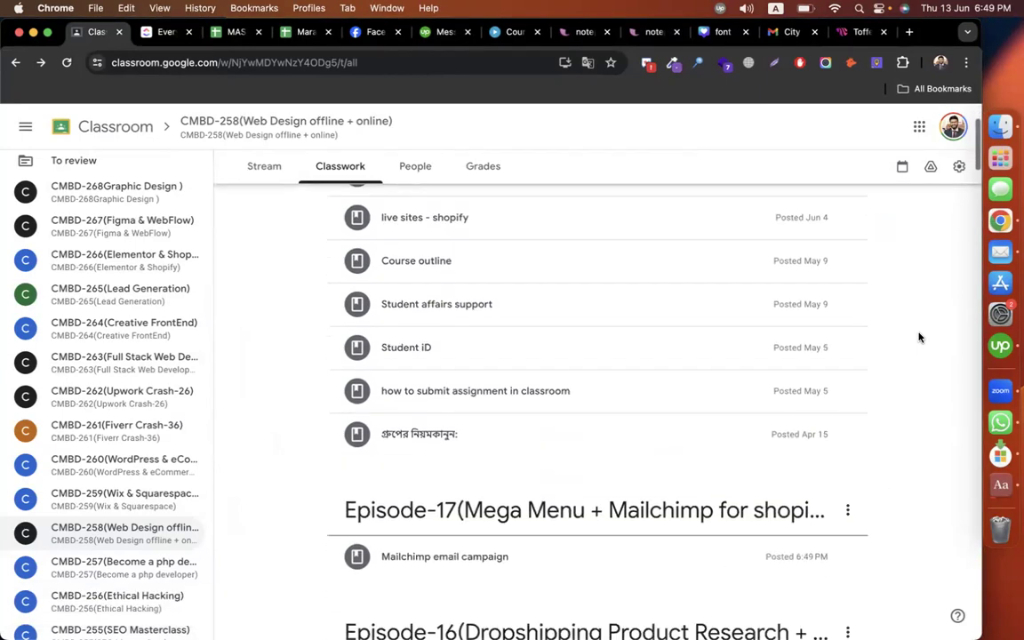
scroll(920, 338, up, 3)
scroll(920, 338, down, 4)
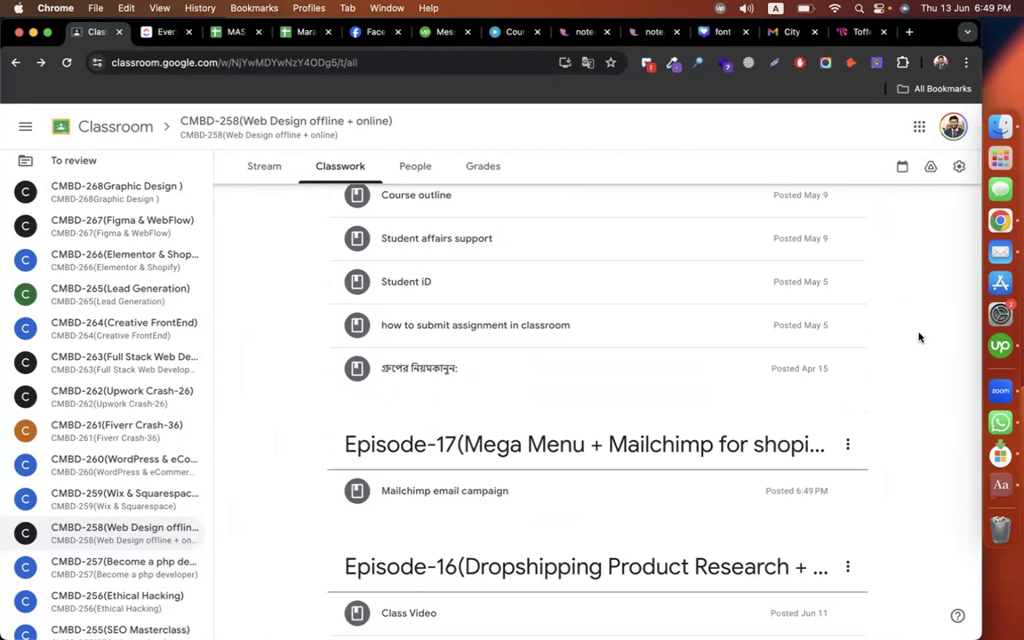
scroll(889, 342, up, 3)
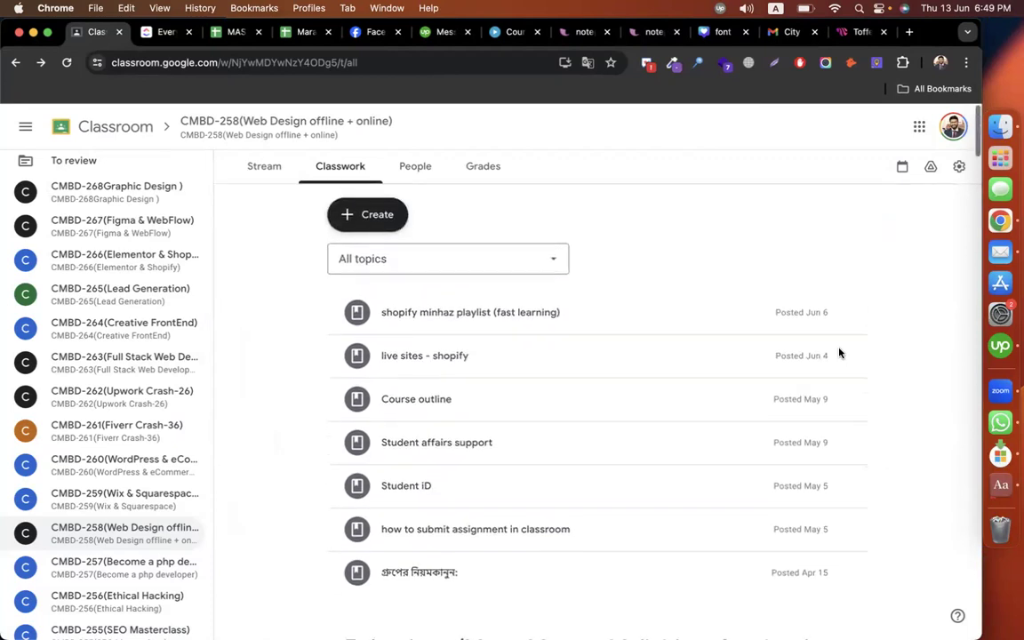
click(384, 222)
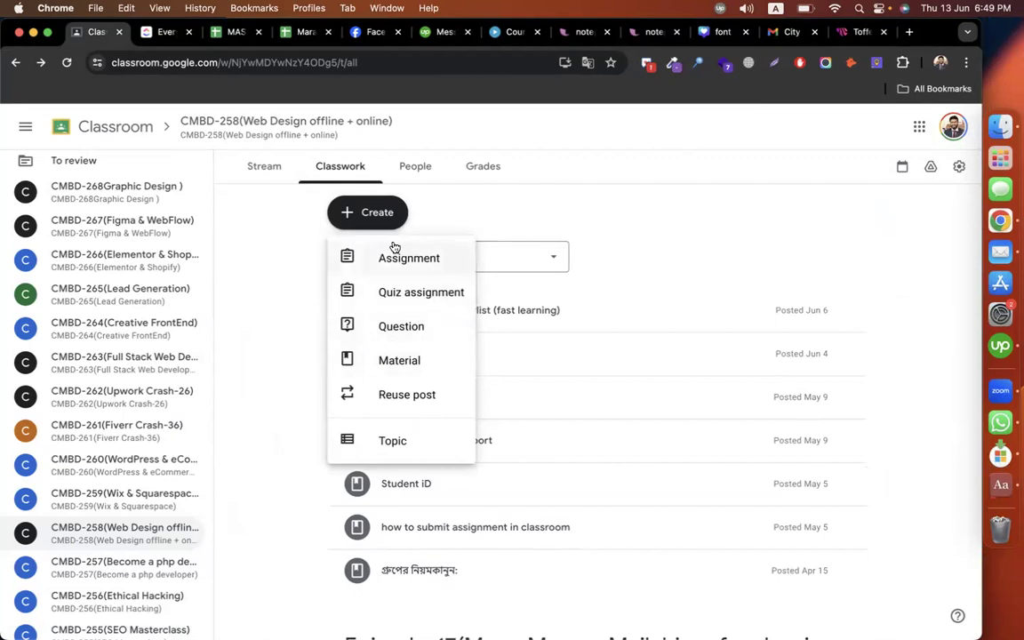
Step: Title the assignment 'Assignment : mega menu + mailchimp' and add step '1. create mega menu > snap'
click(400, 253)
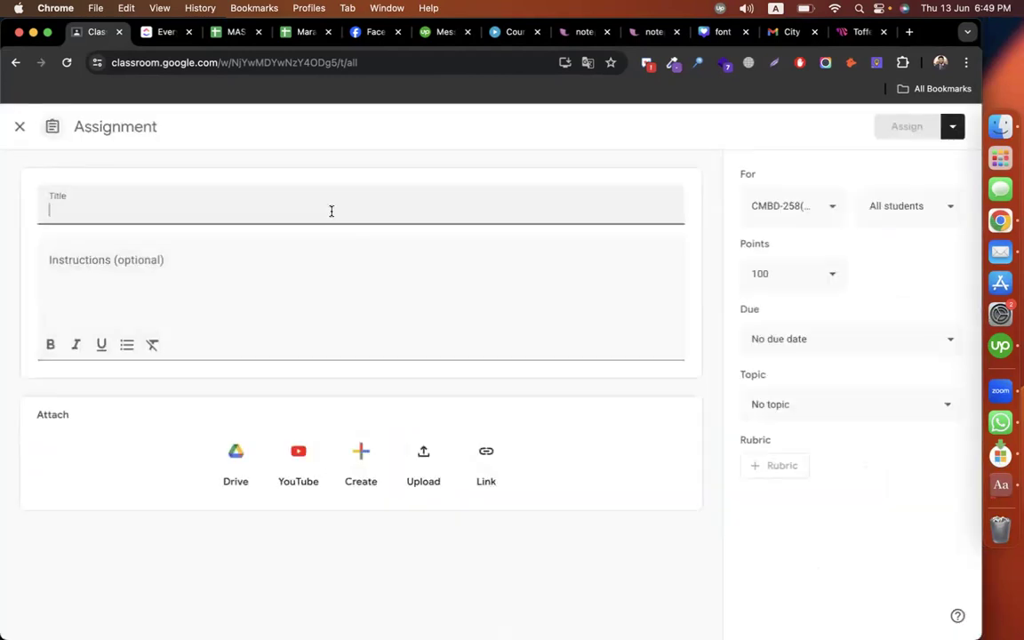
text(Assi)
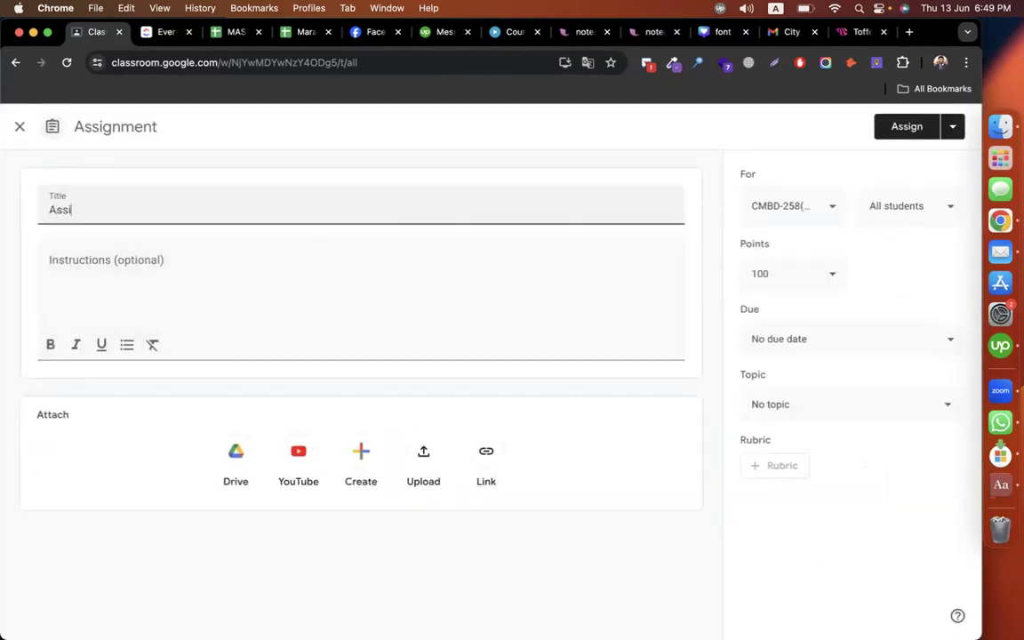
text(gnment)
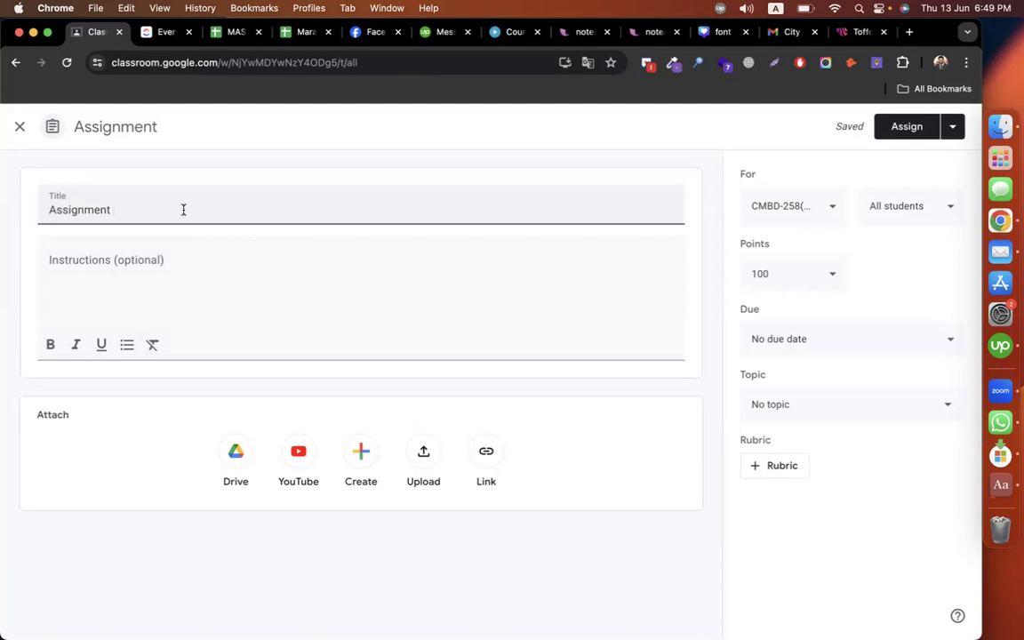
text(: mega menu + mailchimp)
click(96, 268)
text(1. create men)
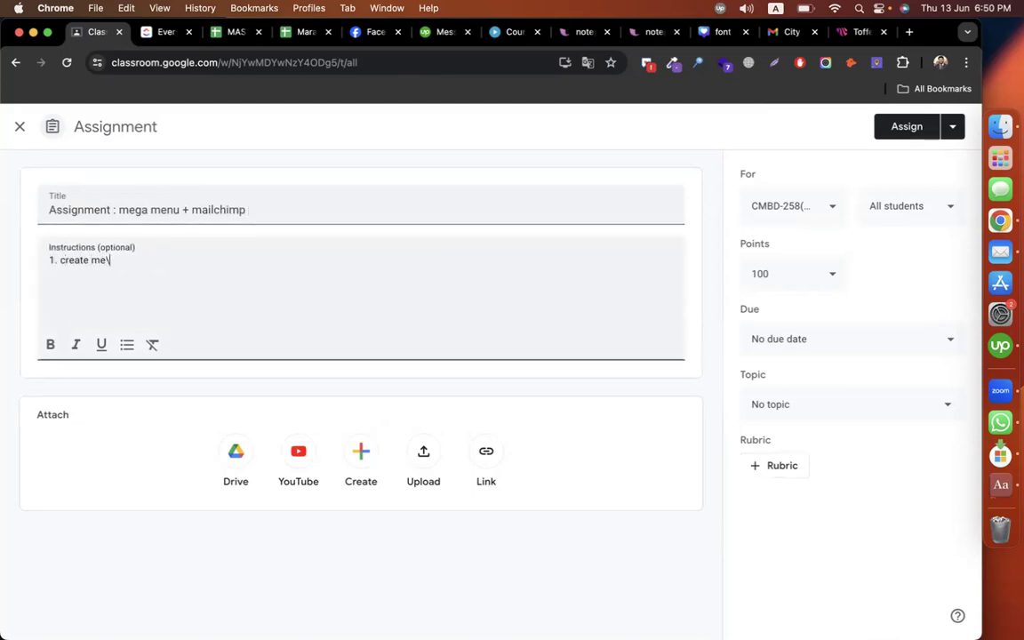
key(BackSpace)
key(BackSpace)
key(BackSpace)
text(ga menu > snap)
Step: Add the Mailchimp pop-up form + abandoned cart + order delivered snap step and the note 'all snaps submit in a docs'
key(Return)
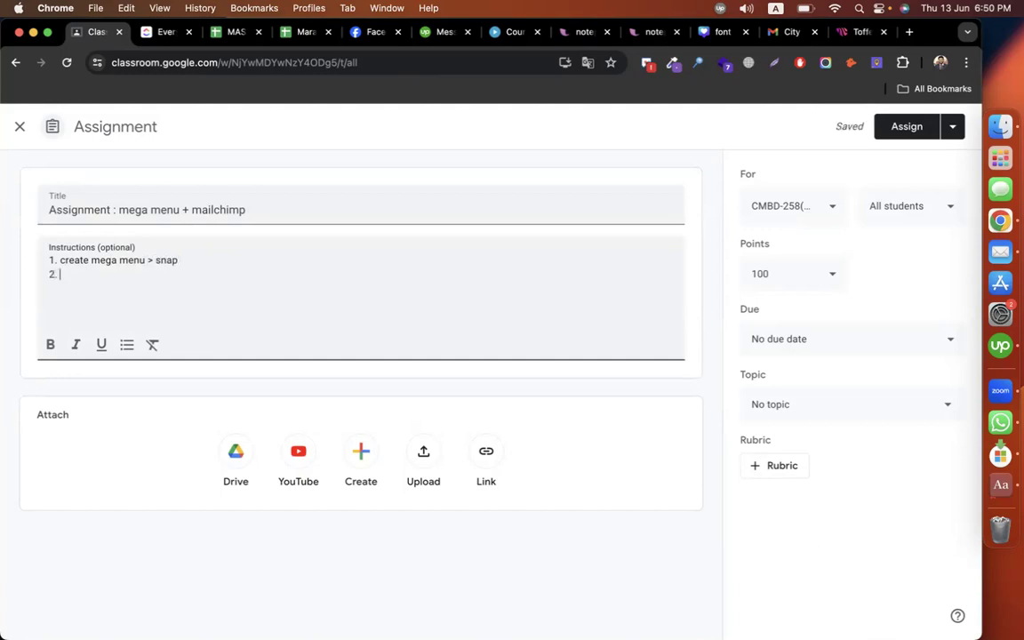
text(creat)
key(BackSpace)
key(BackSpace)
key(BackSpace)
key(BackSpace)
key(BackSpace)
text(d)
text(mailchimp pop )
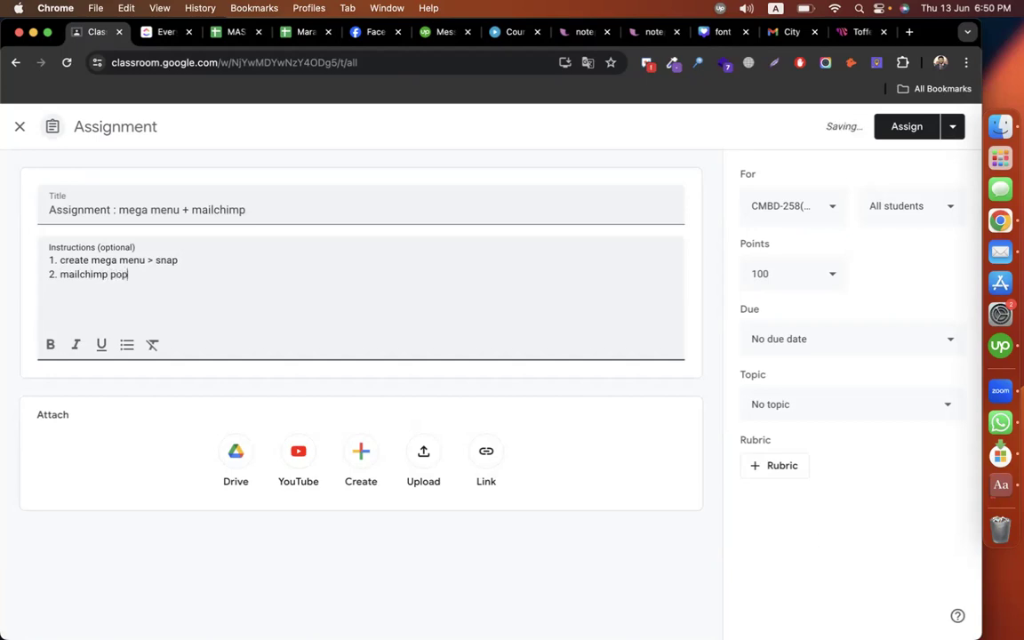
text(up form + abandoned cart +)
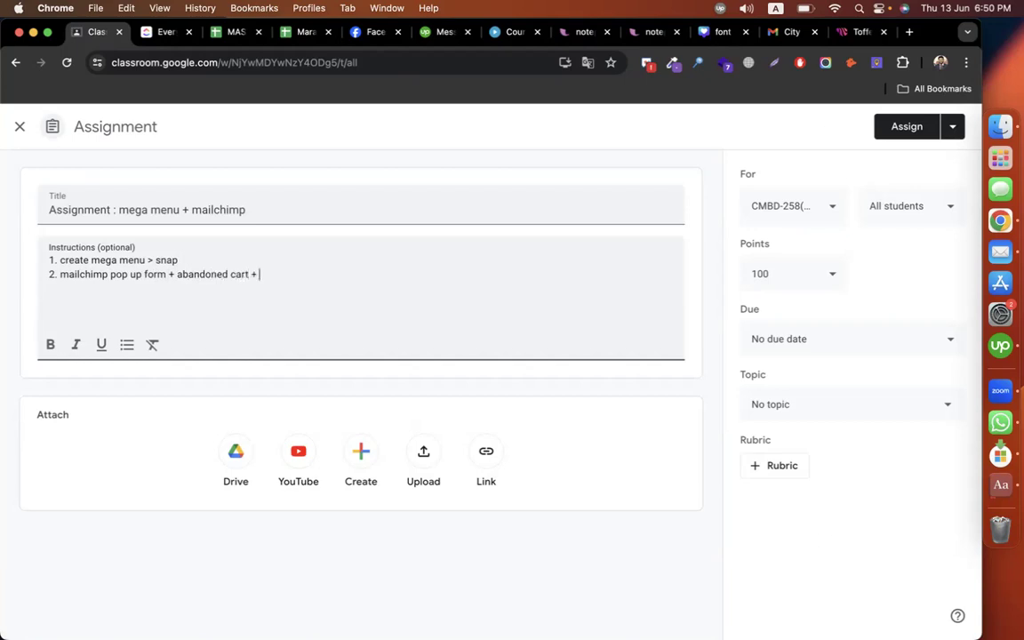
text( order delivery mai)
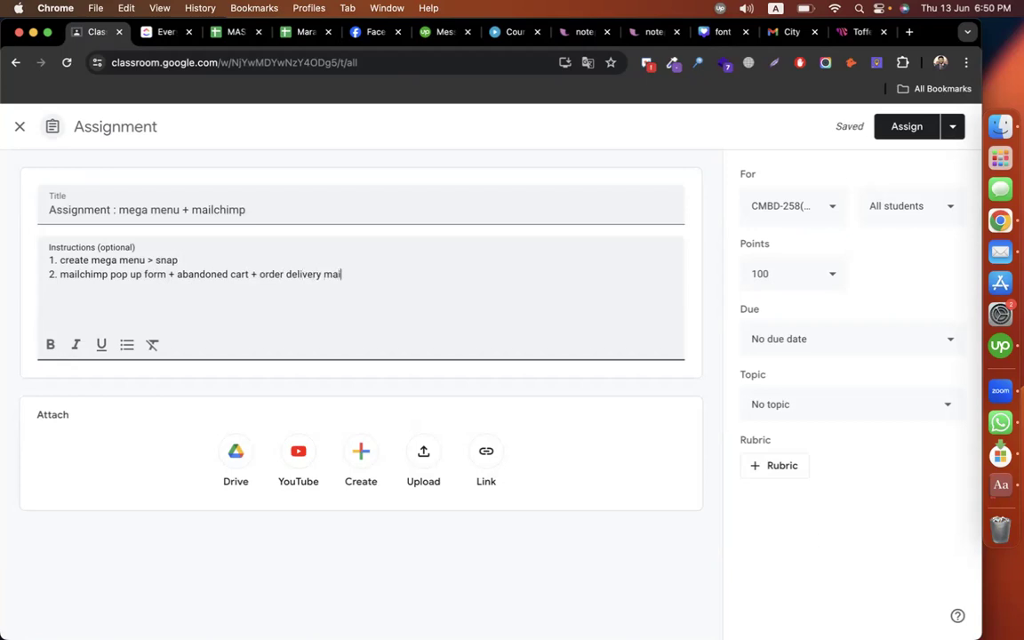
text(snap)
key(Return)
key(Return)
text(all snaps submit )
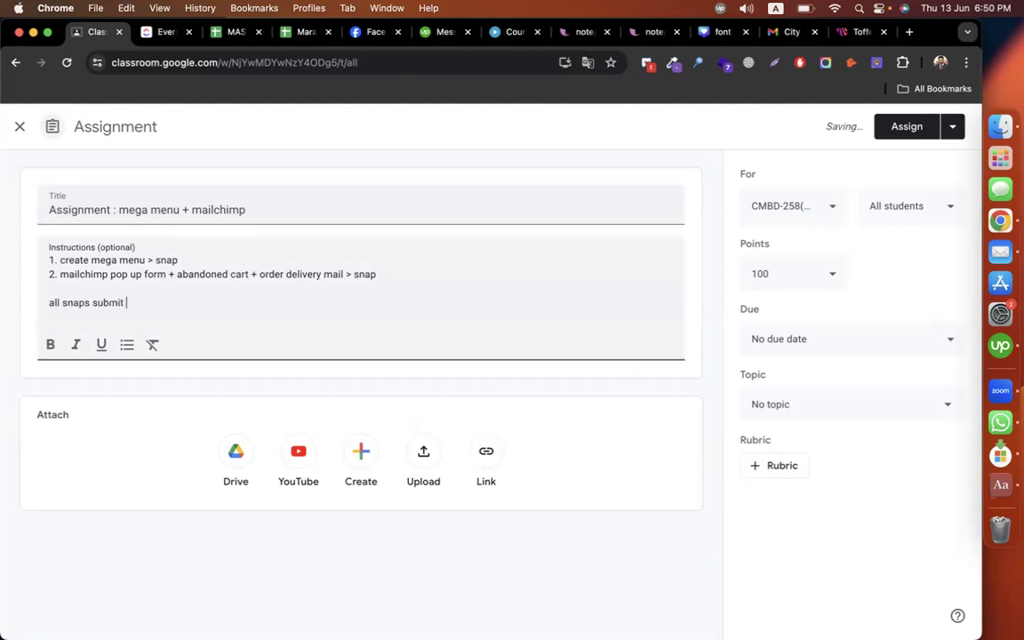
text(in a docs)
click(776, 405)
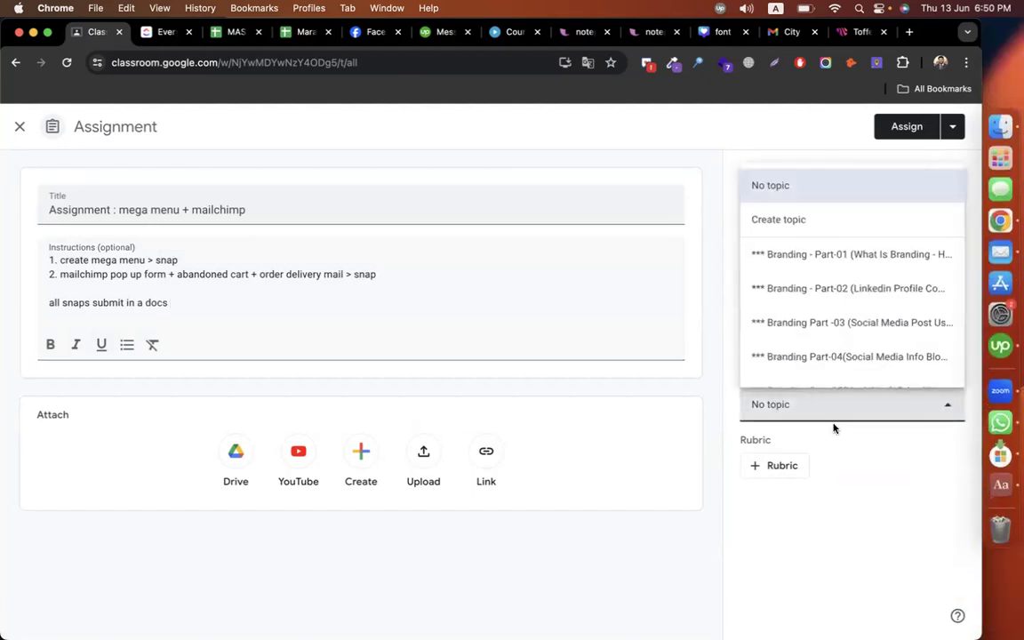
Step: File the 'mega menu + mailchimp' assignment under the Episode-17 topic and assign it
scroll(837, 333, down, 10)
click(865, 368)
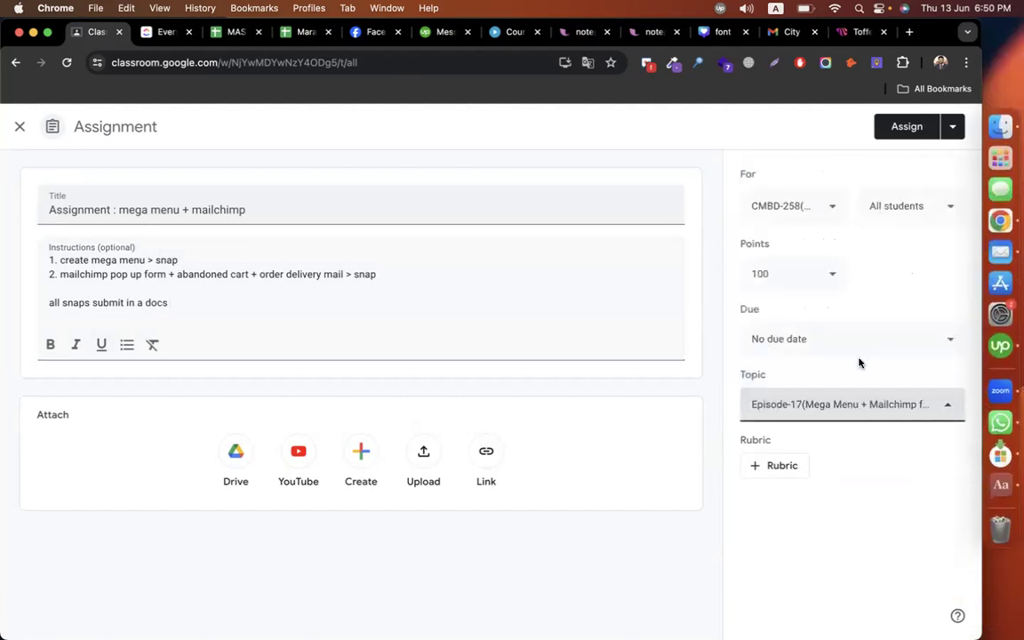
click(906, 126)
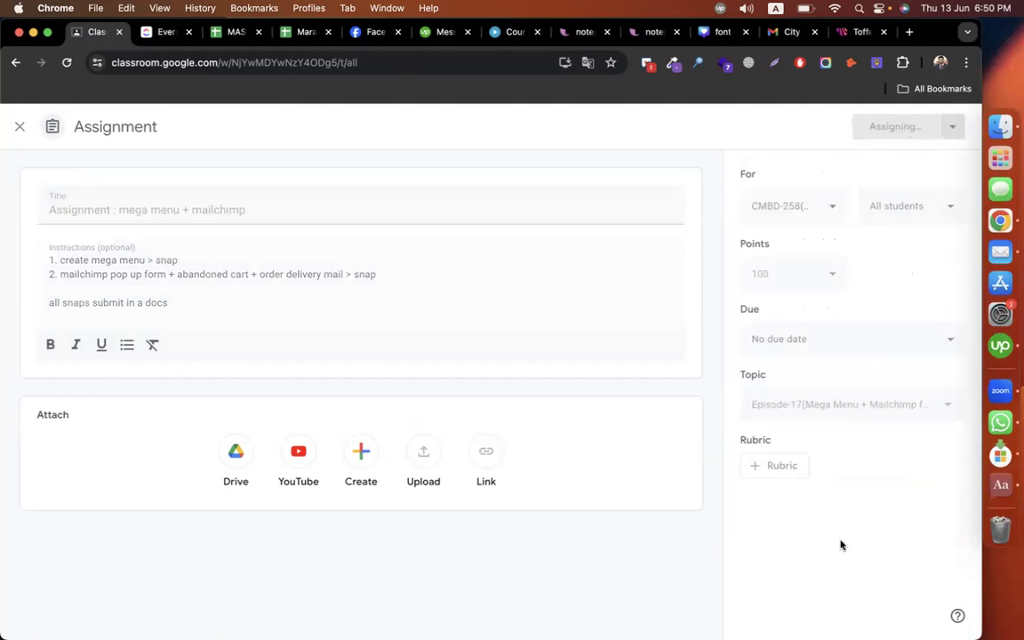
Step: Check and dismiss the macOS notifications, and scroll Classwork to confirm the post under Episode-17
click(960, 15)
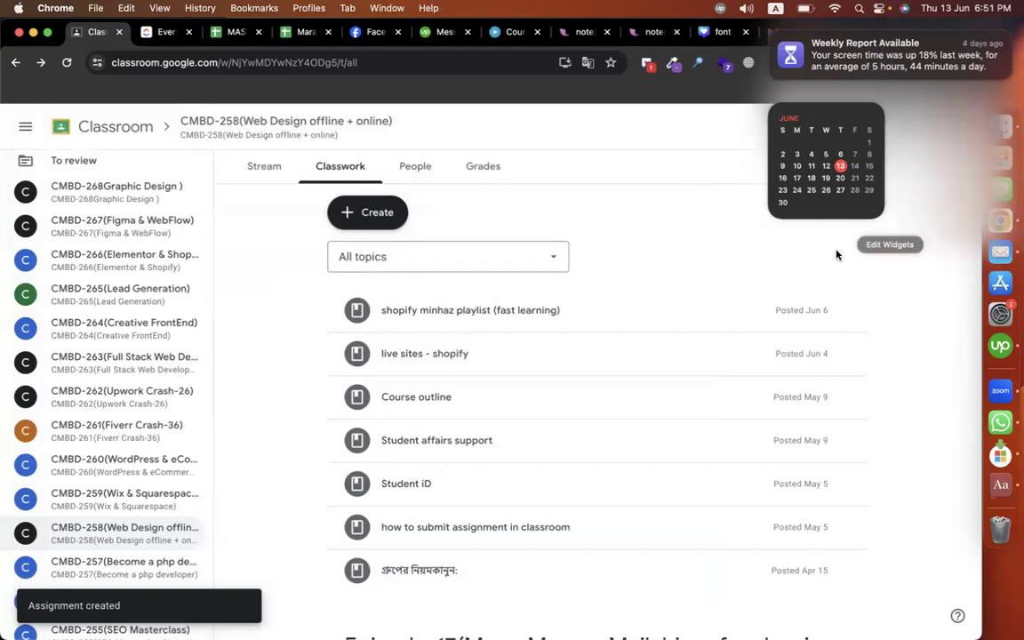
click(255, 338)
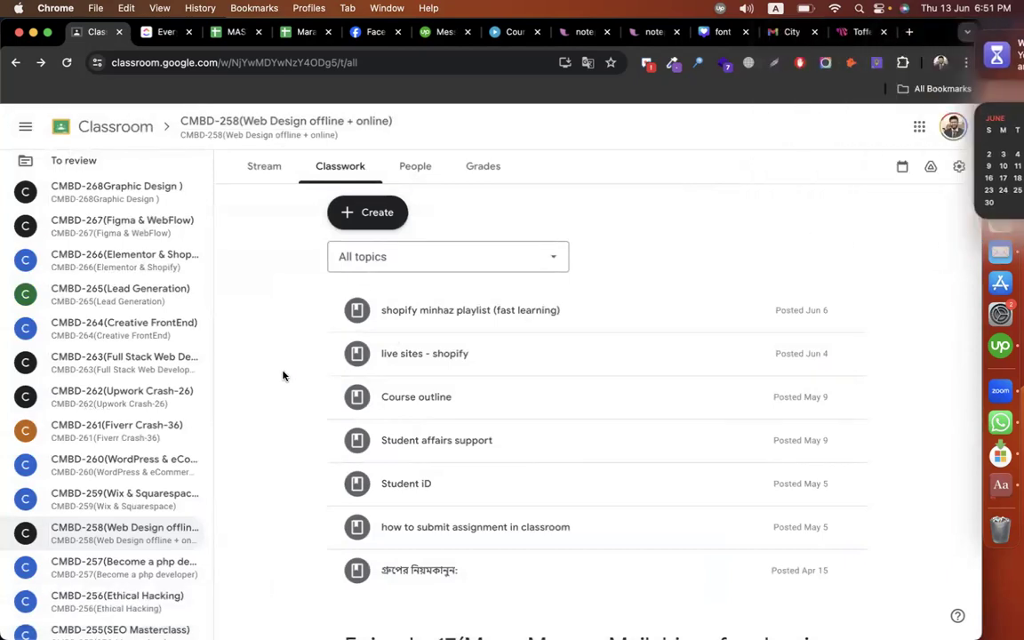
scroll(283, 375, down, 5)
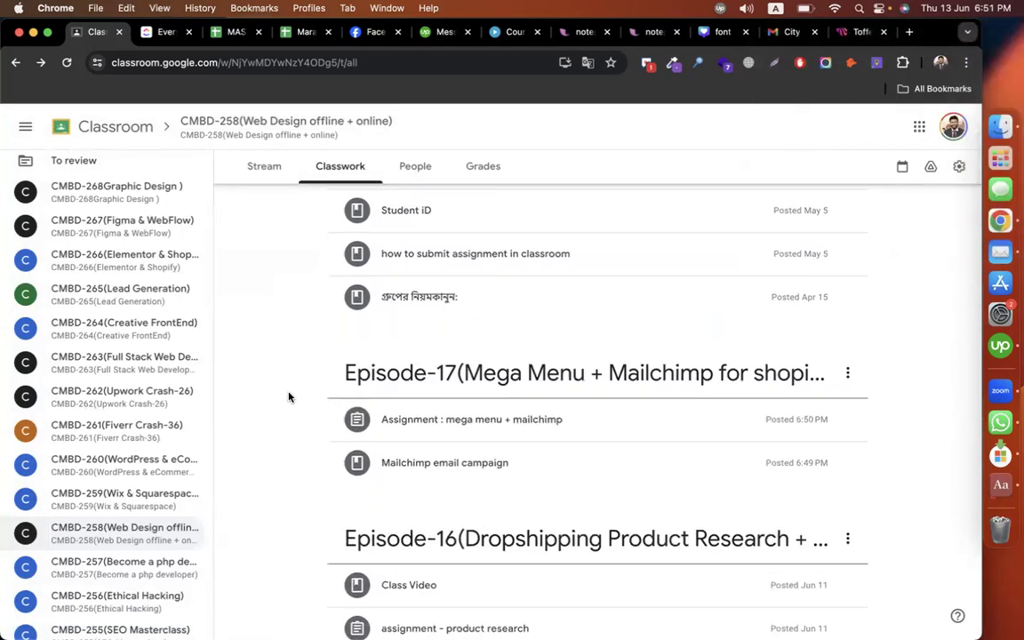
click(989, 396)
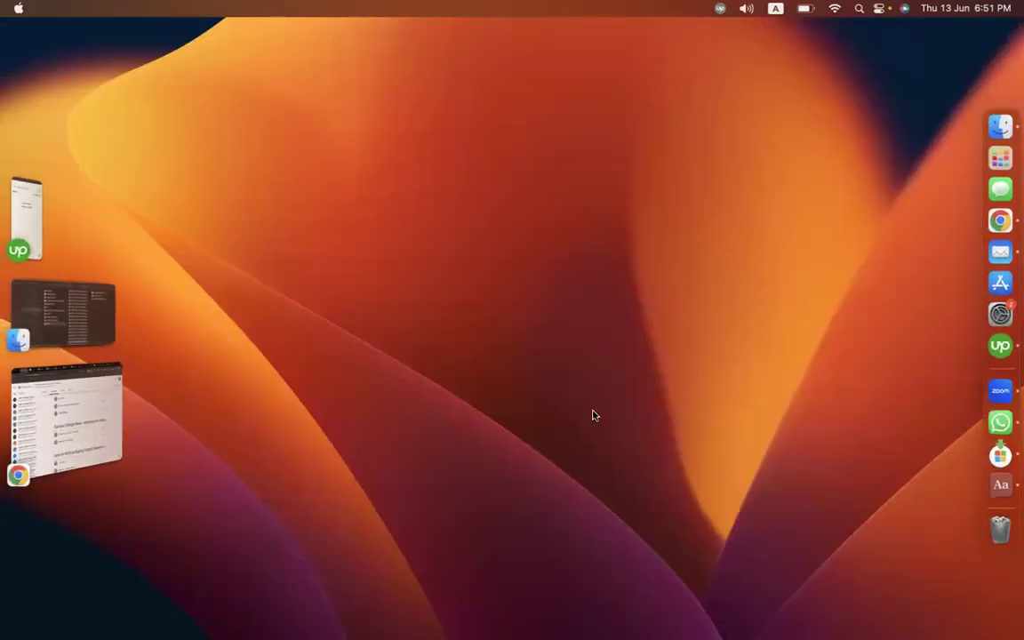
Step: Switch windows and desktop spaces until the shopify_all sheet shows its '26. Mailchimp For Shopify' tab
click(100, 445)
key(ctrl+Up)
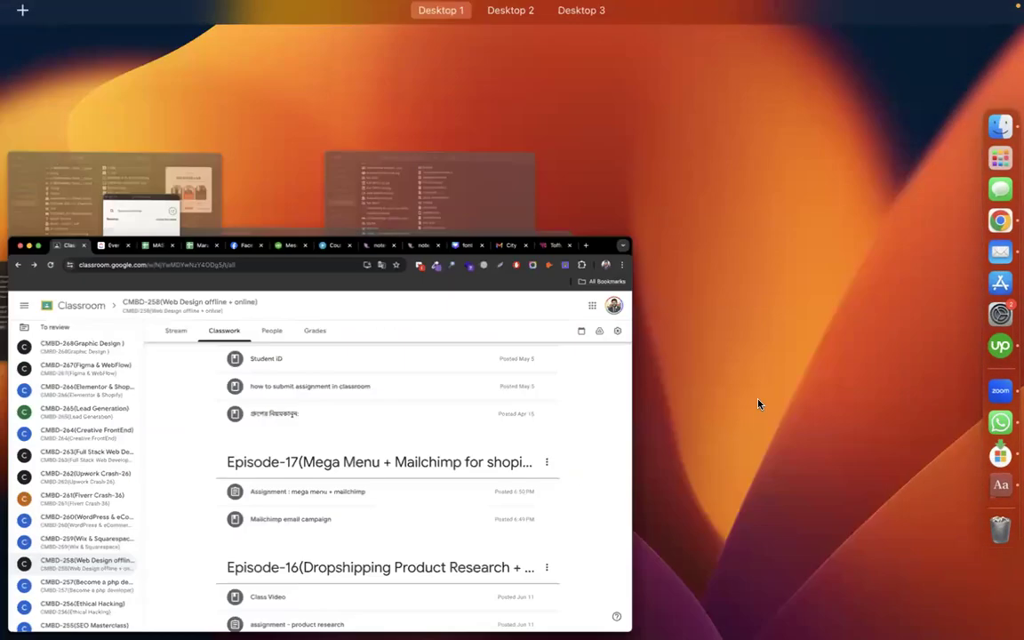
click(392, 402)
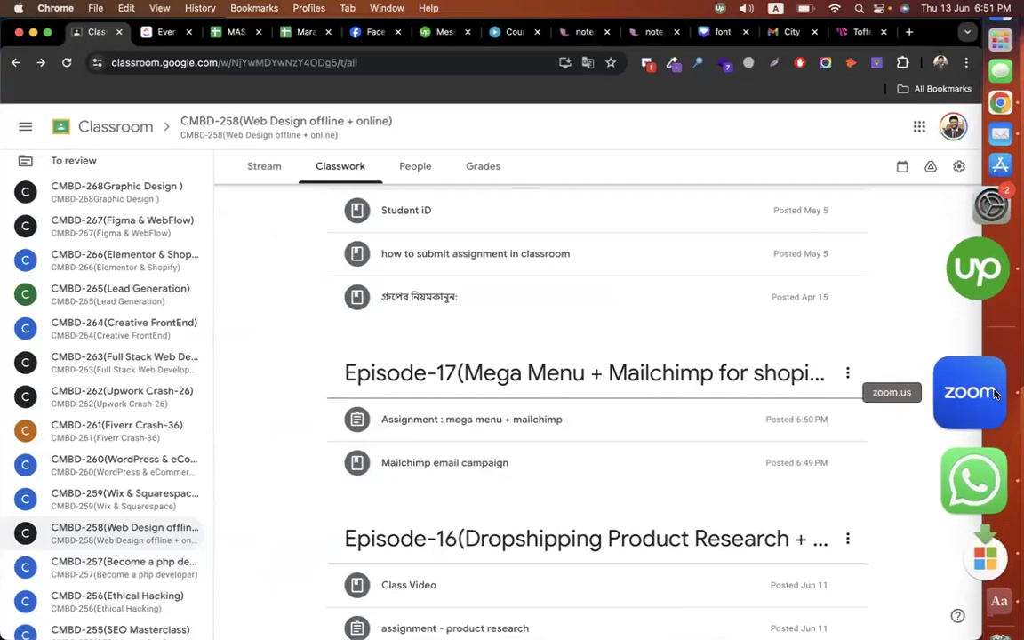
click(994, 394)
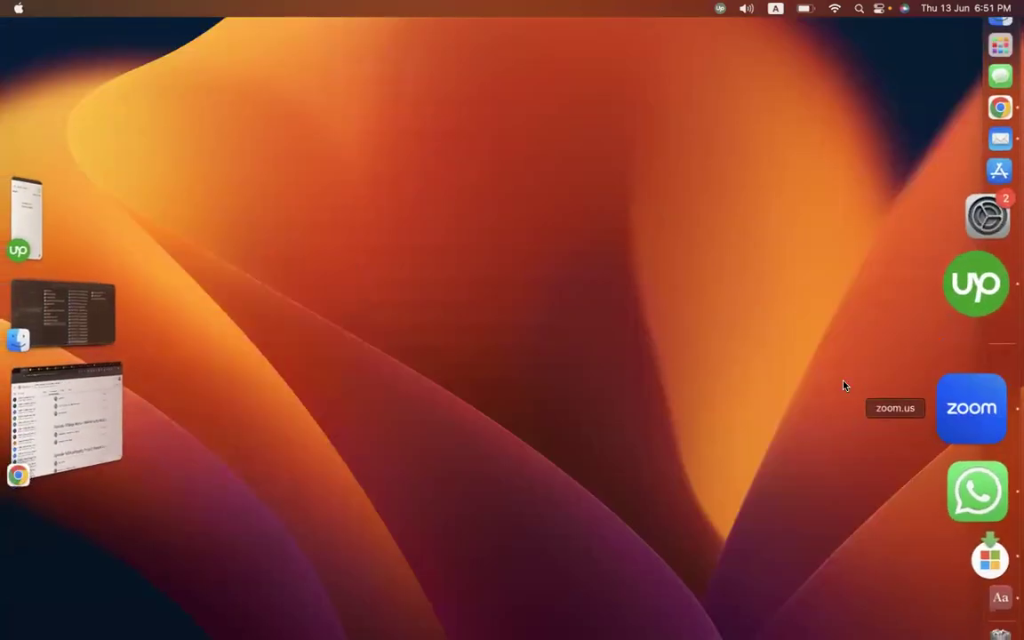
key(ctrl+Right)
key(ctrl+Right)
key(ctrl+Left)
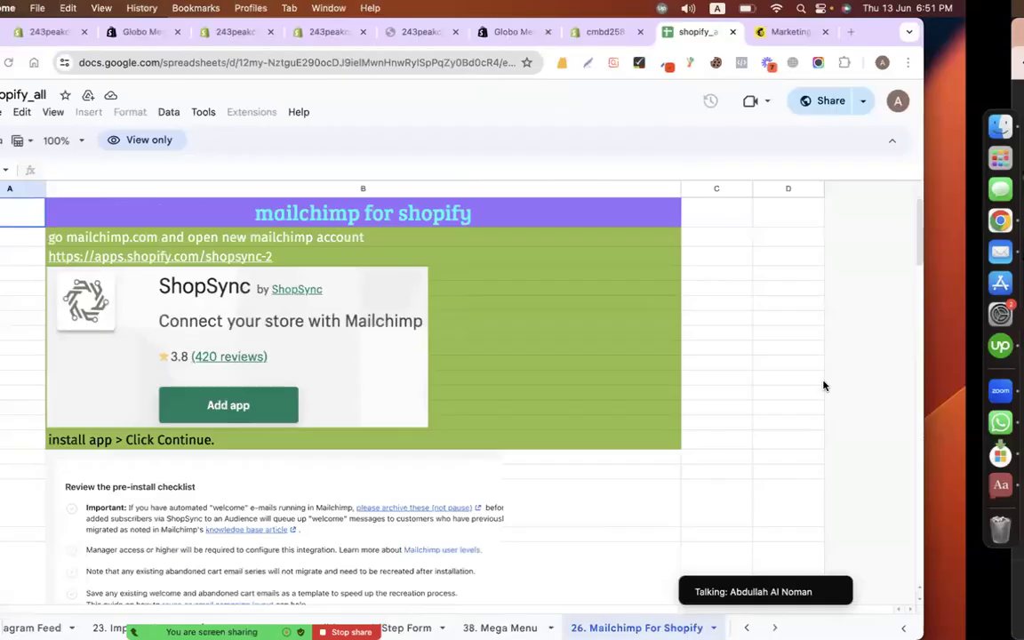
key(ctrl+Right)
key(ctrl+Left)
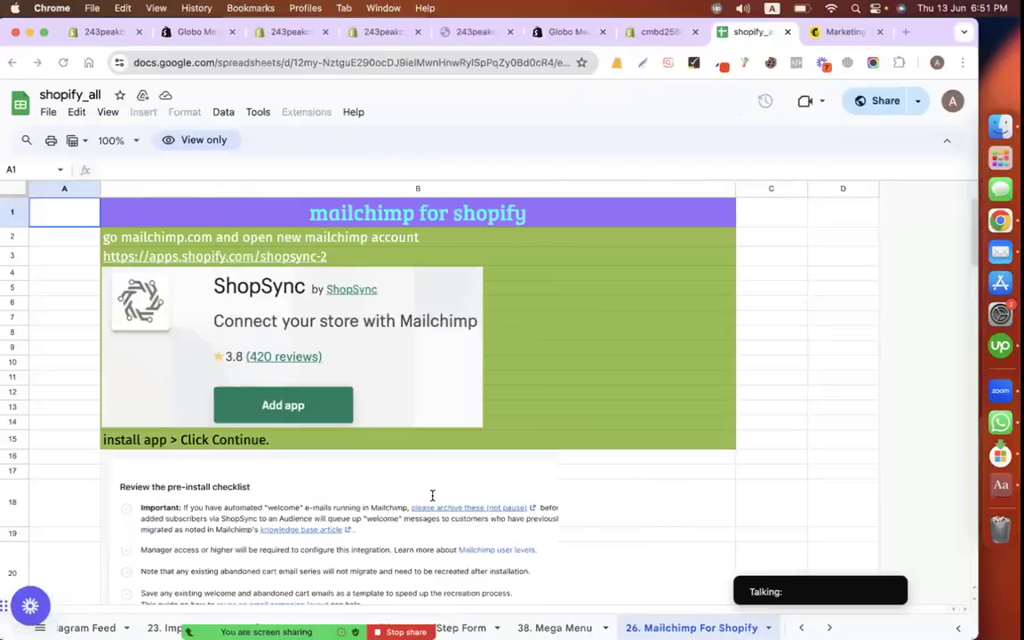